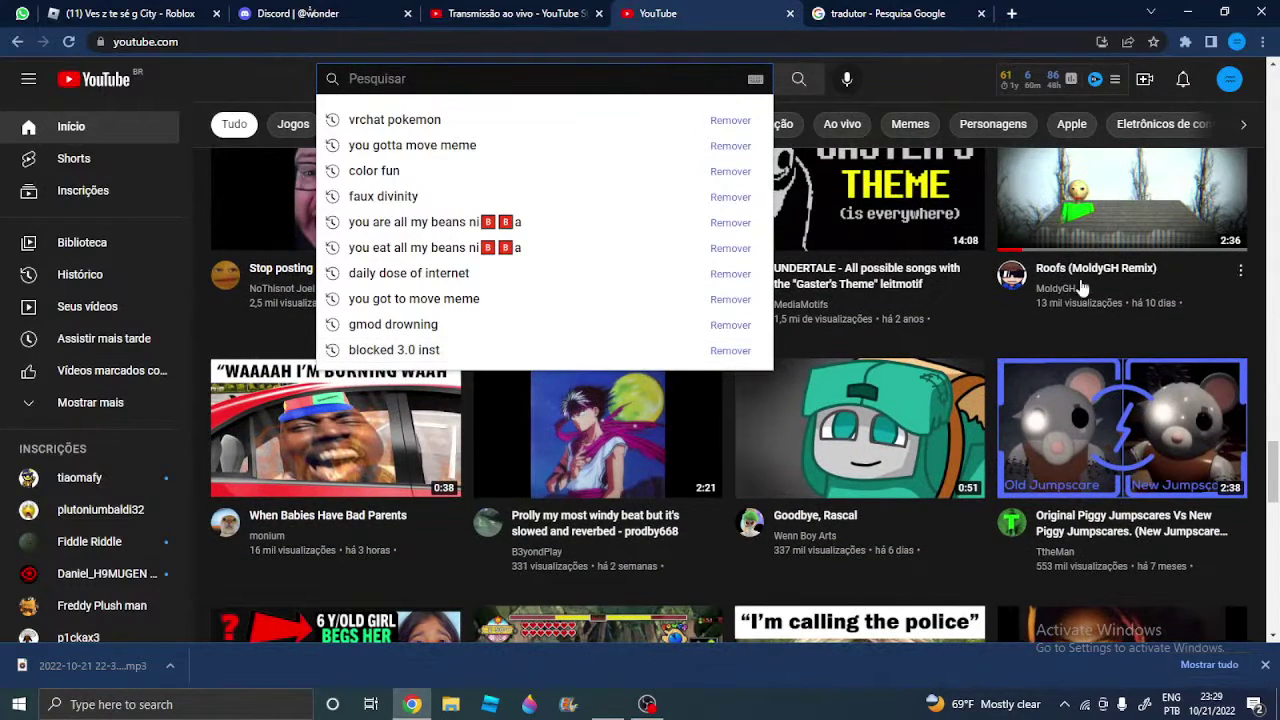
Open the MoldyGH channel on YouTube and browse its uploaded videos
left_click(1075, 288)
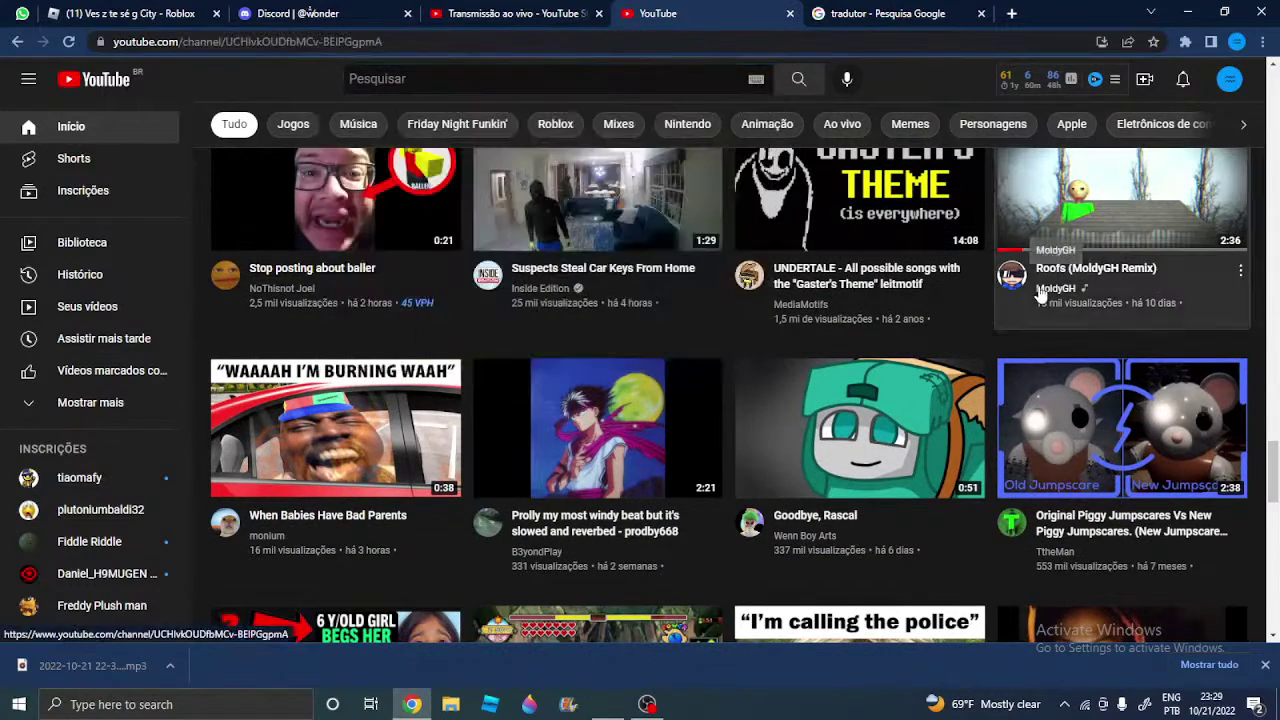
left_click(348, 377)
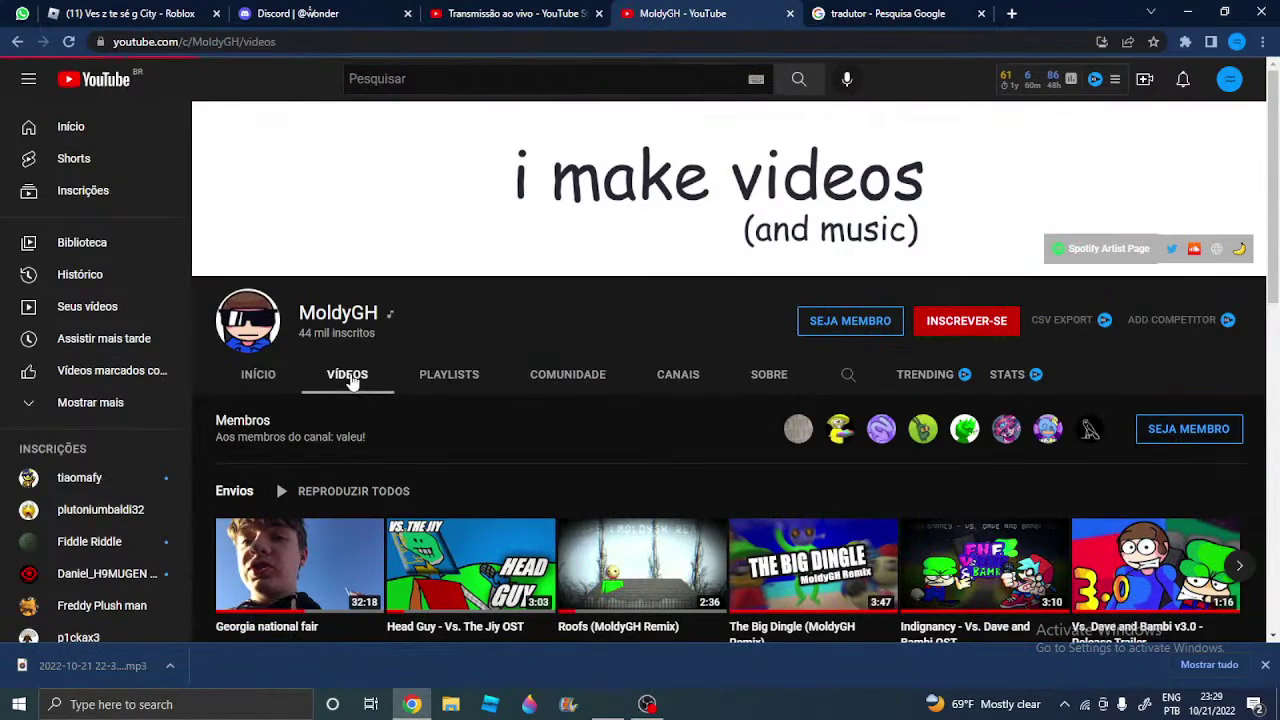
scroll(352, 380, "down", 3)
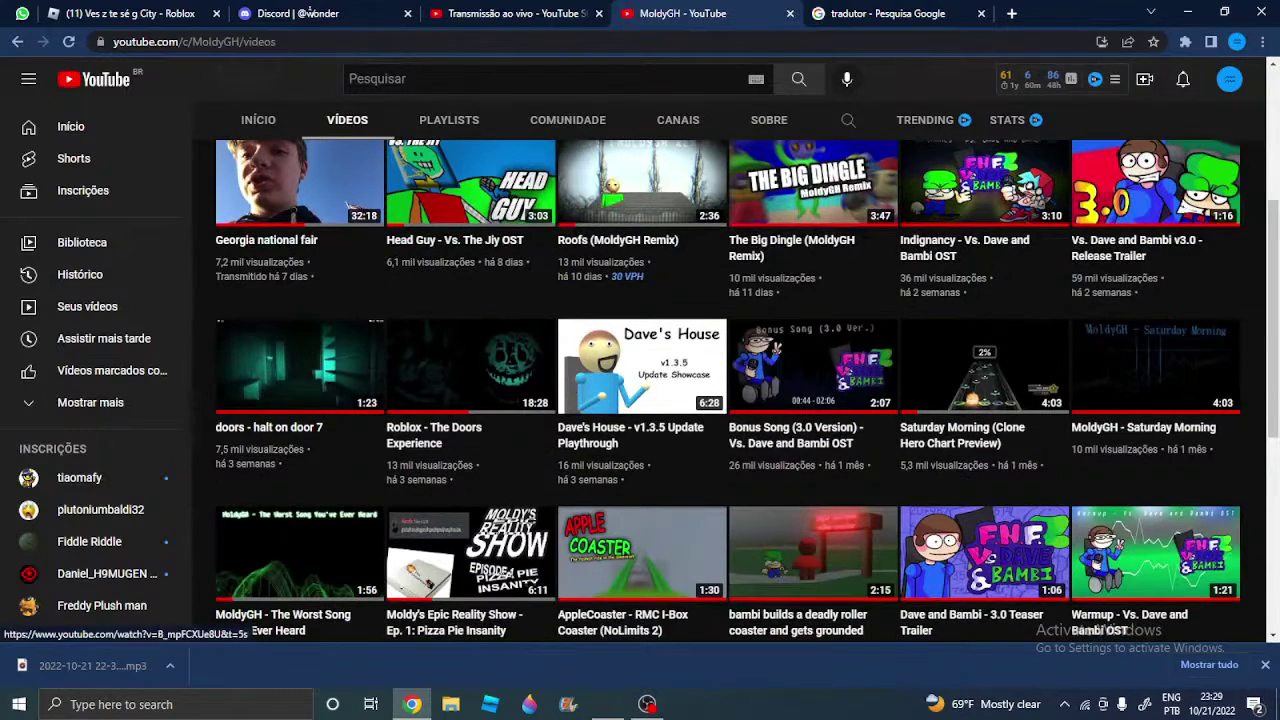
key("/")
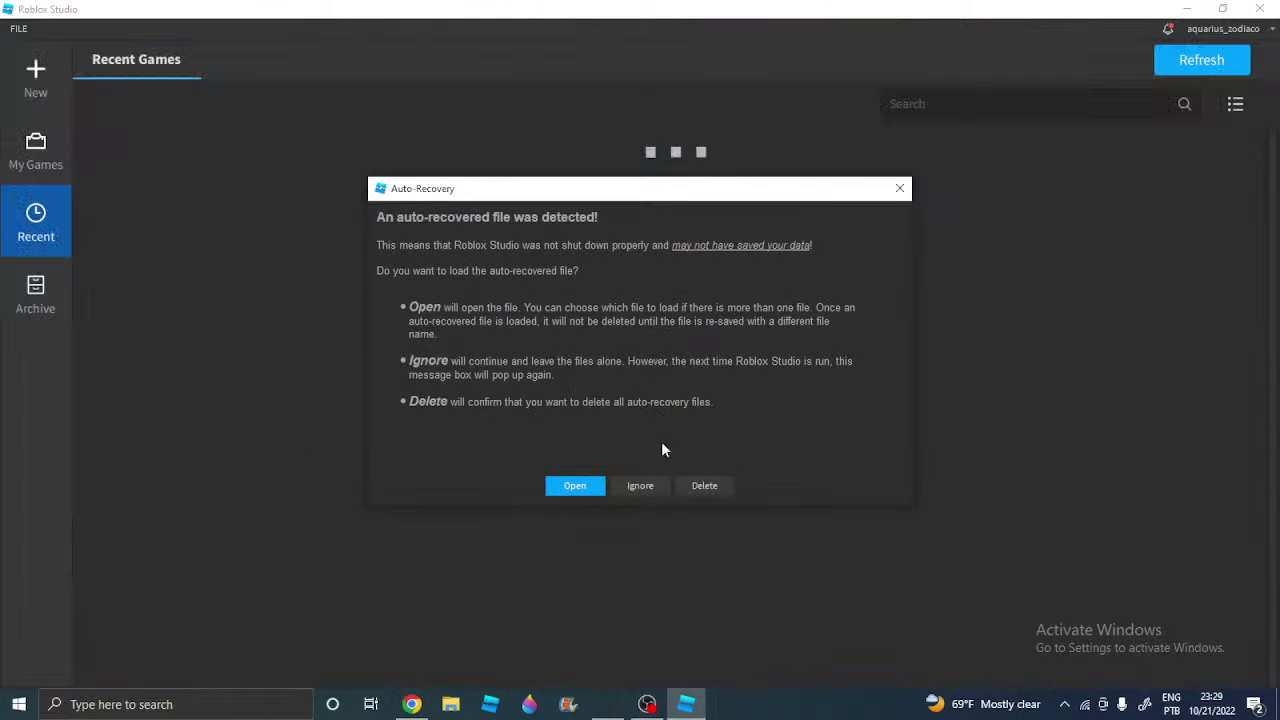
Ignore the auto-recovered file in Roblox Studio and play "Minecraft 16.05 OST #09 - Faux Divinity" on loop in Chrome
left_click(640, 485)
left_click(411, 704)
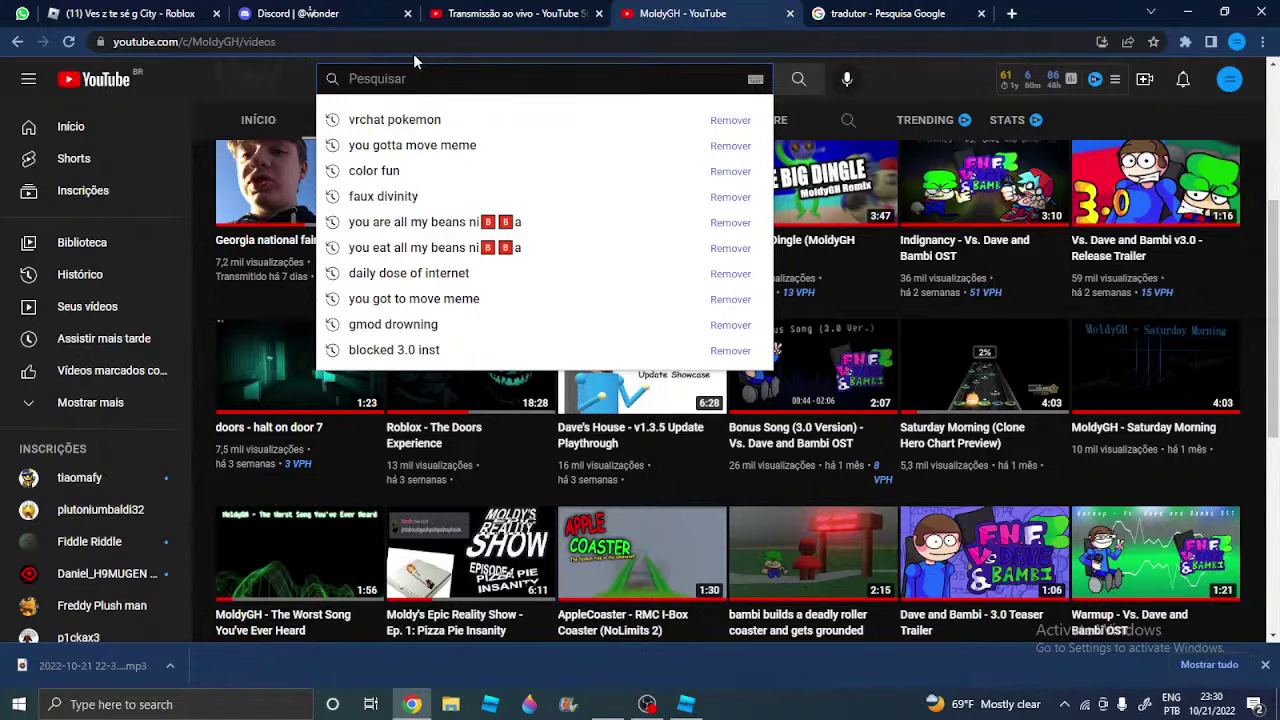
left_click(462, 199)
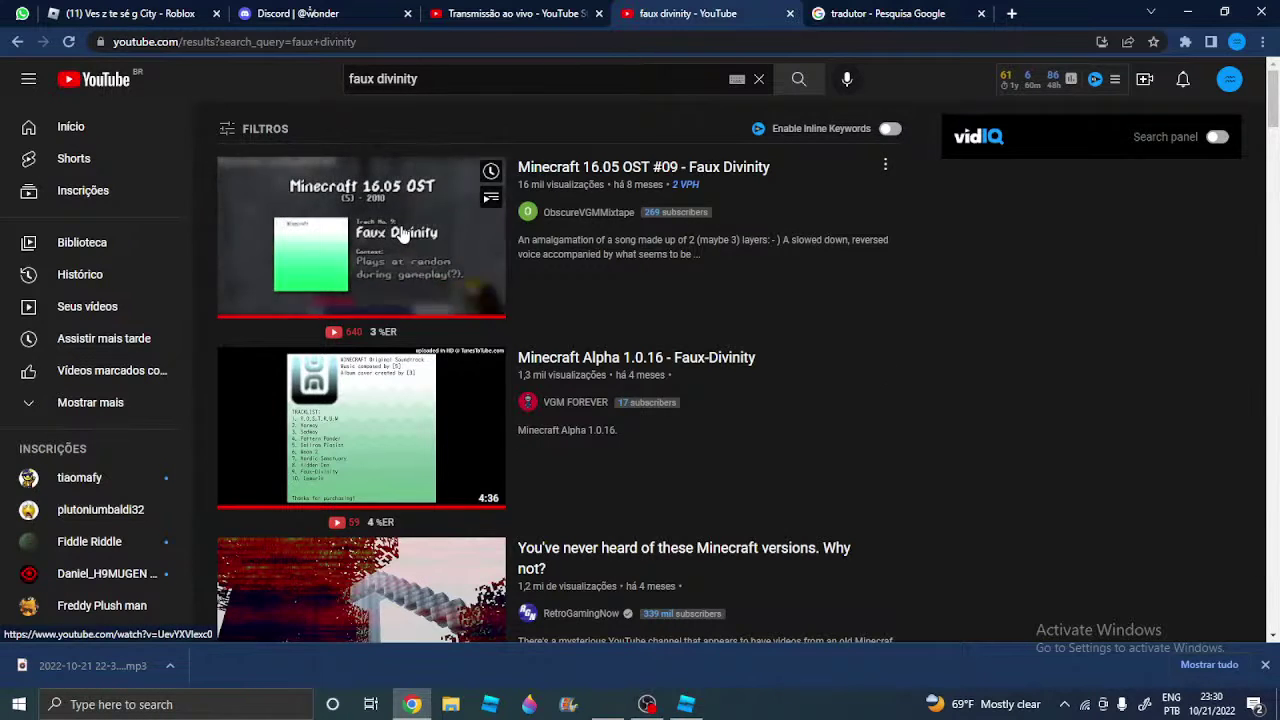
left_click(563, 10)
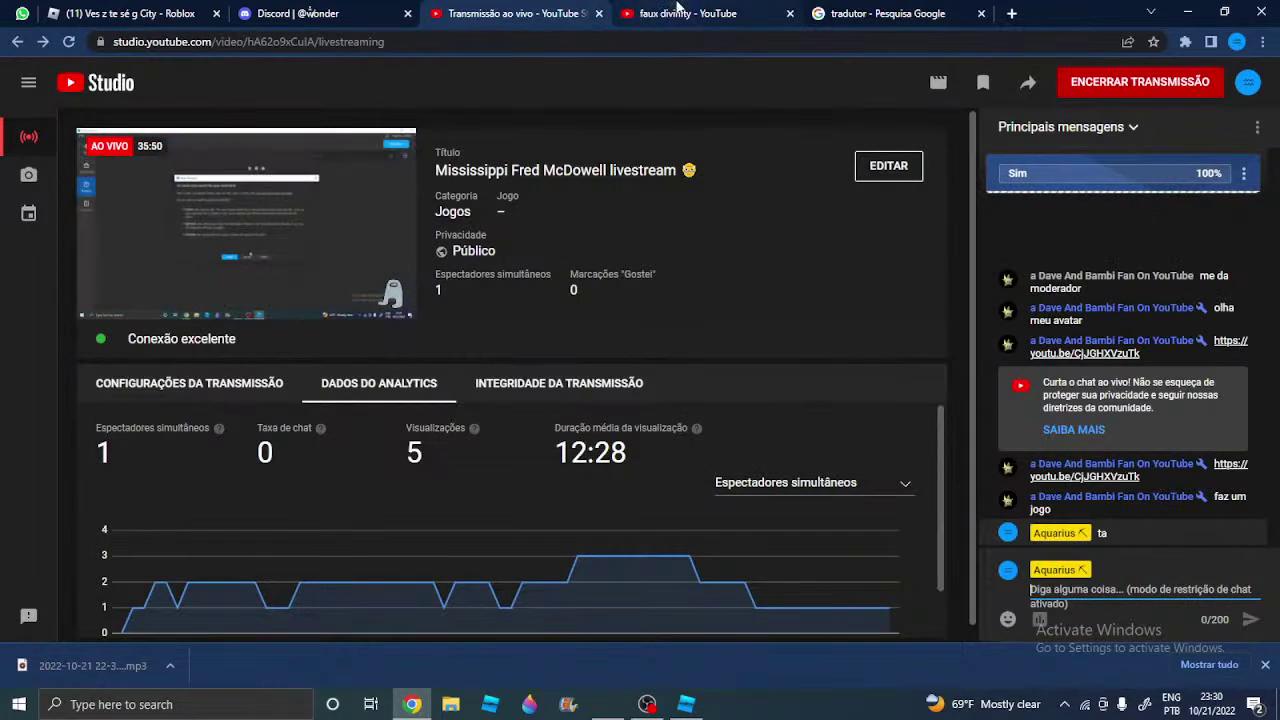
left_click(678, 13)
right_click(465, 362)
left_click(500, 374)
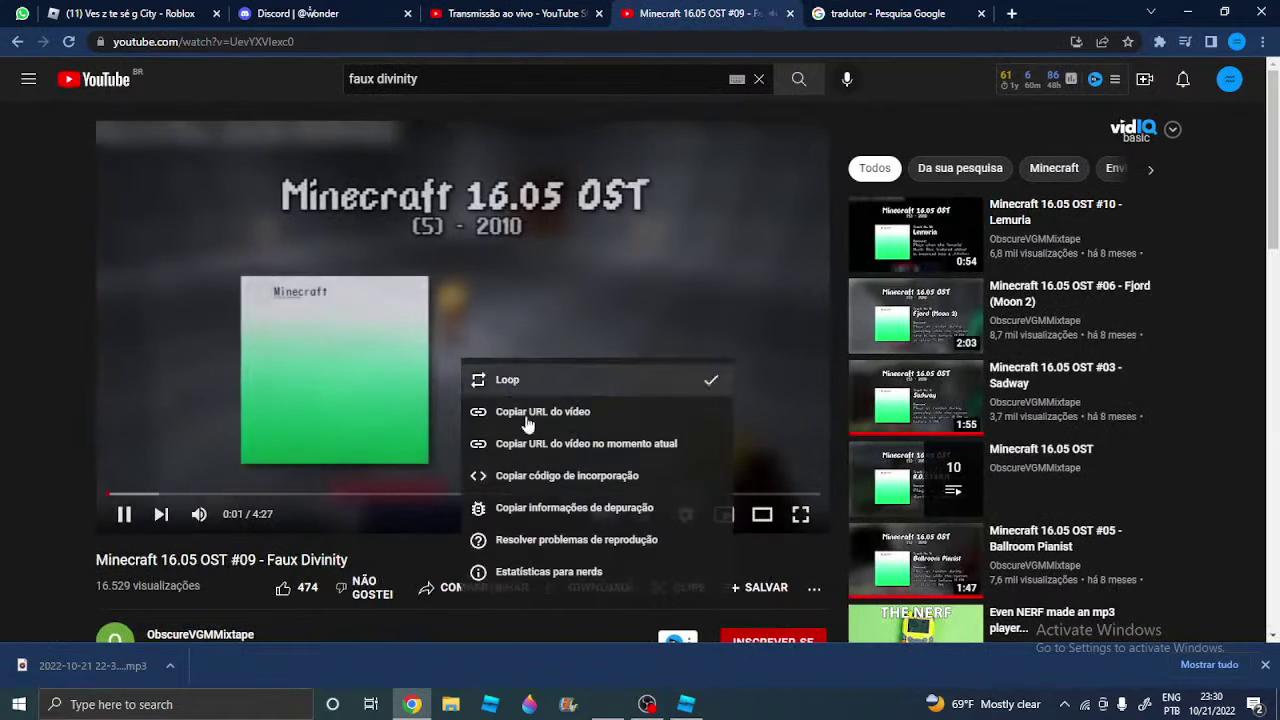
Switch to Roblox Studio and open the recent game NUEVO MEXICO
left_click(690, 705)
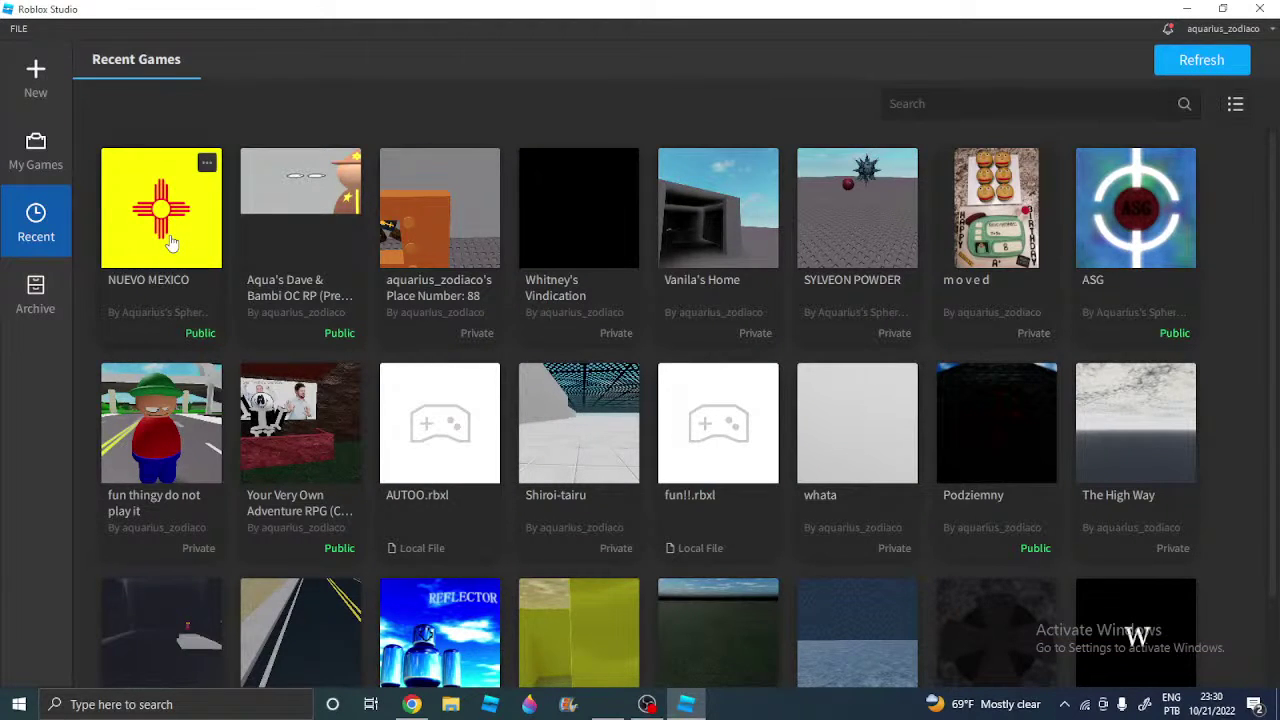
left_click(171, 243)
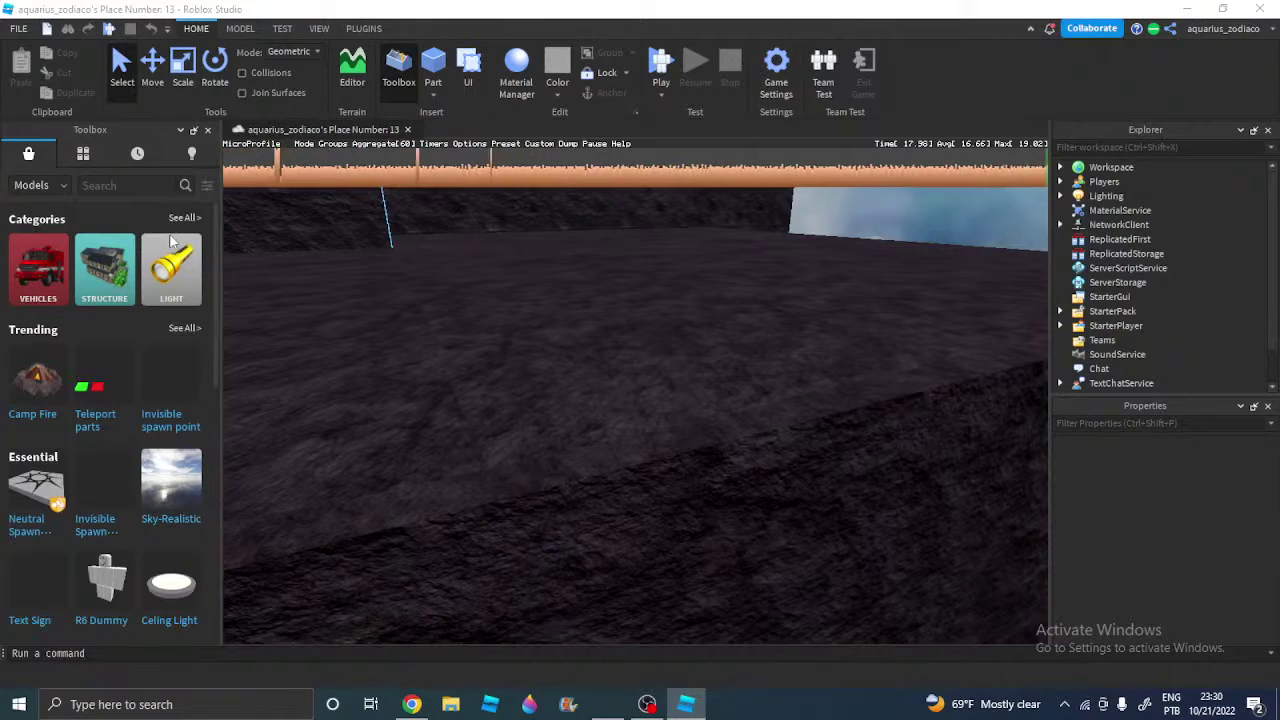
right_click_drag(730, 373, 799, 371)
right_click_drag(697, 386, 697, 386)
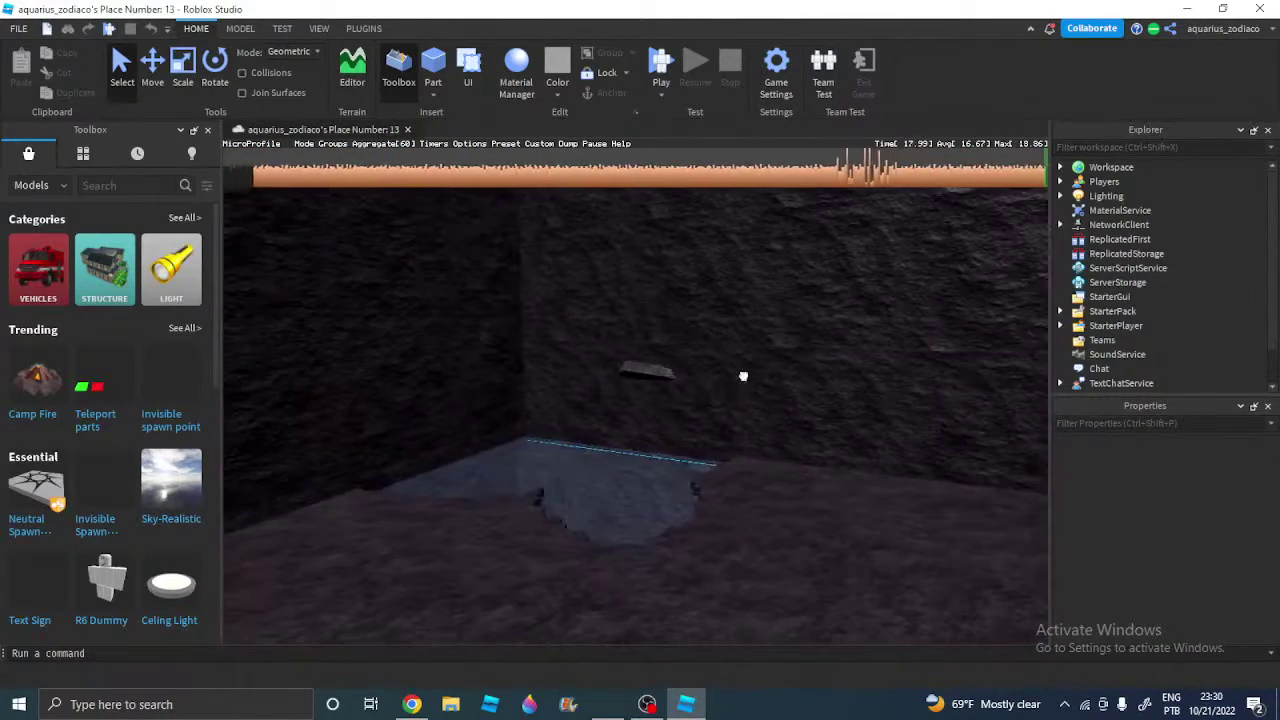
Duplicate the dark stone grey slate wall and scale the copy down to a shorter length at the wall's far end
left_click(743, 374)
right_click_drag(783, 540, 610, 421)
left_click(581, 437)
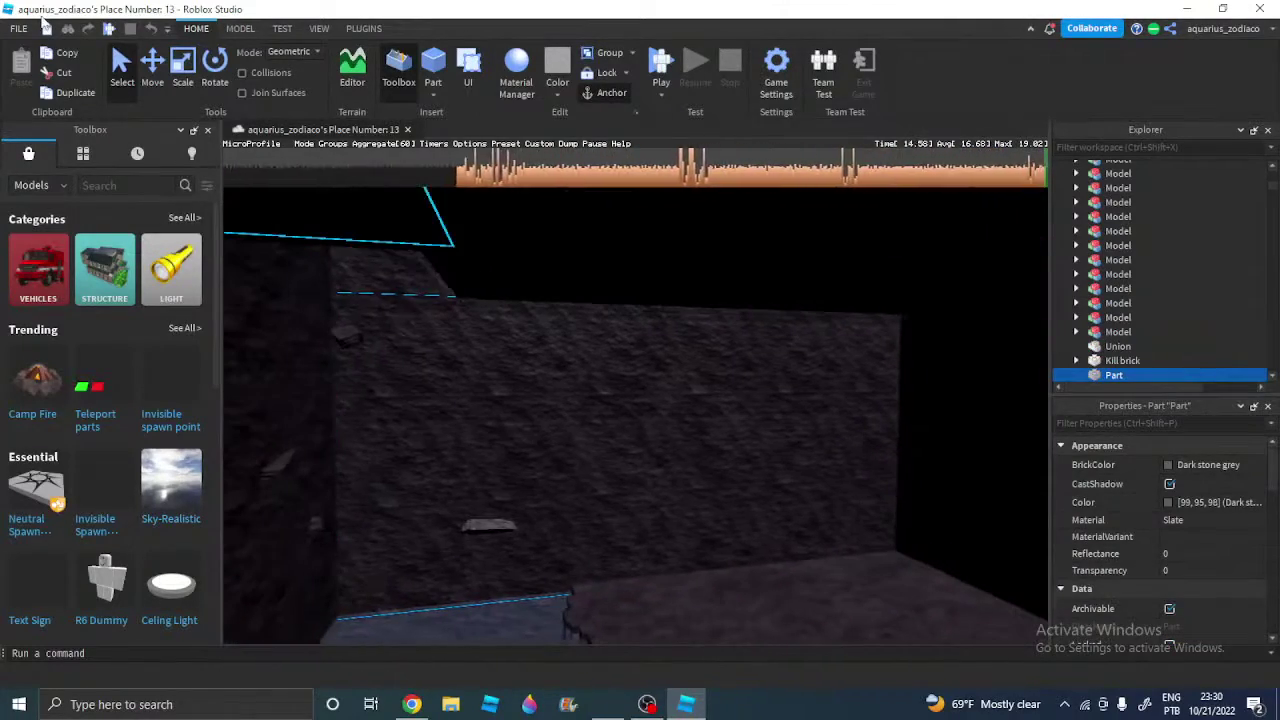
left_click(183, 73)
key("ctrl+d")
left_click_drag(273, 461, 547, 508)
scroll(547, 508, "up", 2)
Set the movement snap to 5 studs and lower the top edge of the copied wall
left_click(243, 28)
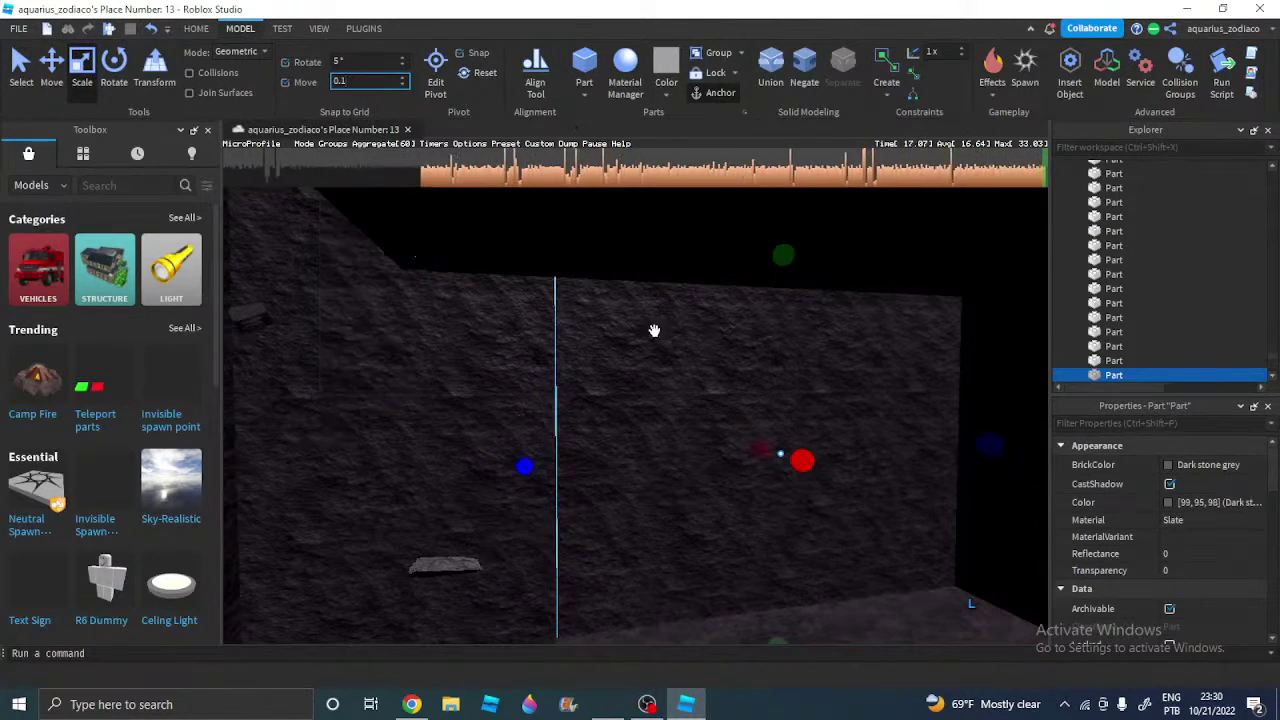
right_click_drag(654, 331, 654, 331)
key("w")
key("d")
left_click(368, 80)
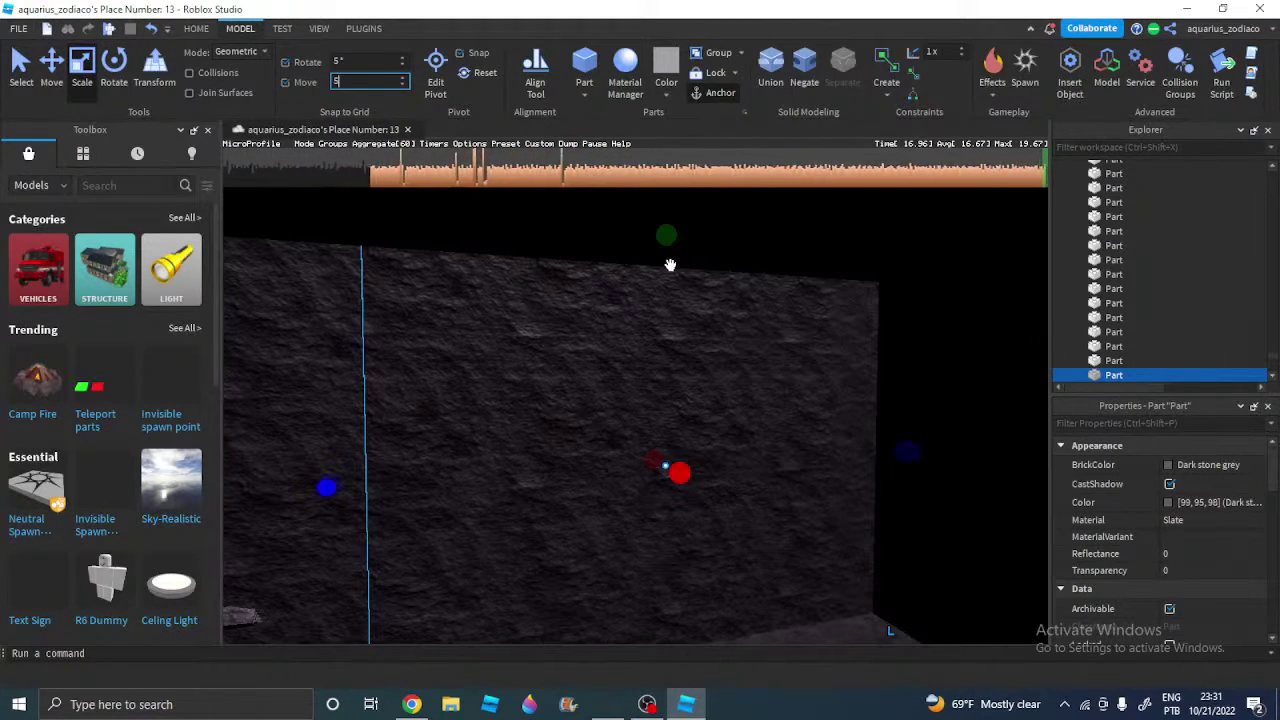
left_click_drag(667, 240, 643, 383)
key("s")
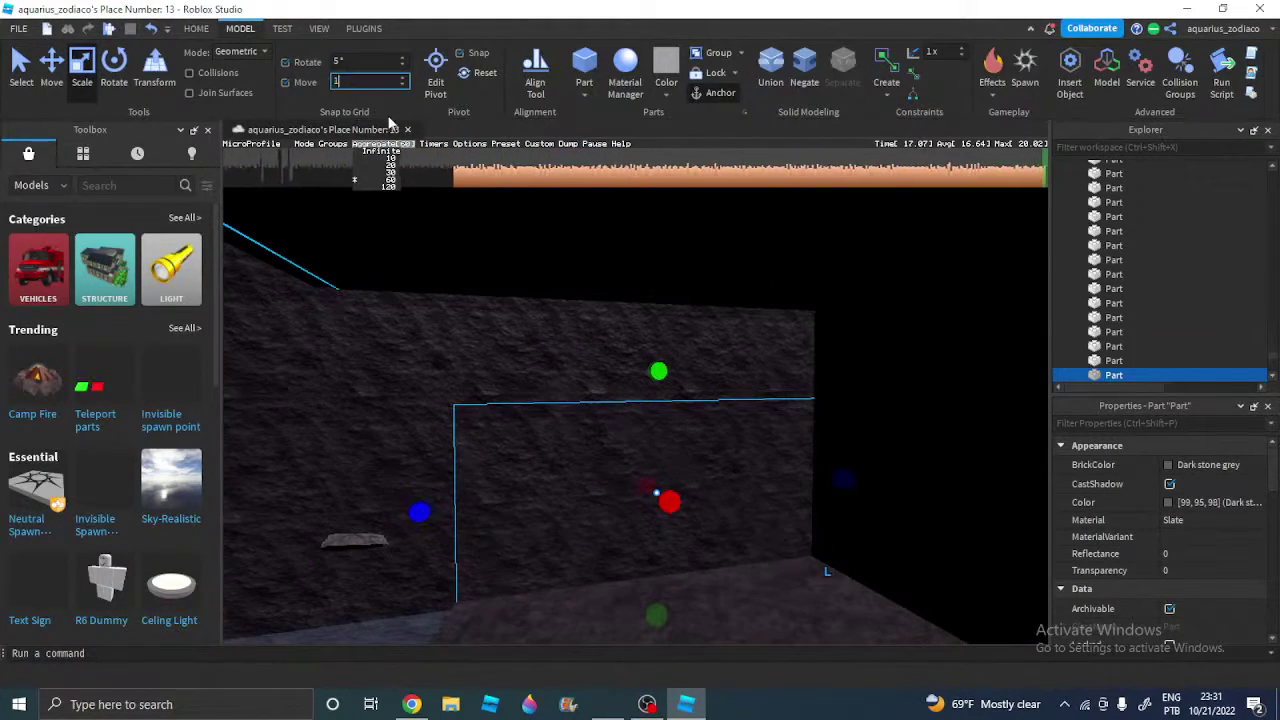
Thicken the copied panel slightly outward from the wall, using a movement snap of 0.2 studs
key("w")
right_click_drag(514, 234, 514, 234)
left_click_drag(546, 409, 571, 386)
key("s")
right_click_drag(498, 309, 569, 317)
key("a")
key("ctrl+z")
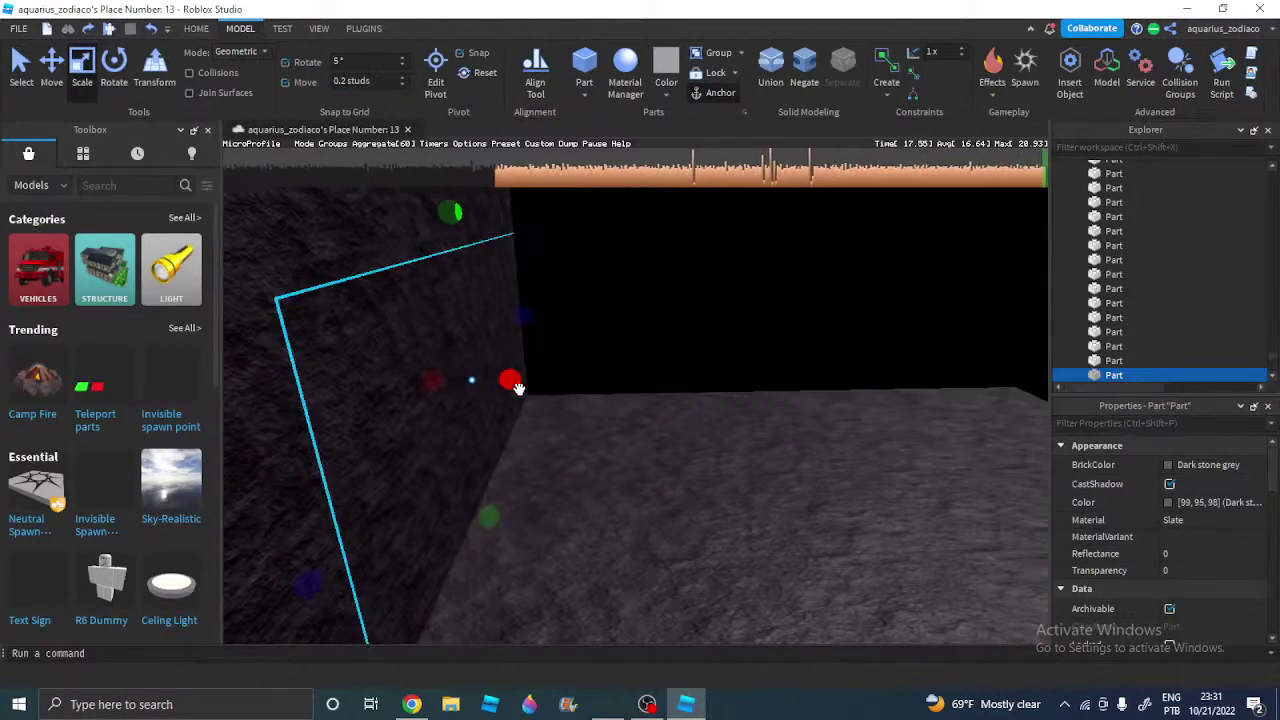
left_click_drag(513, 383, 517, 380)
right_click_drag(517, 380, 517, 380)
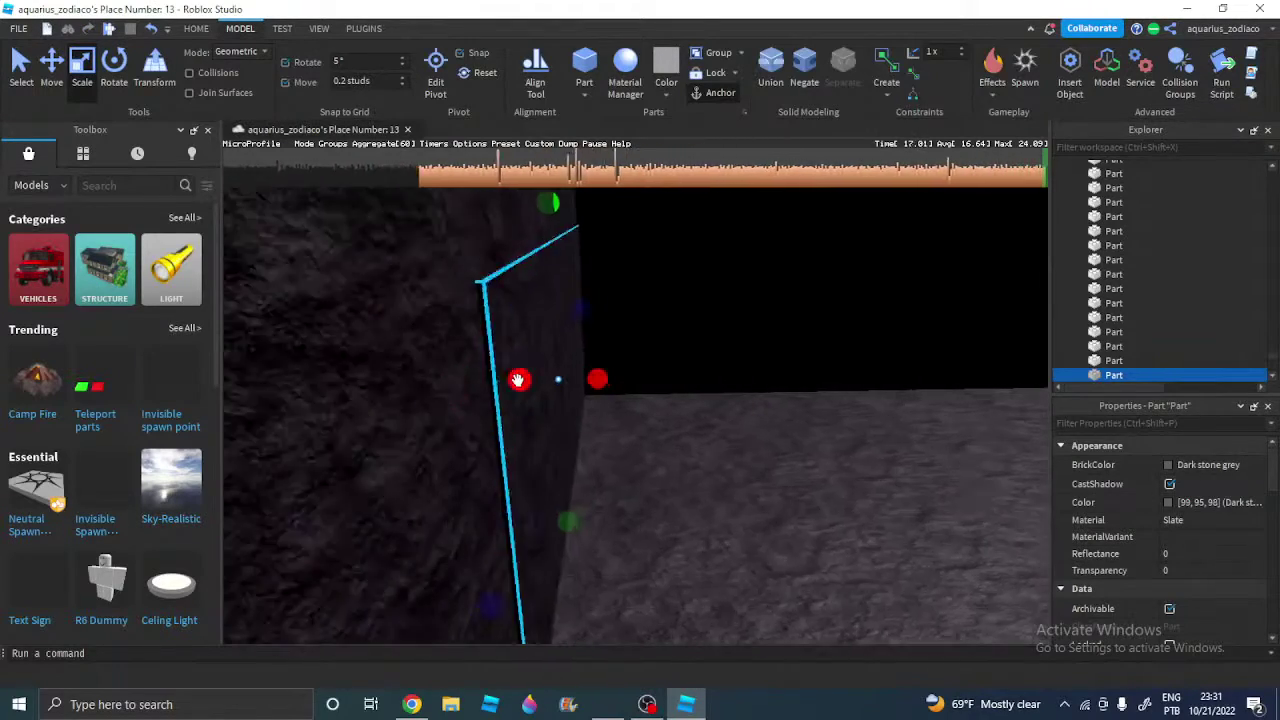
right_click_drag(551, 337, 551, 337)
key("s")
Set the movement snap to 1 stud and narrow the panel along the wall
right_click_drag(557, 256, 557, 256)
mouse_move(551, 416)
left_mouse_down()
mouse_move(315, 480)
mouse_move(547, 425)
left_mouse_up()
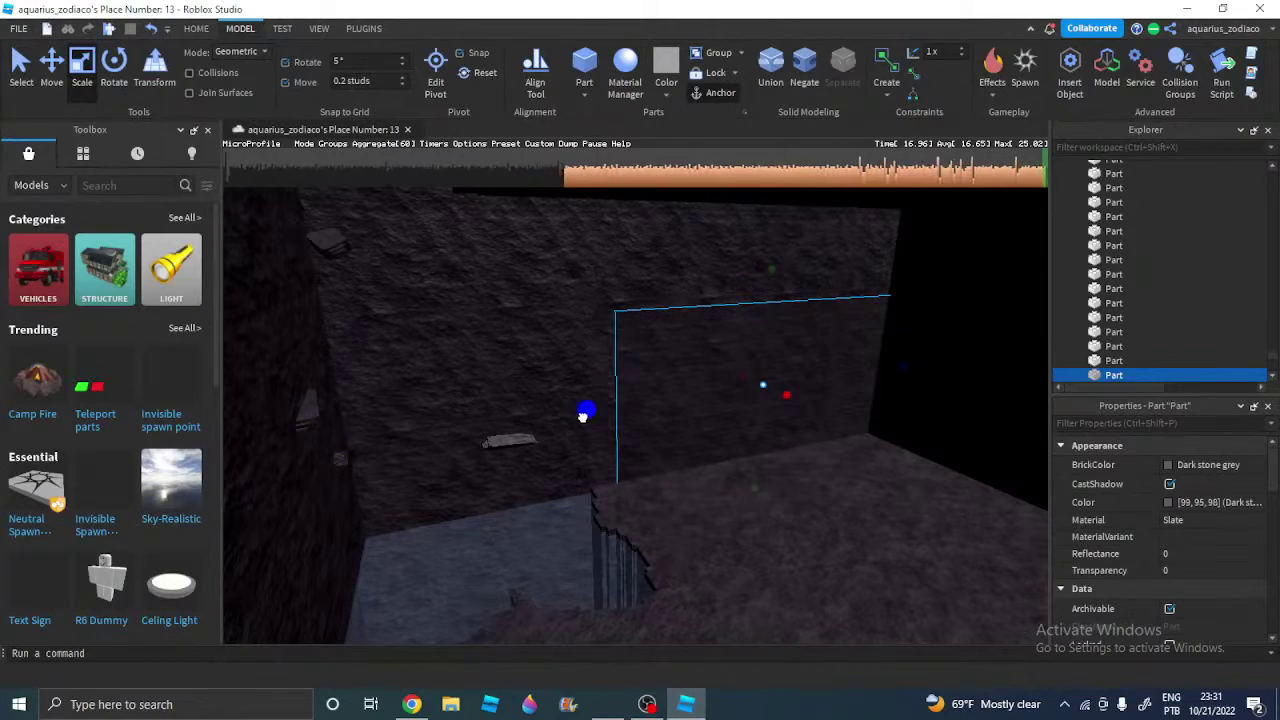
left_click_drag(556, 427, 556, 427)
key("w")
key("d")
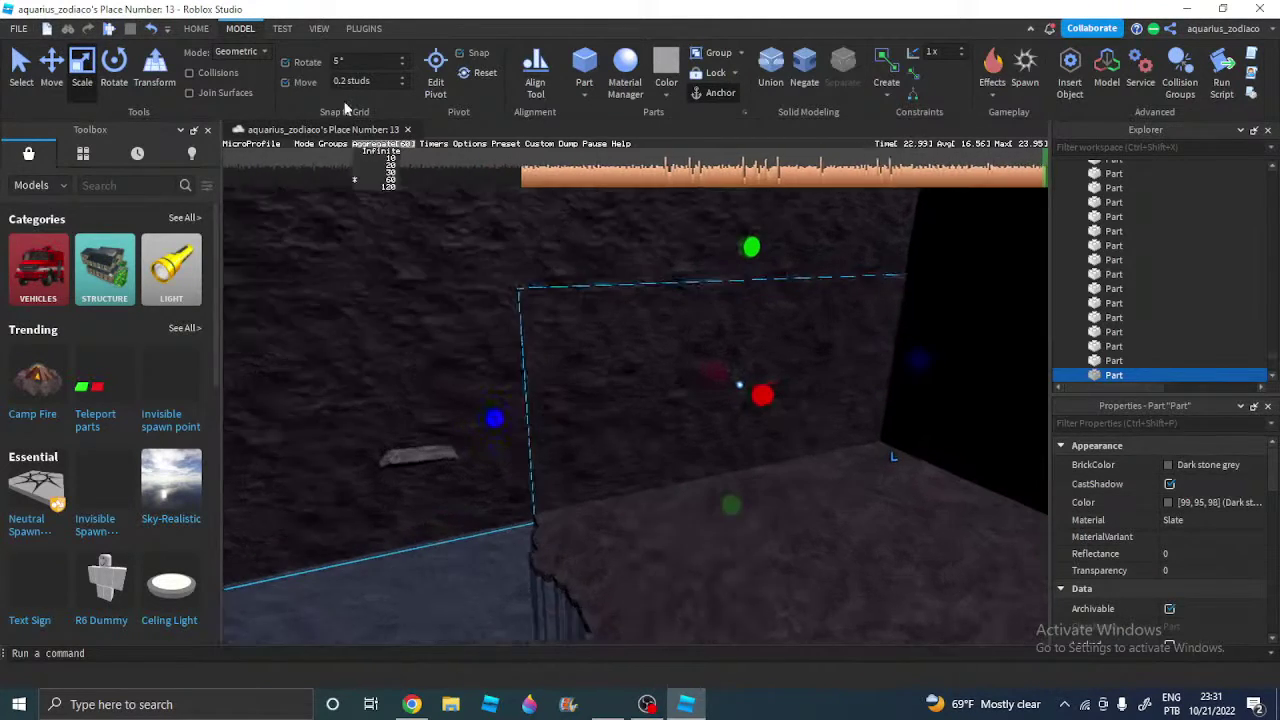
left_click(347, 82)
type("1")
left_click_drag(377, 420, 452, 389)
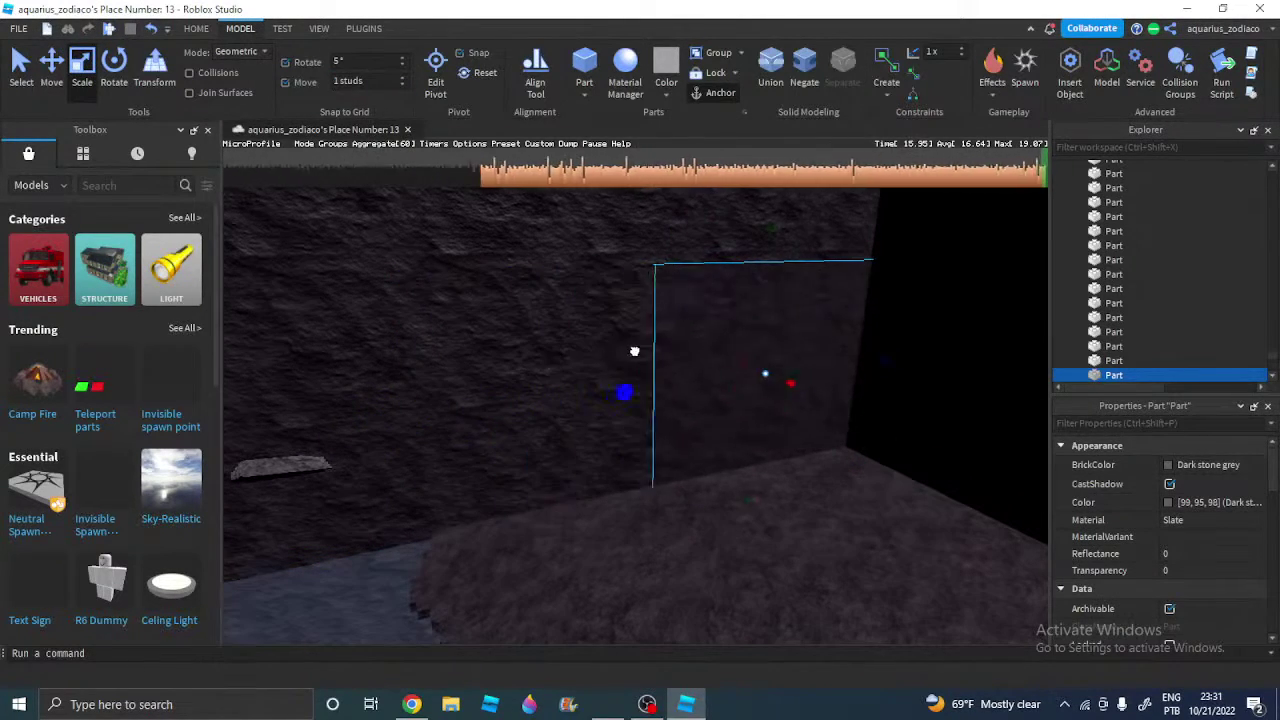
Make a lower copy of the panel and place it beside the taller one, scaling its end to meet it
left_click_drag(634, 351, 634, 351)
key("s")
key("w")
right_click_drag(629, 446, 560, 360)
key("ctrl+2")
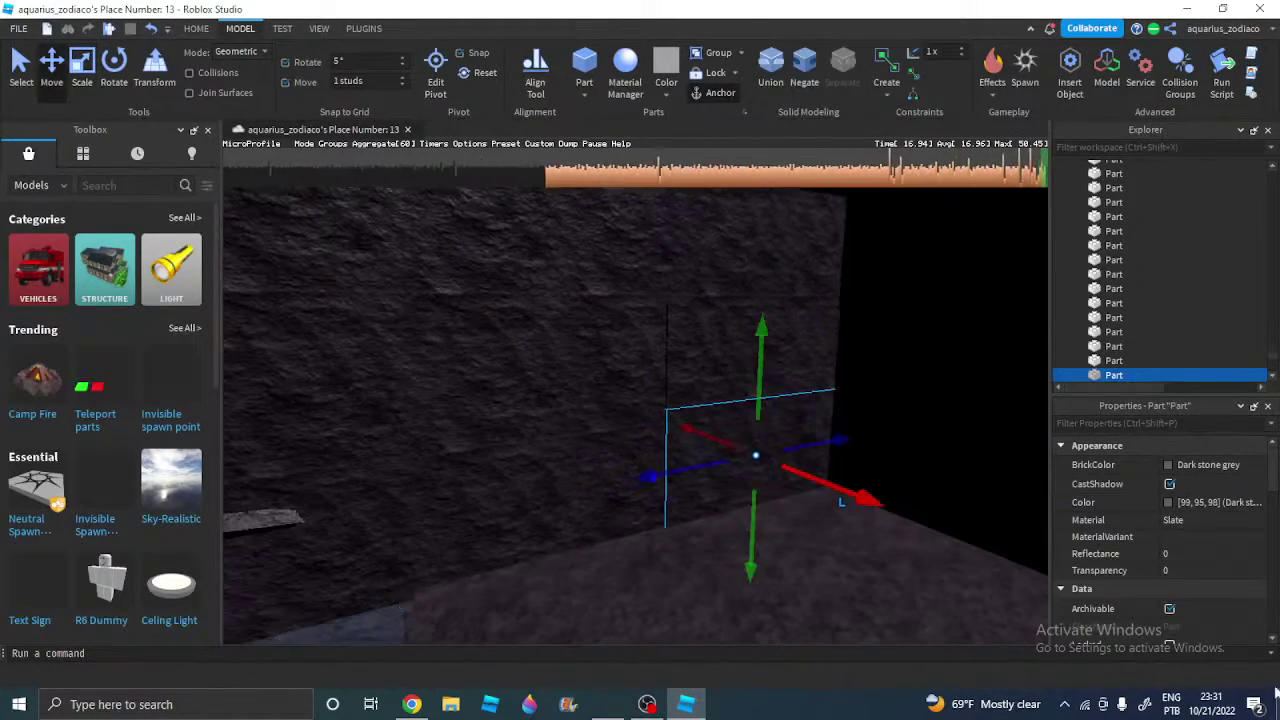
left_click_drag(662, 478, 432, 517)
right_click_drag(600, 380, 560, 560)
key("ctrl+3")
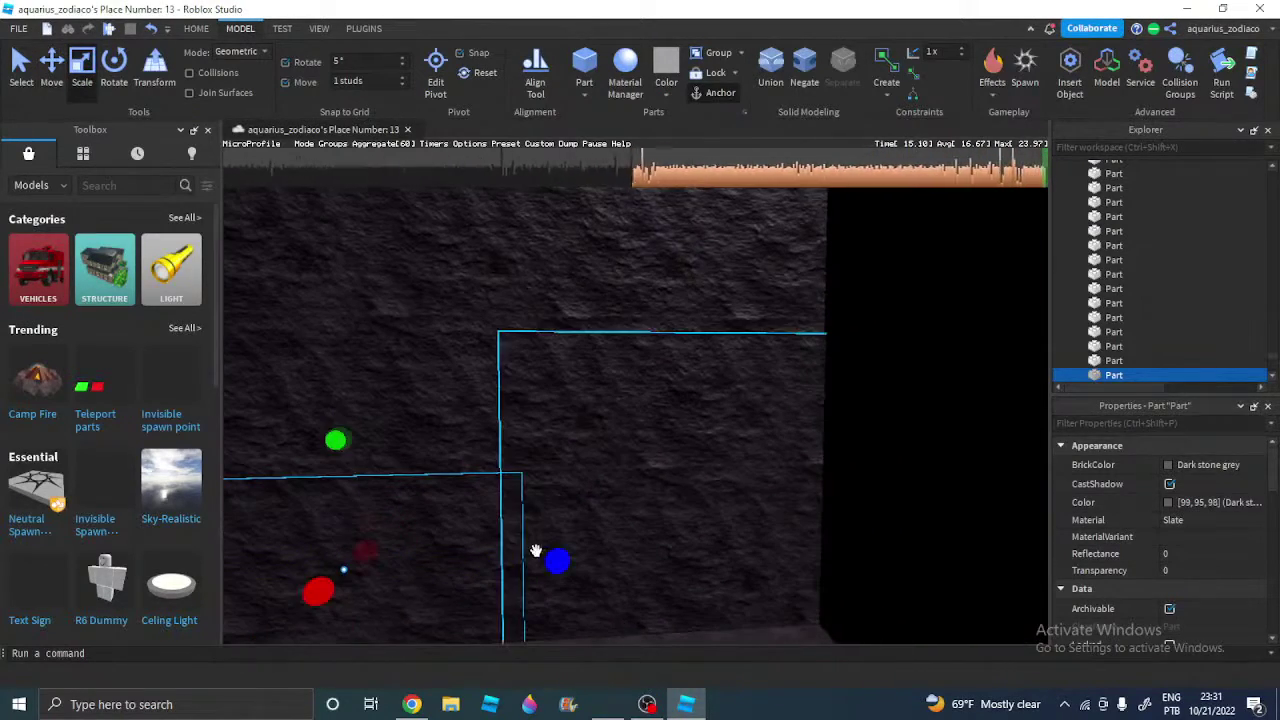
left_click_drag(556, 561, 514, 560)
key("s")
Reduce the height of the taller panel and set the movement snap to 0.1 studs
left_click(757, 557)
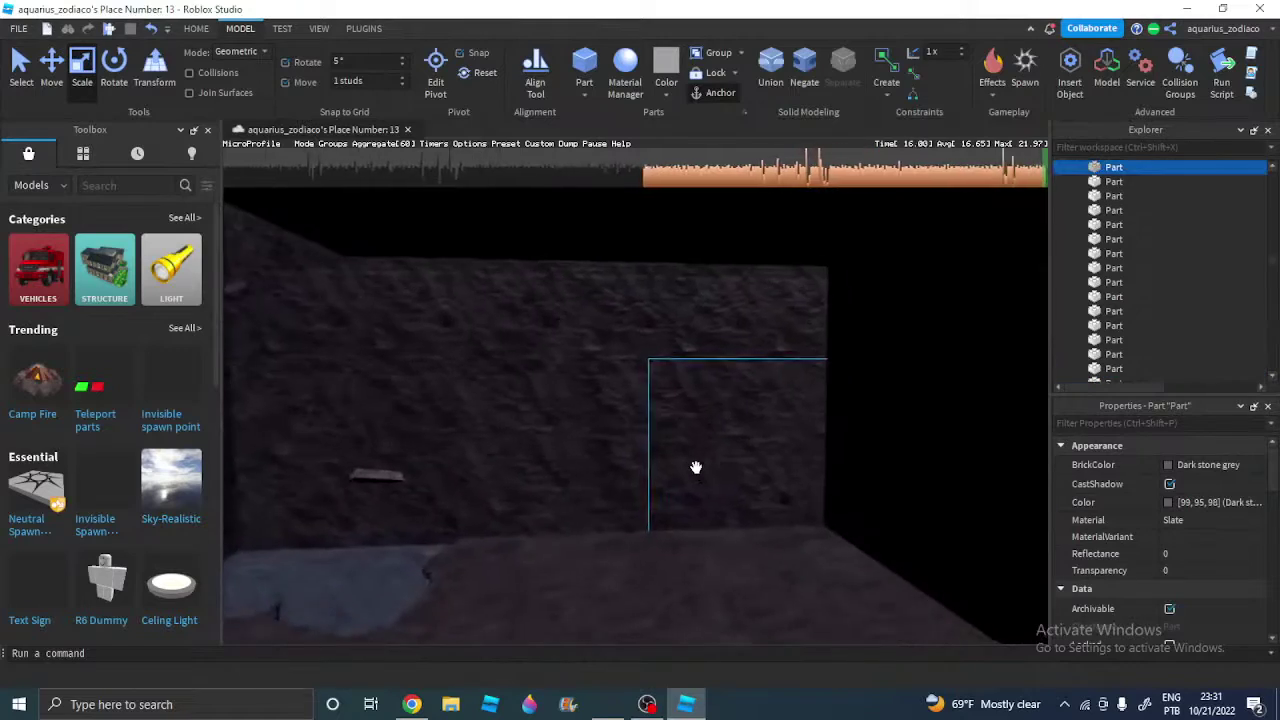
left_click(696, 467)
key("w")
right_click_drag(696, 467, 614, 354)
left_click_drag(588, 298, 572, 313)
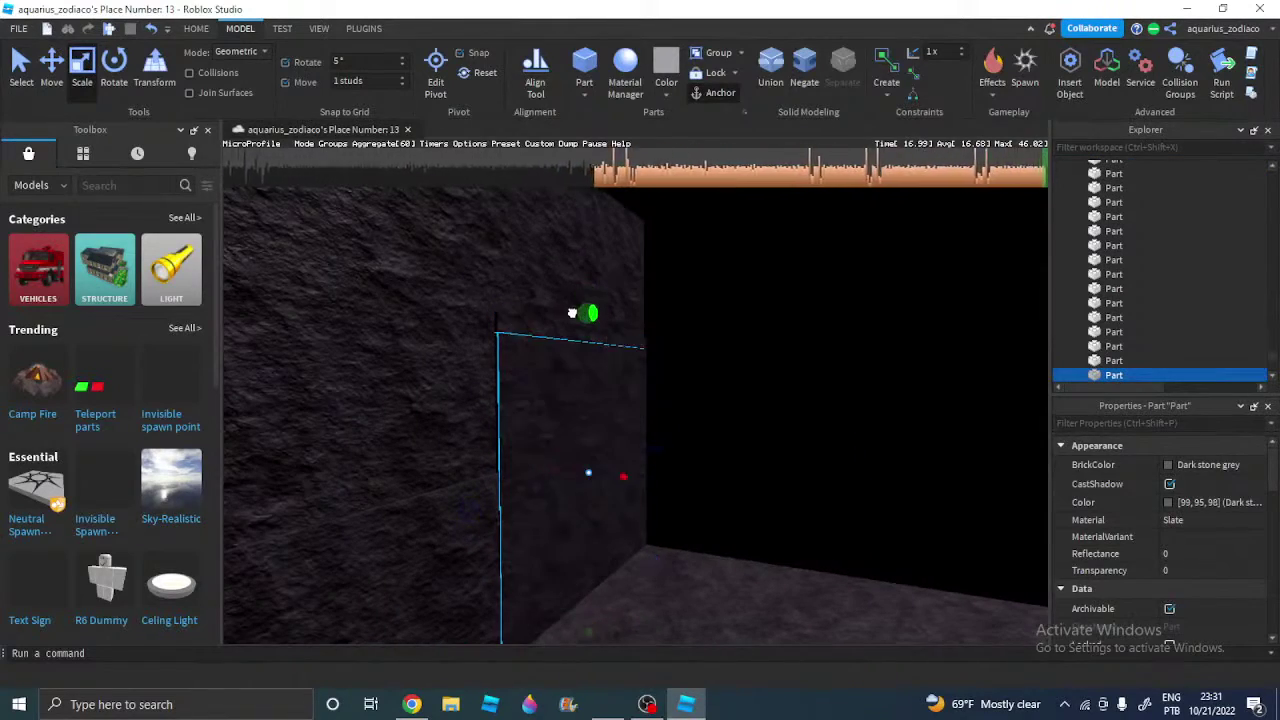
mouse_move(384, 141)
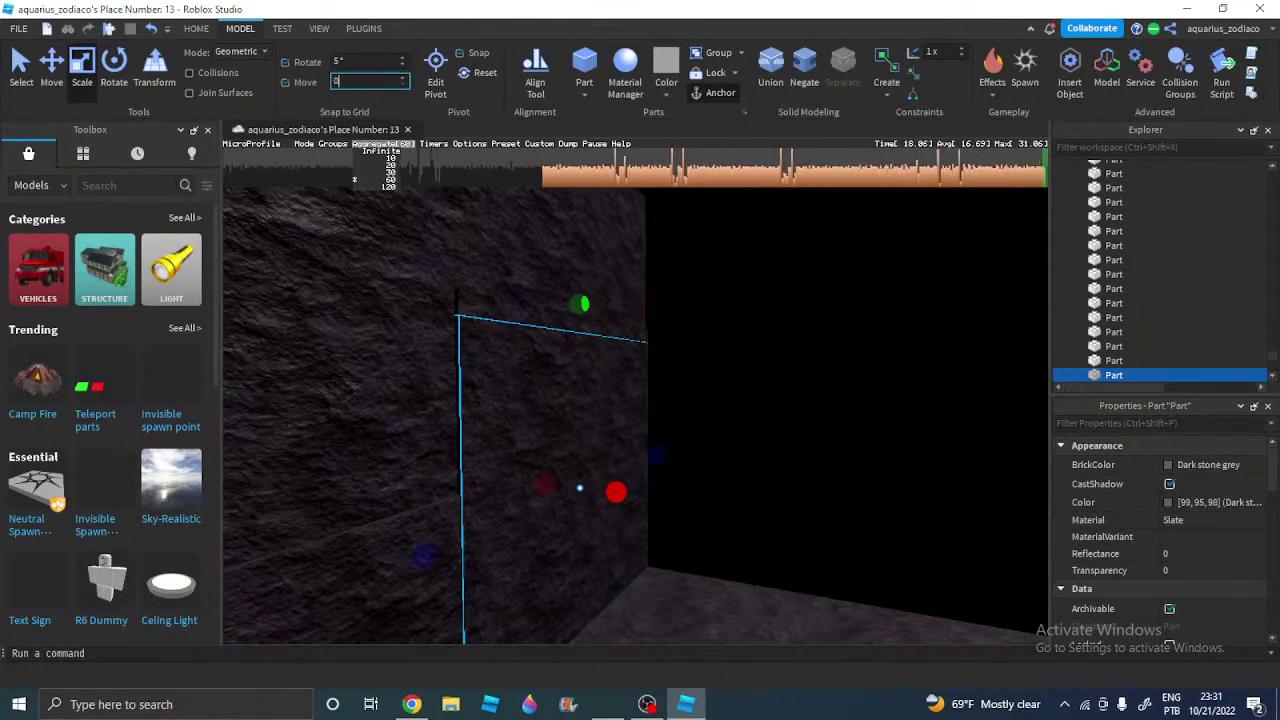
left_click(1116, 505)
key("w")
right_click_drag(740, 471, 619, 470)
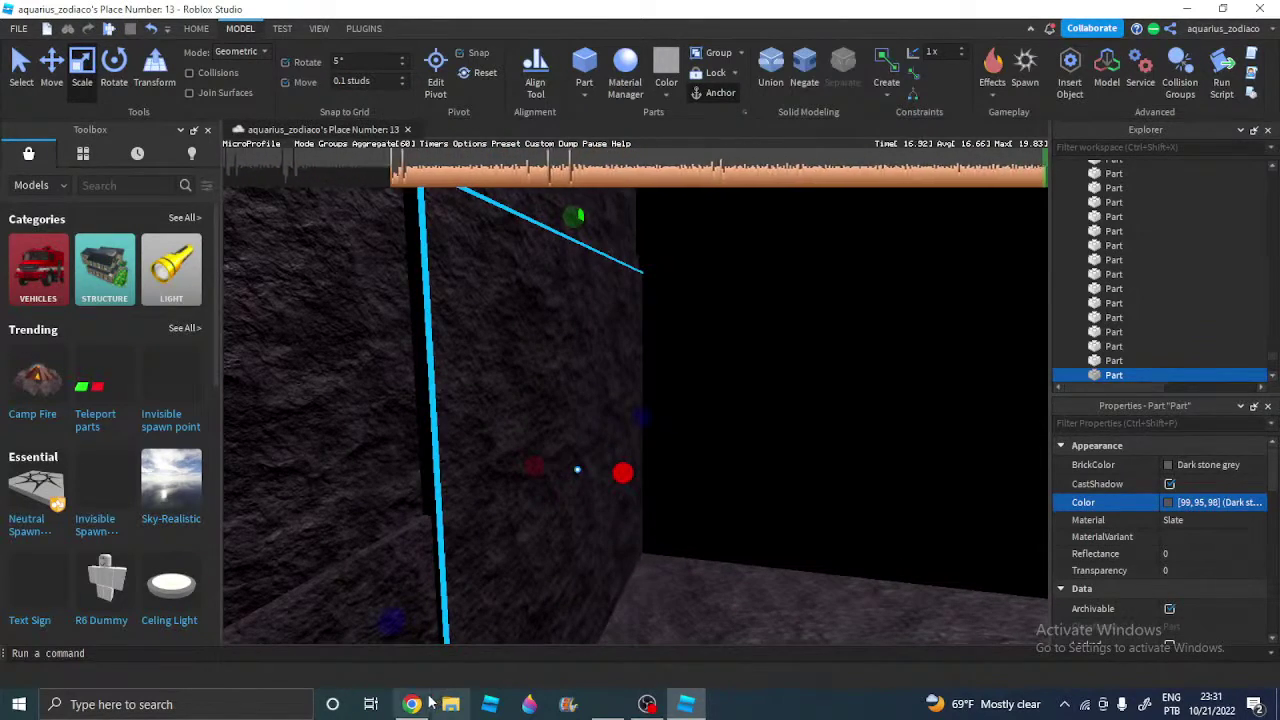
Switch to Chrome and search Google for "dr.livesey walk gif"
left_click(435, 643)
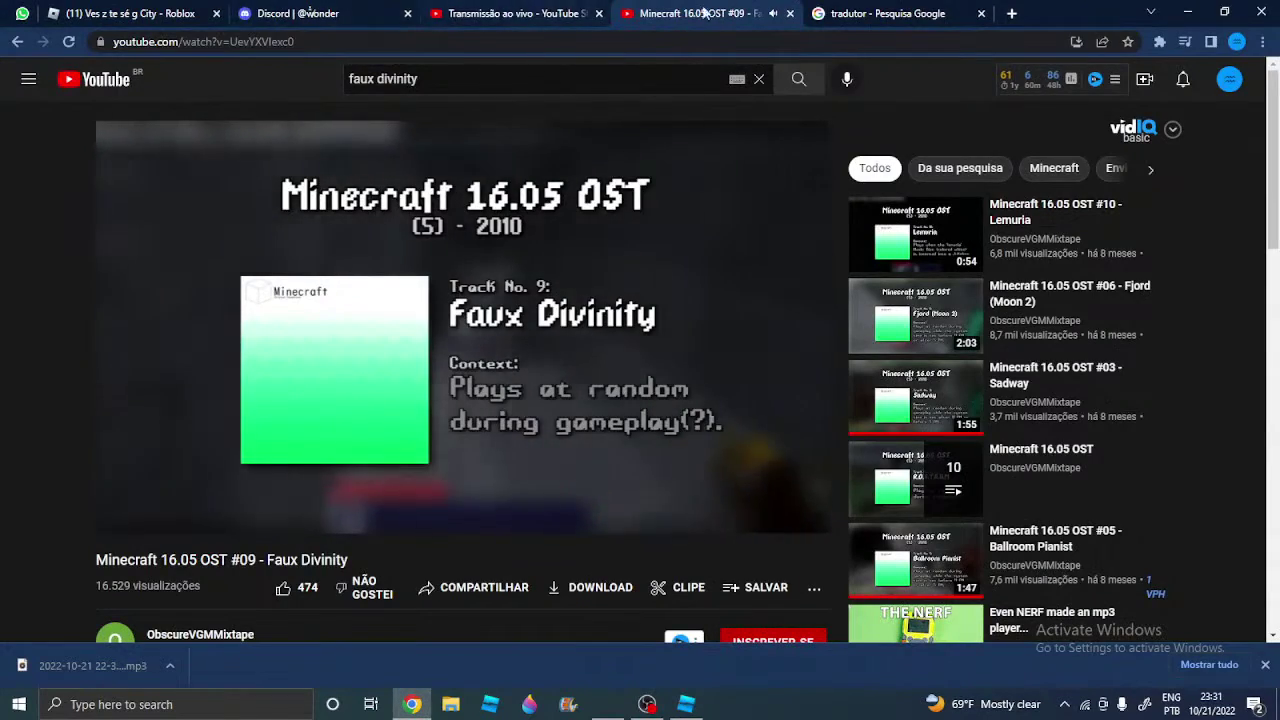
left_click(855, 13)
left_click(553, 95)
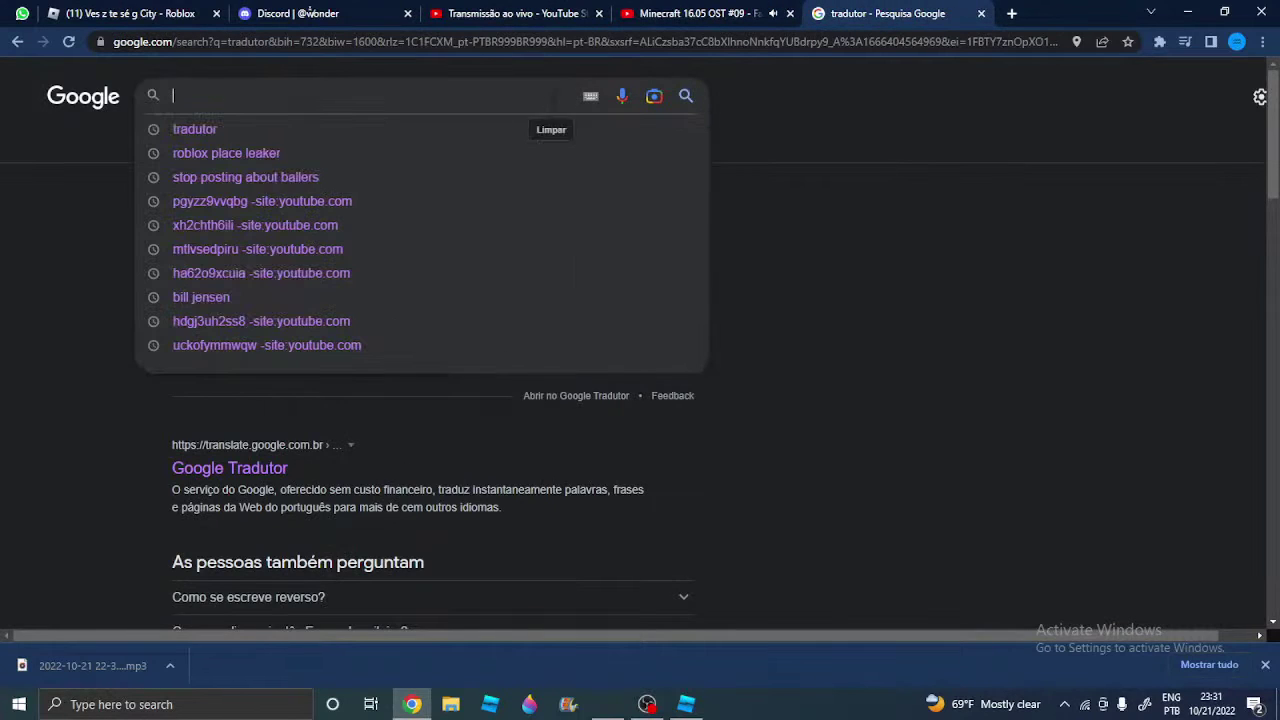
type("d")
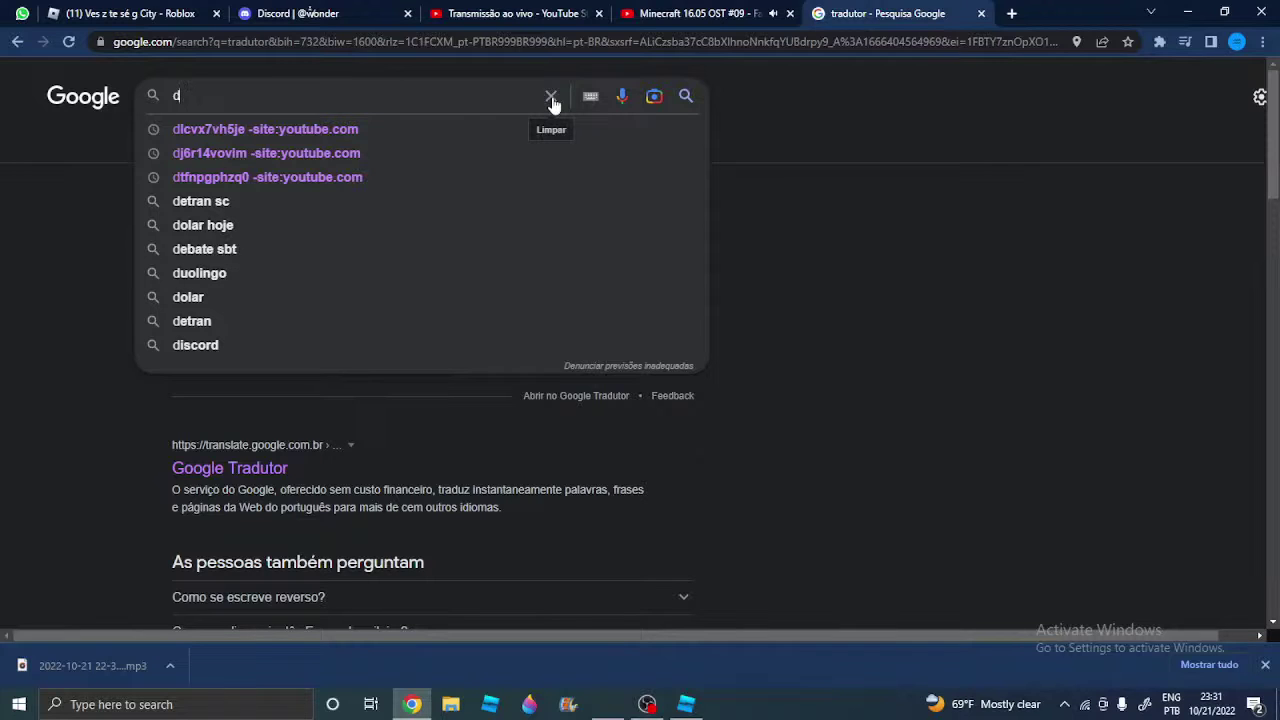
left_click(551, 97)
type("dr.livesey")
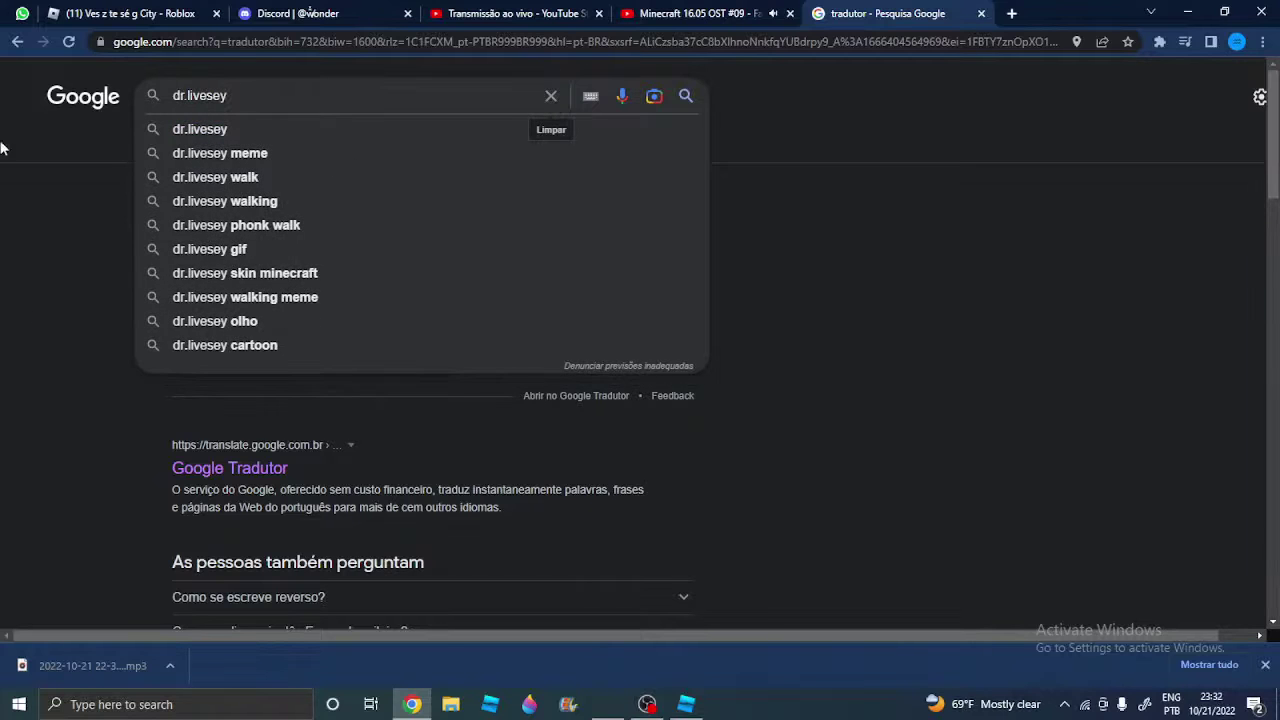
left_click(270, 176)
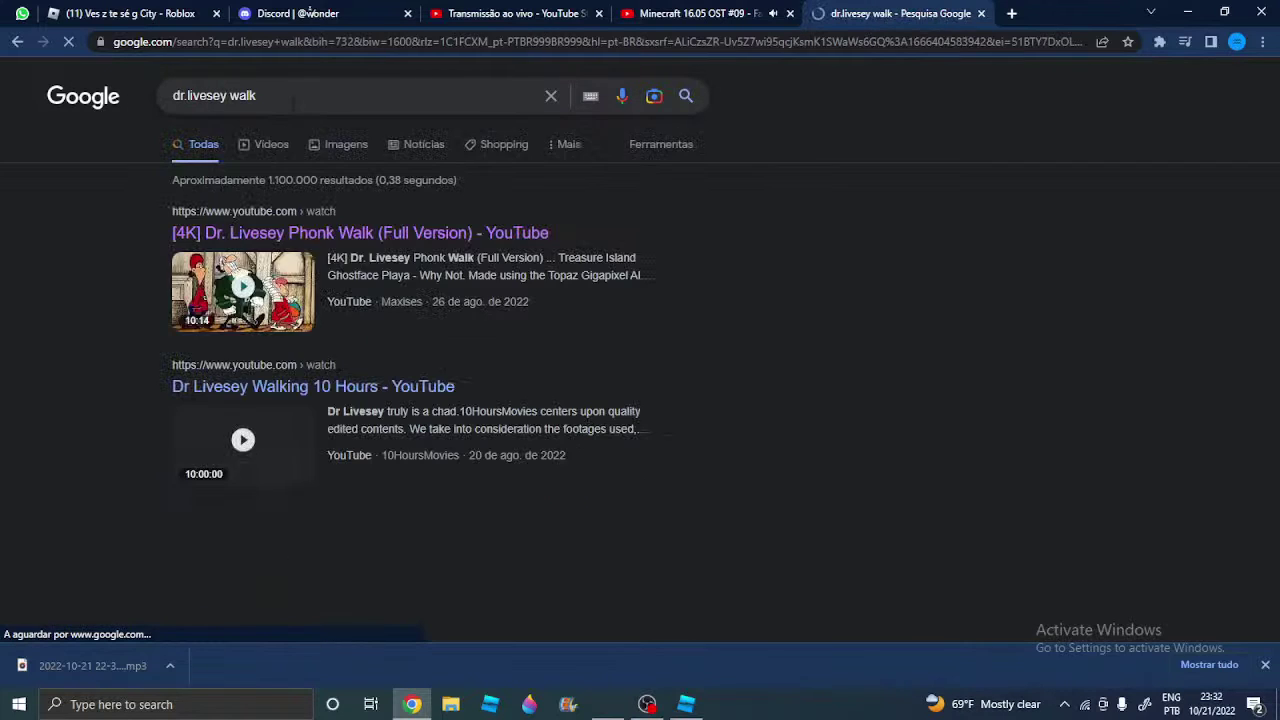
left_click(291, 100)
type("gif")
key("Return")
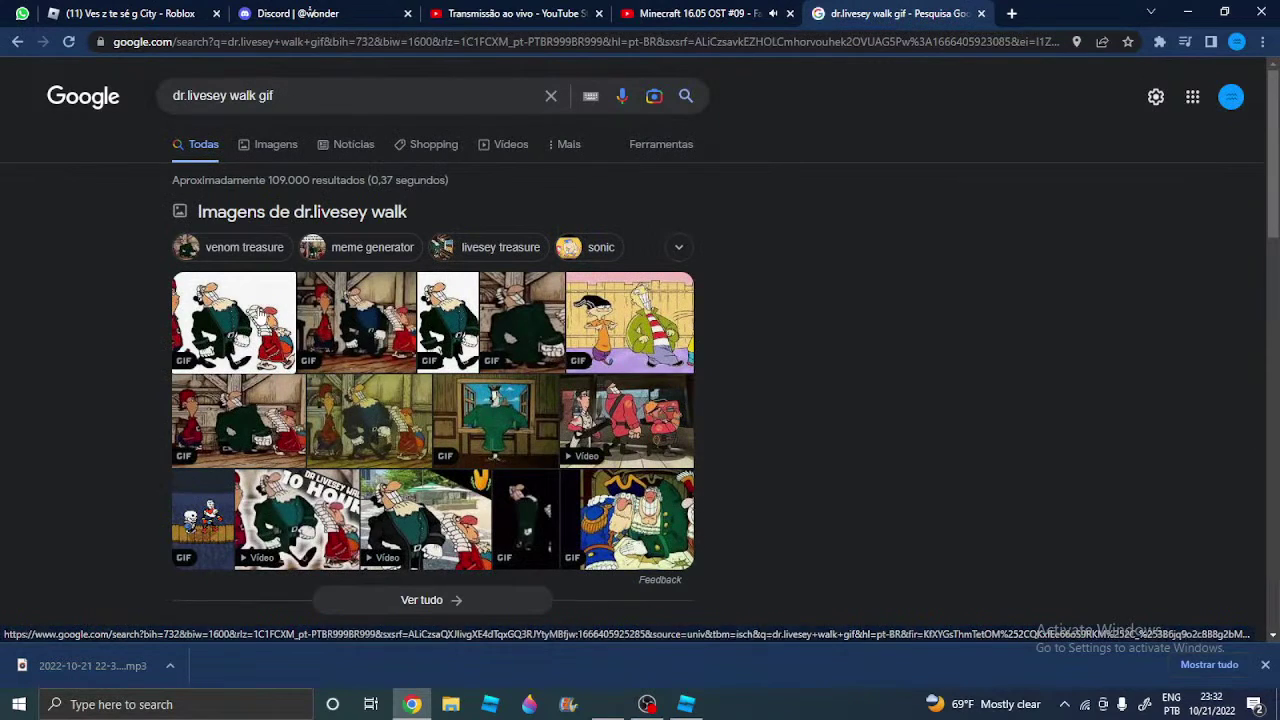
Preview the "Doctor Livesey Walking GIF" from DeviantArt in the image results
left_click(256, 317)
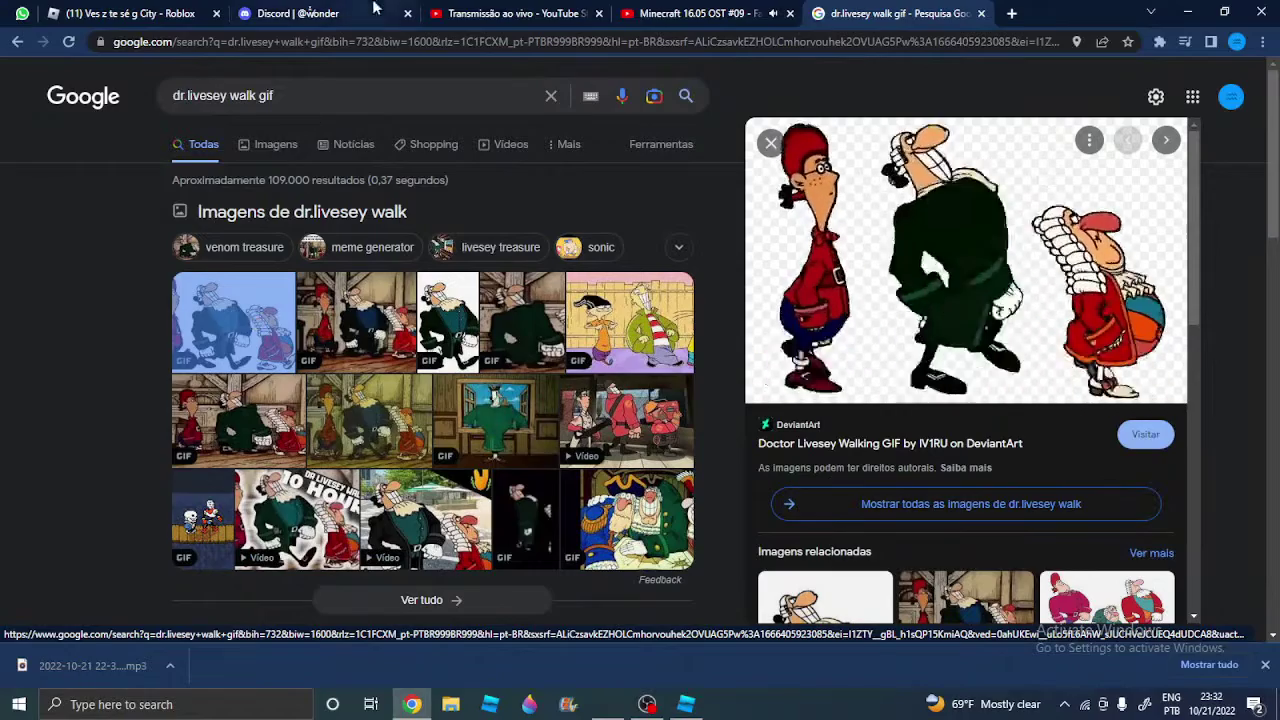
left_click(685, 705)
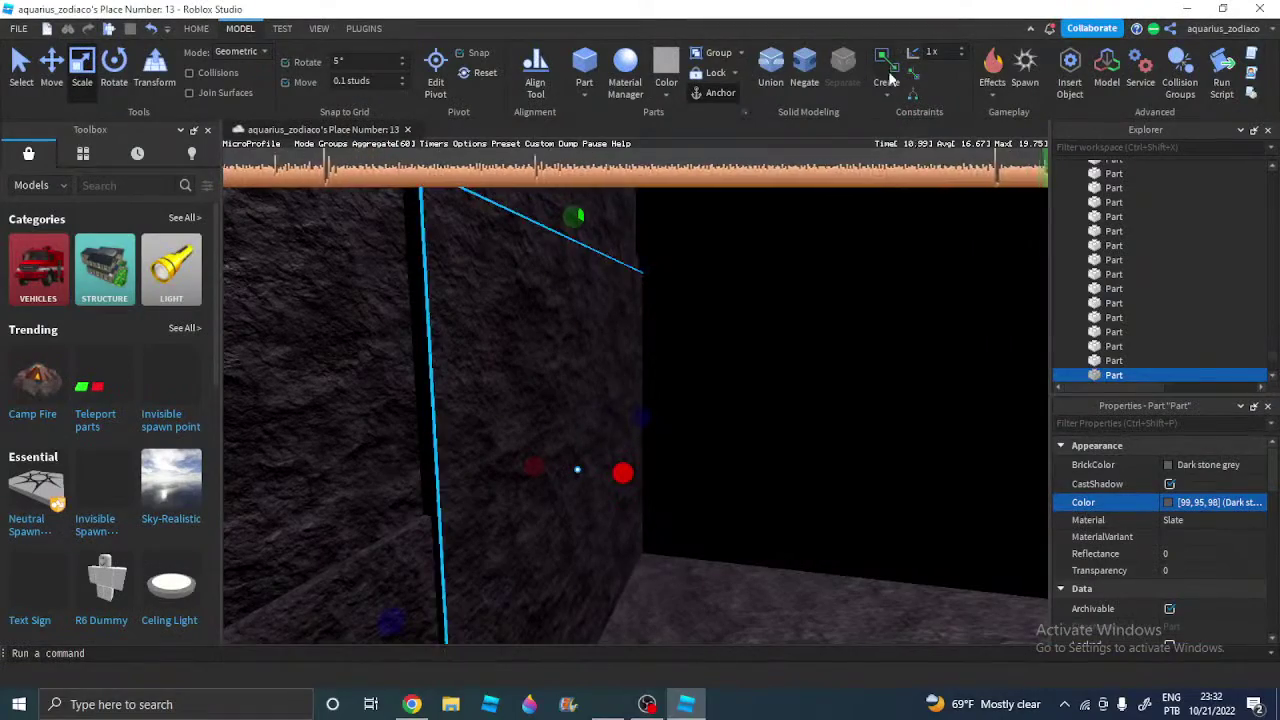
left_click(411, 704)
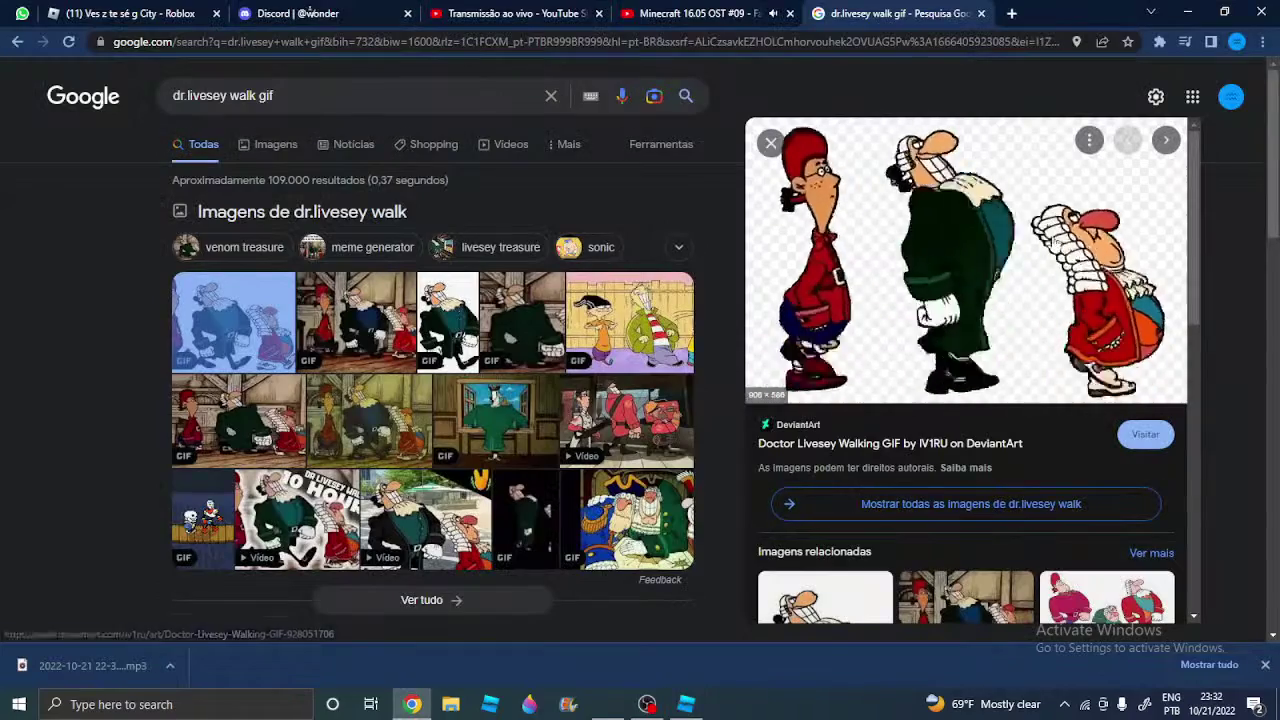
Detach the GIF search into its own Chrome window, minimize the main browser window and place a smaller Roblox Studio window beside the GIF
left_click(1224, 12)
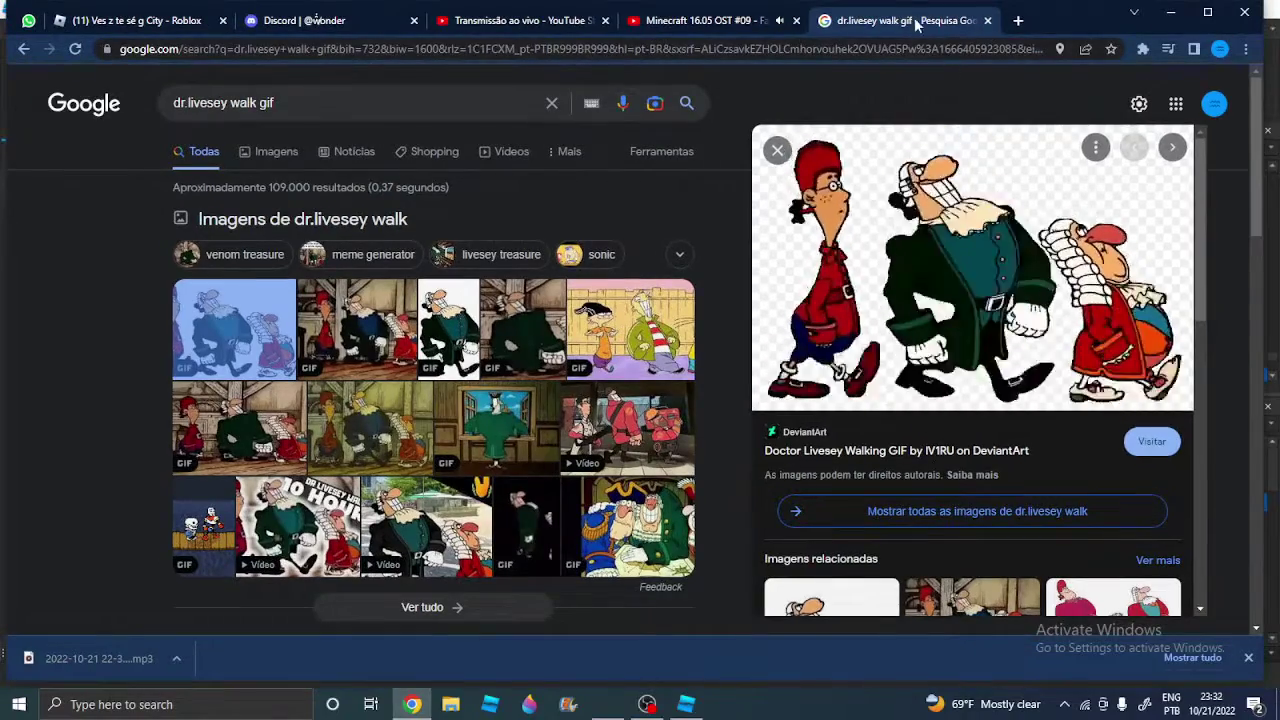
left_click_drag(916, 22, 1203, 62)
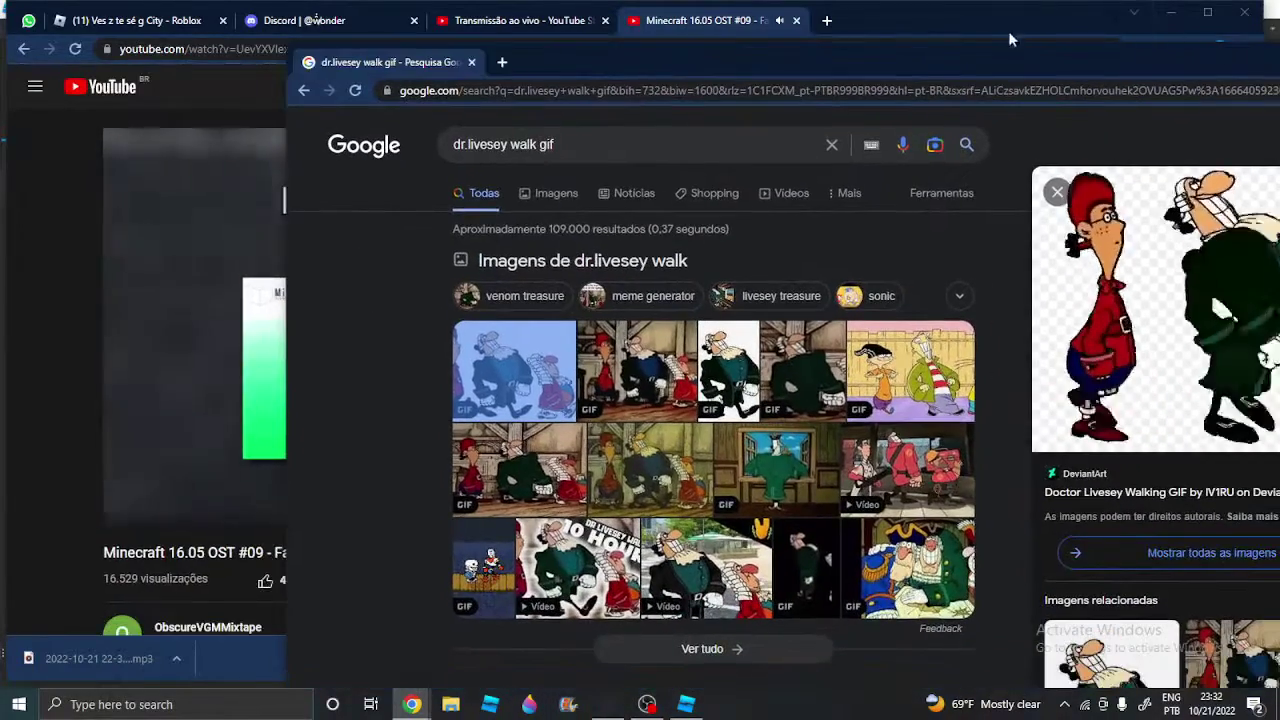
left_click(1170, 12)
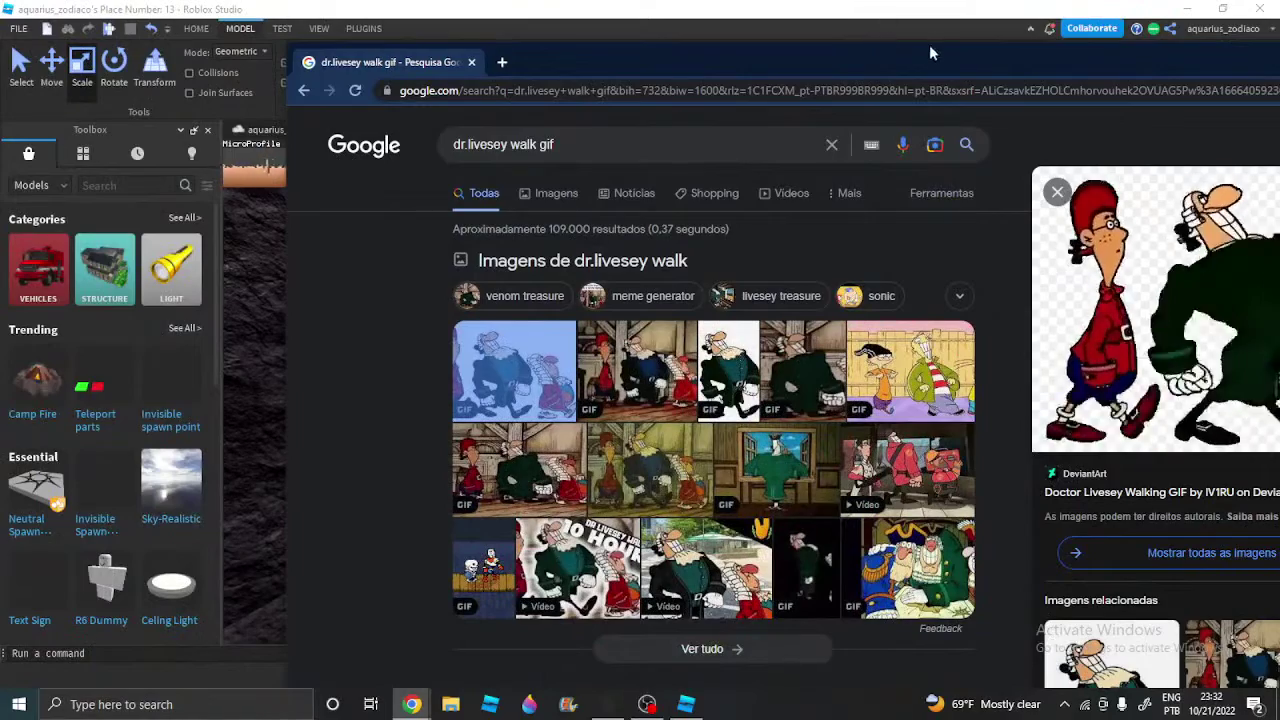
left_click_drag(1127, 14, 707, 18)
left_click_drag(1083, 40, 1056, 17)
left_click(812, 20)
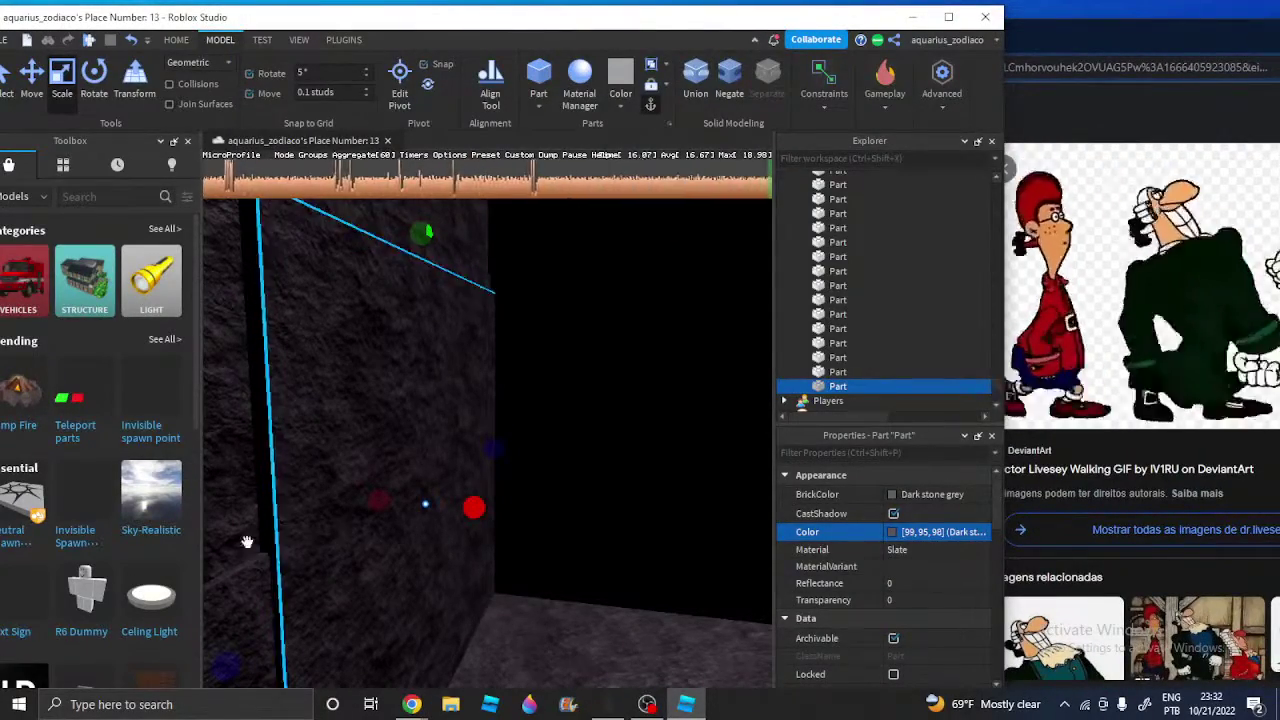
Set the movement snap to 5 studs and reduce the height of the selected end wall panel from its upper edge
right_click_drag(246, 543, 350, 519)
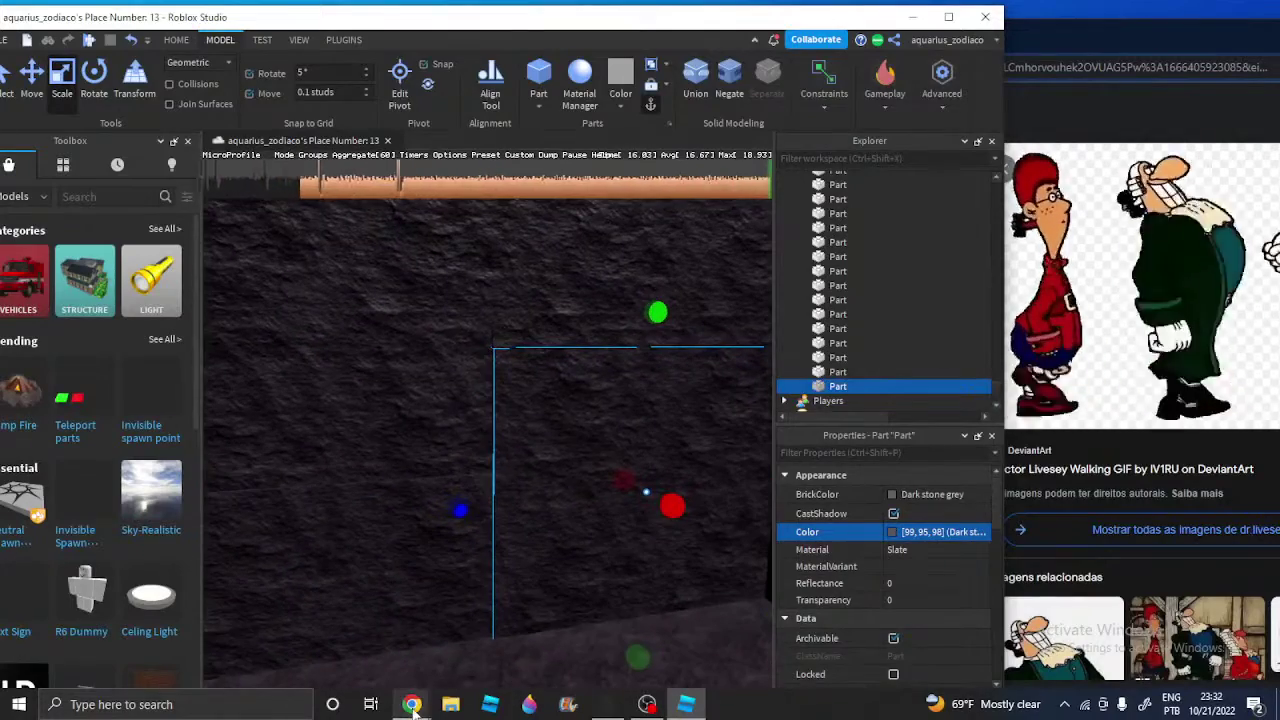
mouse_move(415, 711)
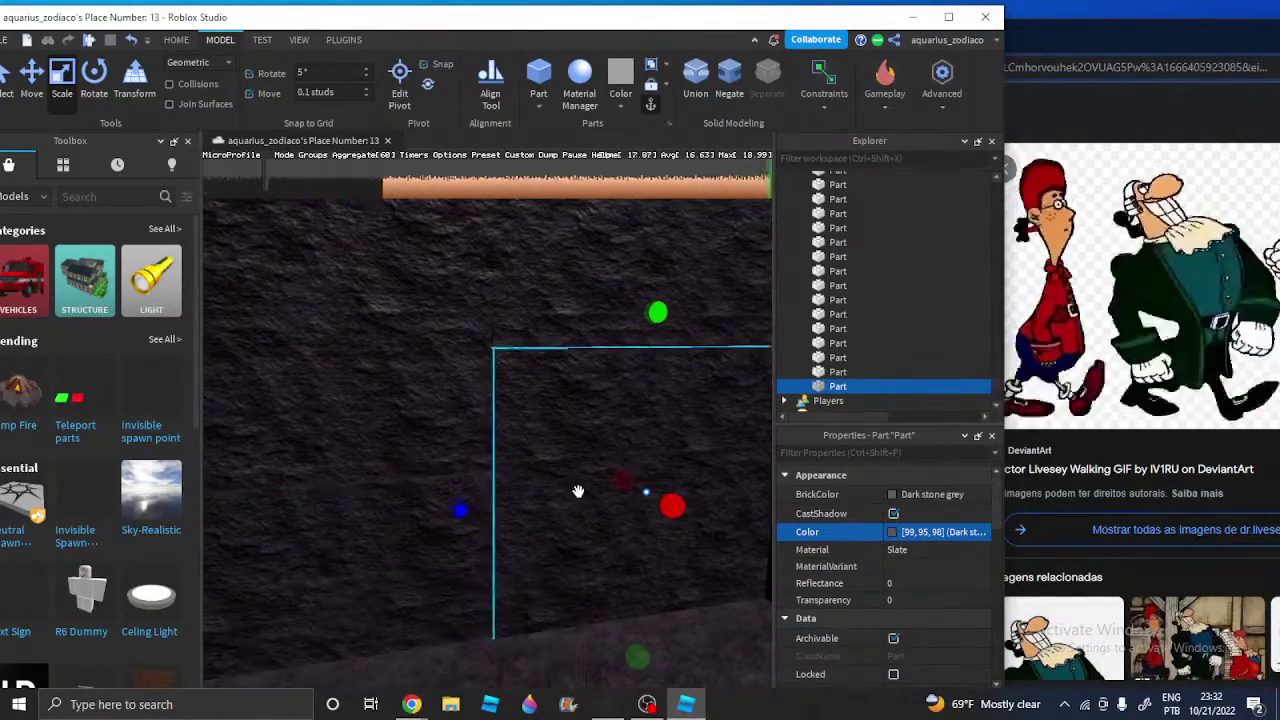
right_click_drag(580, 489, 519, 430)
left_click(331, 92)
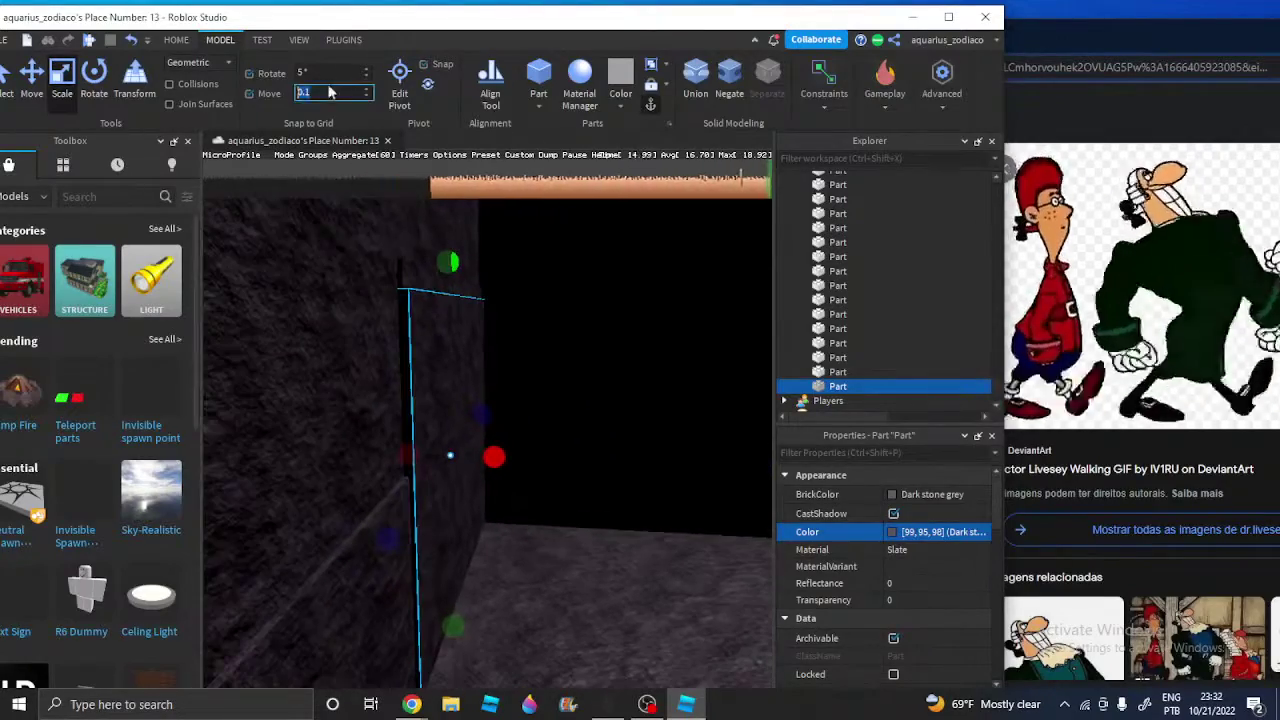
type("5")
right_click_drag(663, 429, 663, 429)
left_click_drag(424, 264, 420, 326)
right_click_drag(327, 206, 327, 206)
key("w")
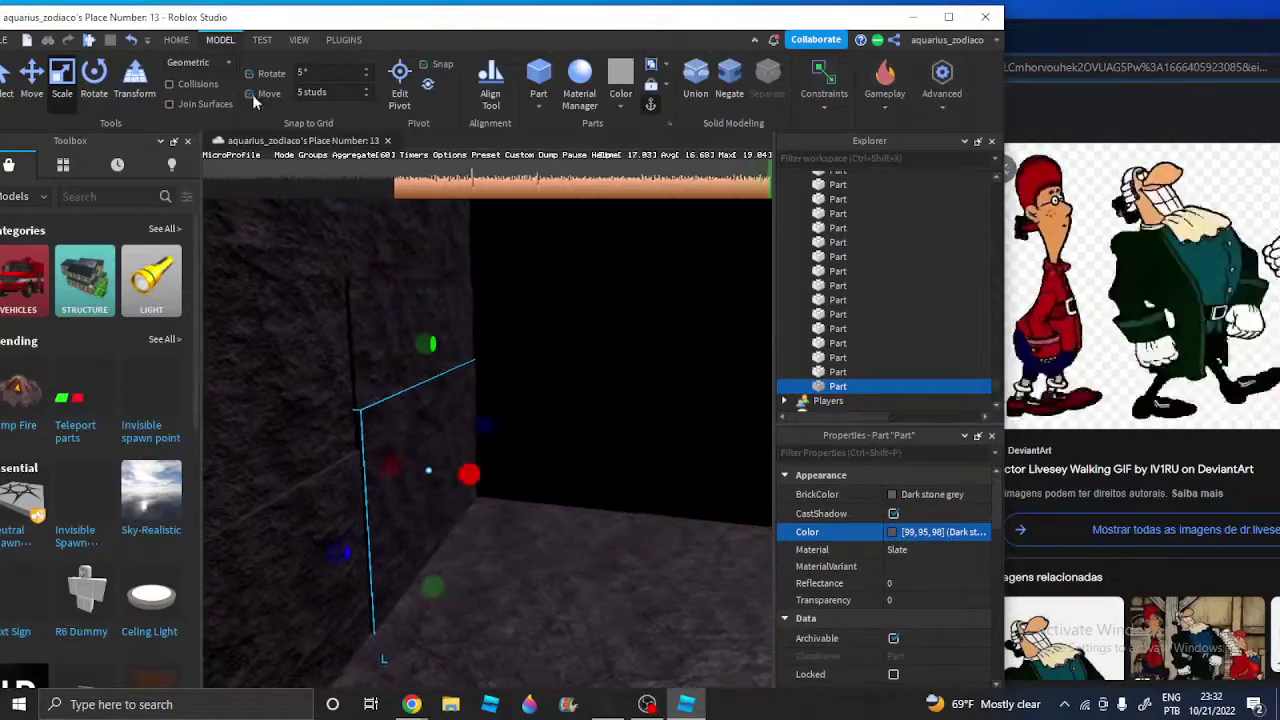
Set the movement snap to 1 stud
key("BackSpace")
key("BackSpace")
type("1")
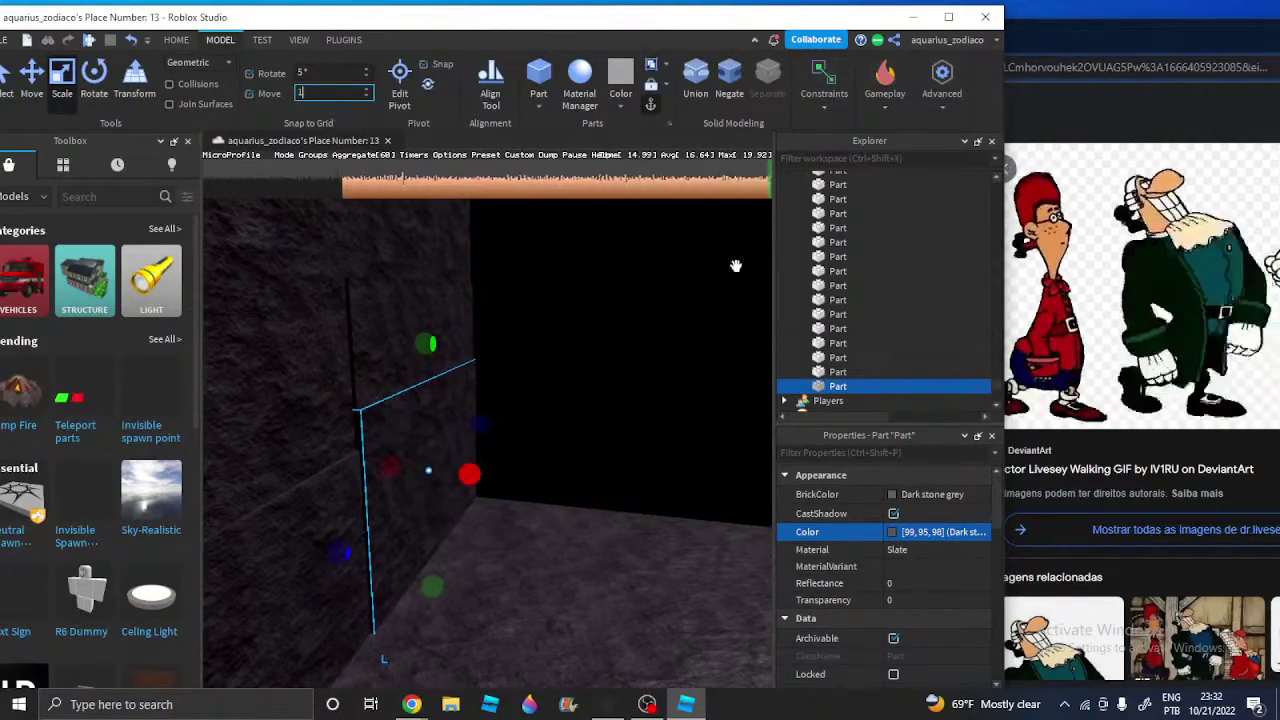
right_click_drag(717, 283, 717, 283)
right_click_drag(652, 315, 646, 347)
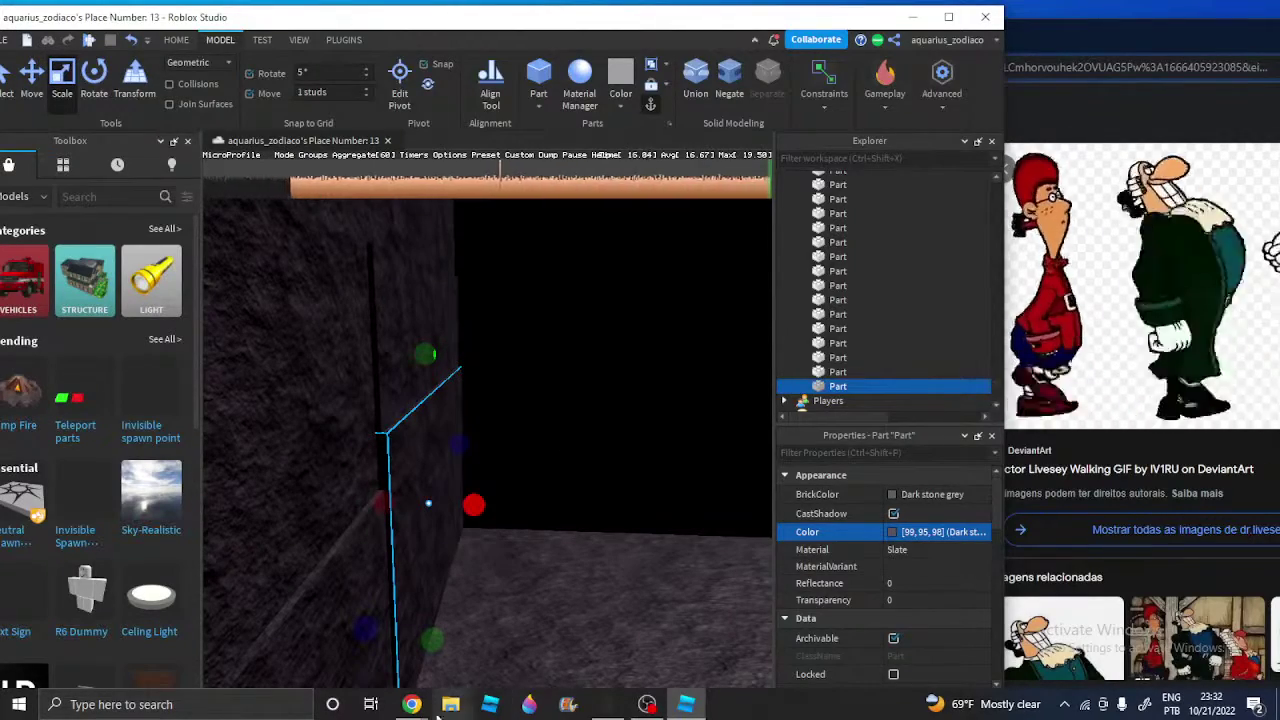
right_click_drag(508, 398, 531, 360)
key("d")
key("a")
key("d")
key("s")
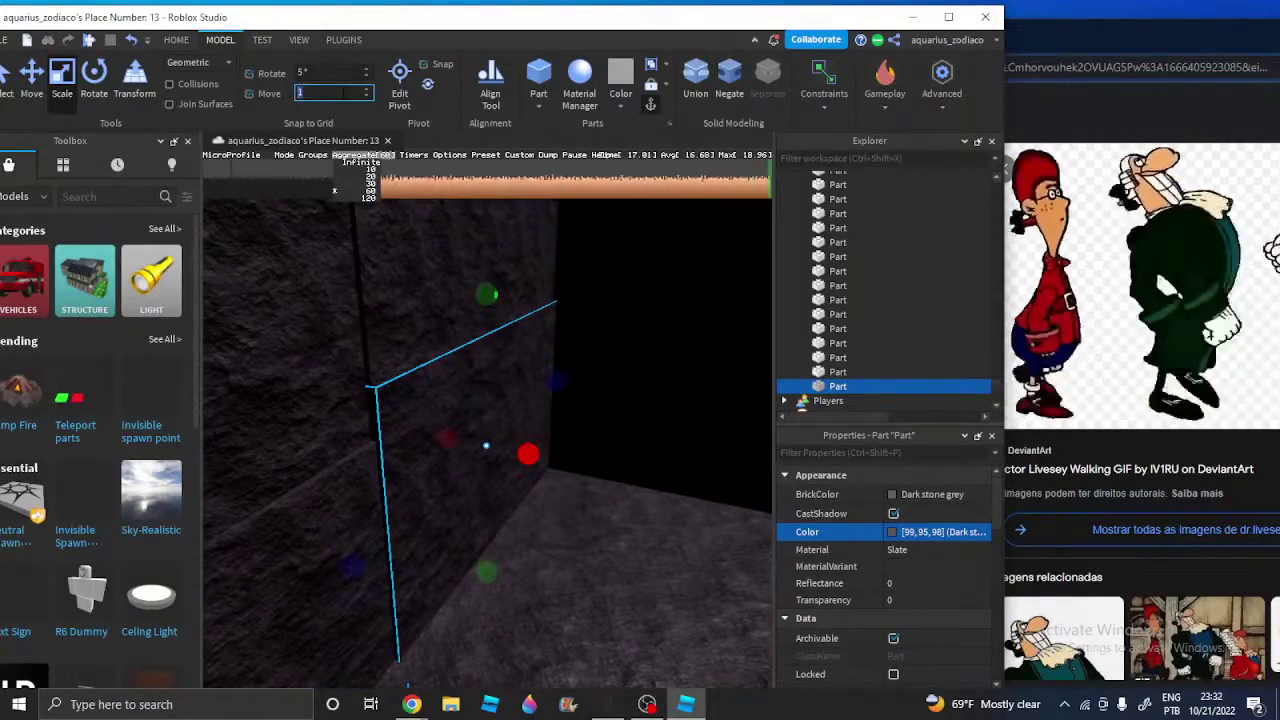
Set the movement snap to 2 studs, duplicate the end panel and shorten the copy from its upper edge
type("2")
right_click_drag(466, 240, 465, 272)
key("s")
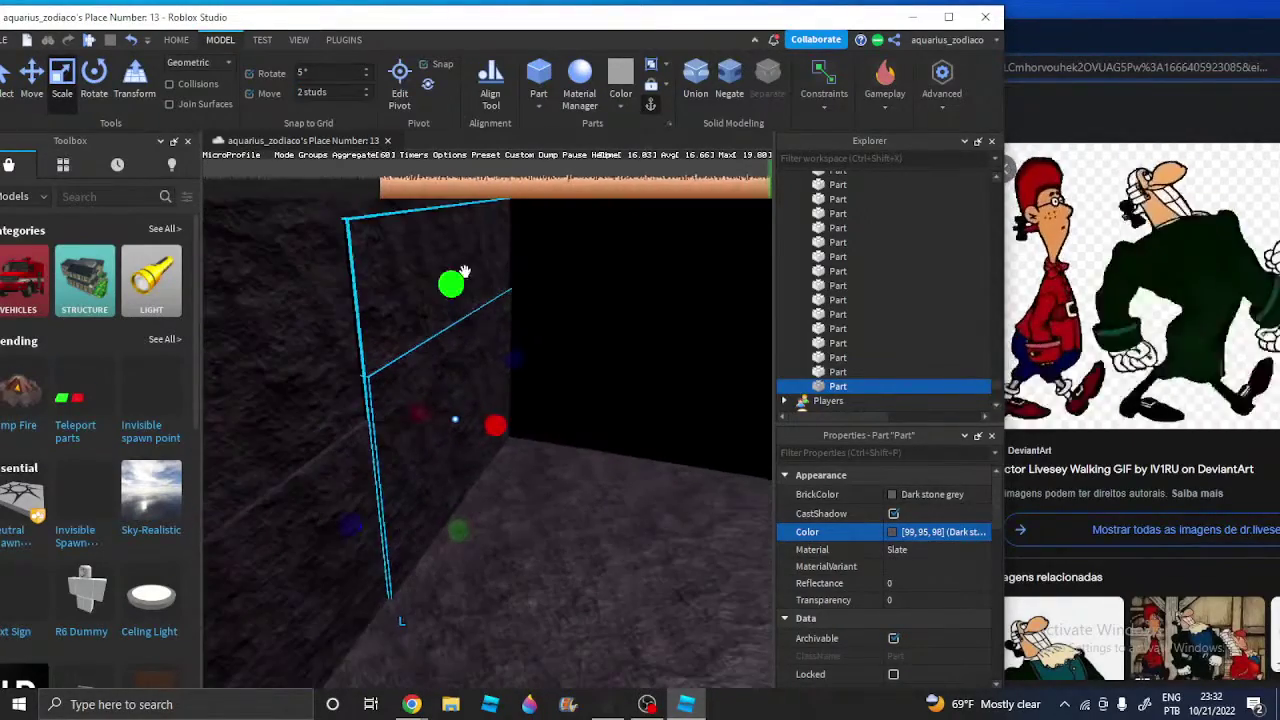
key("ctrl+d")
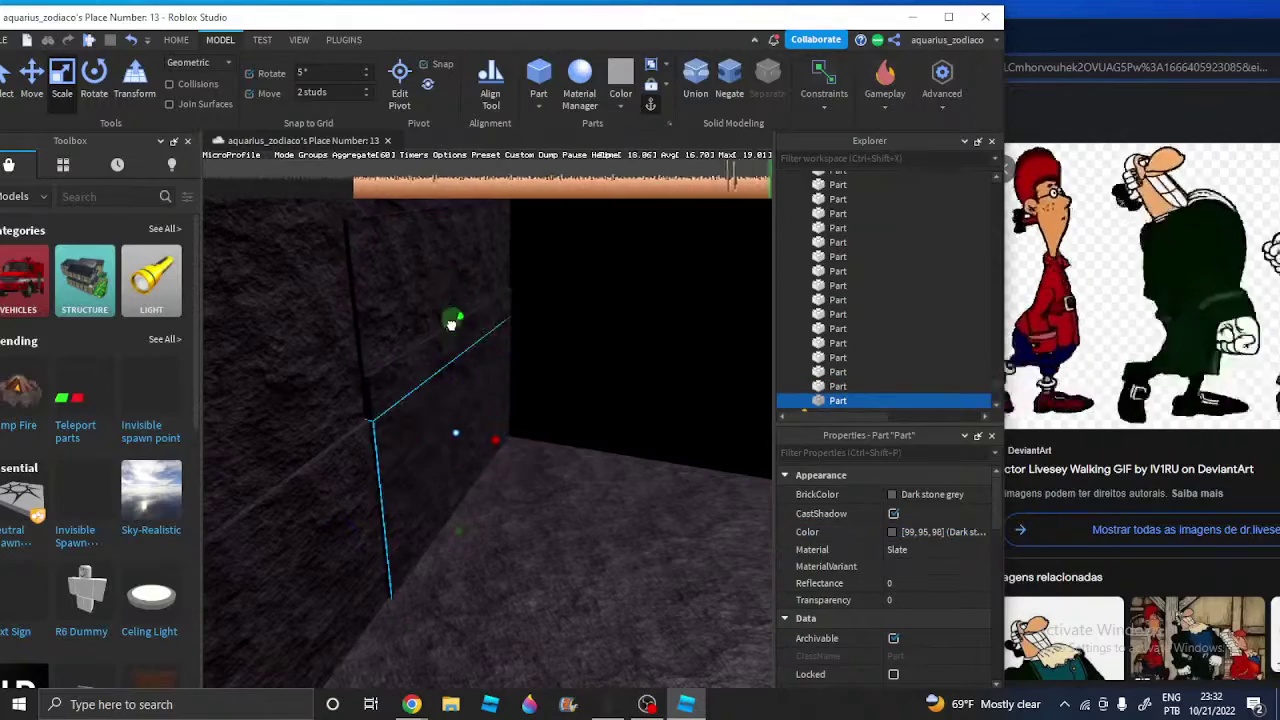
left_click_drag(439, 328, 441, 360)
Set the movement snap to 0.2 studs and thicken the shortened copy outward from the wall
key("w")
key("a")
type("1")
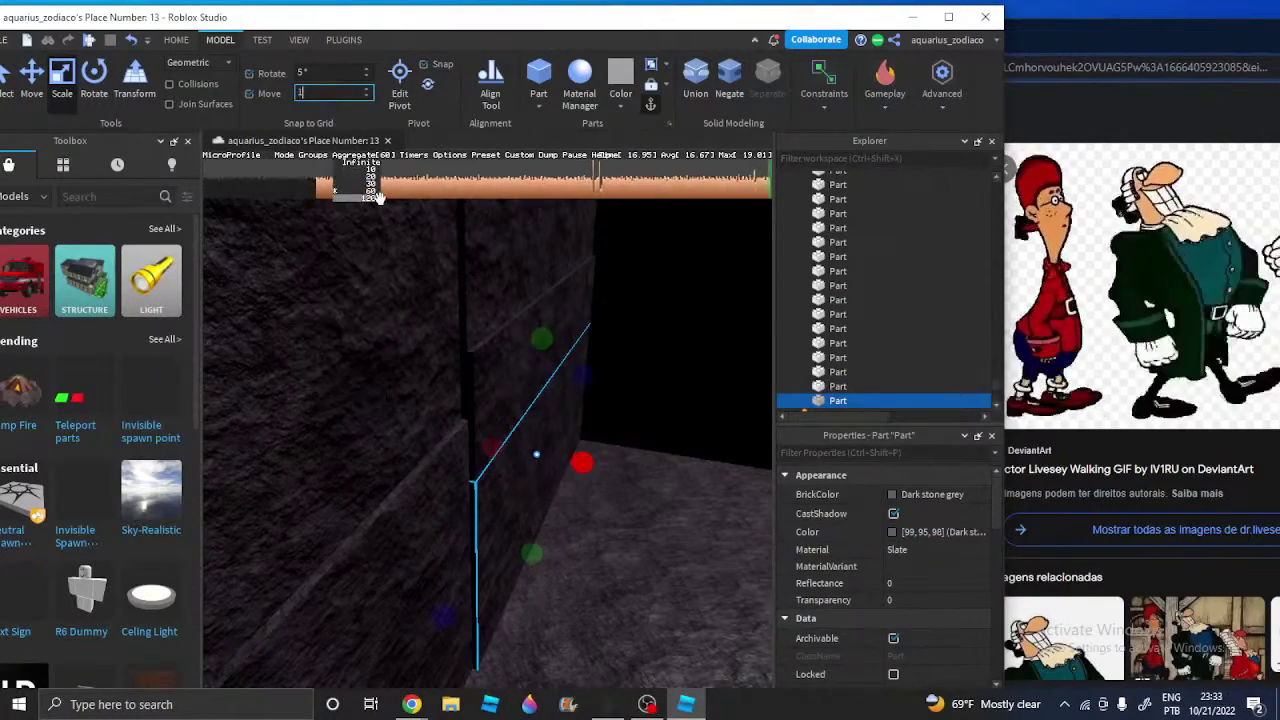
type(".2")
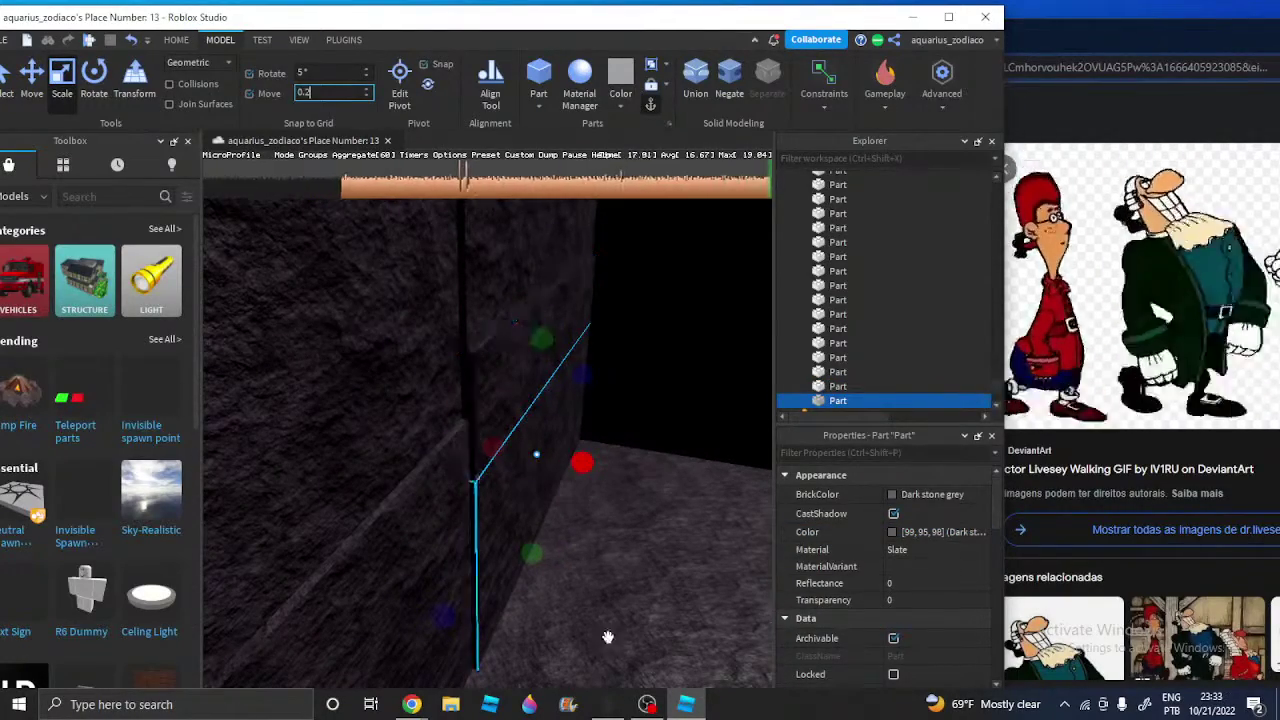
left_click_drag(582, 467, 588, 466)
Duplicate the neighbouring long panel and lower the copy's upper edge with the movement snap at 1 stud
right_click_drag(588, 466, 486, 494)
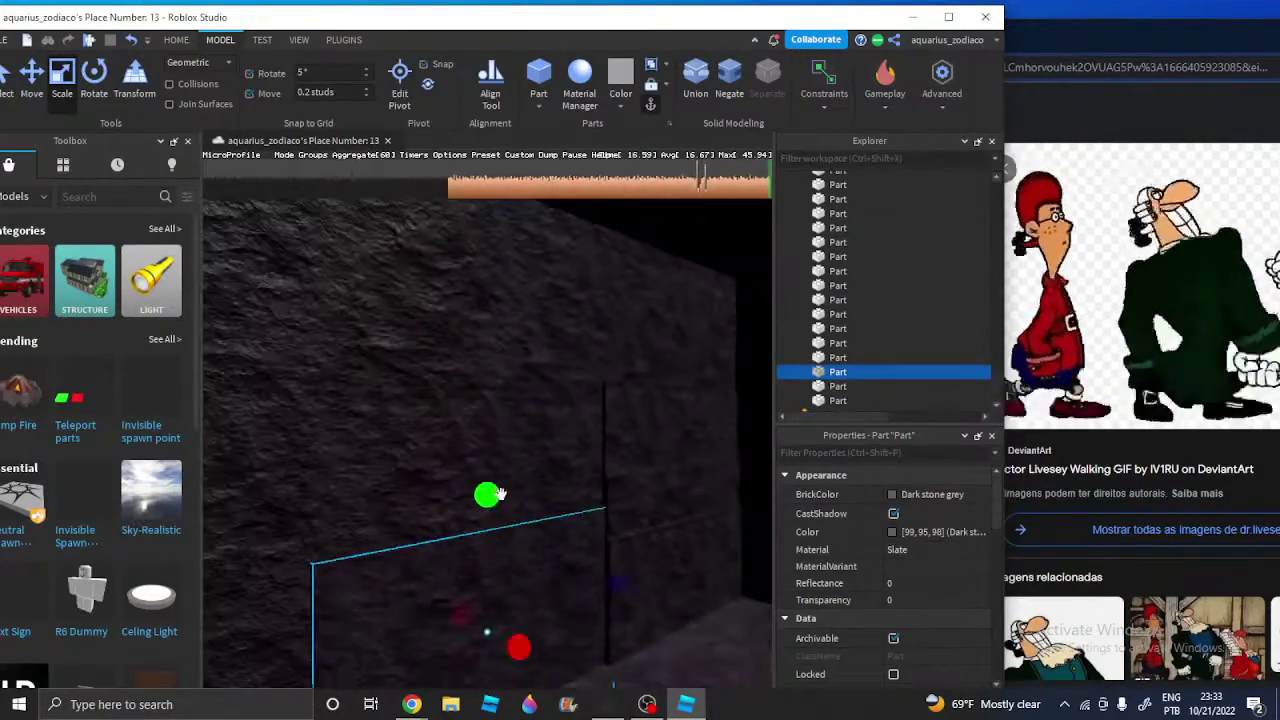
double_click(326, 92)
type("1")
right_click_drag(474, 374, 488, 387)
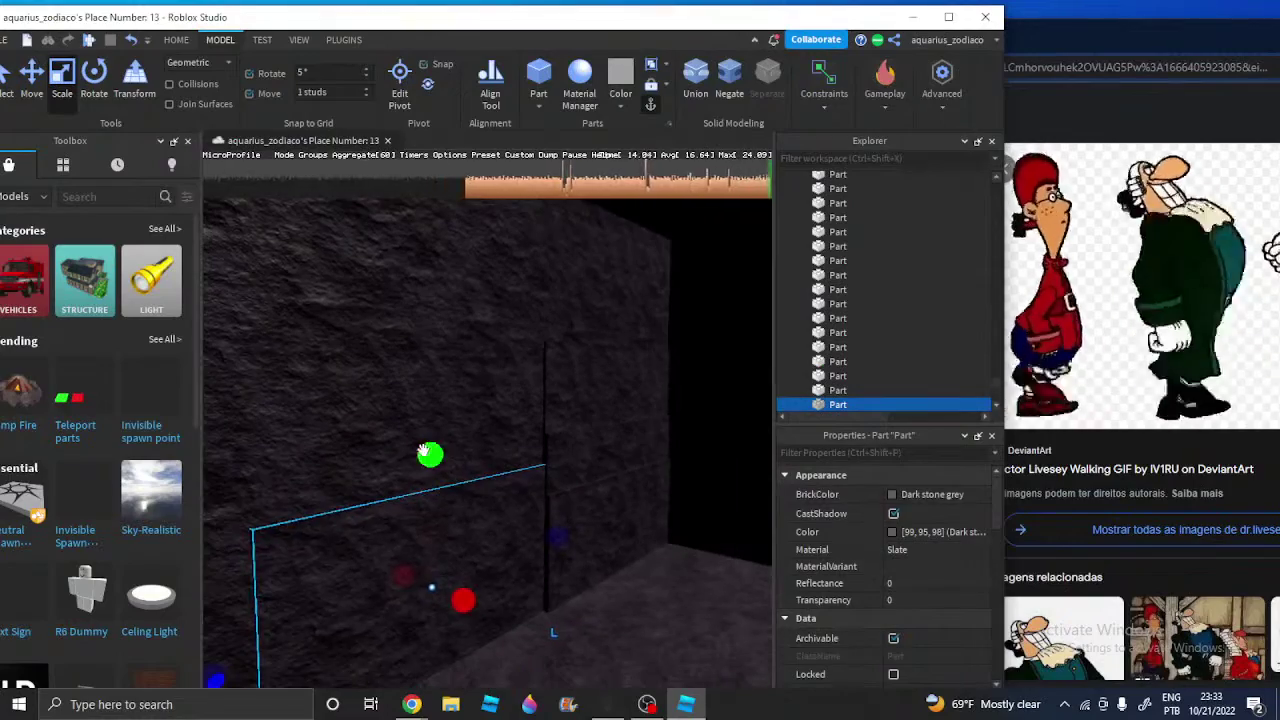
left_click_drag(429, 454, 415, 503)
right_click_drag(415, 503, 414, 508)
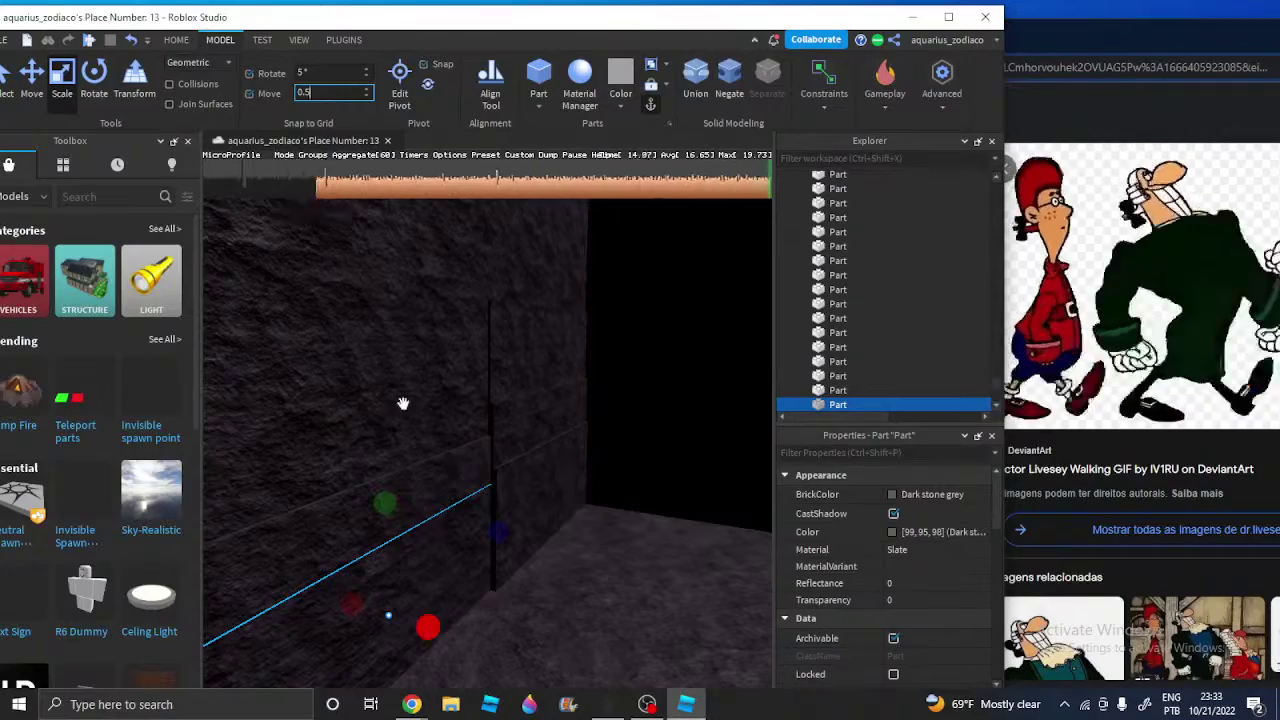
Set the movement snap to 0.1 studs and thicken the long panel's copy slightly outward from the wall
right_click_drag(403, 403, 474, 559)
type("0.1")
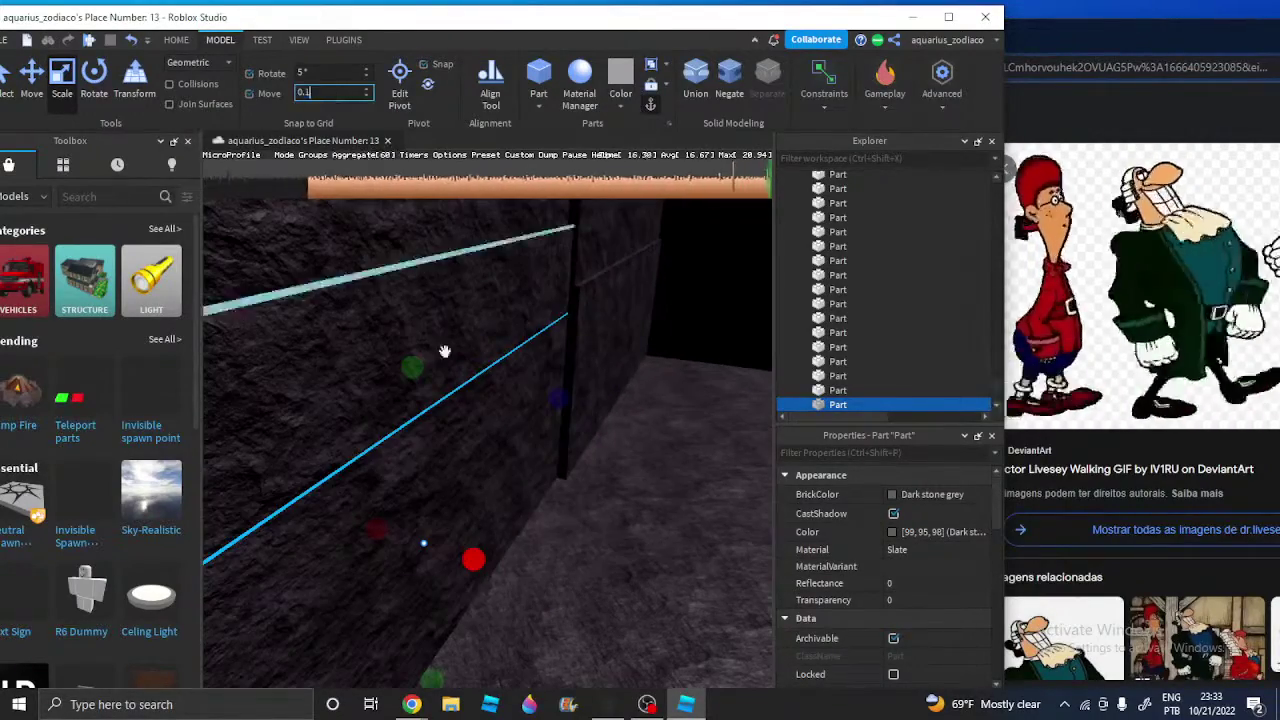
left_click_drag(474, 563, 482, 565)
Switch to Chrome and check the live stream's dashboard and chat in YouTube Studio
mouse_move(411, 697)
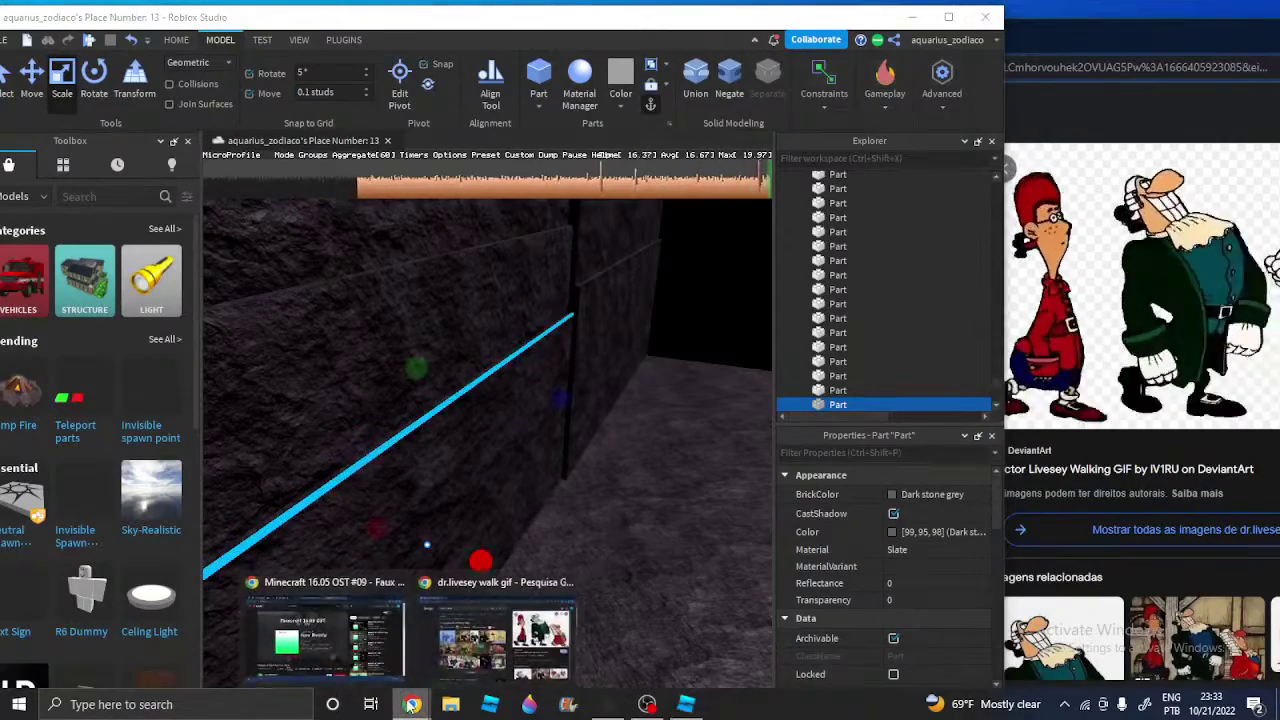
left_click(440, 632)
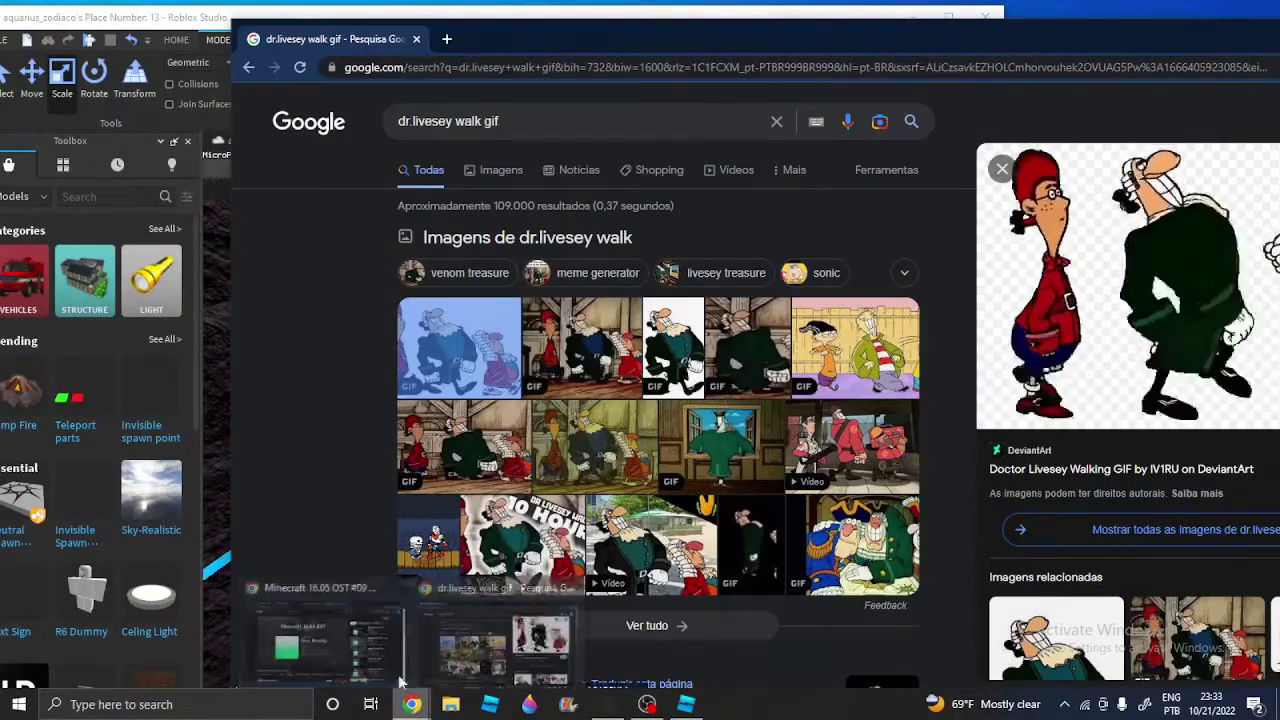
left_click(325, 660)
left_click(540, 20)
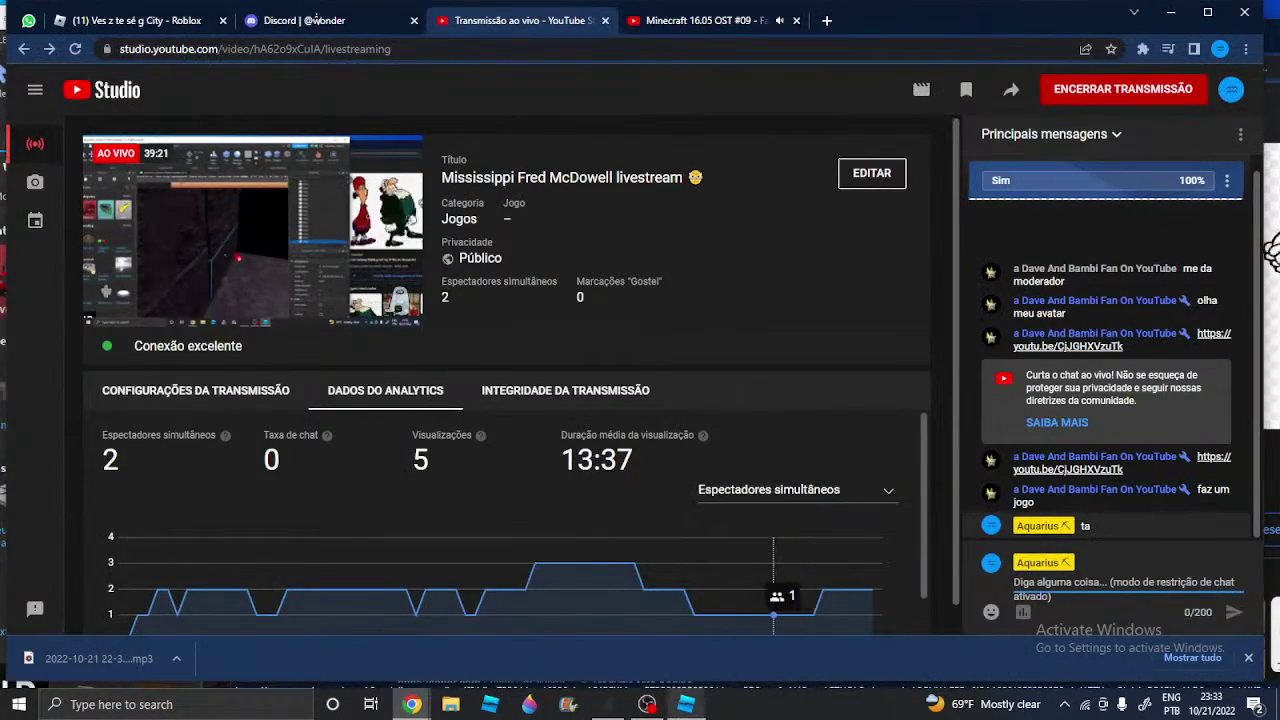
Return to Roblox Studio, duplicate the taller end panel near the corner and raise the copy's lower edge
left_click(687, 704)
right_click_drag(626, 586, 666, 517)
scroll(629, 520, "down", 5)
left_click(685, 509)
key("d")
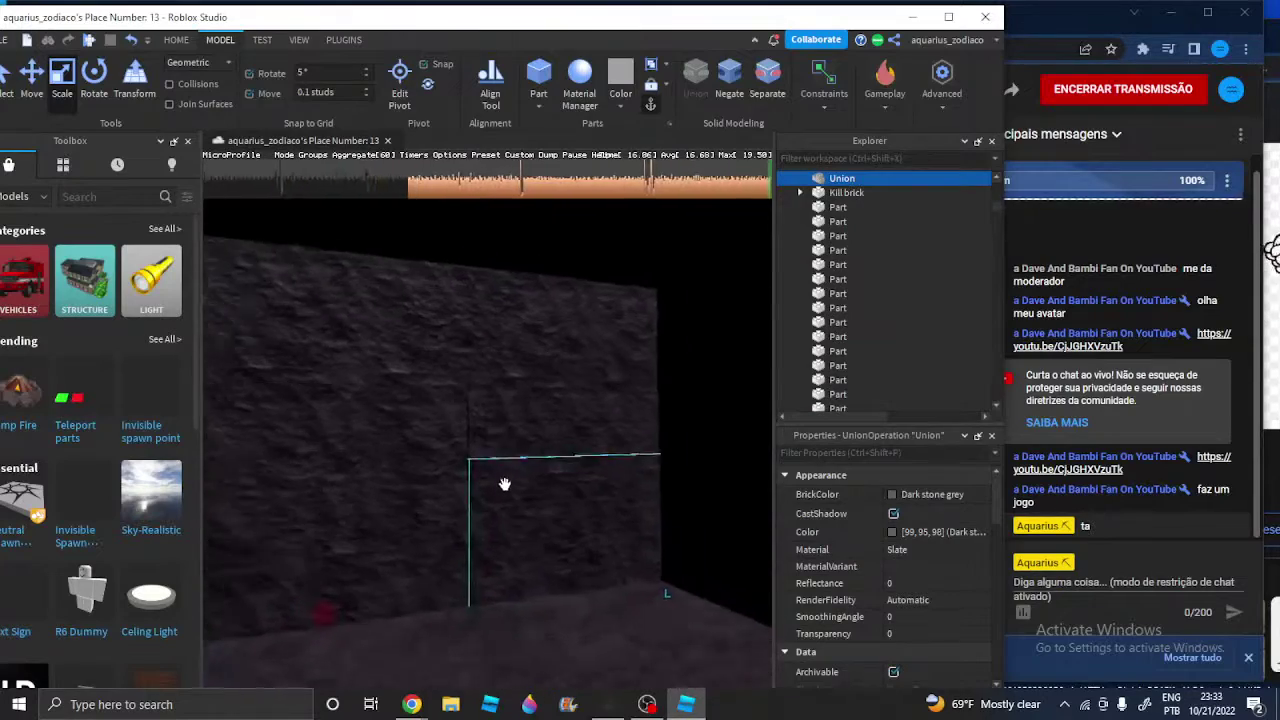
key("ctrl+shift+u")
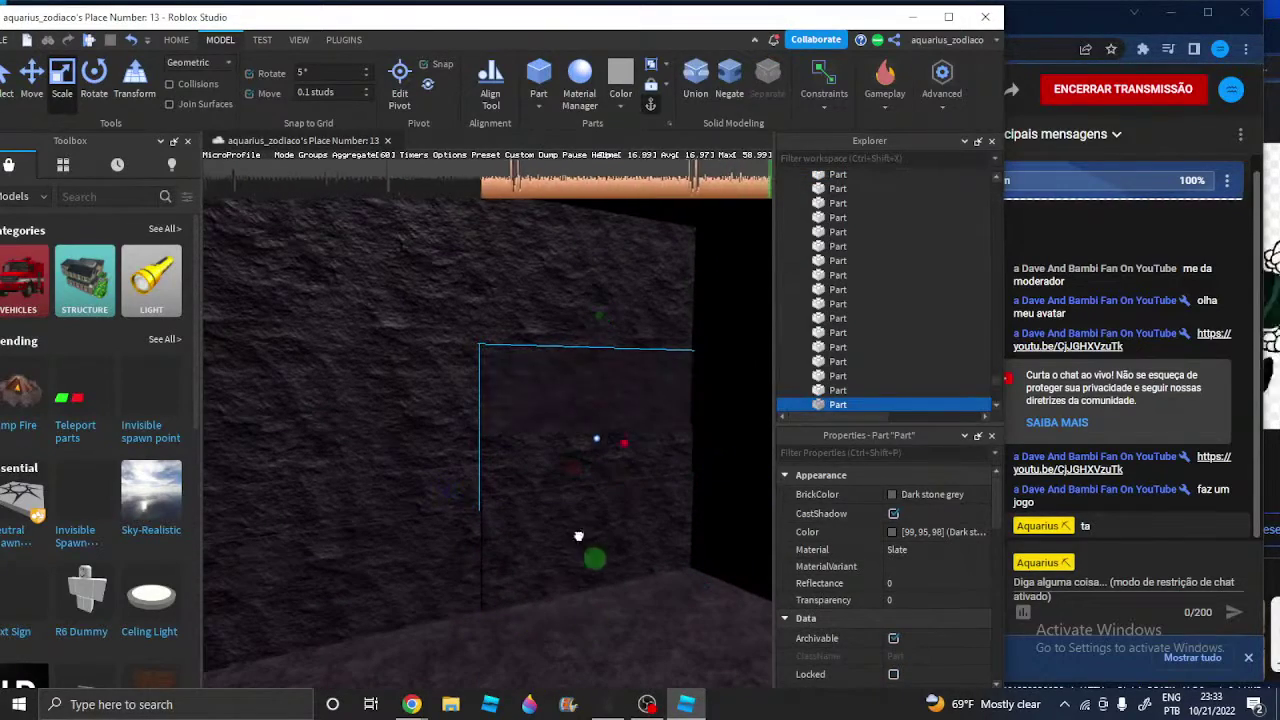
left_click_drag(590, 449, 588, 452)
Narrow the copy along the wall to a short piece beside the vertical gap
key("w")
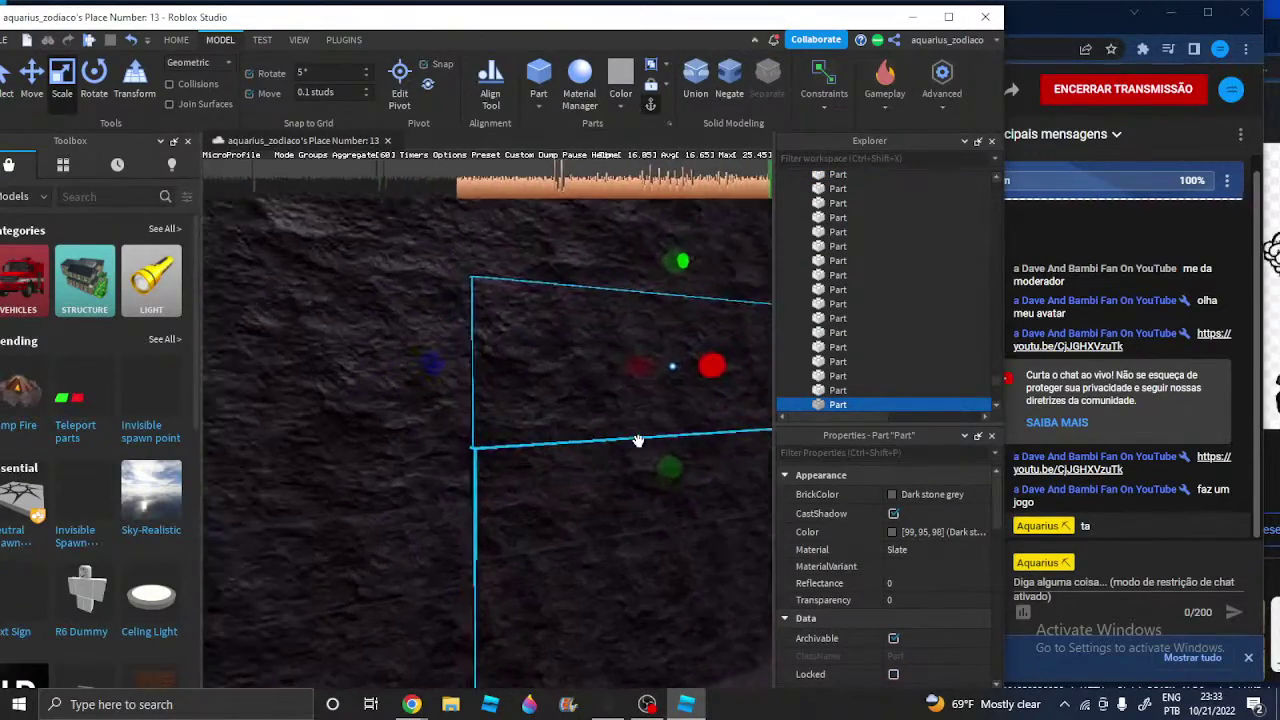
key("d")
key("s")
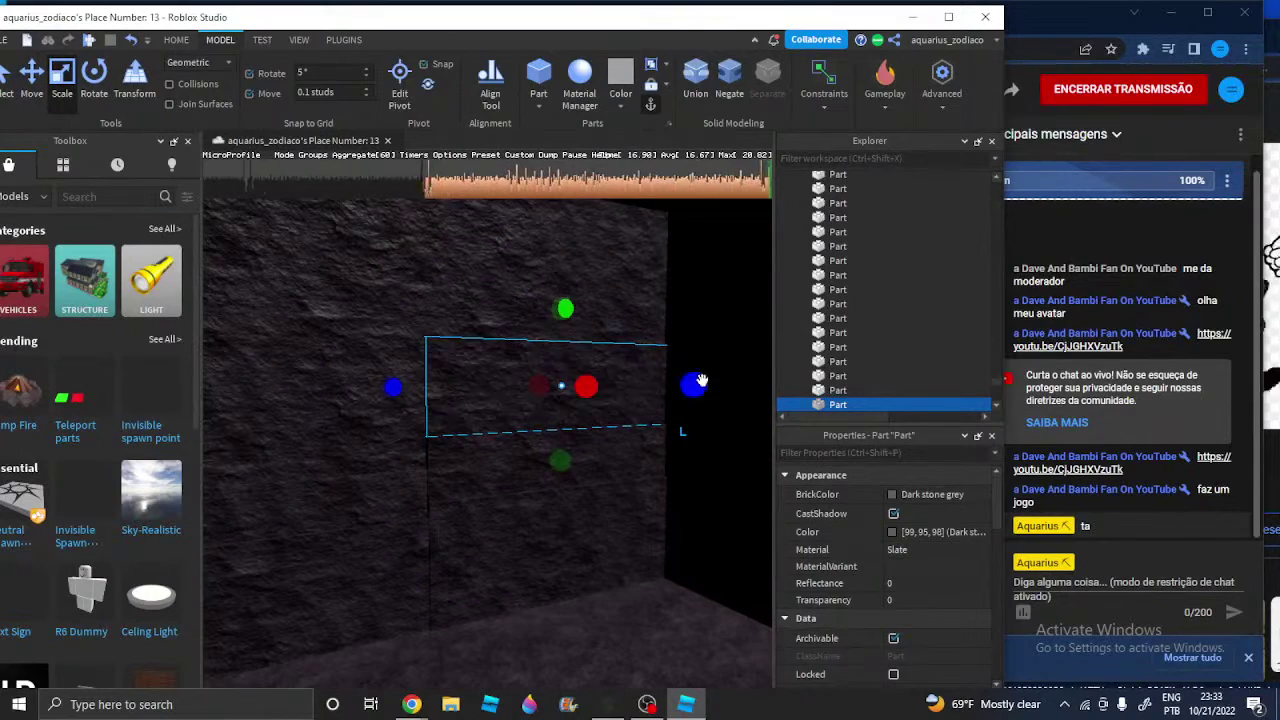
key("w")
right_click_drag(515, 369, 515, 371)
key("a")
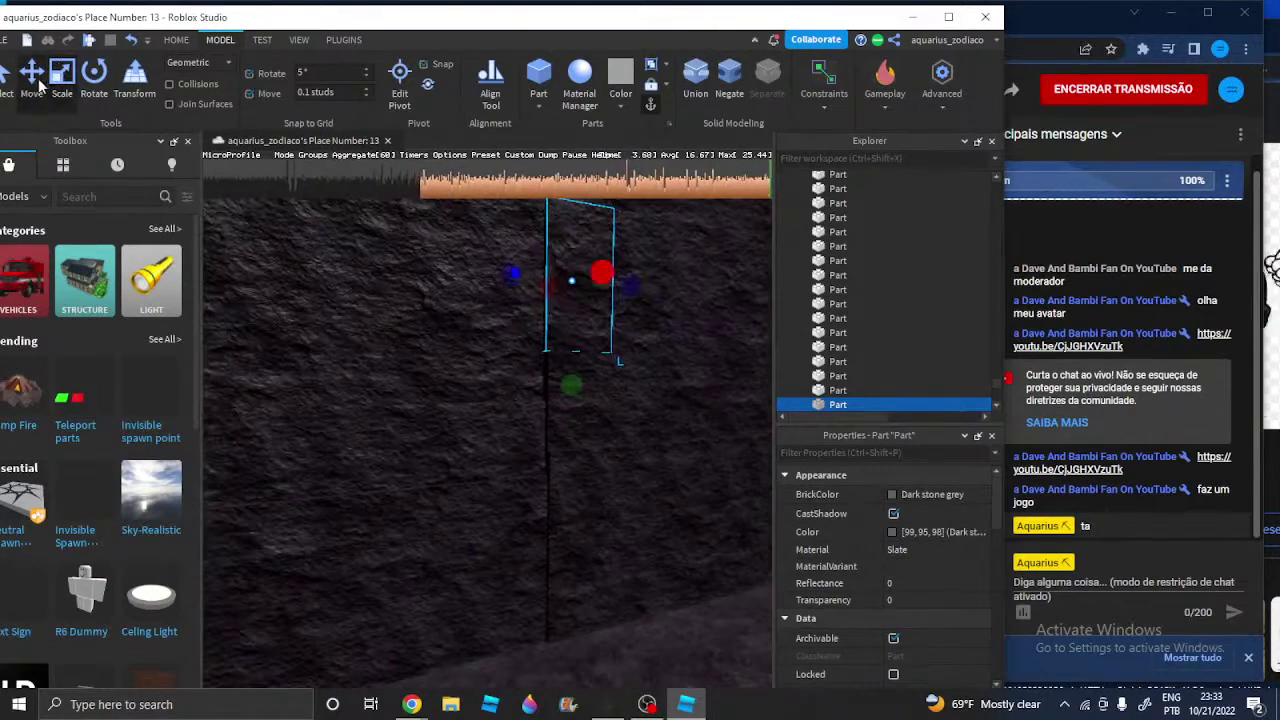
Move the narrow piece along the wall to the other side of the gap and offset it from the wall face
key("ctrl+2")
left_click_drag(445, 272, 415, 281)
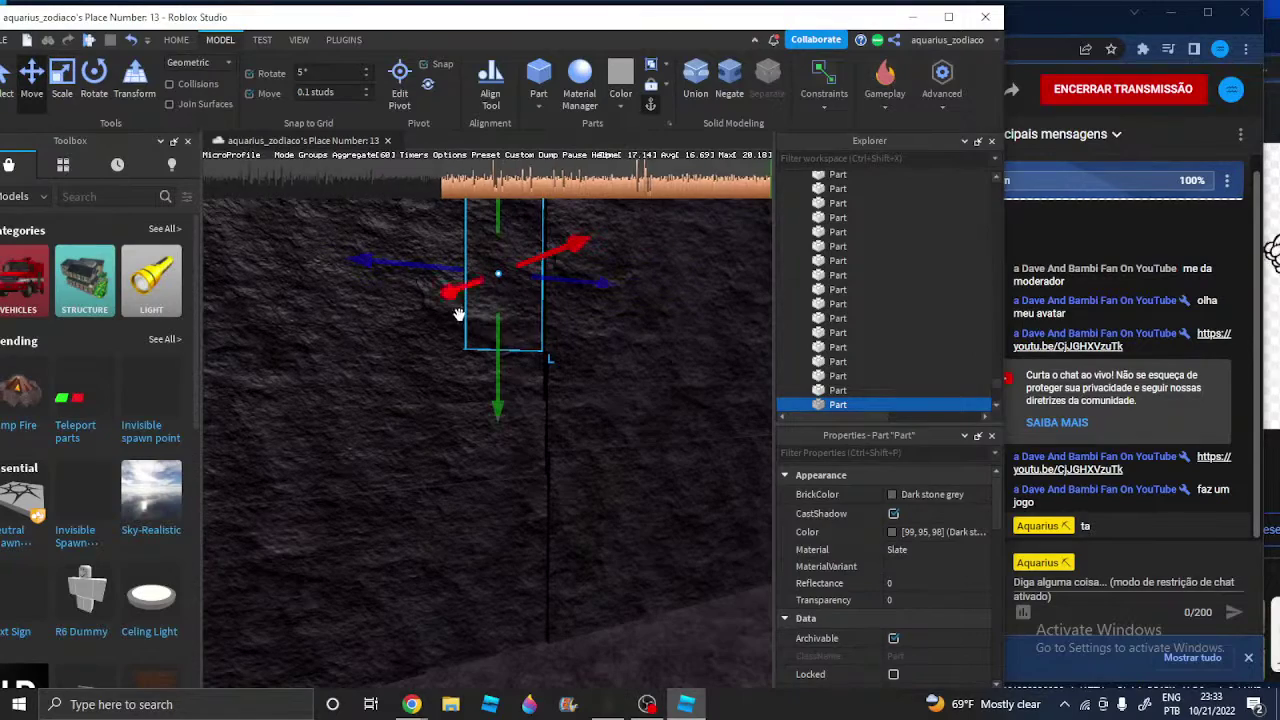
left_click(492, 332)
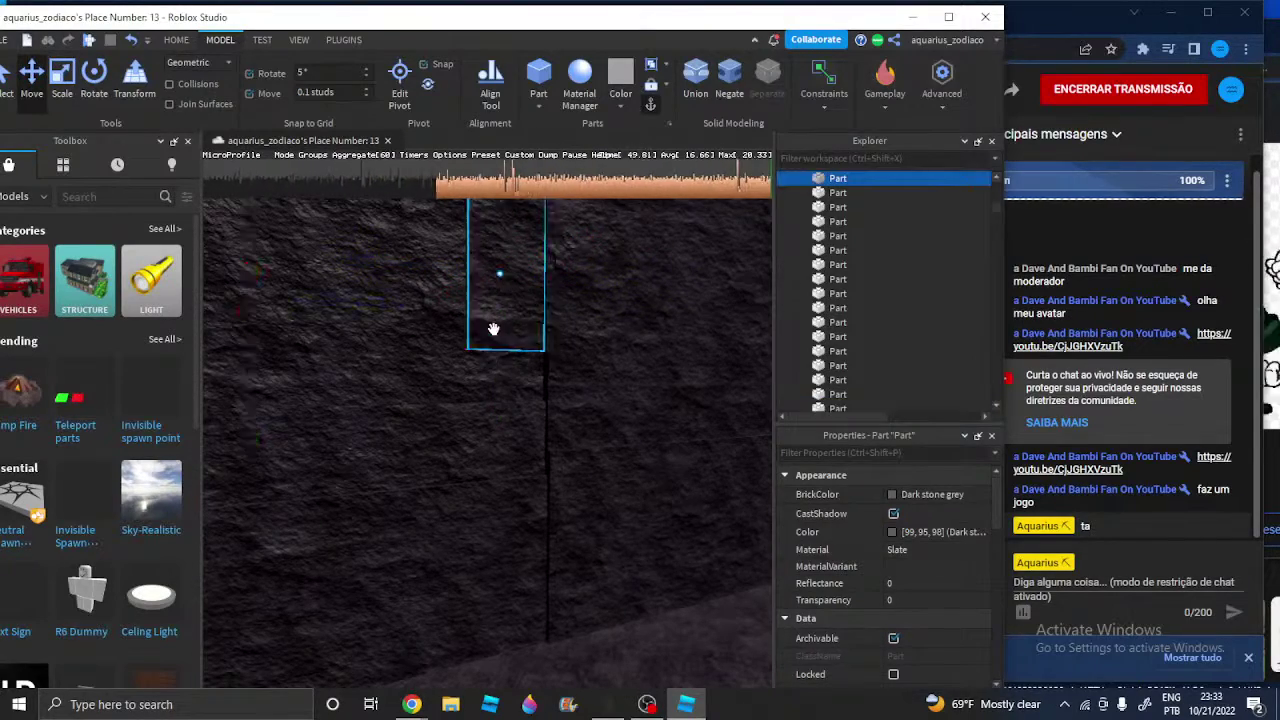
key("ctrl+d")
key("w")
right_click_drag(486, 394, 544, 346)
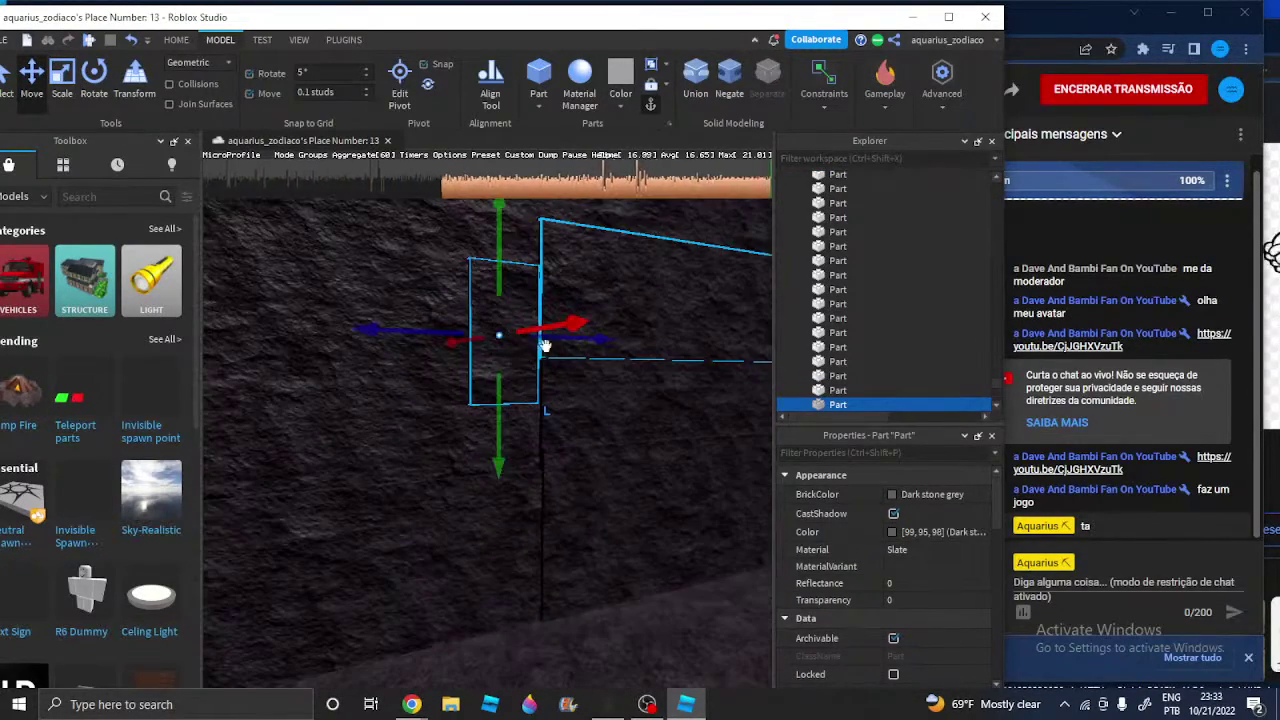
left_click_drag(578, 334, 580, 334)
key("s")
key("a")
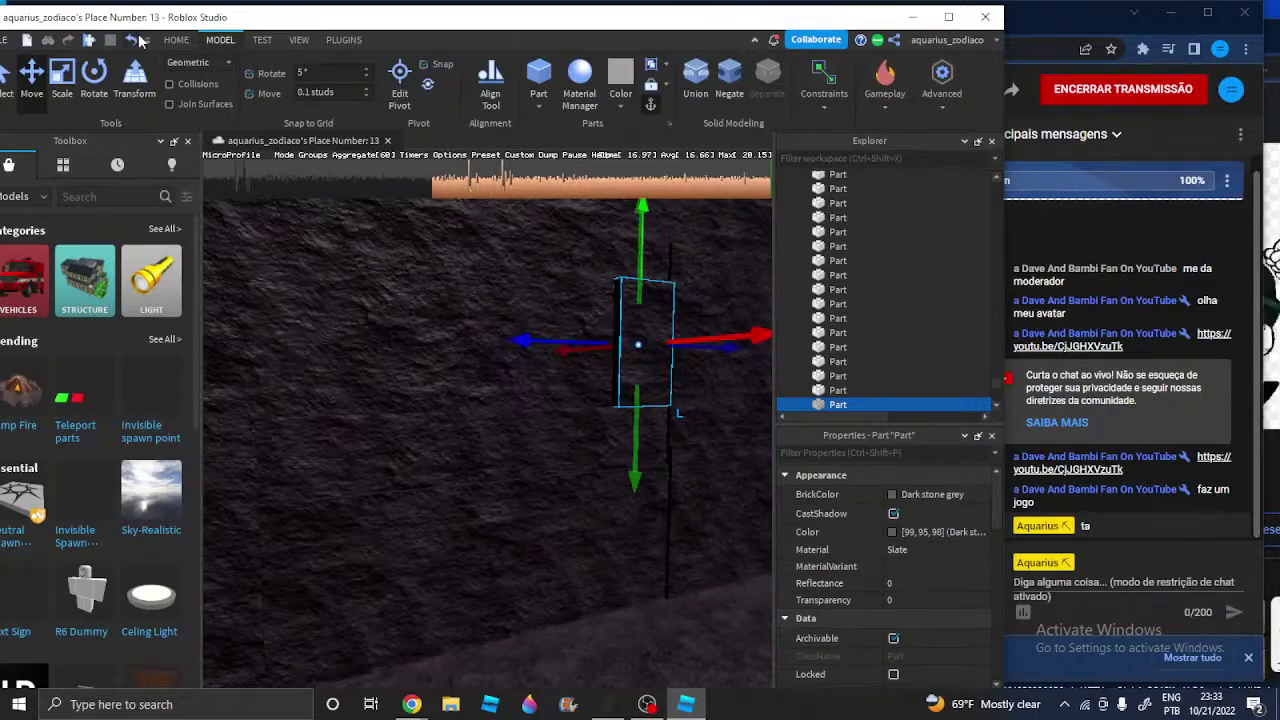
Slide the narrow piece slightly along the wall toward the end panel
right_click_drag(620, 458, 620, 457)
key("w")
key("d")
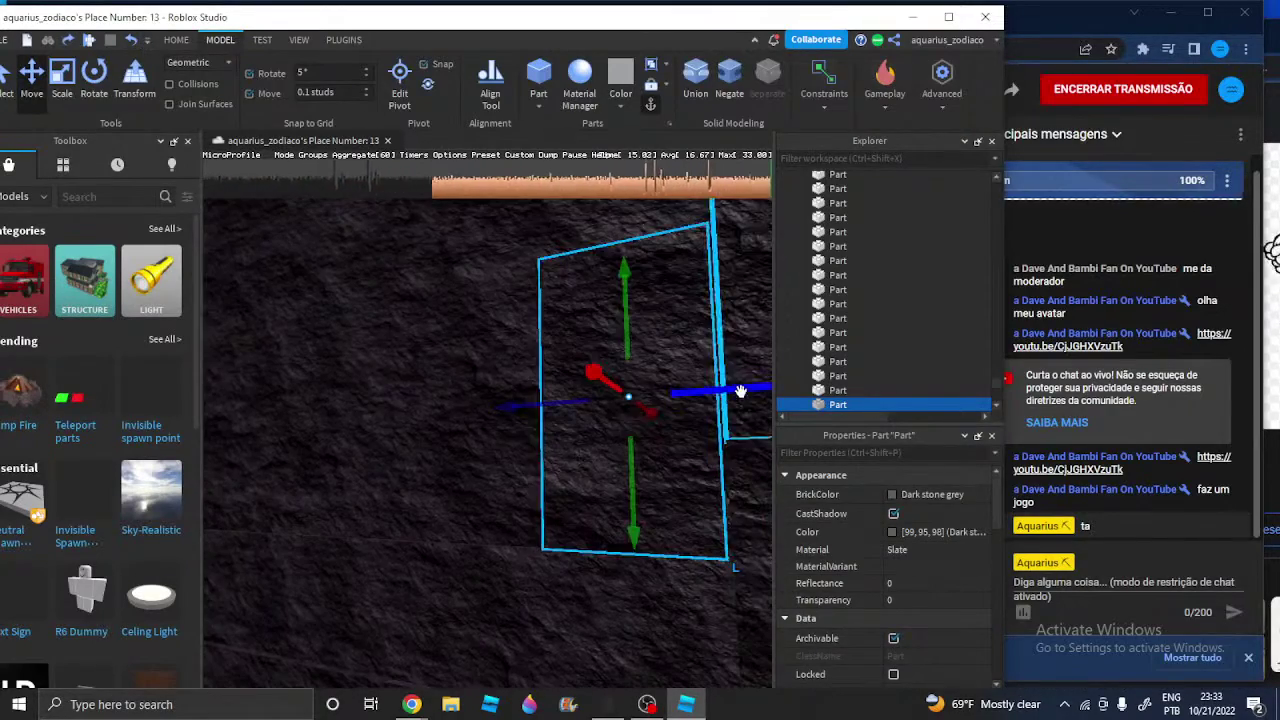
left_click_drag(740, 391, 751, 389)
key("s")
key("d")
key("s")
Examine the narrow piece and the neighbouring panels from several distances, and clear the selection
left_click(514, 417)
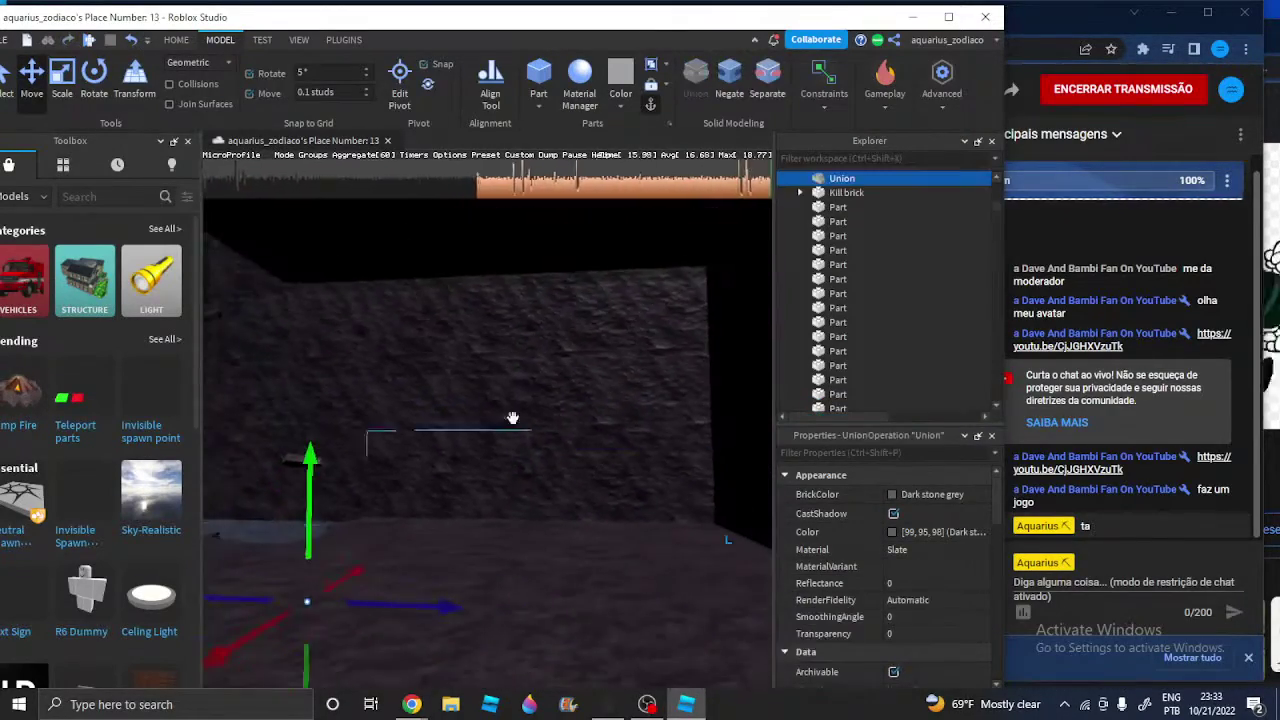
left_click(508, 399)
key("w")
left_click(520, 462)
right_click_drag(520, 477, 526, 514)
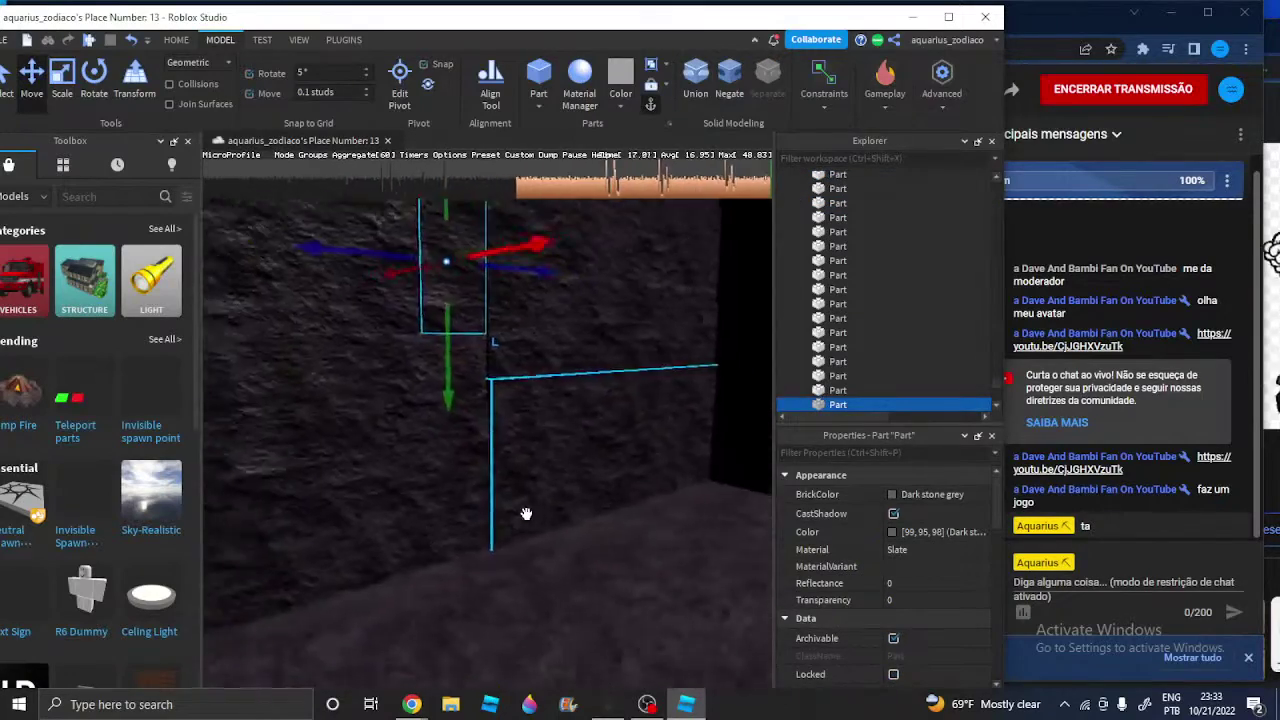
key("w")
left_click(530, 516)
key("s")
key("s")
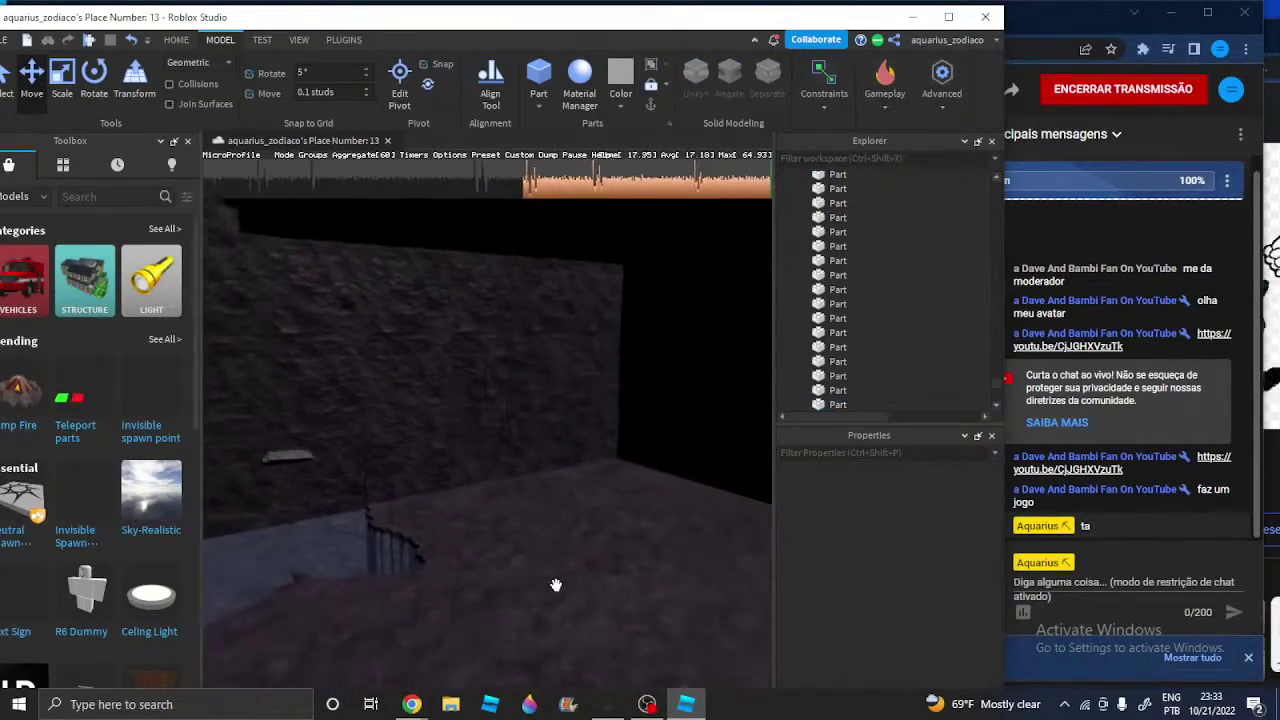
Switch to Discord in the browser and message the open contact by name, adding "can you help me to build more about nuevo mexico"
scroll(556, 584, "up", 4)
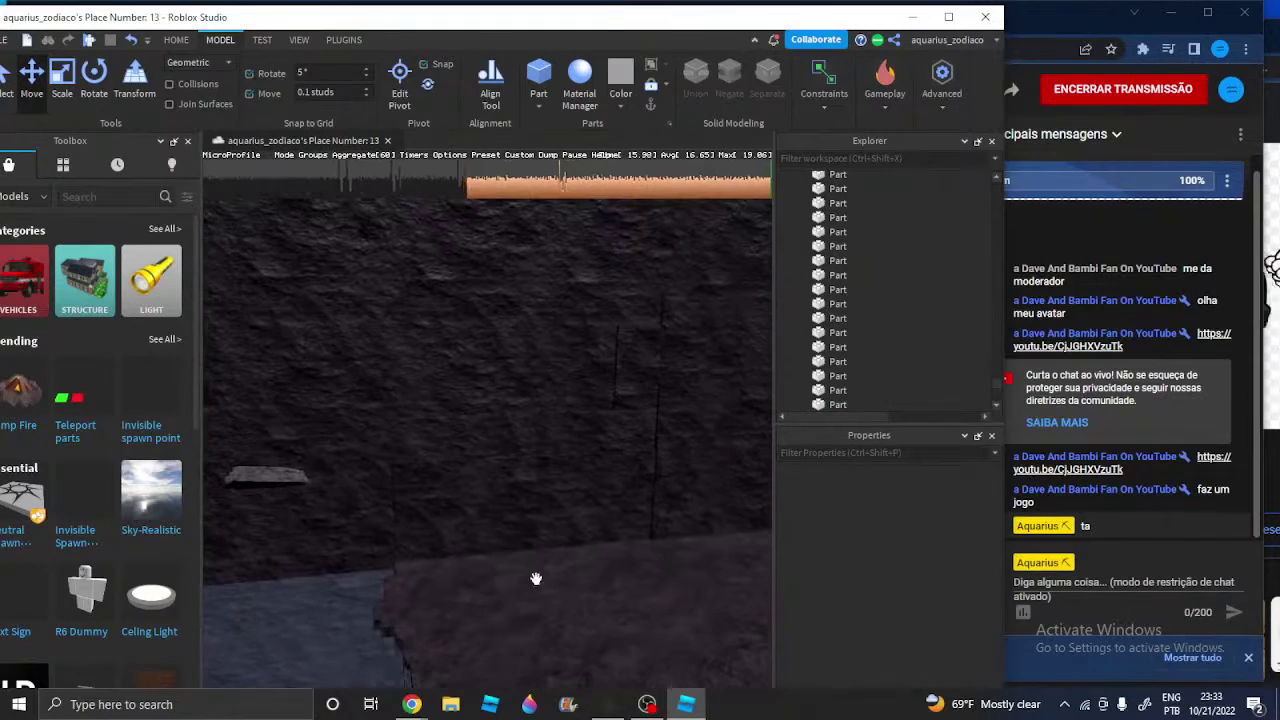
mouse_move(409, 705)
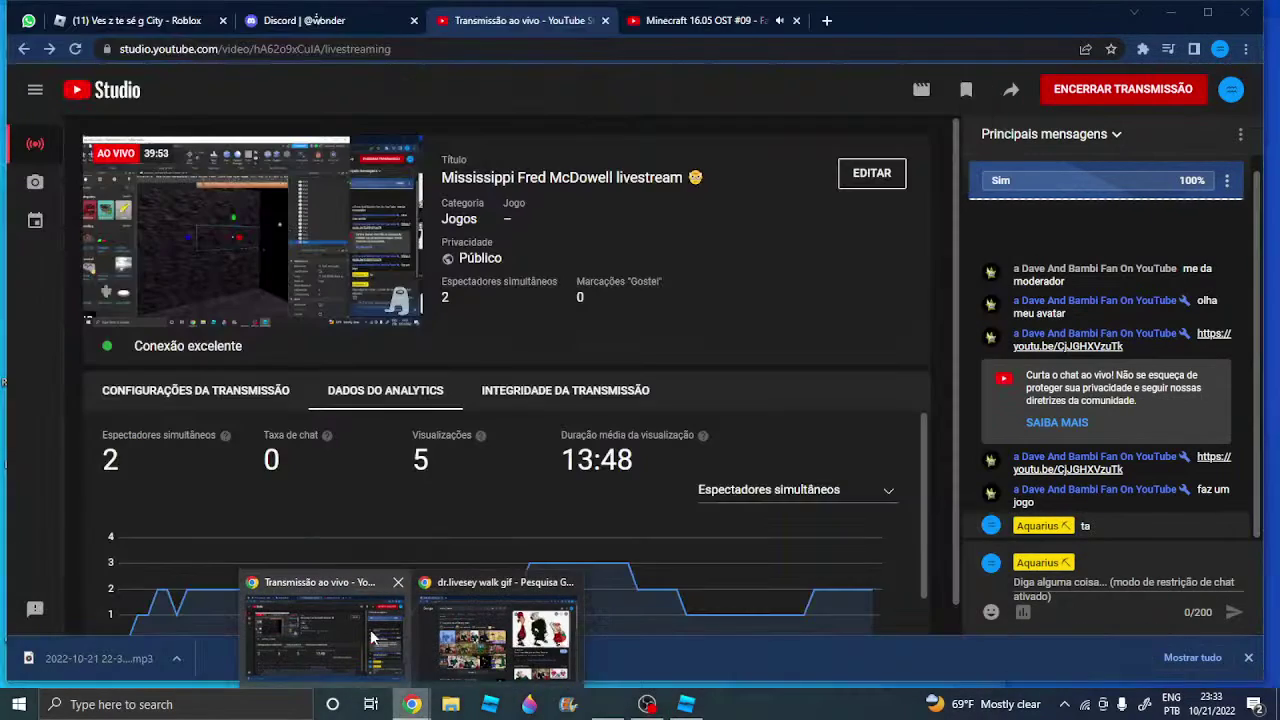
left_click(370, 632)
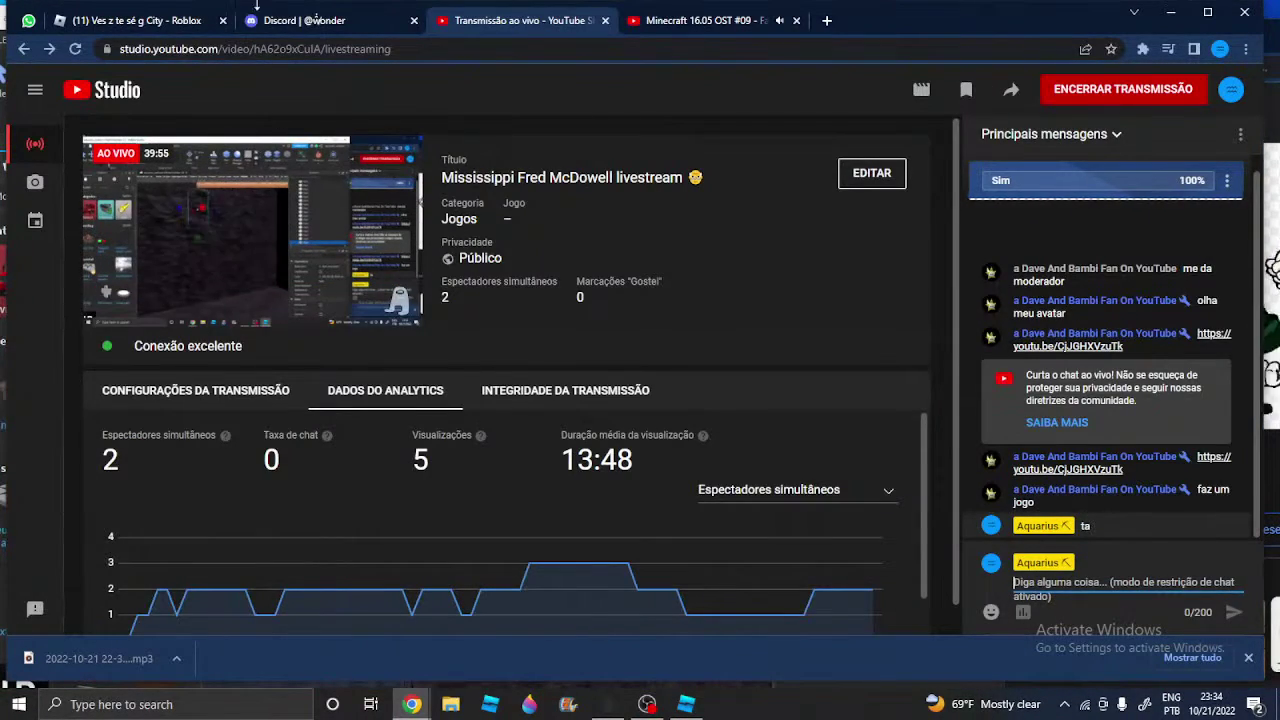
left_click(310, 20)
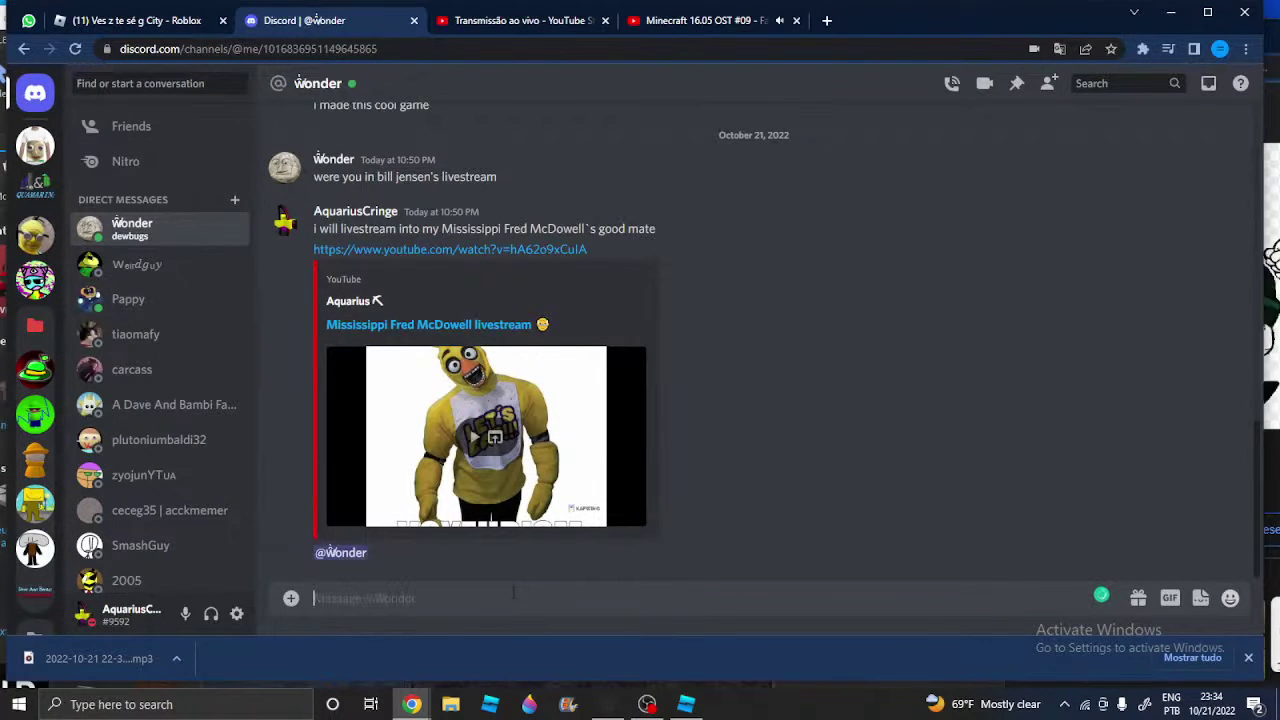
type("wonder")
key("Return")
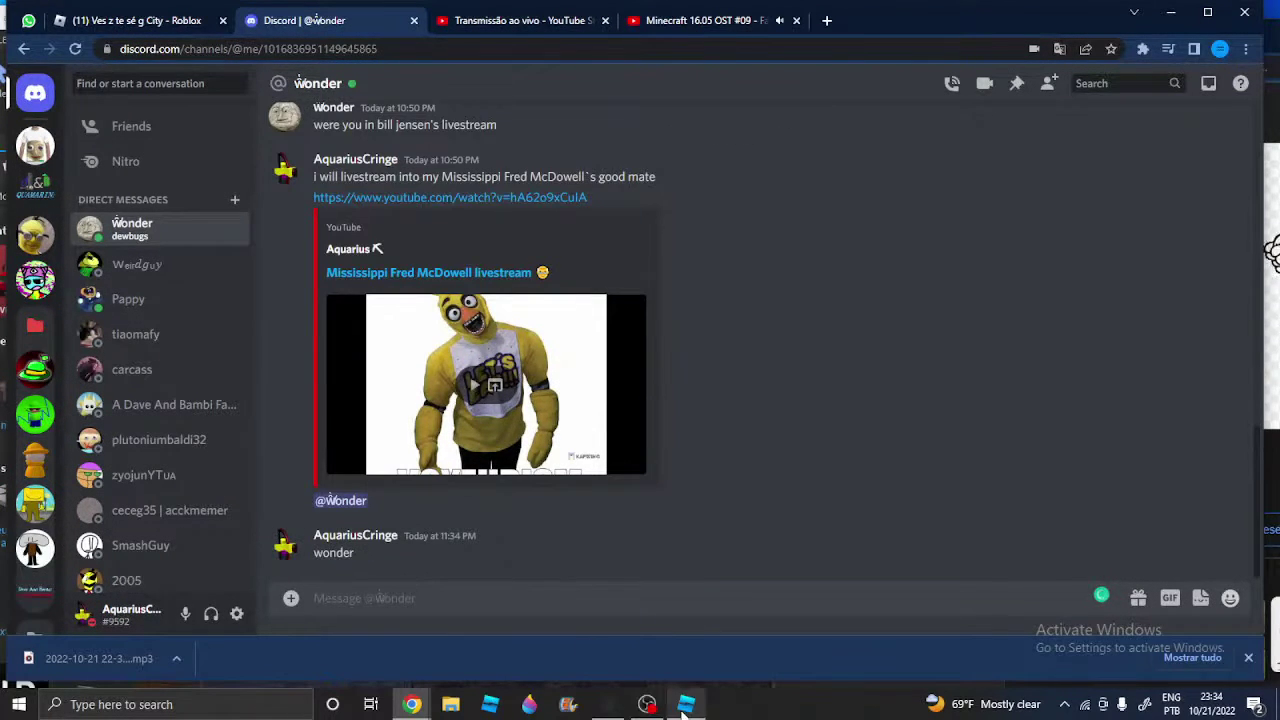
mouse_move(685, 708)
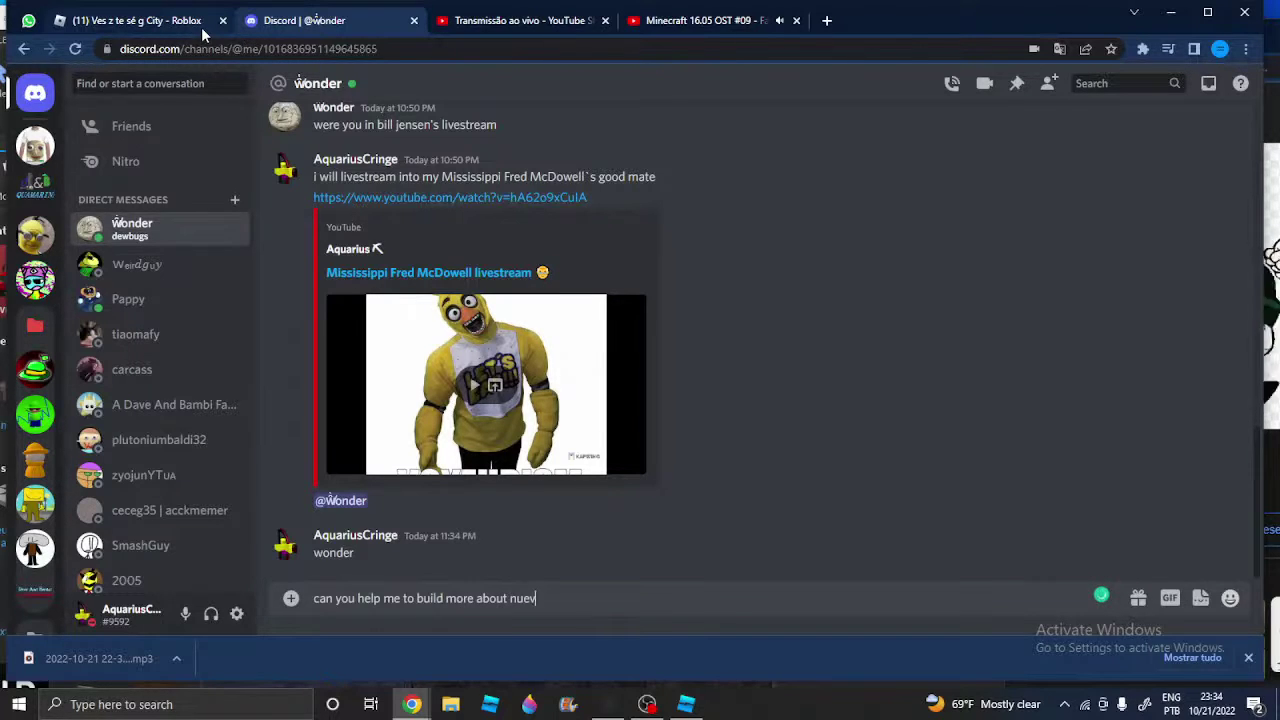
key("Return")
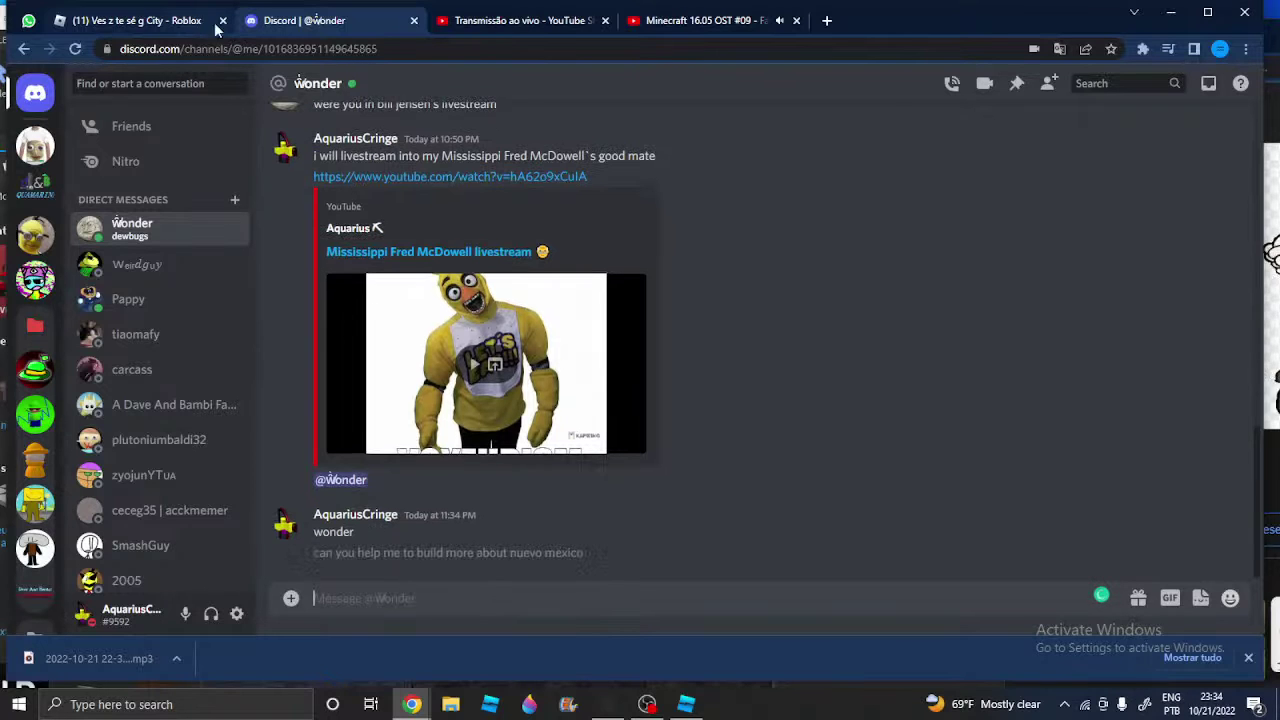
Switch to Roblox Studio and look through the Game Settings pages, including Monetization, Localization, Avatar and Permissions
left_click(686, 704)
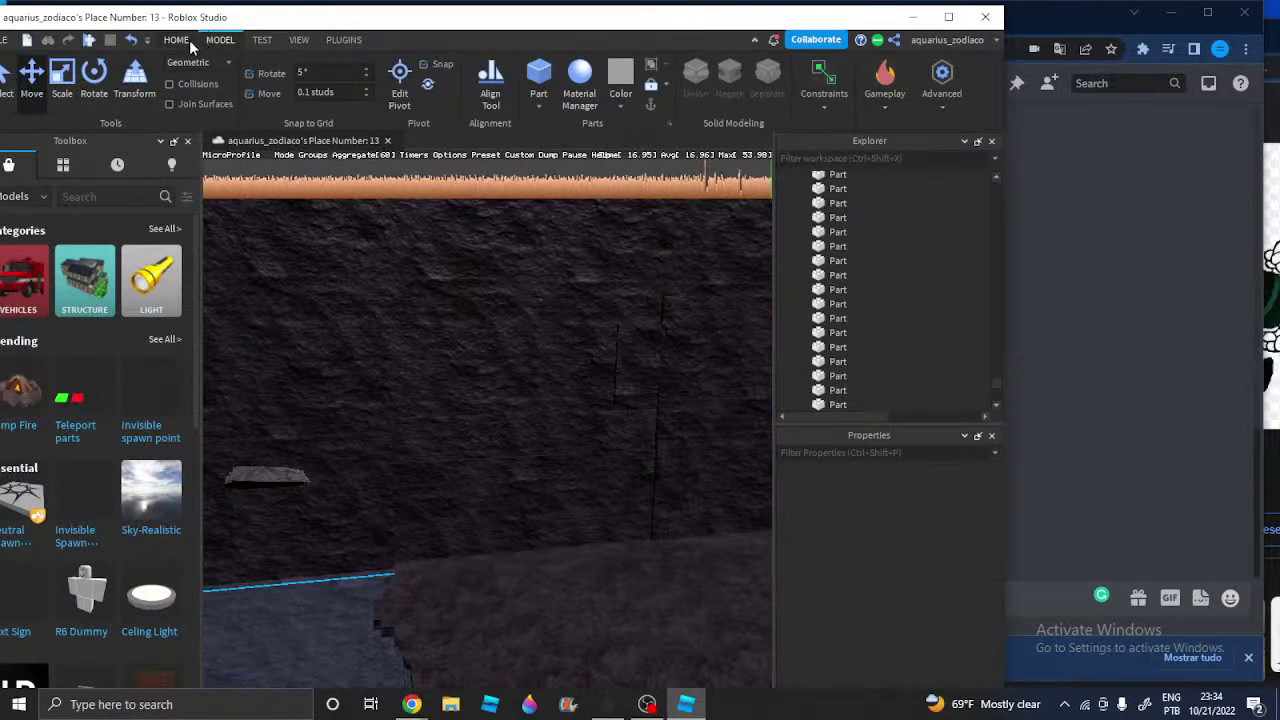
left_click(178, 39)
left_click(752, 78)
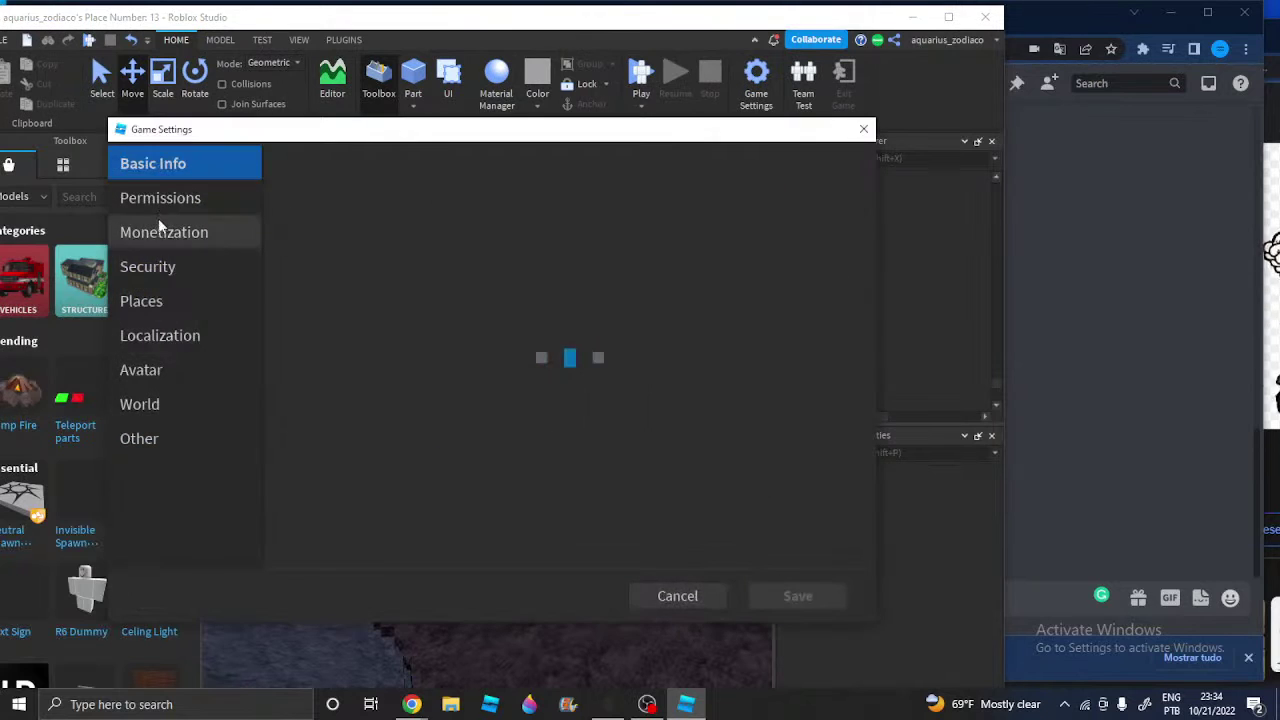
left_click(176, 262)
left_click(190, 234)
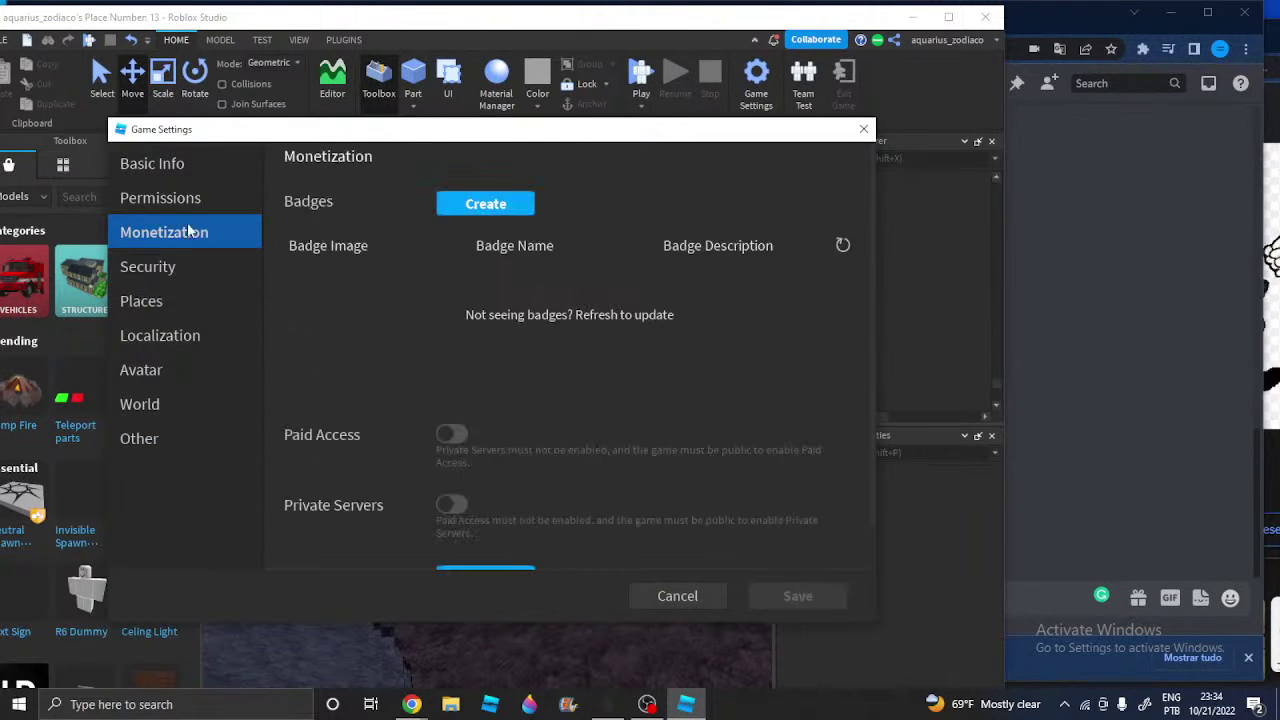
left_click(195, 275)
left_click(200, 338)
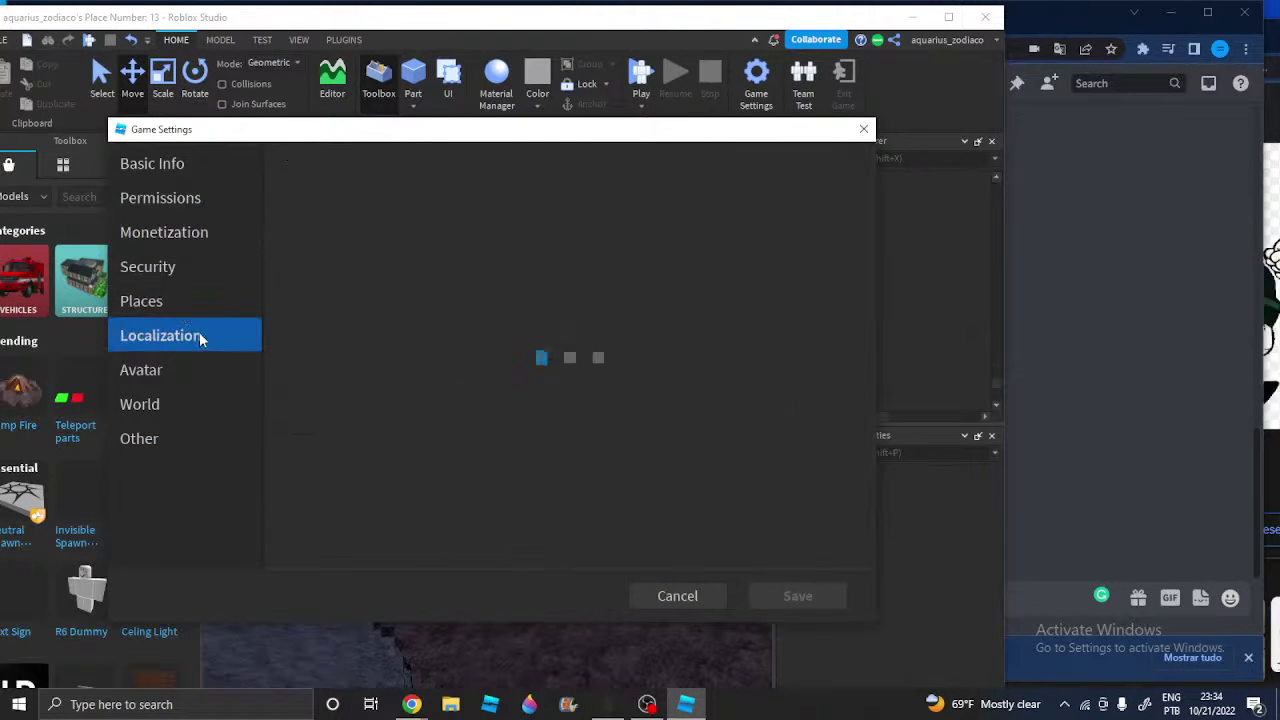
left_click(160, 298)
left_click(176, 379)
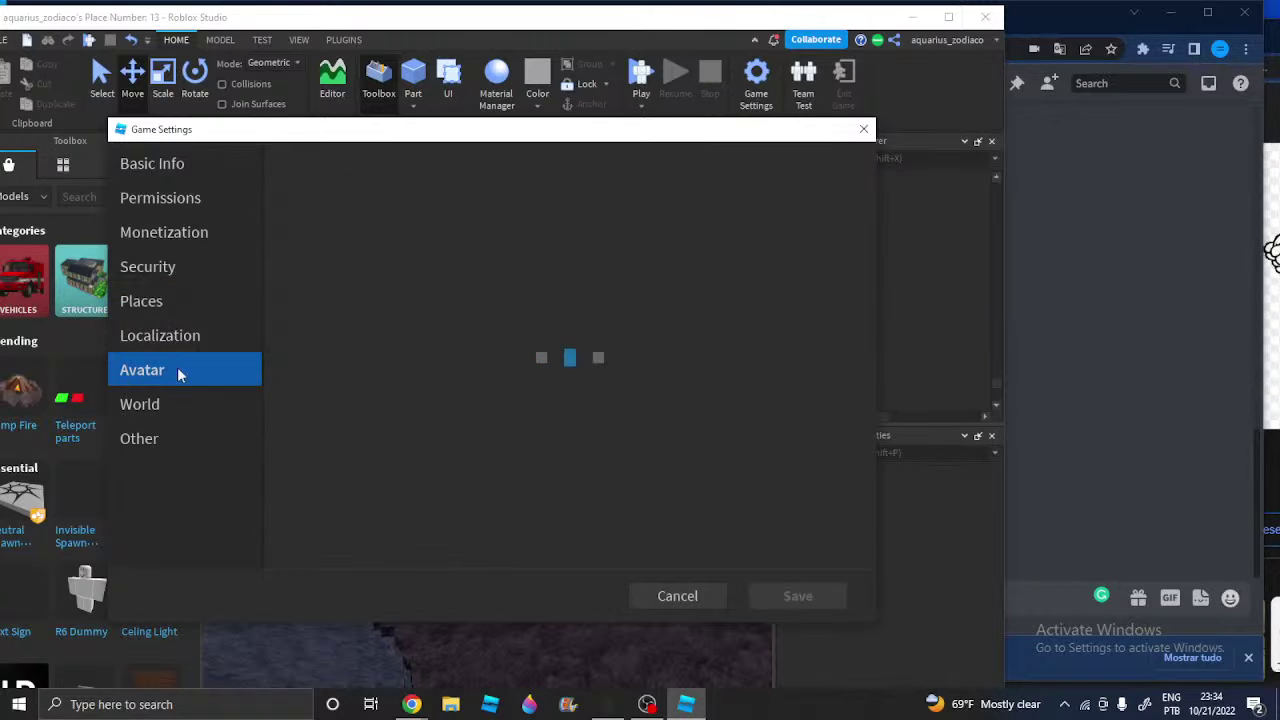
left_click(168, 202)
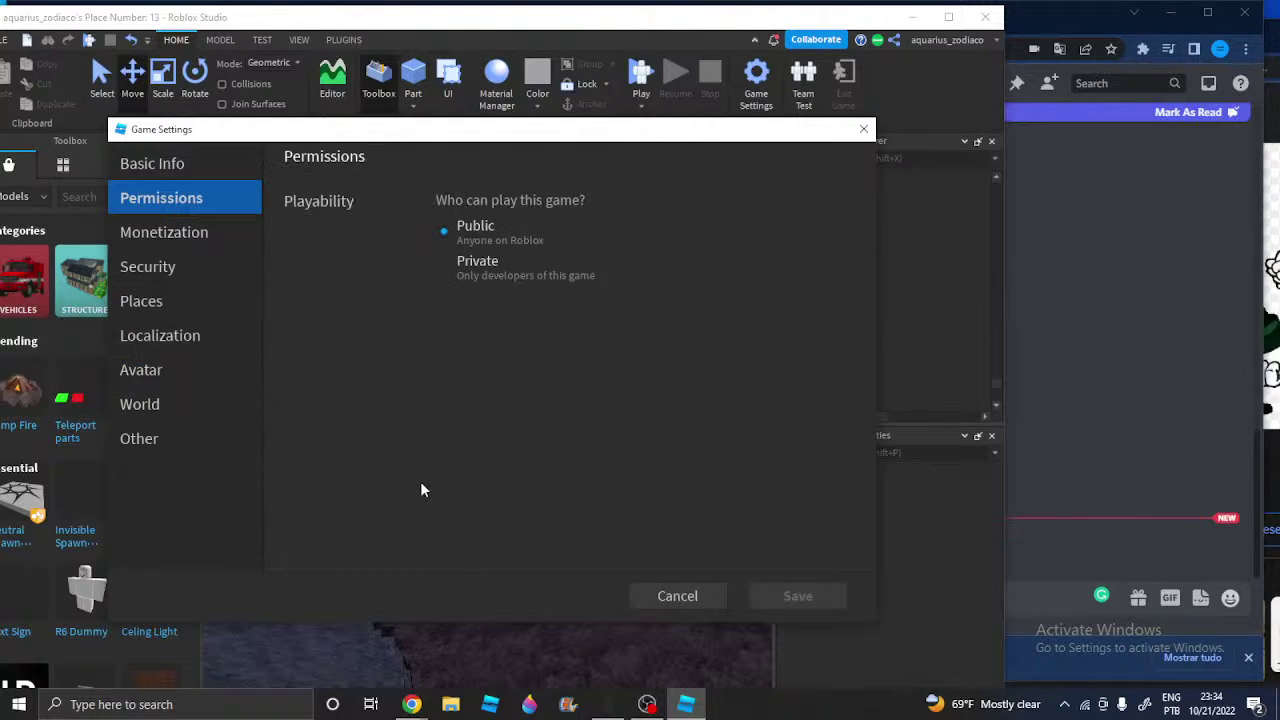
Reply "ok" in the Discord conversation and close Game Settings in Roblox Studio without saving
mouse_move(410, 700)
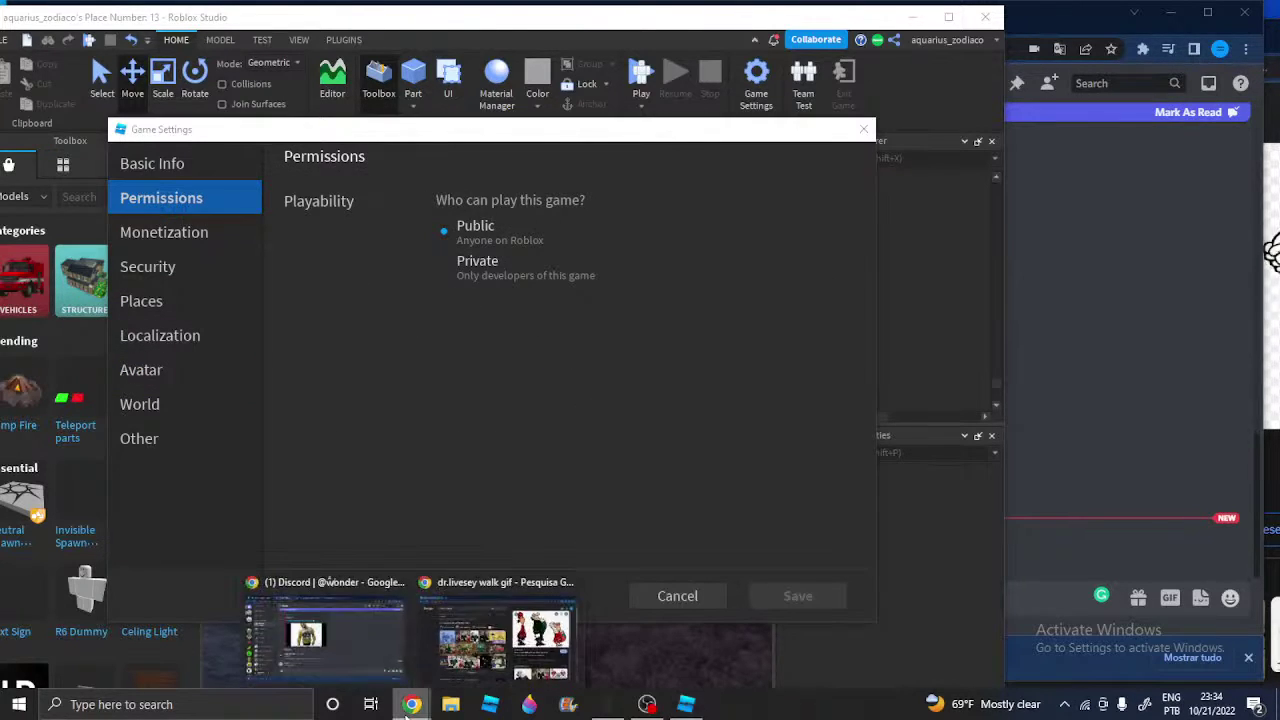
left_click(345, 600)
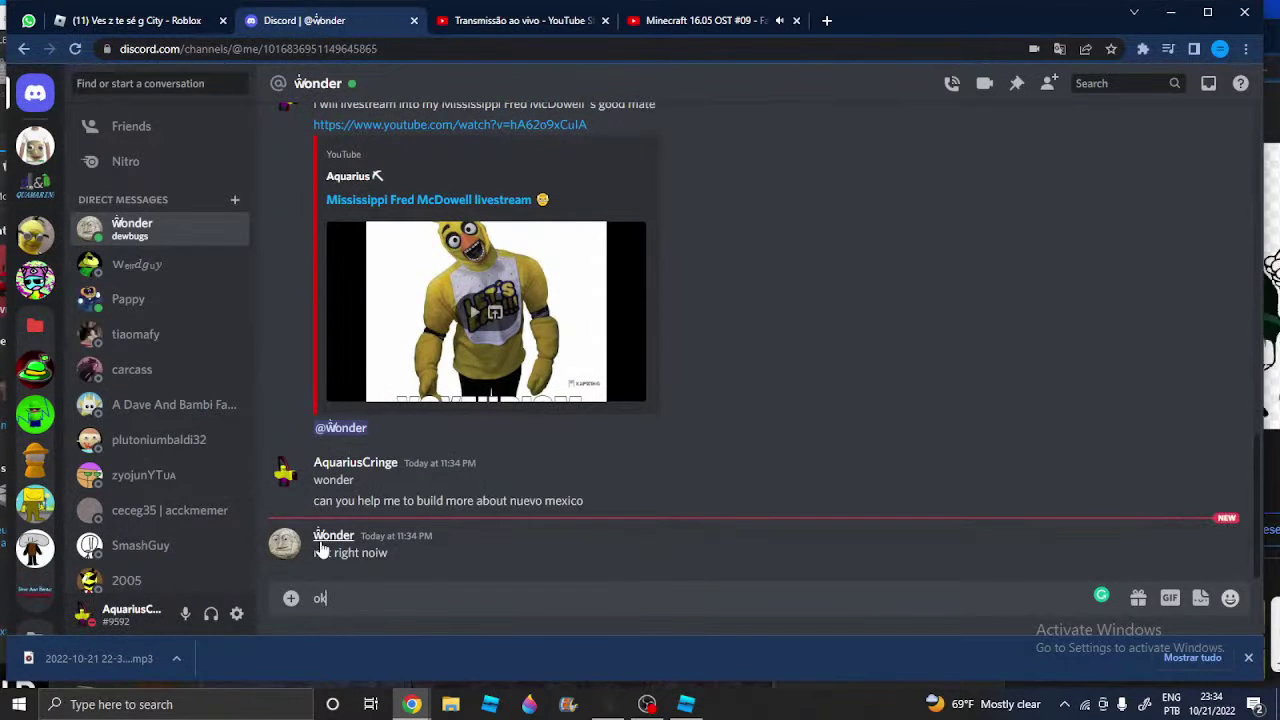
type("ok")
key("Return")
left_click(687, 702)
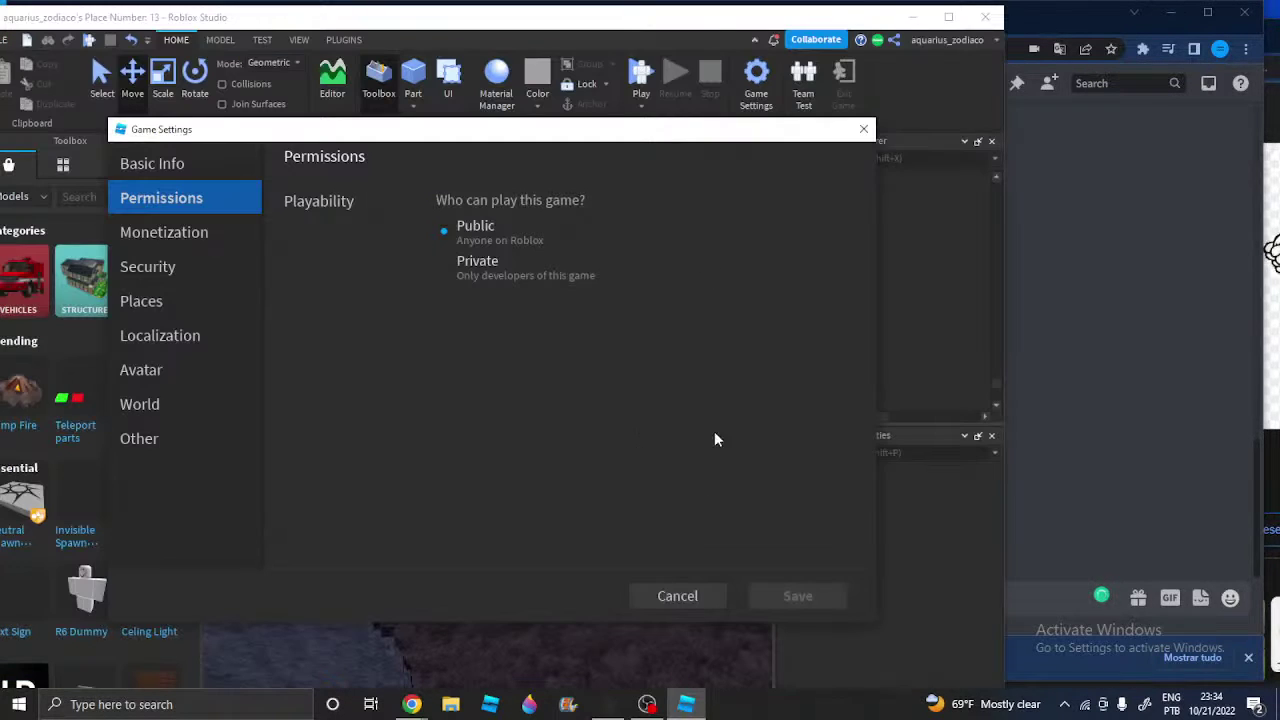
left_click(677, 596)
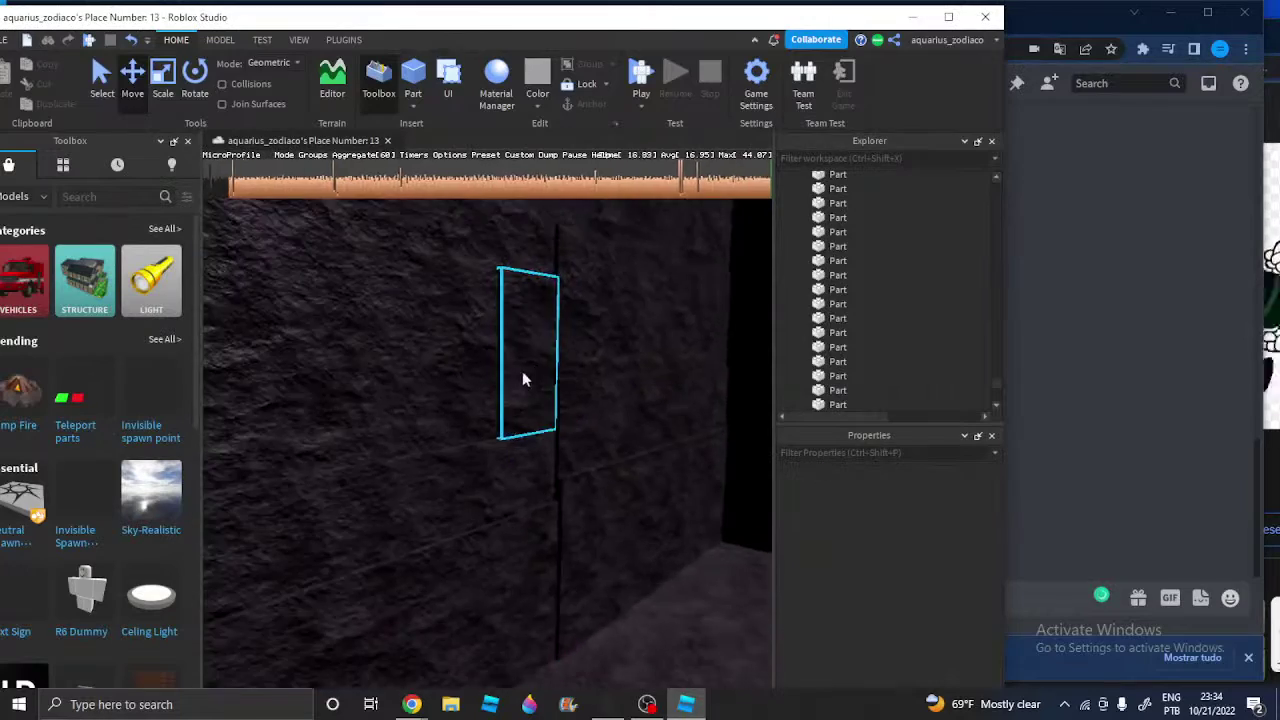
Duplicate the lowest wall panel along the floor and reduce the copy's height in 0.3-stud increments
key("s")
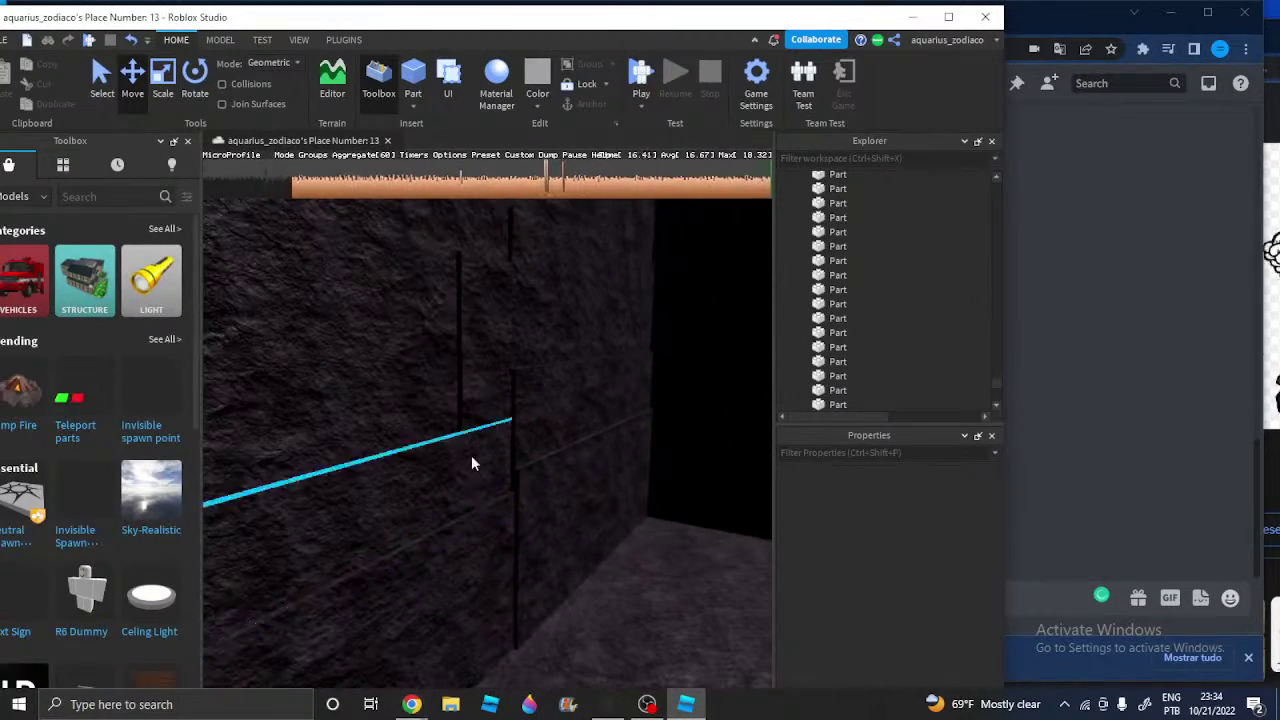
left_click(472, 459)
left_click(487, 535)
right_click_drag(487, 535, 484, 575)
key("a")
left_click(220, 40)
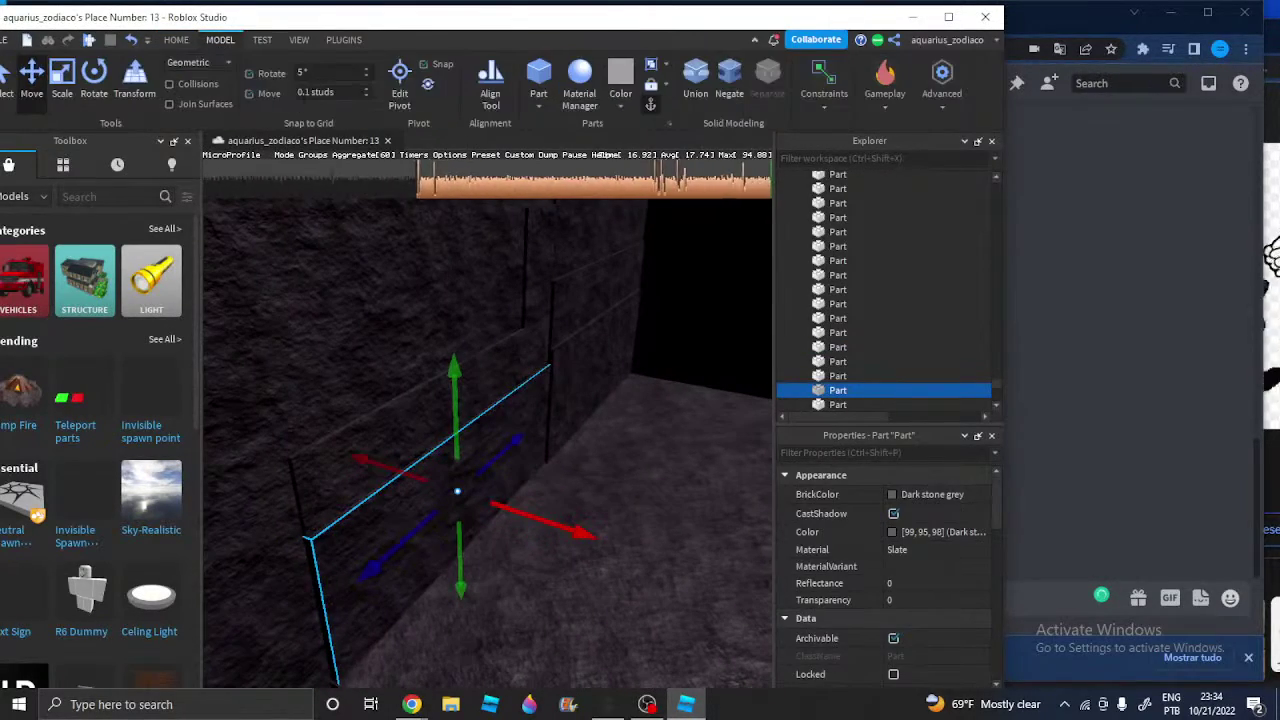
left_click(66, 84)
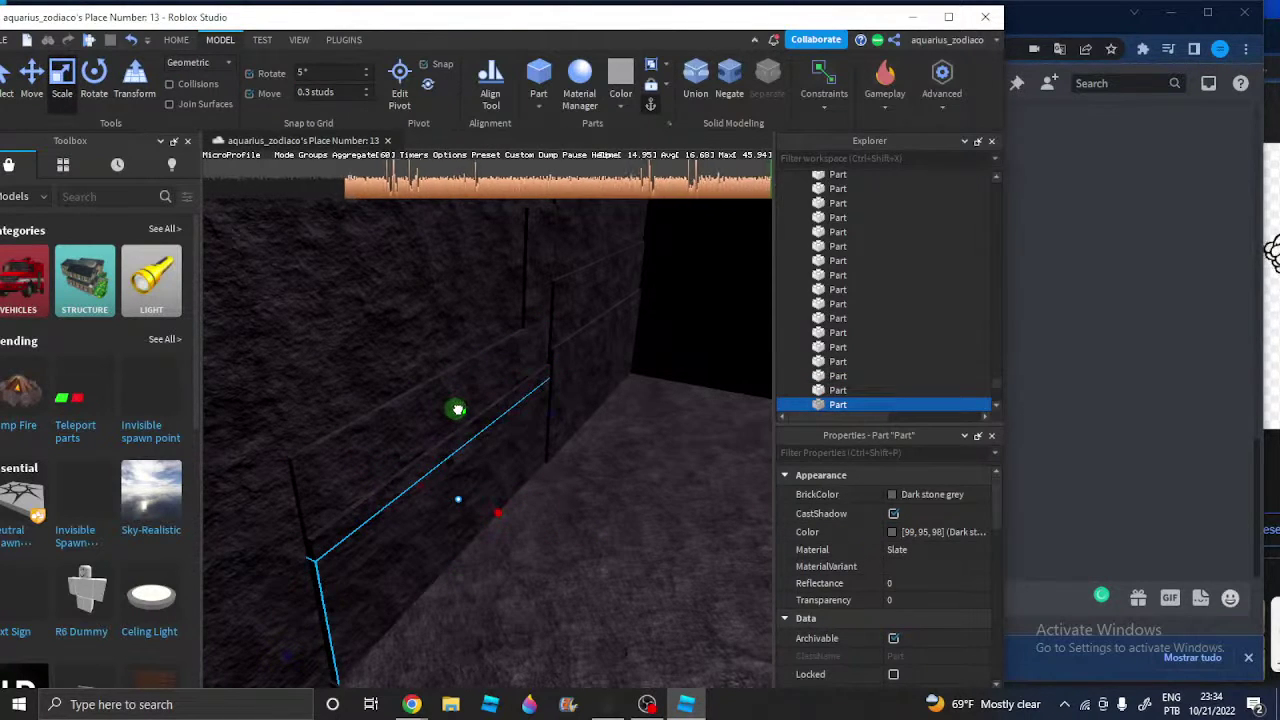
left_click_drag(457, 409, 457, 416)
Set the snapping increment to 0.1 studs and thicken the copied low panel slightly outward from the wall
key("w")
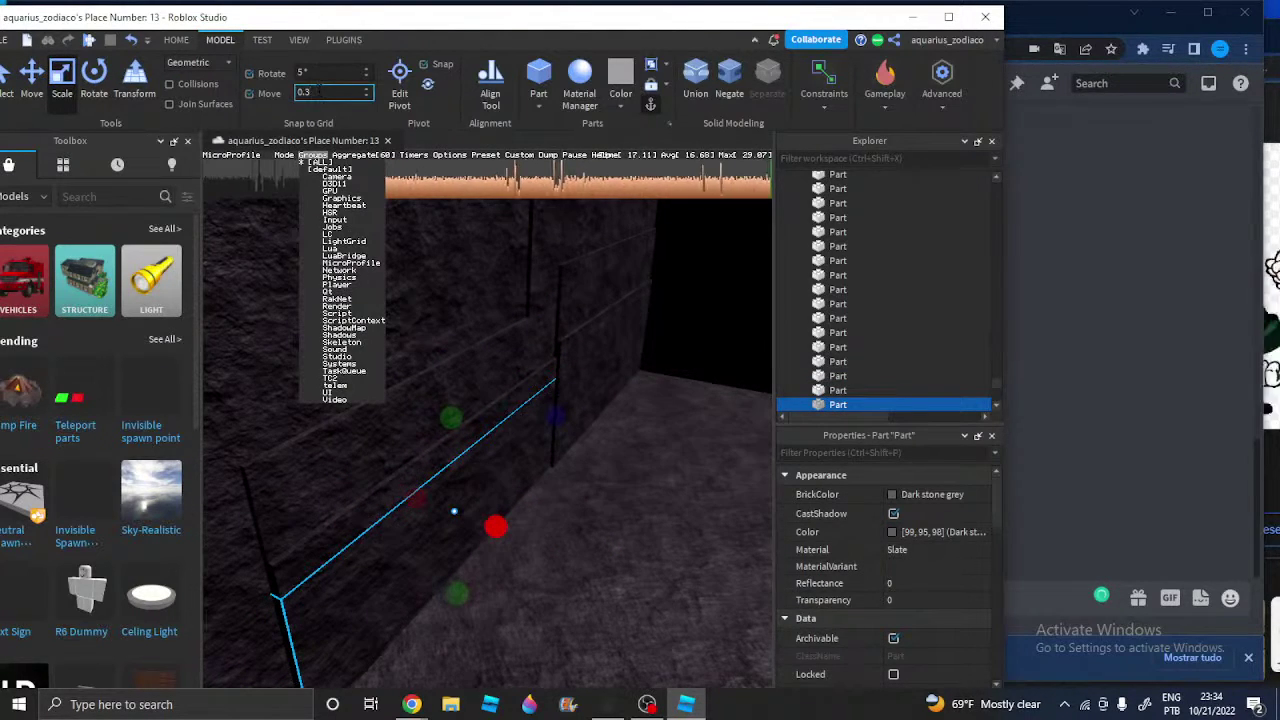
key("BackSpace")
type("1")
right_click_drag(440, 490, 454, 531)
key("w")
left_click_drag(449, 518, 457, 520)
key("w")
right_click_drag(462, 515, 500, 489)
key("s")
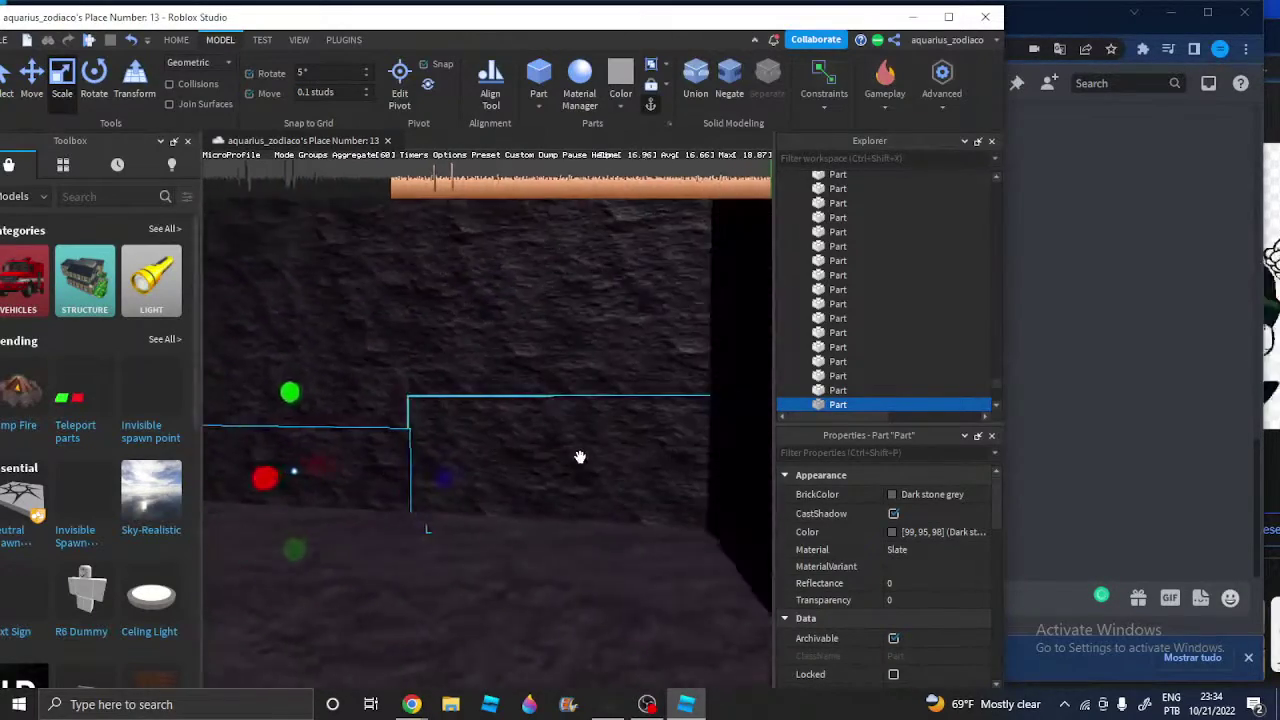
Duplicate the slate floor union beside the water hole and shorten the copy lengthwise in 1-stud increments
right_click_drag(580, 457, 594, 491)
left_click(669, 556)
right_click_drag(669, 556, 345, 242)
left_click(606, 518)
key("s")
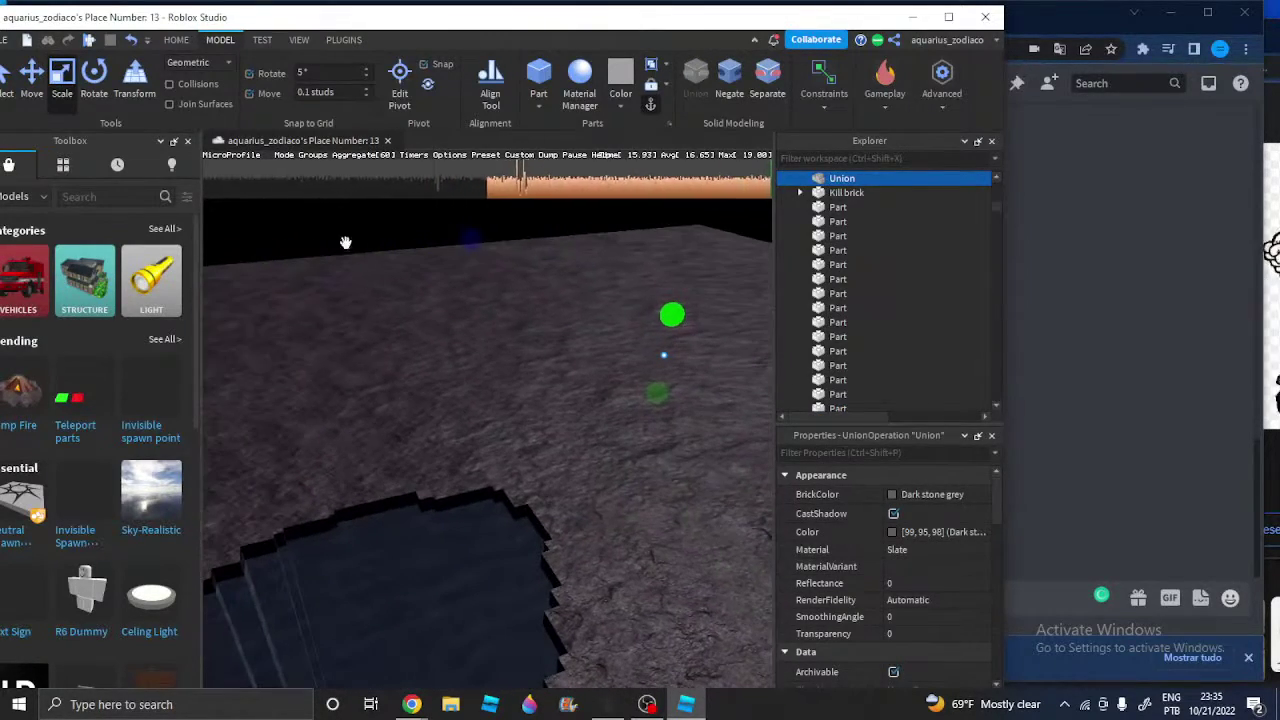
mouse_move(313, 156)
key("ctrl+d")
right_click_drag(474, 330, 572, 312)
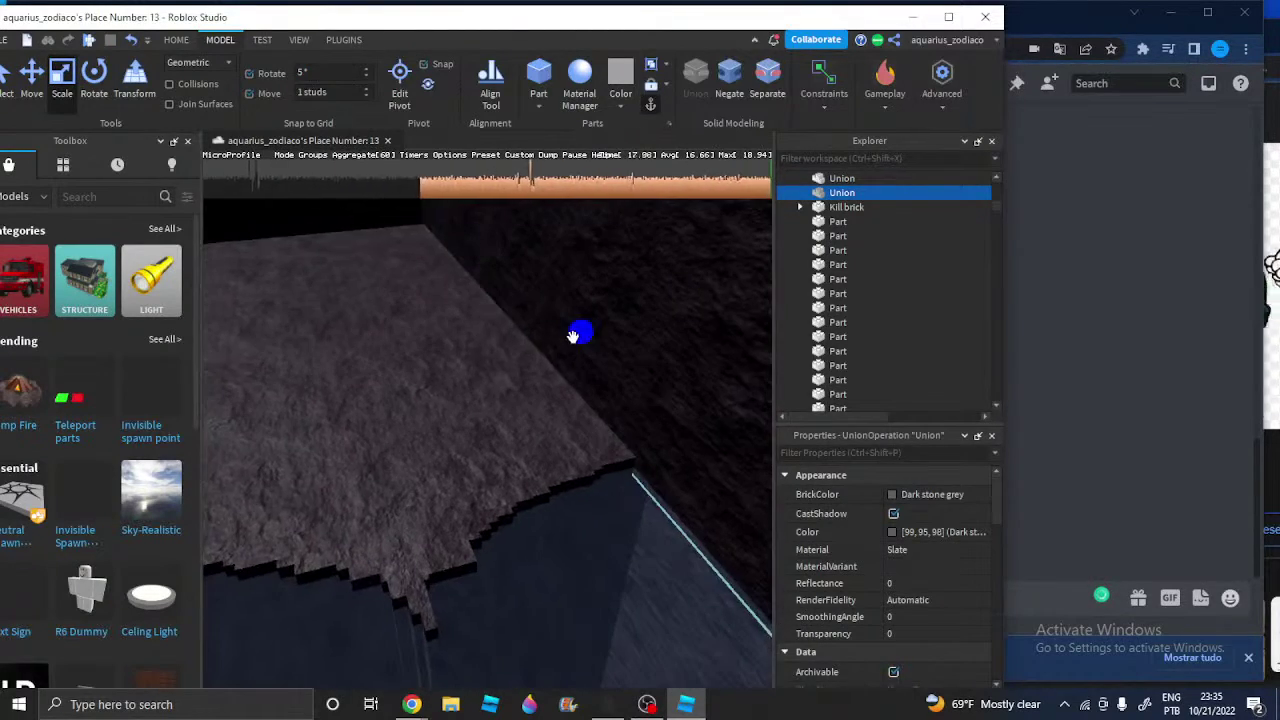
left_click_drag(576, 336, 468, 357)
Shrink the floor copy to a small slab in the corner between the wall and the jagged hole edge
right_click_drag(468, 357, 640, 266)
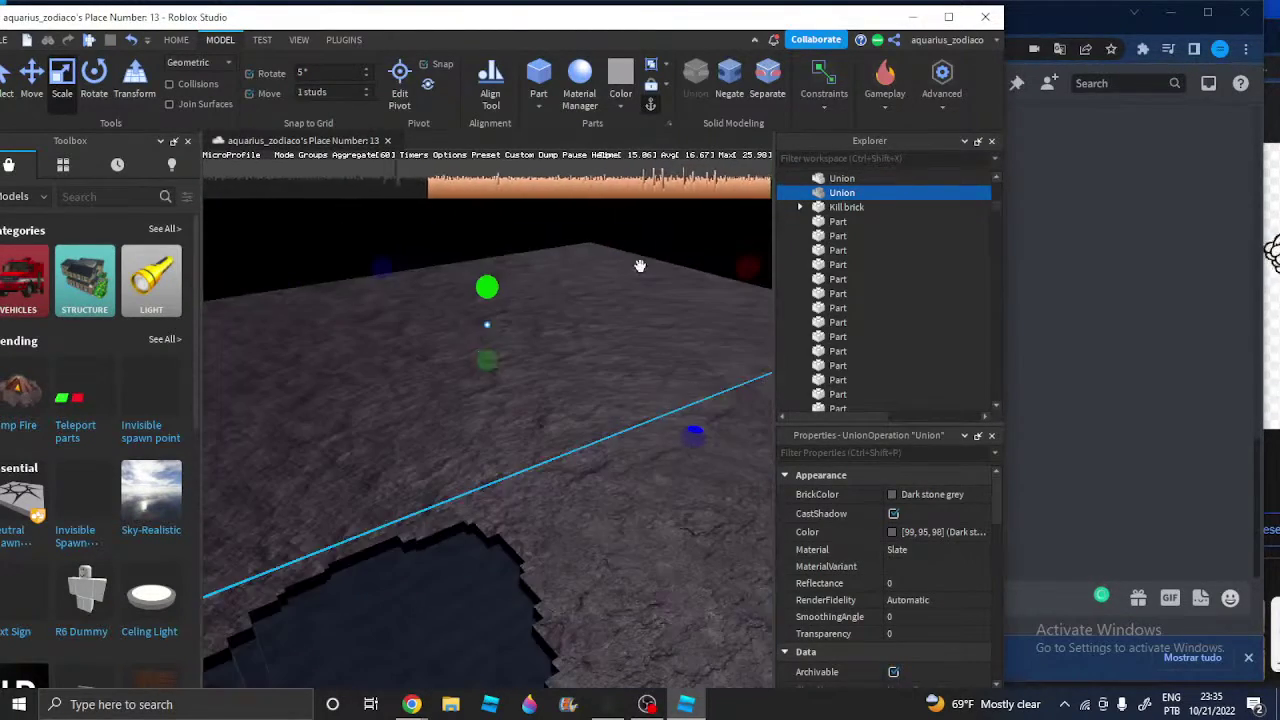
right_click_drag(729, 279, 520, 440)
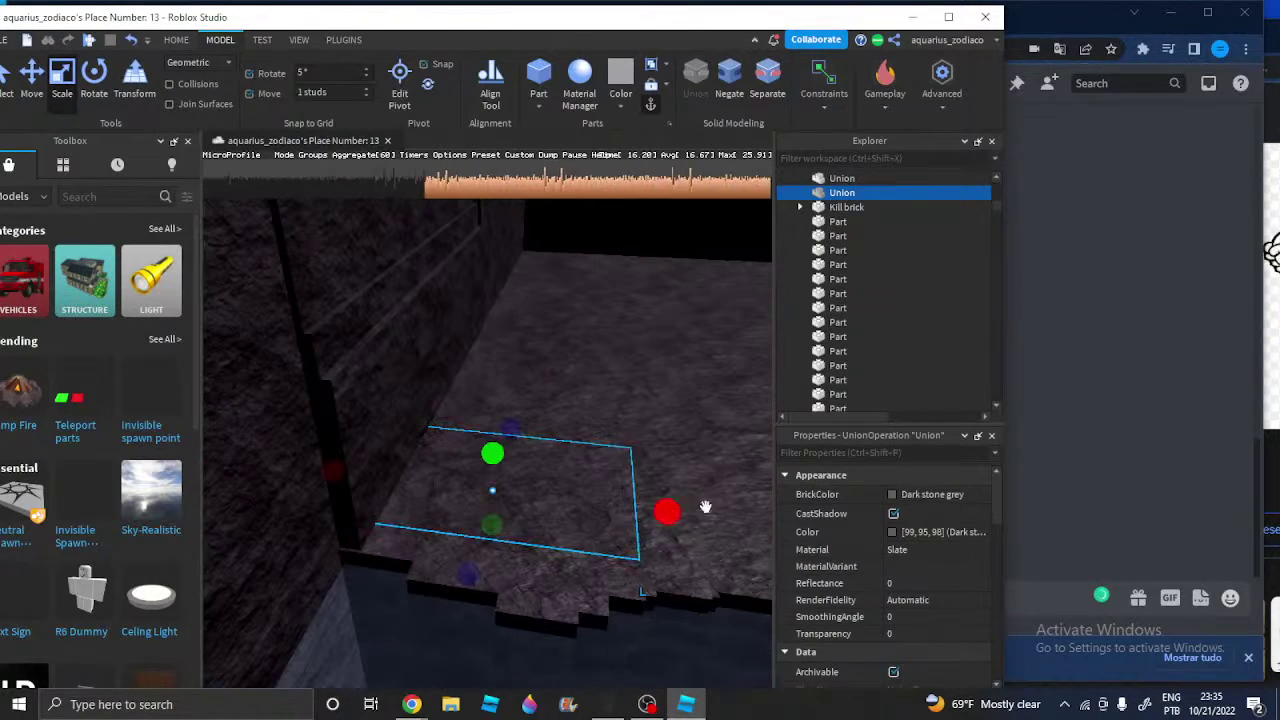
left_click_drag(666, 506, 540, 483)
key("d")
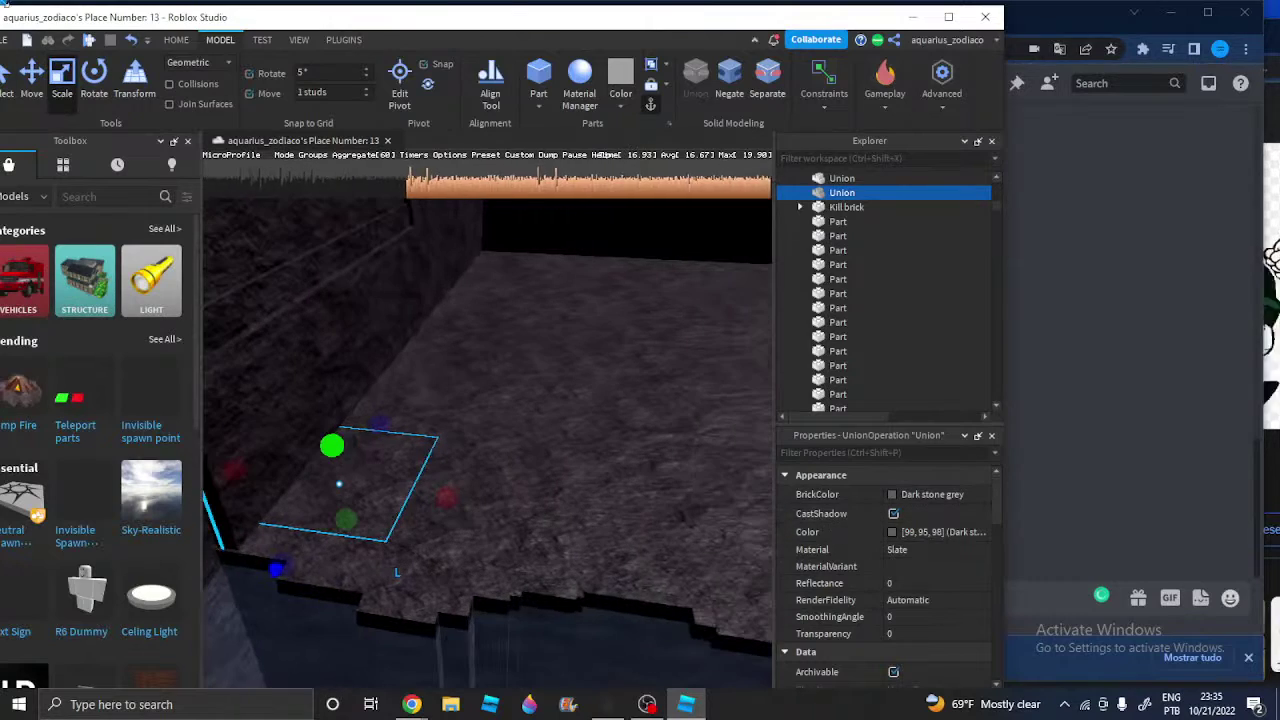
Move the small floor slab away from the wall, and nudge it back toward the wall in 0.1-stud increments
left_click(38, 96)
left_click_drag(414, 486, 457, 487)
key("a")
left_click(326, 93)
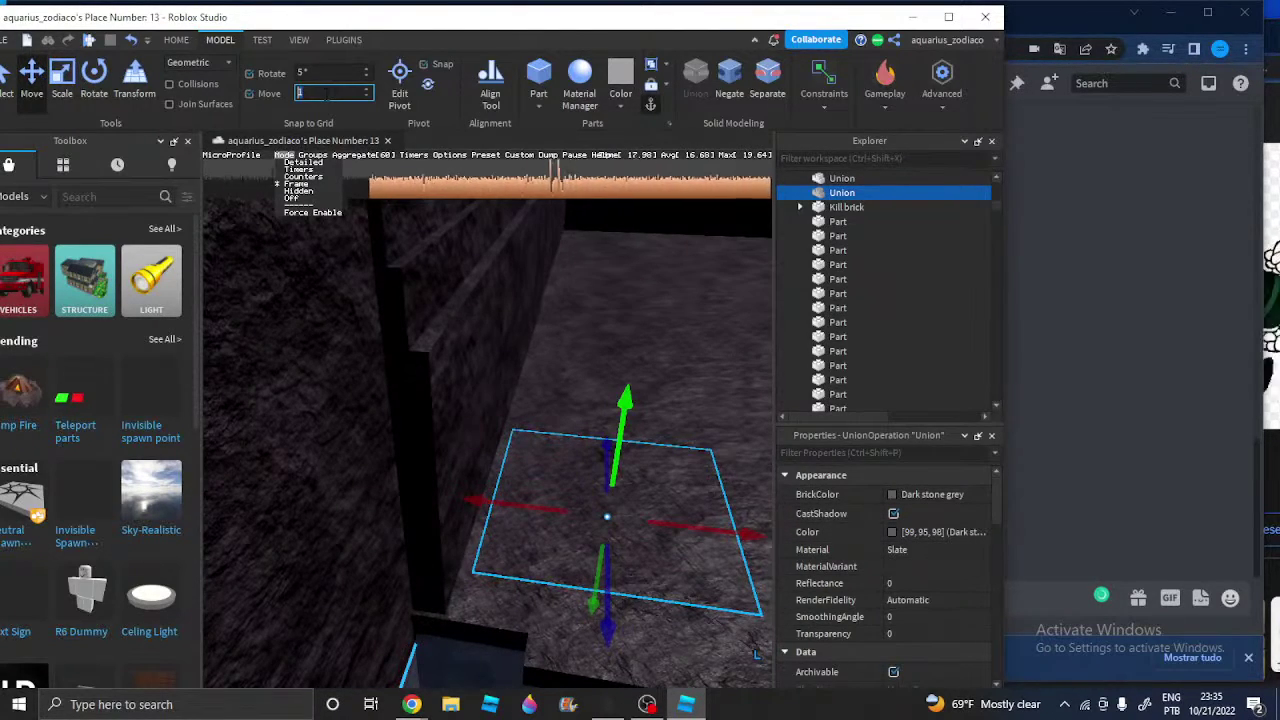
right_click_drag(630, 360, 637, 386)
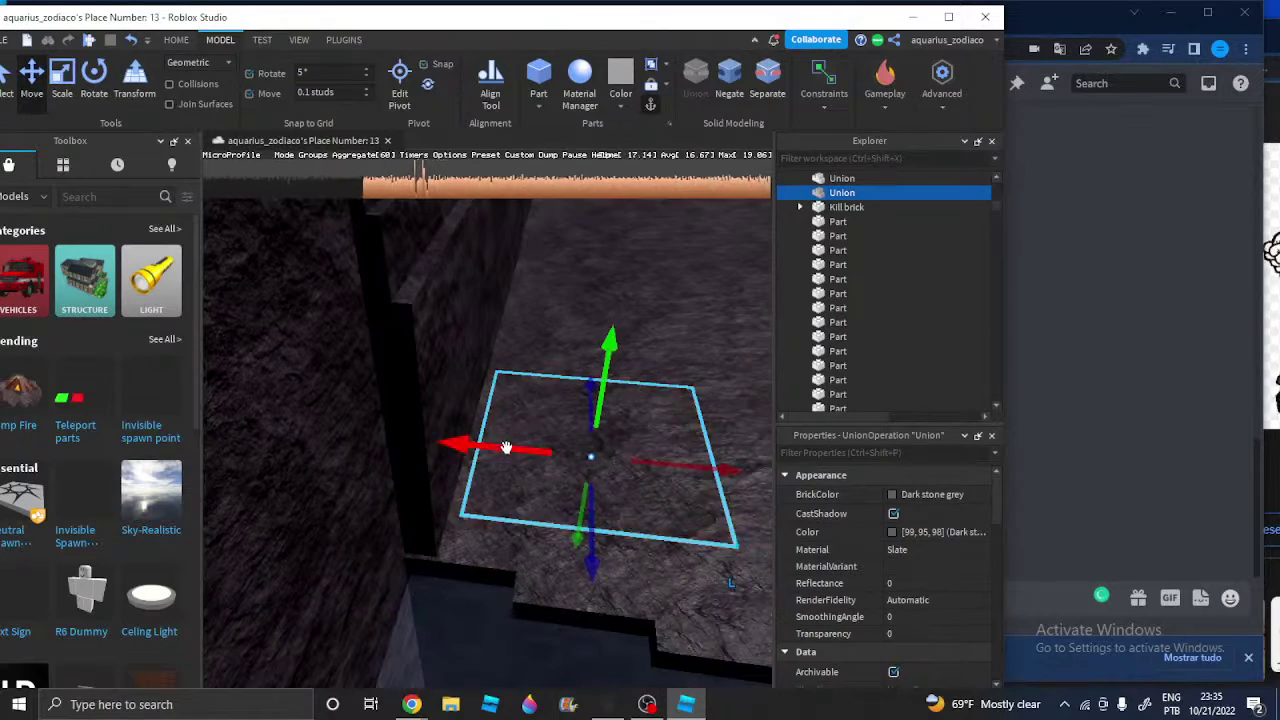
left_click_drag(506, 446, 494, 448)
right_click_drag(535, 430, 560, 417)
Set the small floor slab's size to 5, 1, 5
scroll(560, 417, "up", 1)
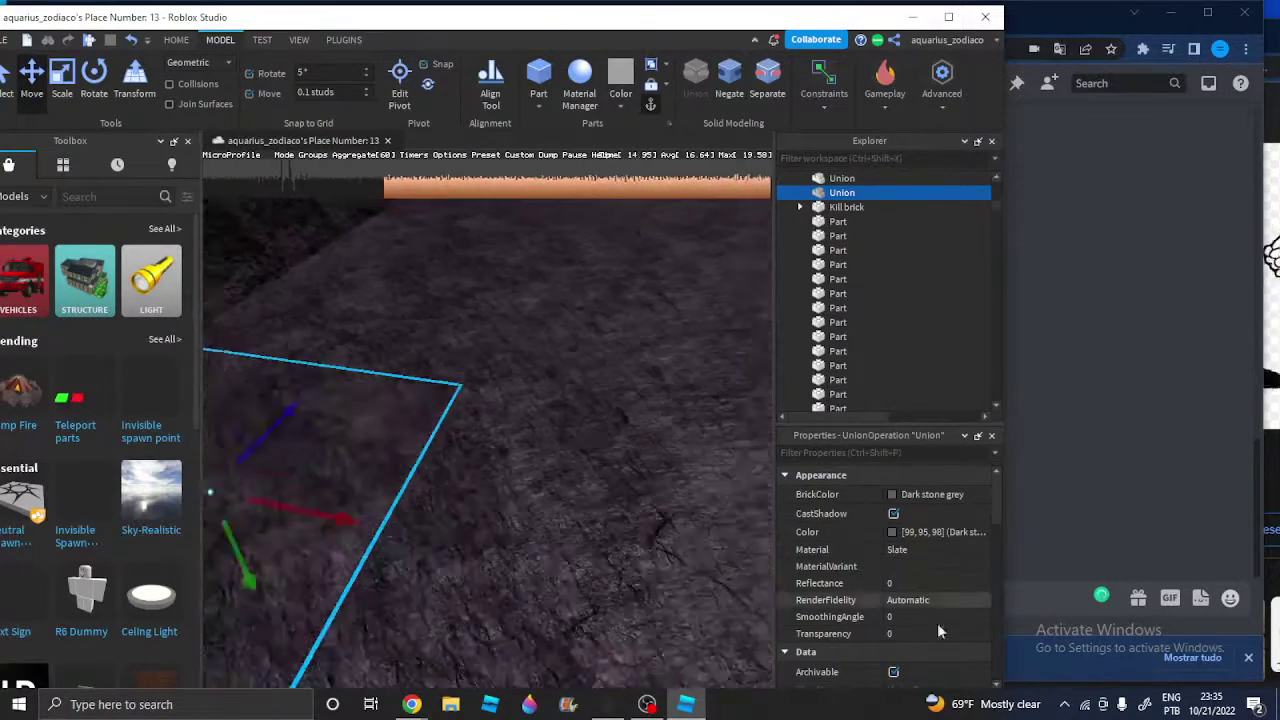
scroll(934, 616, "down", 3)
left_click(924, 536)
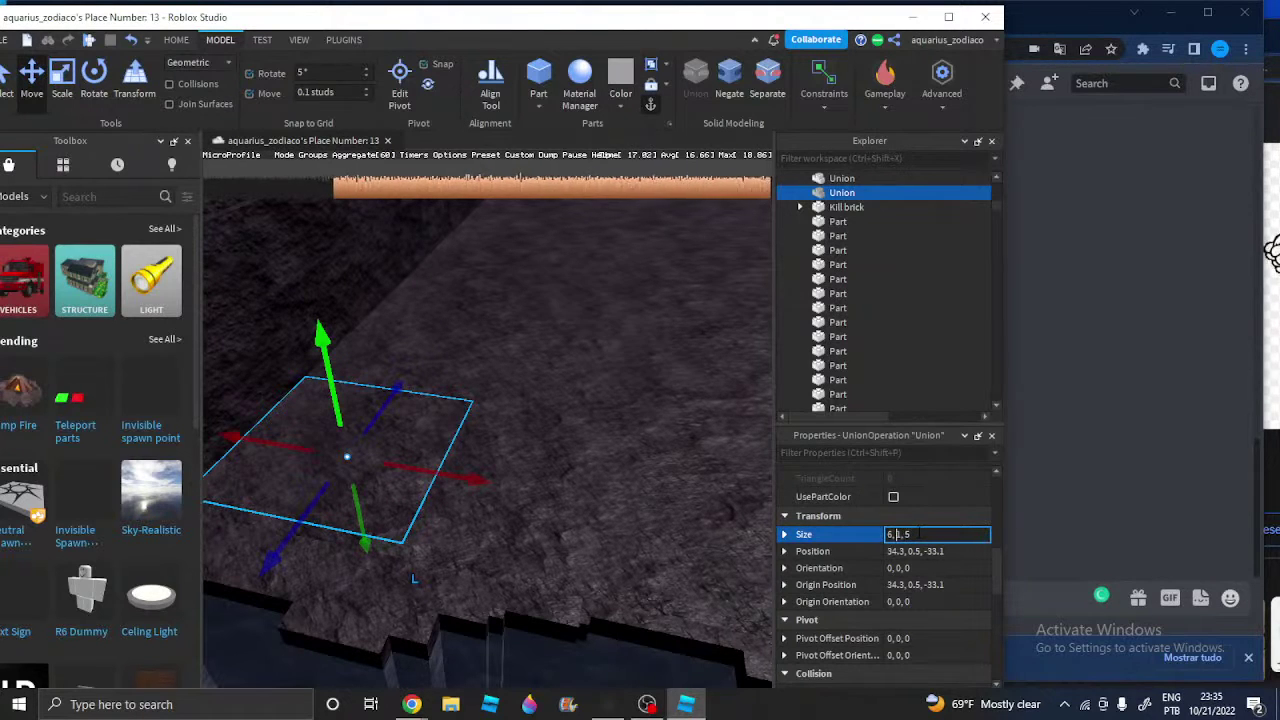
type("5, 1, 5")
key("Return")
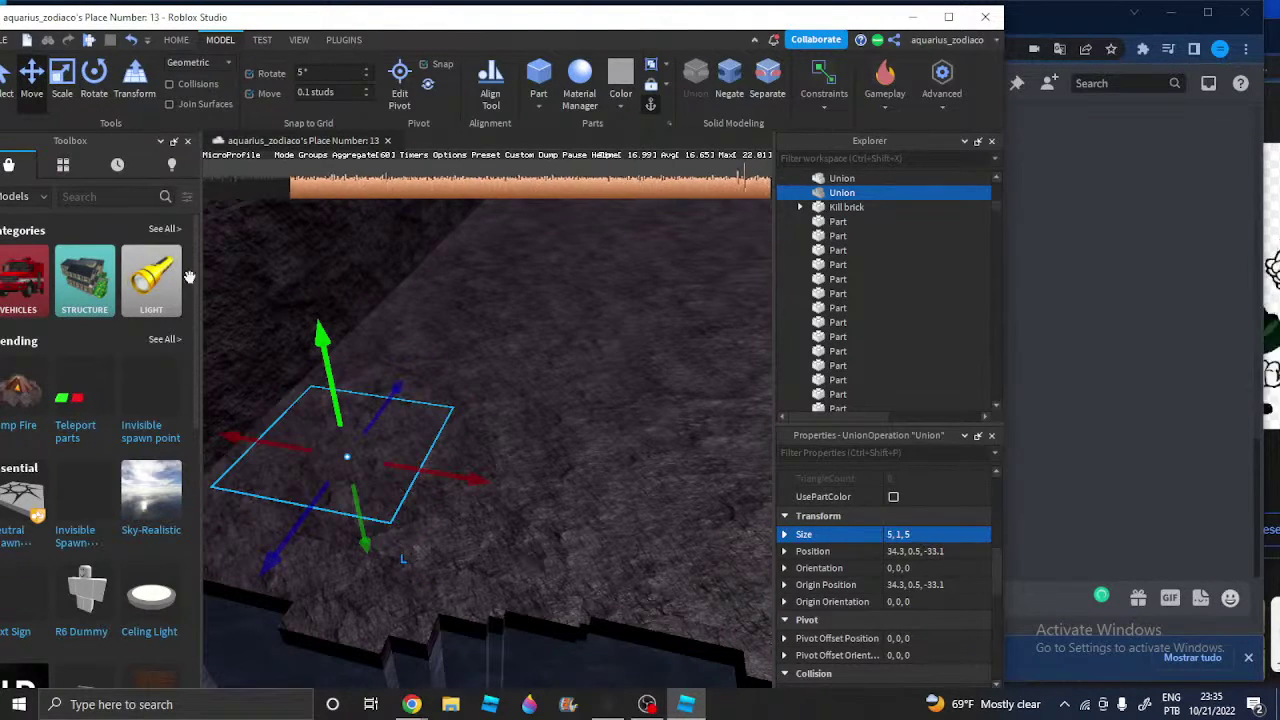
Move the resized slab toward the wall to position 34.8, 0.5, -33.1
right_click_drag(556, 412, 531, 420)
left_click_drag(531, 420, 513, 422)
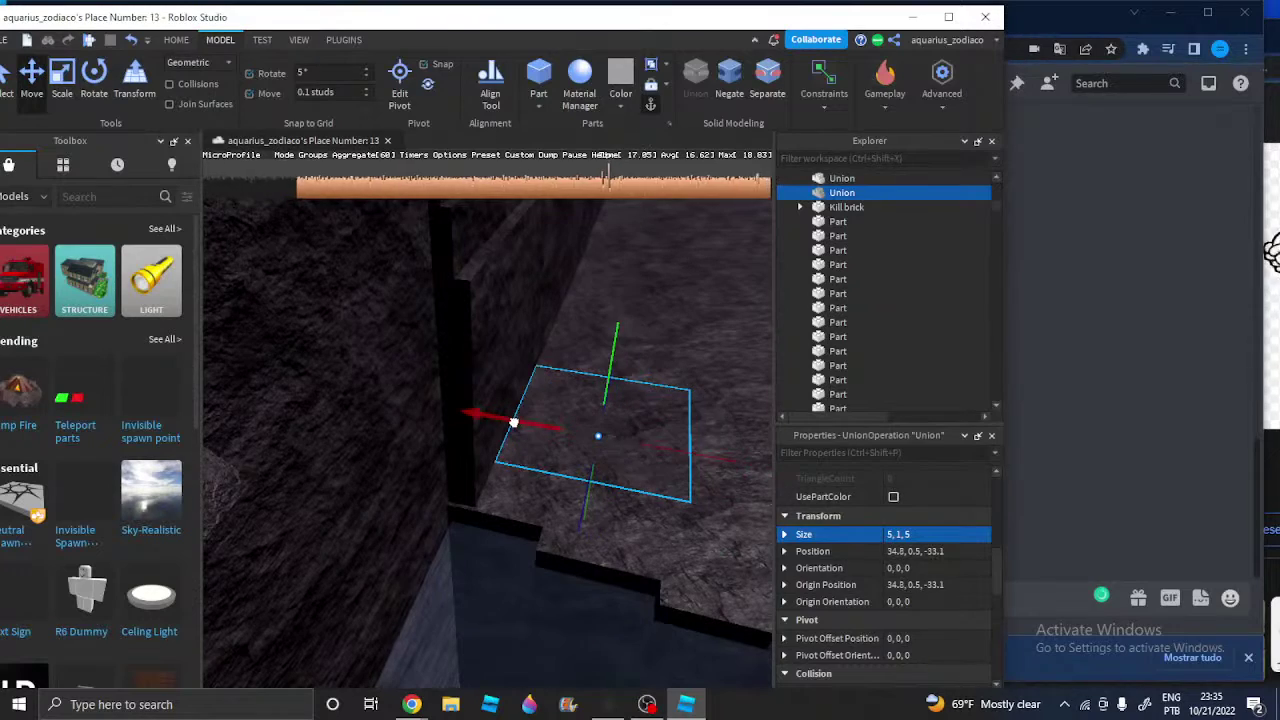
key("d")
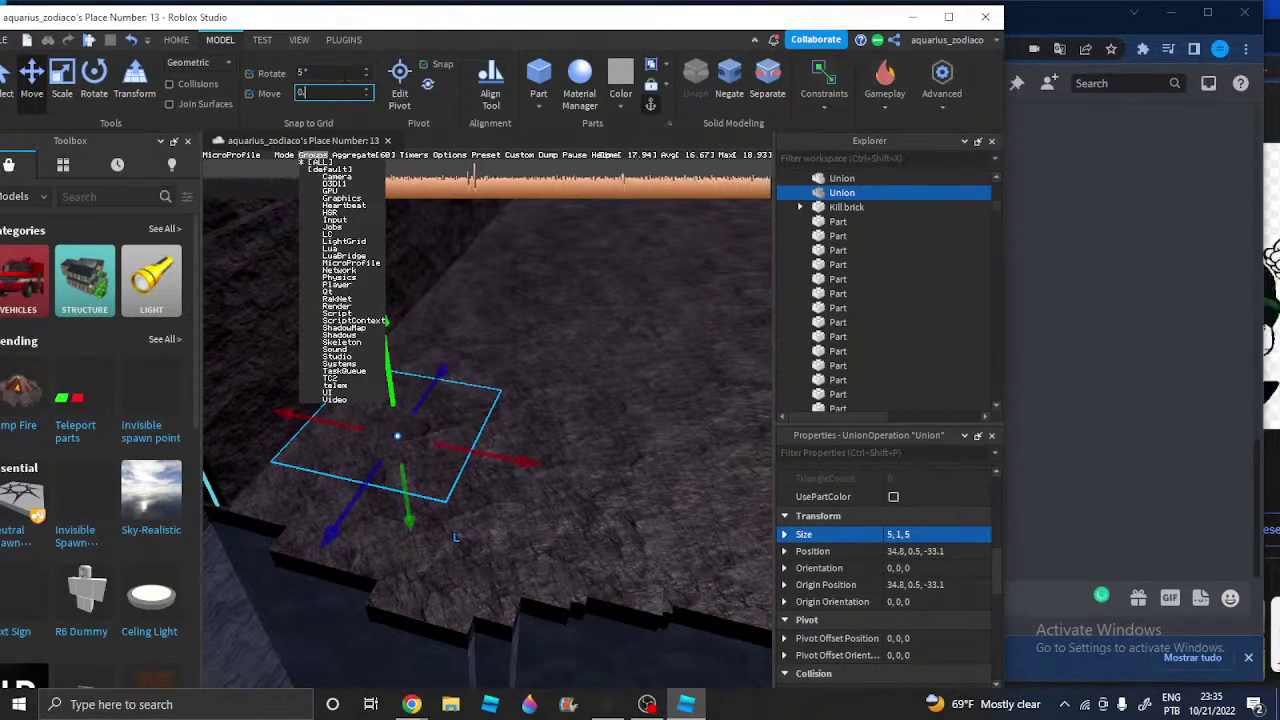
Stretch the small floor slab taller in 1-stud increments, and delete that slab
key("Return")
key("d")
key("s")
left_click(63, 90)
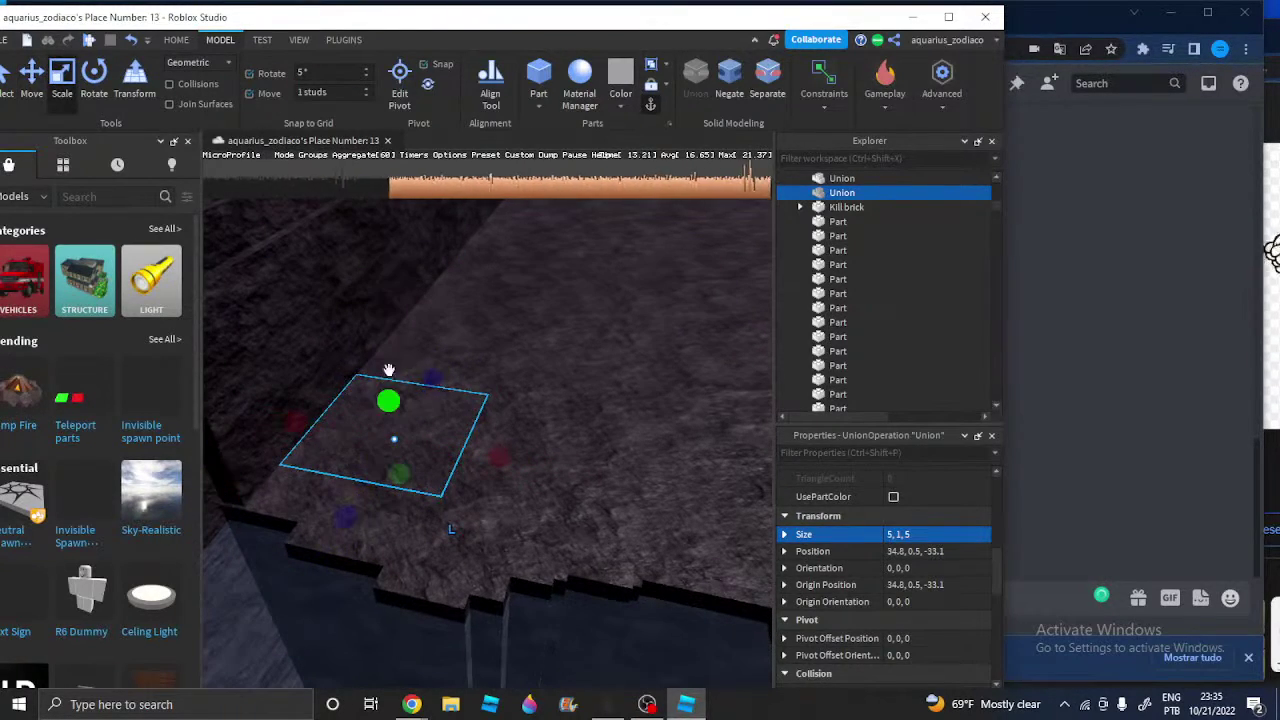
left_click_drag(386, 400, 376, 369)
key("w")
right_click_drag(376, 369, 377, 367)
key("a")
key("w")
key("s")
key("d")
key("Delete")
Duplicate the large slate floor part and set the copy's size to 5, 1, 5
right_click_drag(454, 369, 565, 296)
left_click(486, 374)
key("s")
left_click(564, 295)
left_click_drag(502, 521, 504, 552)
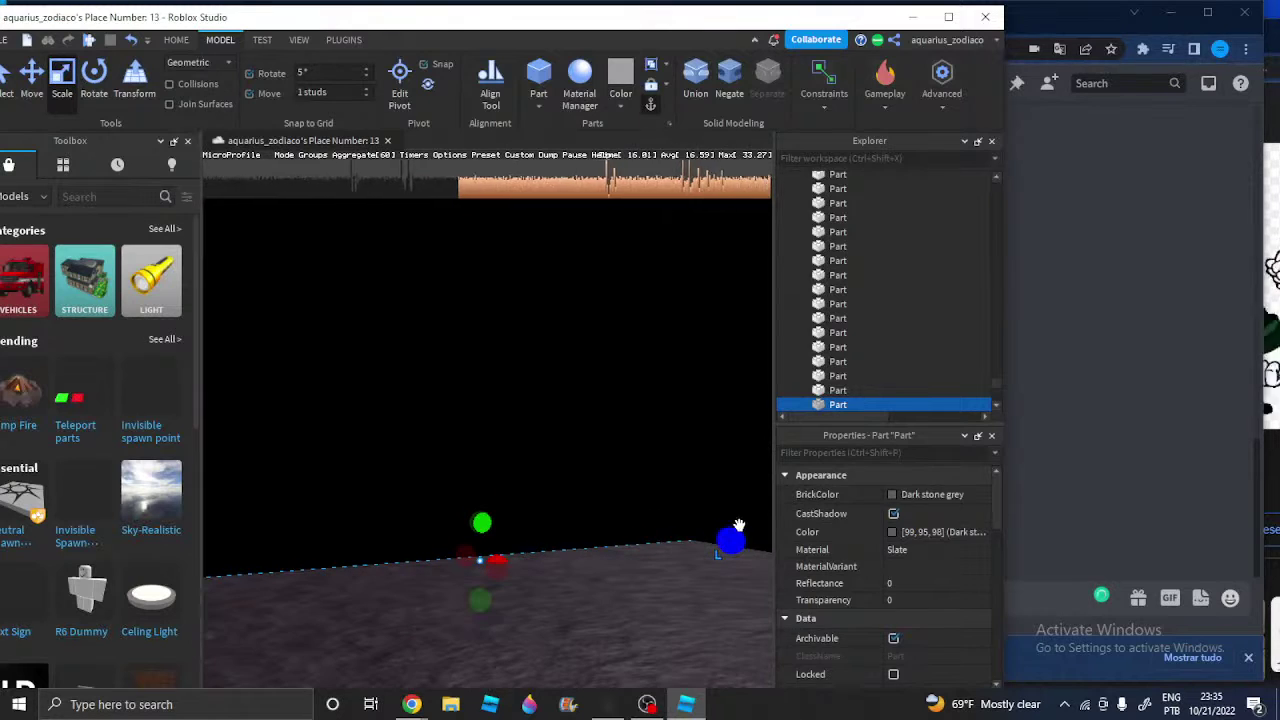
scroll(913, 560, "down", 4)
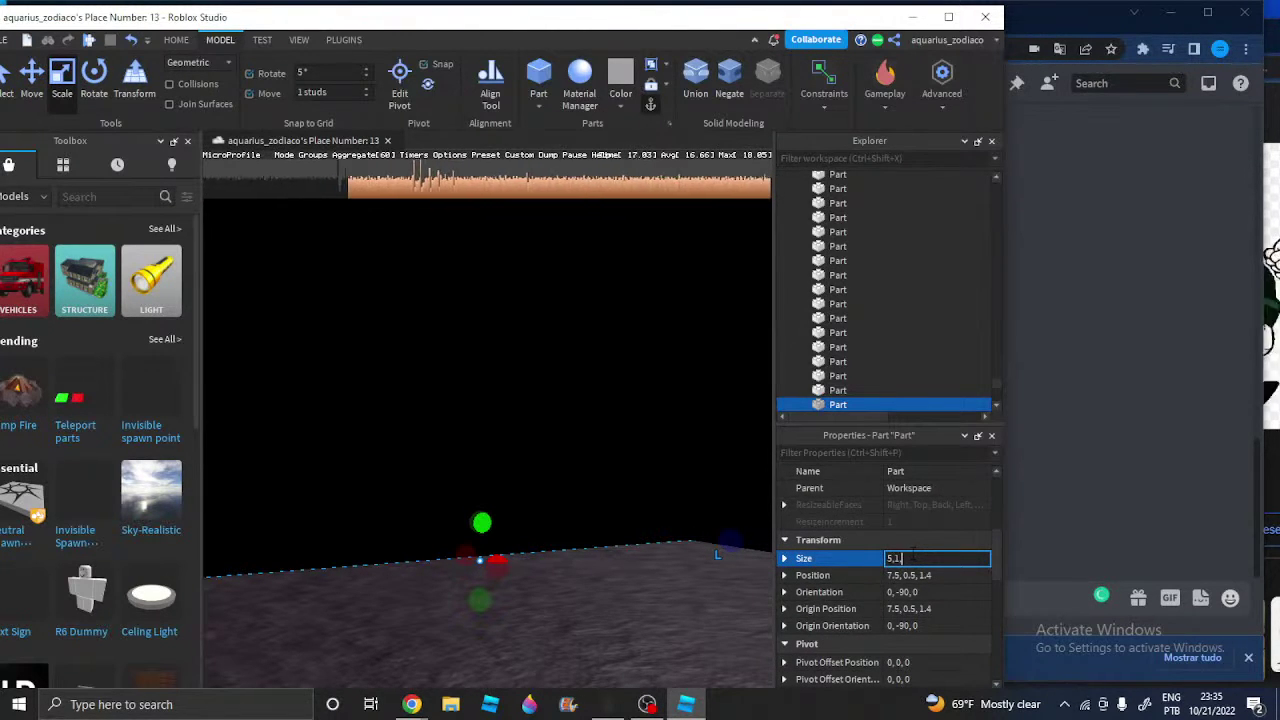
type("5")
key("Return")
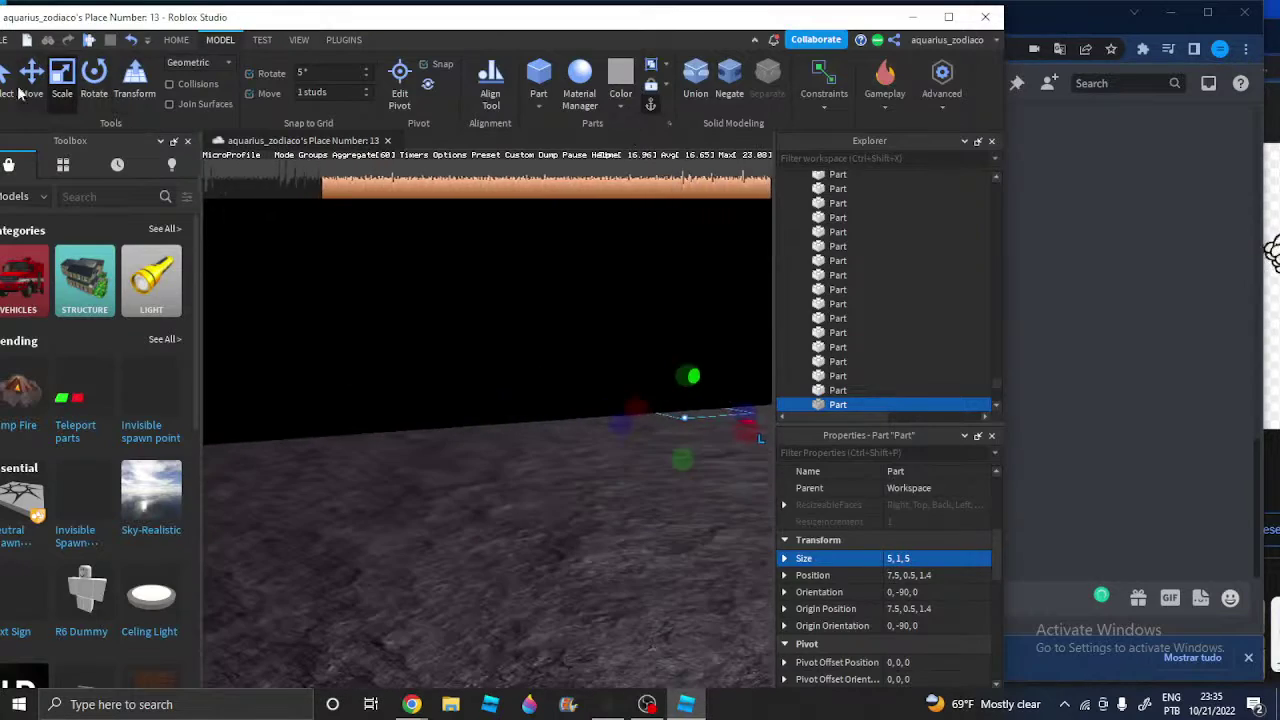
Move the resized slab into the corner between the wall and the hole edge, to position 35.5, 0.5, -34.6
left_click(31, 78)
left_click_drag(508, 320, 533, 319)
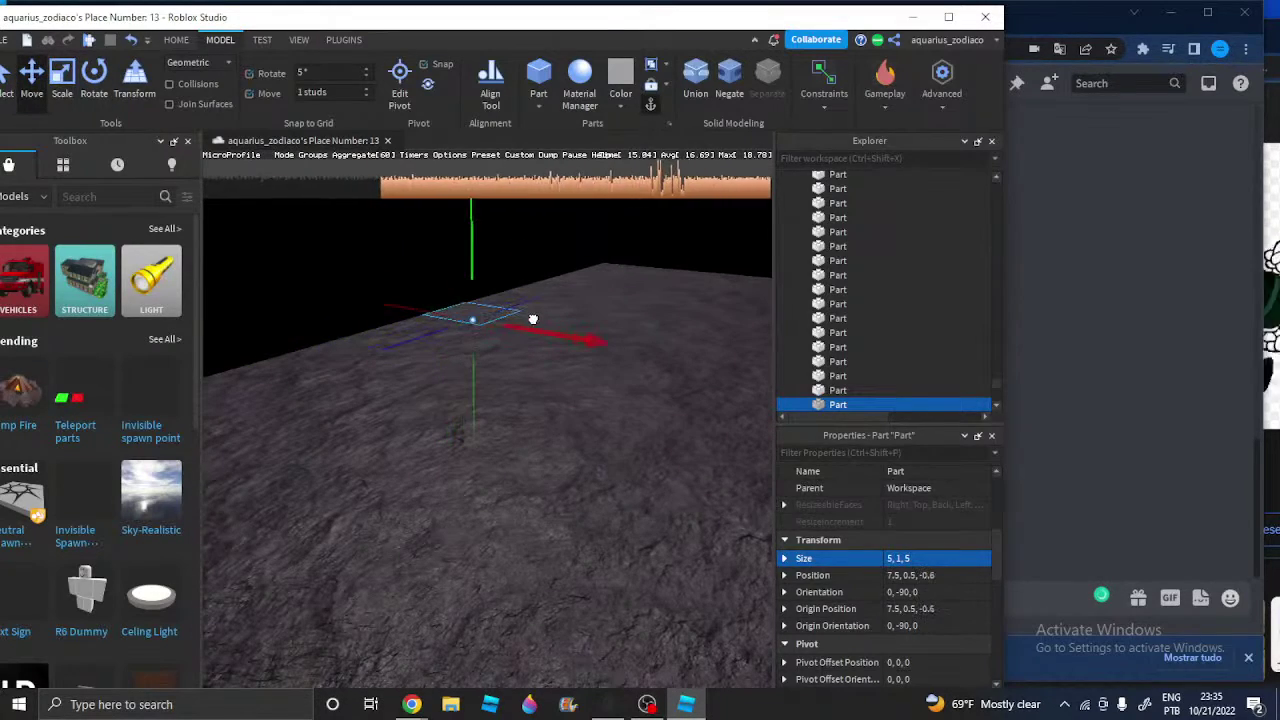
left_click_drag(421, 336, 411, 347)
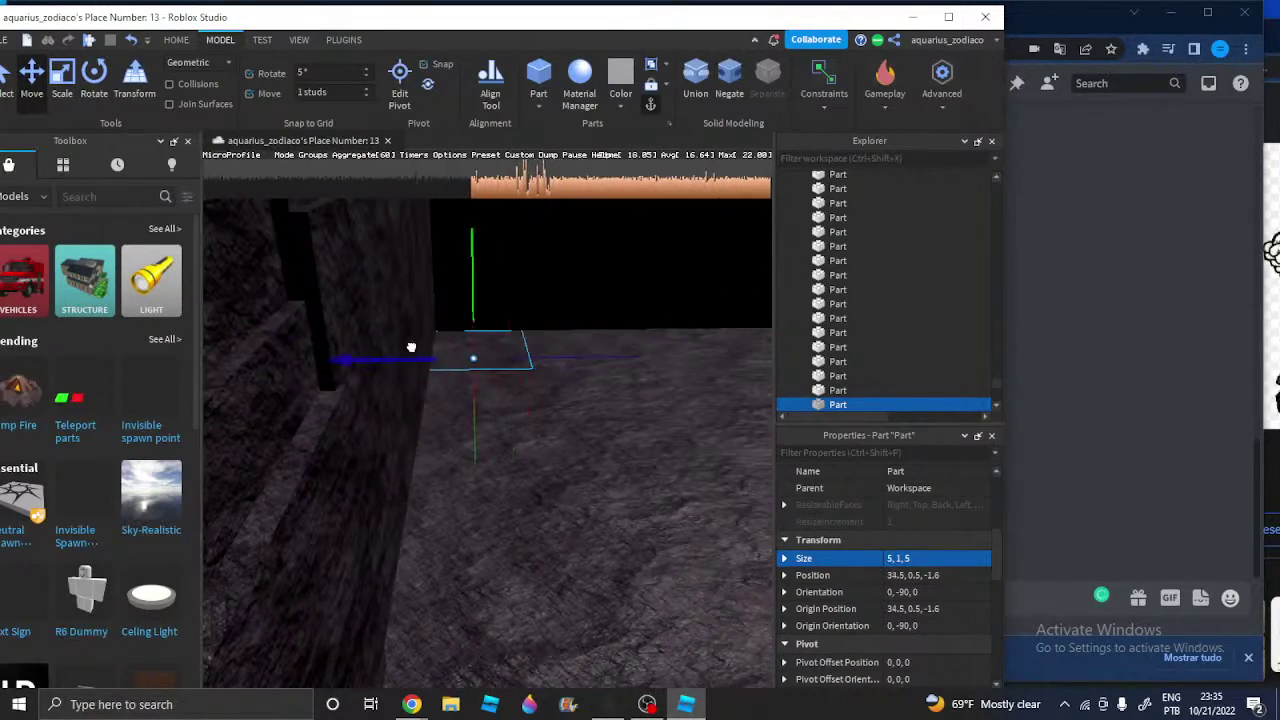
mouse_move(472, 400)
left_mouse_down()
mouse_move(446, 402)
mouse_move(491, 392)
left_mouse_up()
right_click_drag(491, 392, 490, 380)
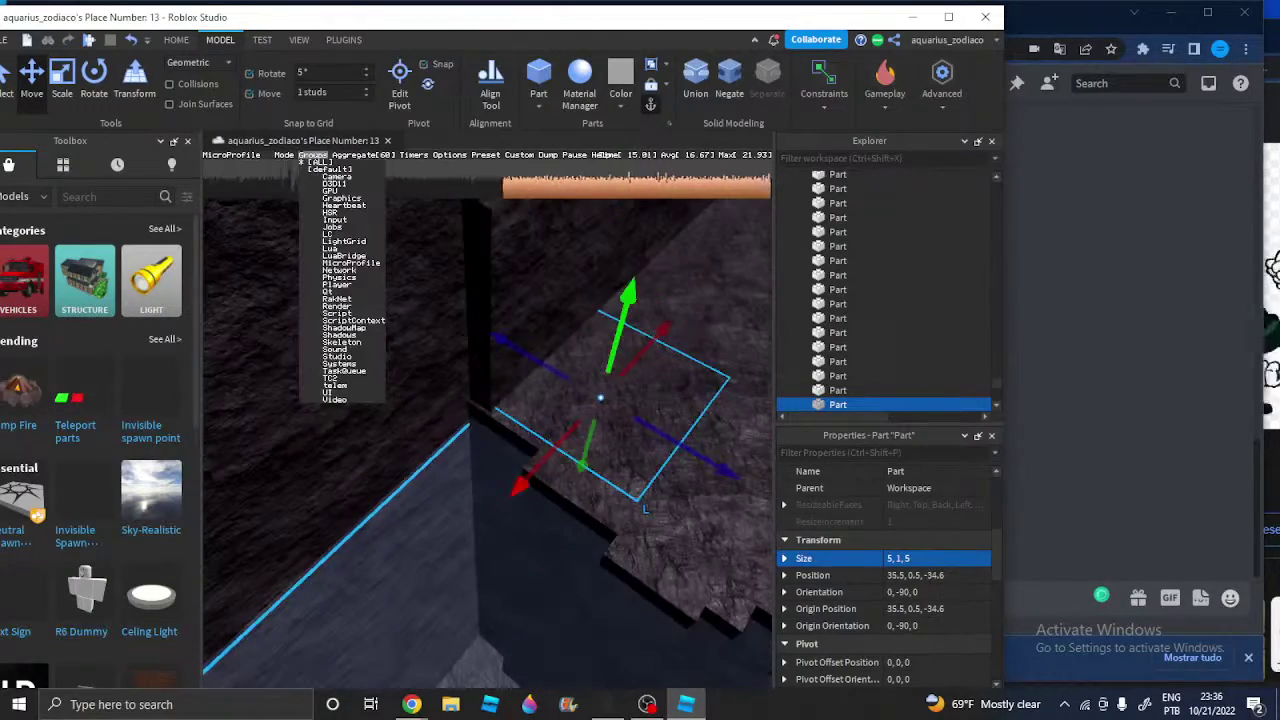
Set the move increment to 0.1 studs and shift the slab toward the wall to 34.9, 0.5, -34.6
left_click(323, 93)
type("0.1")
right_click_drag(497, 323, 514, 340)
key("w")
left_click_drag(504, 349, 529, 352)
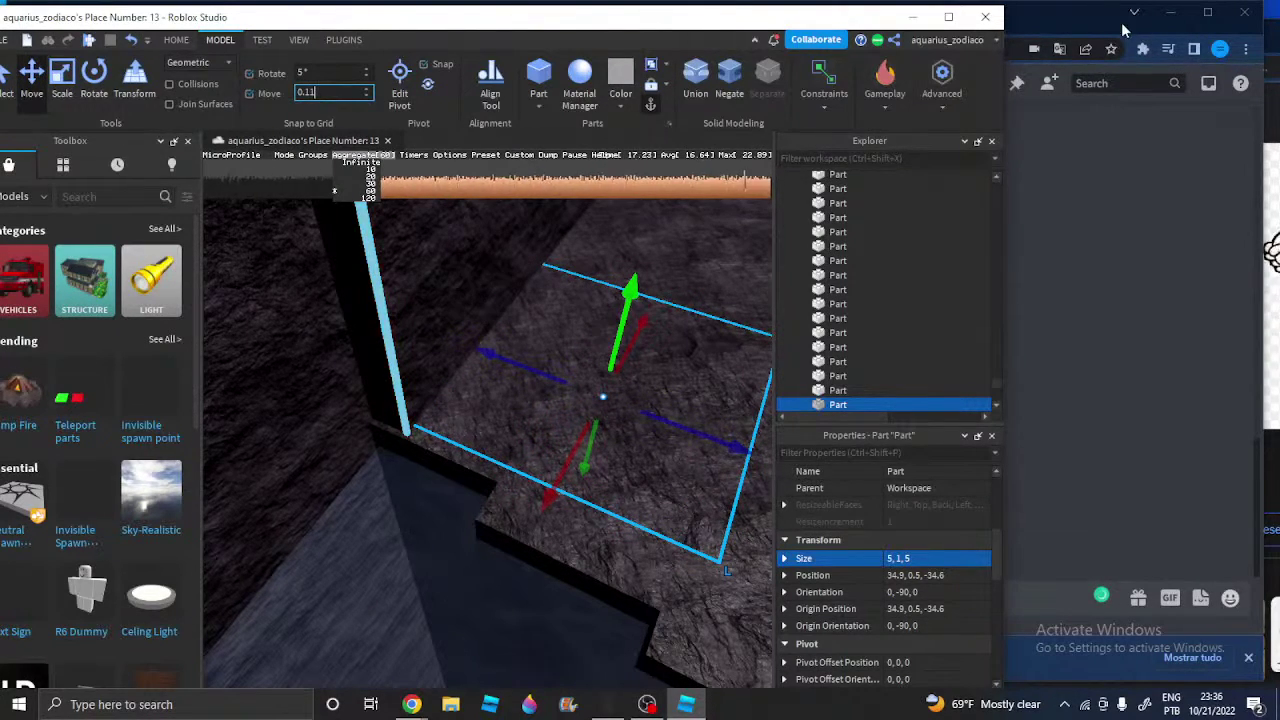
Bring up the Discord browser window, minimize it, and return to Roblox Studio
left_click(1086, 27)
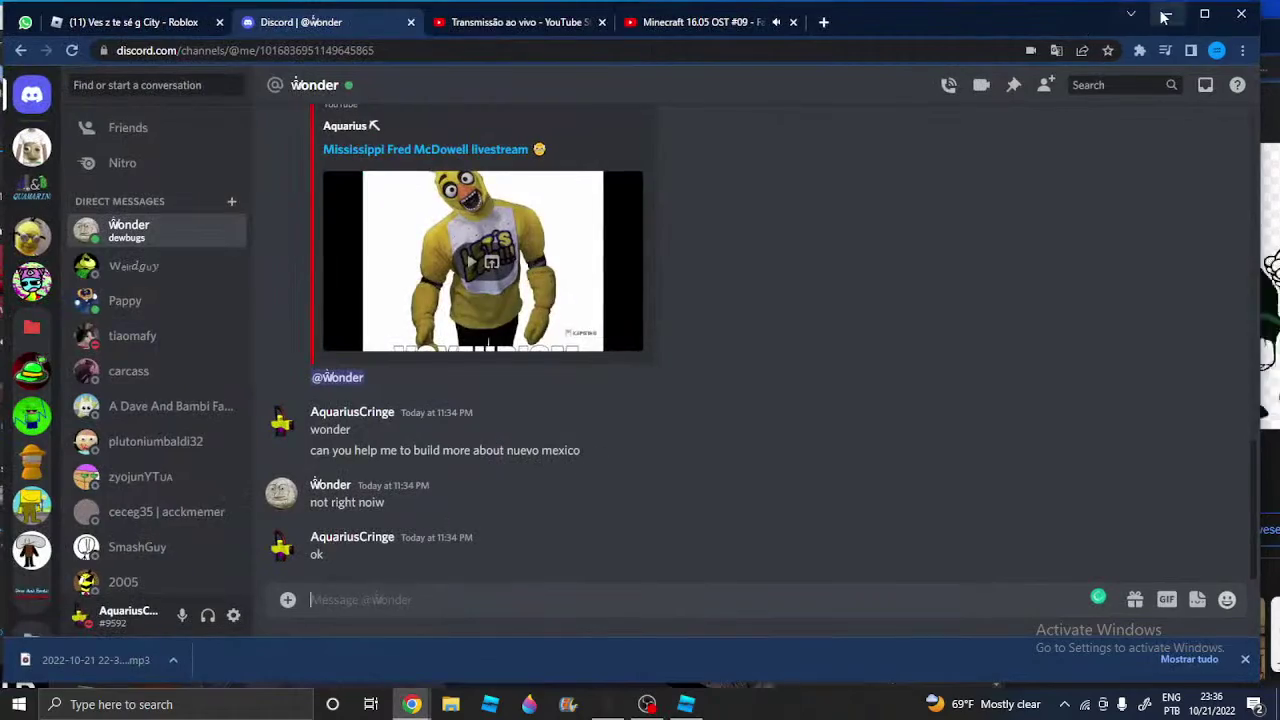
left_click(1165, 14)
left_click(1086, 29)
left_click(847, 7)
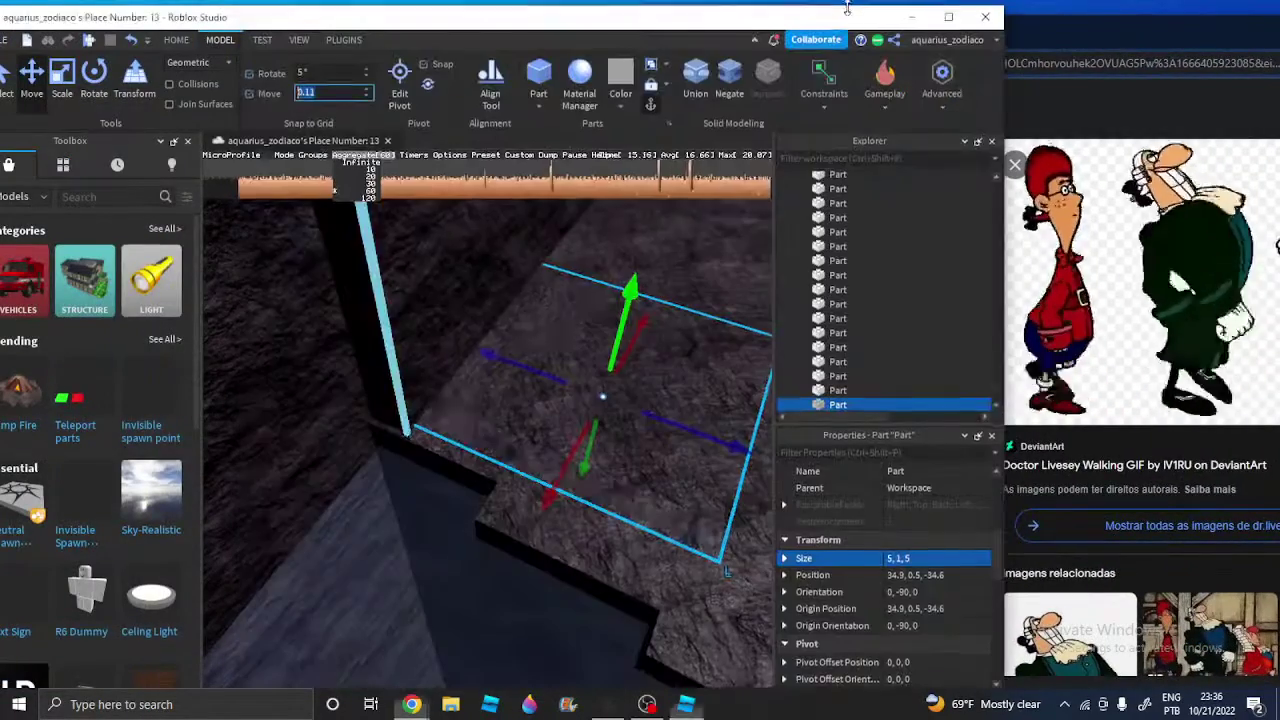
left_click_drag(847, 7, 843, 9)
Nudge the slab toward the wall by 0.11 studs to 34.79, 0.5, -34.6, and set the move increment to 1 stud
right_click_drag(517, 334, 560, 332)
scroll(517, 334, "up", 3)
scroll(517, 334, "down", 2)
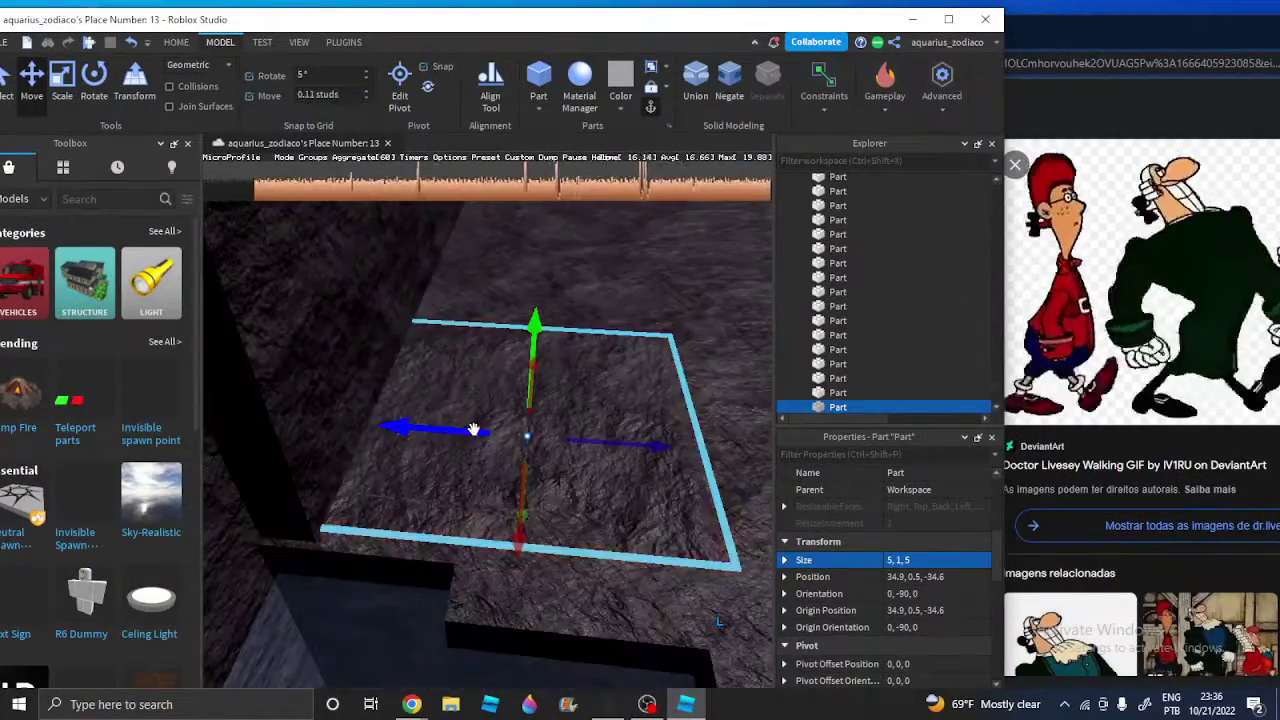
left_click_drag(474, 430, 477, 429)
key("s")
key("d")
double_click(310, 95)
type("1")
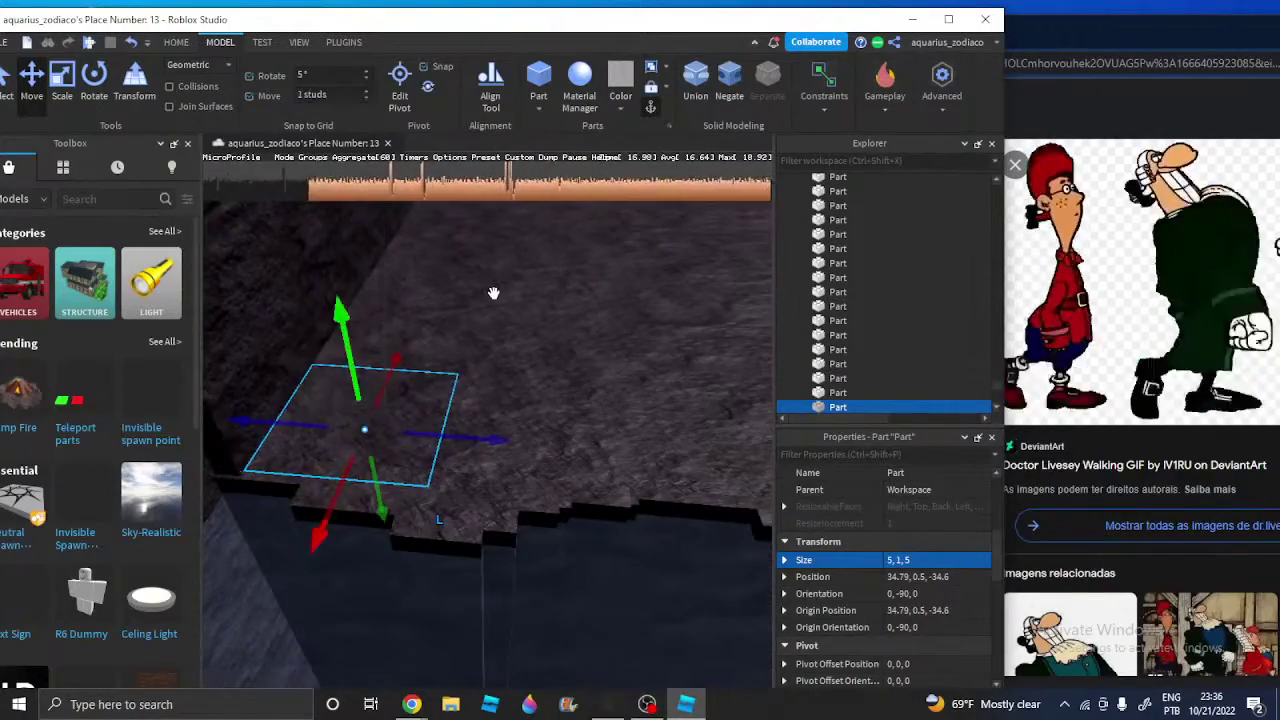
type("awads")
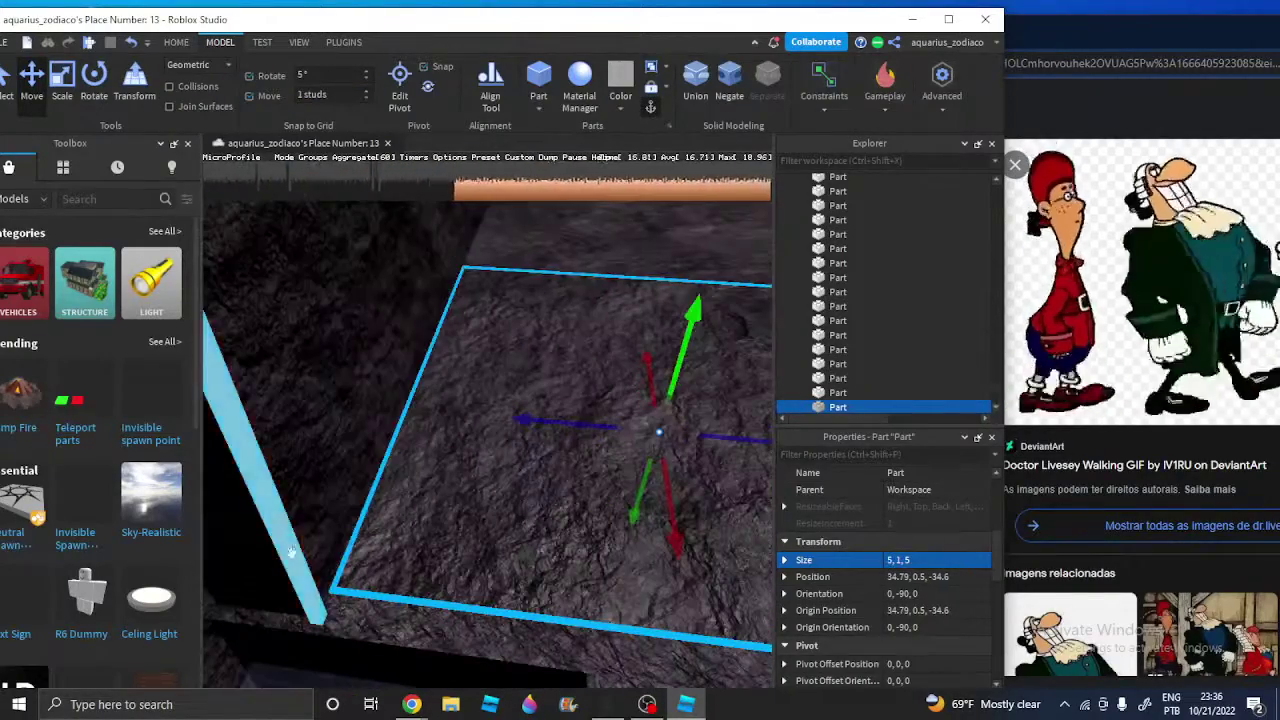
Undo the last nudge and move the slab by a 0.1-stud increment to 34.8, 0.5, -34.6
left_click(325, 76)
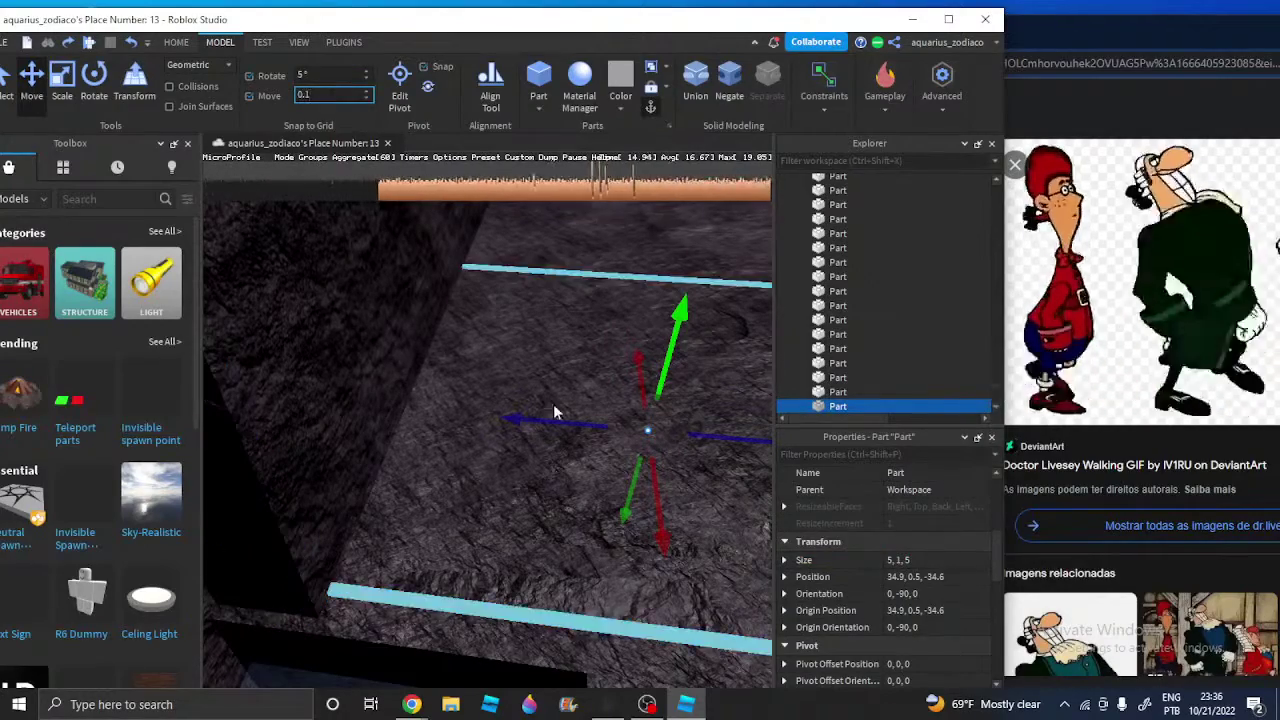
left_click_drag(526, 413, 534, 411)
key("s")
key("d")
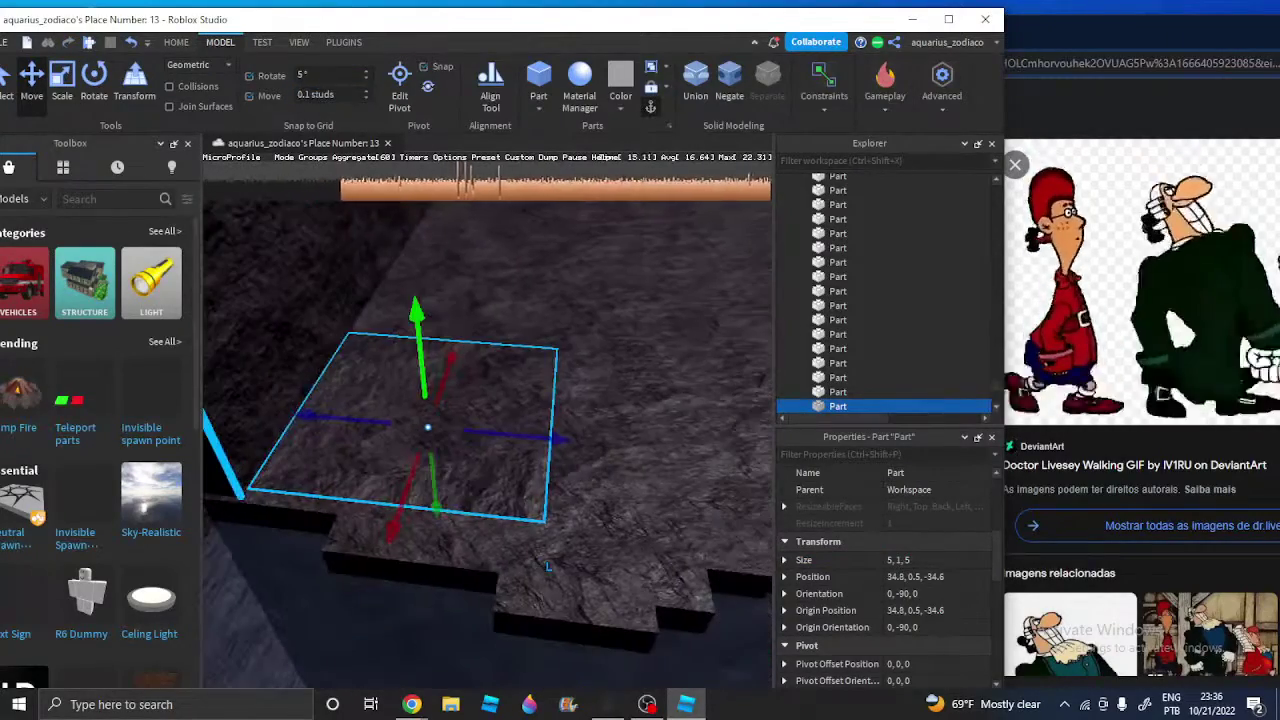
Set the move increment to 1 stud and scale the corner slab's height to 2 studs
left_click_drag(325, 95, 148, 145)
type("1")
left_click(67, 88)
left_click_drag(426, 388, 420, 298)
key("d")
right_click_drag(420, 298, 511, 290)
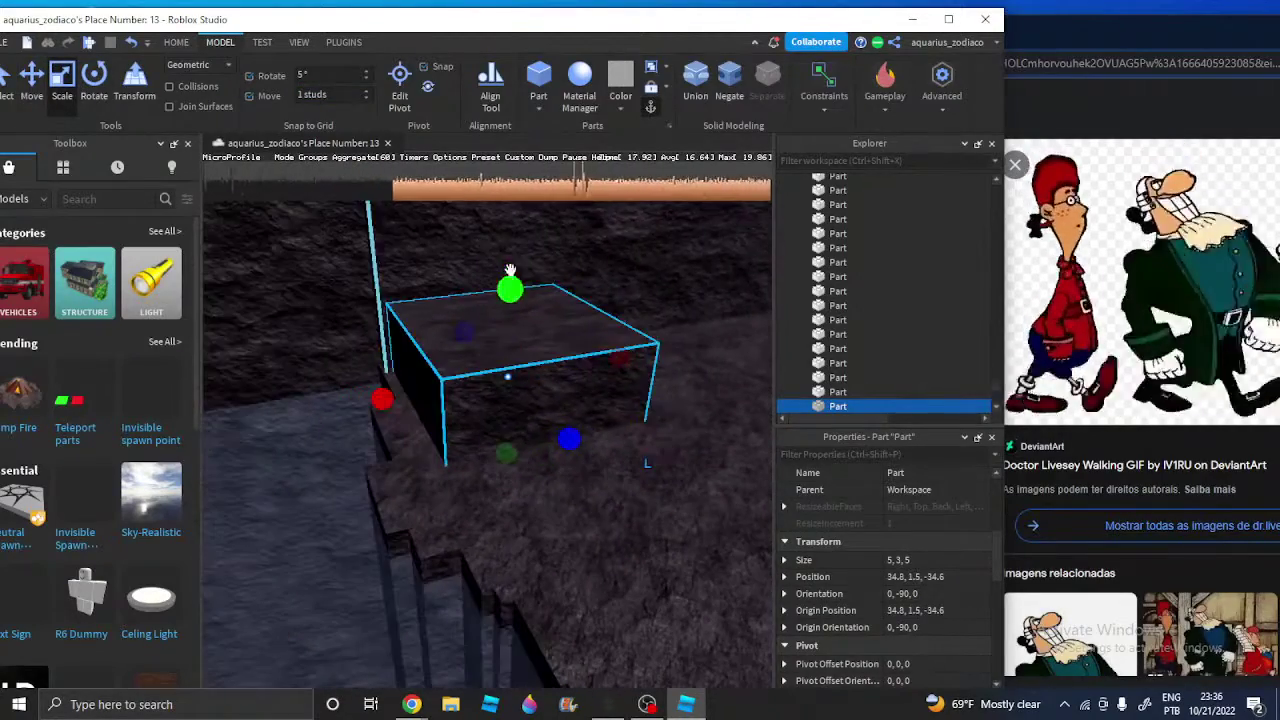
left_click_drag(511, 280, 509, 319)
key("a")
right_click_drag(509, 319, 402, 273)
key("s")
Duplicate the corner slab and move the copy along the hole edge in 0.5-stud increments to 29.8, 1, -34.6
left_click(34, 105)
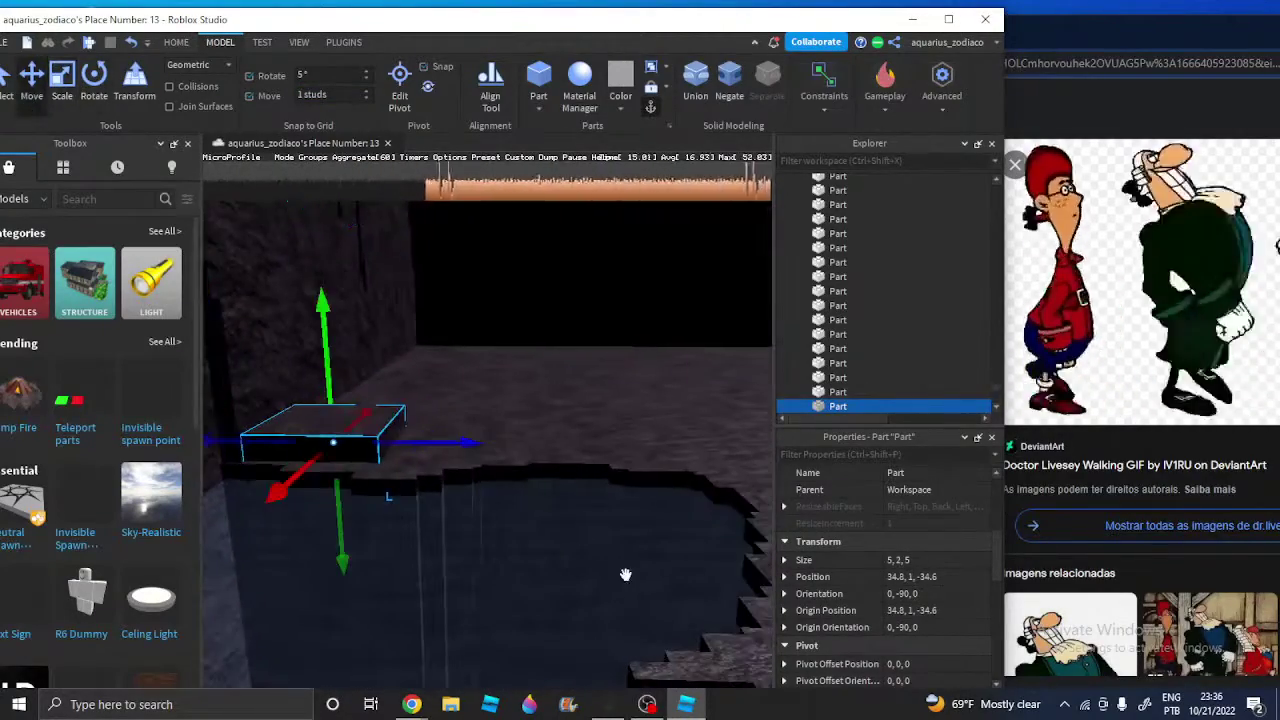
right_click_drag(626, 574, 590, 580)
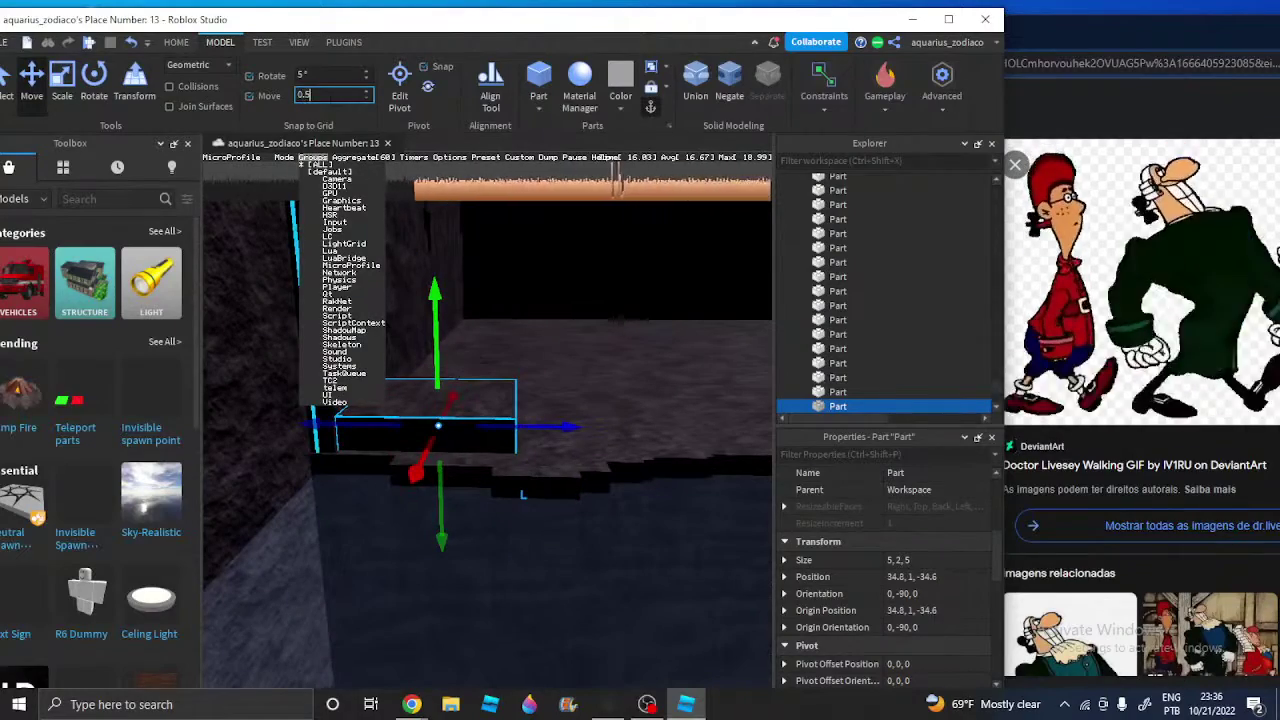
right_click_drag(480, 360, 496, 361)
left_click_drag(489, 430, 646, 427)
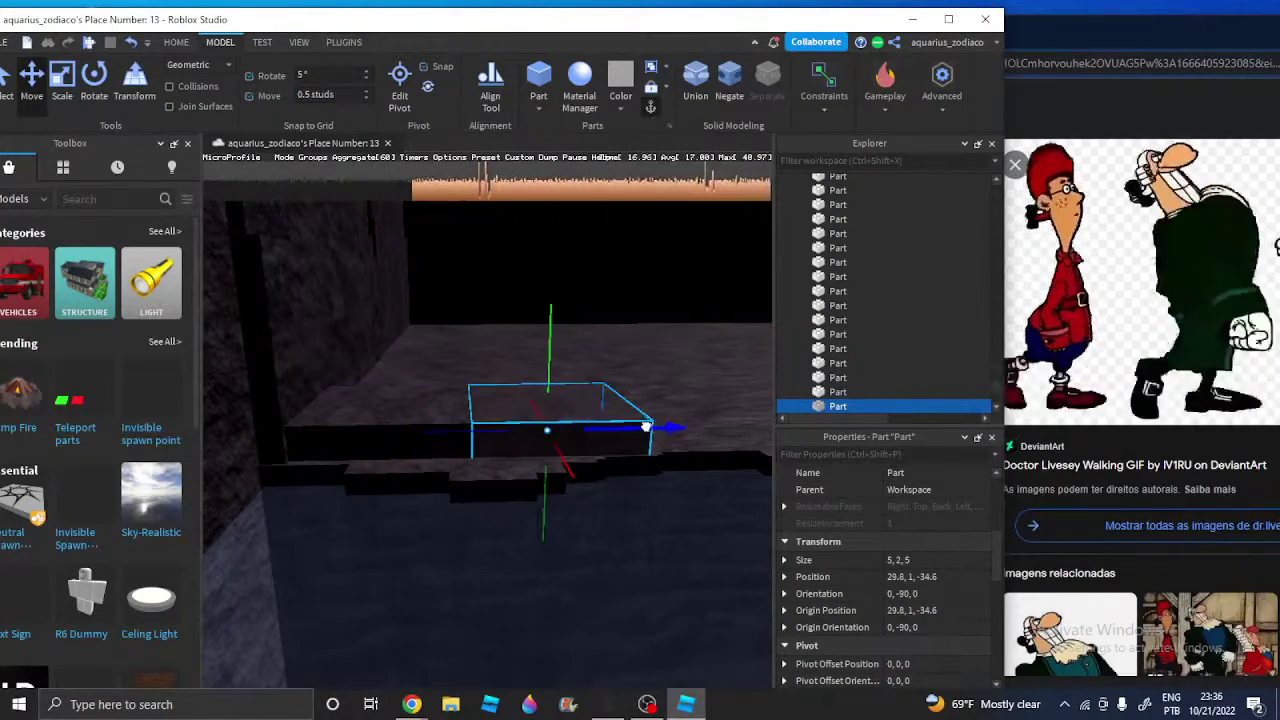
key("d")
Scale the copied slab's height down to 1.5 studs
left_click(64, 98)
left_click_drag(413, 358, 408, 372)
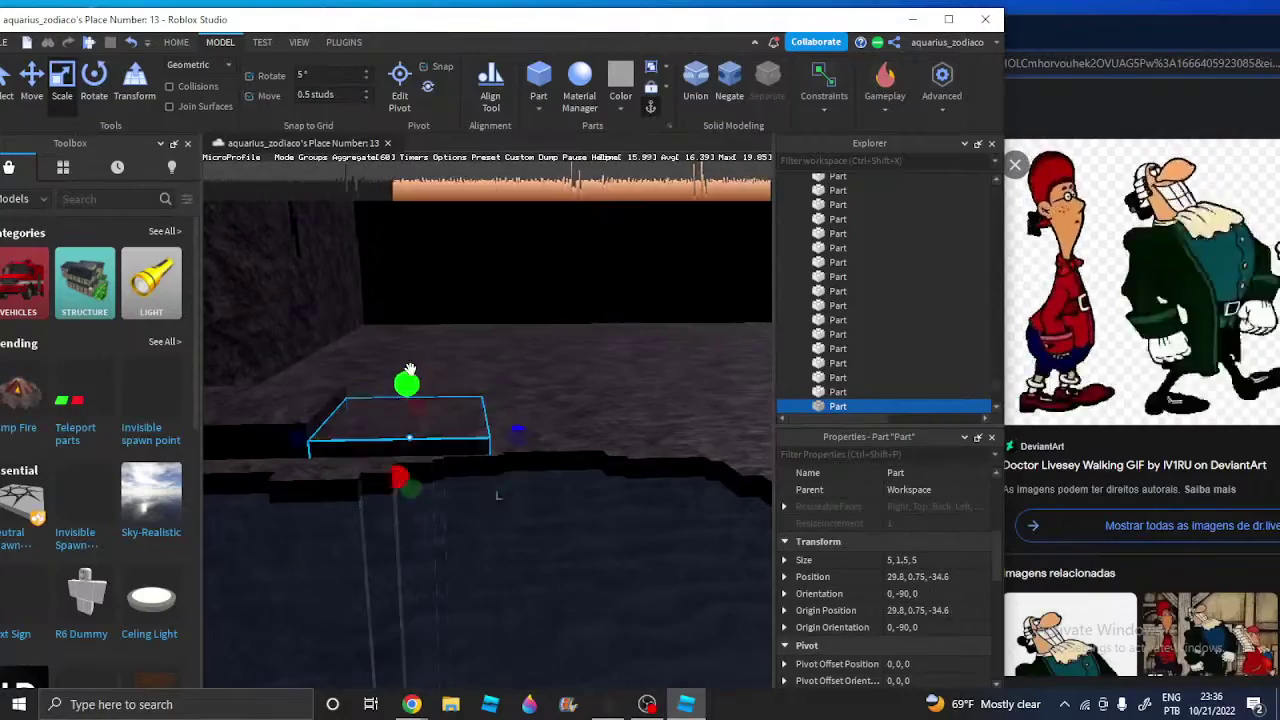
key("a")
key("s")
Duplicate the corner slab, place the copy behind it along the wall, and scale it to 5, 2.5, 5 at 34.8, 1.25, -29.6
left_click(456, 384)
left_click(458, 431)
key("w")
key("d")
right_click_drag(568, 399, 510, 404)
left_click(34, 94)
left_click_drag(328, 320, 466, 271)
key("a")
key("s")
left_click(64, 96)
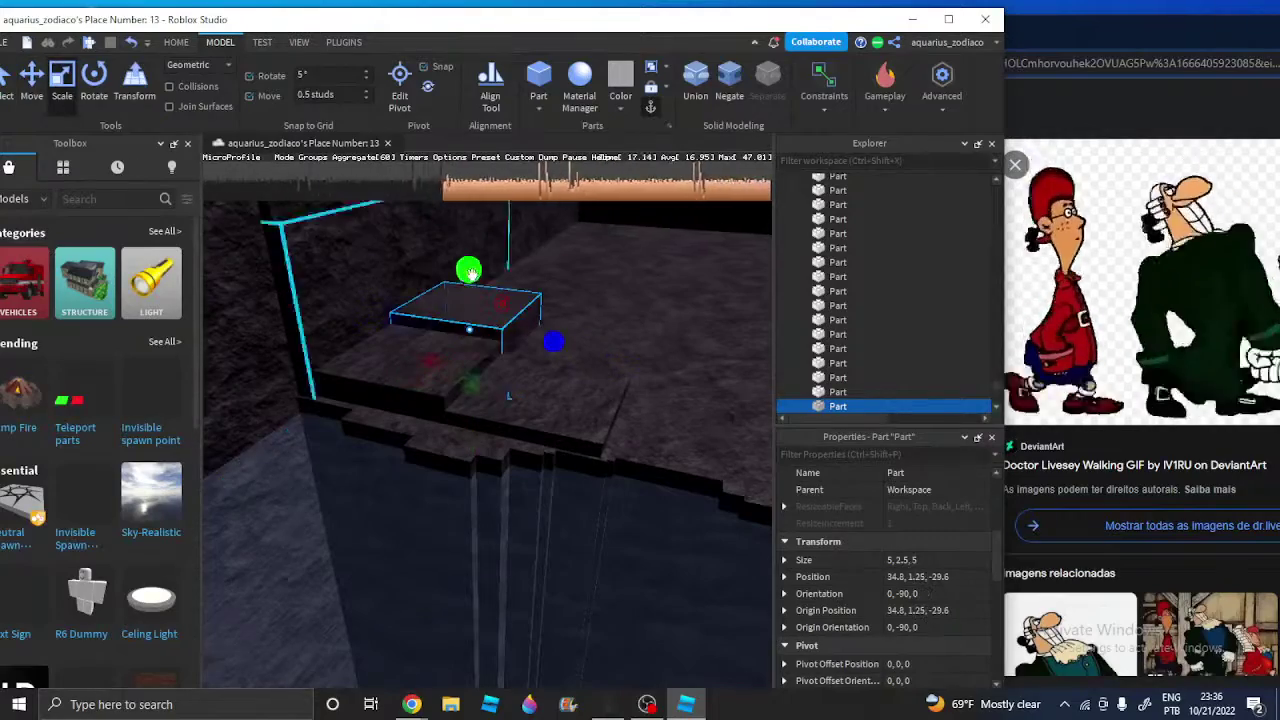
Duplicate the rear wall slab, move the copy away from the wall to 24.8, 1.25, -29.6, and scale its height to 3.5 studs
scroll(476, 463, "up", 3)
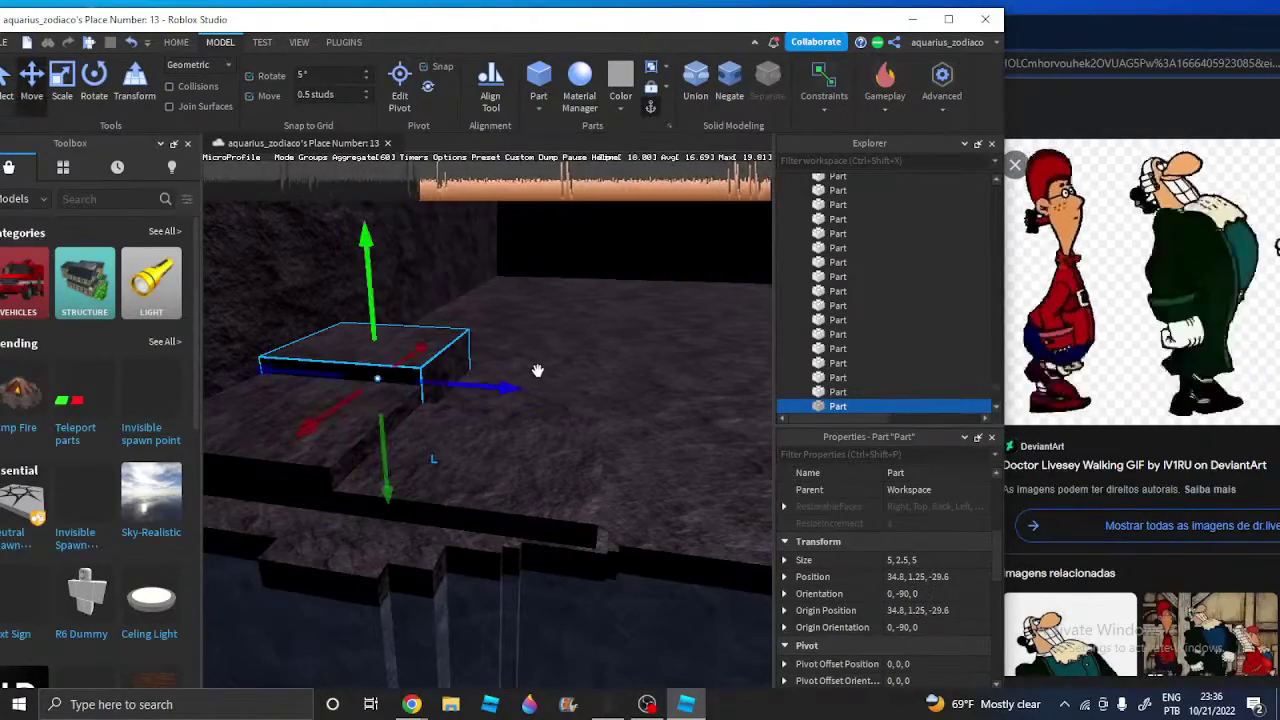
left_click_drag(508, 387, 651, 420)
key("d")
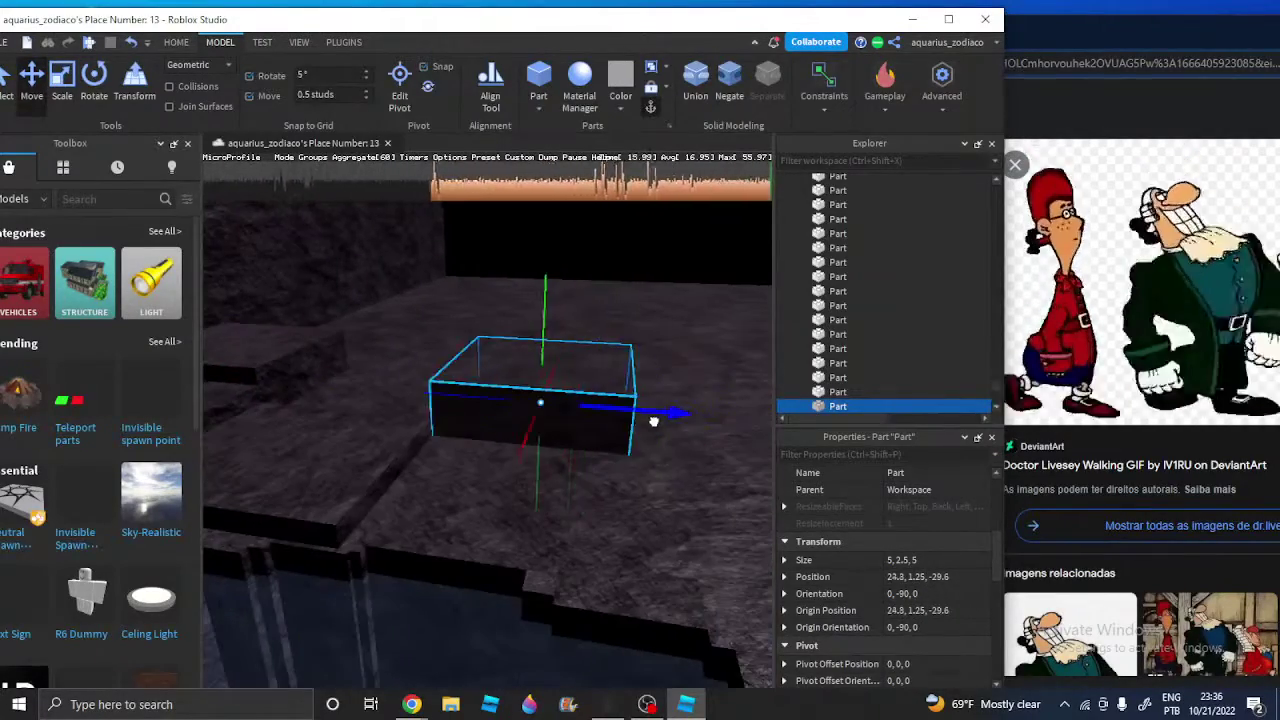
key("s")
left_click(62, 80)
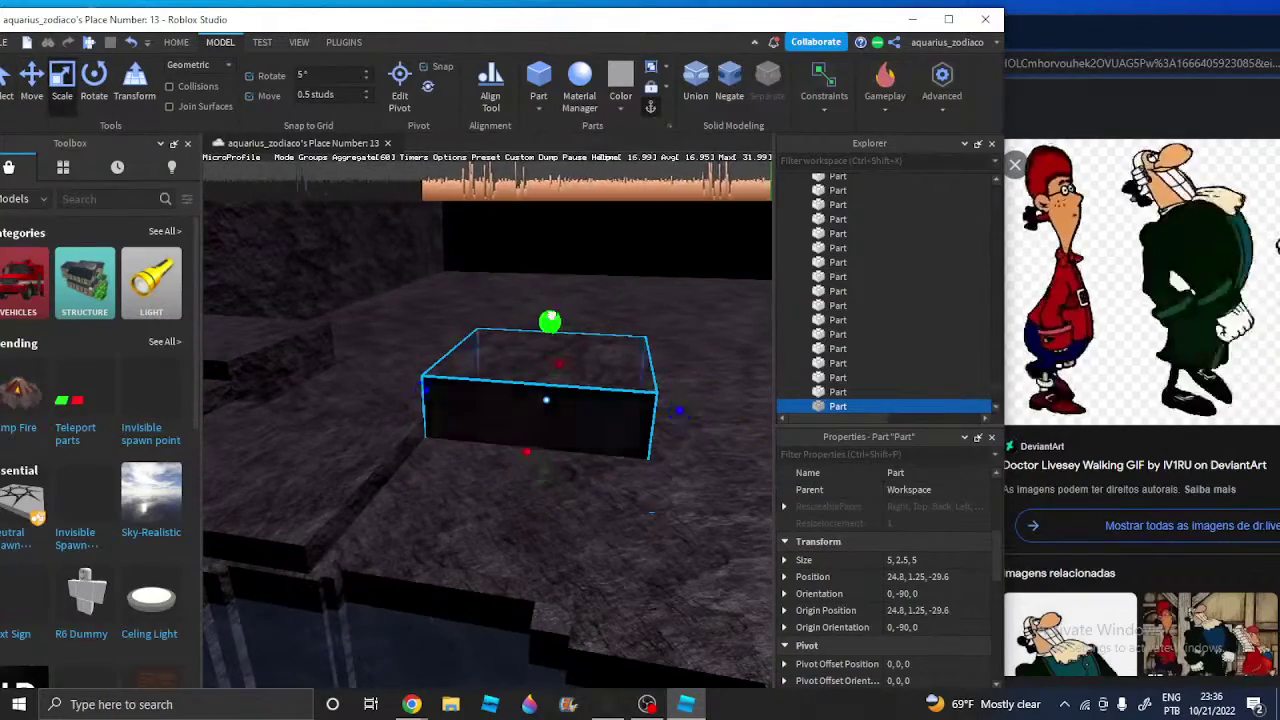
Duplicate the 1.5-stud-high slab and move the copy back into the gap beside the tall block, to 29.8, 0.75, -29.6
left_click(420, 427)
left_click(42, 80)
right_click_drag(340, 249, 340, 249)
key("f")
key("ctrl+d")
left_click_drag(588, 386, 528, 417)
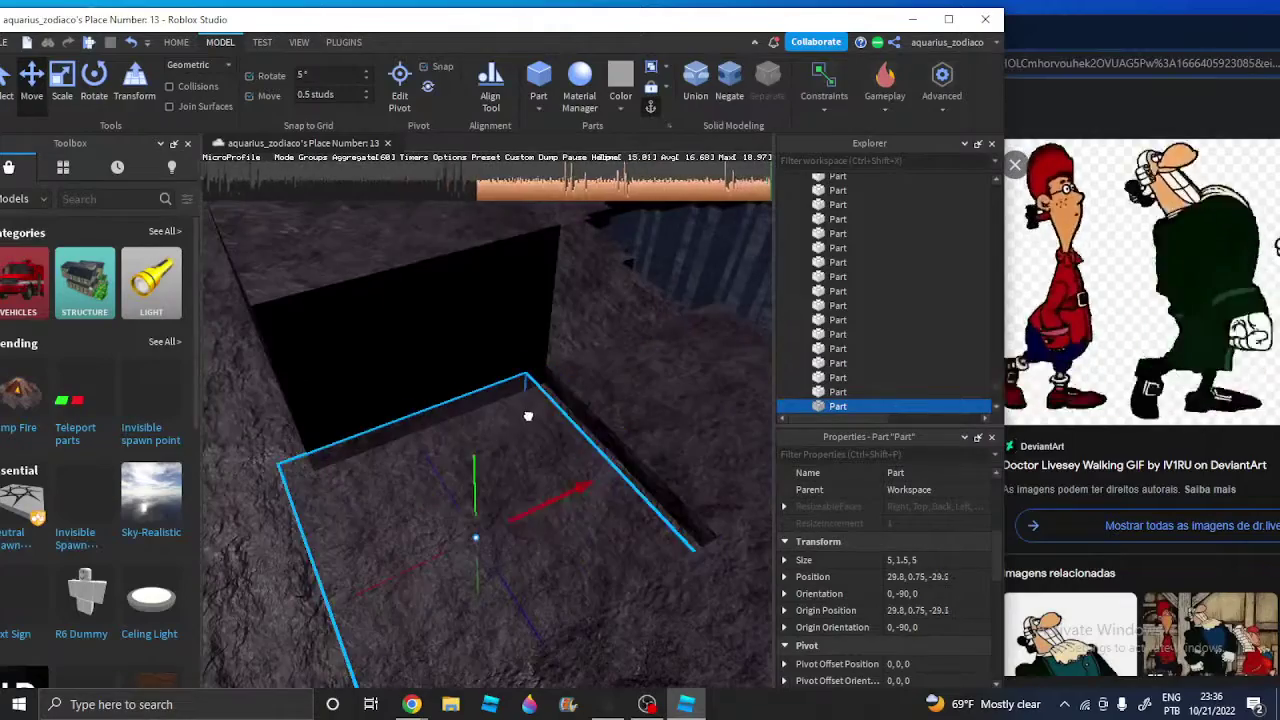
right_click_drag(528, 417, 523, 400)
Nest one of the slab parts under another Part in the workspace hierarchy
left_click(62, 80)
left_click(878, 377)
left_click_drag(881, 358, 856, 320)
right_click_drag(629, 331, 634, 371)
Make the rear middle slab slightly taller, and reduce the height of the tall end block beside it
left_click(613, 470)
left_click(611, 474)
right_click_drag(611, 474, 511, 414)
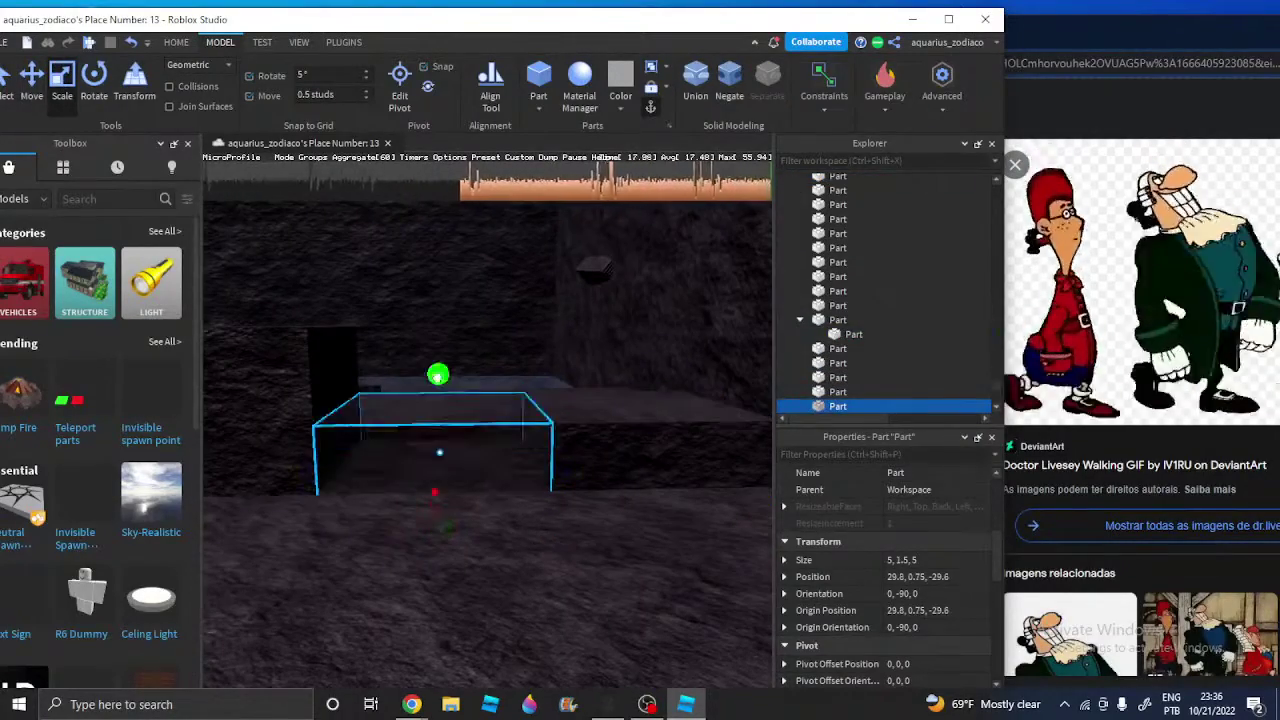
key("s")
key("w")
right_click_drag(569, 348, 569, 348)
left_click(511, 387)
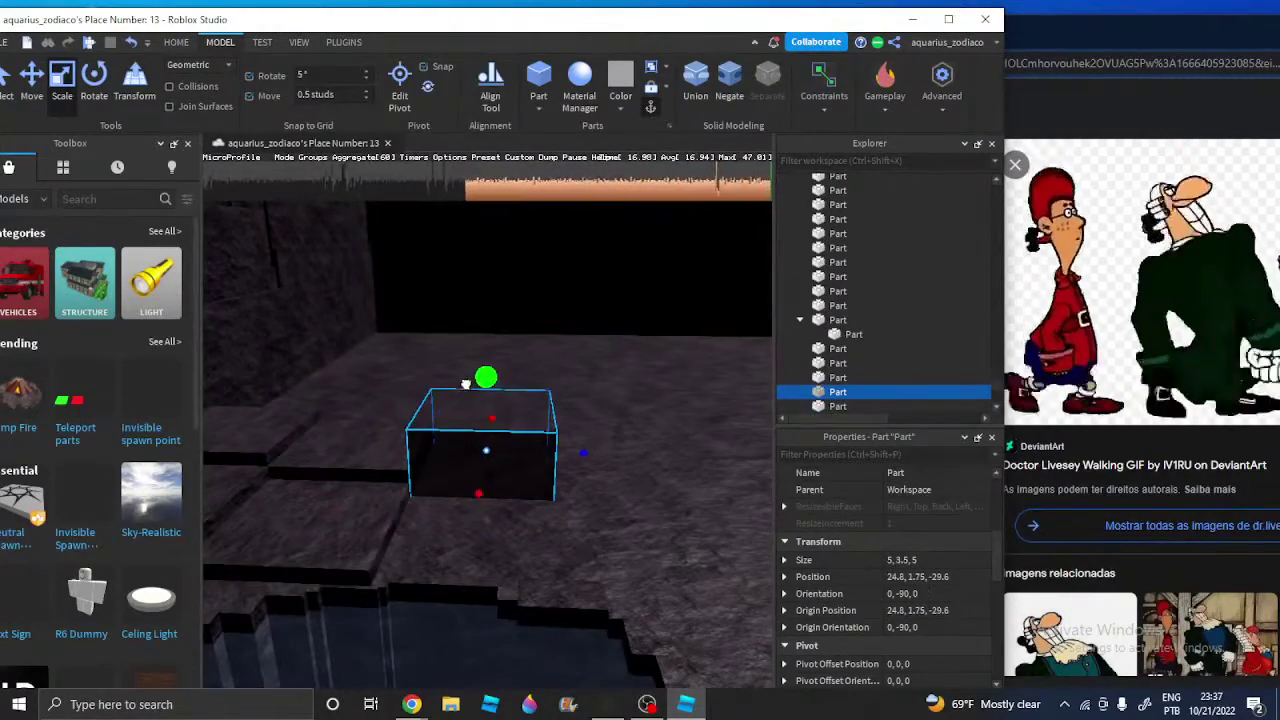
right_click_drag(461, 395, 461, 420)
Duplicate the front middle slab and move the copy along the hole edge to 24.8, 0.75, -34.6
left_click(457, 487)
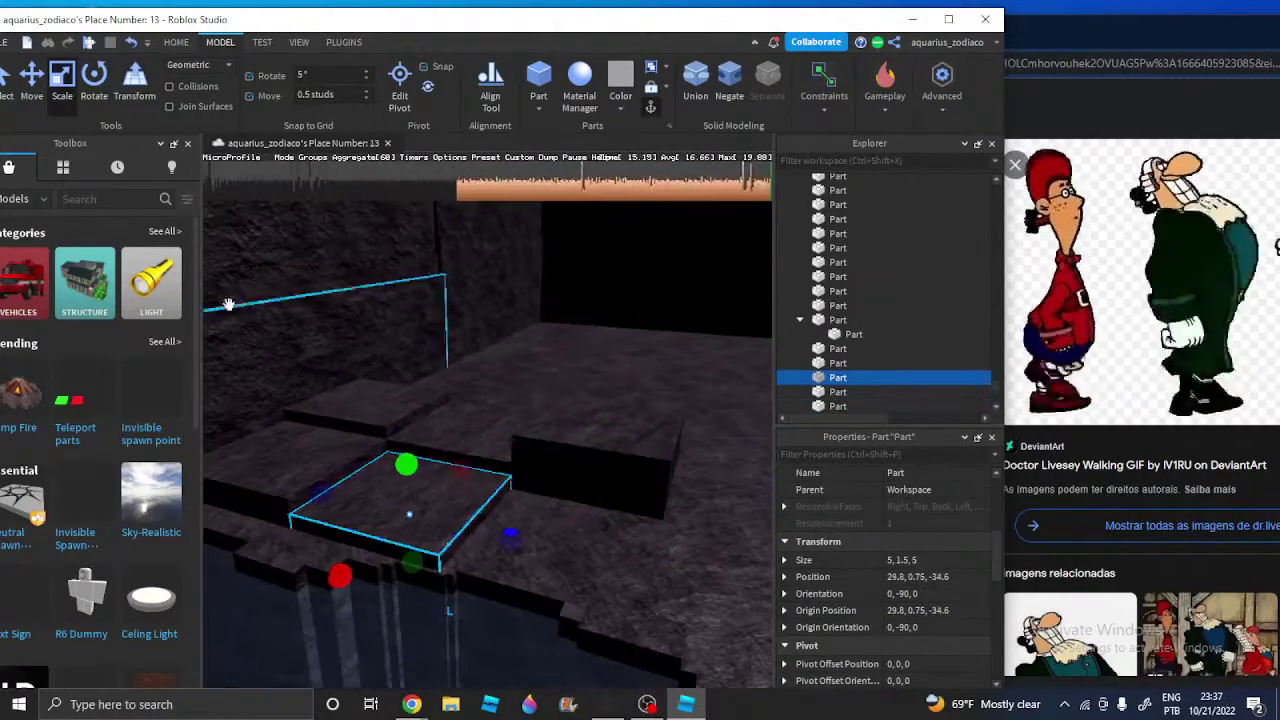
key("ctrl+2")
left_click_drag(499, 535, 641, 556)
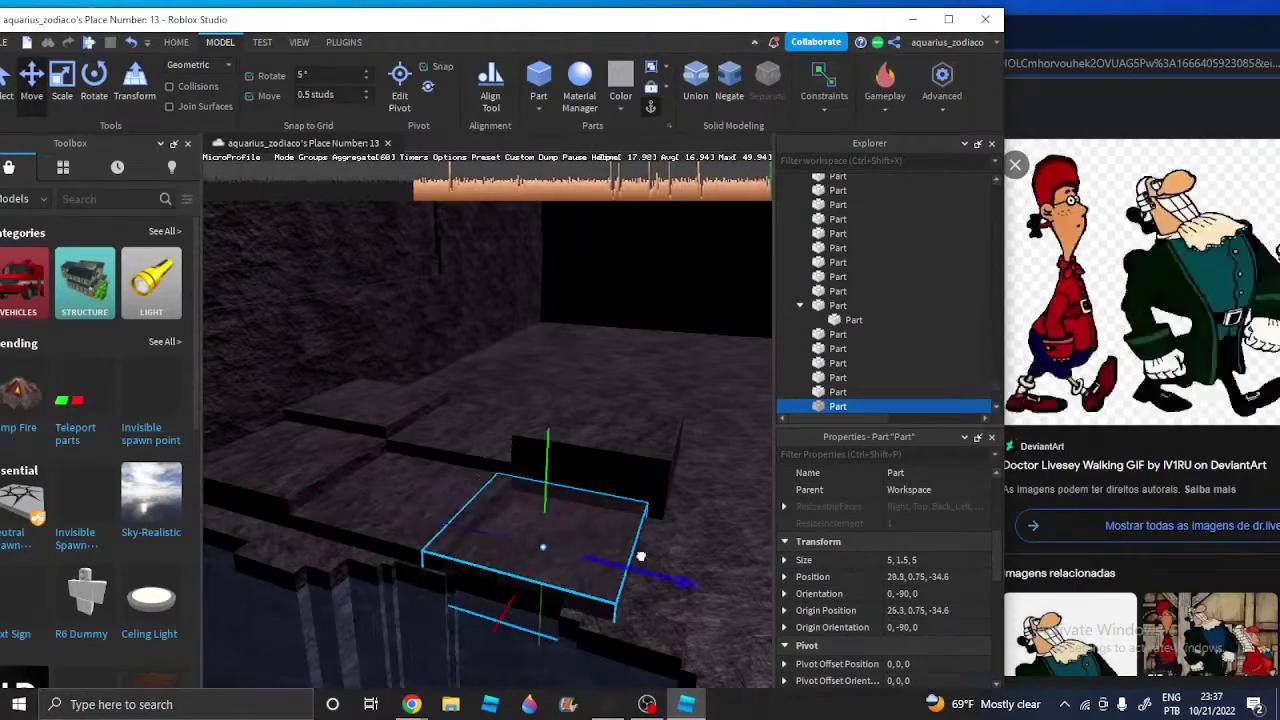
key("w")
key("d")
Raise the height of the newly copied slab at the hole's edge slightly
left_click(60, 88)
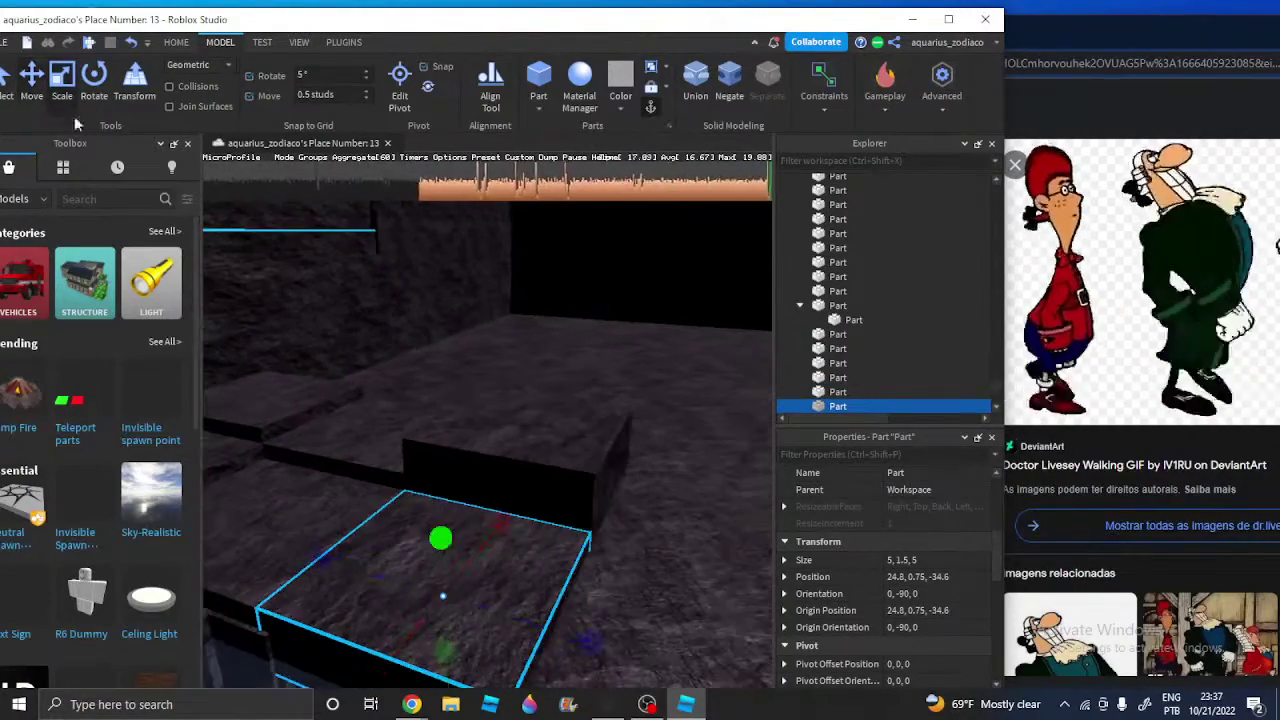
key("s")
left_click_drag(397, 631, 382, 645)
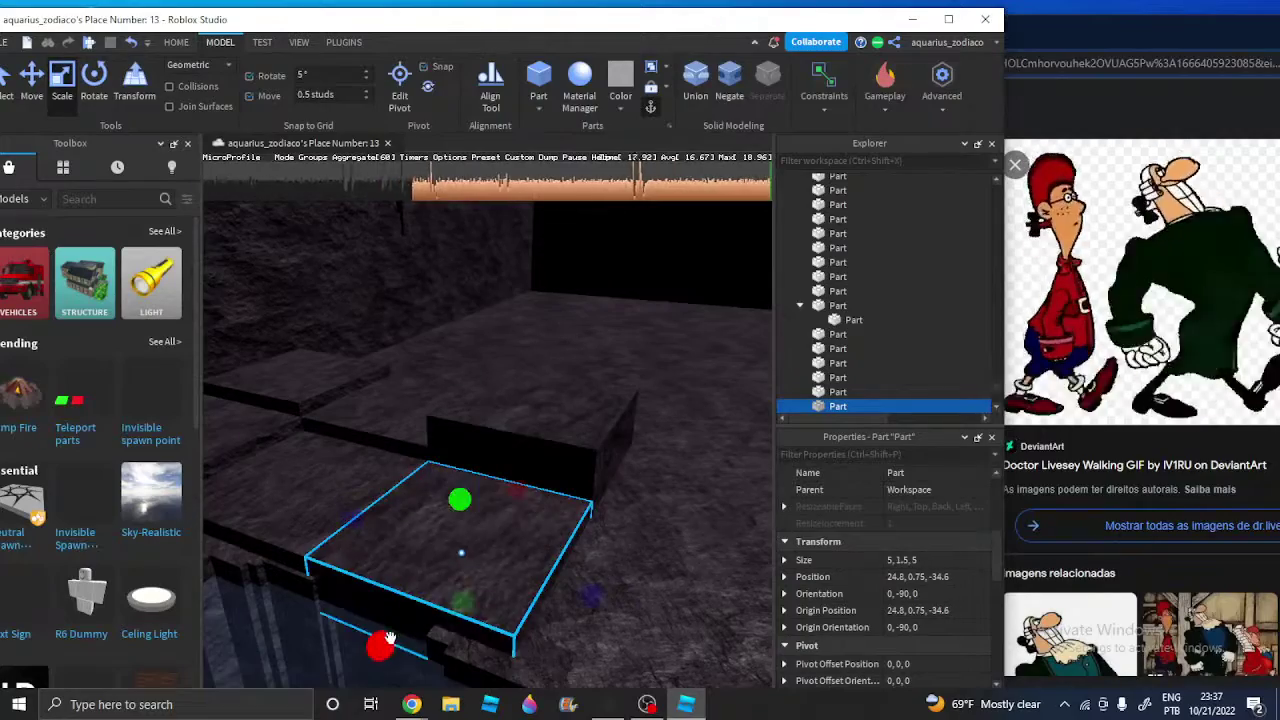
key("s")
right_click_drag(460, 468, 463, 470)
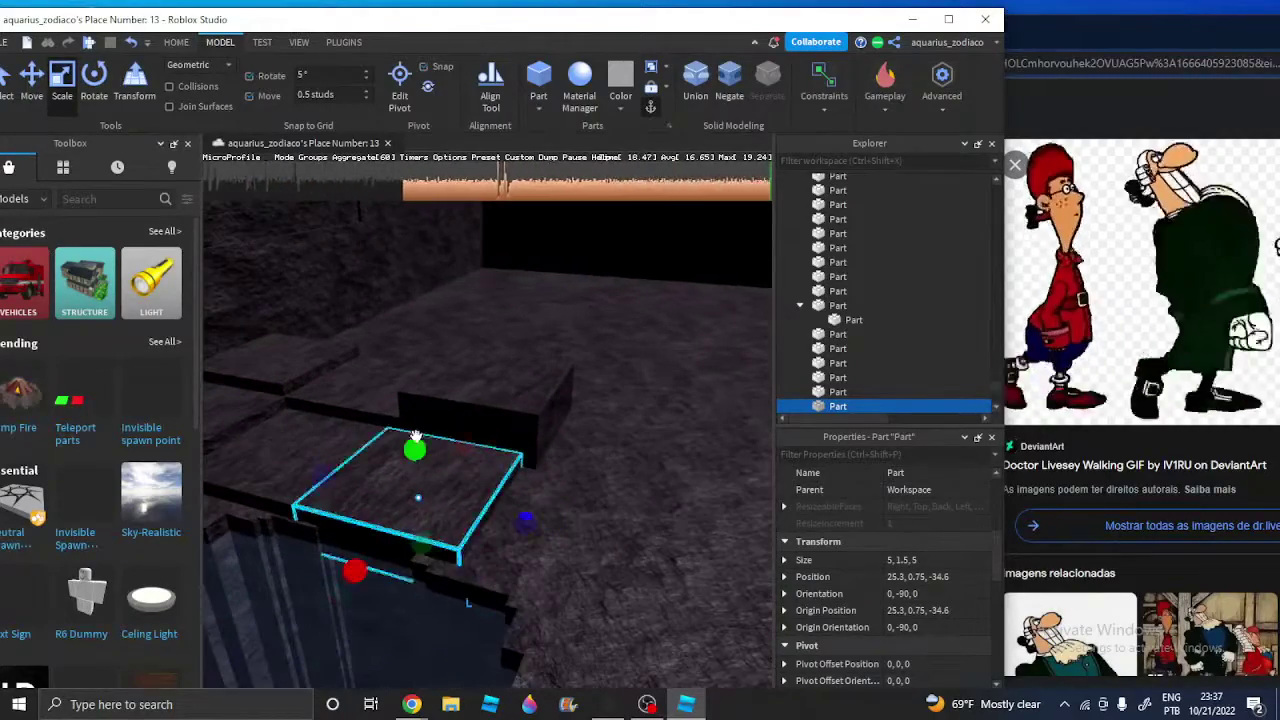
key("s")
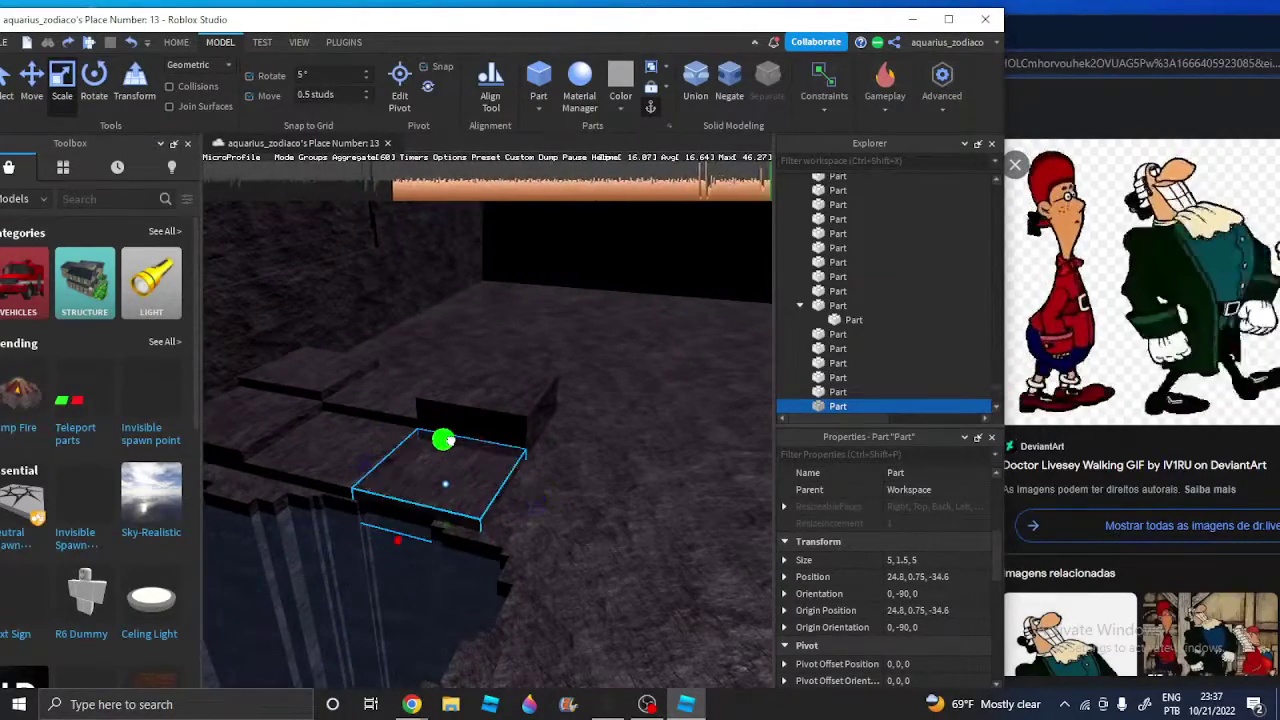
key("a")
Select the six stepped floor slabs beside the hole together and set the movement snapping to 1 stud
left_click(546, 456, "ctrl")
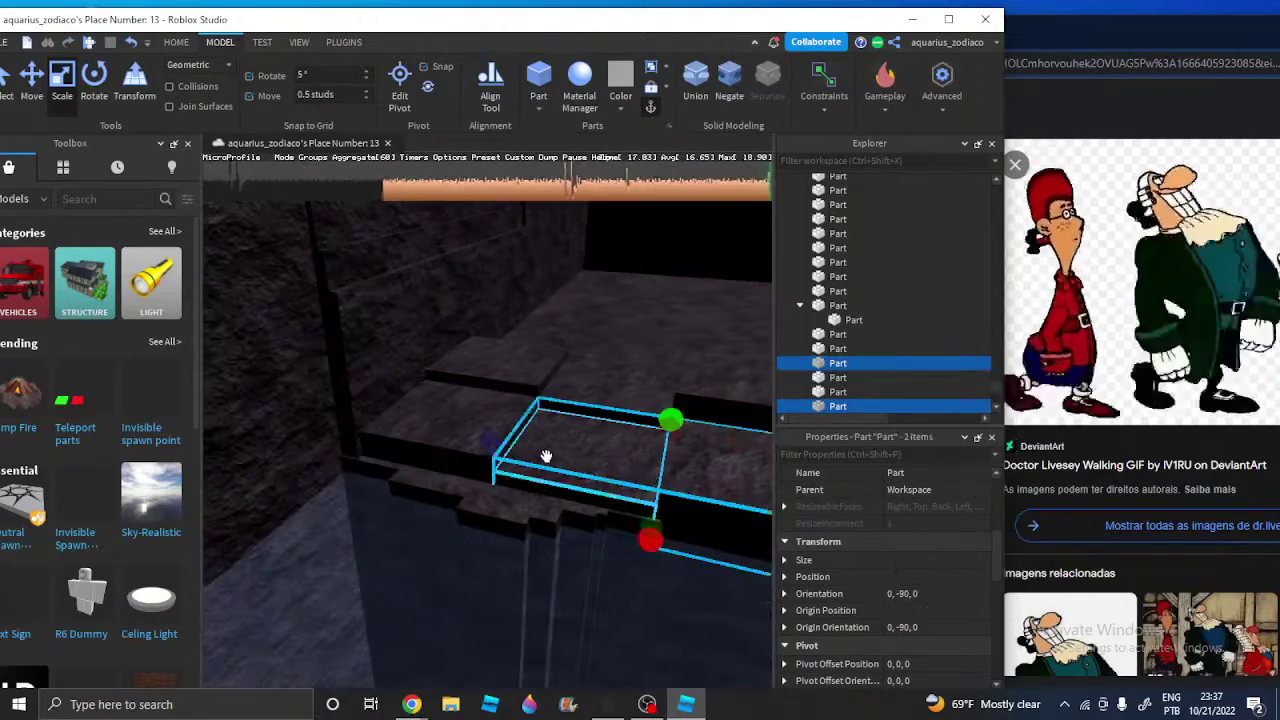
left_click(506, 377, "ctrl")
right_click_drag(506, 377, 481, 422)
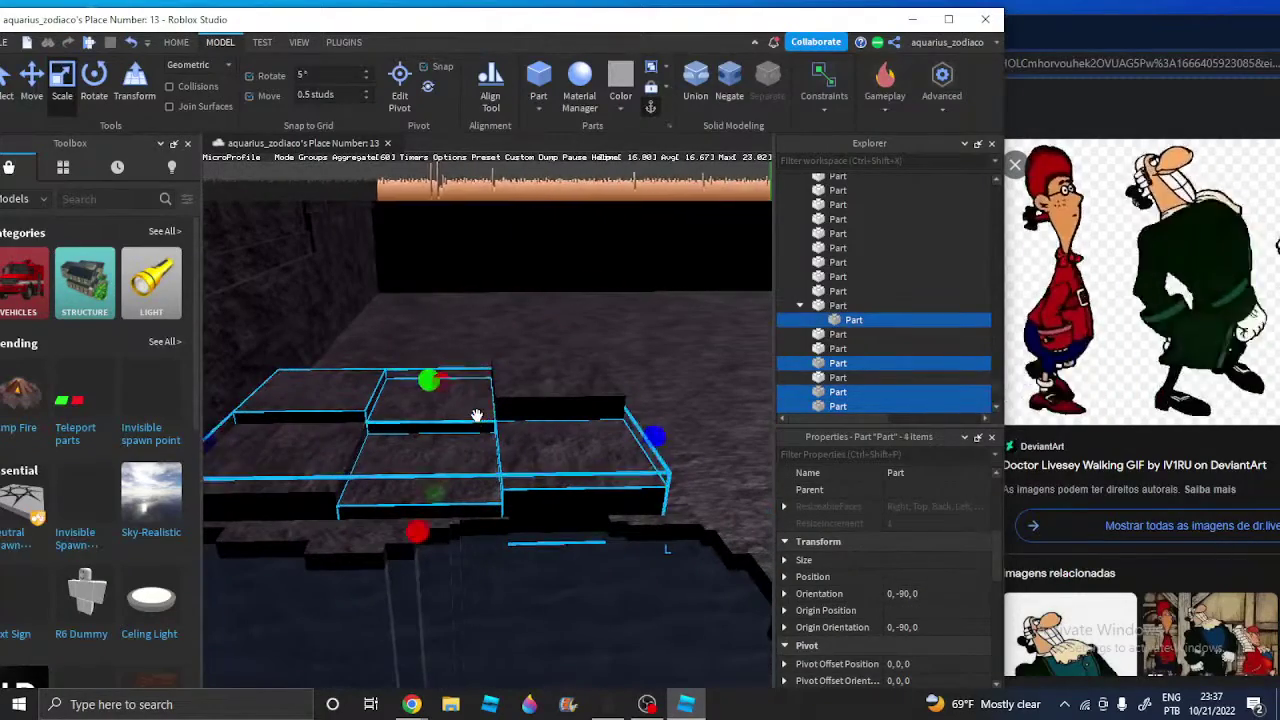
left_click(530, 402, "ctrl")
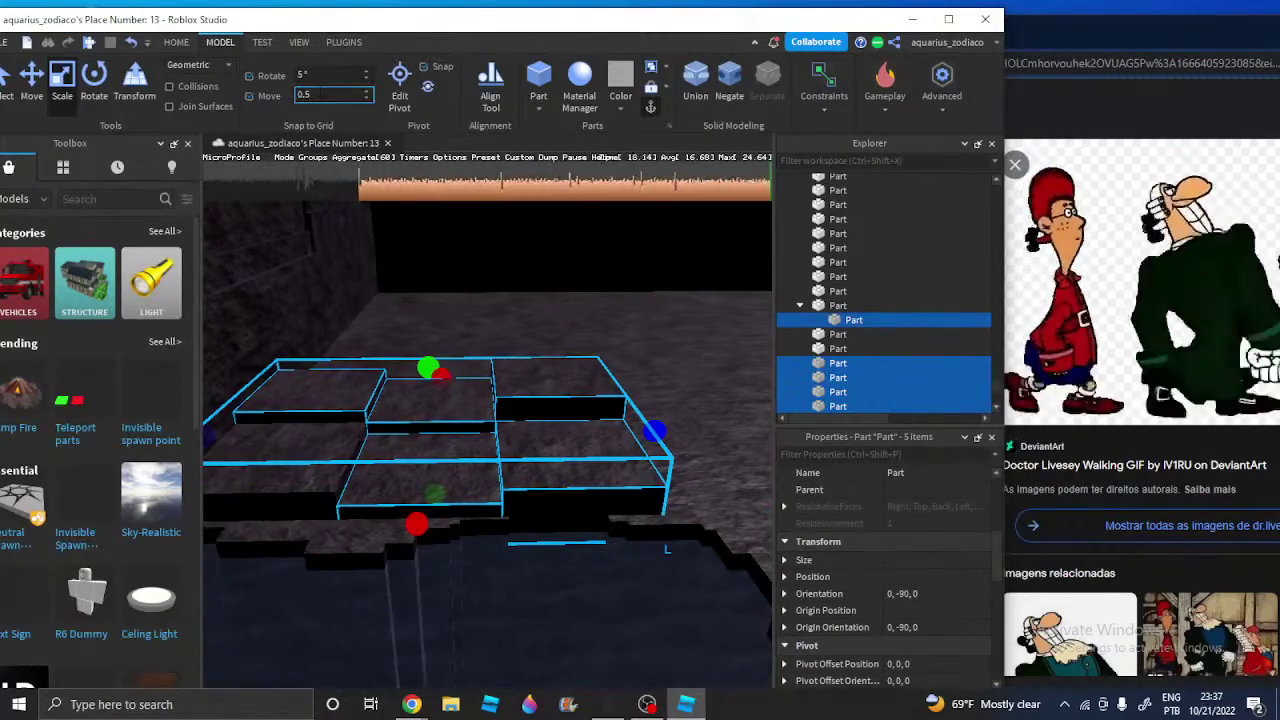
left_click(38, 105)
key("d")
right_click_drag(740, 454, 429, 425)
left_click_drag(429, 423, 398, 442)
scroll(433, 416, "down", 1)
left_click(343, 390, "ctrl")
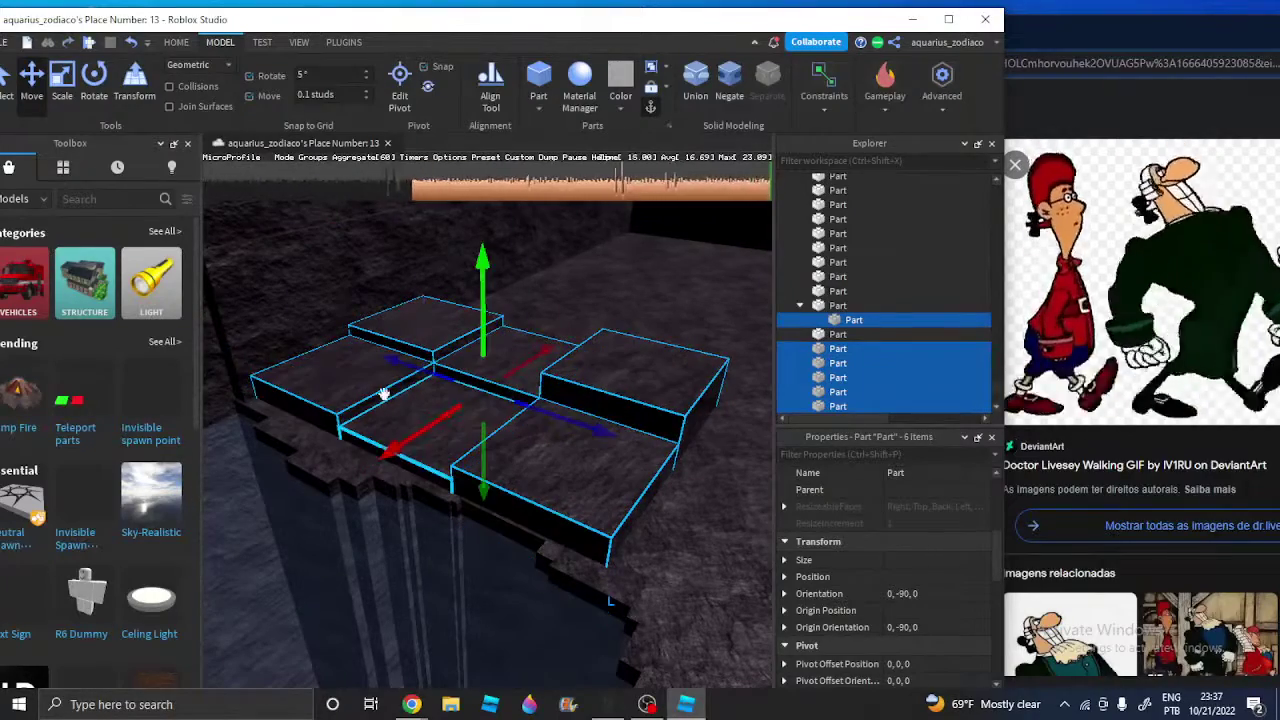
scroll(370, 480, "up", 10)
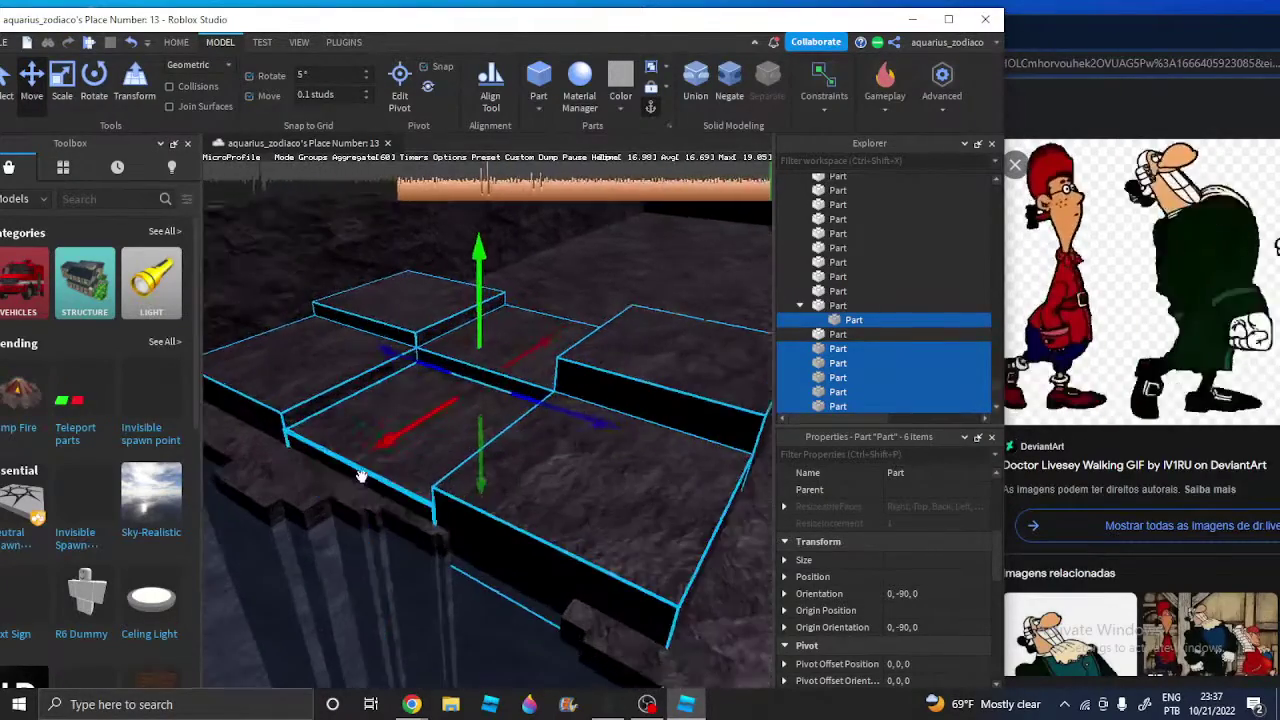
scroll(375, 494, "down", 8)
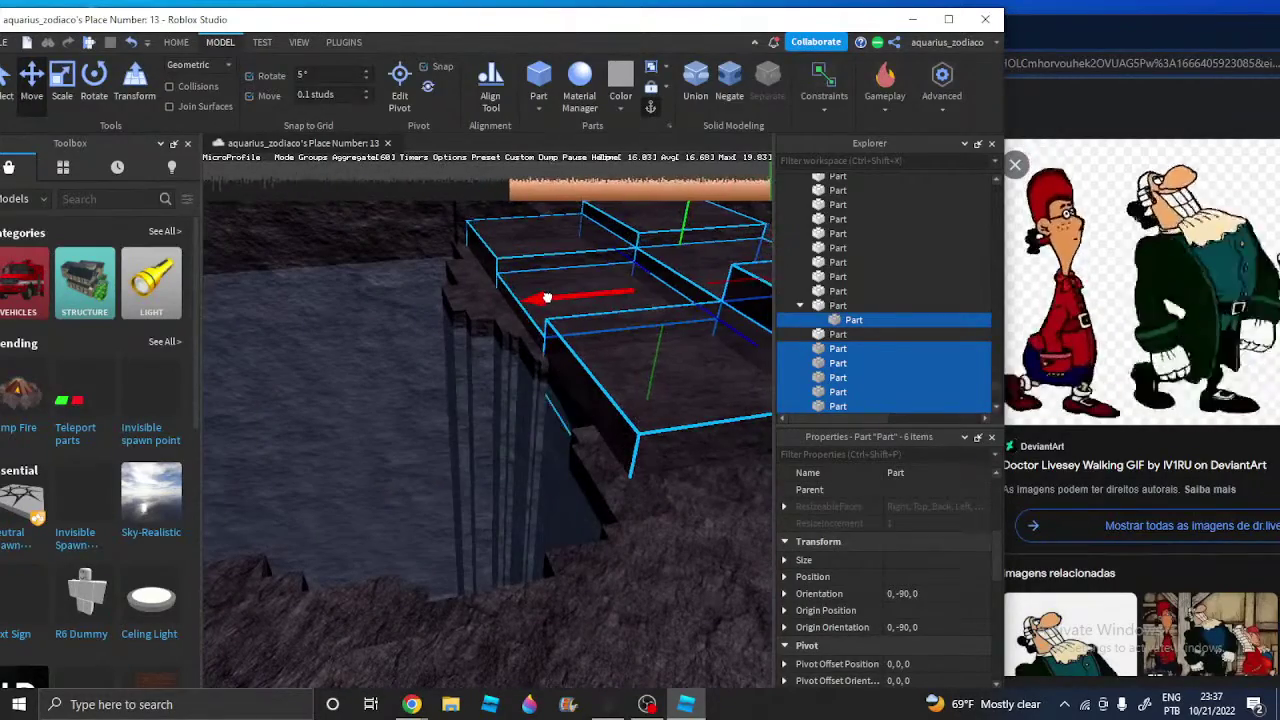
right_click_drag(550, 298, 299, 190)
right_click_drag(472, 289, 457, 303)
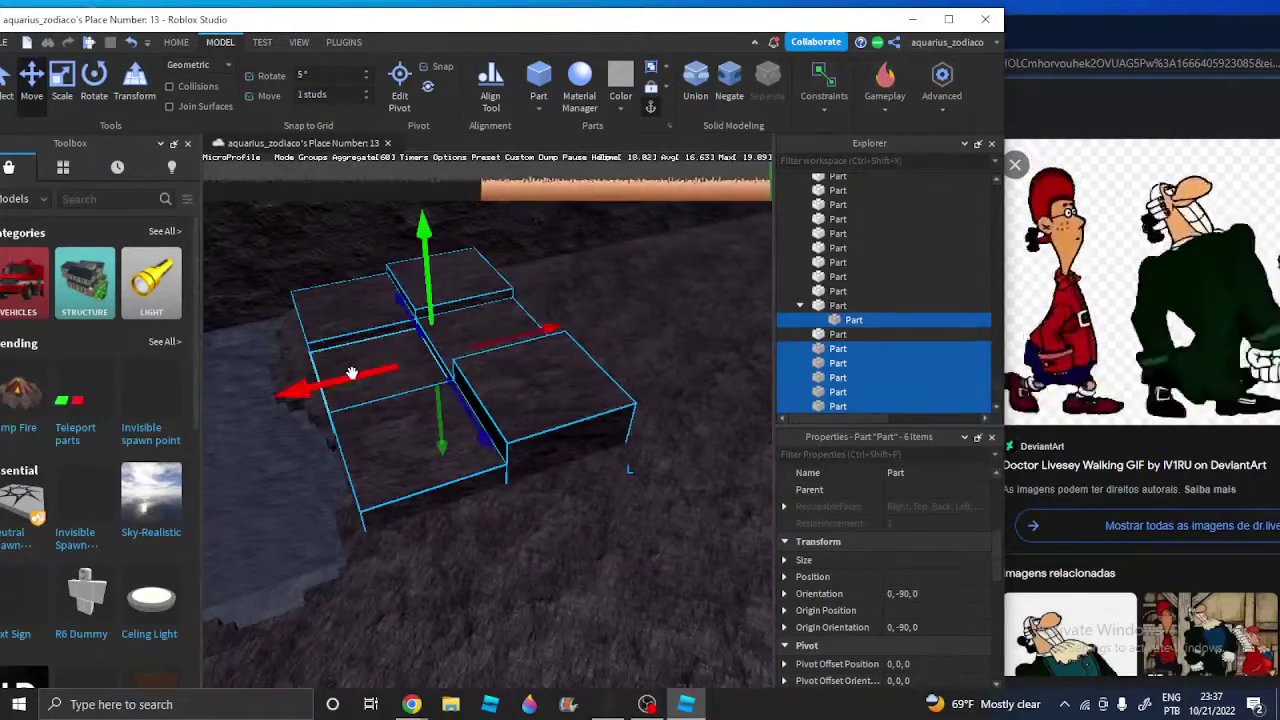
Duplicate the six selected slabs, move the copies away from the hole behind the originals, and rotate them to orientation 0, 90, 0
key("ctrl+d")
left_click_drag(352, 373, 464, 345)
right_click_drag(431, 347, 431, 347)
key("s")
key("s")
right_click_drag(512, 446, 490, 449)
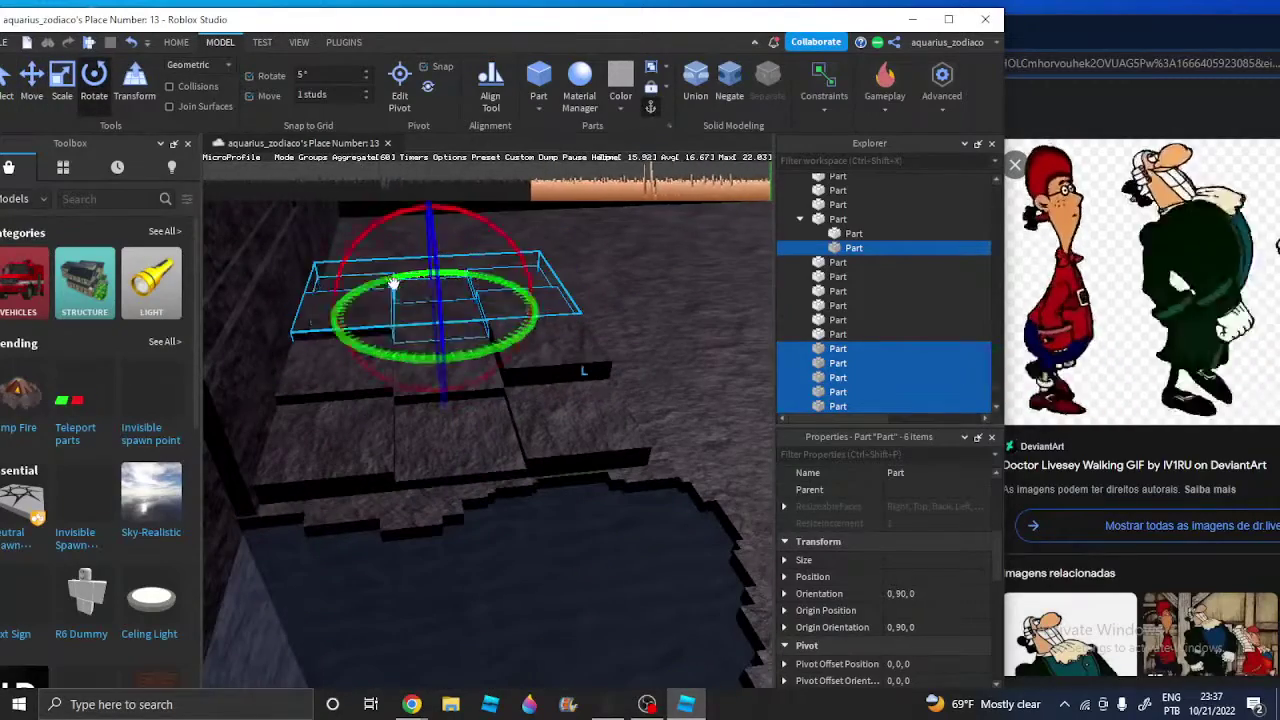
left_click(565, 532)
Set the snapping to 0.5 studs and raise the copied slab at X 24.8, Z -24.3 to a height of 3.5 studs
right_click_drag(565, 532, 579, 476)
key("w")
left_click(342, 432)
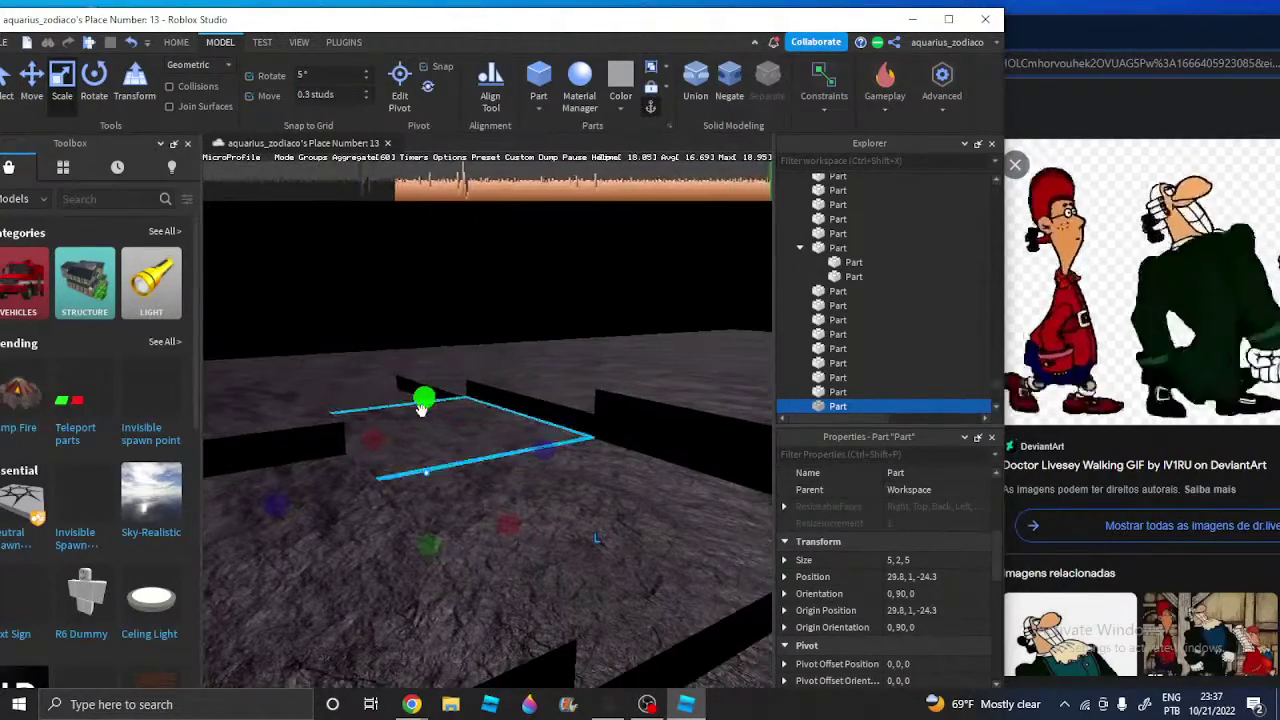
key("w")
right_click_drag(433, 369, 451, 373)
left_click(451, 373)
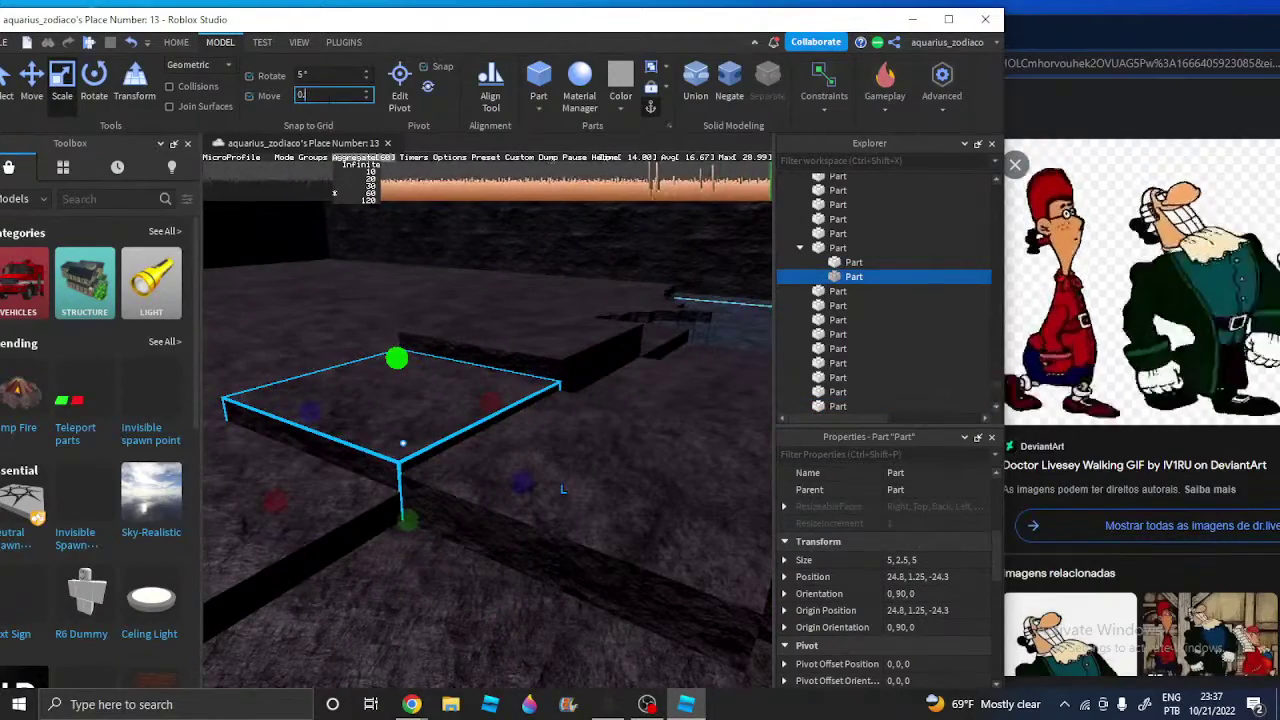
key("Return")
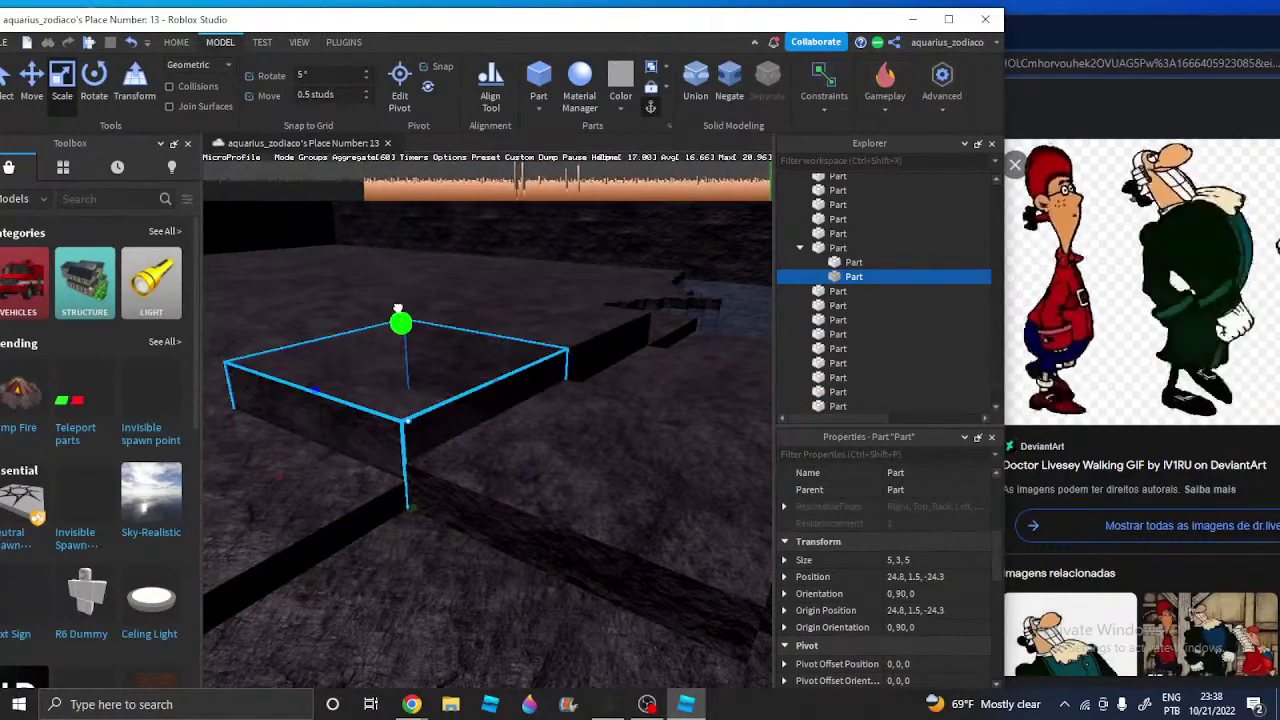
right_click_drag(478, 341, 478, 341)
left_click(566, 466)
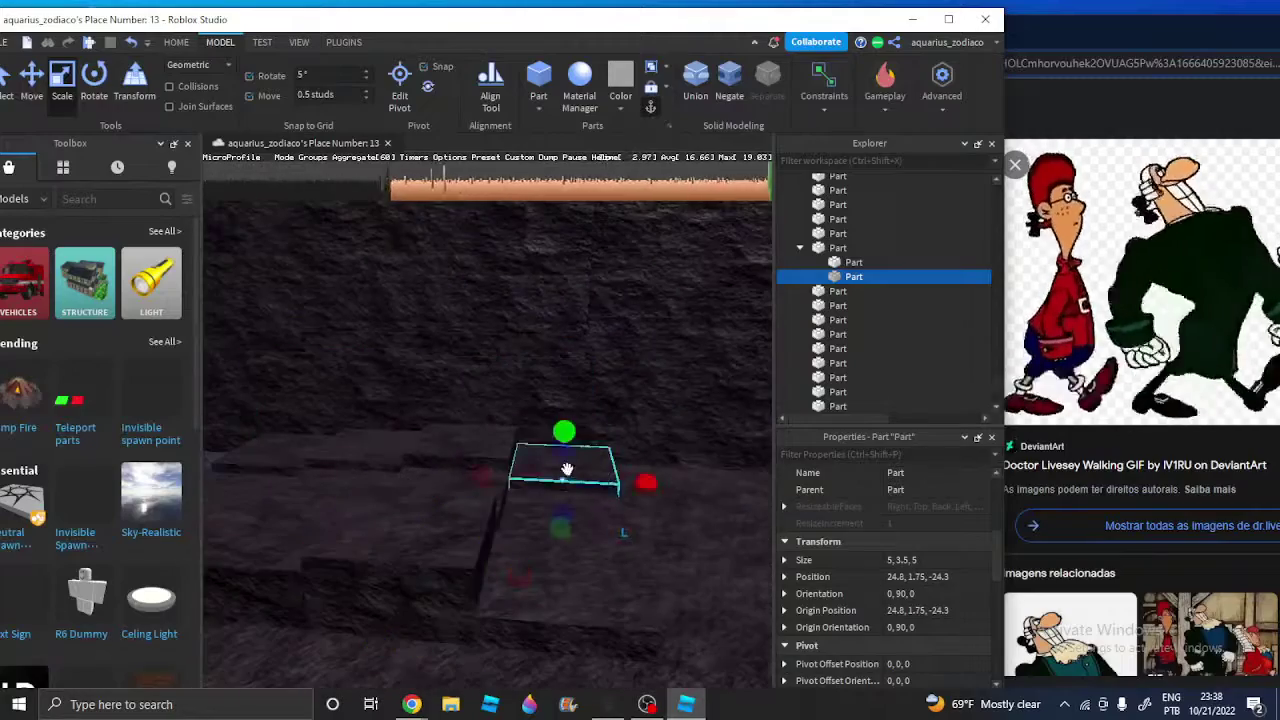
Size the copied slab at X 29.8, Z -19.3 to 2 studs high and the one at X 24.8 to 3 studs high
key("w")
right_click_drag(554, 449, 469, 526)
key("s")
key("w")
left_click(489, 537)
key("s")
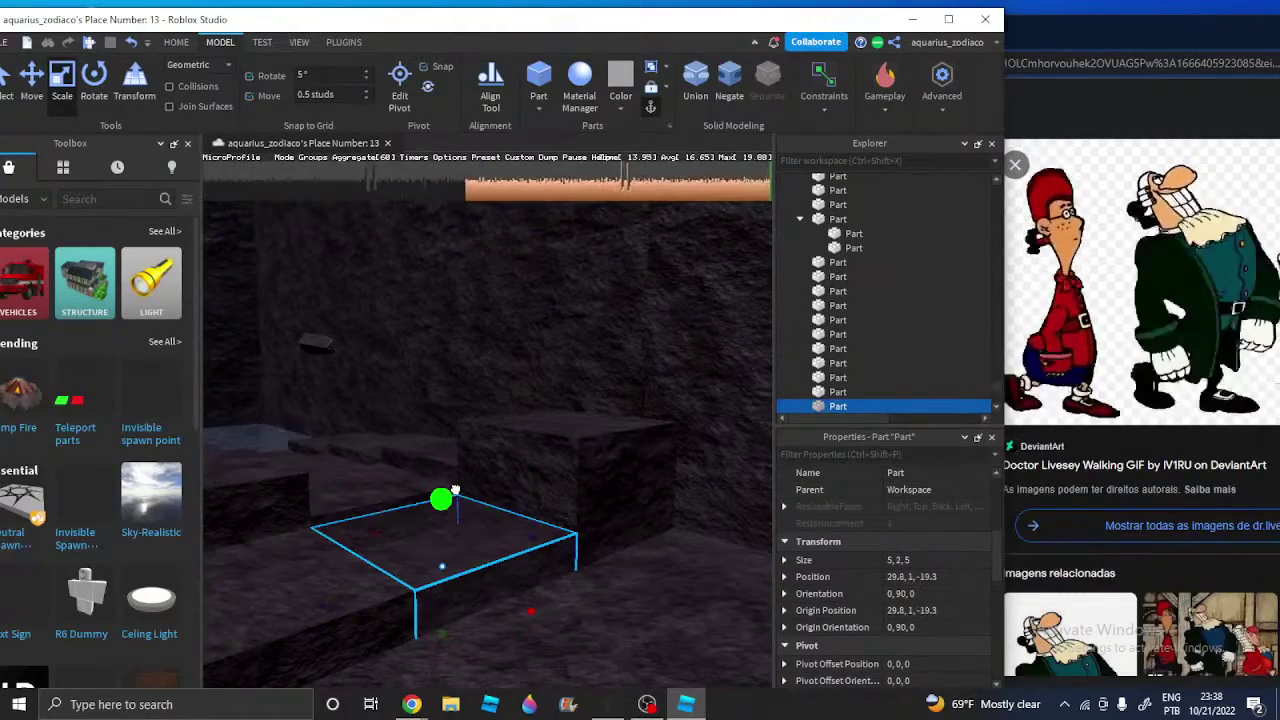
scroll(434, 514, "down", 1)
left_click(409, 537)
scroll(368, 518, "down", 1)
left_click_drag(352, 455, 353, 436)
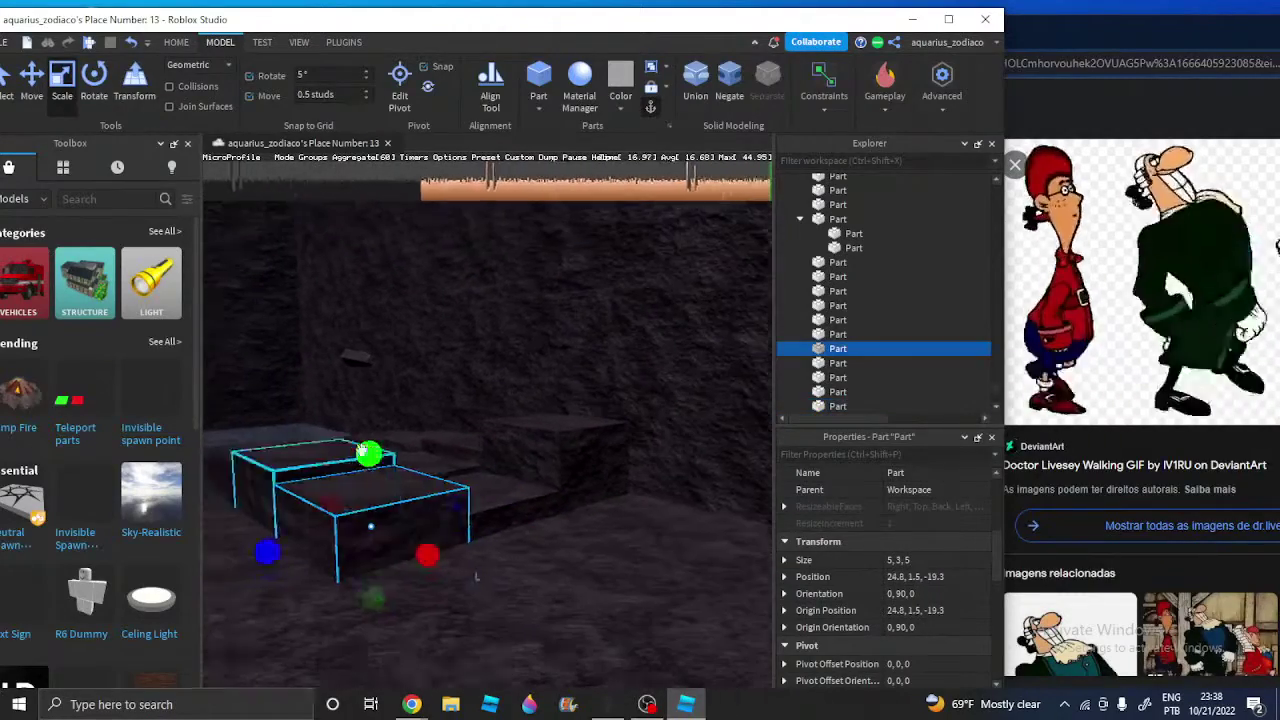
Duplicate the 3-stud-high slab, move the copy to X 19.8, Z -19.3, and reduce its height to 2.5 studs
key("w")
right_click_drag(449, 449, 452, 449)
key("s")
key("w")
key("s")
left_click(31, 80)
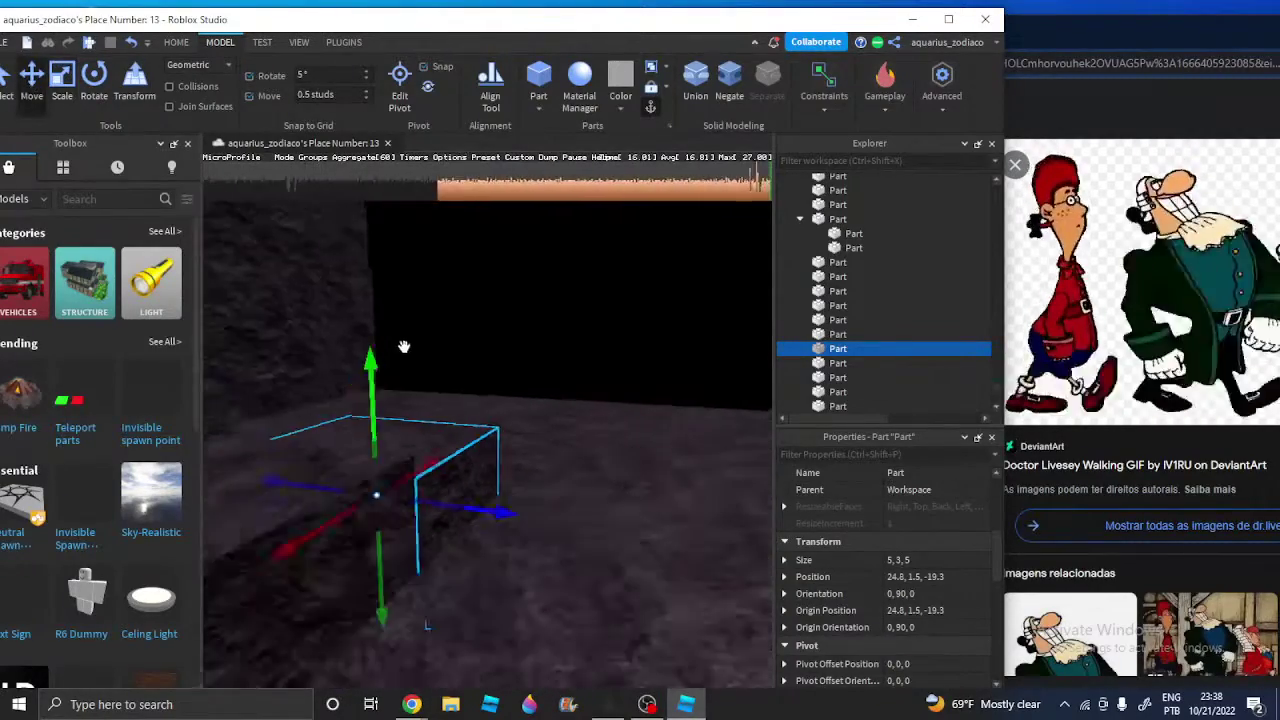
key("ctrl+d")
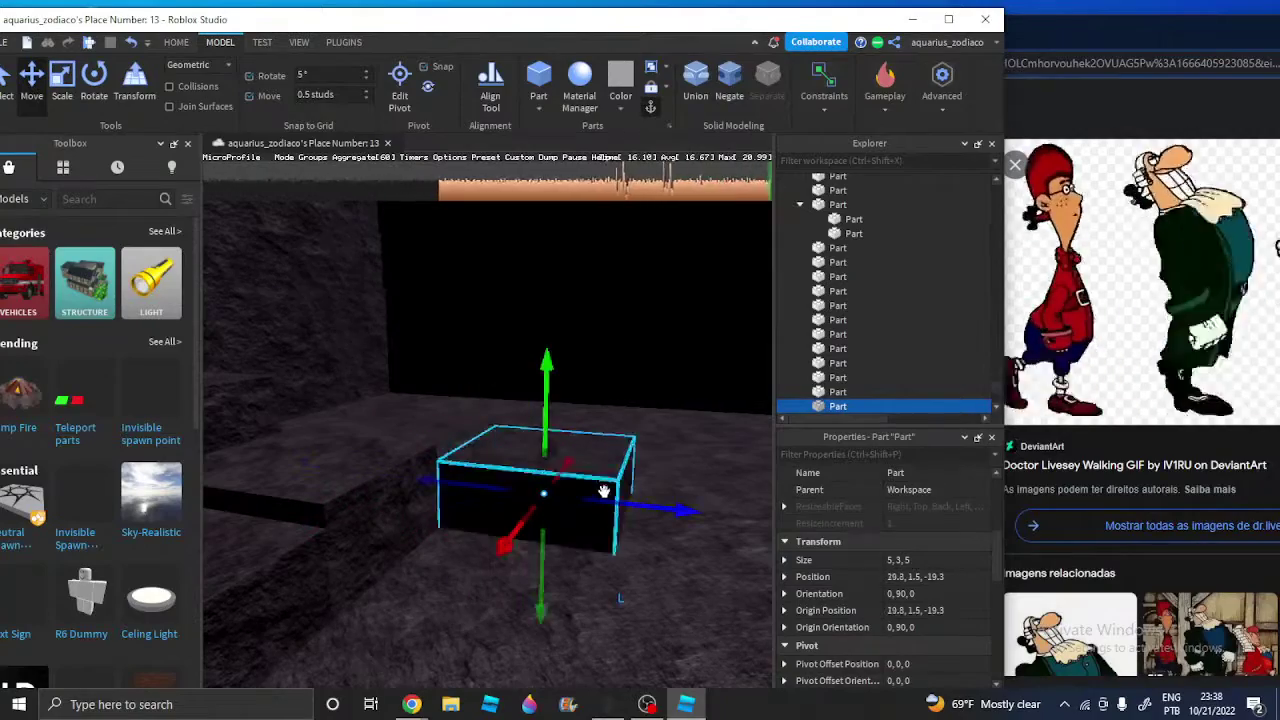
key("ctrl+3")
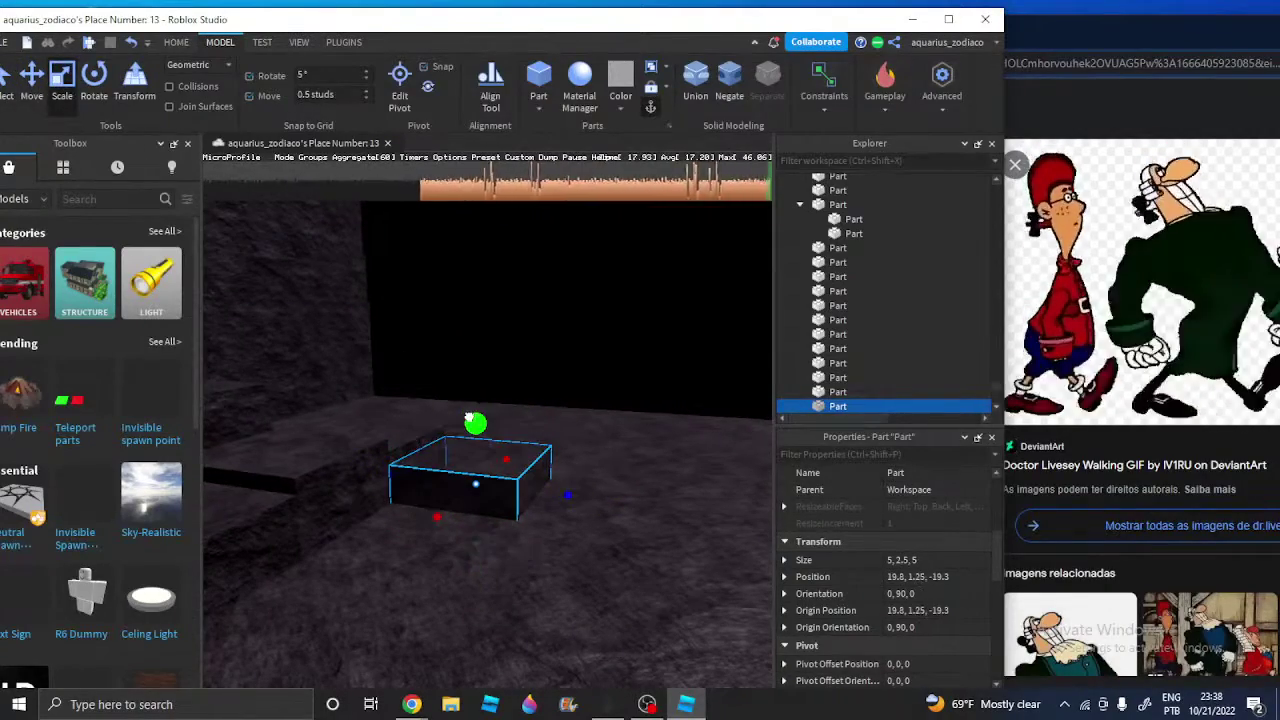
key("w")
Duplicate the 2.5-stud-high slab, move the copy to X 19.8, Z -24.3, and lower its height to 1.5 studs
left_click(31, 80)
key("d")
right_click_drag(649, 458, 671, 474)
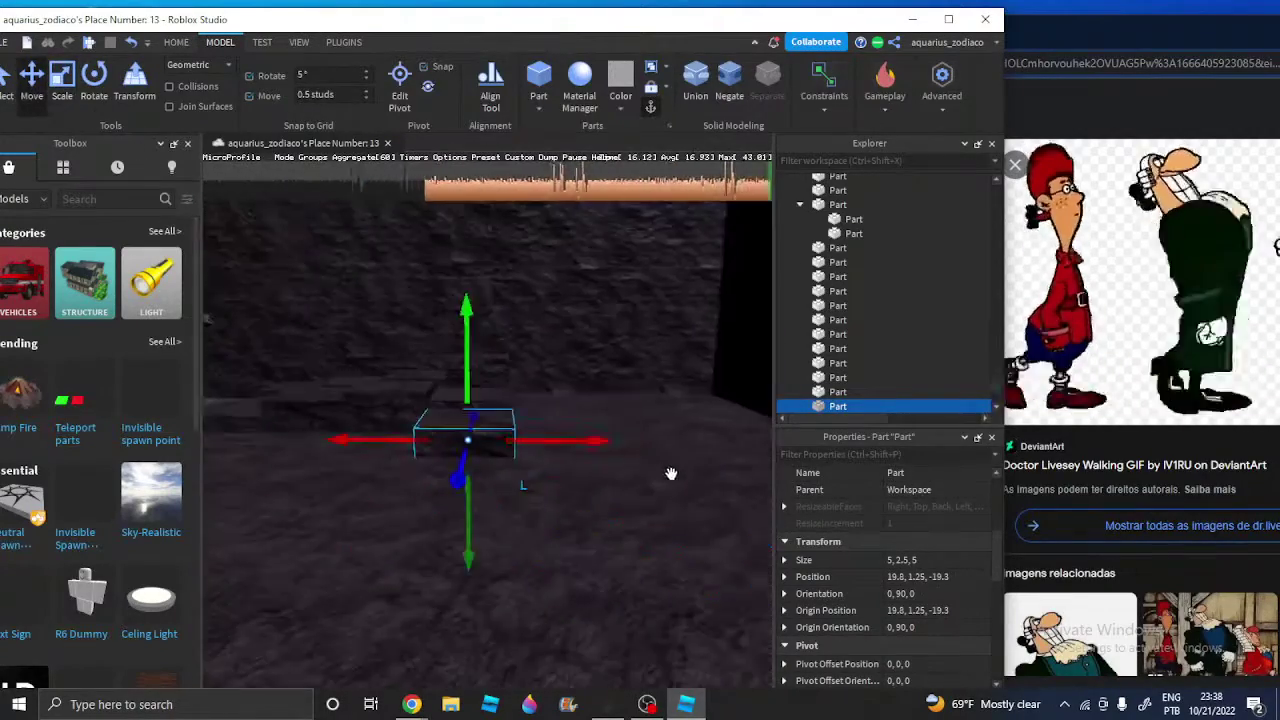
left_click_drag(494, 436, 503, 437)
key("a")
key("w")
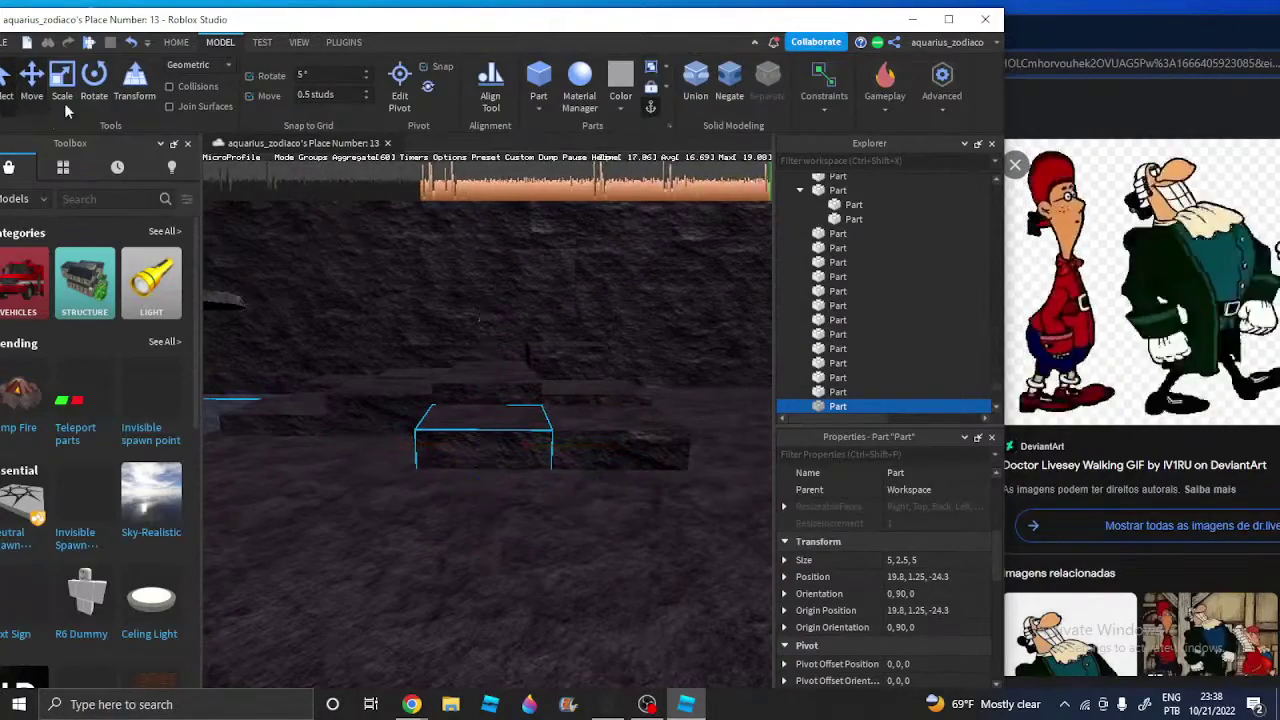
left_click(66, 103)
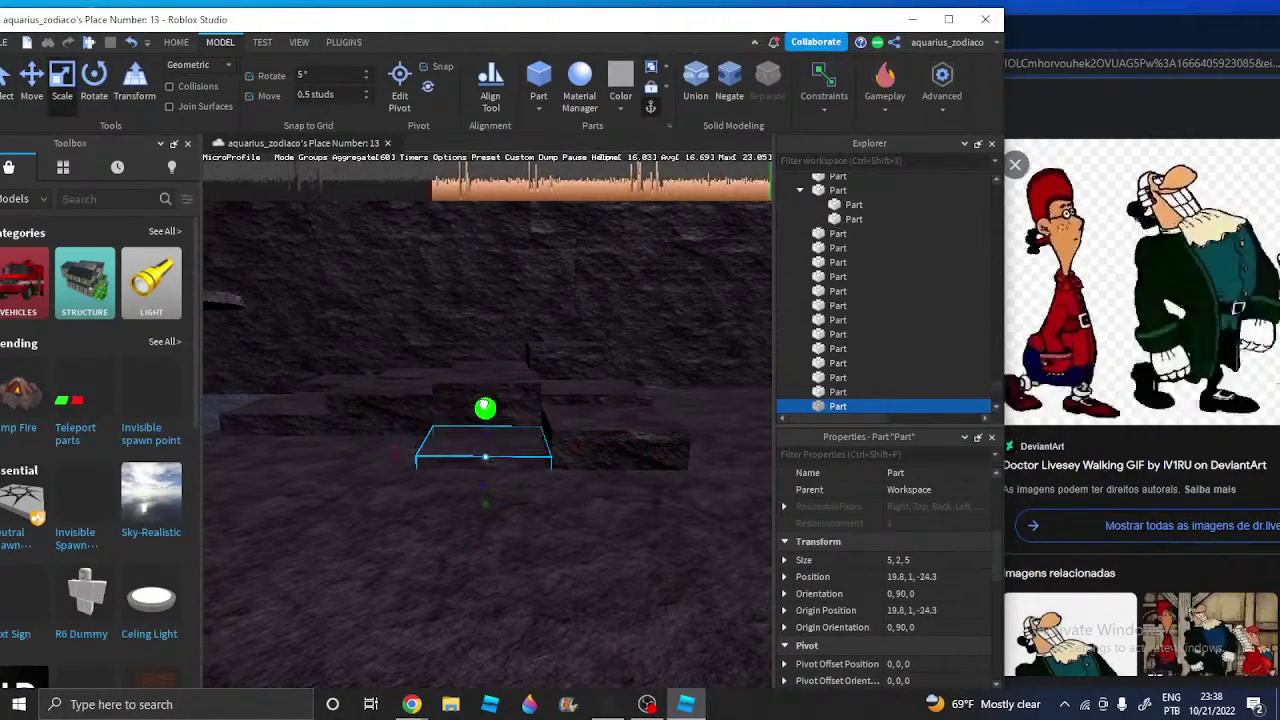
left_click_drag(484, 406, 485, 418)
Duplicate the 1.5-stud-high slab, move the copy to X 19.8, Z -29.3, and raise its height to 4 studs
key("w")
right_click_drag(489, 395, 520, 395)
key("s")
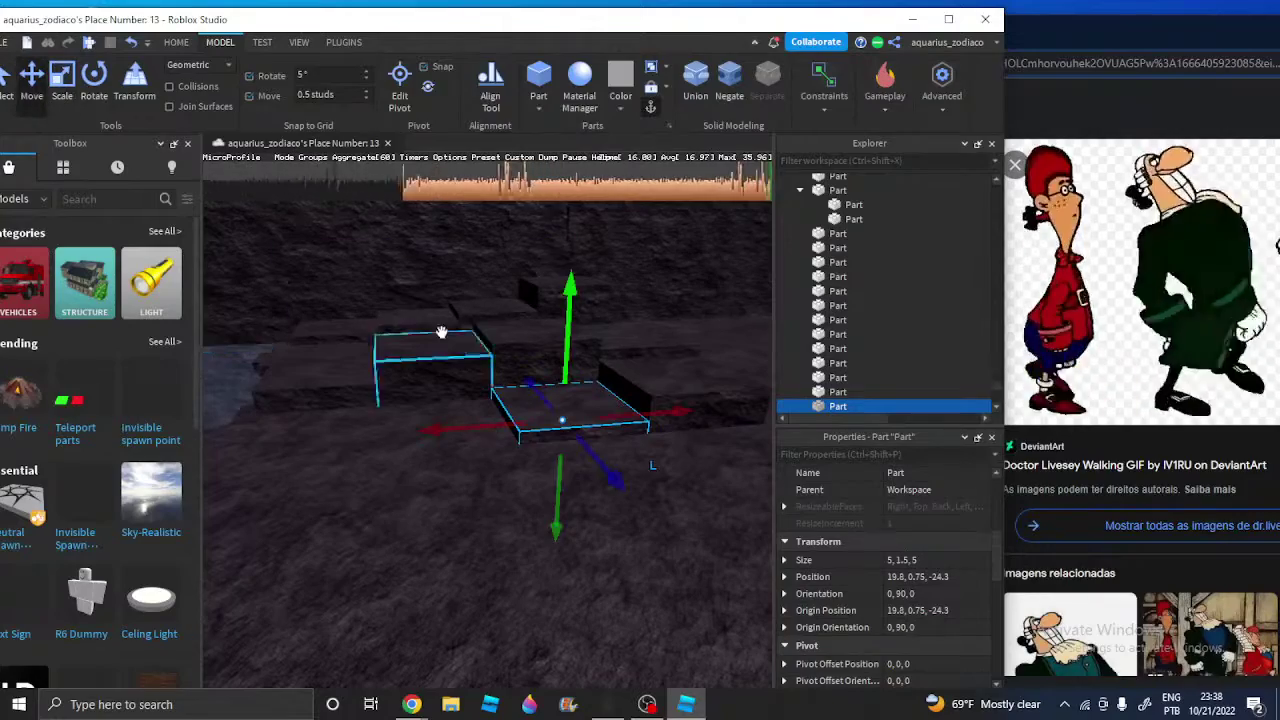
key("a")
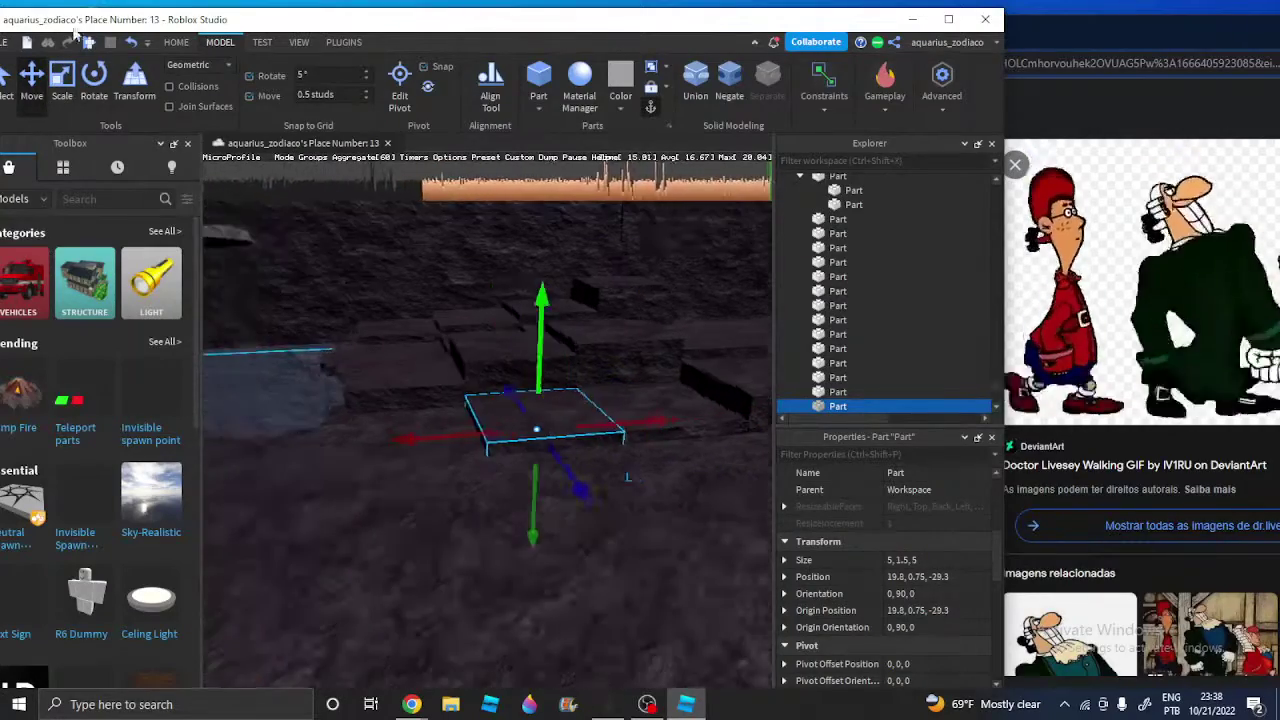
key("d")
left_click(68, 99)
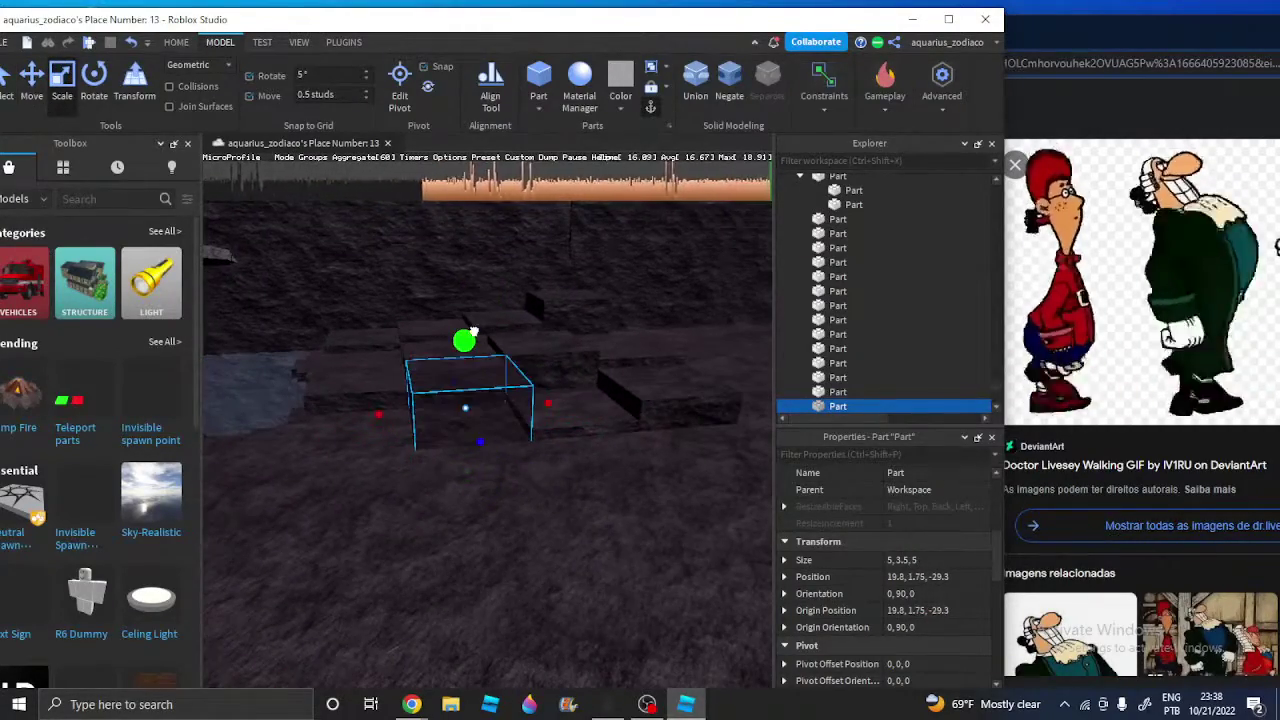
key("a")
right_click_drag(474, 331, 474, 331)
left_click_drag(645, 358, 658, 344)
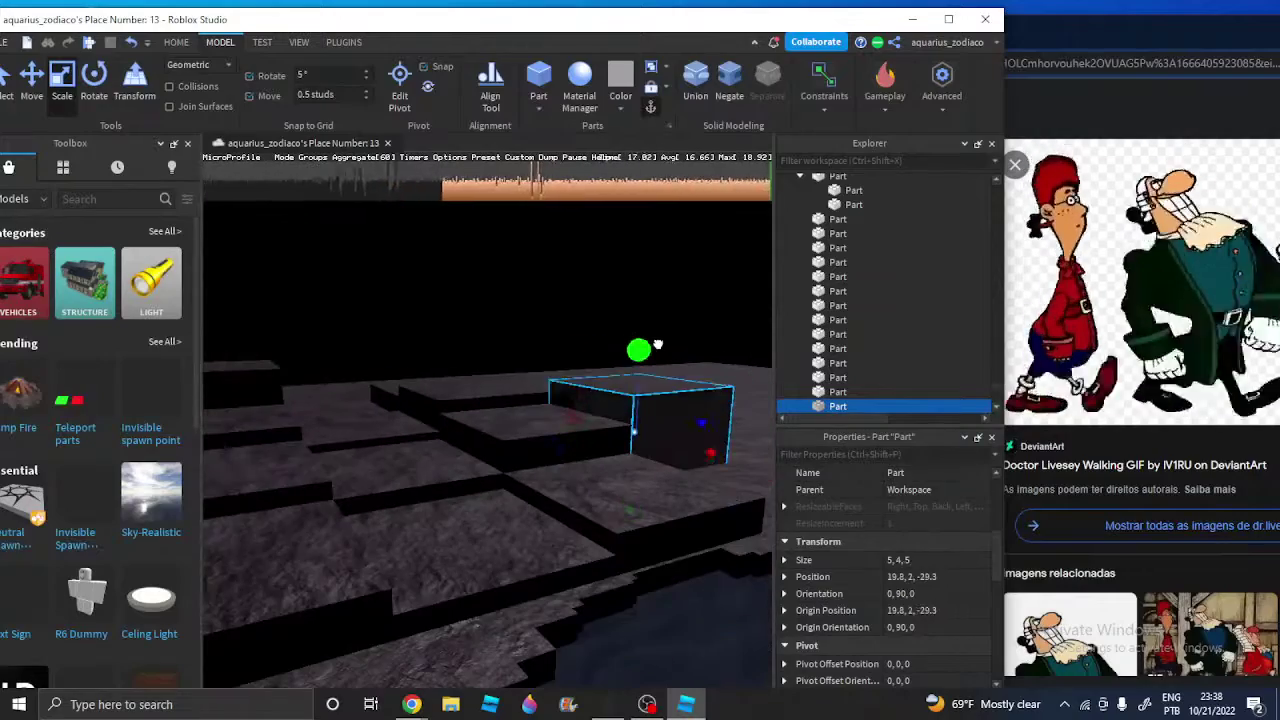
Adjust the height of another slab in the stepped cluster
key("d")
right_click_drag(656, 344, 654, 343)
left_click(377, 450)
left_click_drag(377, 388, 425, 370)
Duplicate the low slab at Z -24.3 and move the copy past the tall block to 19.8, 0.75, -34.3
key("s")
right_click_drag(577, 539, 529, 517)
left_click(33, 84)
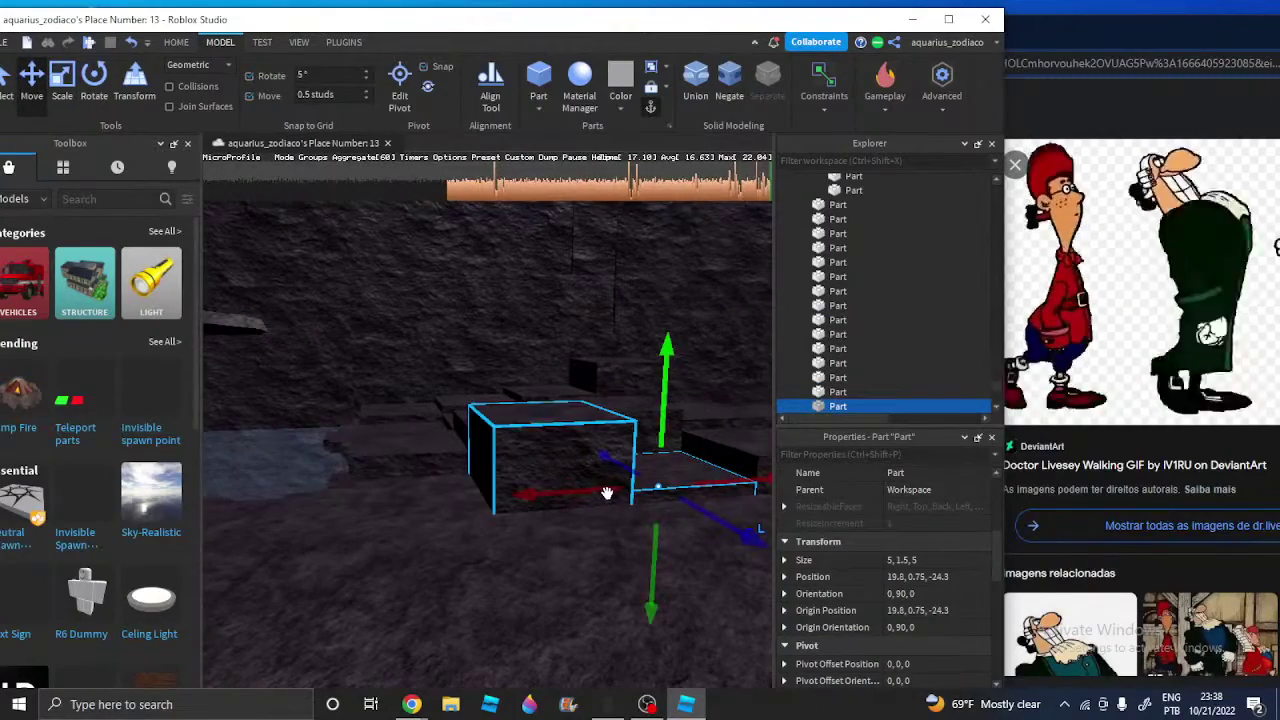
left_click_drag(607, 493, 579, 503)
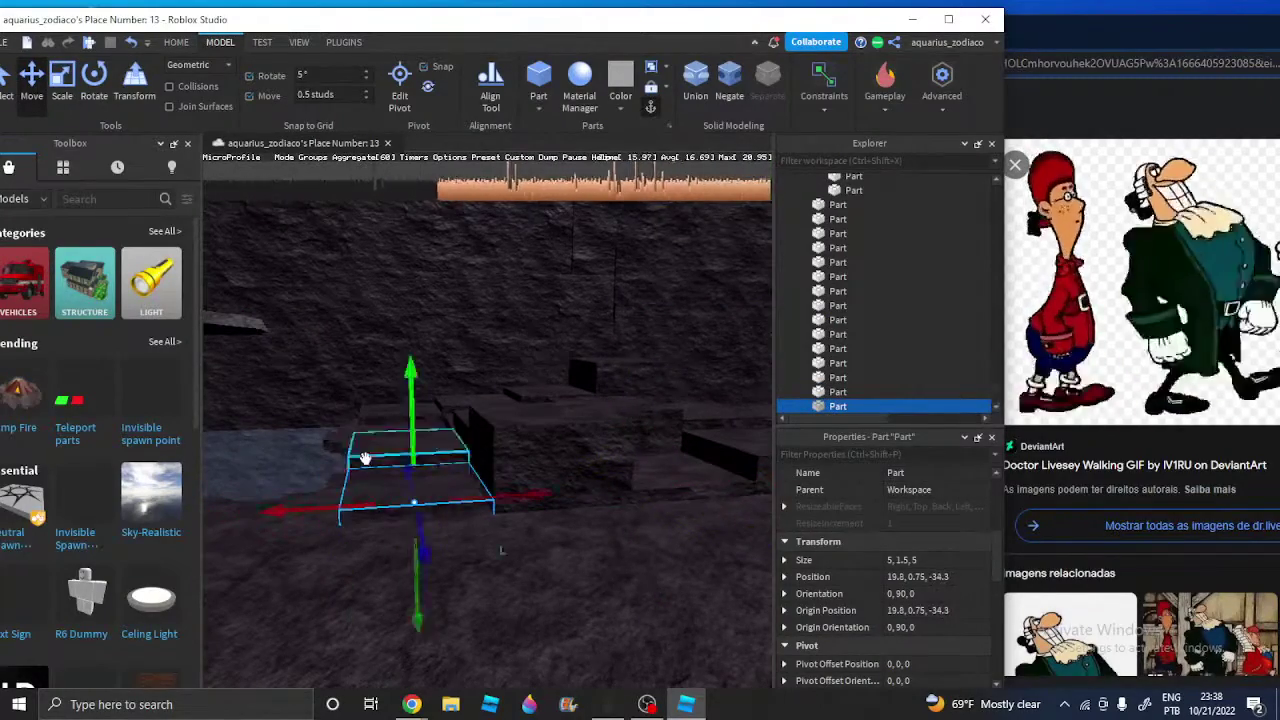
key("a")
right_click_drag(365, 458, 365, 458)
right_click_drag(369, 623, 369, 623)
Switch to Chrome, bring up the YouTube livestream page with its chat, and return to Roblox Studio
left_click(412, 704)
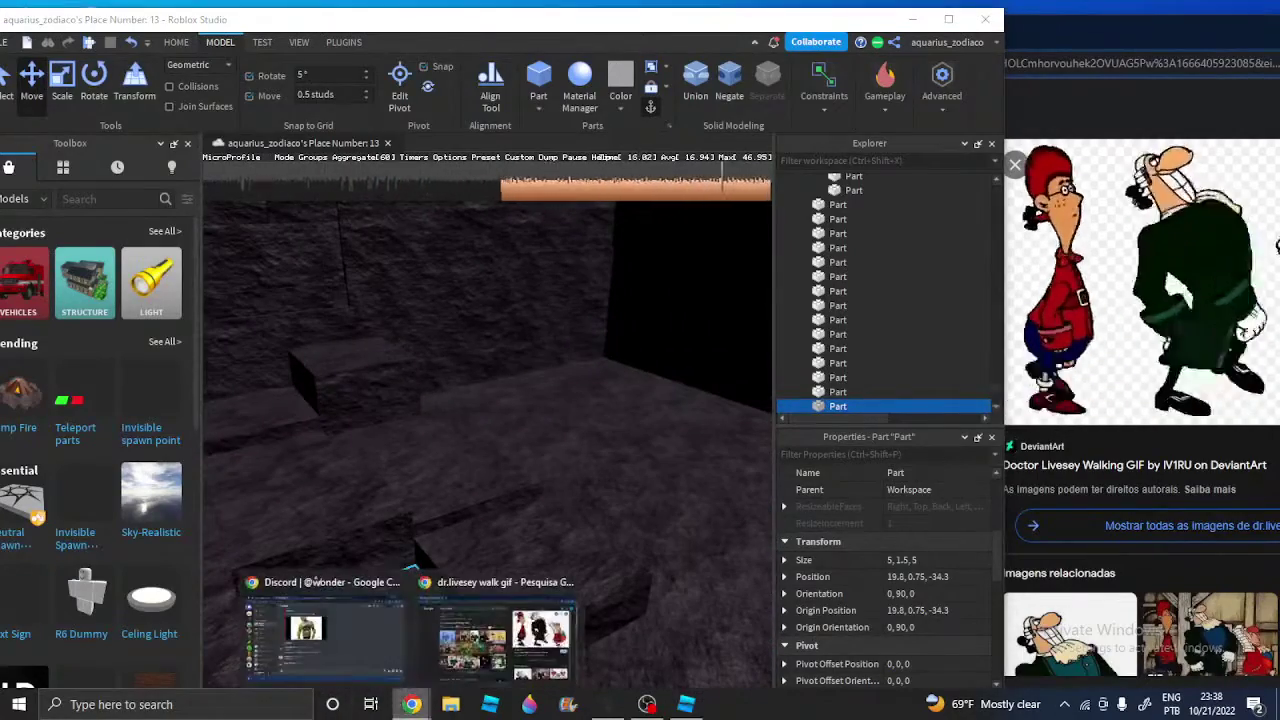
left_click(383, 670)
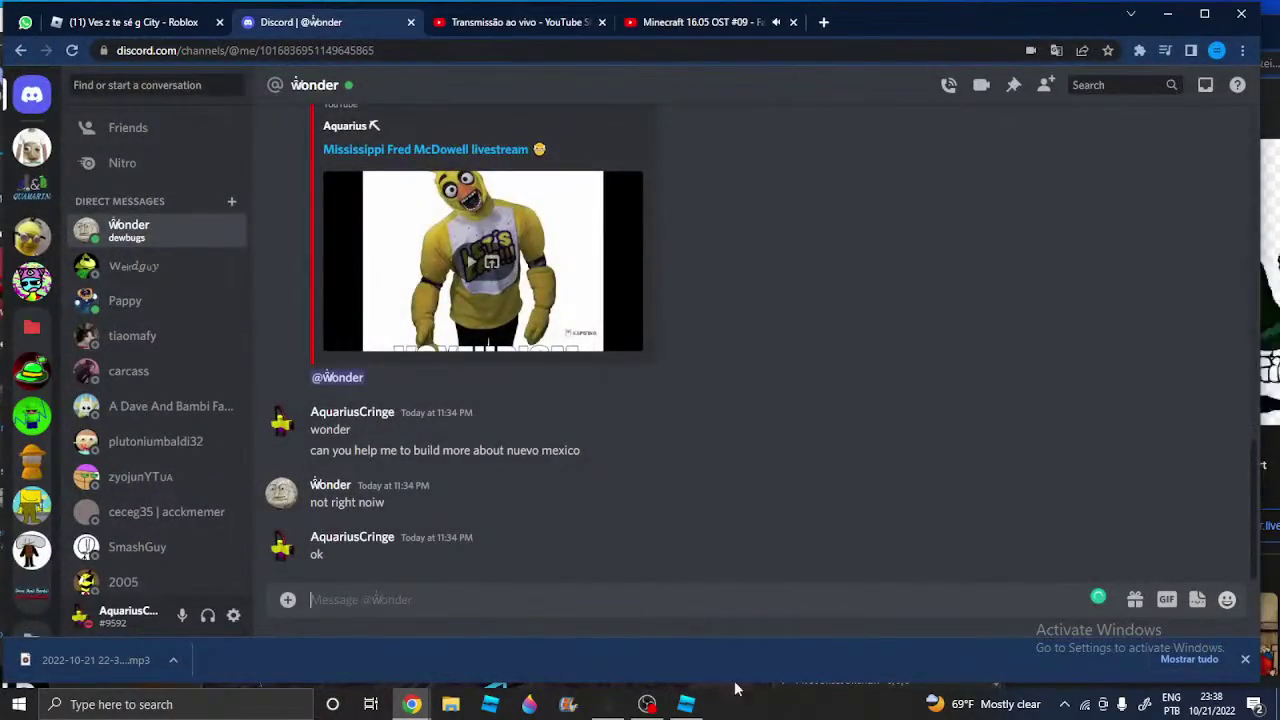
left_click(534, 18)
left_click(686, 704)
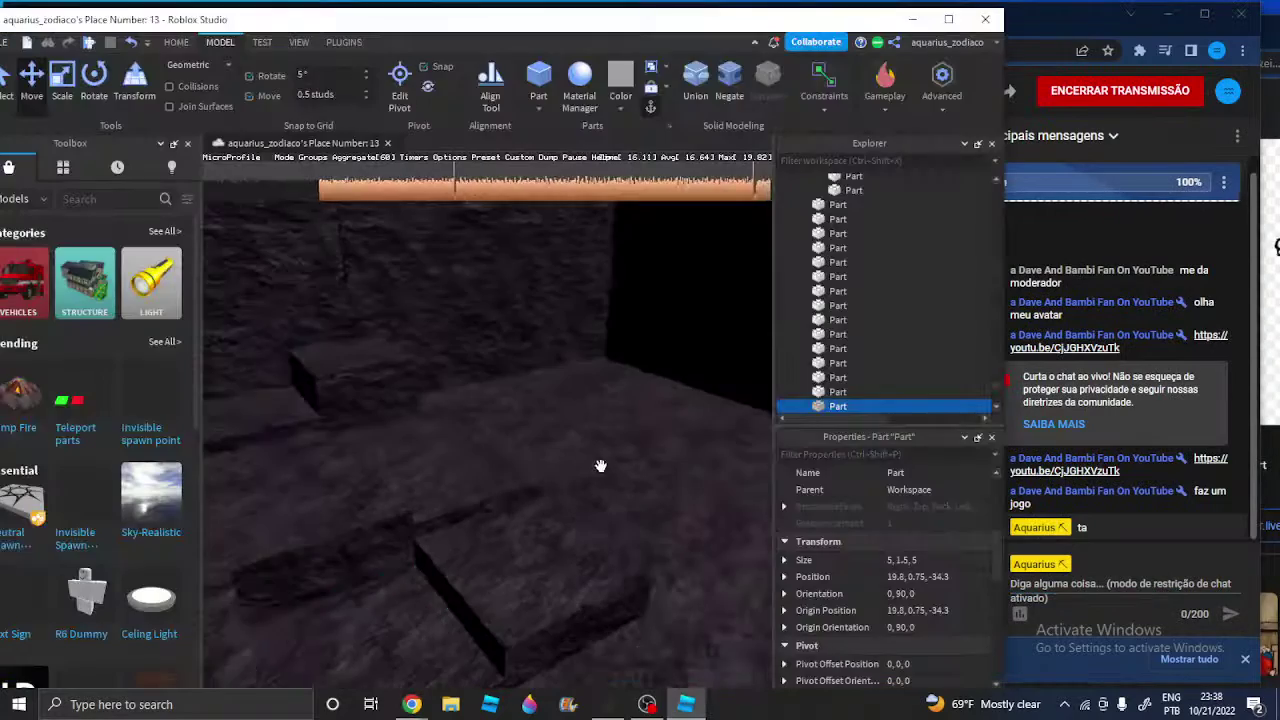
Duplicate the outer row of four slabs and move the copies outward to form a new row at Z -14.3
right_click_drag(586, 483, 486, 477)
left_click(435, 456)
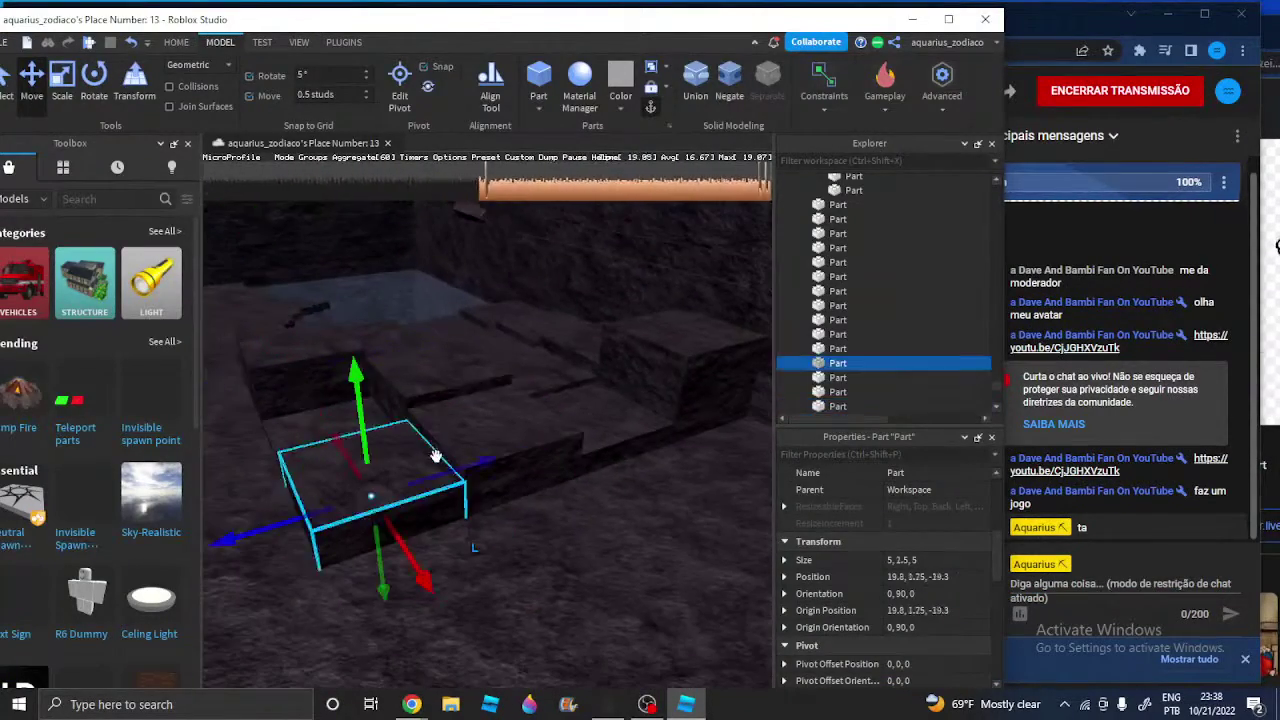
left_click(637, 420, "ctrl")
left_click(690, 385, "ctrl")
right_click_drag(640, 410, 471, 403)
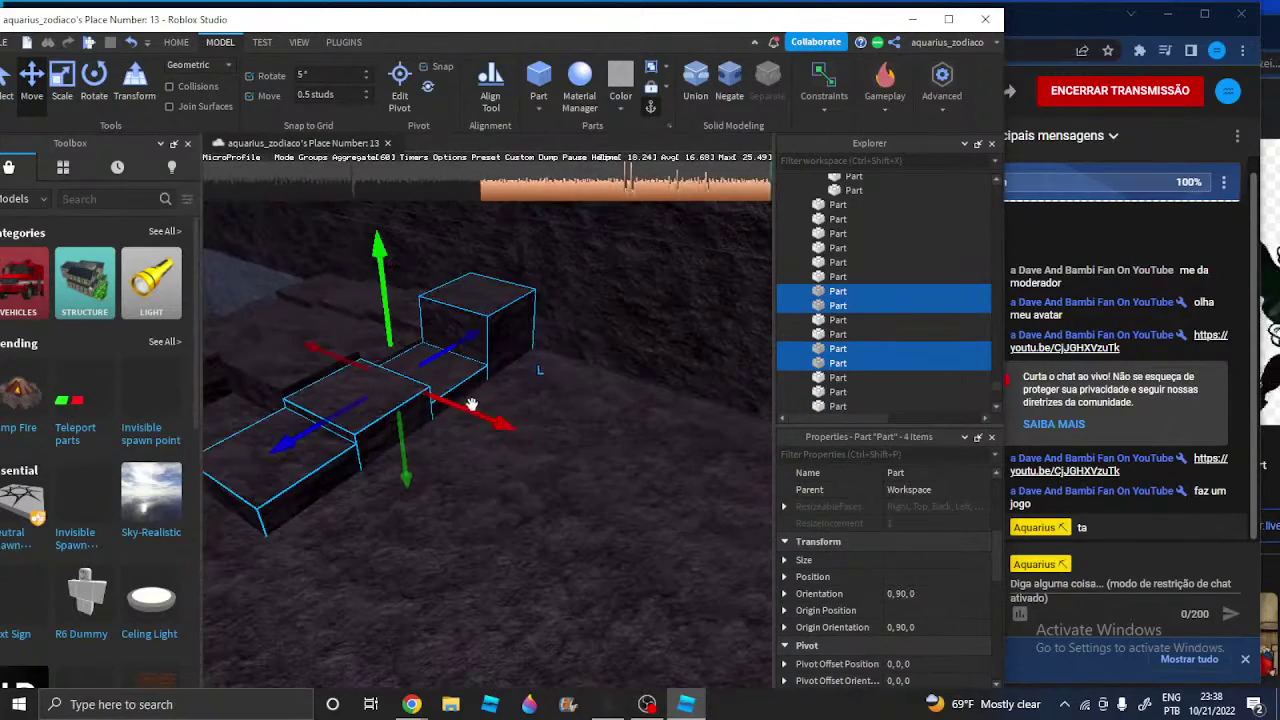
key("ctrl+d")
left_click_drag(471, 403, 543, 437)
right_click_drag(543, 437, 540, 475)
Raise the new row's slab at X 19.8, and reduce the height of its end block at X 34.8 to 2 studs
left_click(517, 375)
left_click(586, 514)
left_click(62, 82)
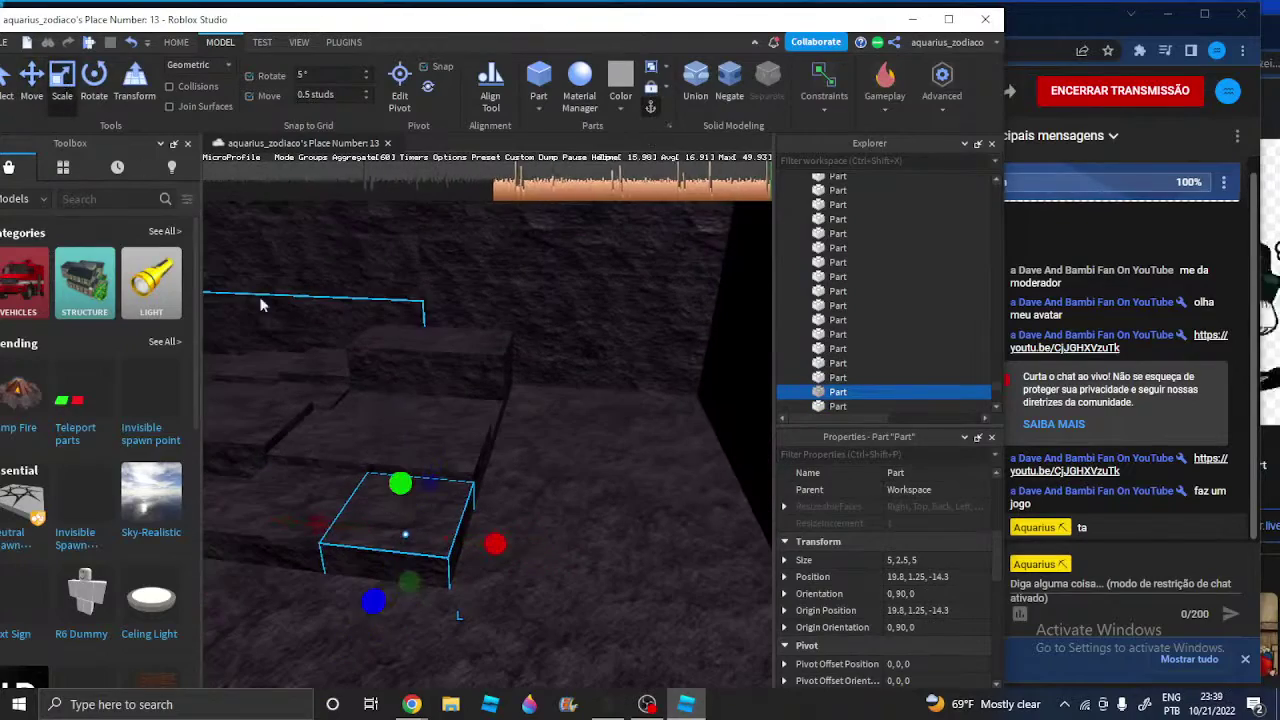
left_click_drag(407, 487, 411, 426)
right_click_drag(411, 426, 494, 434)
left_click(594, 403)
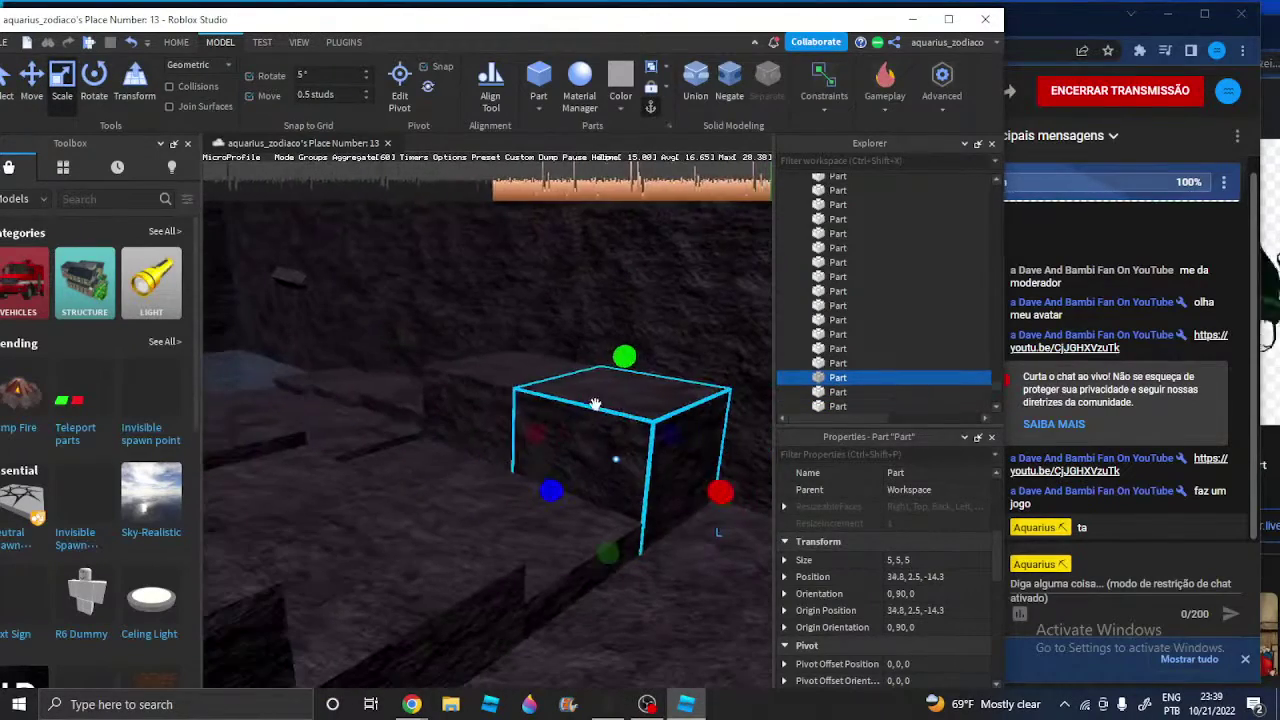
left_click_drag(628, 354, 617, 450)
Raise the slab beside the lowered end block, and reduce the slab at X 24.8, Z -14.3 to 2 studs high
left_click(493, 543)
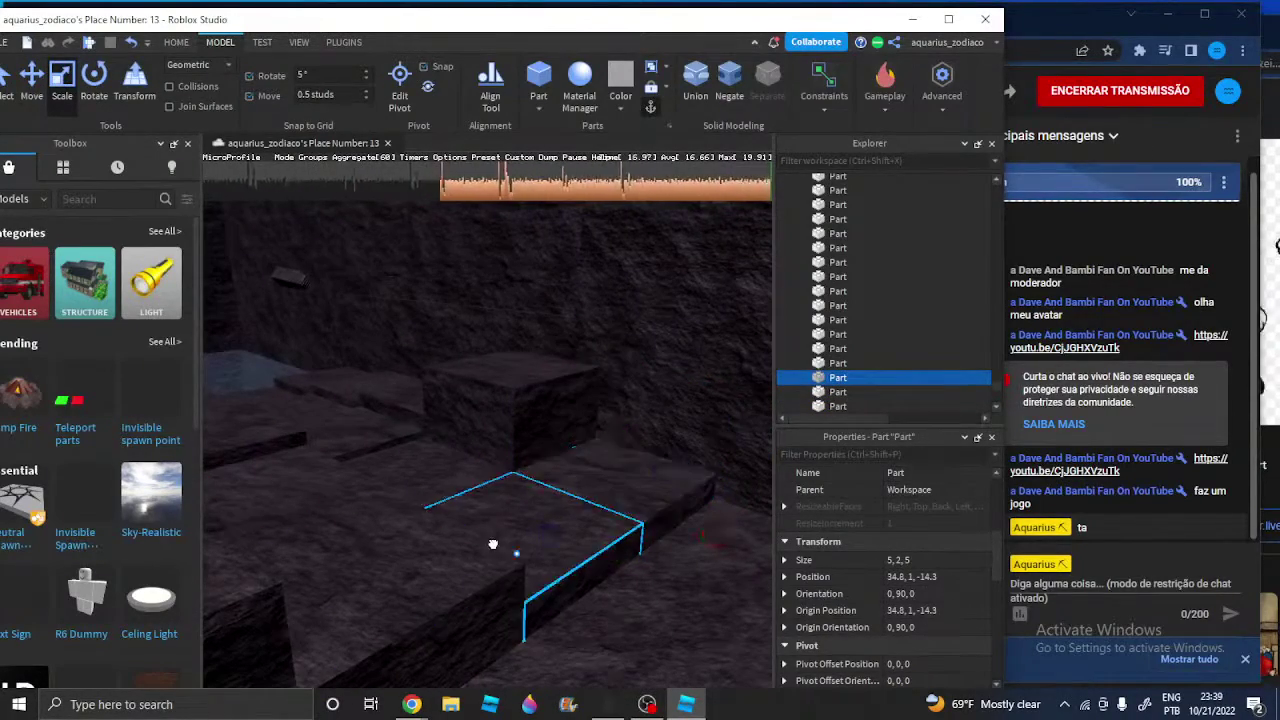
right_click_drag(493, 543, 524, 563)
left_click_drag(524, 563, 532, 484)
right_click_drag(532, 484, 363, 572)
left_click(363, 572)
left_click_drag(351, 526, 352, 557)
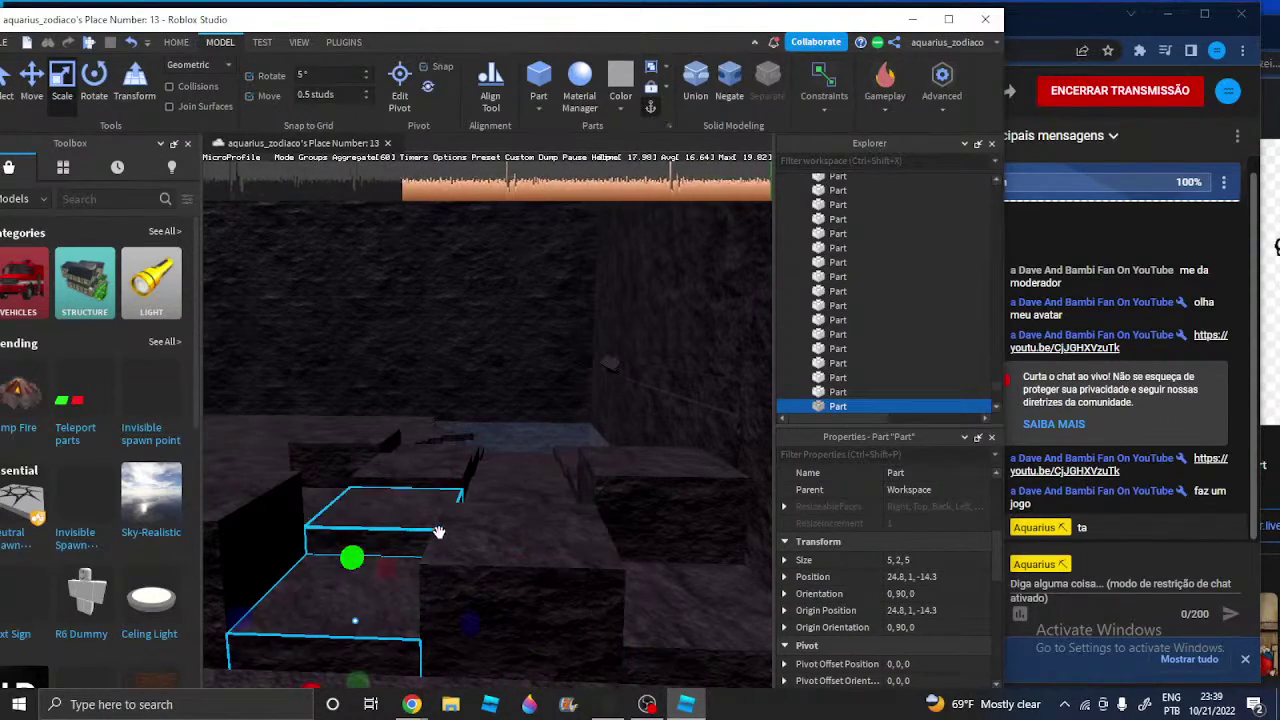
Switch to Chrome, look at the Minecraft OST tab and the YouTube livestream page, and return to Roblox Studio
right_click_drag(437, 531, 449, 529)
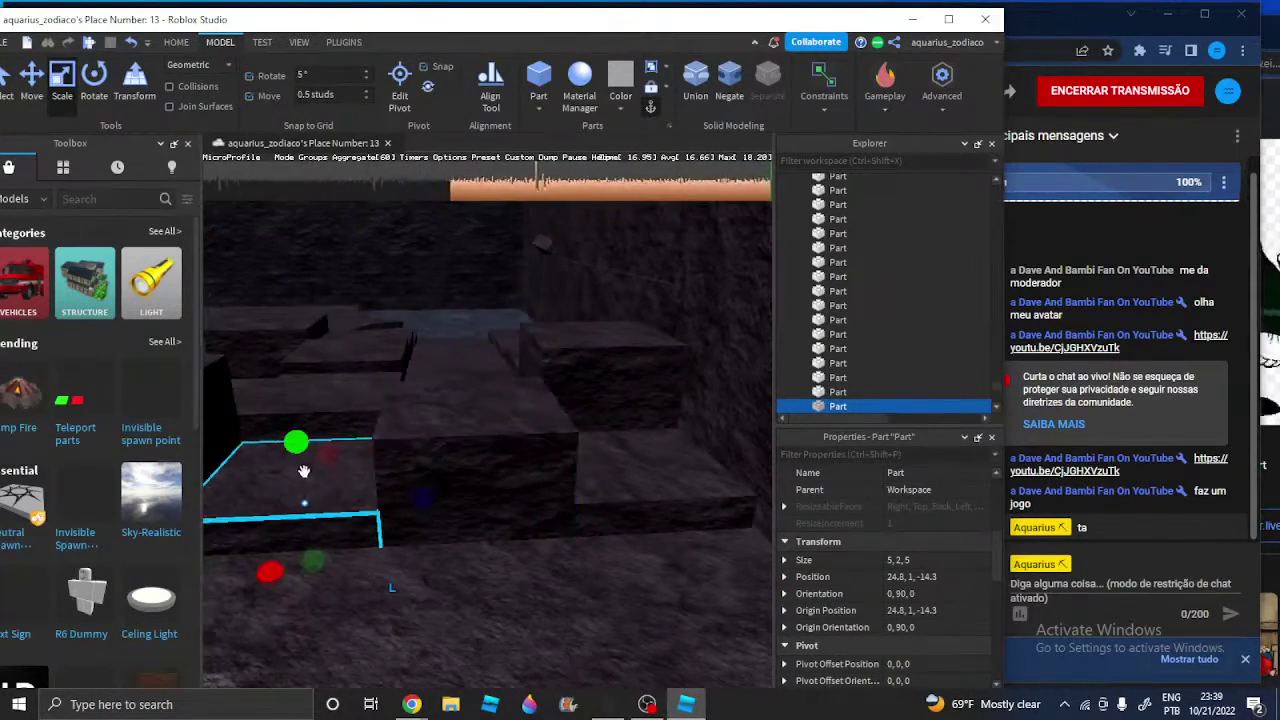
right_click_drag(390, 486, 370, 672)
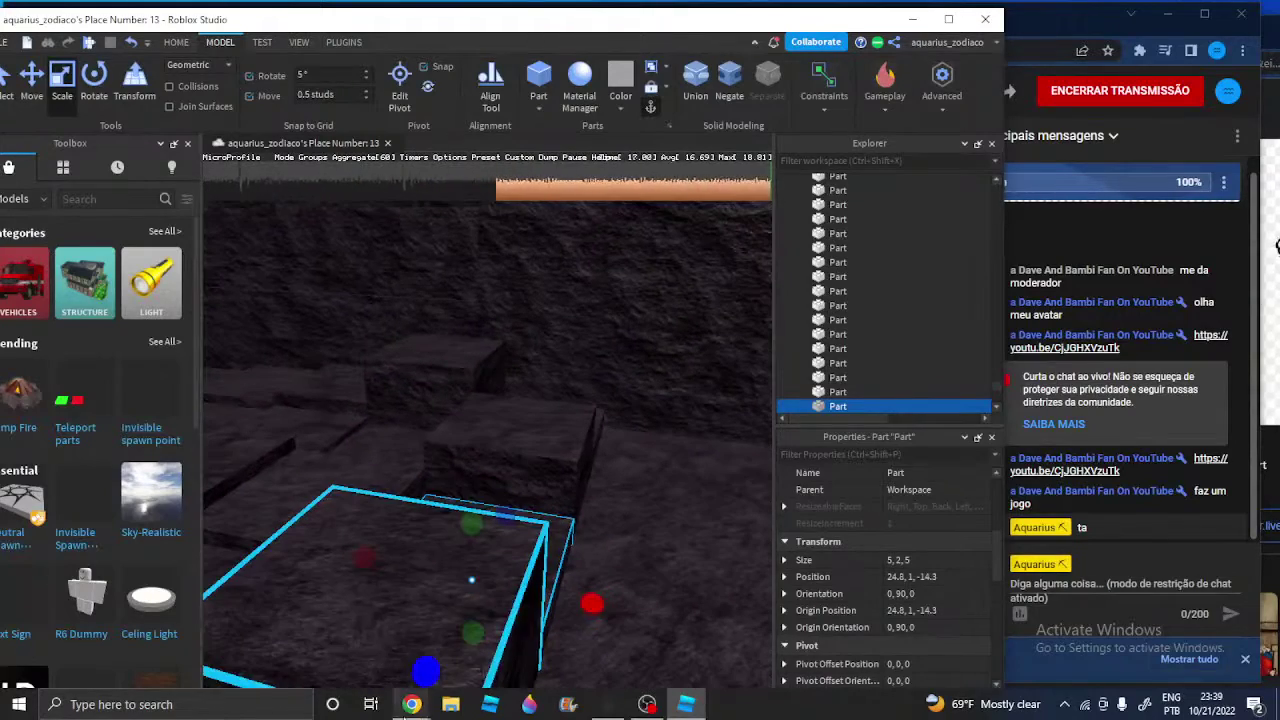
left_click(416, 712)
left_click(325, 630)
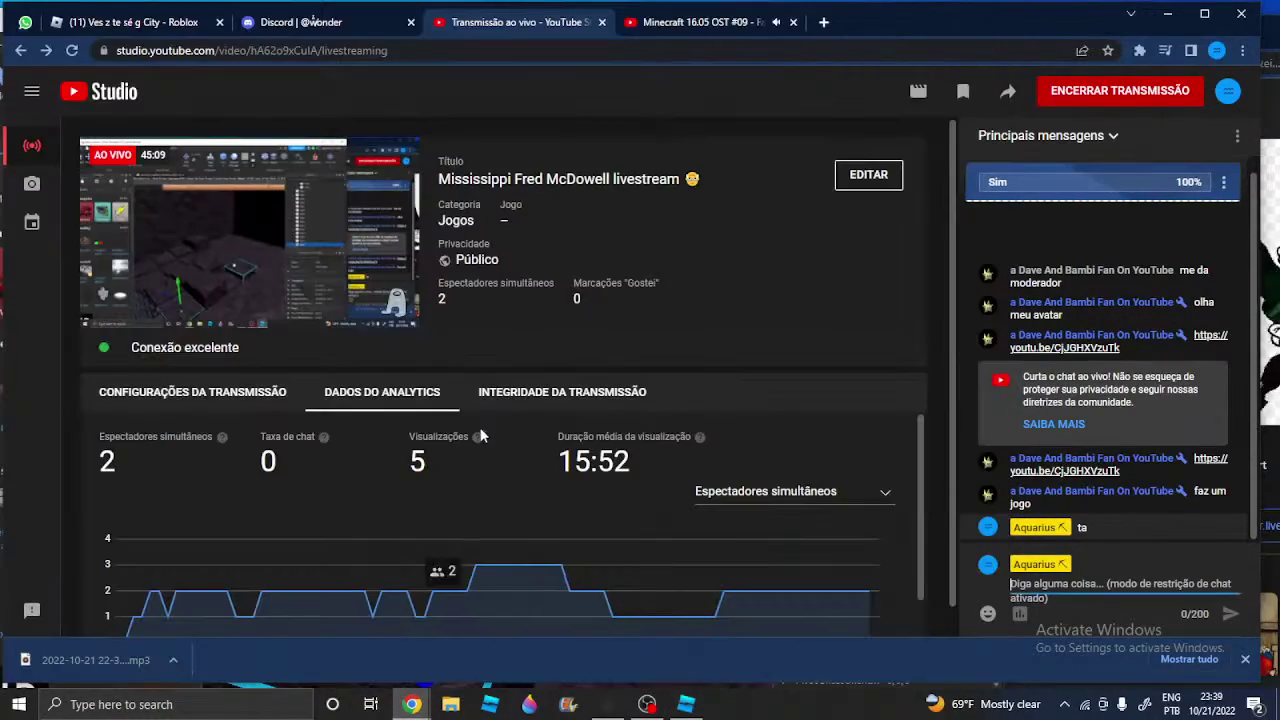
left_click(668, 31)
left_click(515, 22)
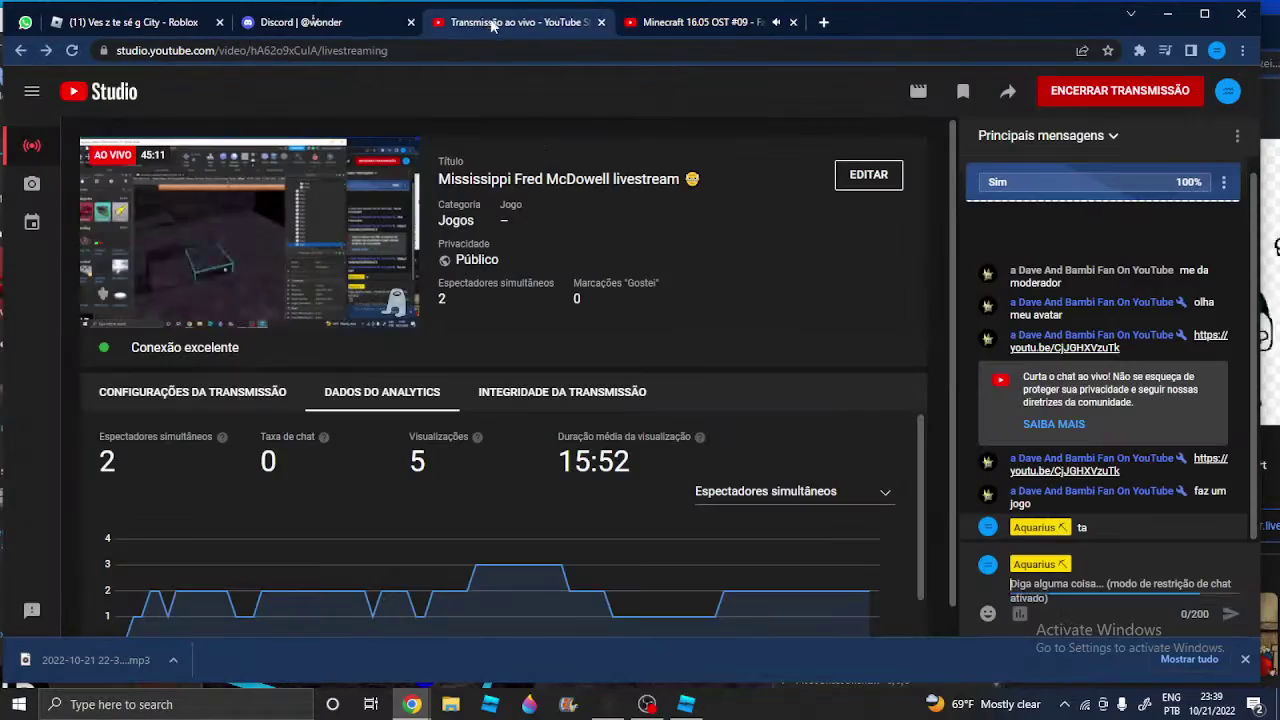
left_click(686, 704)
Duplicate the slabs at X 19.8 and X 29.8 in the Z -14.3 row, and move the copies to X 24.8 and X 34.8, Z -9.3
right_click_drag(540, 394, 498, 369)
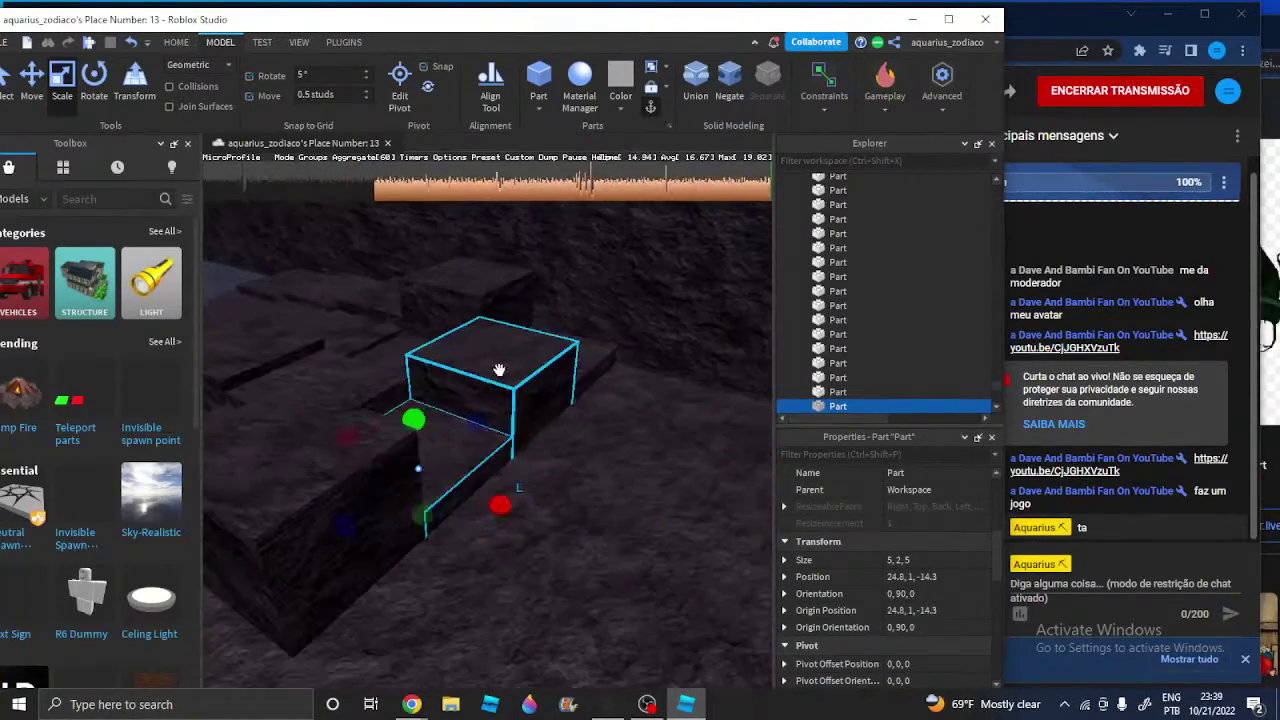
left_click(498, 369)
left_click(606, 358, "ctrl")
left_click(471, 488, "ctrl")
right_click_drag(469, 486, 475, 483)
left_click(486, 477)
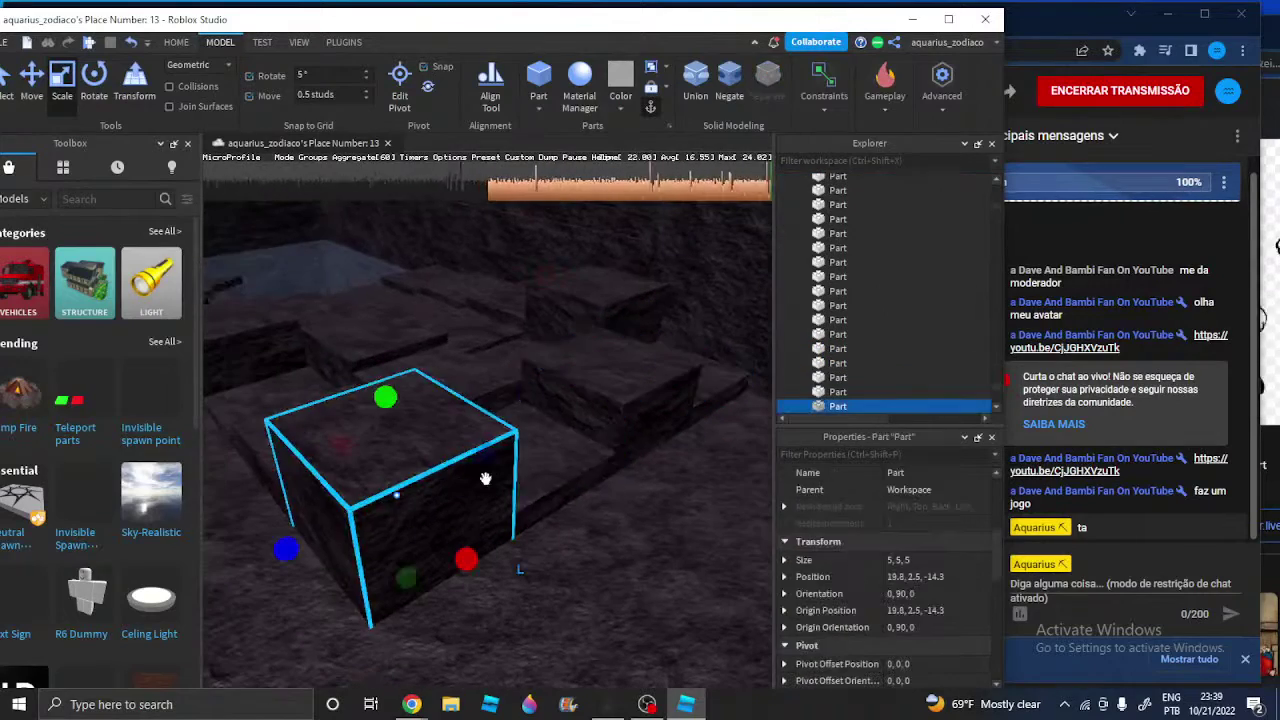
left_click(562, 388, "ctrl")
left_click(28, 90)
right_click_drag(430, 430, 434, 437)
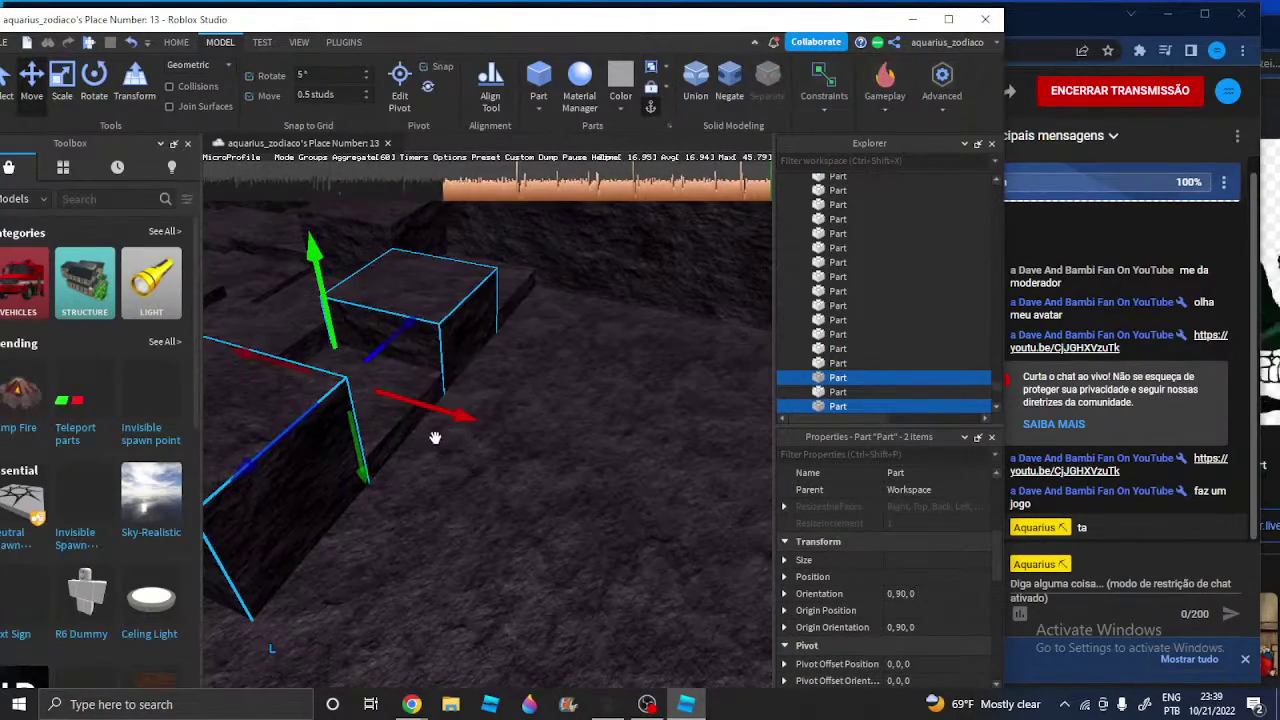
key("ctrl+d")
left_click_drag(442, 410, 578, 437)
left_click_drag(441, 472, 506, 406)
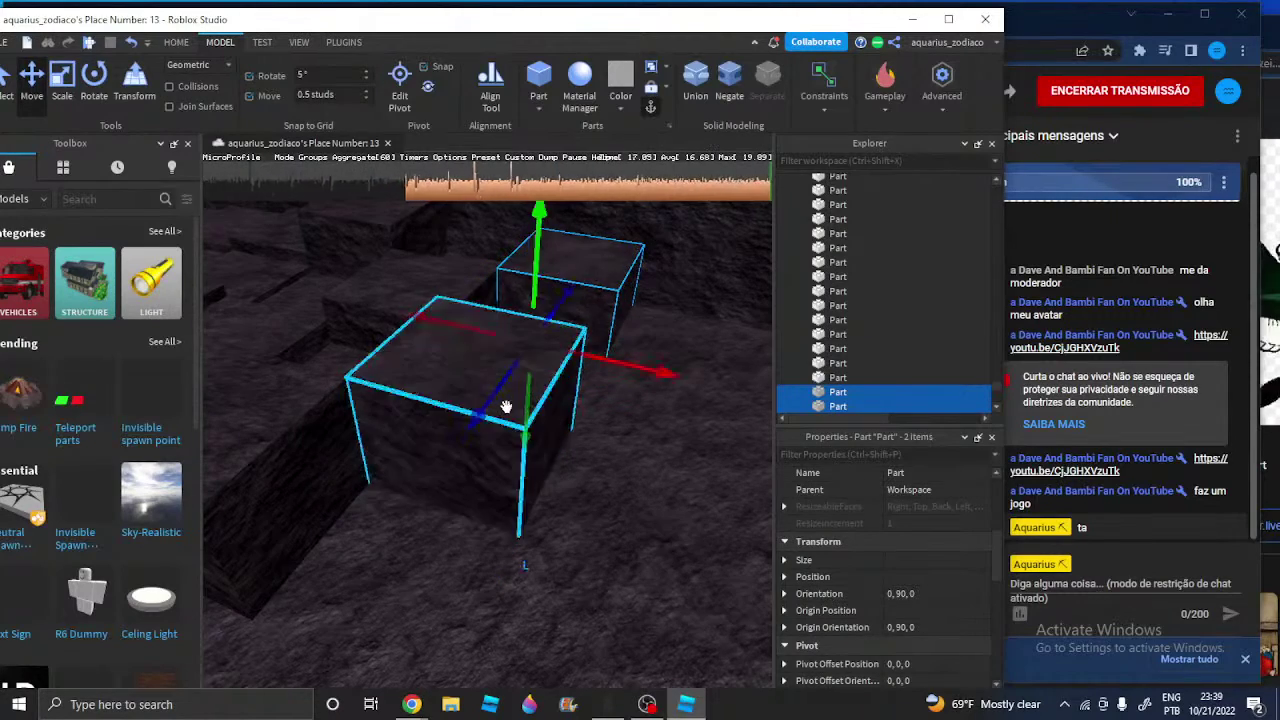
Try to shift the copied slab at X 24.8 down to Y 0, Z -11.3
key("s")
left_click(311, 400)
key("w")
left_click(61, 88)
key("s")
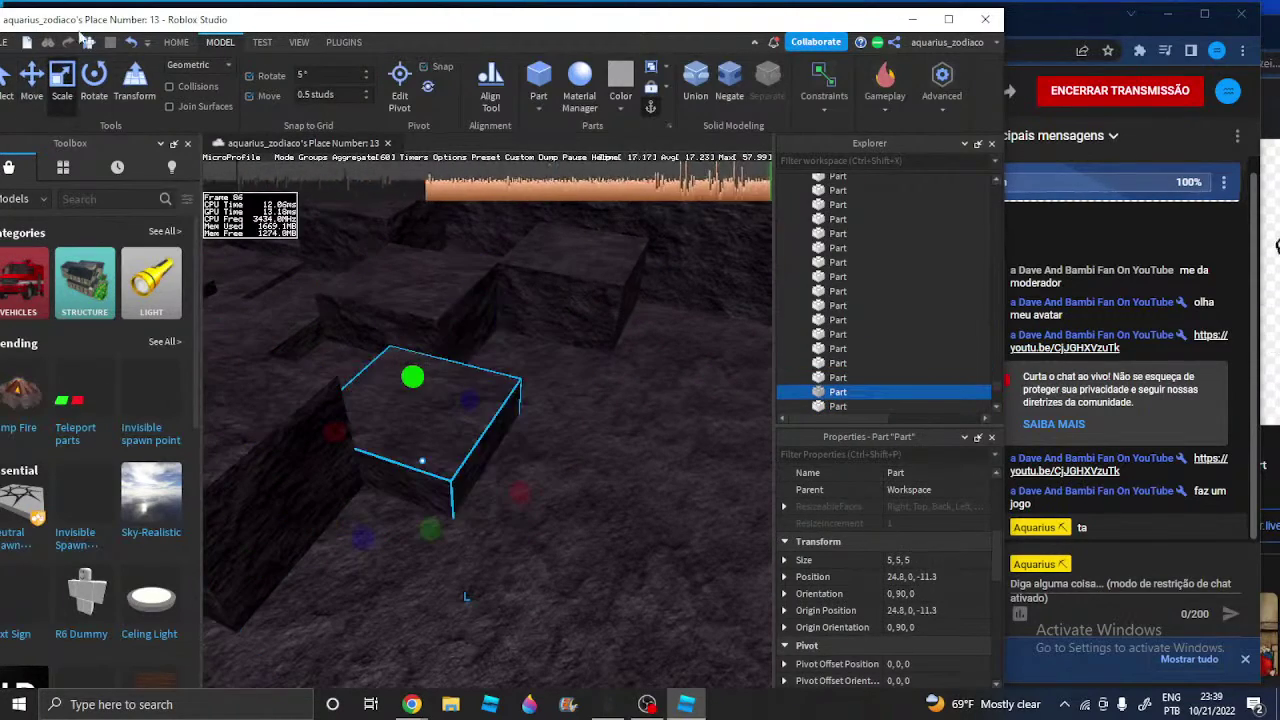
key("w")
right_click_drag(477, 350, 480, 349)
key("s")
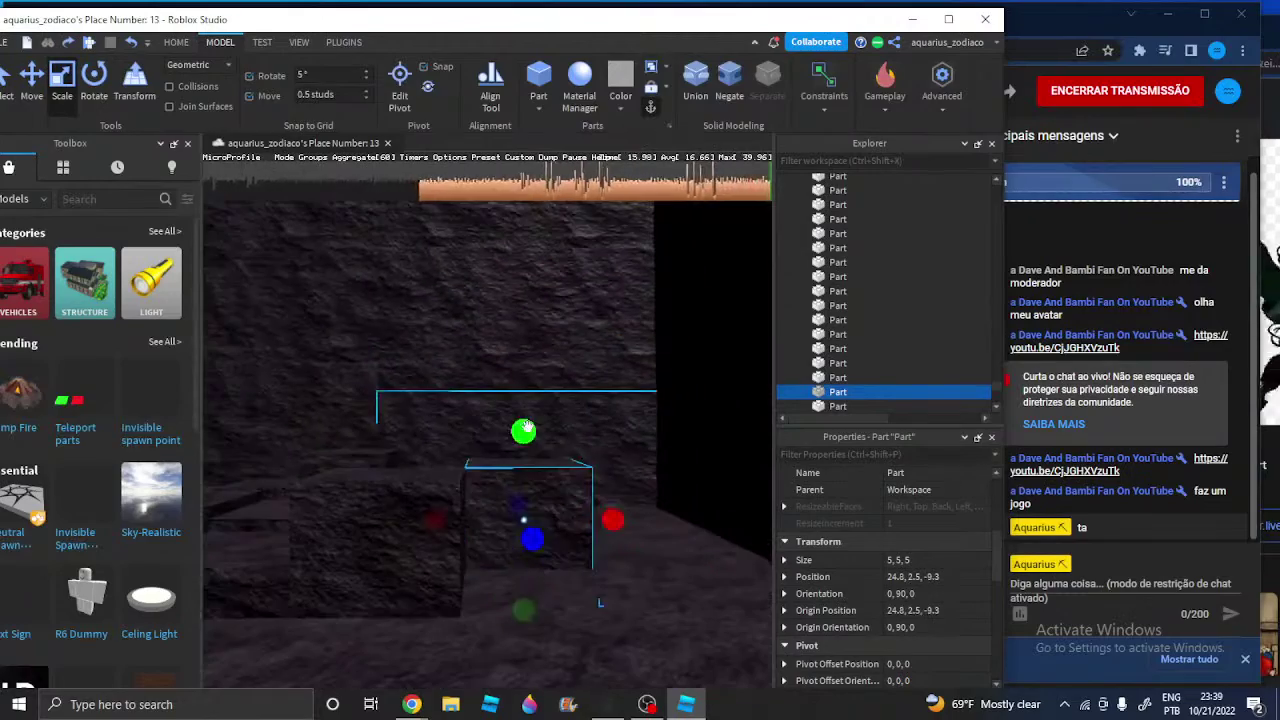
key("w")
right_click_drag(543, 374, 529, 363)
key("s")
Reduce the height of the copied slab at X 34.8, Z -9.3 to 2.5 studs
left_click(443, 344)
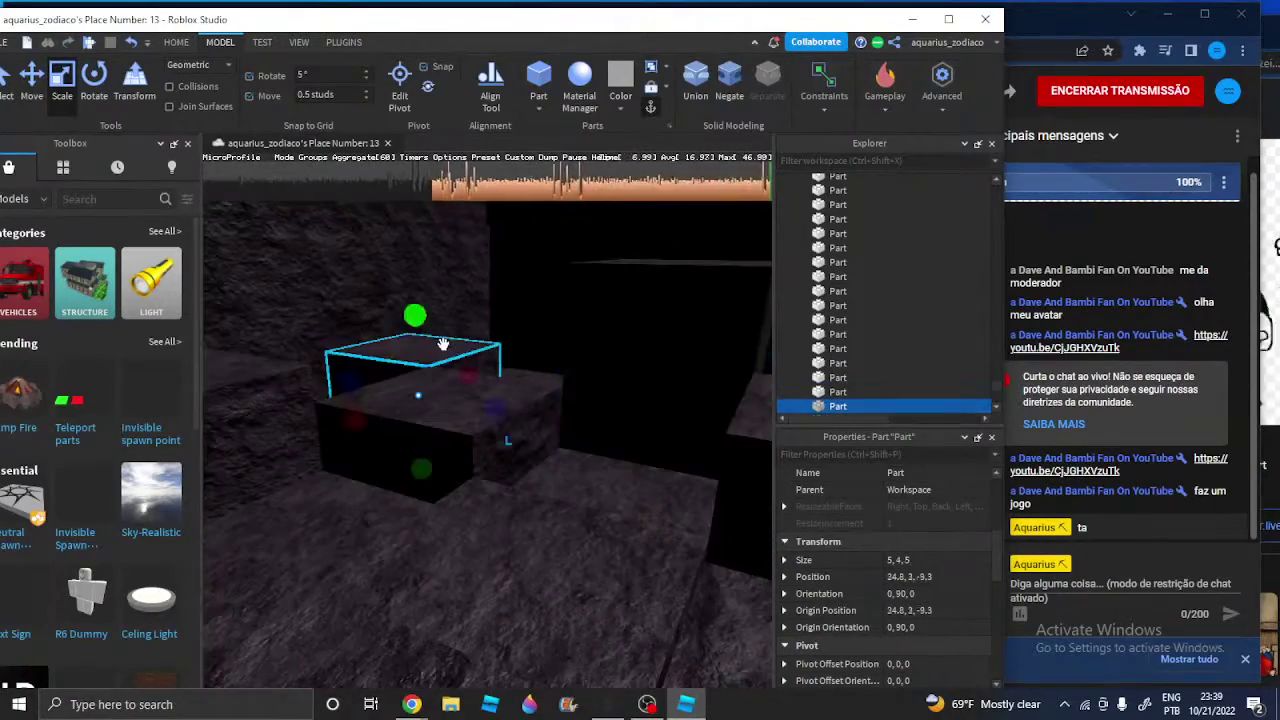
left_click_drag(416, 342, 416, 343)
right_click_drag(416, 343, 416, 343)
key("w")
key("s")
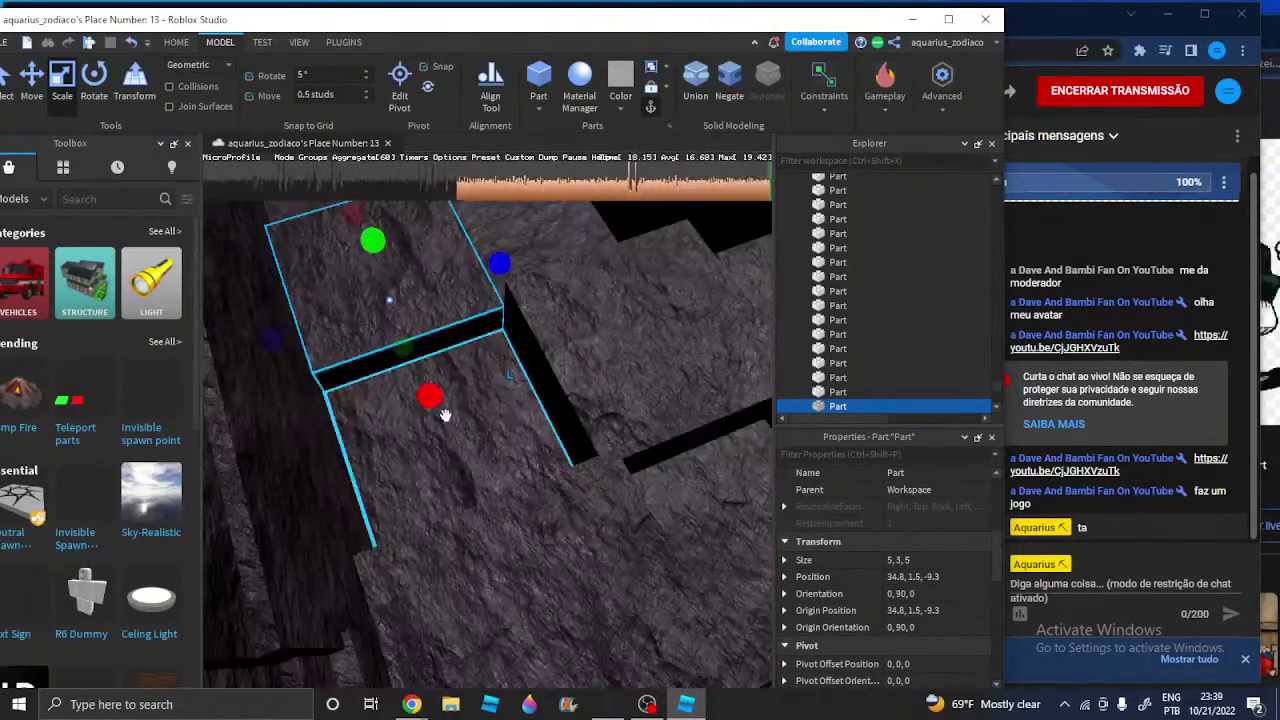
key("w")
right_click_drag(446, 414, 418, 312)
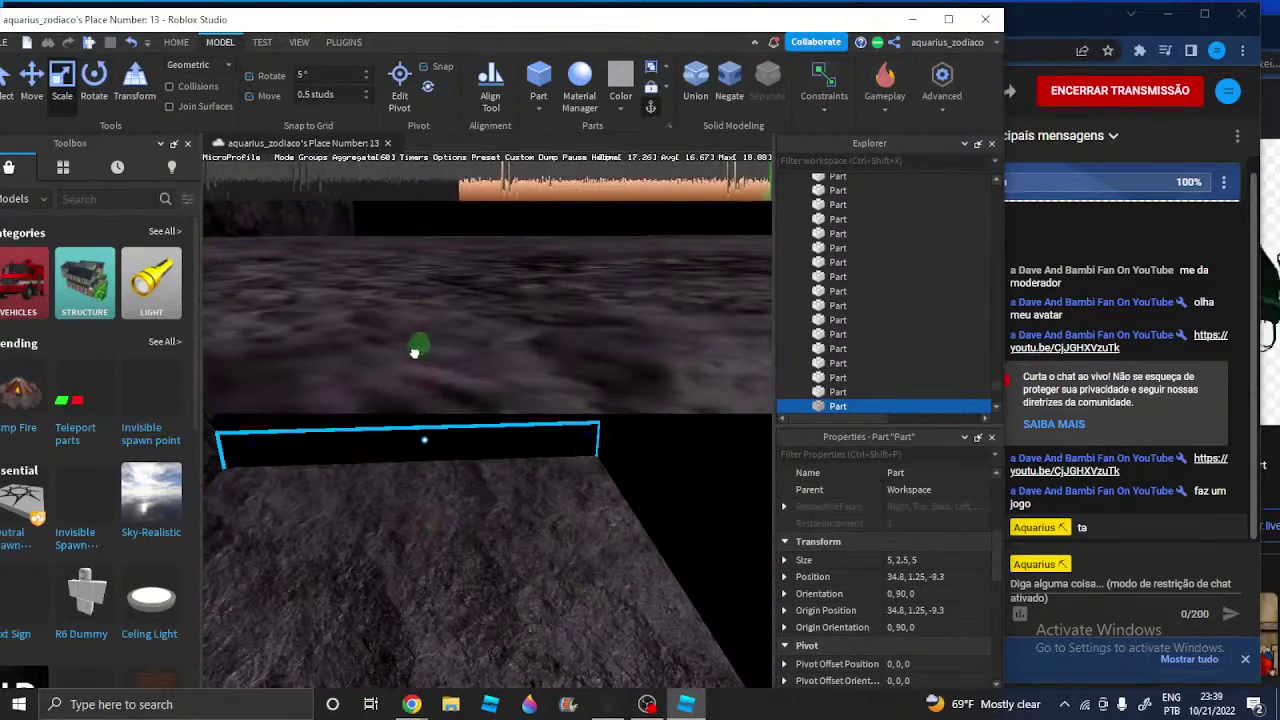
key("w")
left_click_drag(401, 318, 400, 352)
right_click_drag(401, 329, 372, 350)
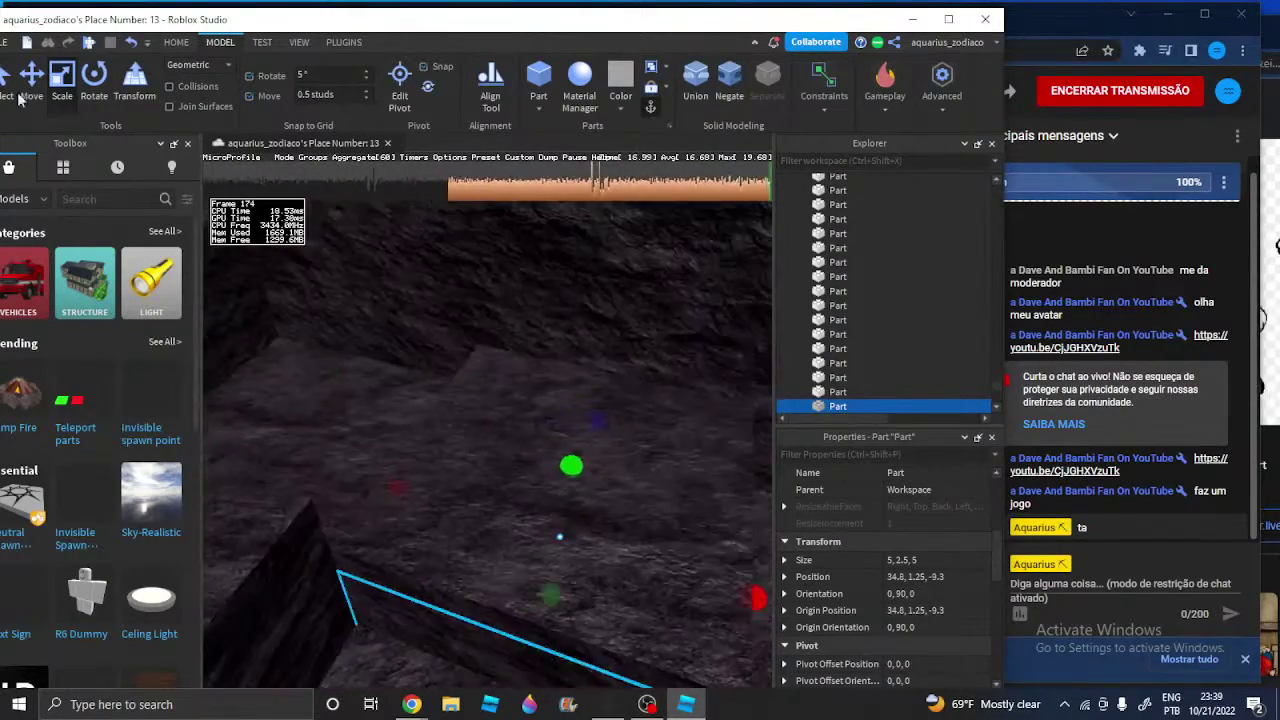
Duplicate the slab at X 34.8, Z -9.3, move the copy toward the Z -14.3 row, and raise the original to 3.5 studs high
left_click(32, 88)
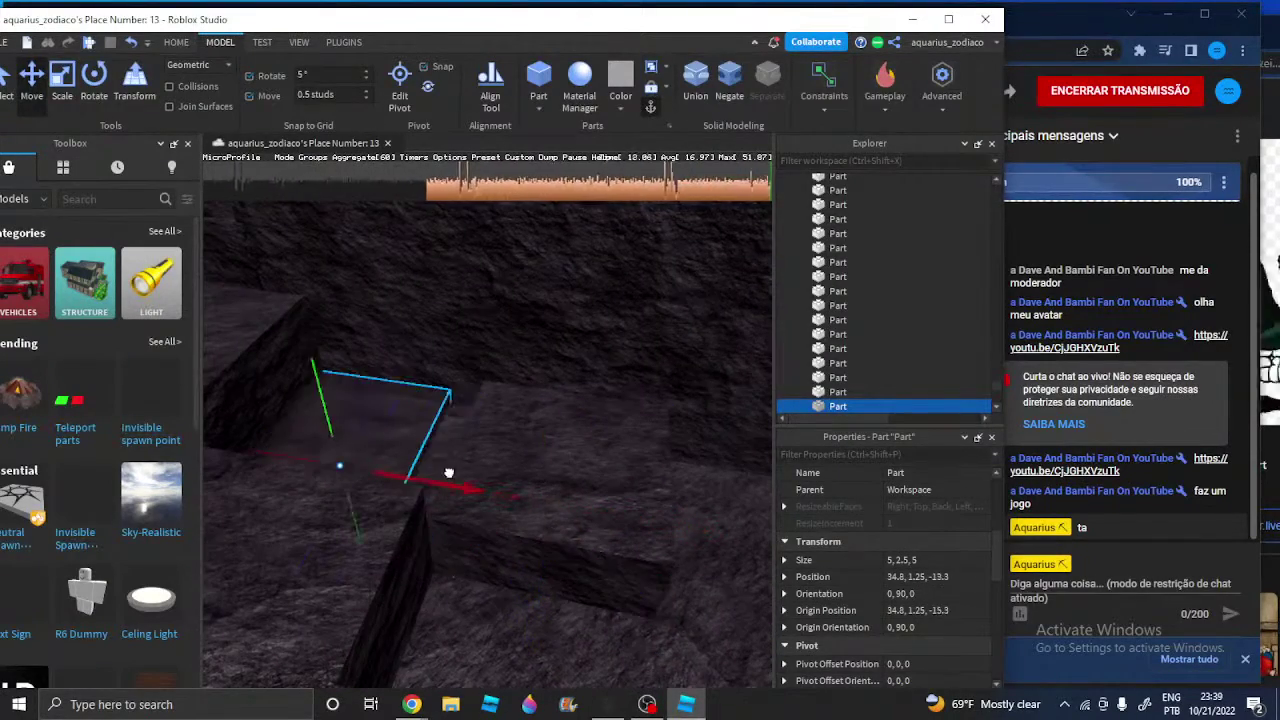
mouse_move(498, 461)
right_mouse_down()
mouse_move(511, 474)
mouse_move(512, 457)
right_mouse_up()
scroll(512, 457, "down", 2)
left_click(512, 455)
left_click(64, 90)
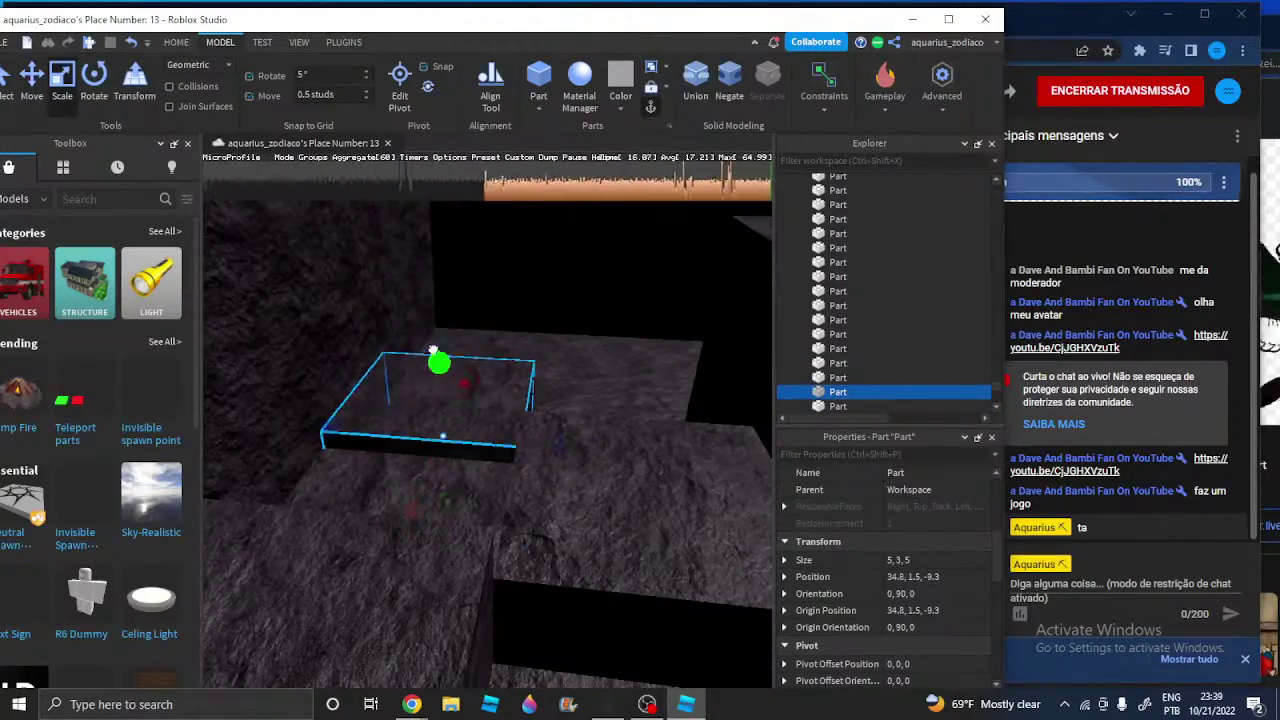
left_click_drag(433, 350, 435, 337)
right_click_drag(435, 337, 435, 337)
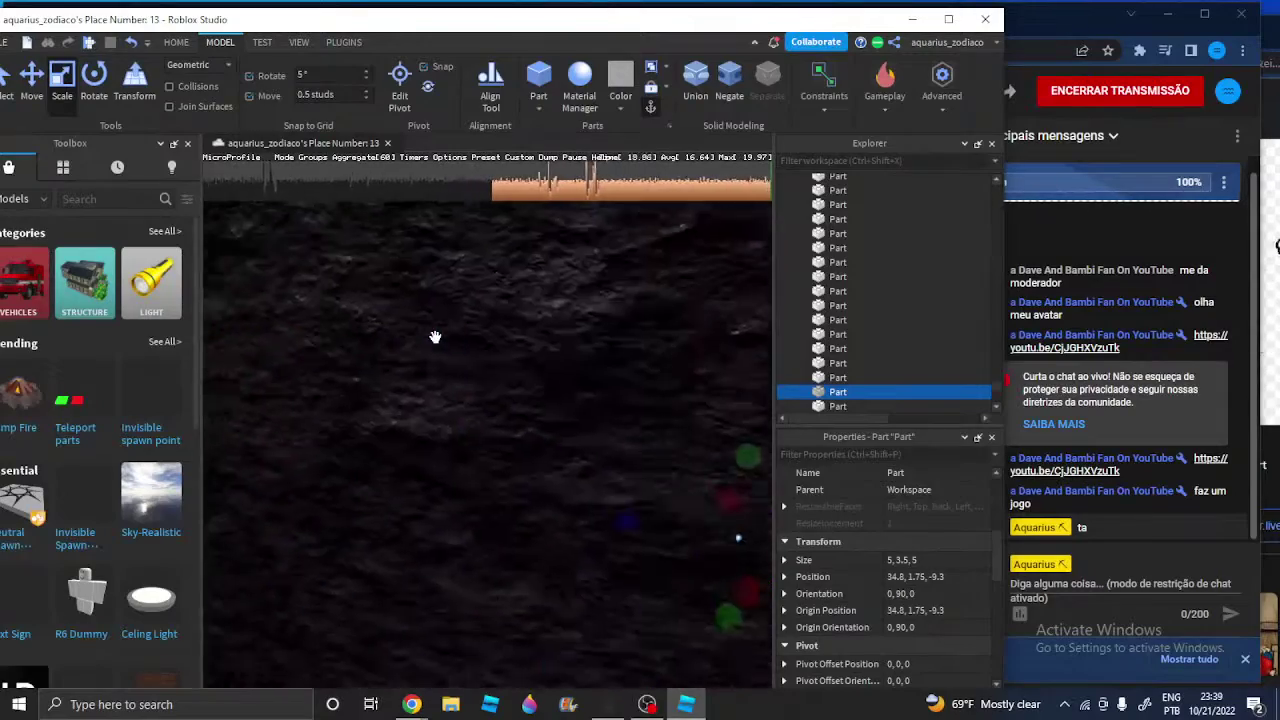
middle_click_drag(435, 337, 583, 430)
Duplicate the 4-stud-high slab at X 29.8, Z -14.3 and move the copy outward to Z -9.3
right_click_drag(478, 454, 478, 456)
left_click(478, 456)
key("s")
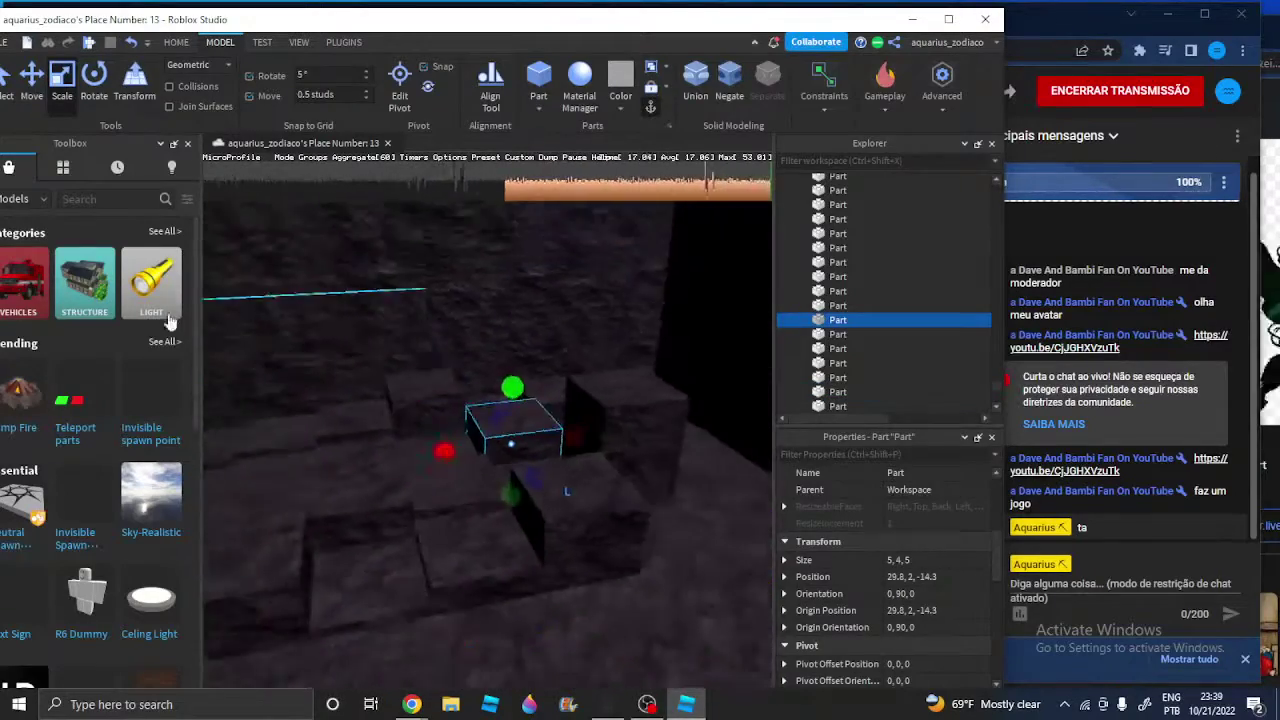
key("d")
left_click(34, 92)
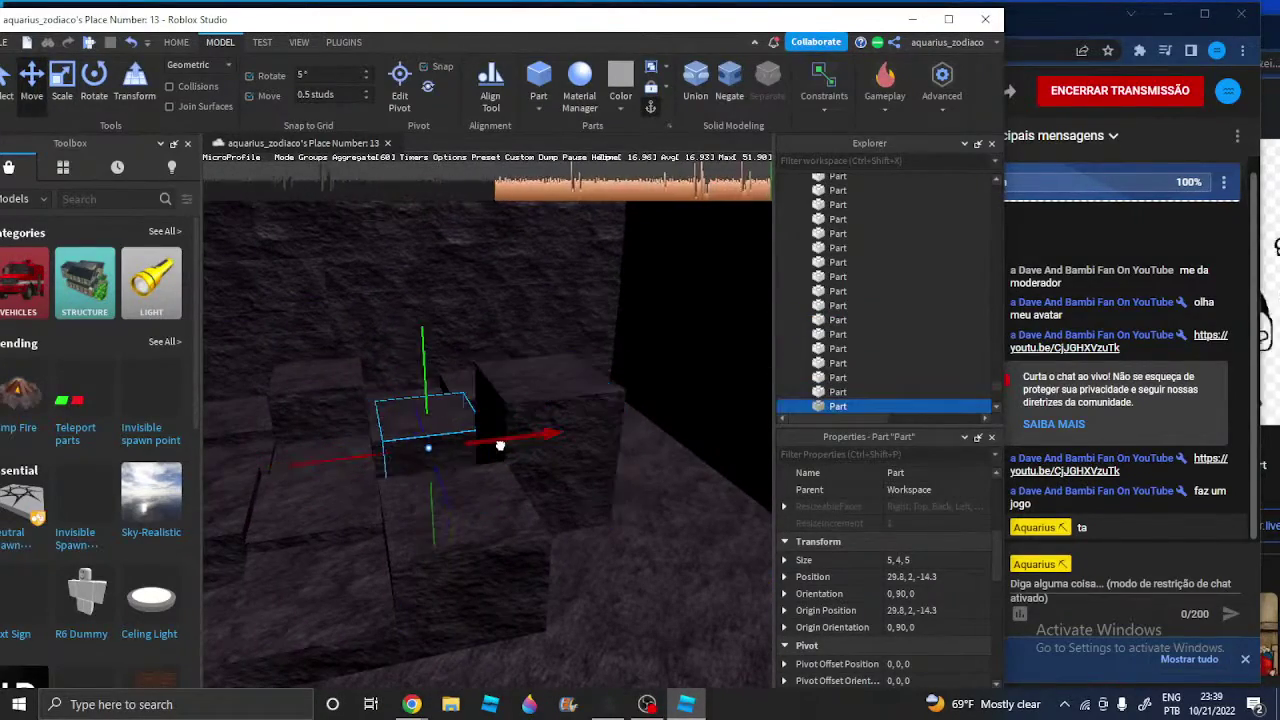
key("w")
left_click(97, 100)
key("s")
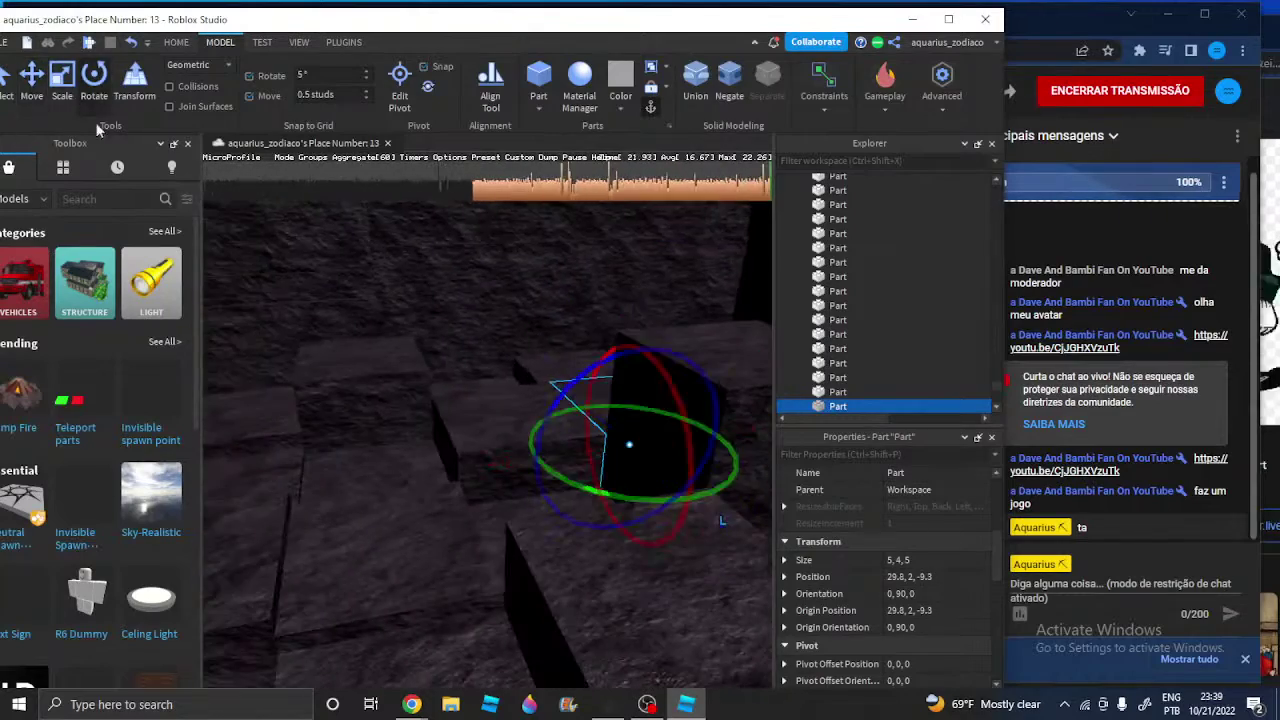
right_click_drag(249, 206, 249, 206)
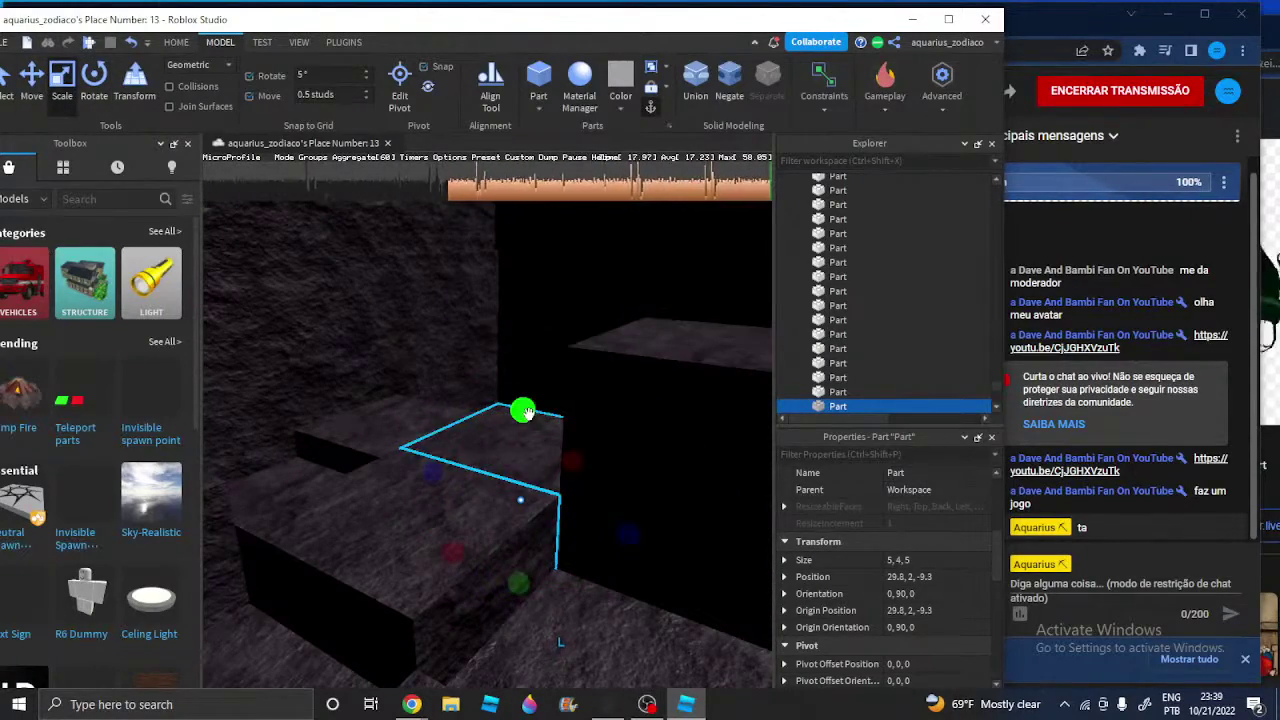
Reduce the height of the slab at X 34.8, Z -9.3 to 3 studs
middle_click_drag(537, 423, 456, 437)
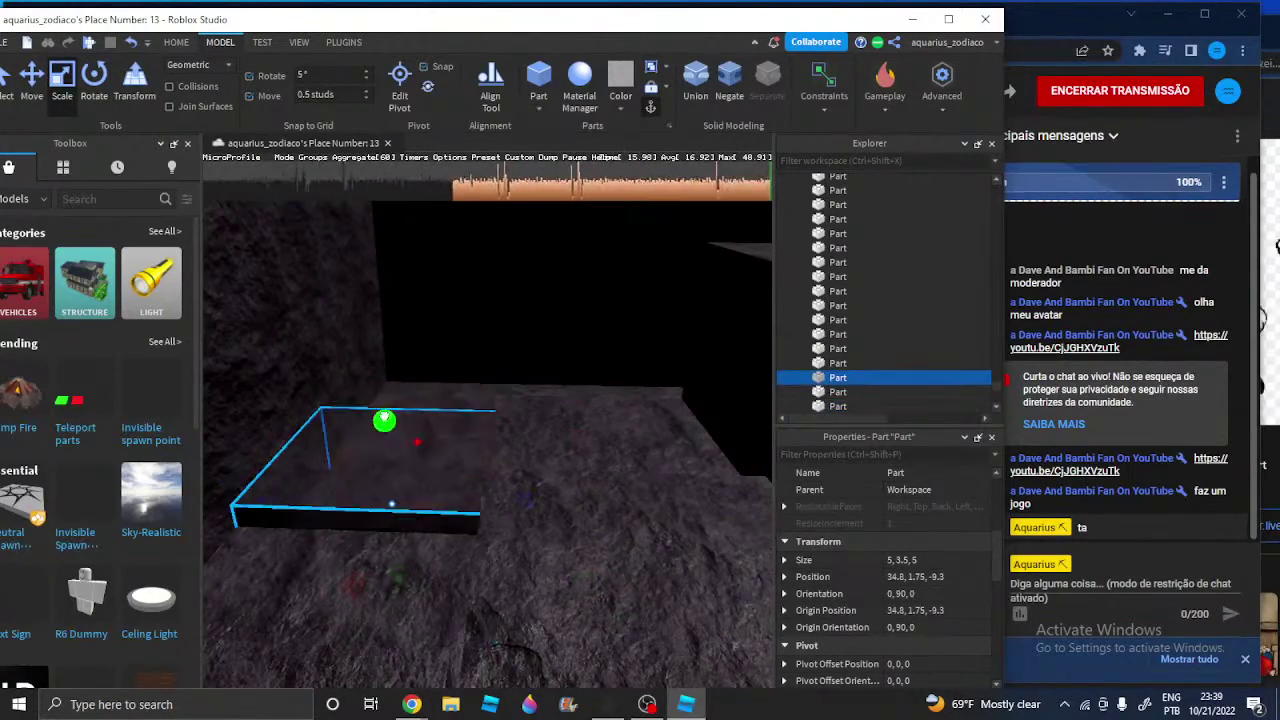
left_click_drag(384, 417, 387, 423)
right_click_drag(387, 423, 427, 410)
key("w")
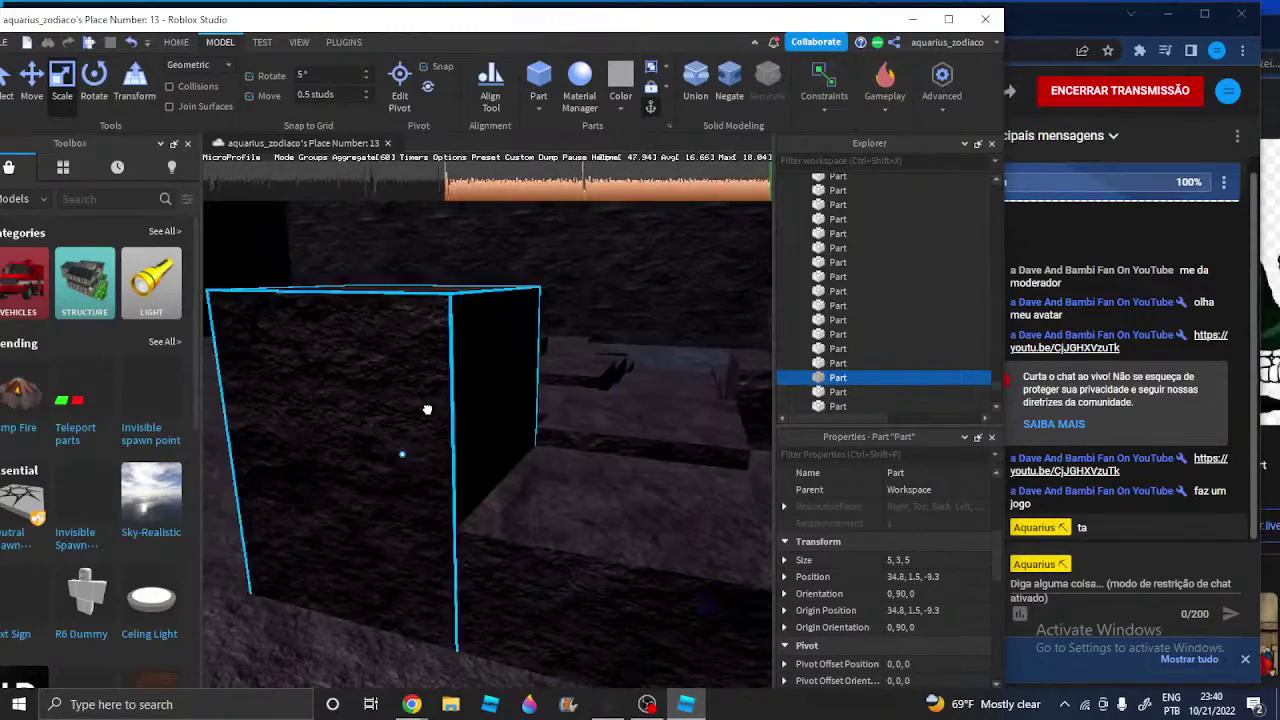
Lower the tall slab at X 24.8, Z -9.3 to a height of 2.5 studs
left_click(427, 410)
left_click_drag(391, 251, 384, 494)
right_click_drag(384, 494, 449, 479)
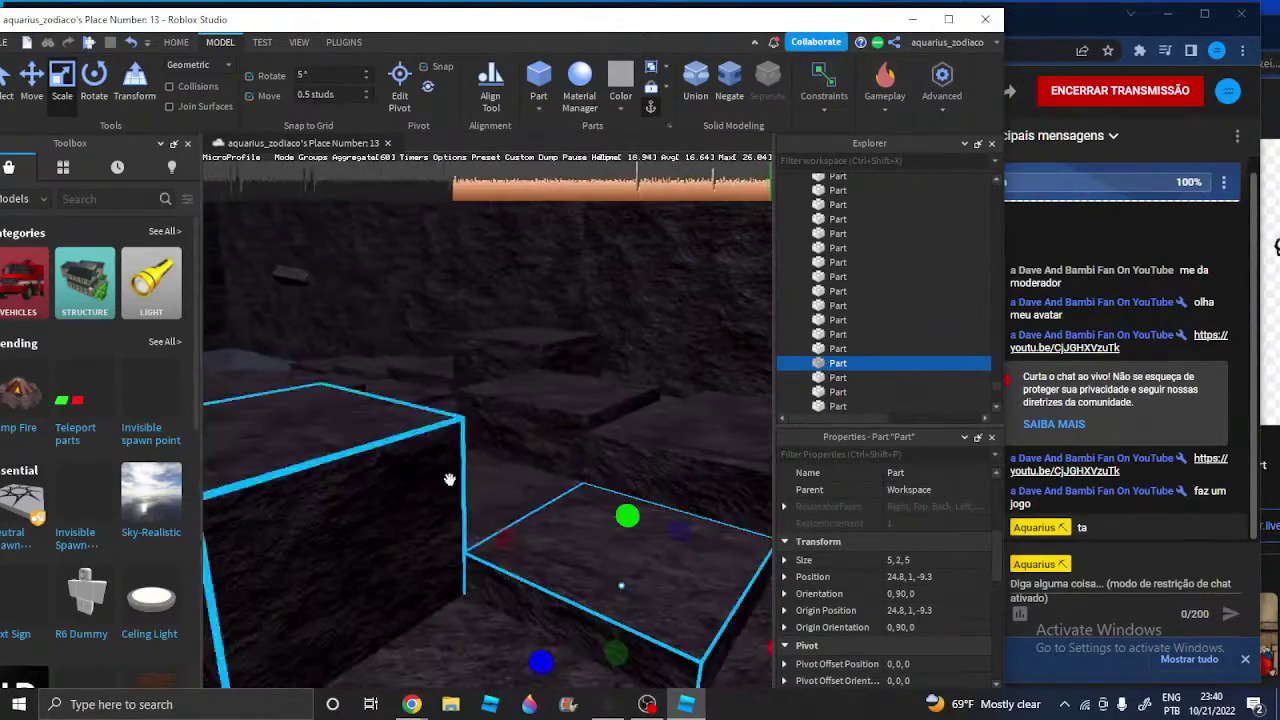
right_click_drag(629, 492, 514, 460)
key("s")
key("a")
key("d")
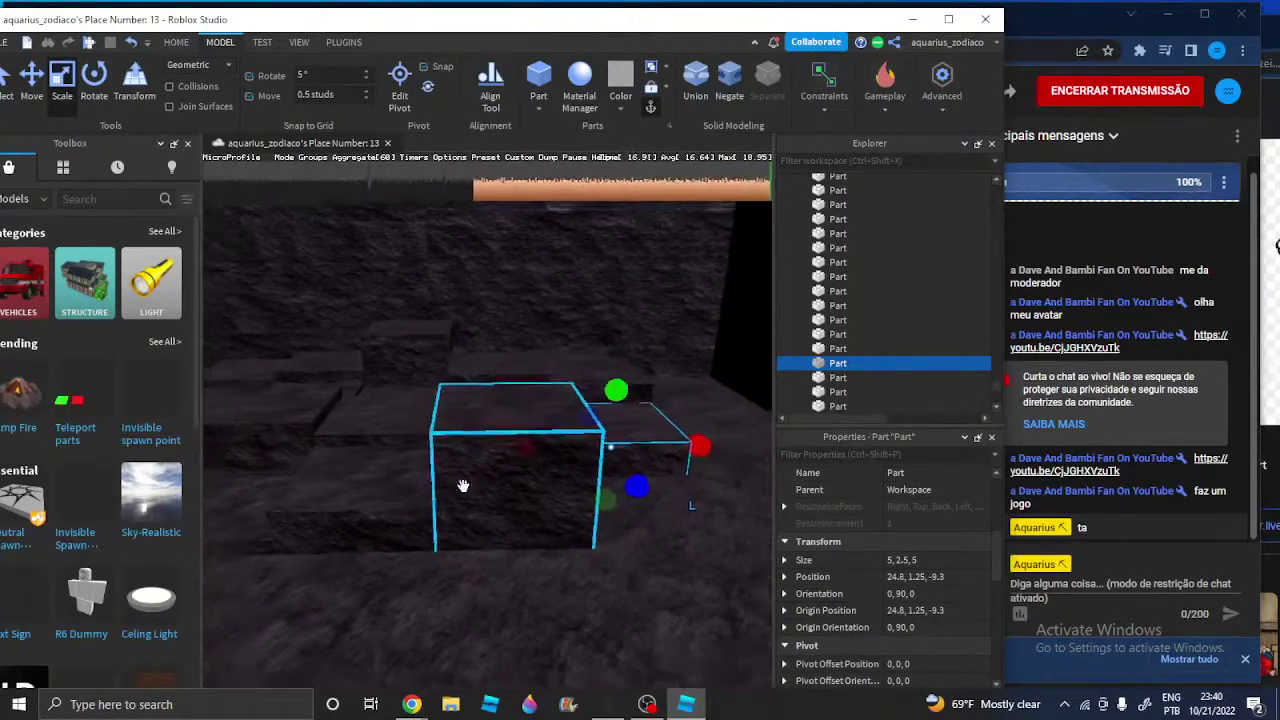
Check the livestream page in Chrome, minimise its window, and return to Roblox Studio
left_click(413, 705)
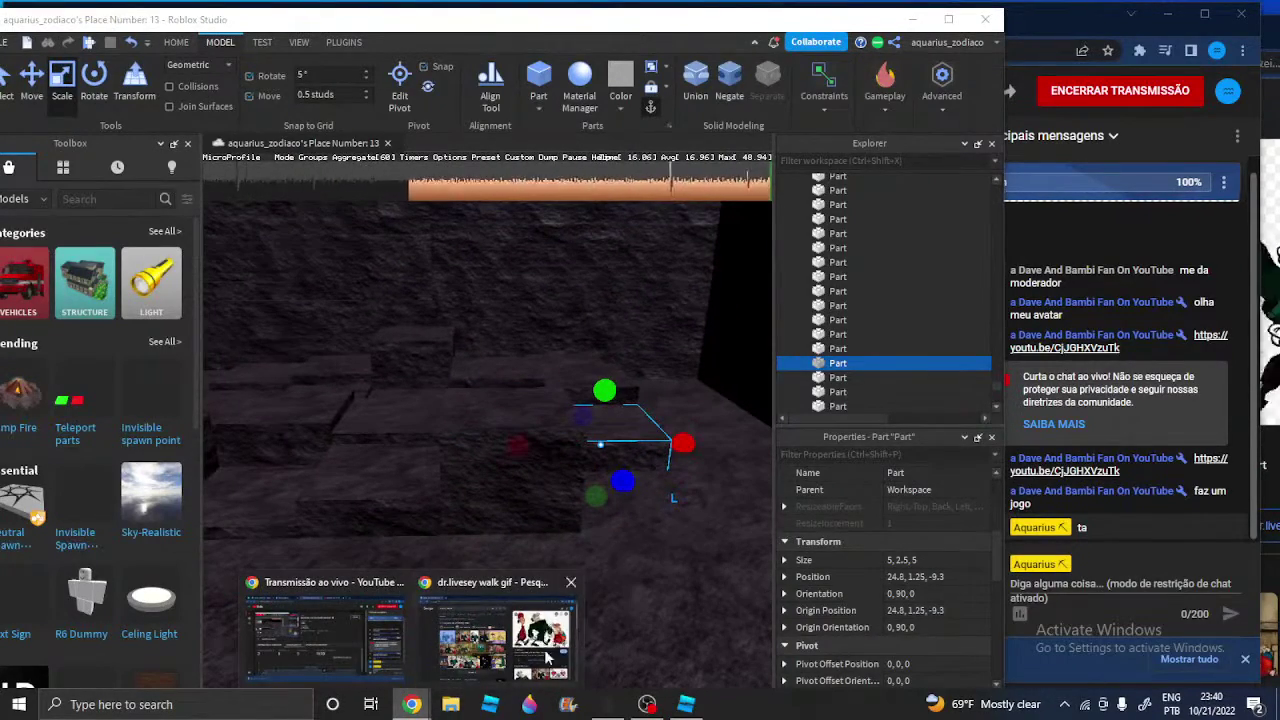
left_click(325, 635)
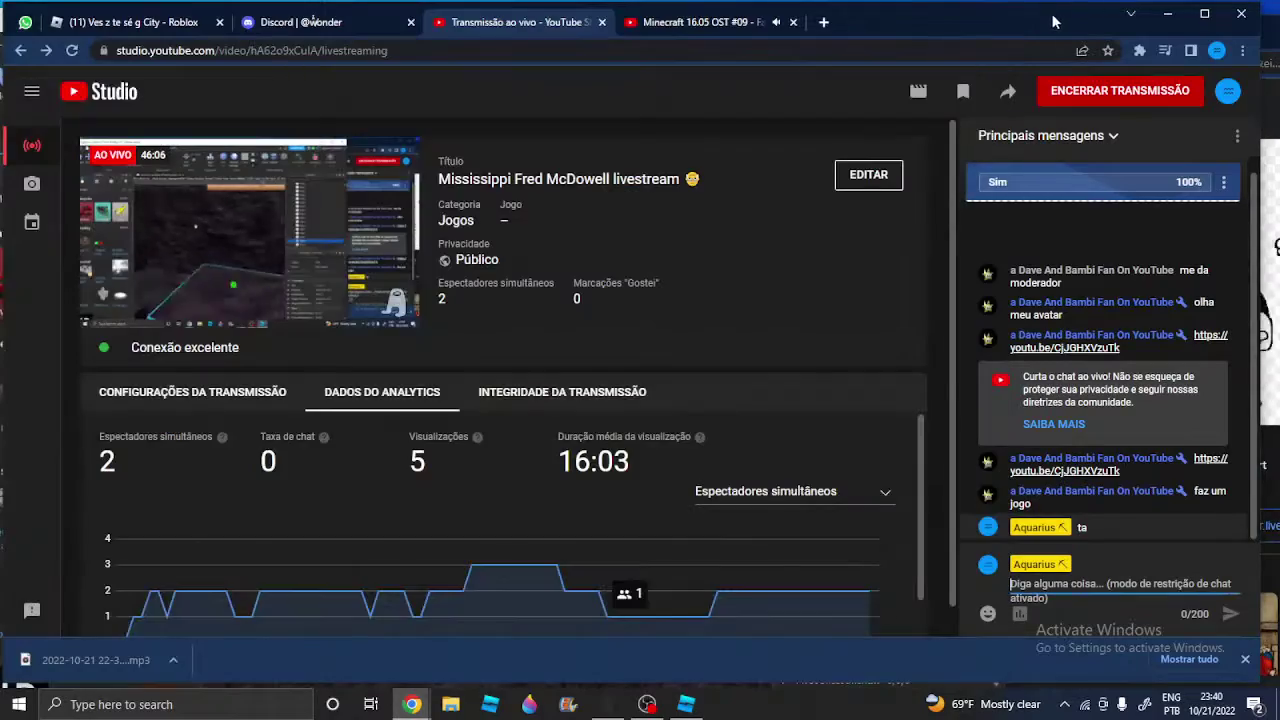
left_click(1167, 15)
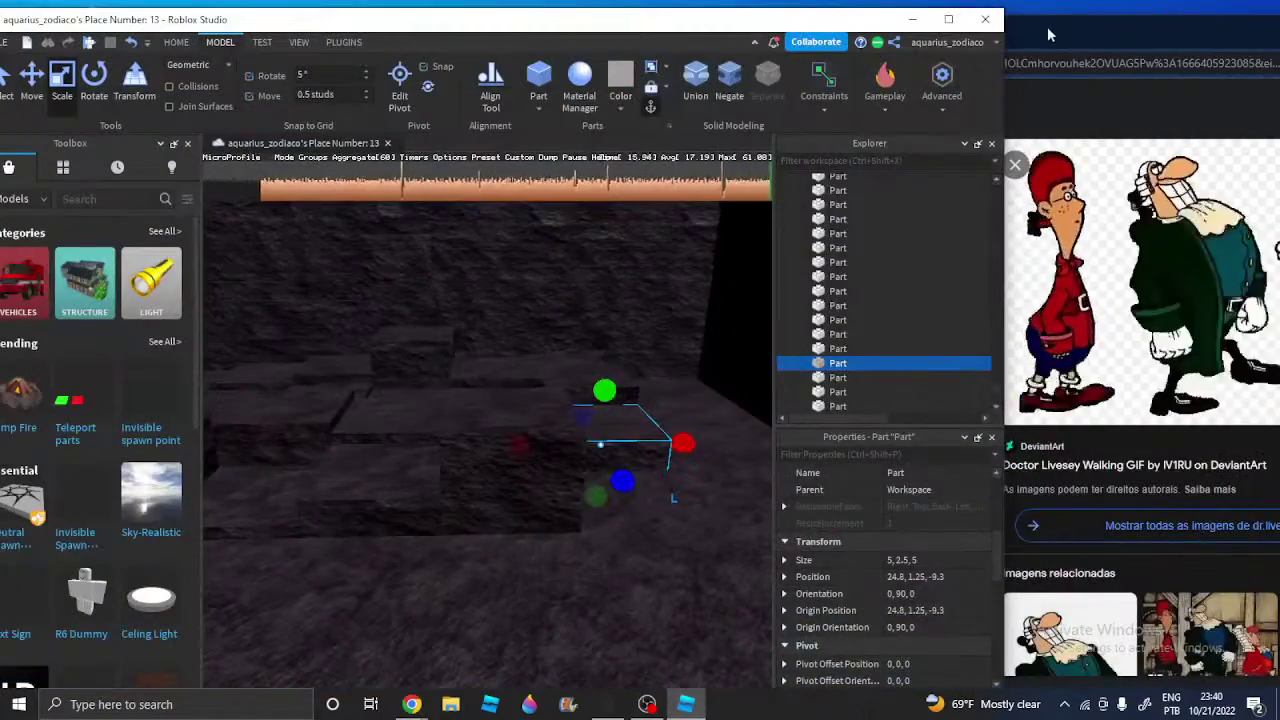
left_click(1048, 36)
left_click(811, 8)
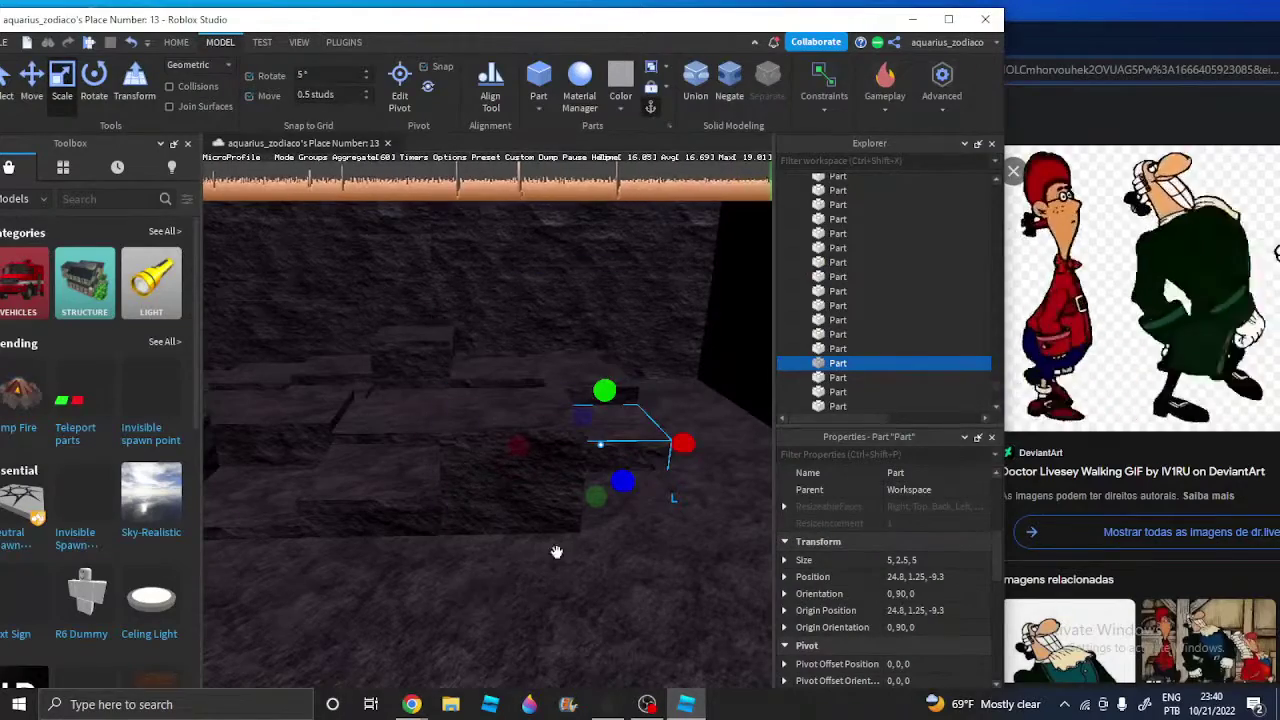
Duplicate the 5-stud cube at X 19.8, Z -14.3 and move the copy outward to Z -9.3
key("f")
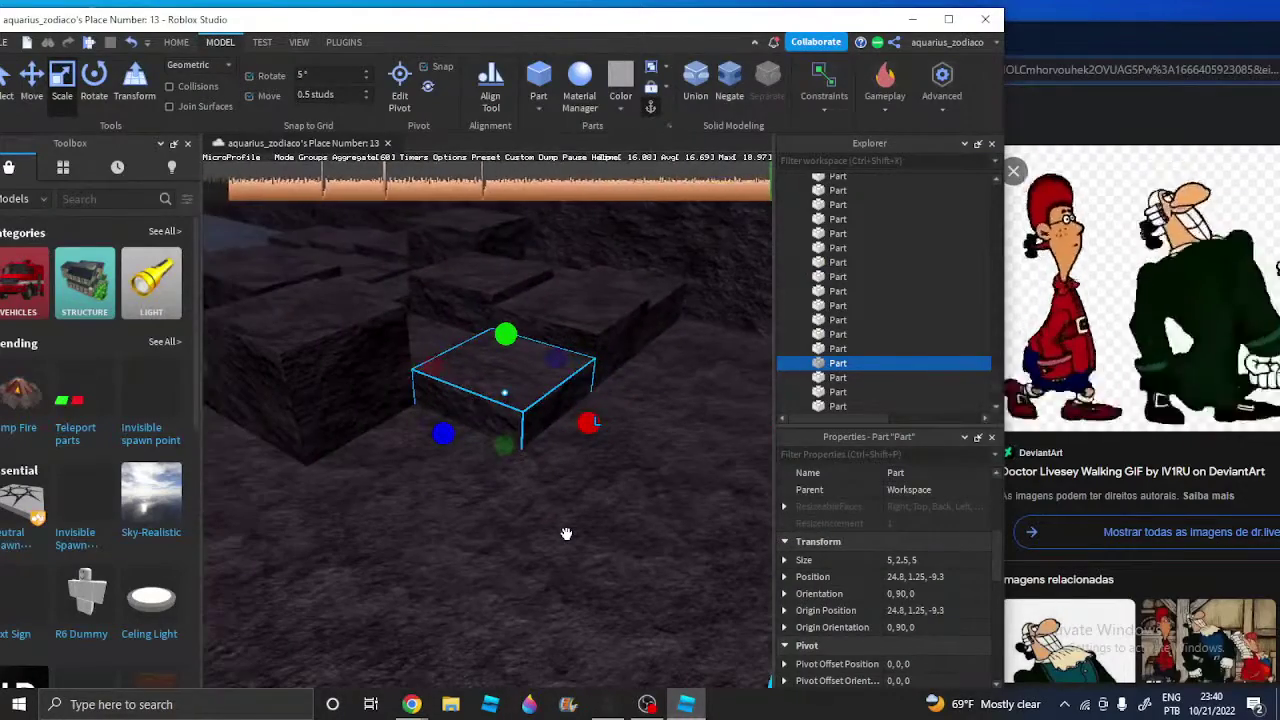
left_click(343, 358)
right_click_drag(343, 358, 343, 361)
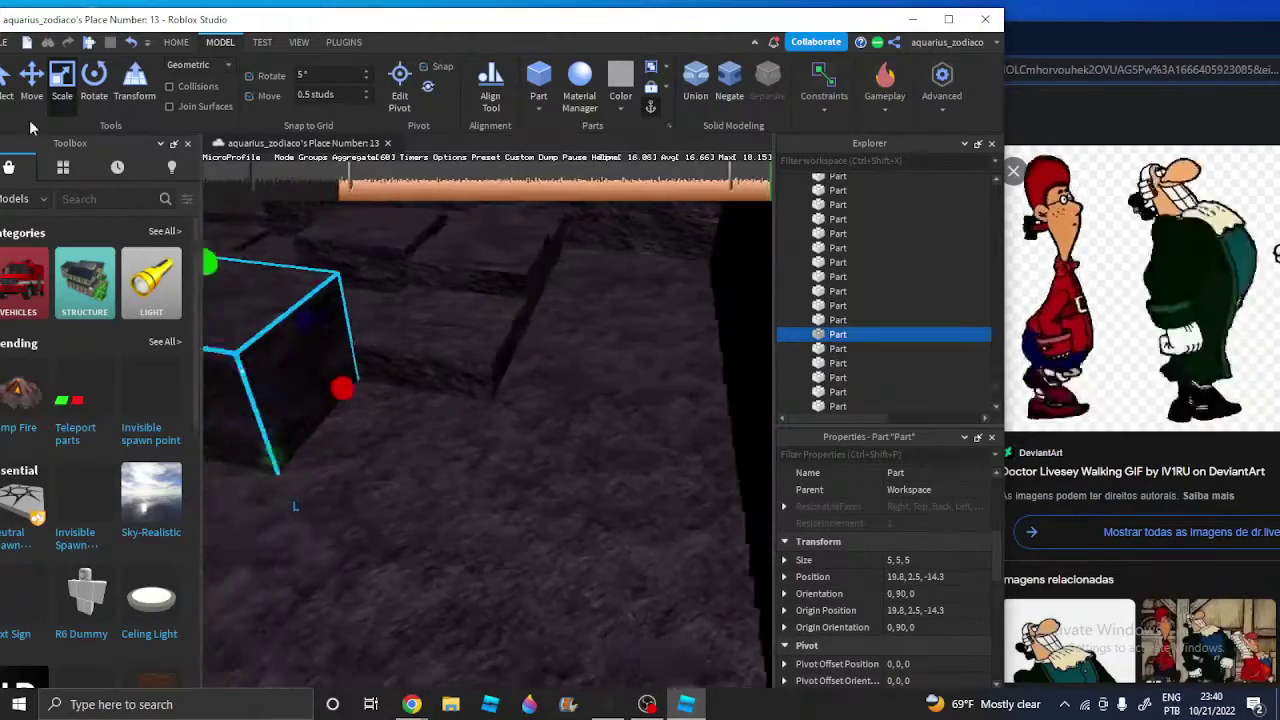
left_click(32, 84)
left_click_drag(408, 390, 551, 407)
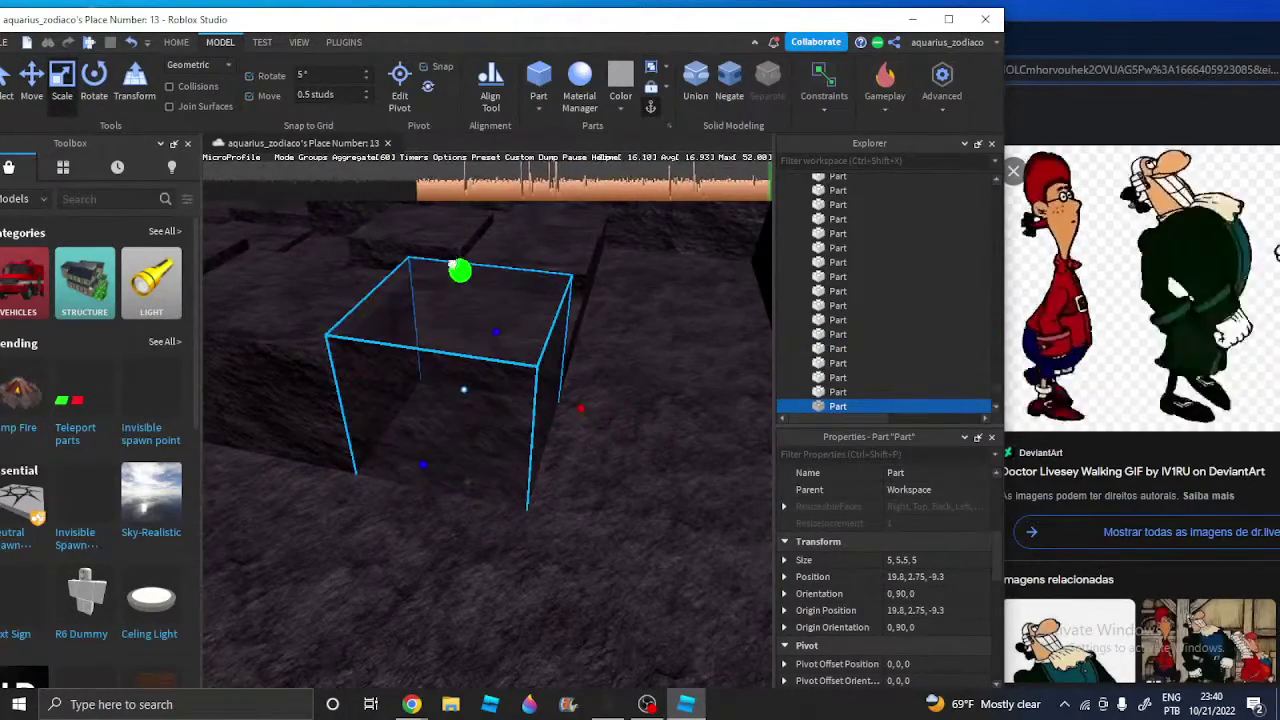
Reduce the new block at X 19.8, Z -9.3 to 4 studs high and the slab at X 29.8 in the same row to 3.5 studs
right_click_drag(453, 305, 492, 335)
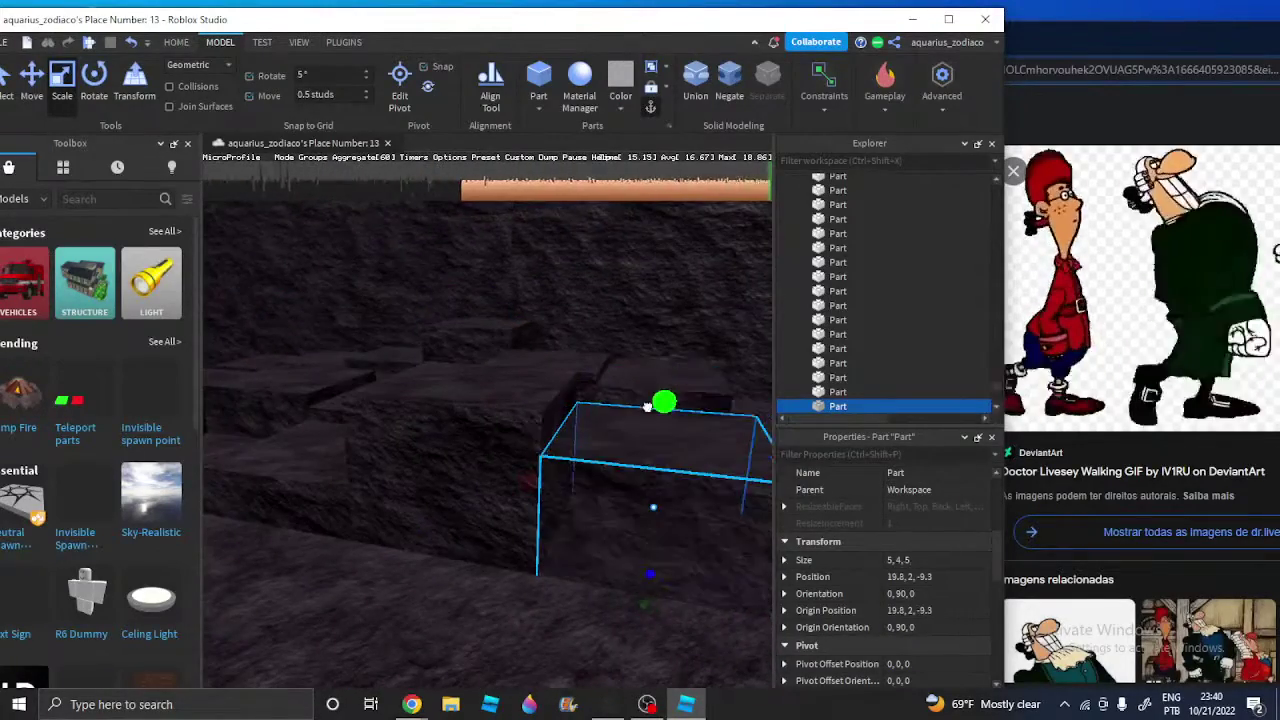
right_click_drag(648, 407, 647, 408)
left_click(496, 518)
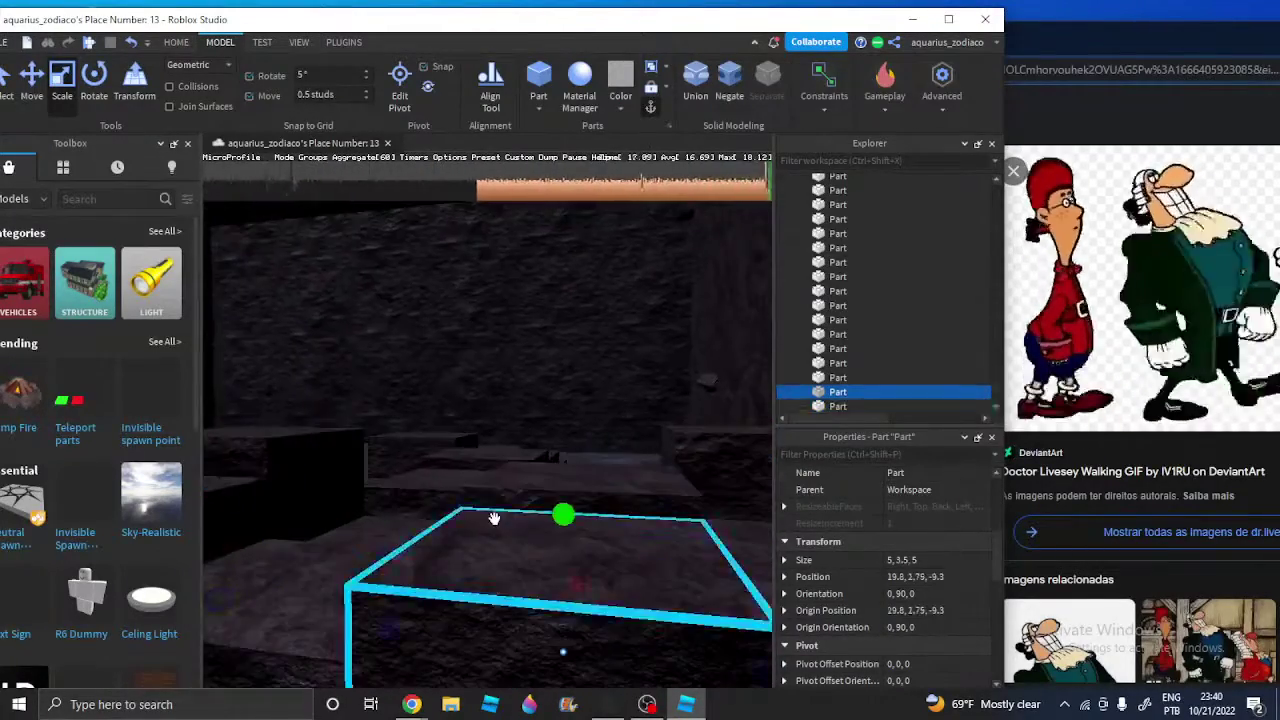
right_click_drag(534, 503, 534, 503)
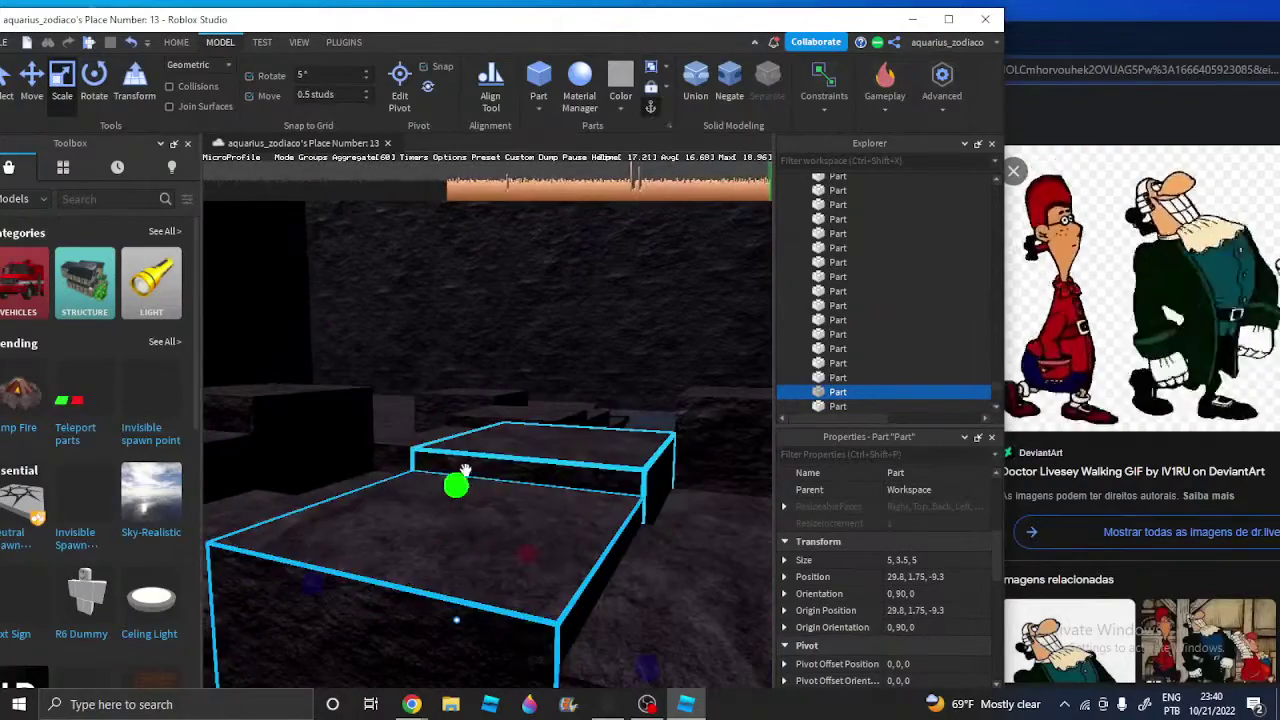
Duplicate the four slabs in the Z -9.3 row together and move the copies outward to Z -4.3
left_click_drag(463, 331, 474, 308)
right_click_drag(474, 308, 474, 308)
scroll(474, 307, "up", 5)
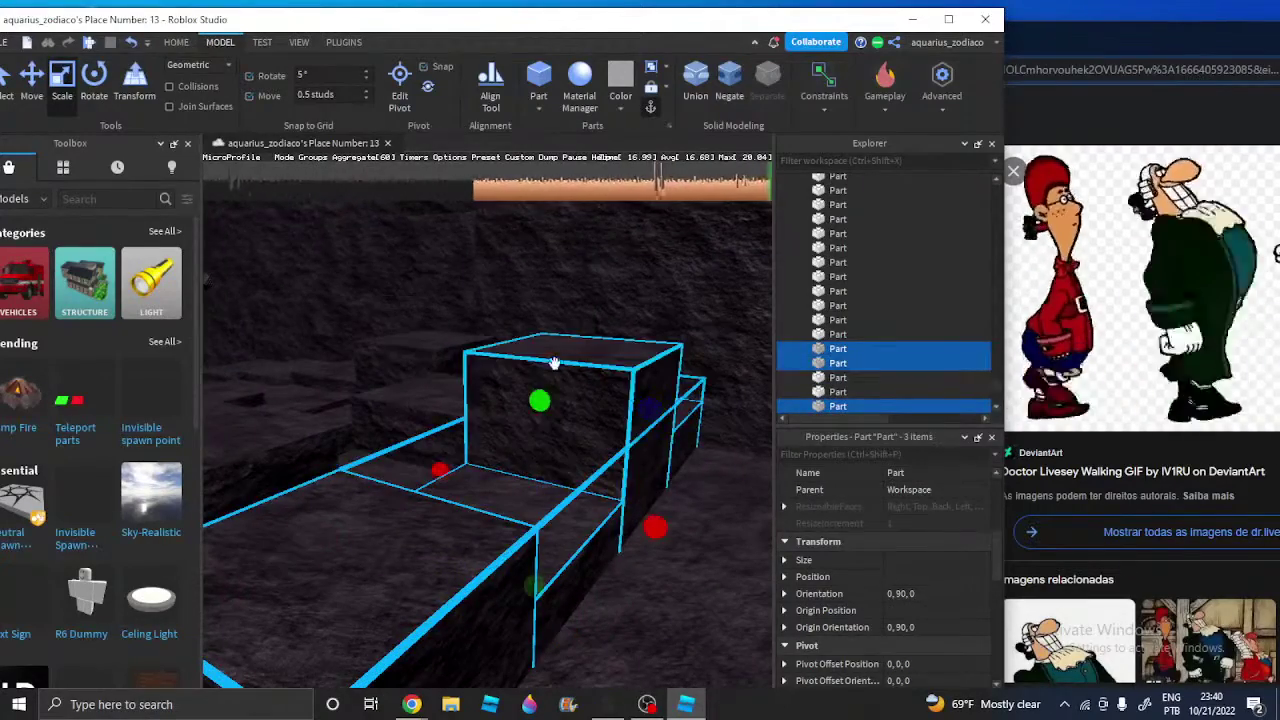
right_click_drag(554, 363, 313, 323)
left_click(575, 412, "ctrl")
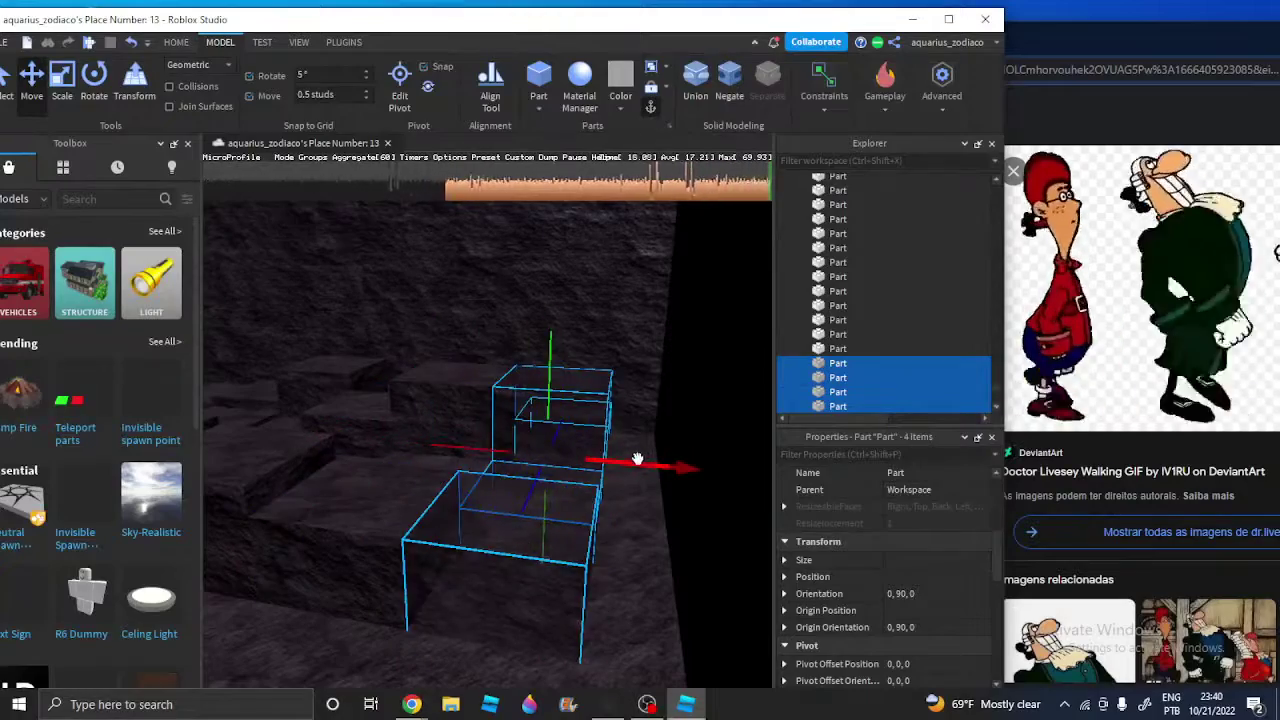
left_click(600, 520)
Vary the slab heights in the new Z -4.3 row, reshaping those at X 24.8 and X 34.8 and setting the X 19.8 slab to 1.5 studs
left_click(580, 540)
scroll(580, 540, "up", 1)
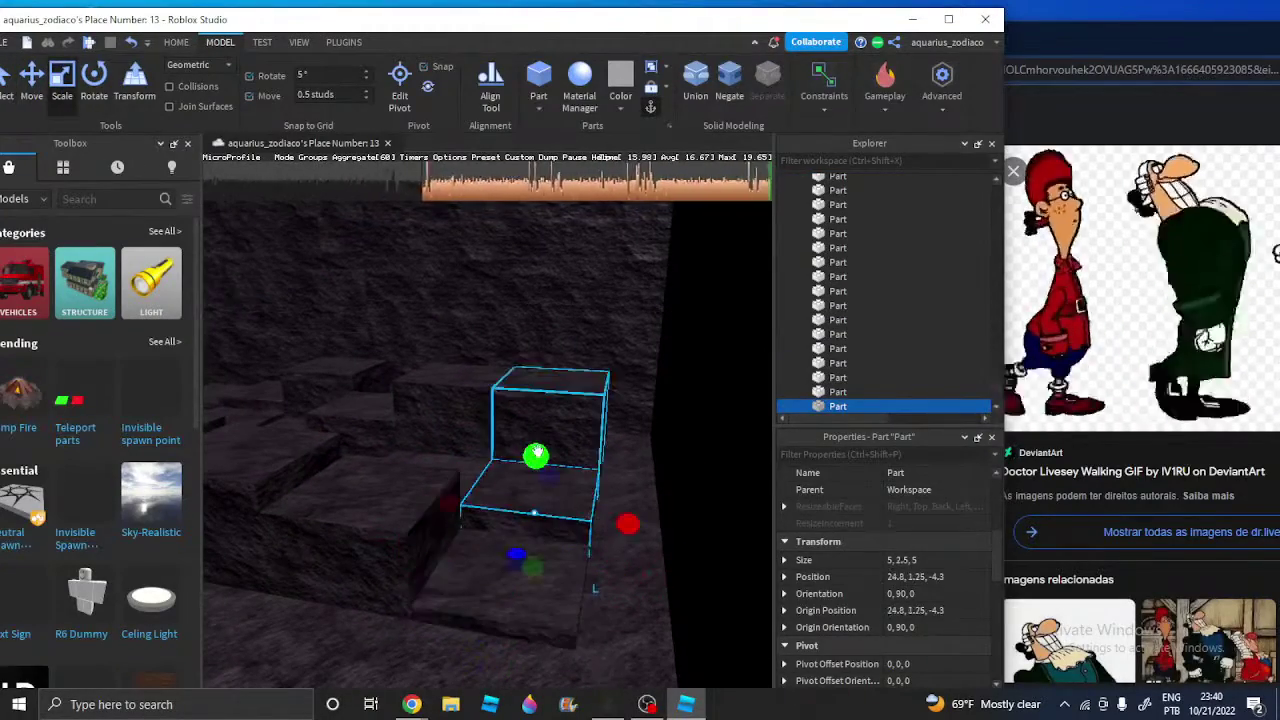
right_click_drag(550, 325, 473, 385)
left_click(473, 385)
left_click_drag(452, 363, 446, 388)
right_click_drag(443, 400, 460, 440)
left_click(455, 414)
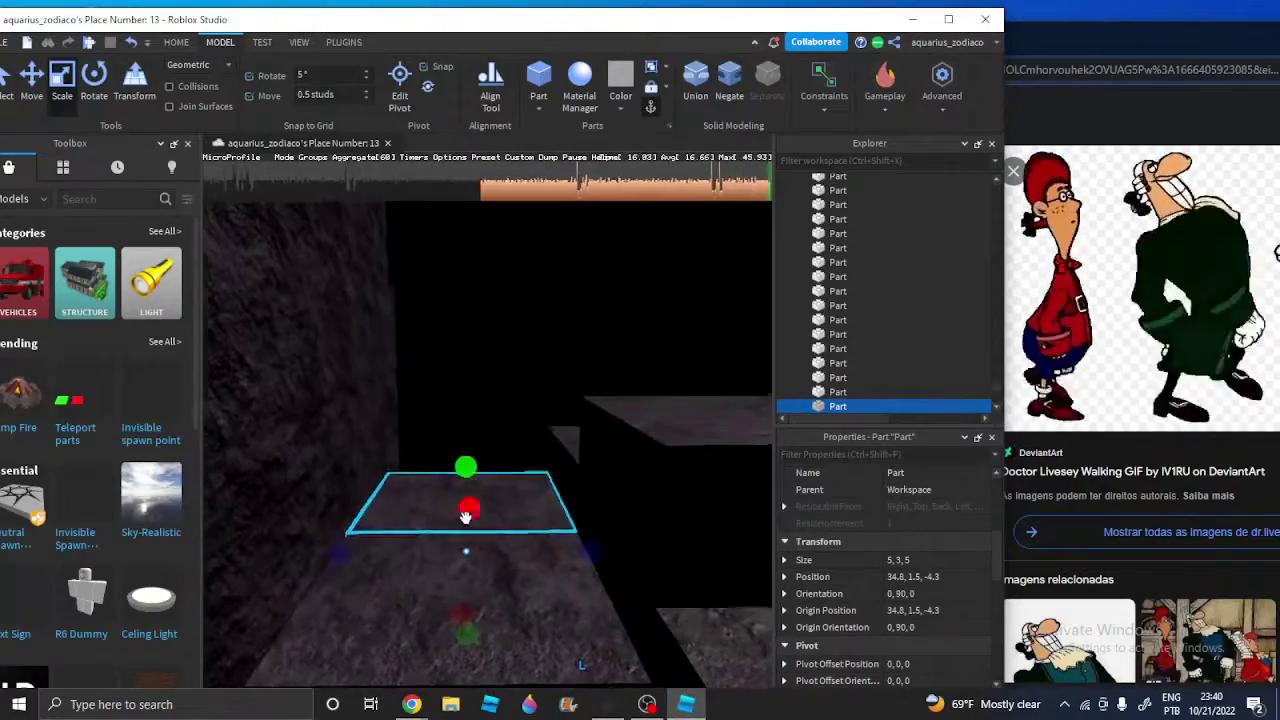
left_click_drag(466, 466, 471, 445)
right_click_drag(471, 445, 529, 453)
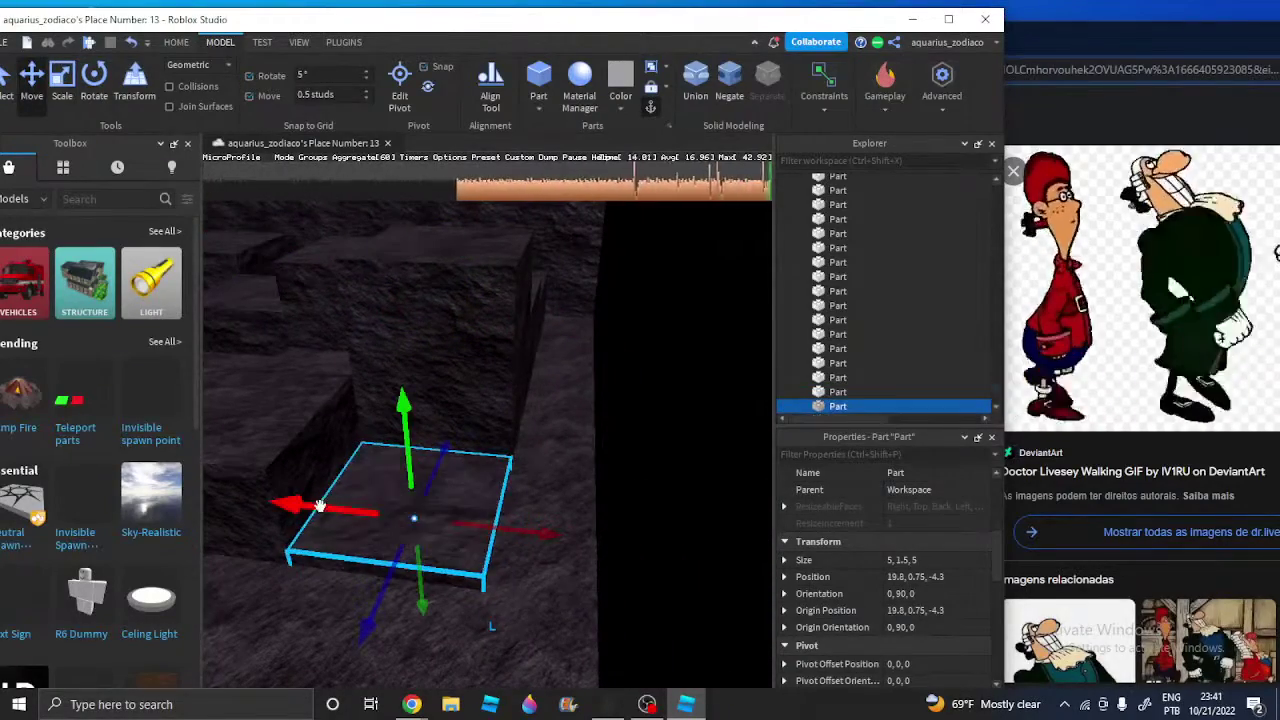
Move the 63-stud-wide end wall outward to Z 3.9
left_click(488, 398)
right_click_drag(488, 398, 475, 377)
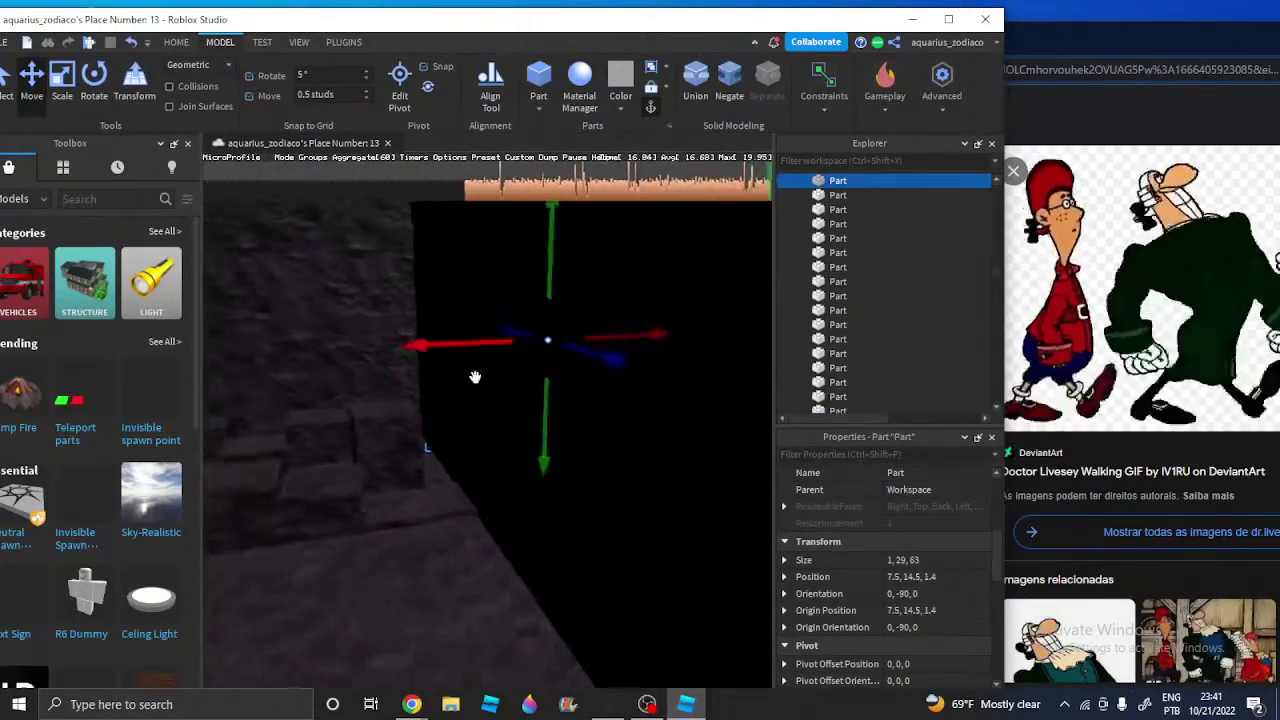
left_click_drag(440, 357, 473, 344)
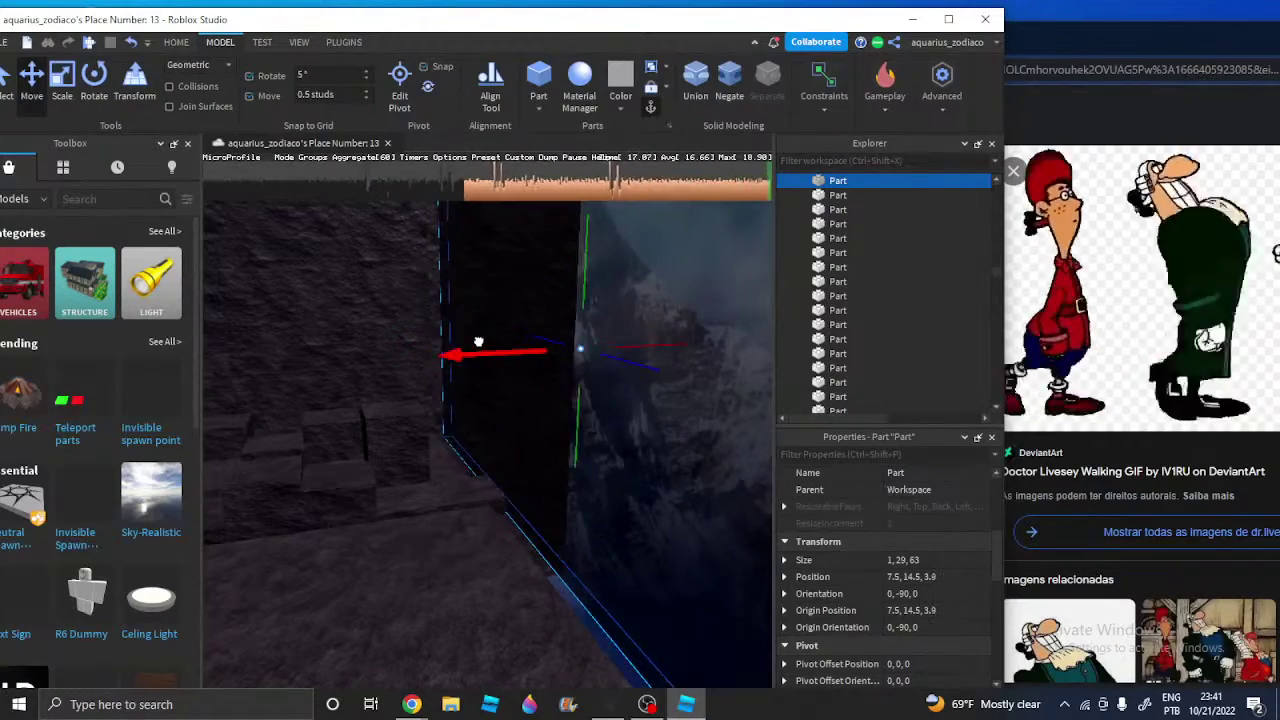
Extend the floor union toward the moved end wall so its size is 64, 1, 64
key("ctrl+shift+g")
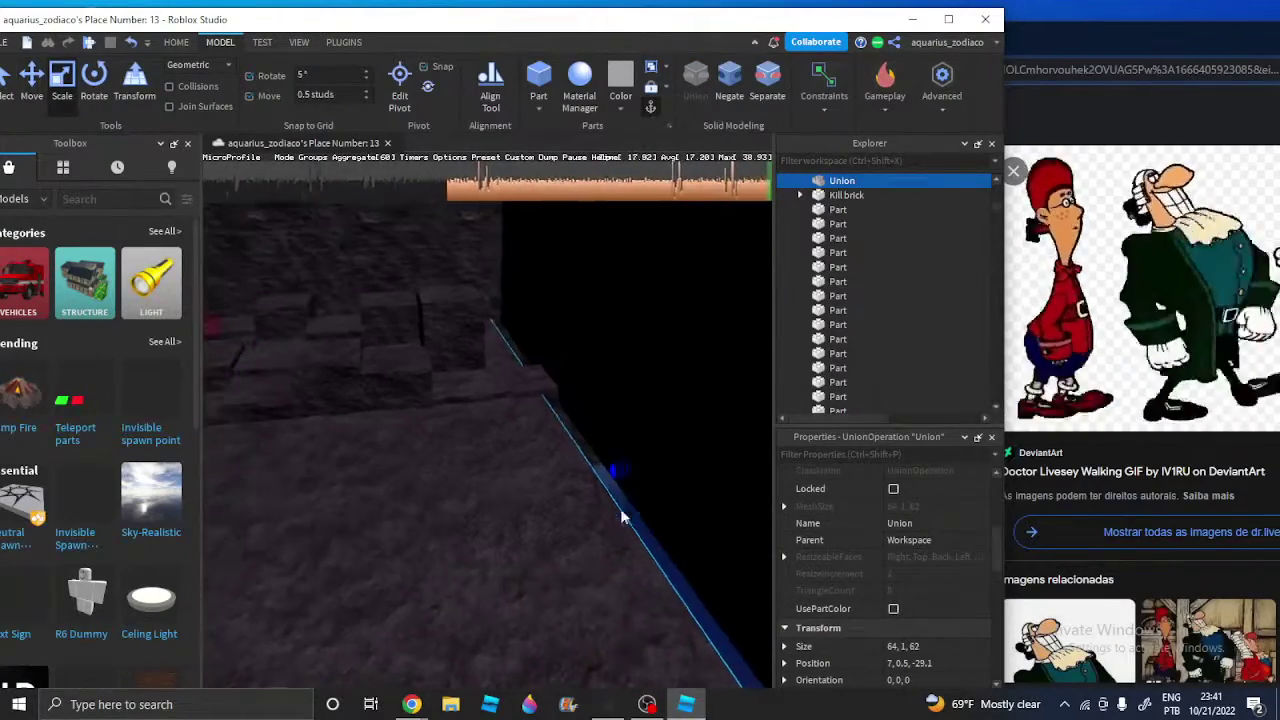
right_click_drag(650, 460, 650, 460)
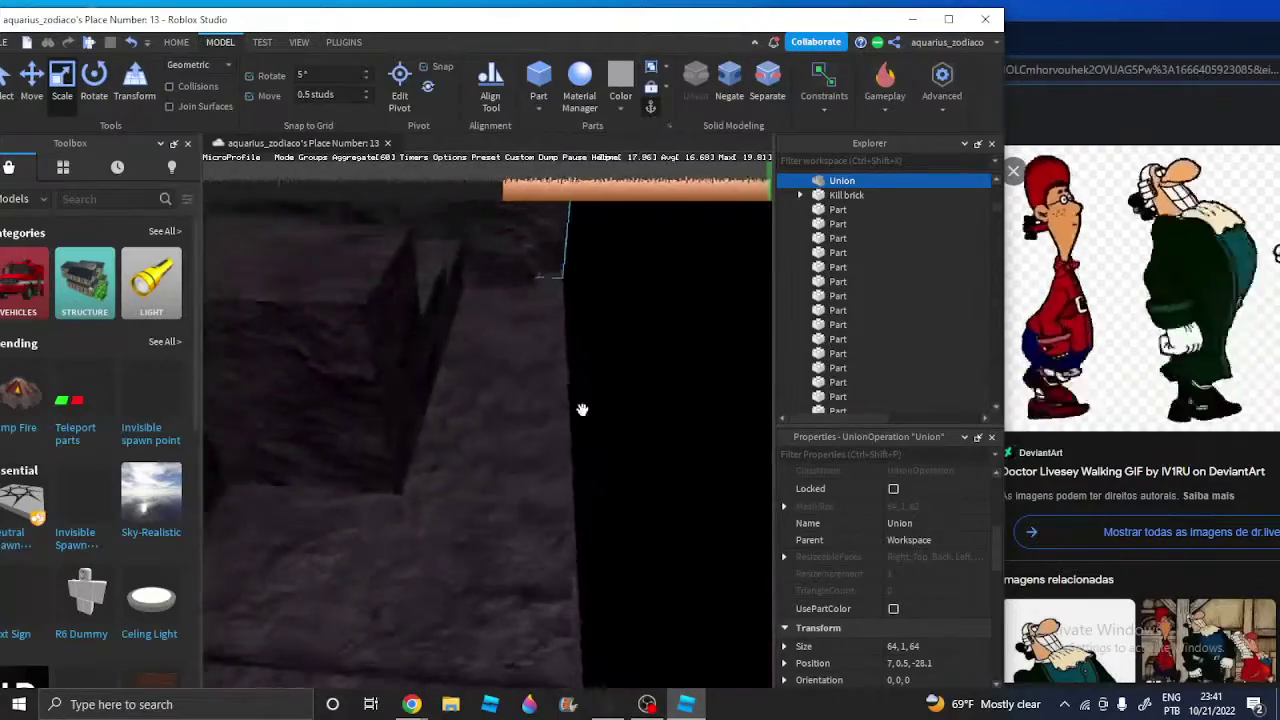
left_click(418, 340)
right_click_drag(418, 340, 466, 440)
Extend the thin ceiling part toward the moved end wall to a depth of 49.9 studs
left_click(620, 296)
right_click_drag(620, 294, 620, 294)
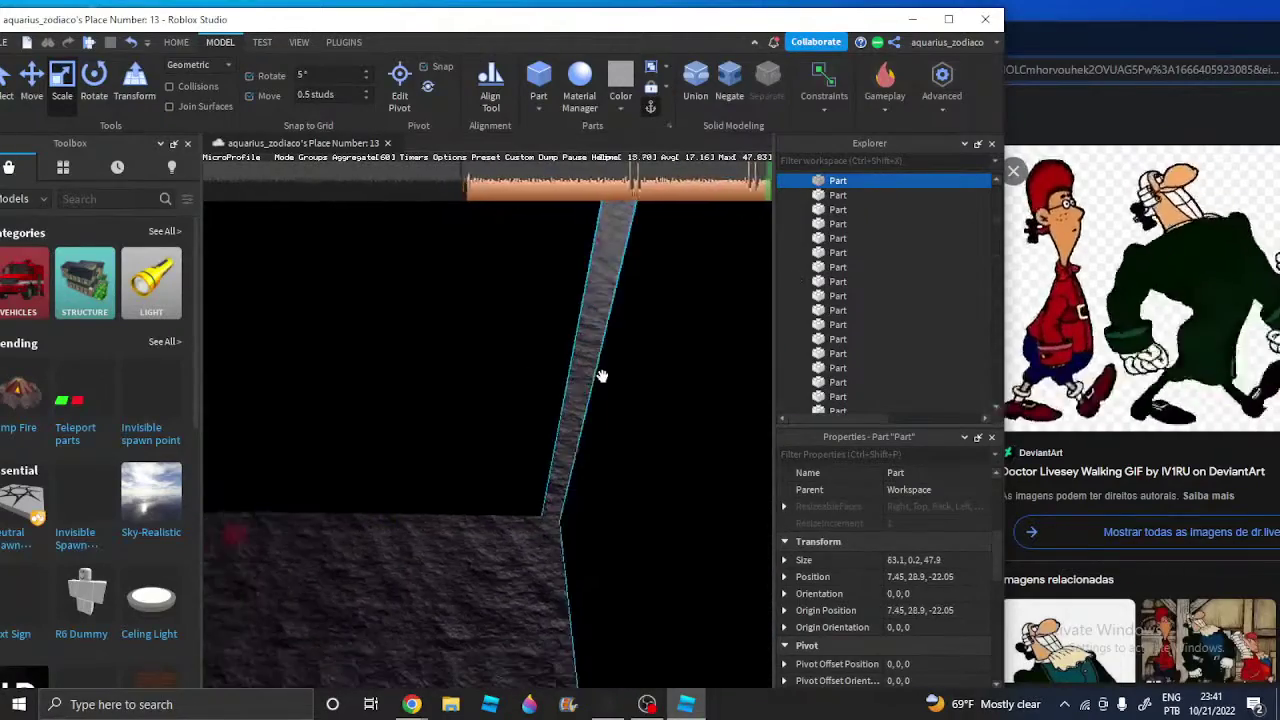
mouse_move(601, 376)
right_mouse_down()
mouse_move(577, 406)
mouse_move(591, 394)
right_mouse_up()
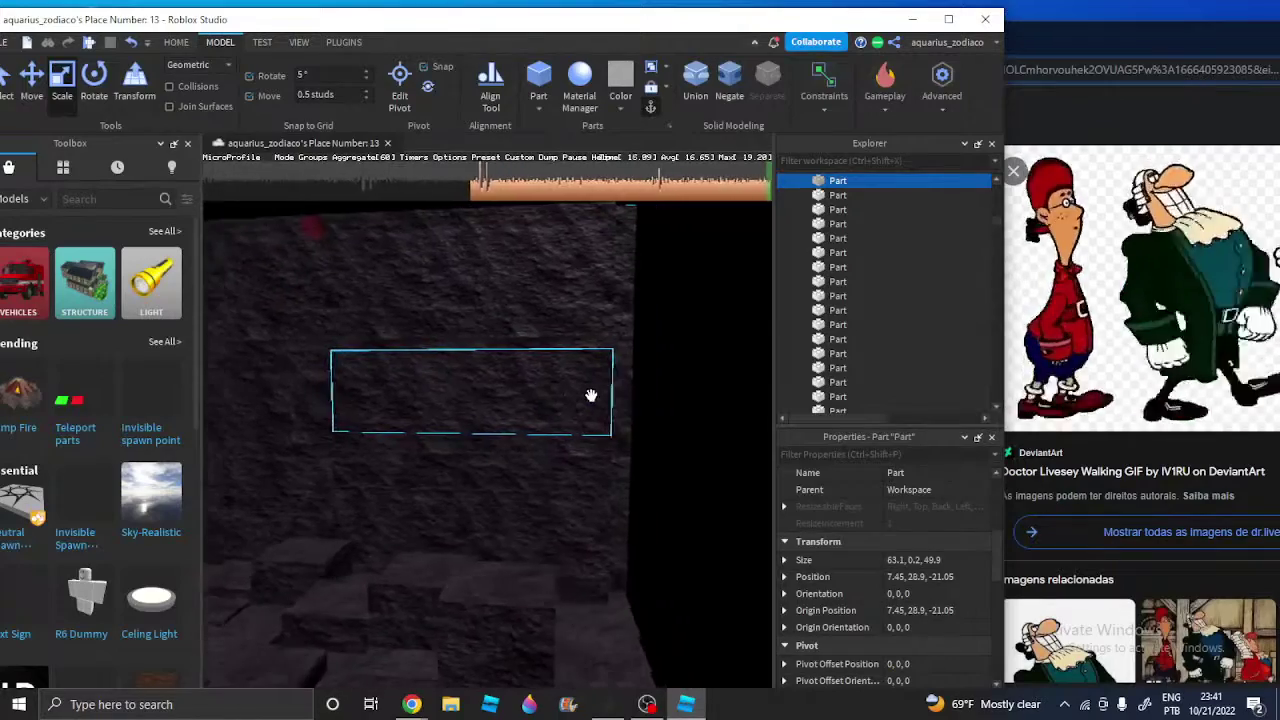
Lengthen the low side-wall panel and the full-height side wall at X 38.5 toward the end wall, making the full-height wall 64 studs long
left_click(563, 396)
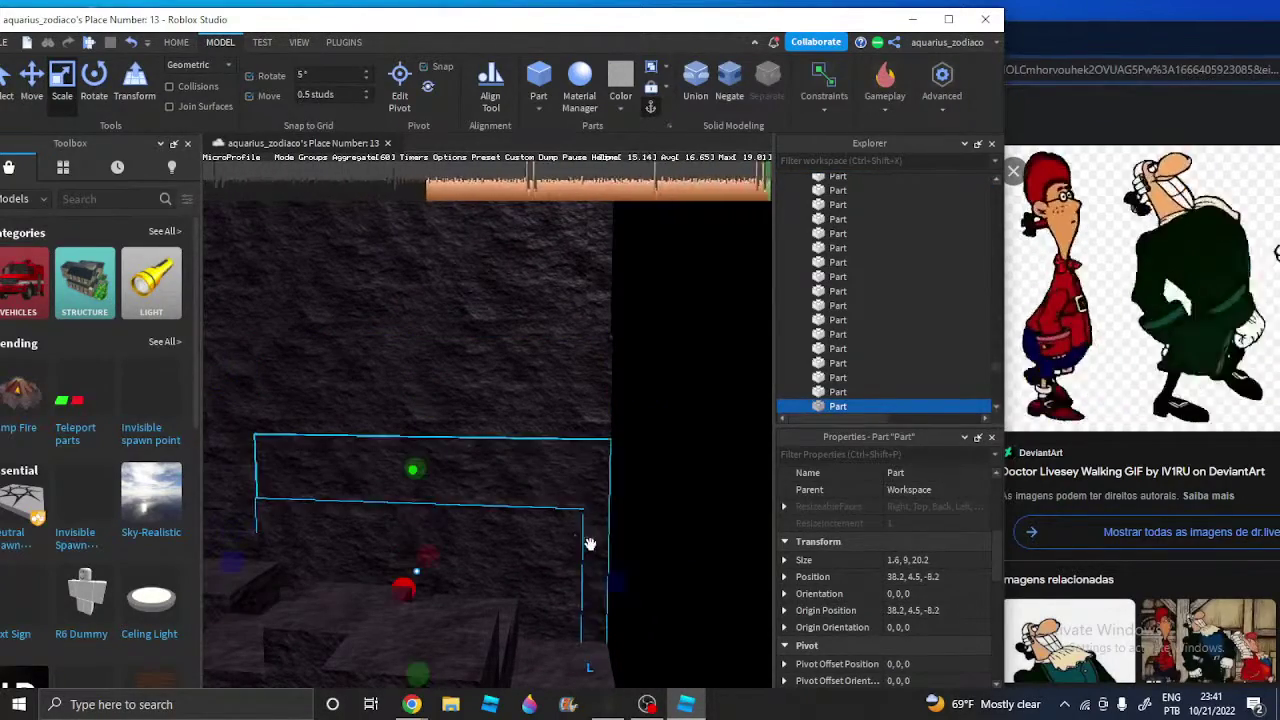
left_click(526, 303)
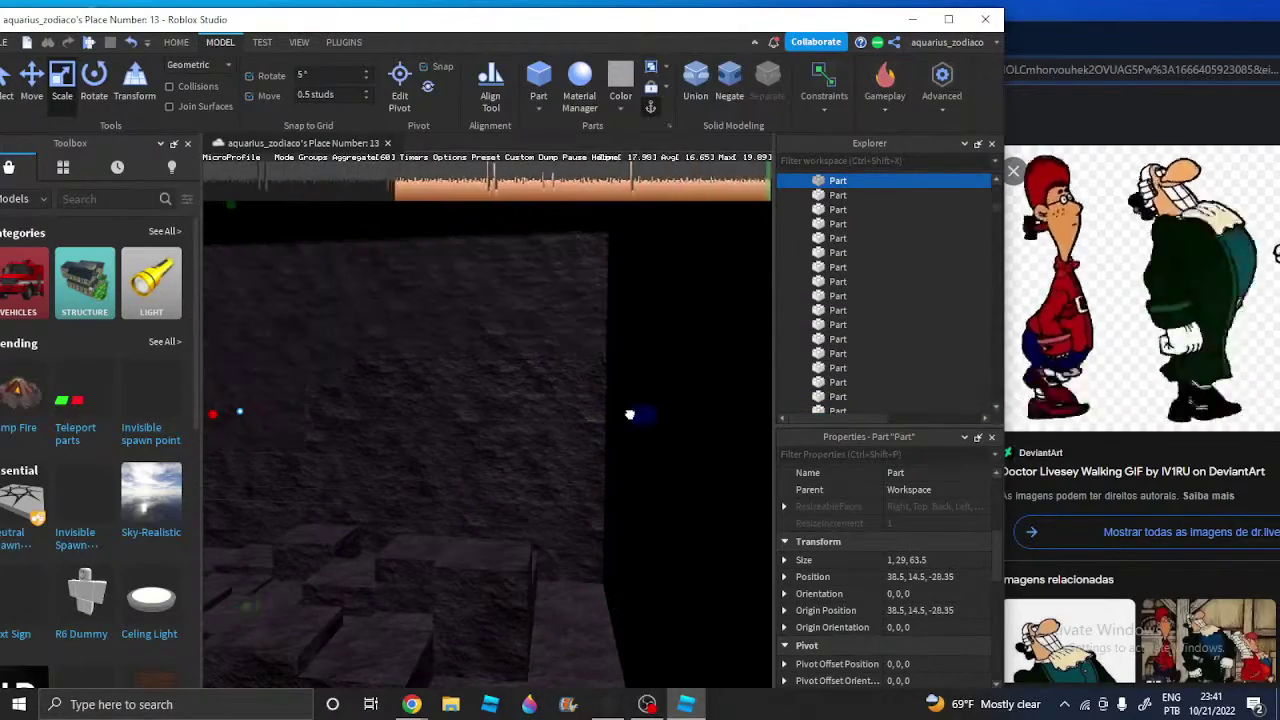
right_click_drag(630, 414, 552, 537)
key("d")
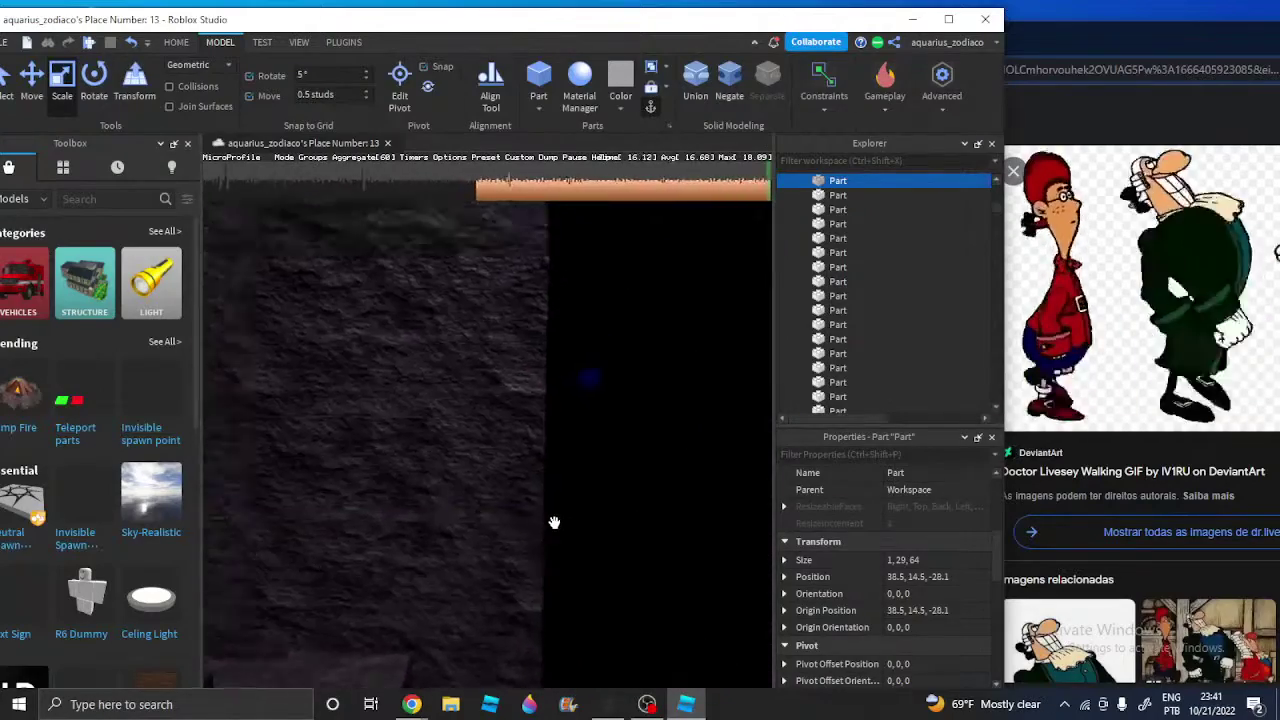
scroll(554, 523, "down", 5)
scroll(552, 480, "up", 5)
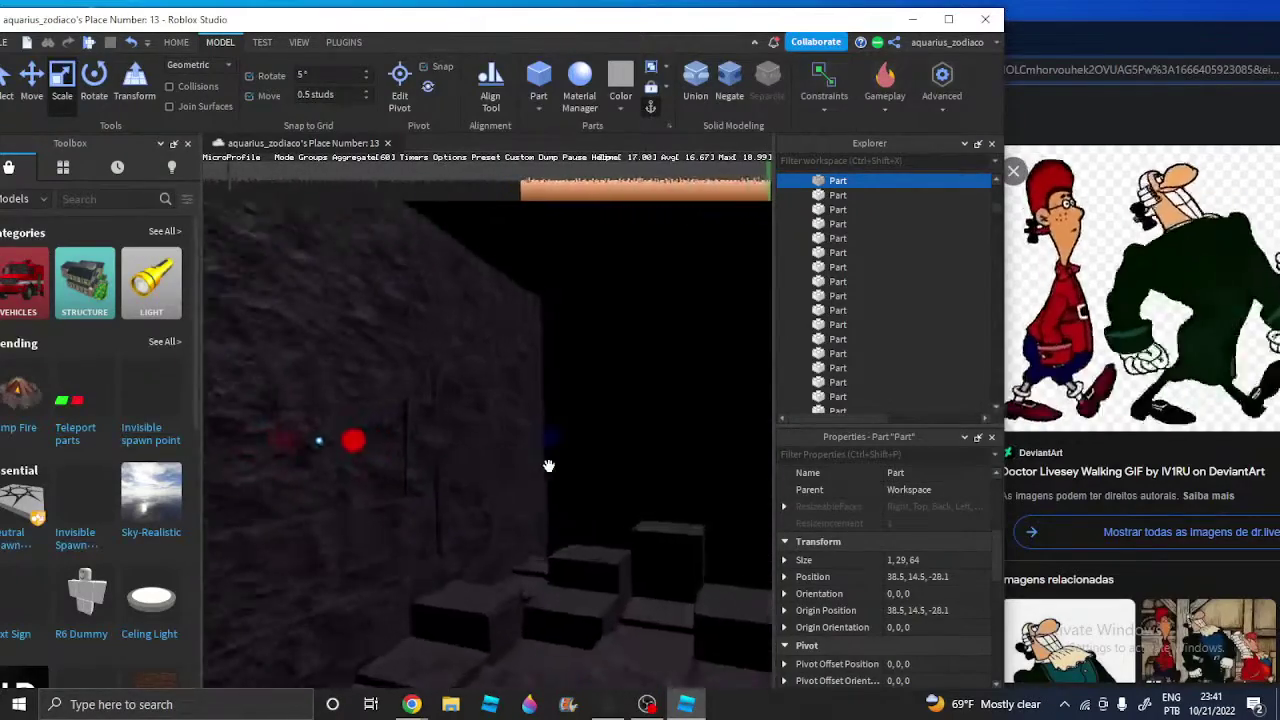
Lengthen the 6-stud-high upper side-wall panel at X 38.4 toward the end wall to 22.2 studs
right_click_drag(548, 466, 447, 429)
key("w")
key("d")
key("s")
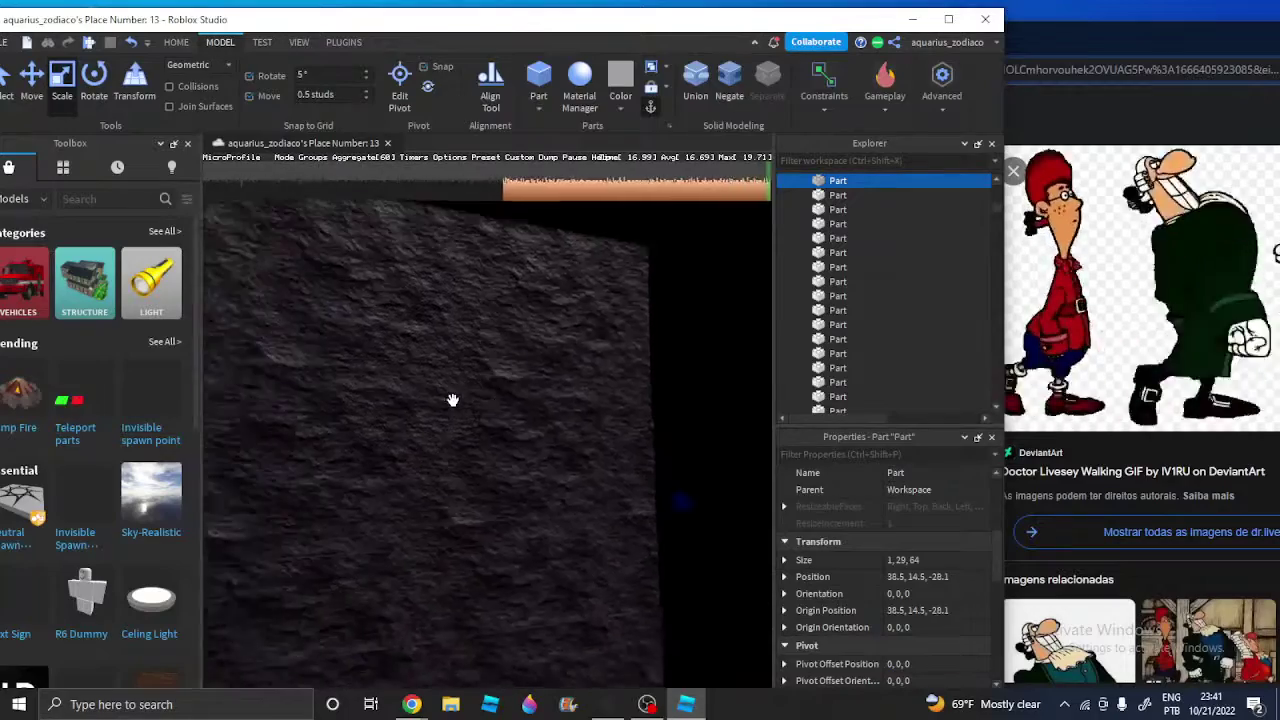
left_click(578, 430)
key("d")
key("w")
right_click_drag(579, 428, 554, 444)
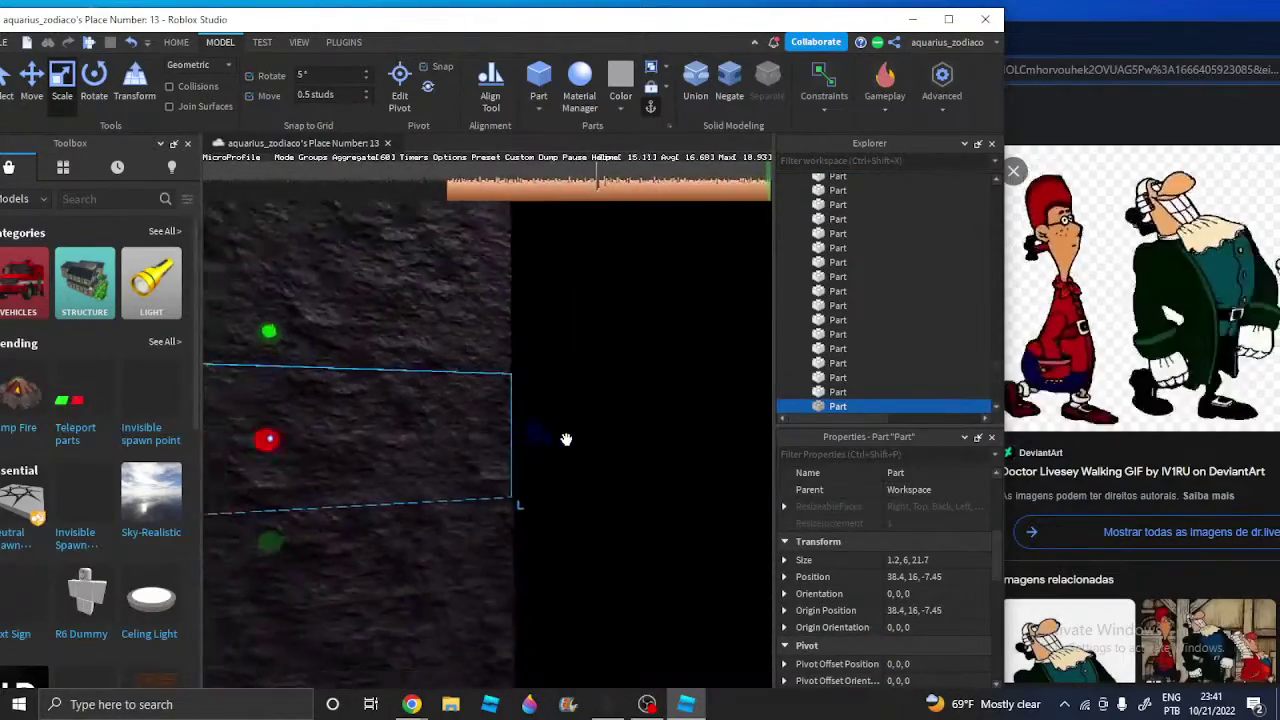
left_click_drag(566, 437, 551, 446)
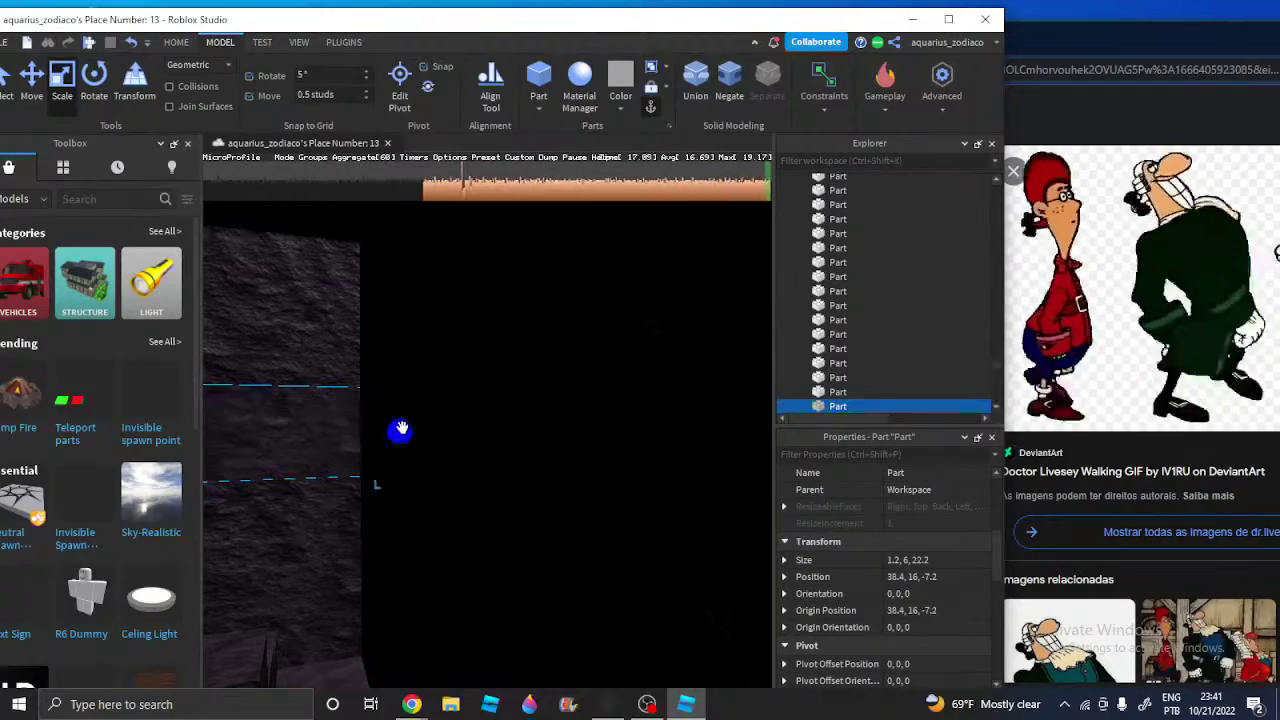
Select the small 1.2 x 6 x 3.3 side-wall part and cut the two floor slabs nested inside it
key("w")
right_click_drag(402, 428, 426, 443)
key("s")
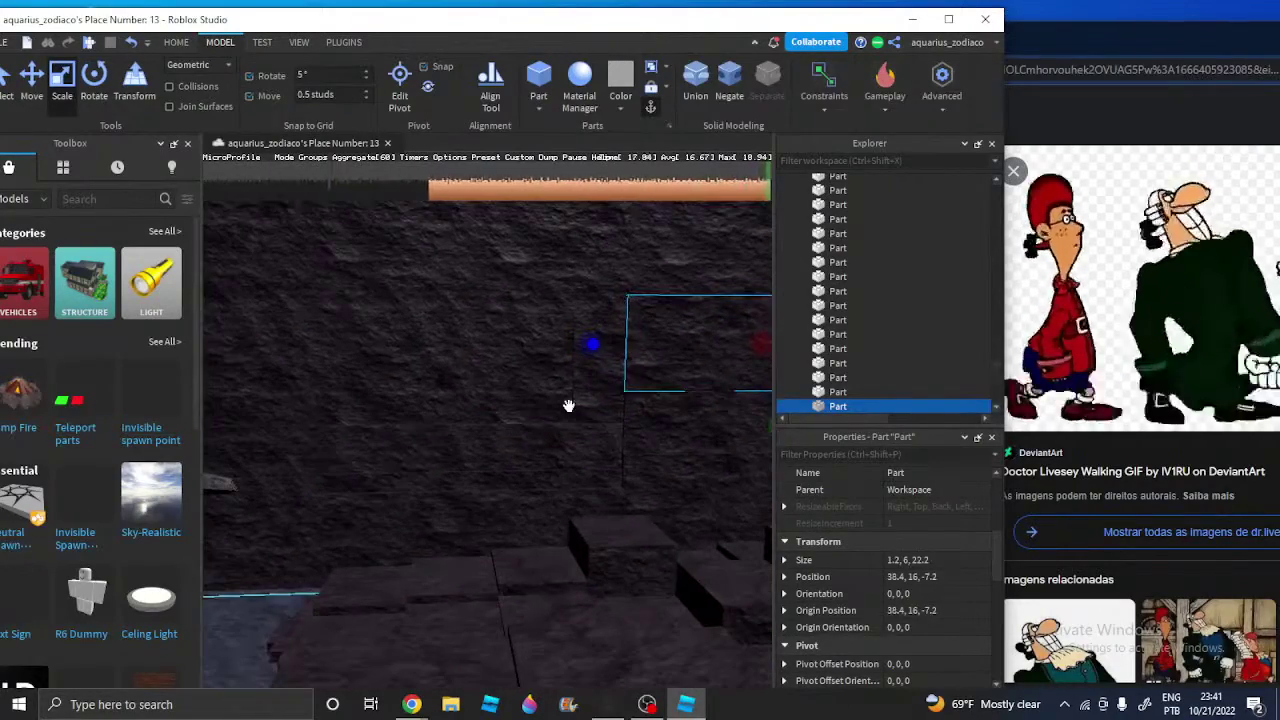
left_click(580, 402)
key("ctrl+d")
key("s")
right_click_drag(583, 400, 540, 431)
key("w")
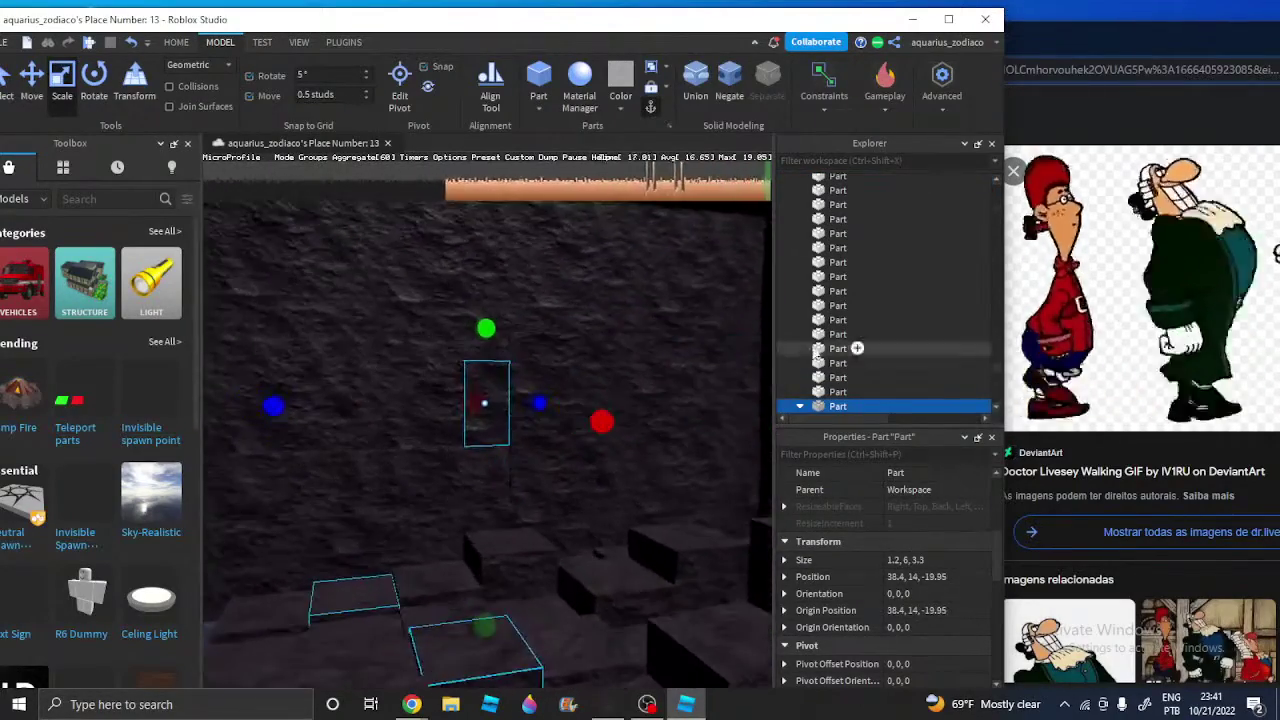
scroll(815, 353, "down", 1)
left_click(843, 381)
left_click(845, 395, "ctrl")
right_click(846, 396)
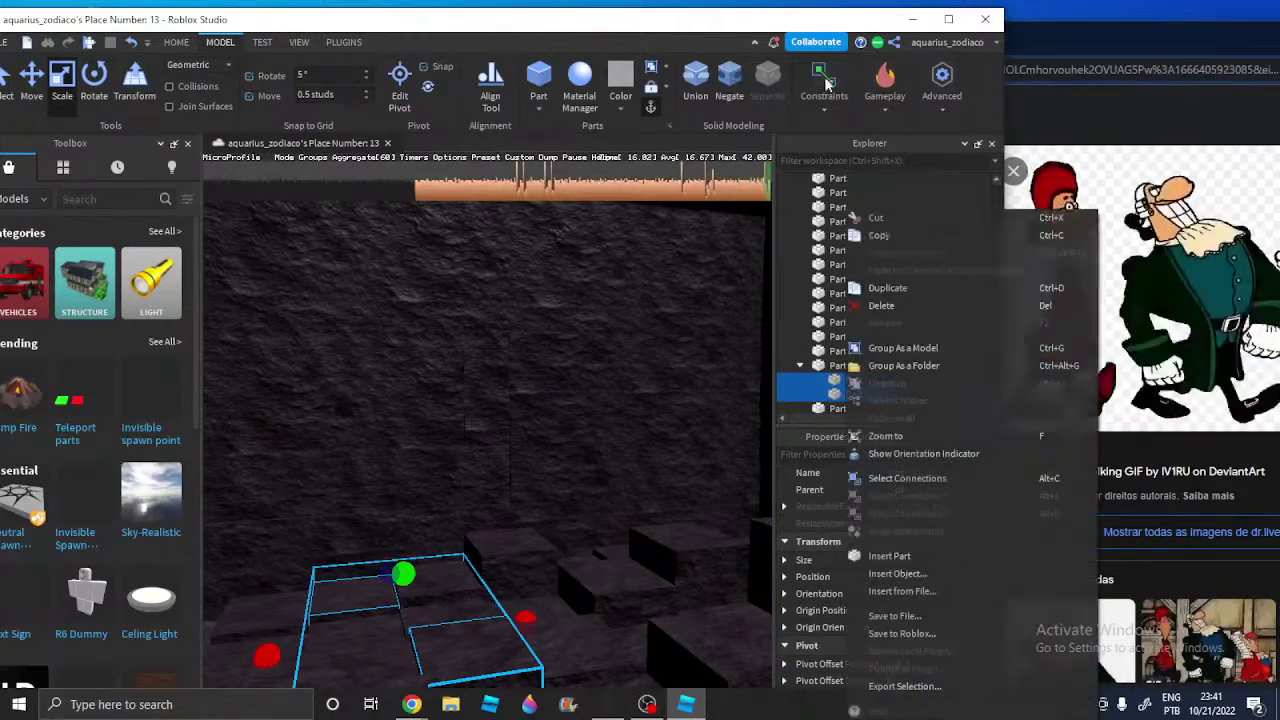
left_click(875, 220)
Paste the two cut slabs directly into Workspace at their original location and focus the view on them
left_click_drag(995, 370, 923, 114)
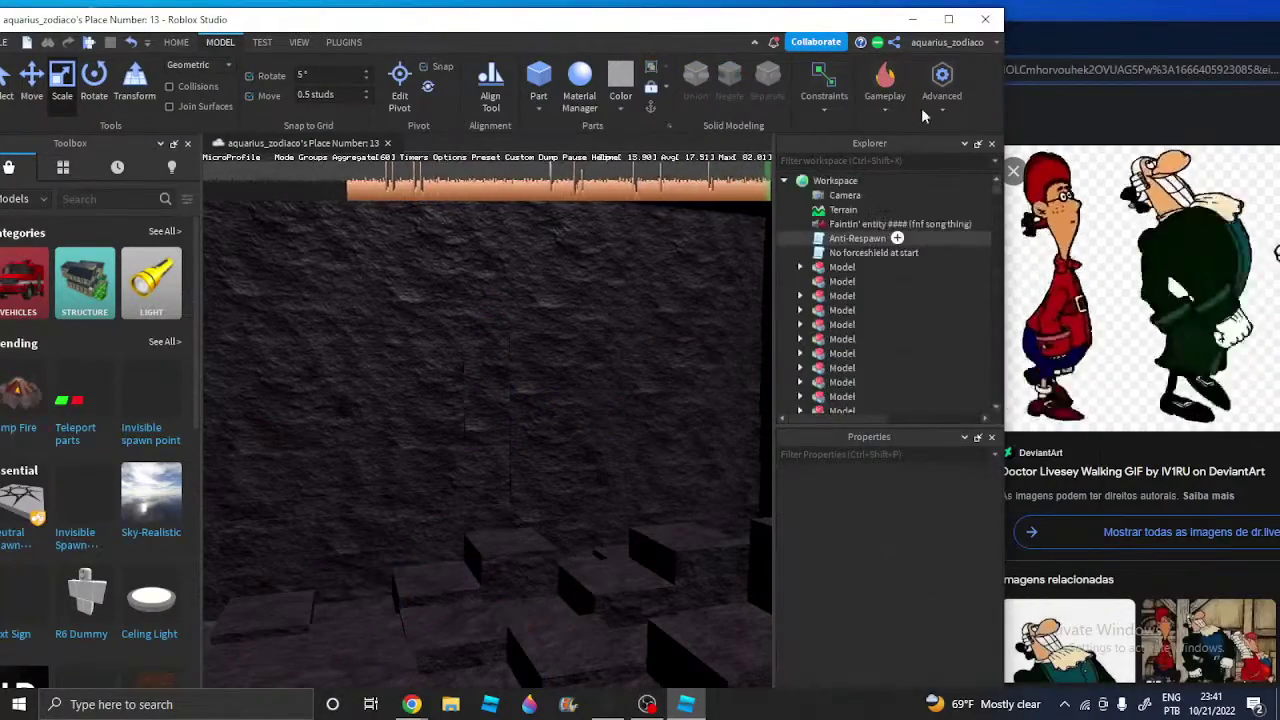
right_click(828, 182)
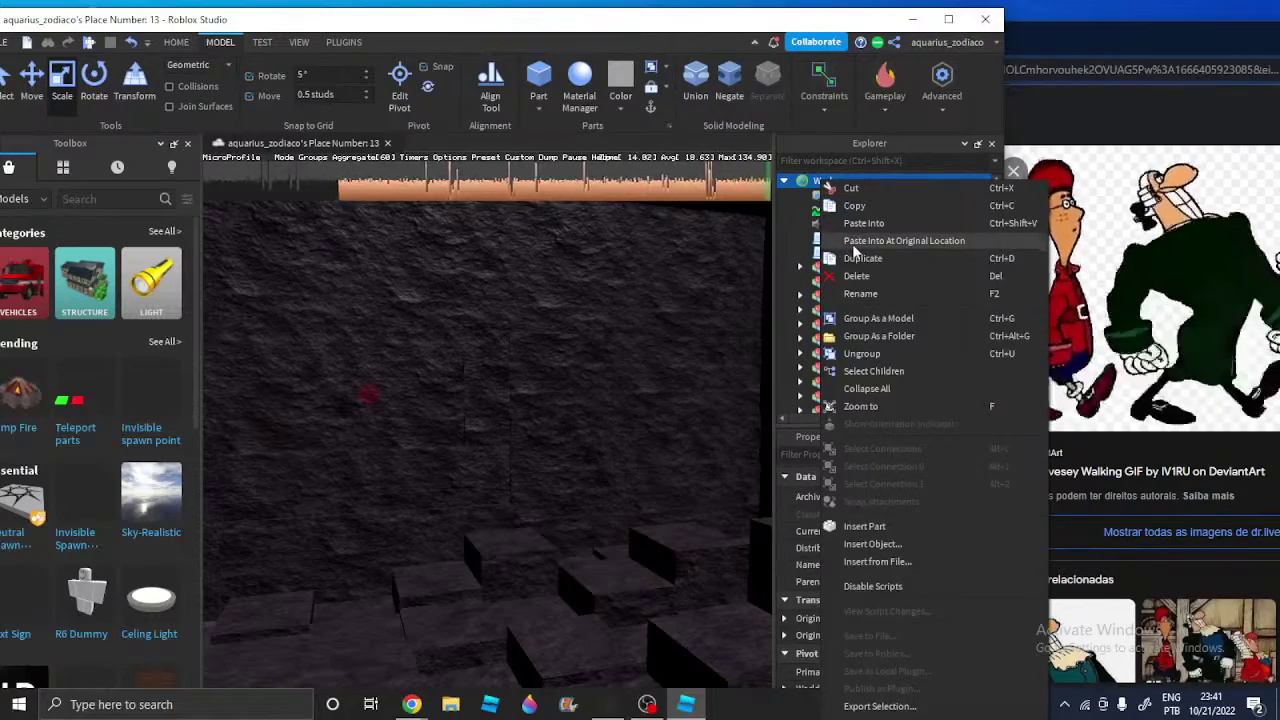
left_click(858, 242)
key("f")
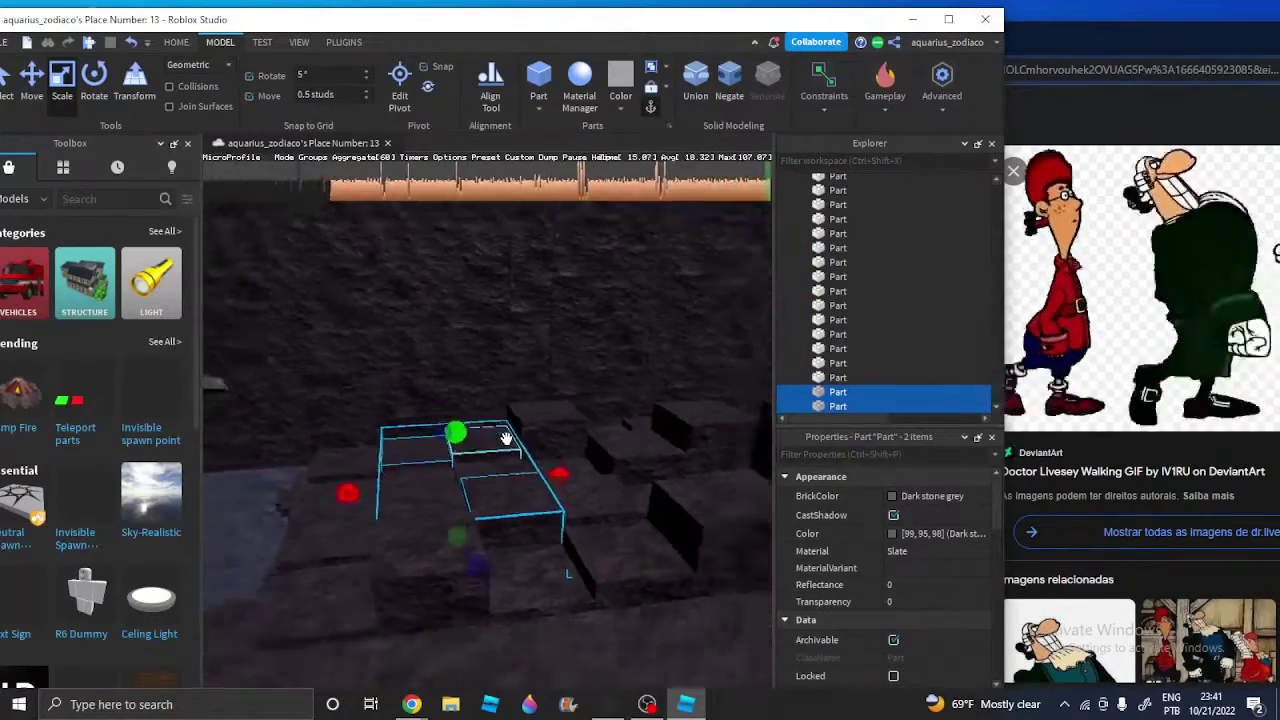
Raise the height of the low floor slab beside the end wall
right_click_drag(506, 438, 523, 491)
left_click(523, 491)
scroll(493, 473, "up", 2)
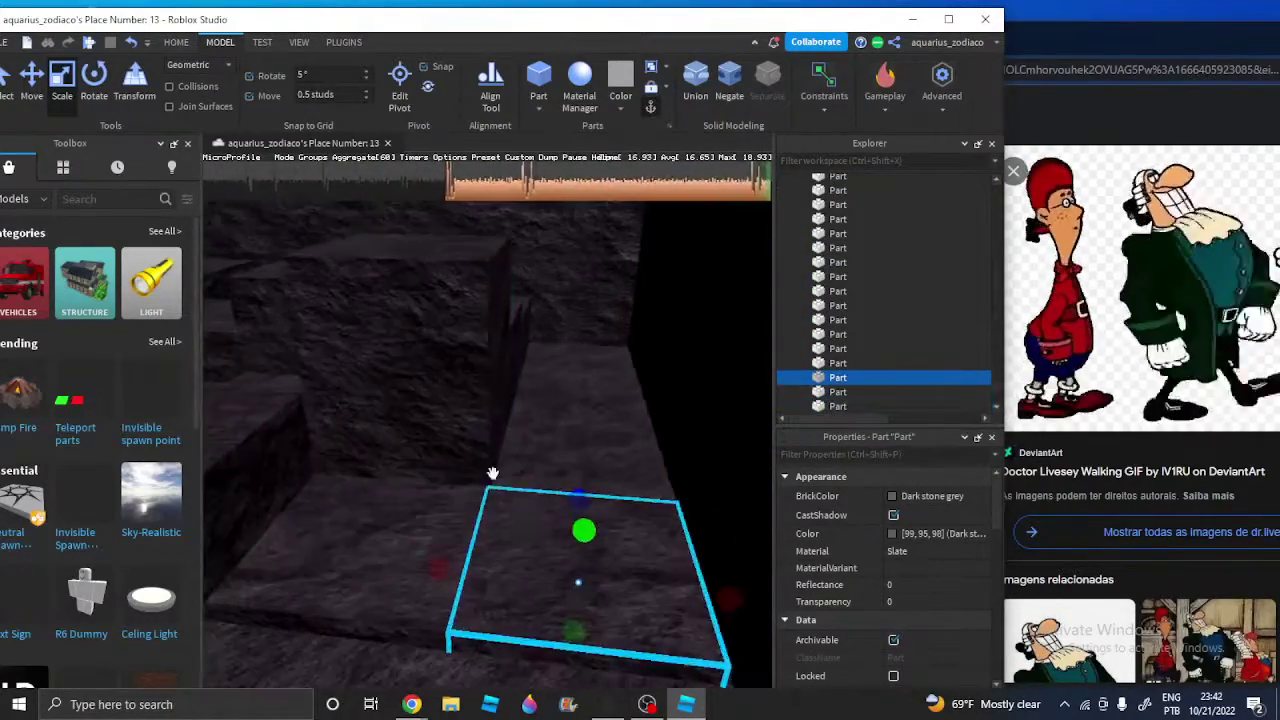
key("s")
key("a")
left_click_drag(695, 478, 699, 465)
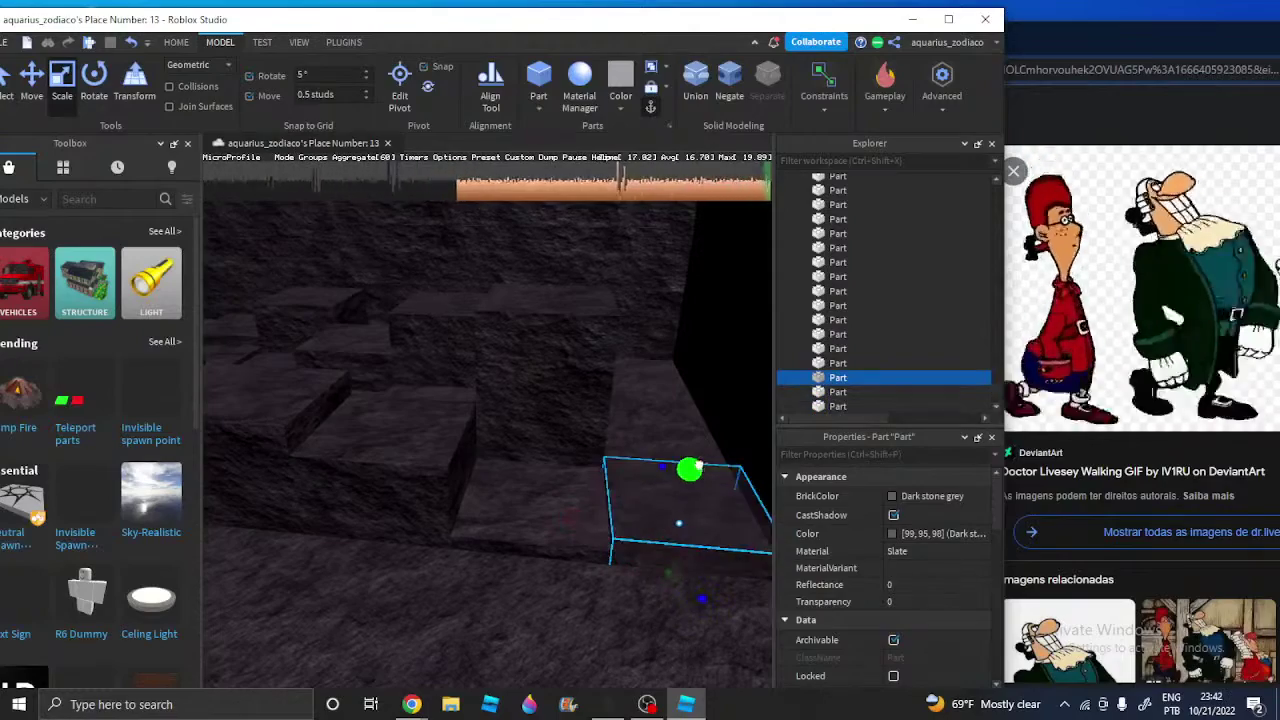
Duplicate the raised slab and move the copy along the end wall to the adjoining position
right_click_drag(699, 465, 240, 225)
left_click(32, 84)
right_click_drag(425, 350, 514, 403)
key("ctrl+d")
left_click_drag(548, 415, 391, 370)
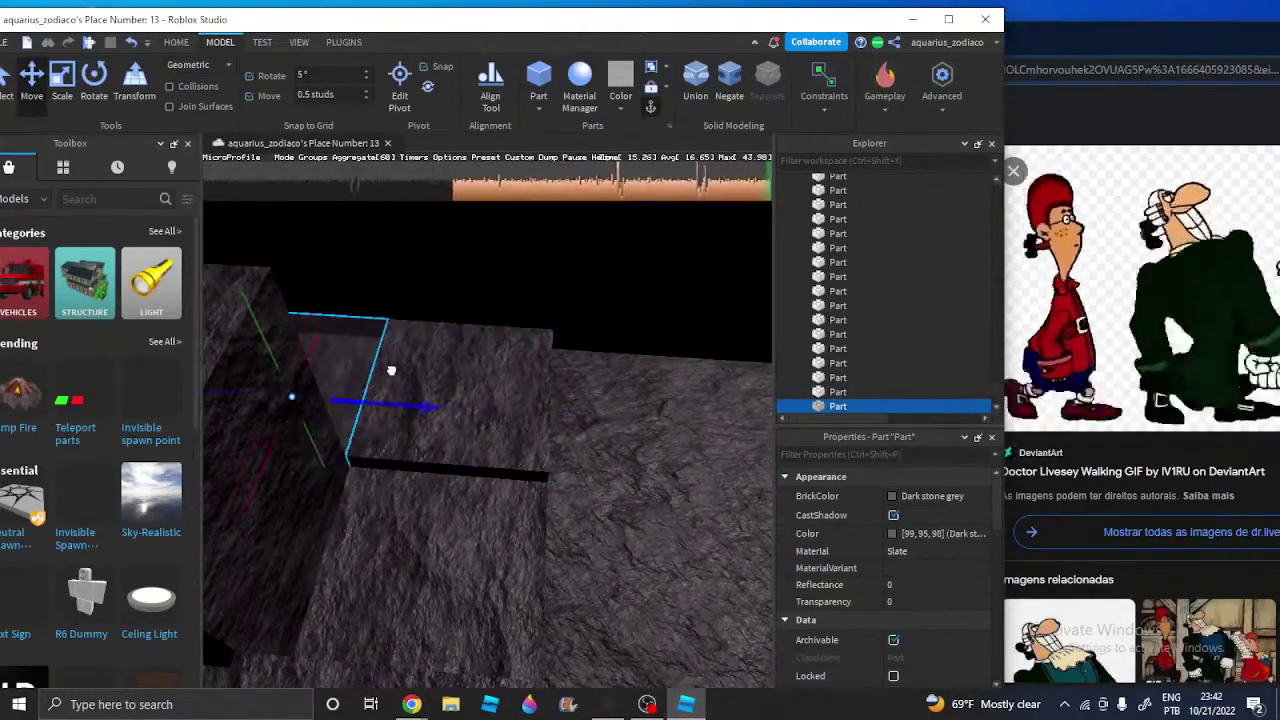
right_click_drag(391, 370, 420, 369)
Scale the copied slab upward so it stands taller than the neighbouring slab along the end wall
left_click(62, 84)
key("s")
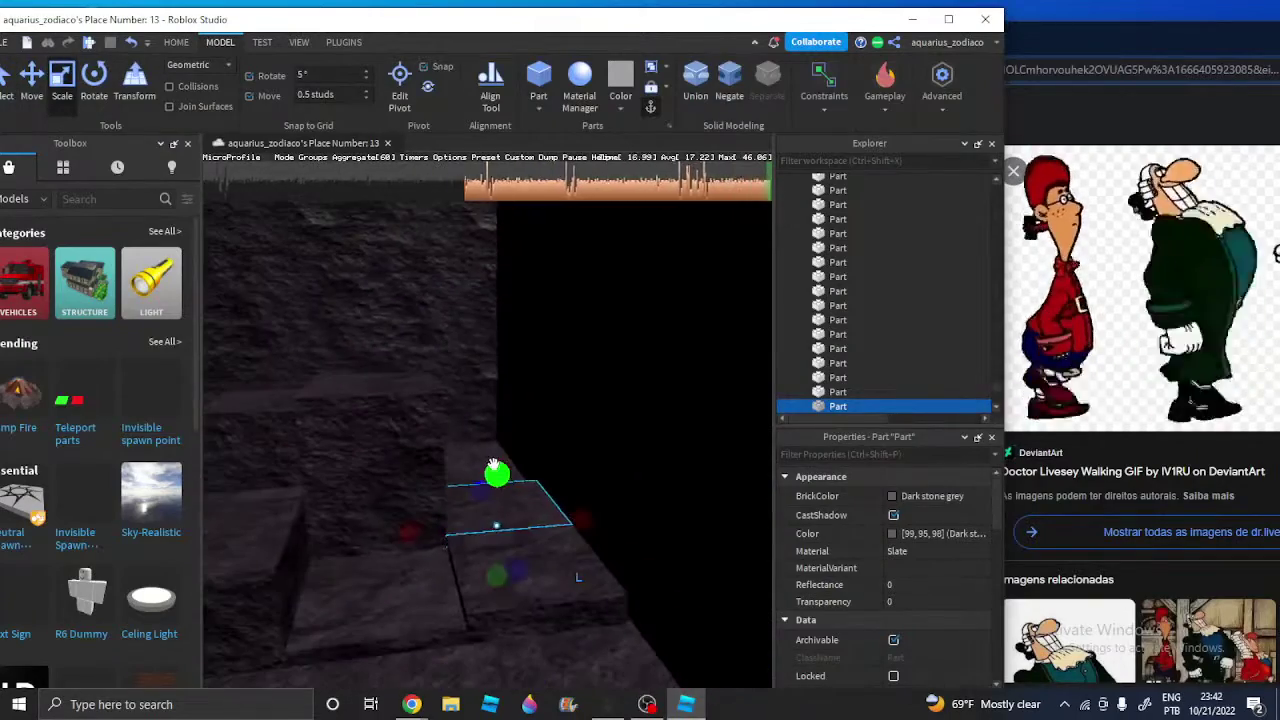
left_click_drag(493, 465, 505, 455)
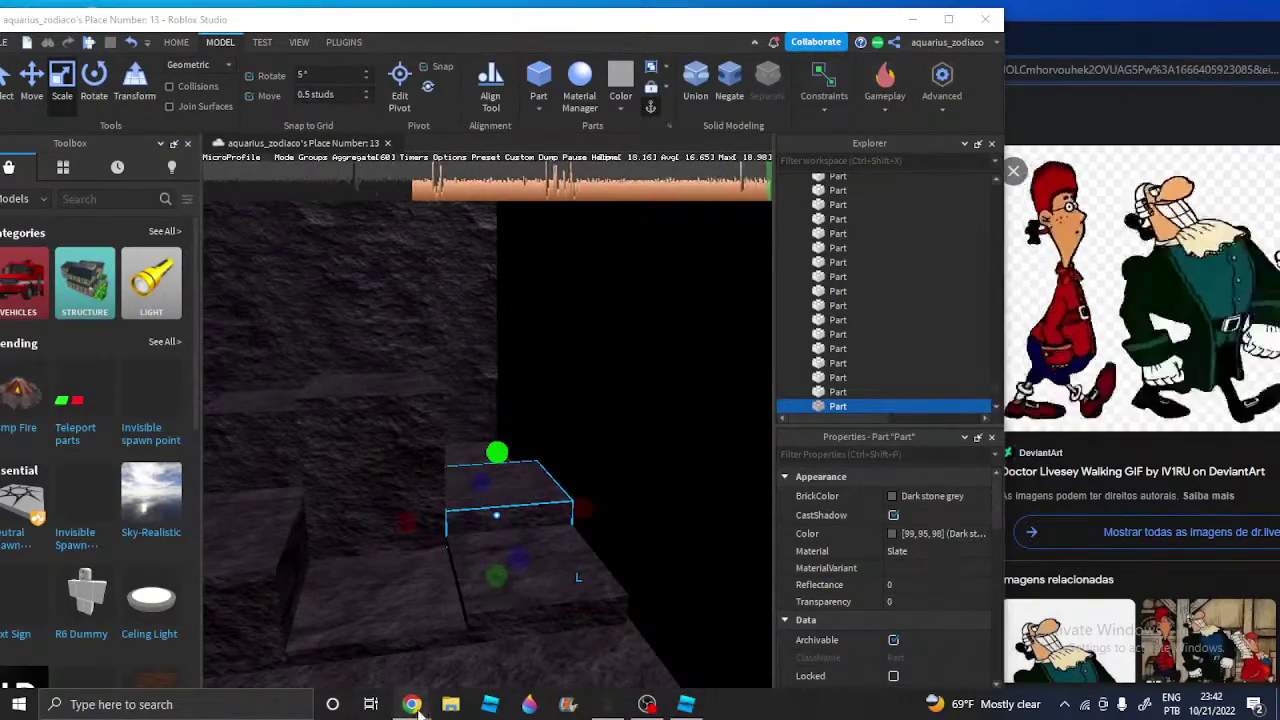
Check the YouTube Studio livestream page in Chrome, then return to Roblox Studio
mouse_move(418, 708)
left_click(394, 650)
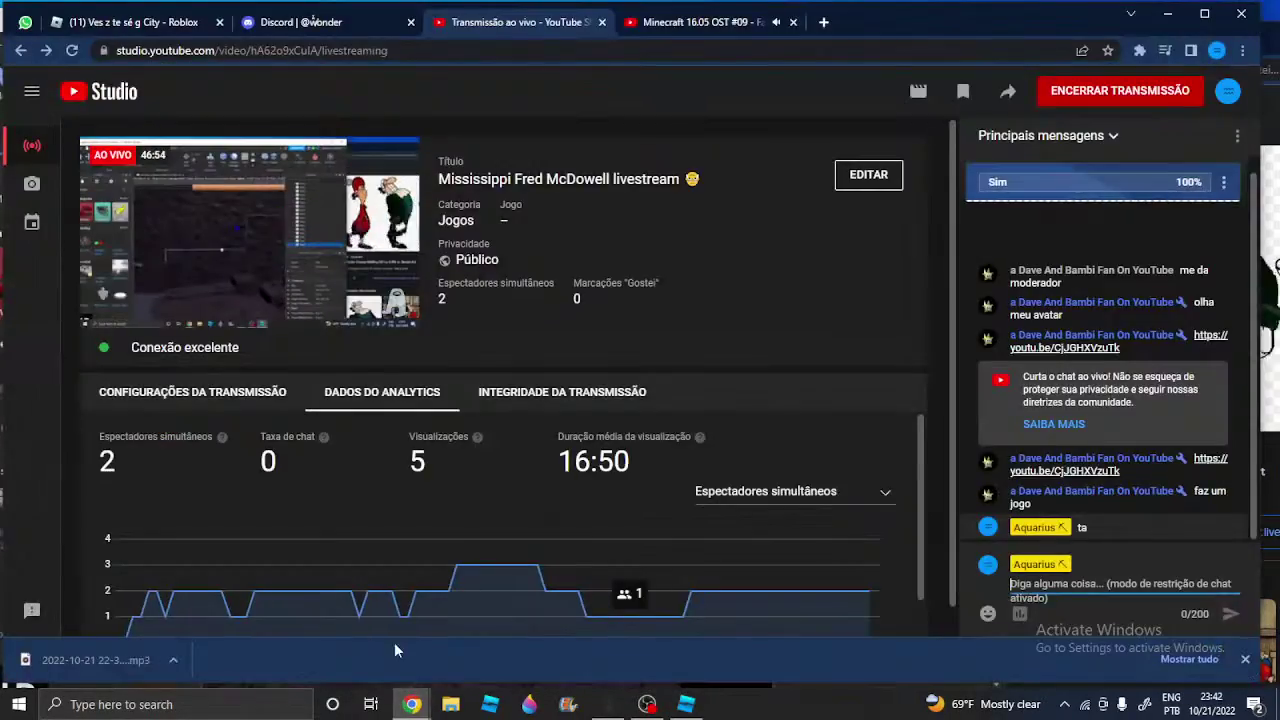
left_click(686, 704)
Reposition the slab beside the end wall along its row, undoing the first small shift and sliding it again
scroll(651, 486, "up", 5)
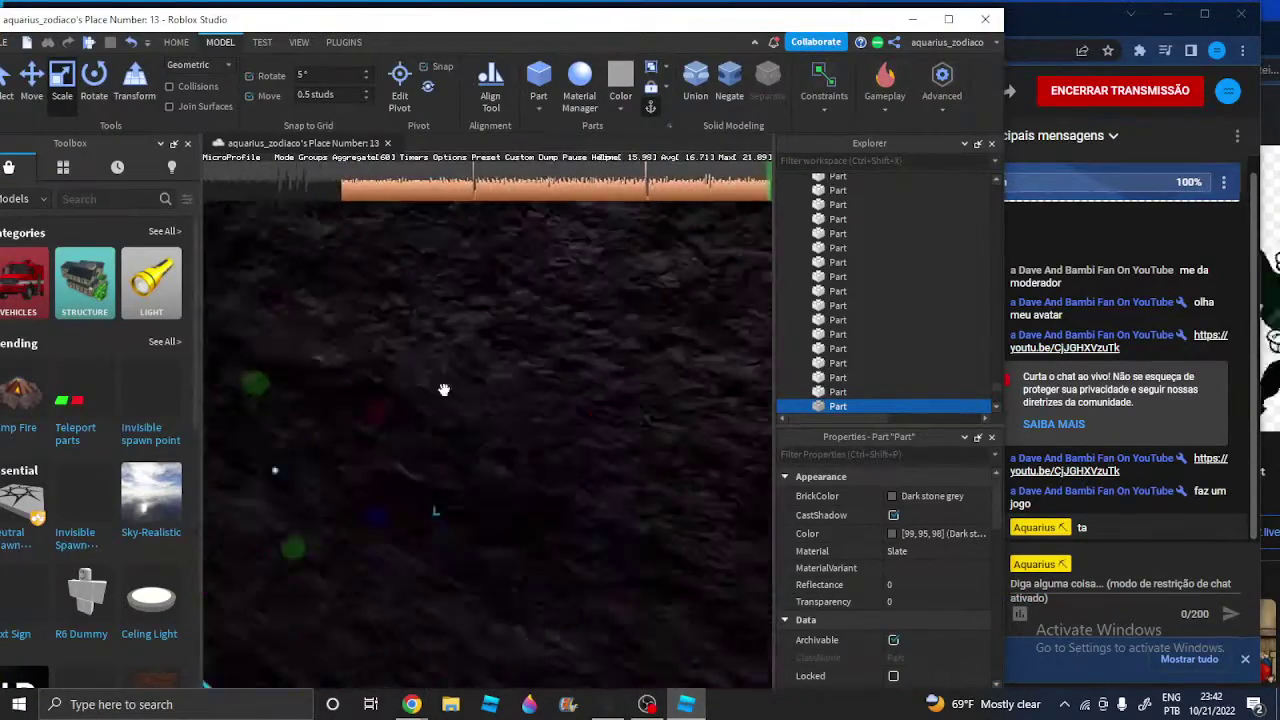
scroll(444, 389, "down", 6)
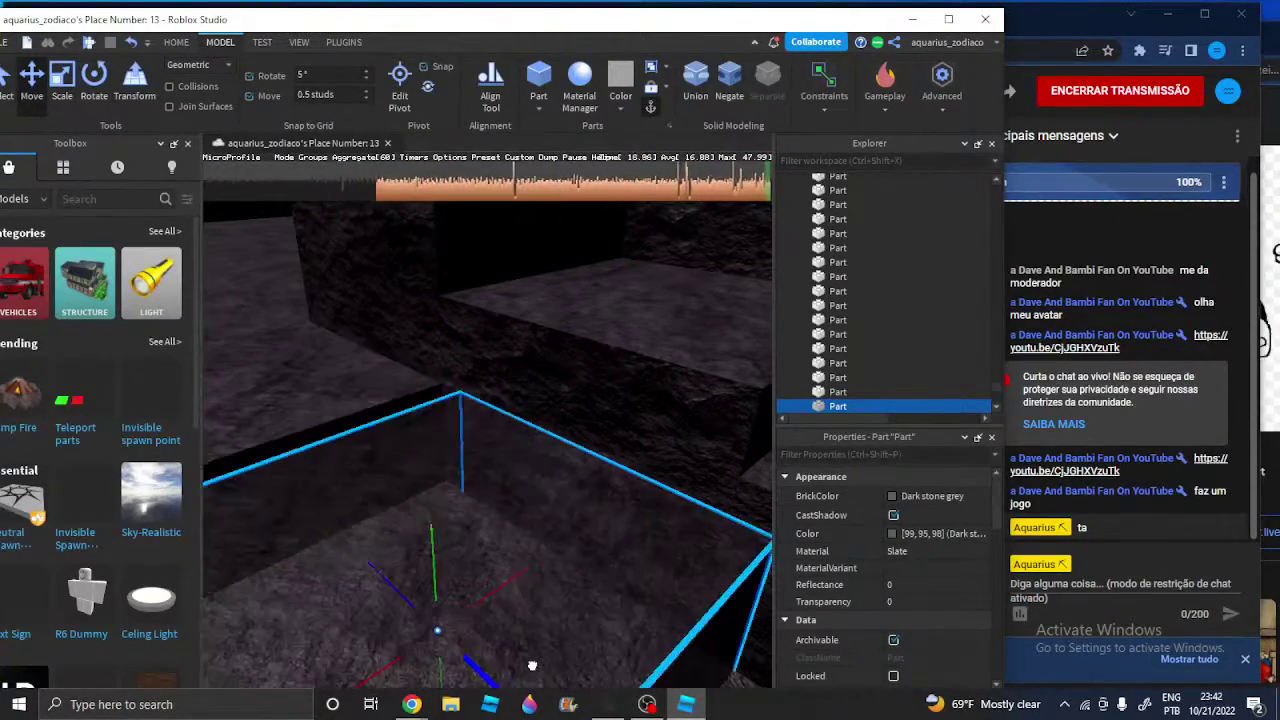
left_click_drag(532, 665, 528, 665)
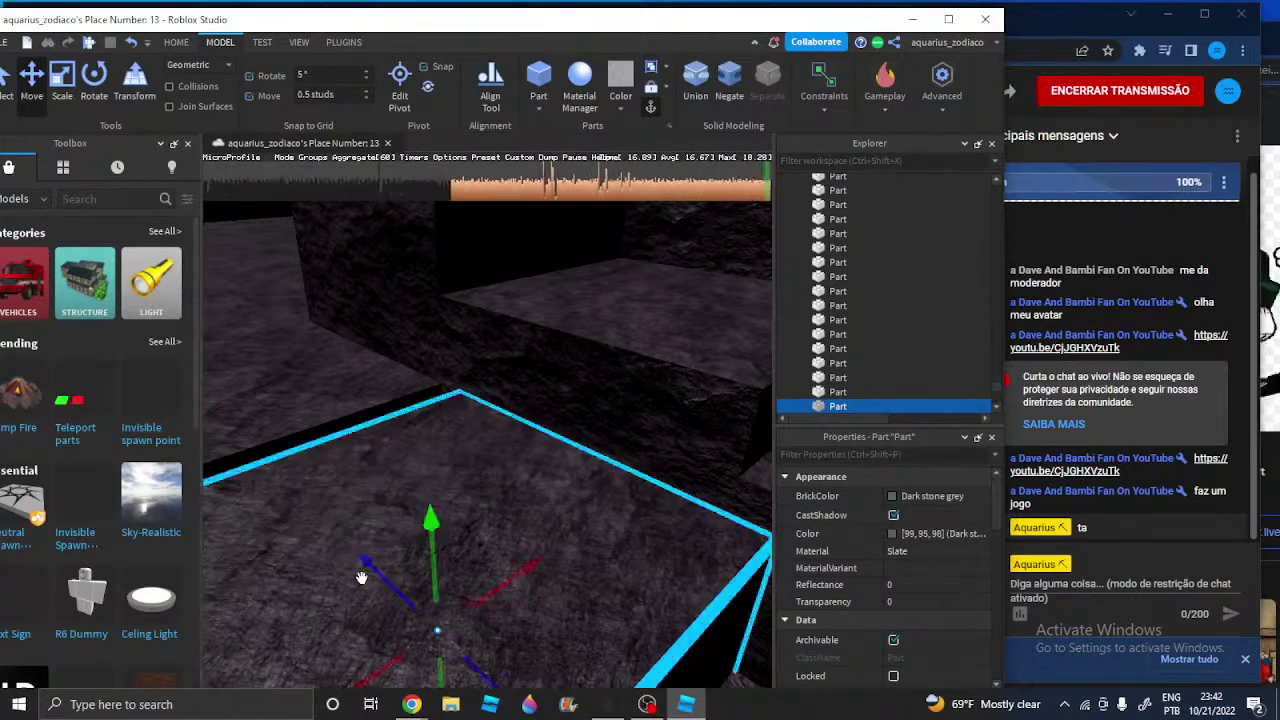
left_click_drag(361, 577, 358, 575)
left_click(128, 47)
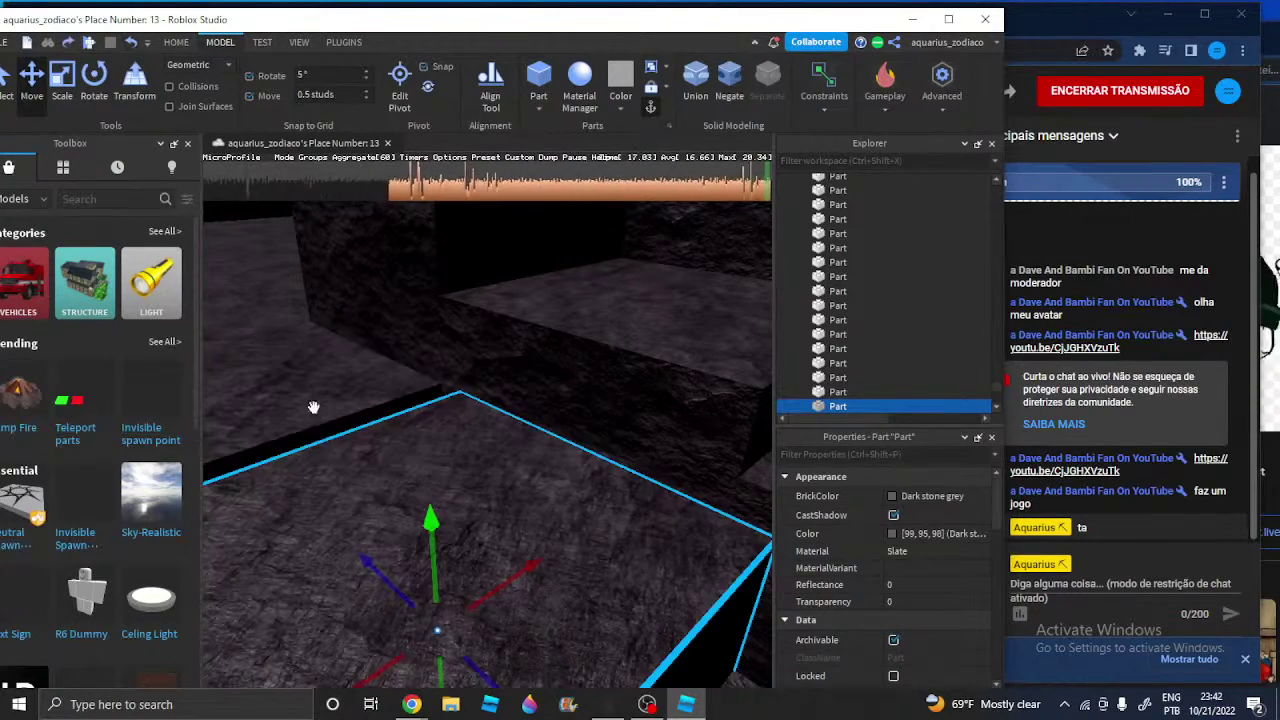
left_click_drag(355, 557, 332, 530)
right_click_drag(257, 363, 260, 366)
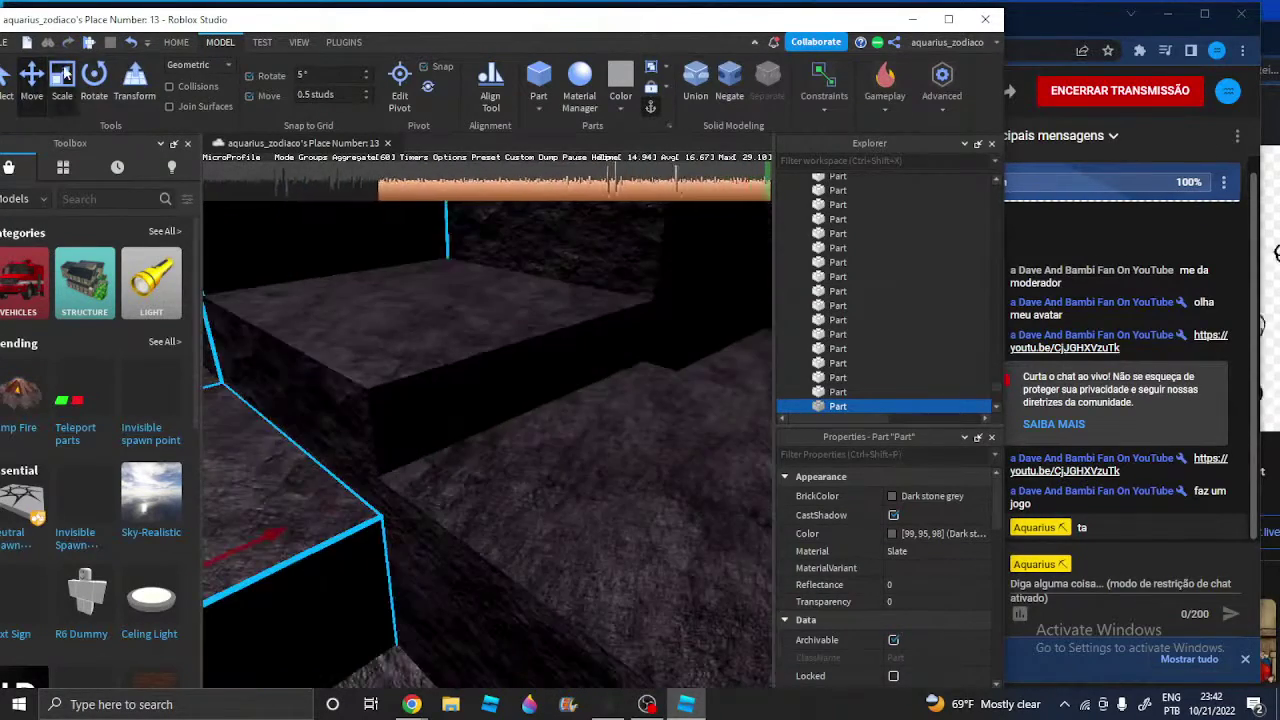
Examine the stacked slabs beside the end wall from several angles, with the Scale tool ready for the selected slab
left_click(62, 82)
right_click_drag(488, 325, 521, 400)
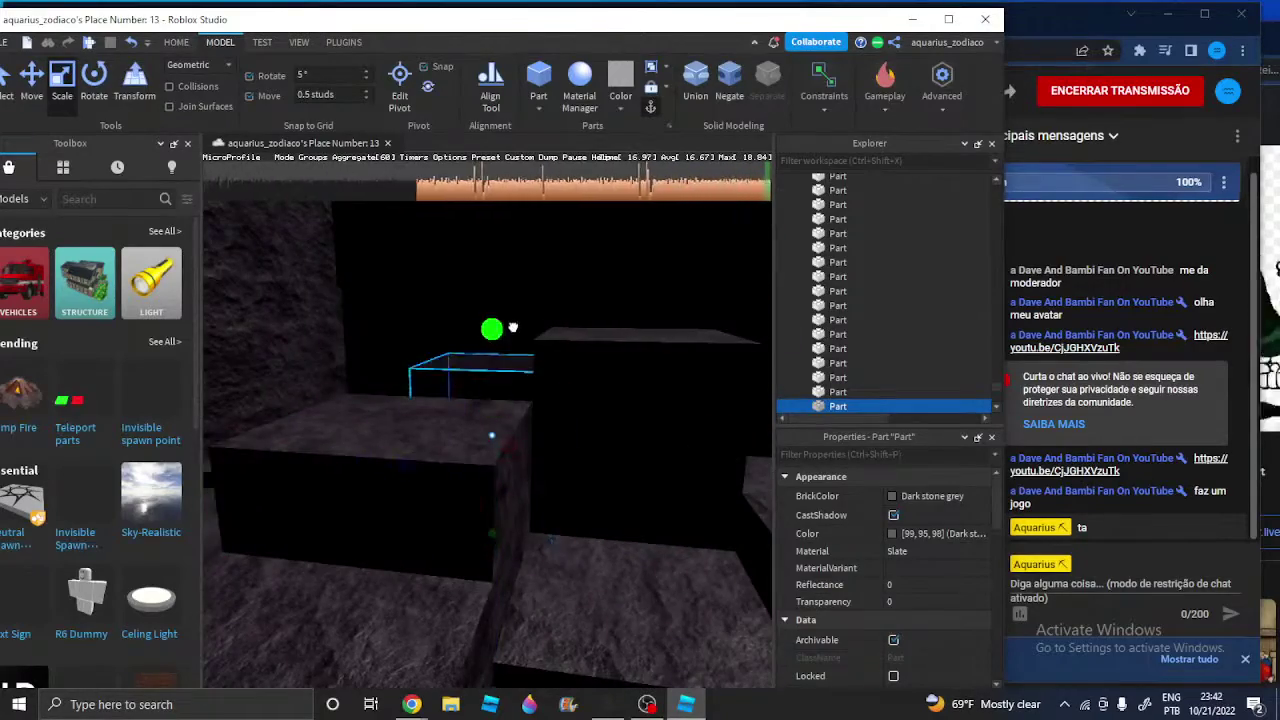
right_click_drag(513, 327, 552, 440)
left_click(549, 443)
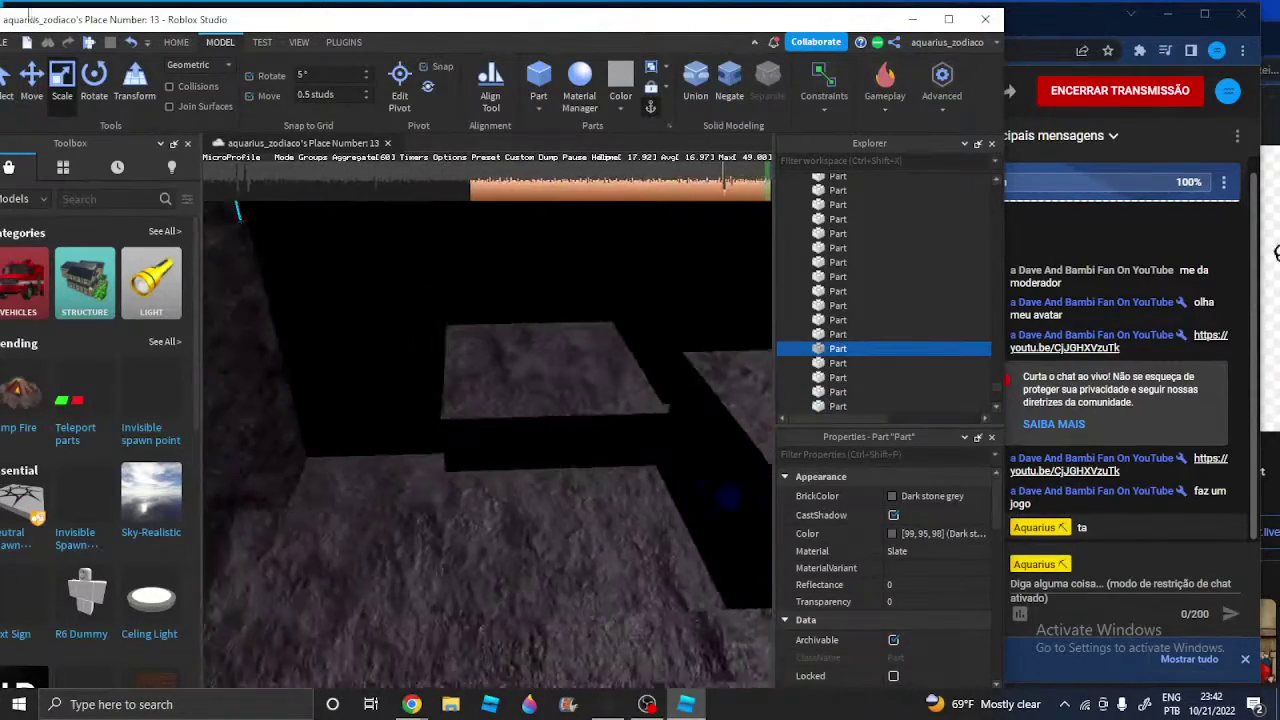
key("s")
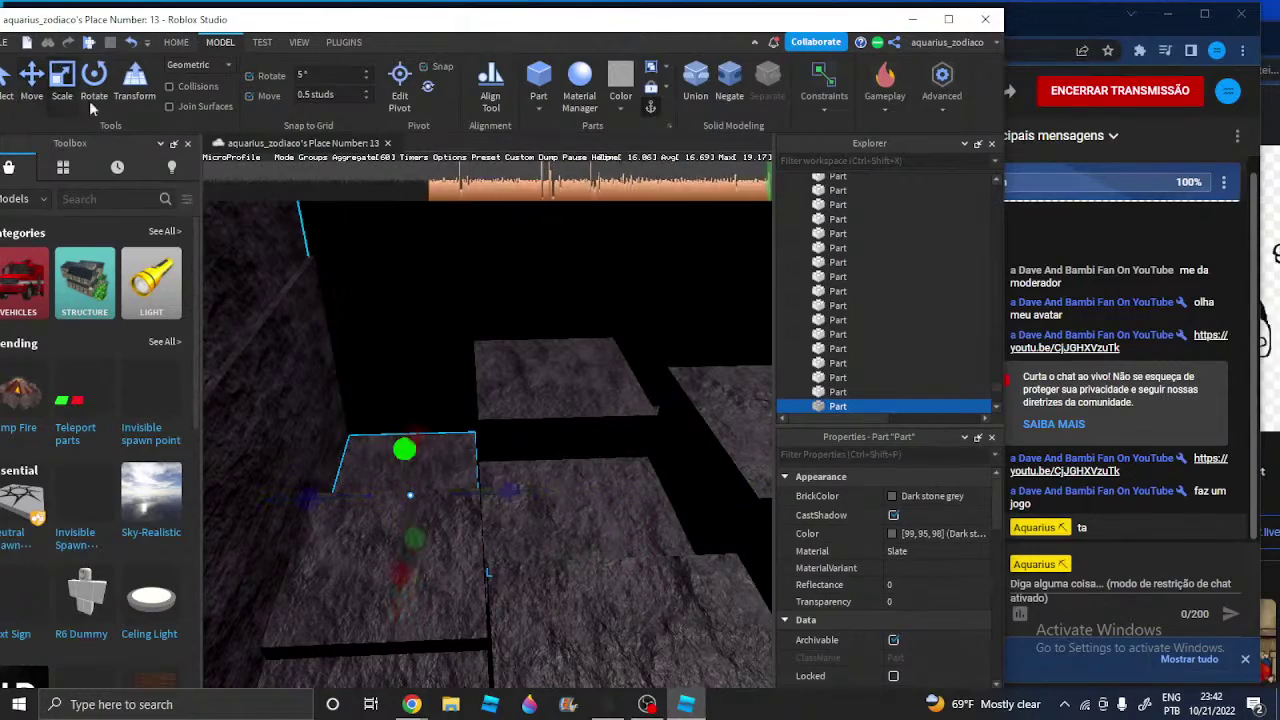
key("w")
mouse_move(416, 438)
right_mouse_down()
mouse_move(429, 434)
mouse_move(393, 435)
right_mouse_up()
key("s")
key("s")
right_click_drag(401, 386, 406, 386)
right_click_drag(511, 423, 534, 403)
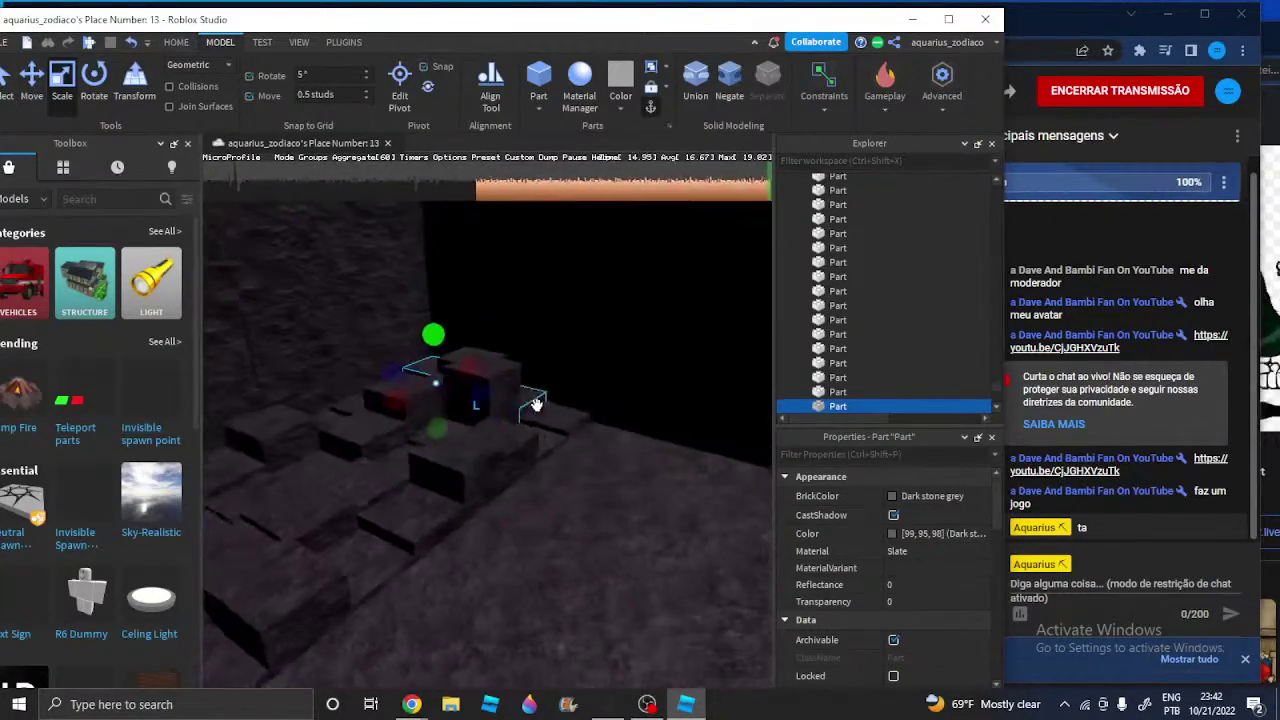
Multi-select the uneven floor slabs closest to the end wall, continuing row by row toward the middle of the platform
key("w")
right_click_drag(566, 317, 516, 372)
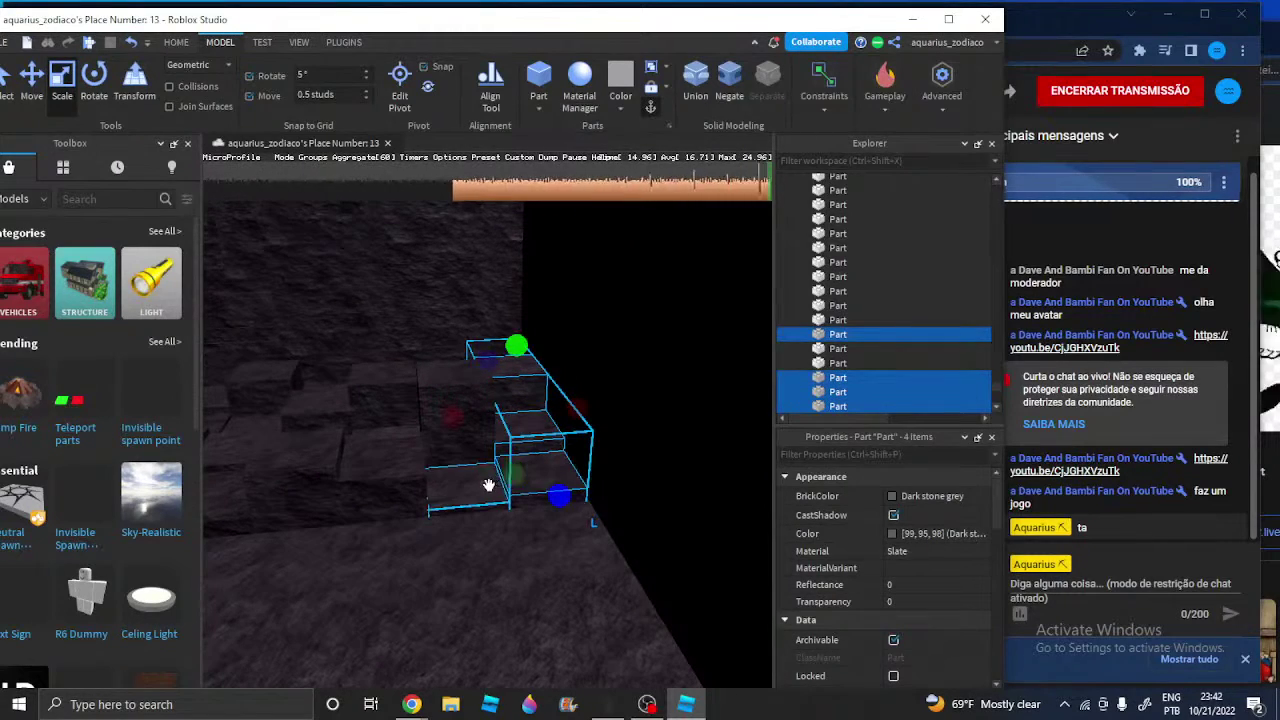
left_click(383, 402, "ctrl")
right_click_drag(390, 401, 392, 401)
key("a")
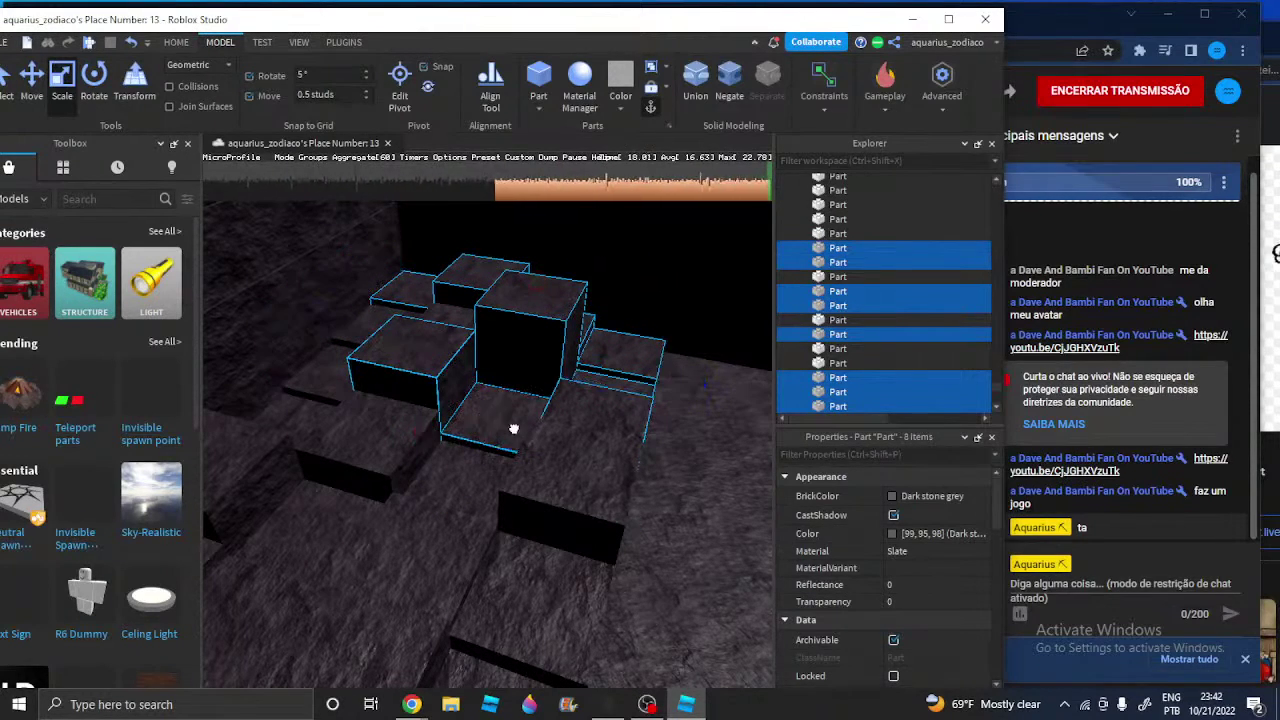
left_click(311, 407, "ctrl")
left_click(356, 457, "ctrl")
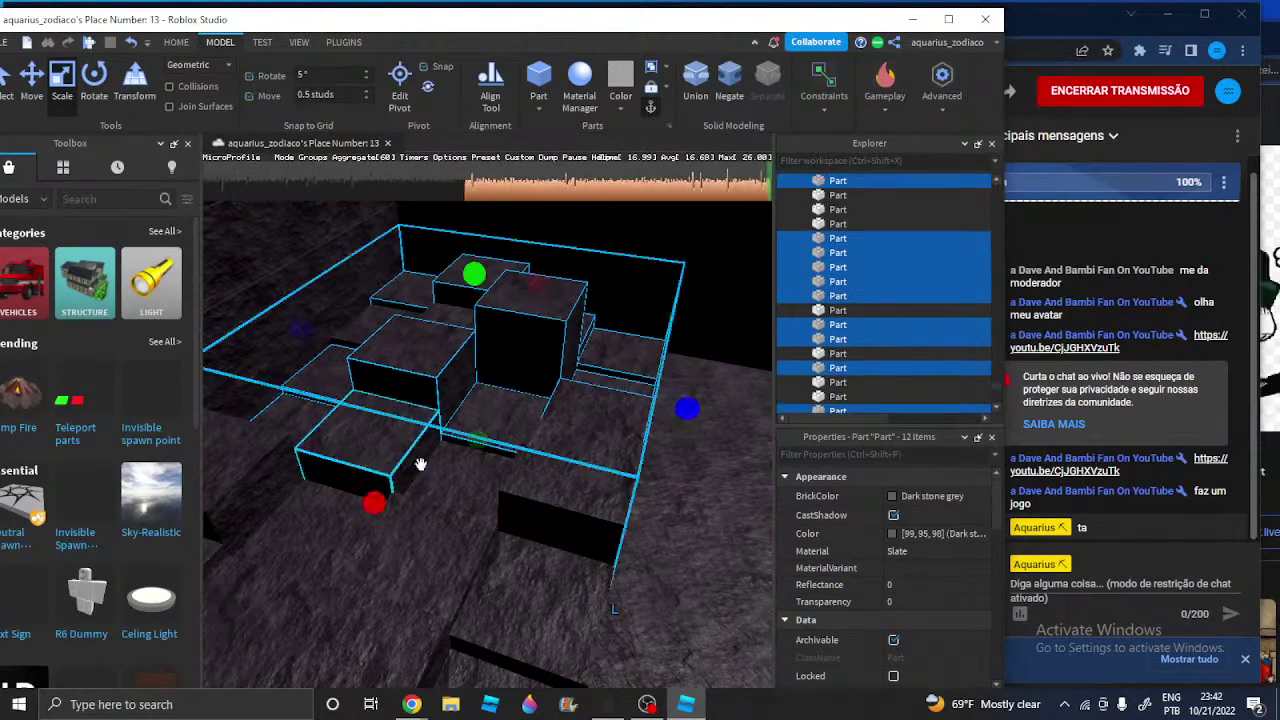
left_click(531, 564, "ctrl")
left_click(457, 551, "ctrl")
left_click(411, 502, "ctrl")
right_click_drag(411, 501, 411, 500)
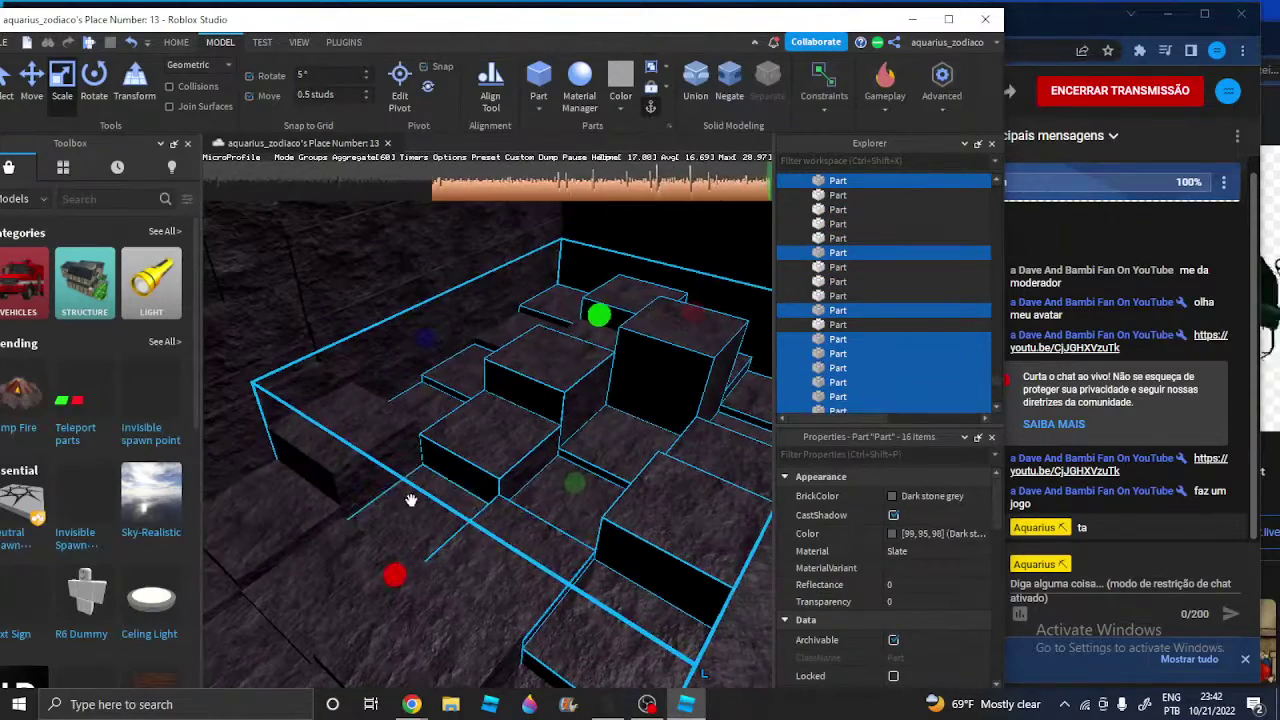
Add the remaining slabs at the far end of the platform and the ones missed between them to the selection
right_click_drag(359, 465, 360, 464)
left_click(378, 450, "ctrl")
left_click(447, 552, "ctrl")
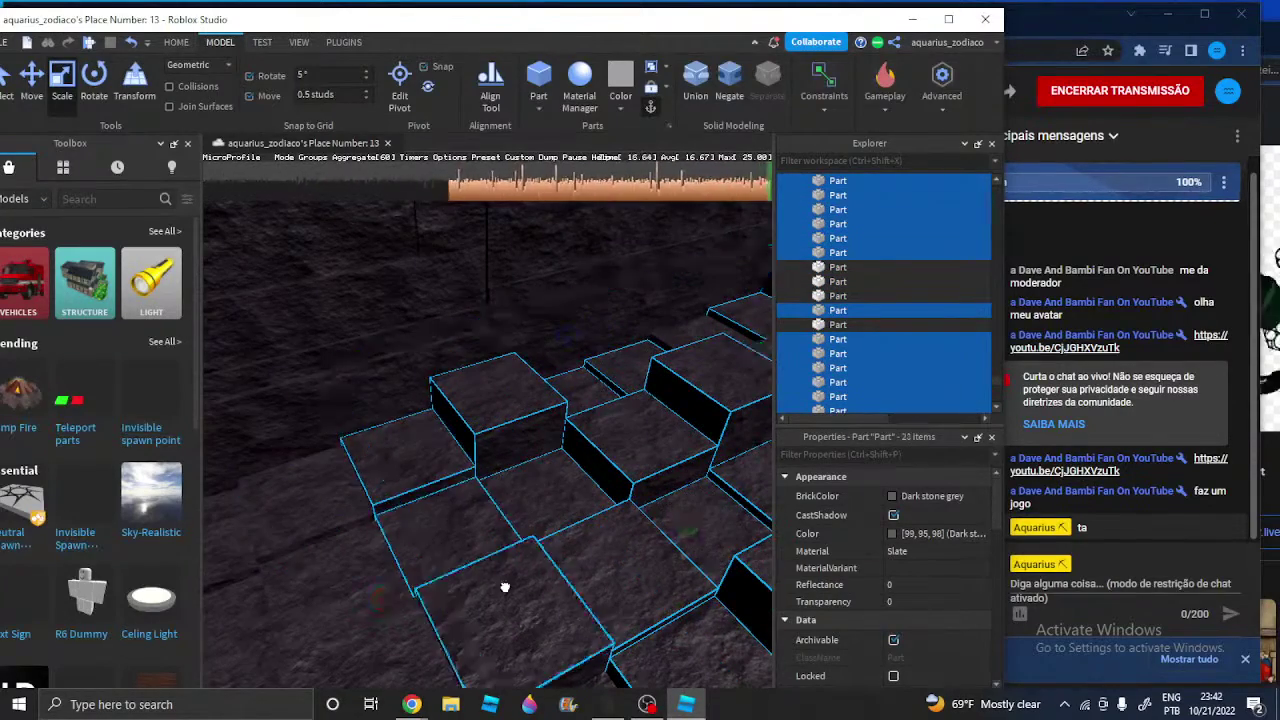
left_click(505, 589, "ctrl")
right_click_drag(488, 589, 486, 589)
left_click(459, 497, "ctrl")
left_click(448, 413, "ctrl")
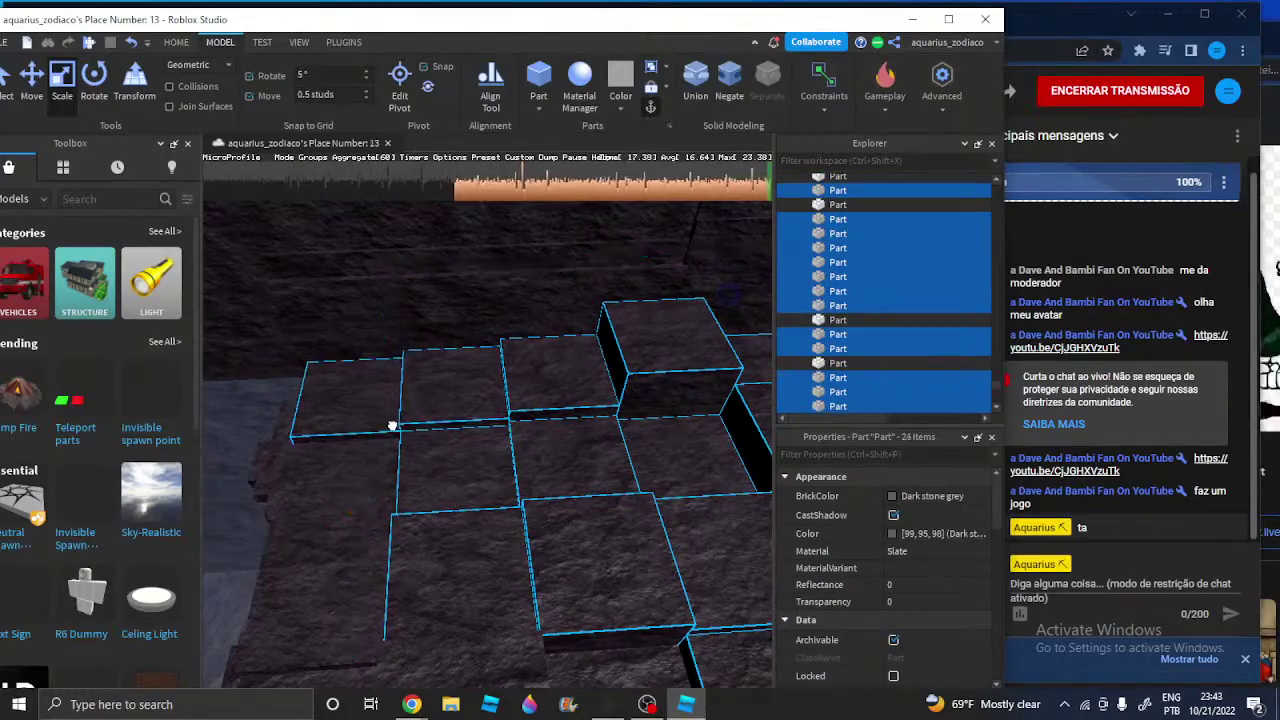
left_click(391, 429, "ctrl")
right_click_drag(391, 430, 384, 438)
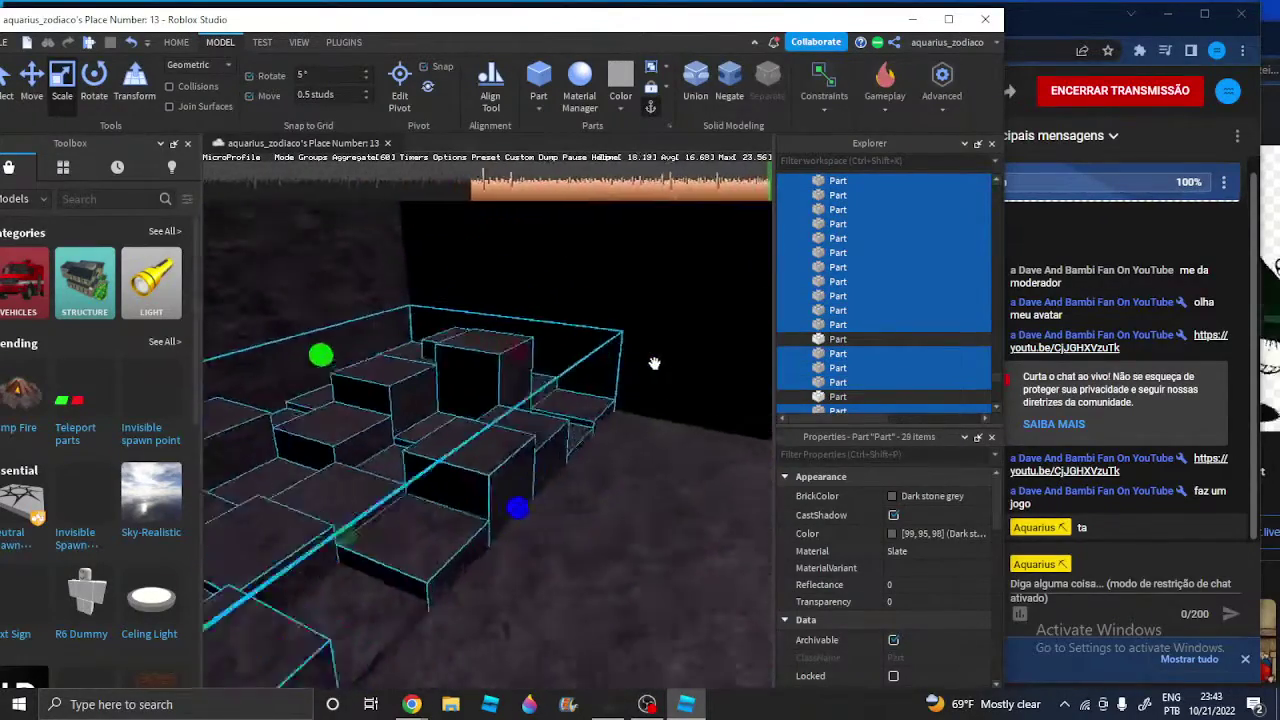
right_click_drag(654, 363, 655, 363)
left_click(466, 379, "ctrl")
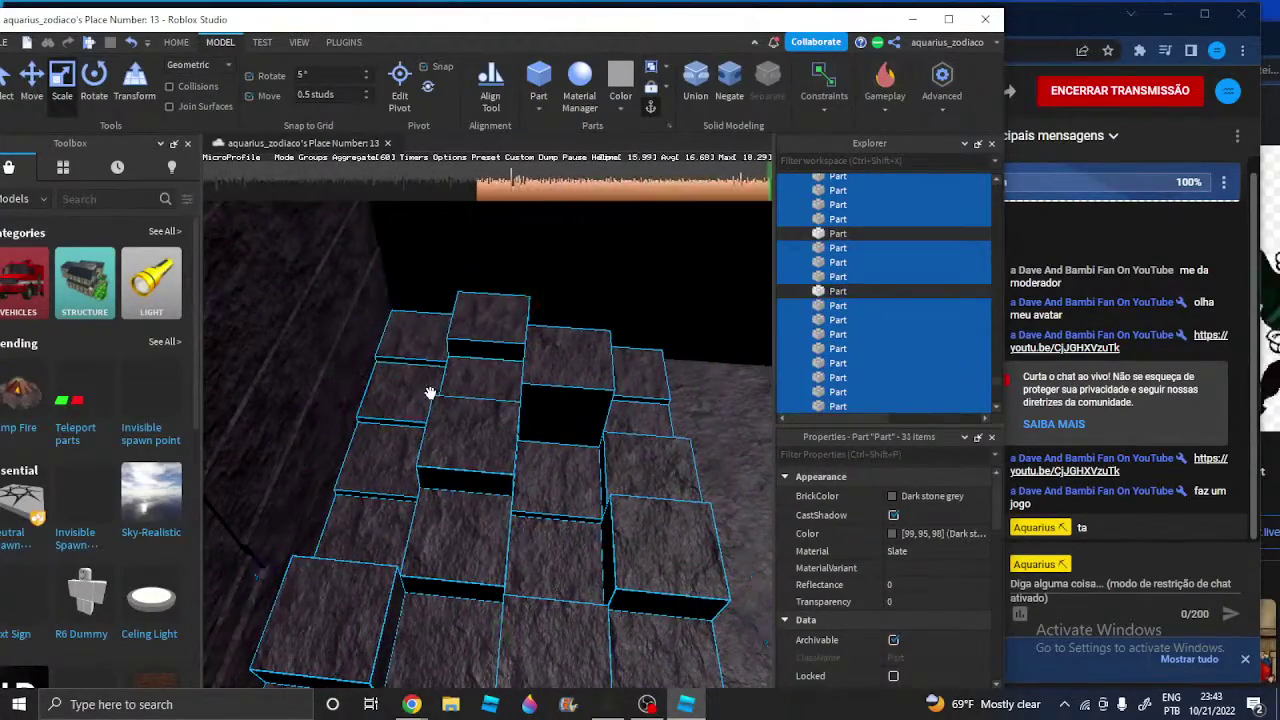
Add the last missed slab to the selection and check the whole group from all sides against the walls
right_click_drag(430, 393, 430, 394)
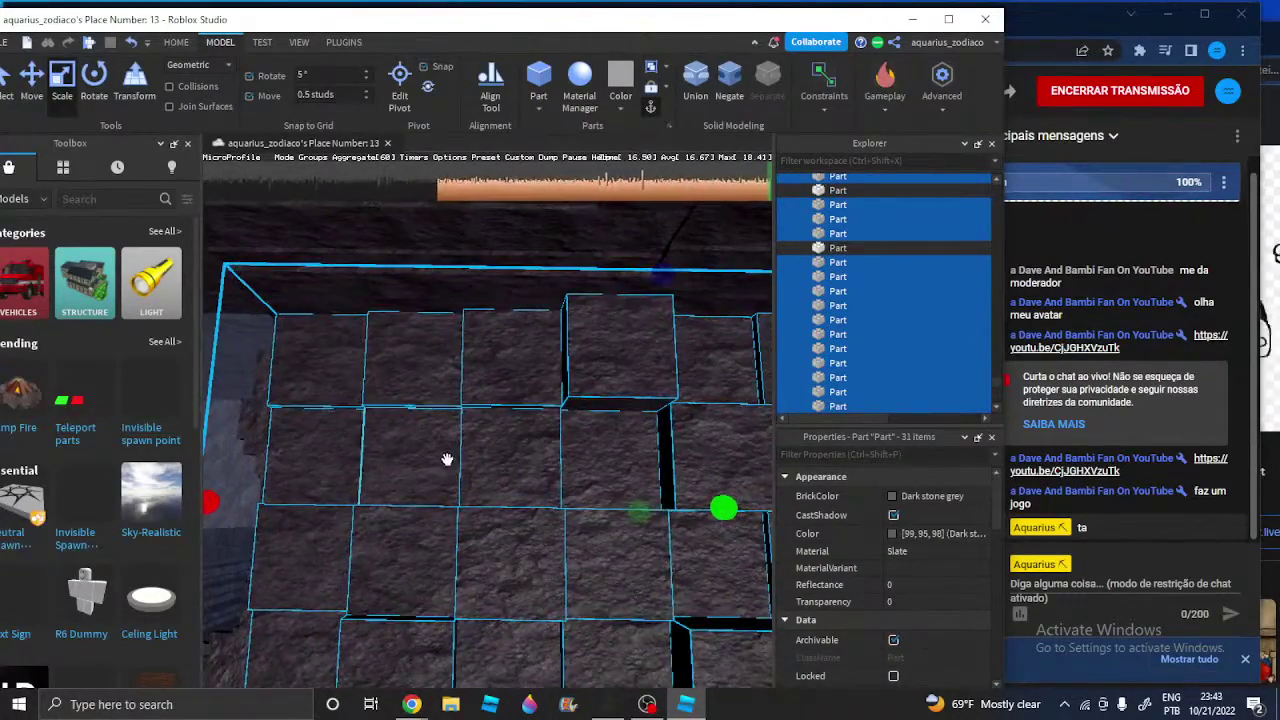
right_click_drag(460, 455, 460, 455)
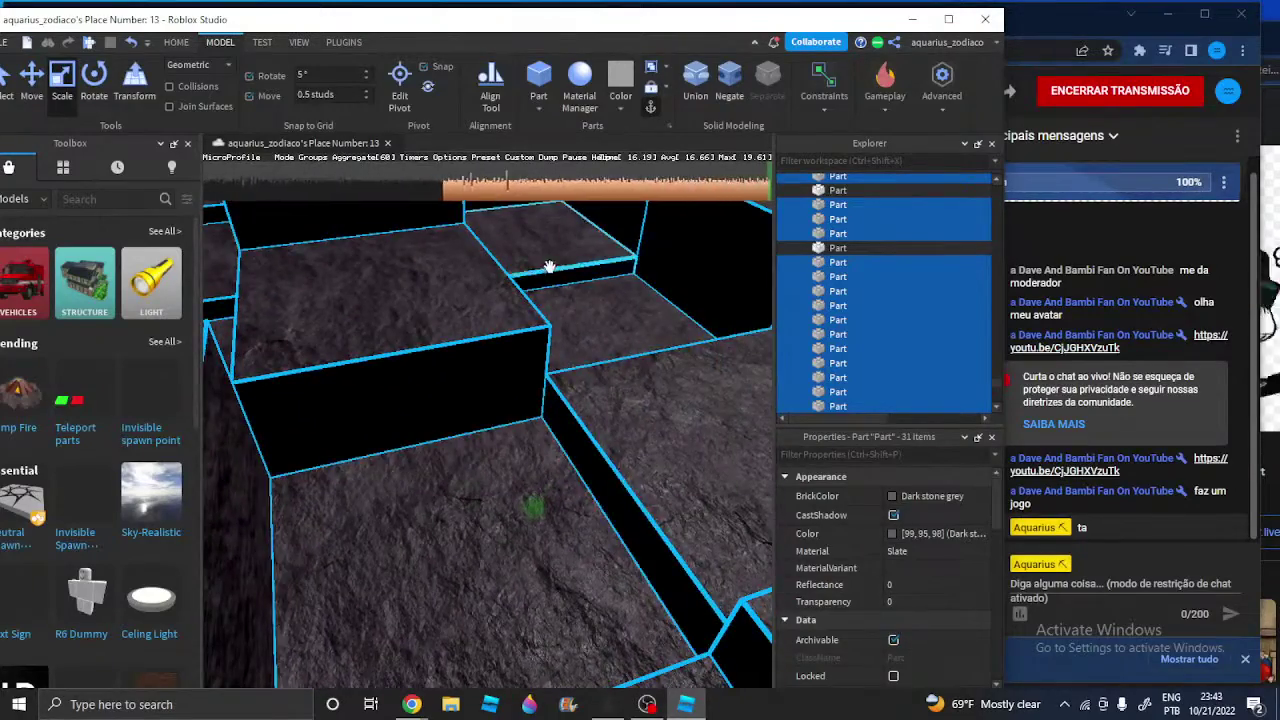
right_click_drag(552, 267, 560, 265)
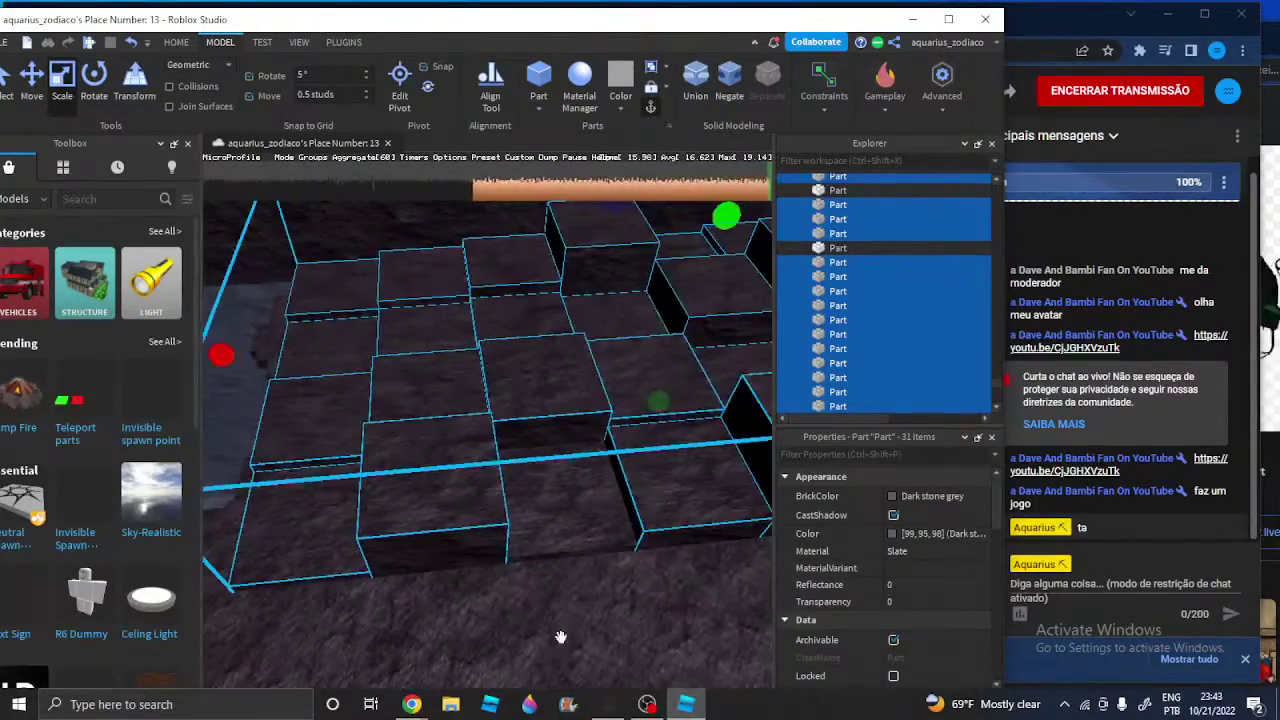
right_click_drag(561, 637, 555, 491)
right_click_drag(556, 624, 639, 558)
scroll(639, 557, "up", 6)
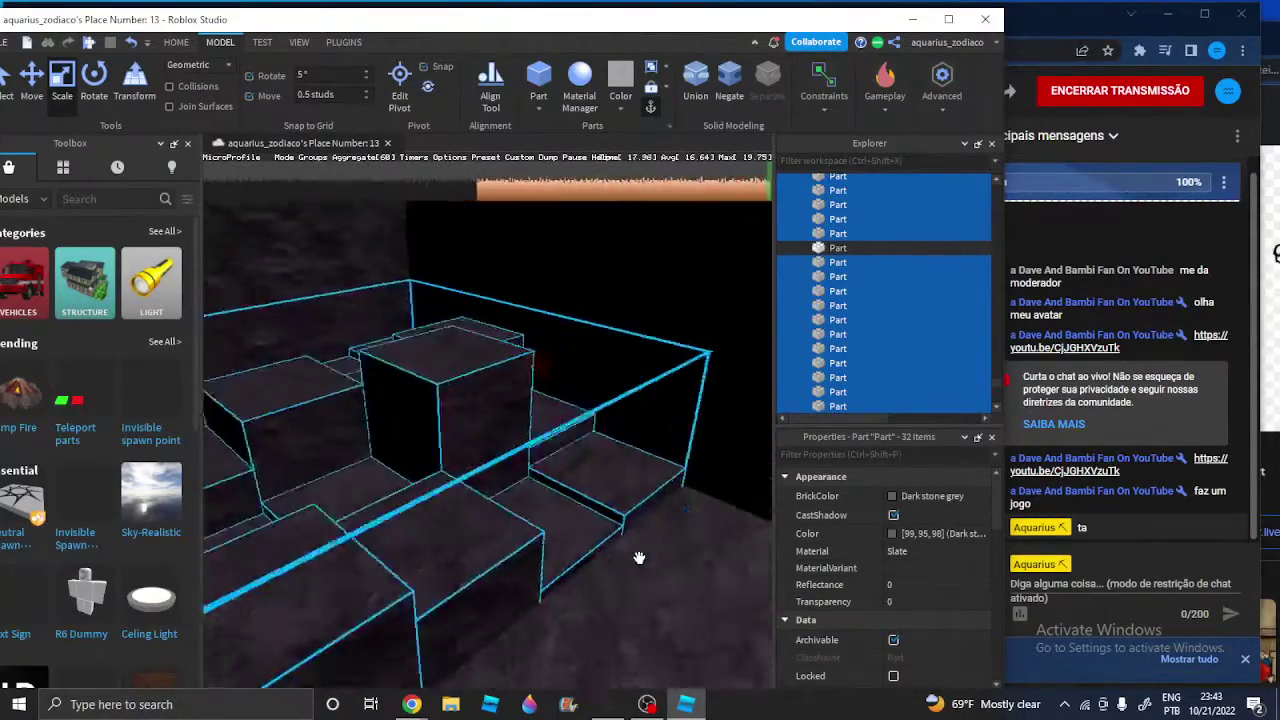
key("a")
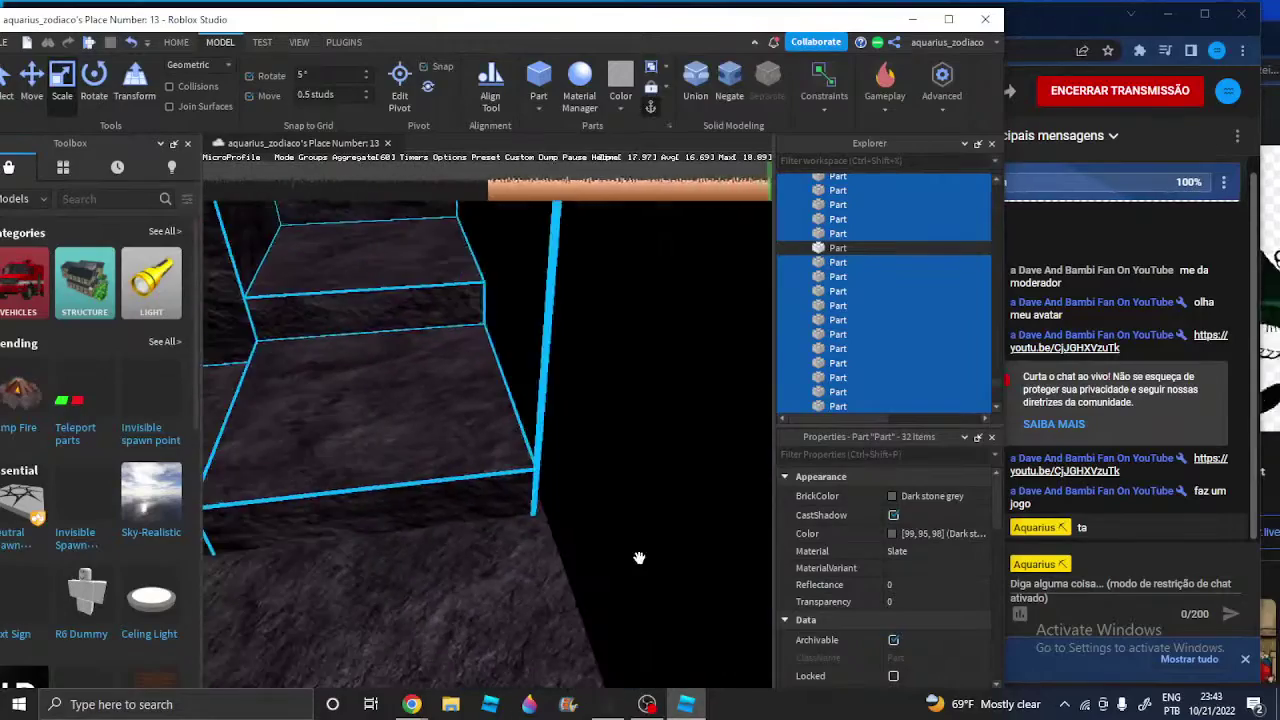
right_click_drag(639, 558, 639, 558)
scroll(639, 557, "up", 2)
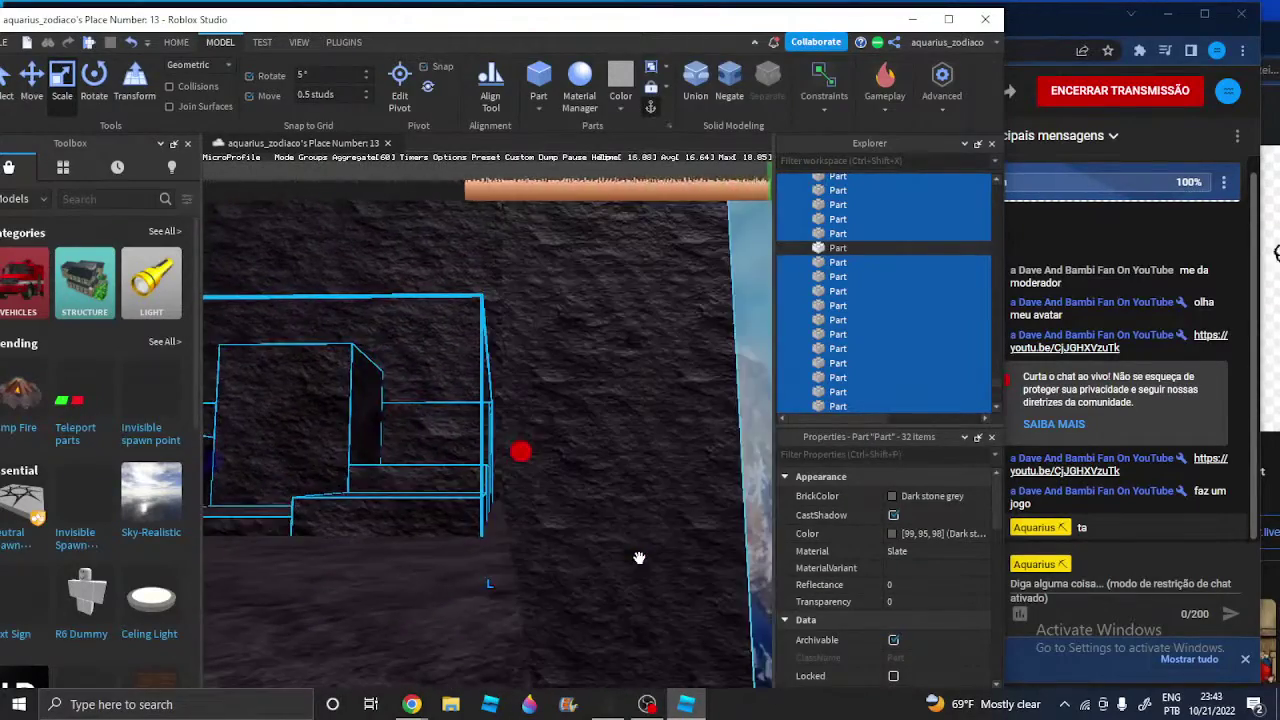
scroll(639, 557, "up", 3)
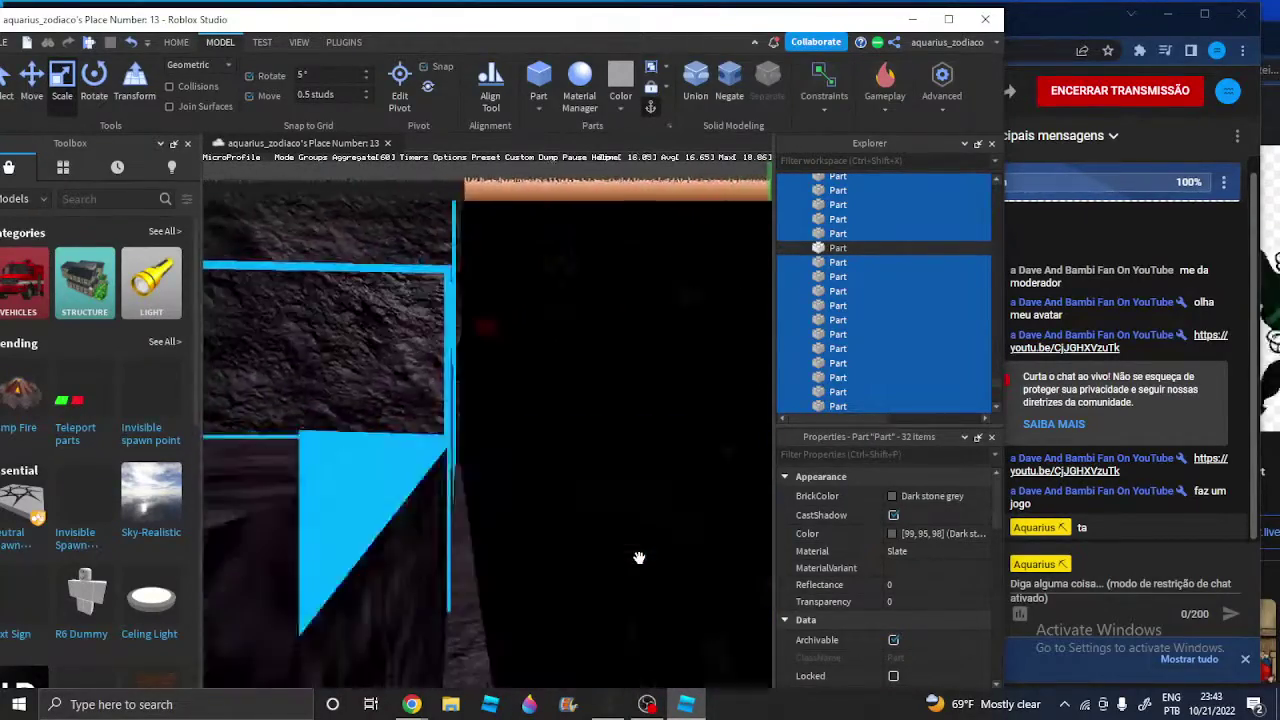
scroll(639, 557, "down", 2)
scroll(639, 557, "down", 5)
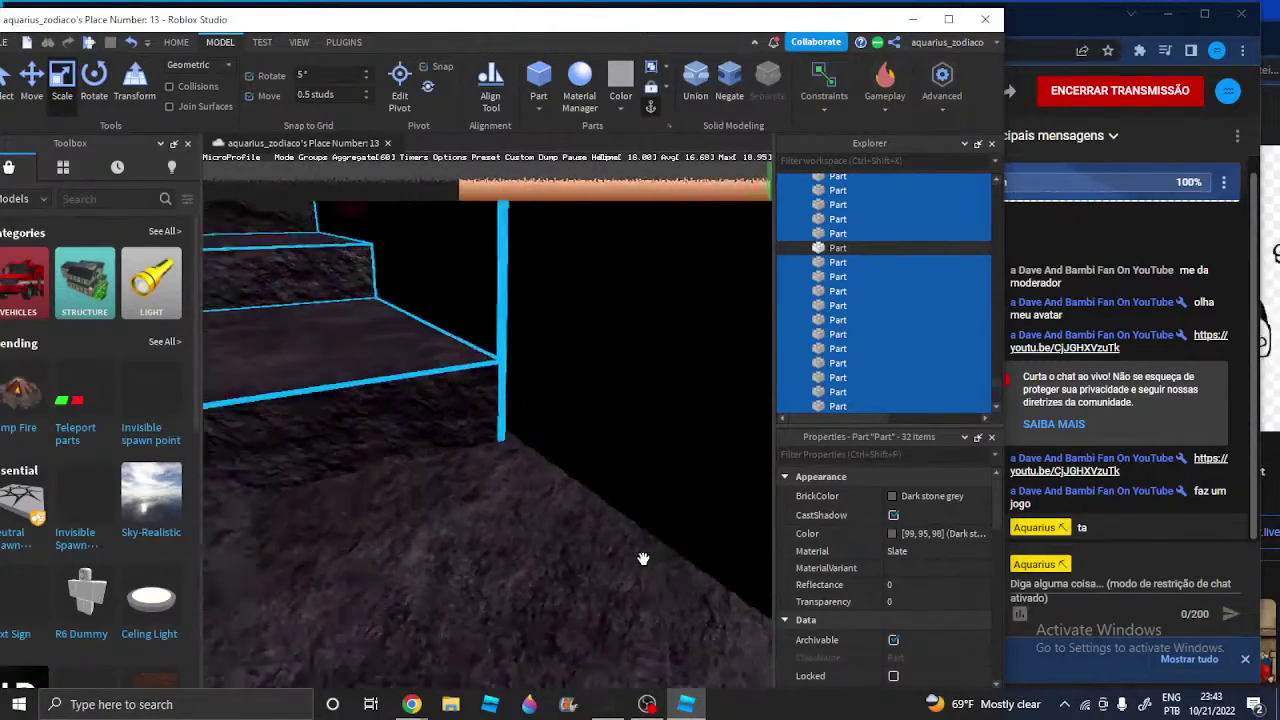
key("a")
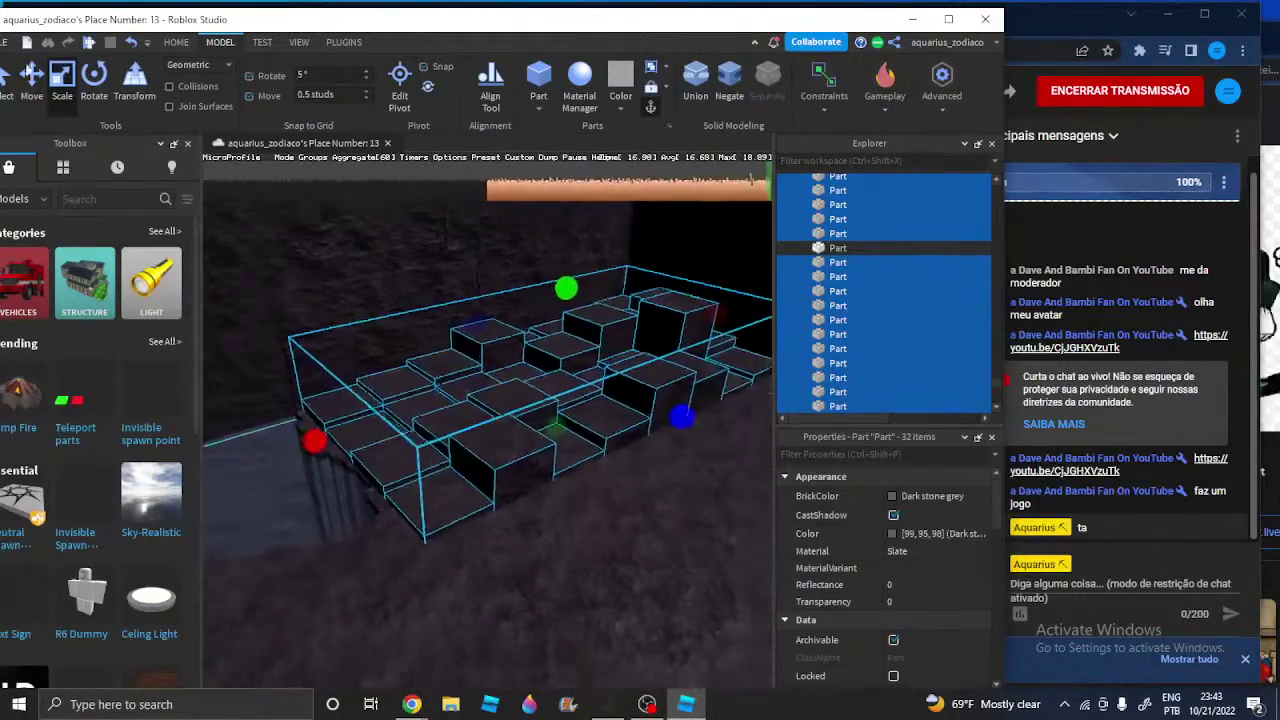
Duplicate the selected slab group and move the copy across the floor, away from the side wall
key("ctrl+2")
right_click_drag(571, 477, 597, 477)
key("a")
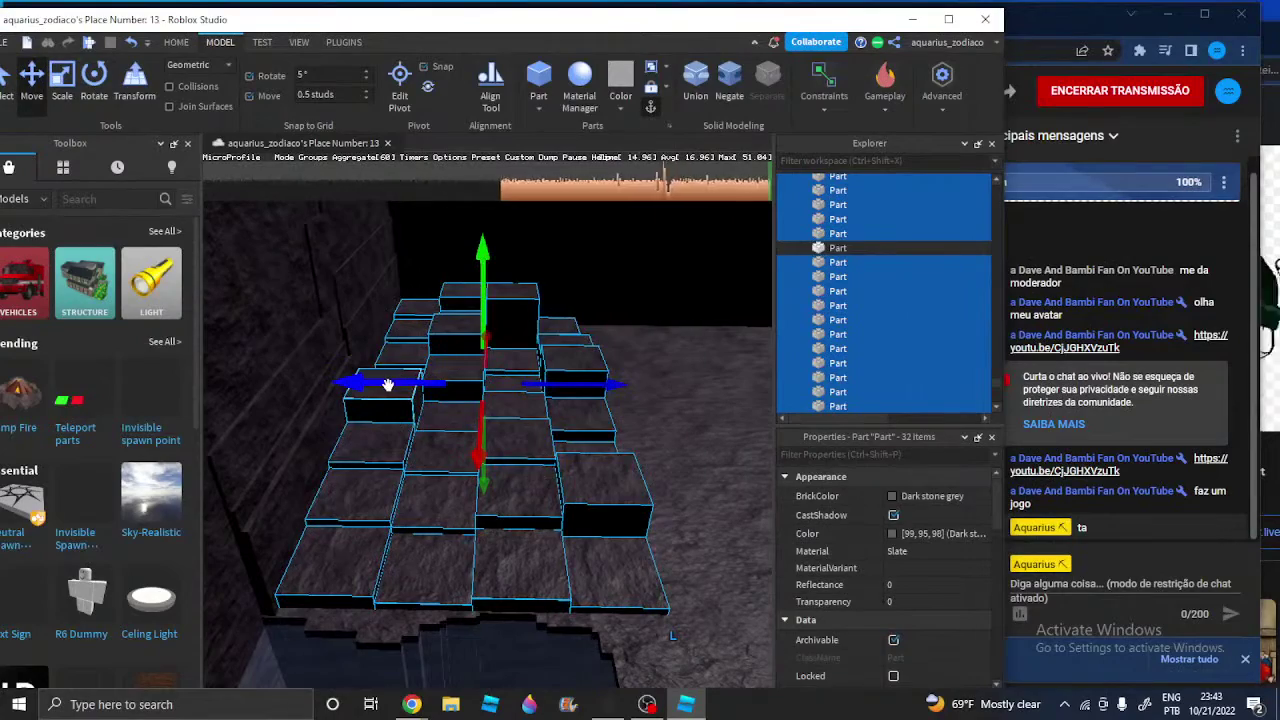
key("d")
left_click_drag(387, 385, 440, 394)
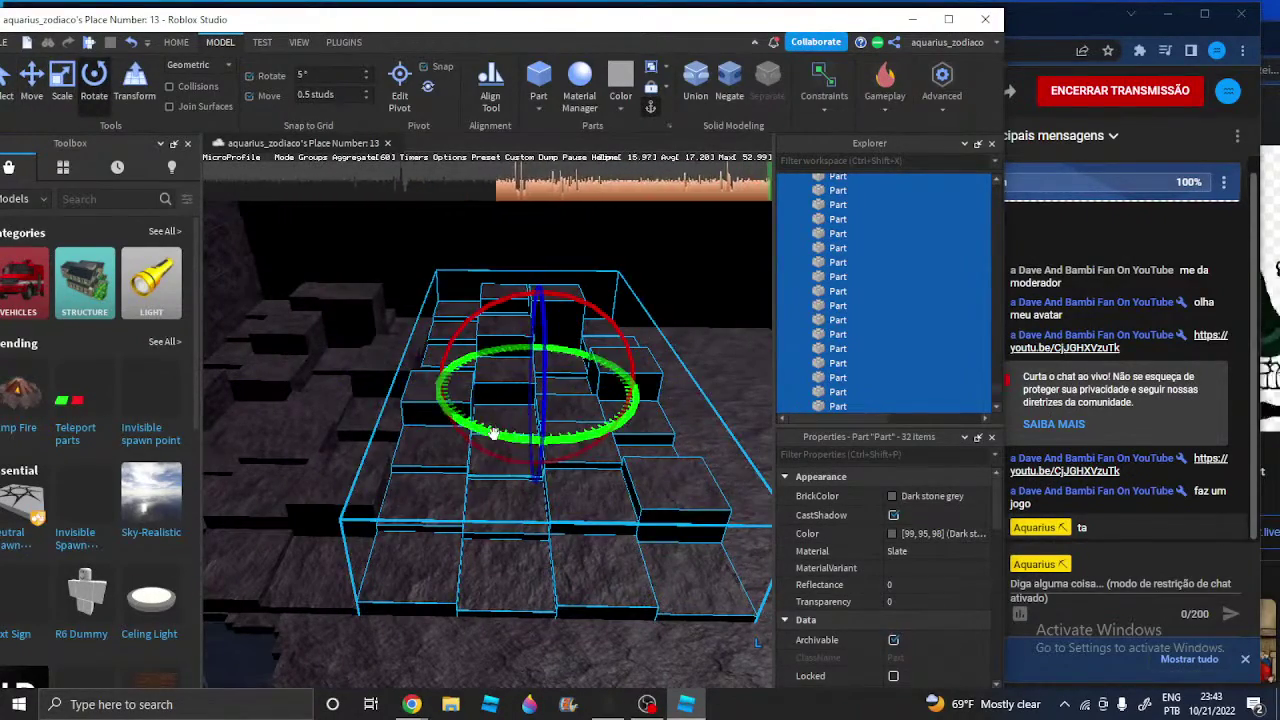
Rotate the copied slab group about its vertical axis and position it along the opposite wall
left_click_drag(493, 432, 366, 351)
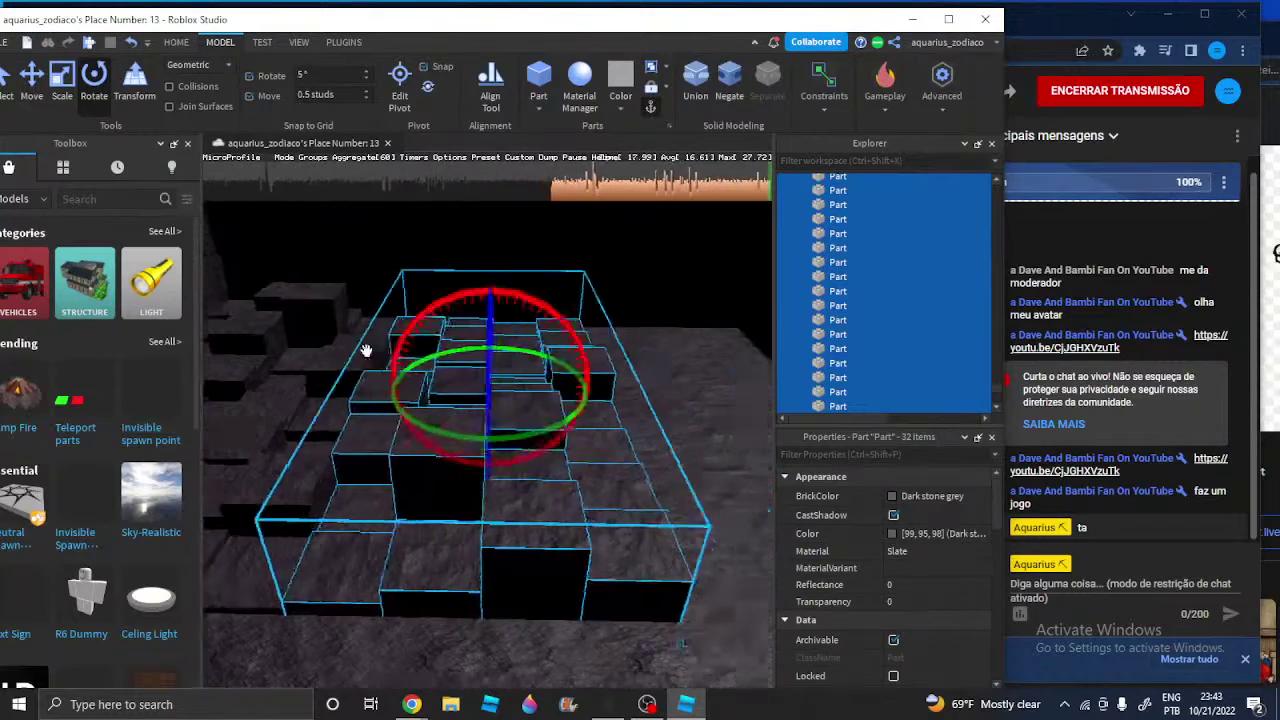
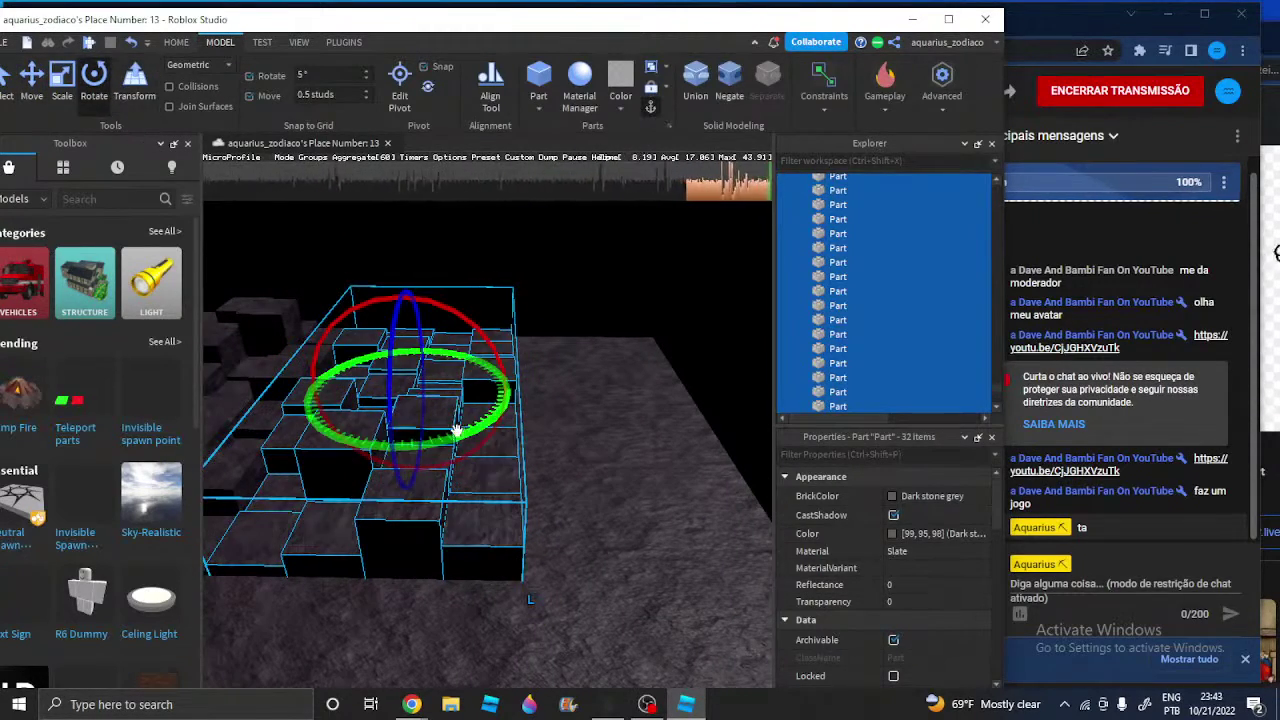
left_click_drag(455, 430, 446, 391)
right_click_drag(446, 391, 540, 414)
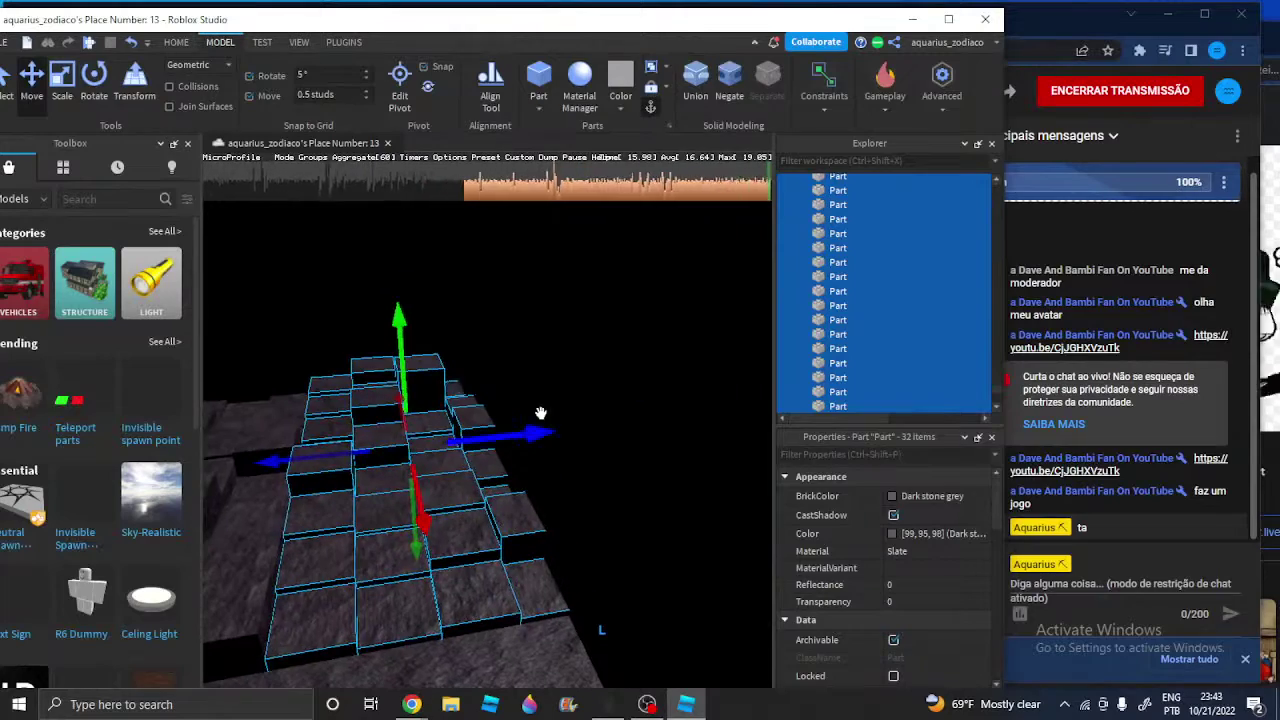
Try to move the dark wall section beside the copied slabs inward along its horizontal axis
left_click(550, 404)
scroll(552, 402, "down", 3)
left_click(552, 402)
scroll(546, 403, "down", 3)
scroll(545, 403, "down", 2)
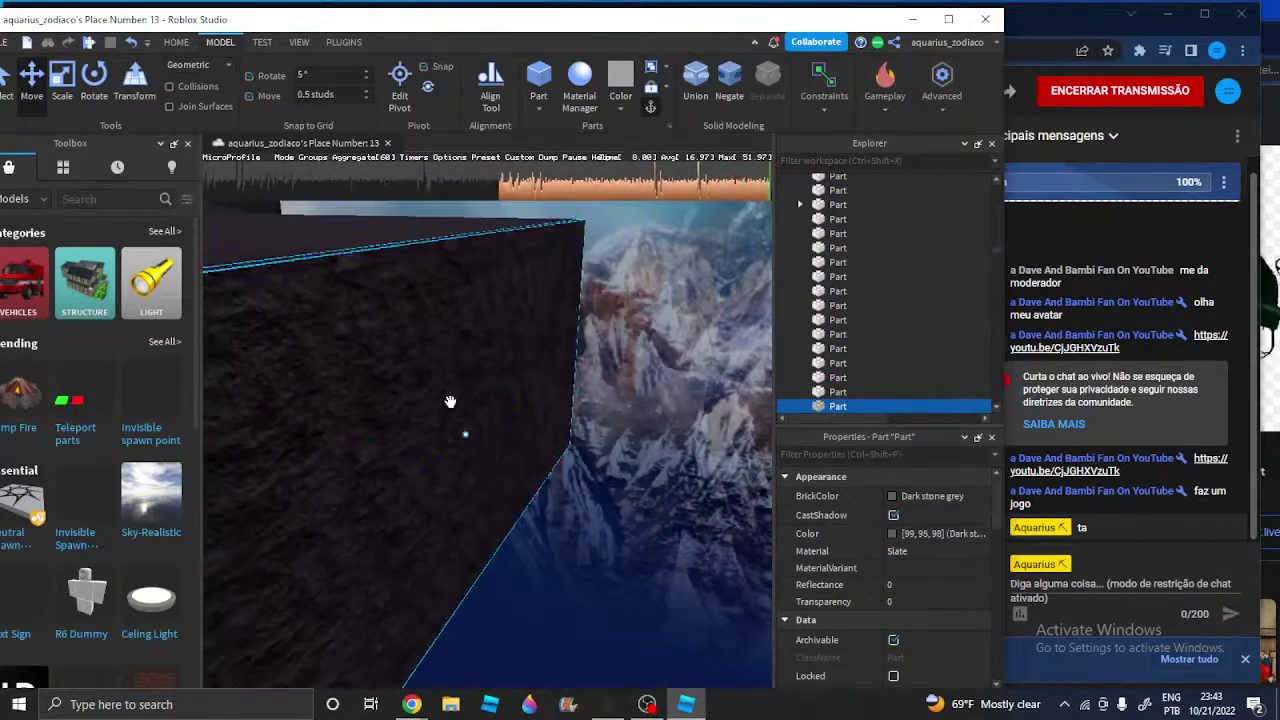
scroll(450, 401, "up", 4)
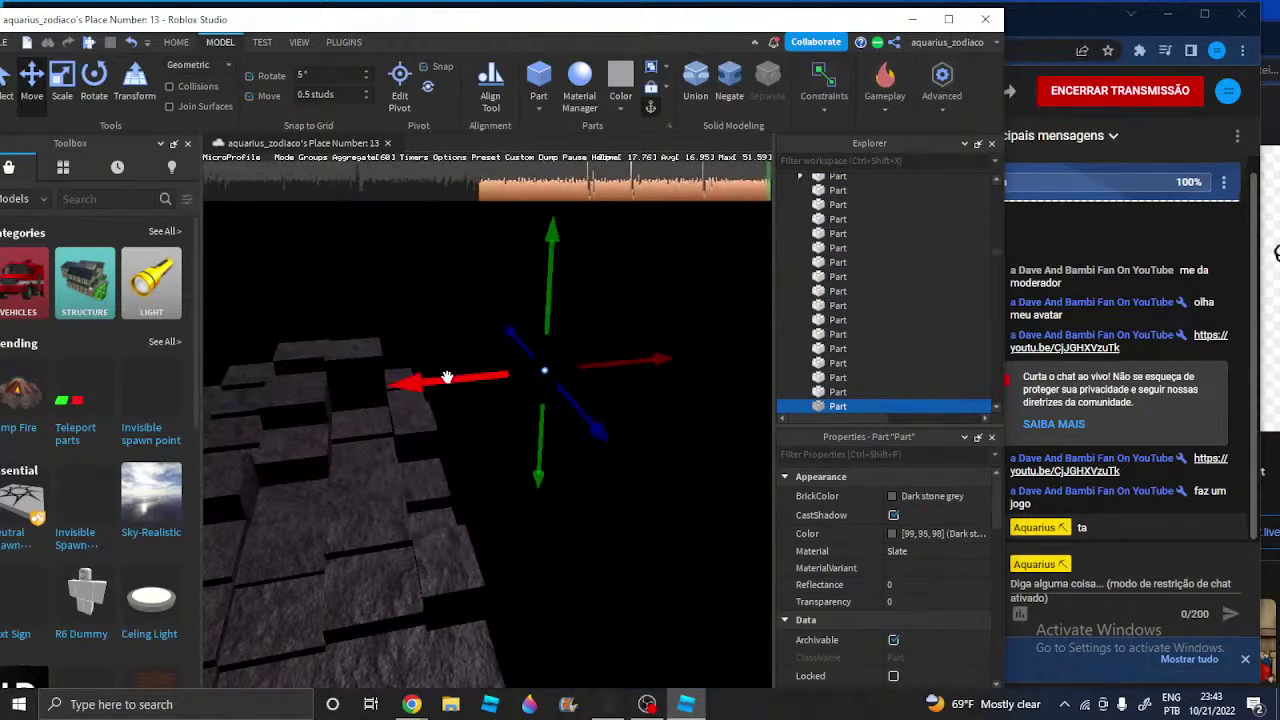
left_click_drag(447, 377, 412, 392)
key("a")
key("w")
right_click_drag(412, 392, 408, 386)
Try duplicating the adjacent dark wall section and moving the copy inward toward the slabs
left_click(407, 384)
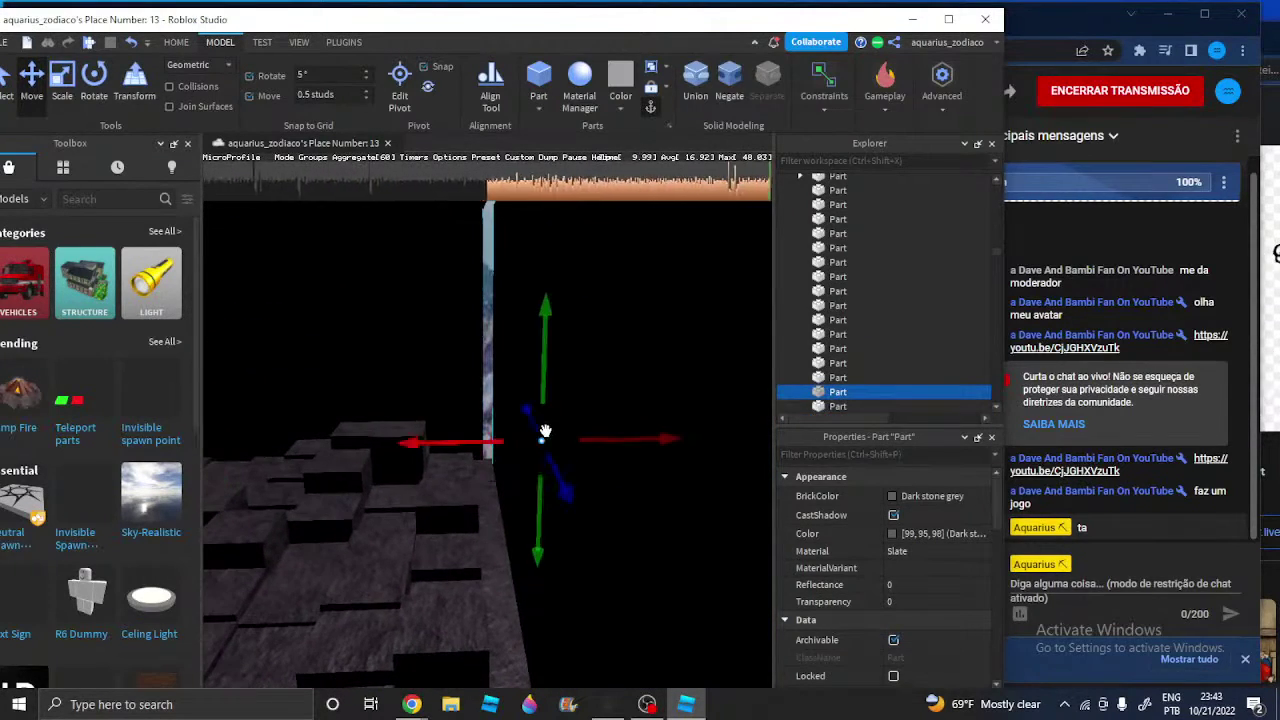
key("ctrl+d")
left_click_drag(487, 436, 436, 453)
right_click_drag(436, 453, 435, 454)
key("w")
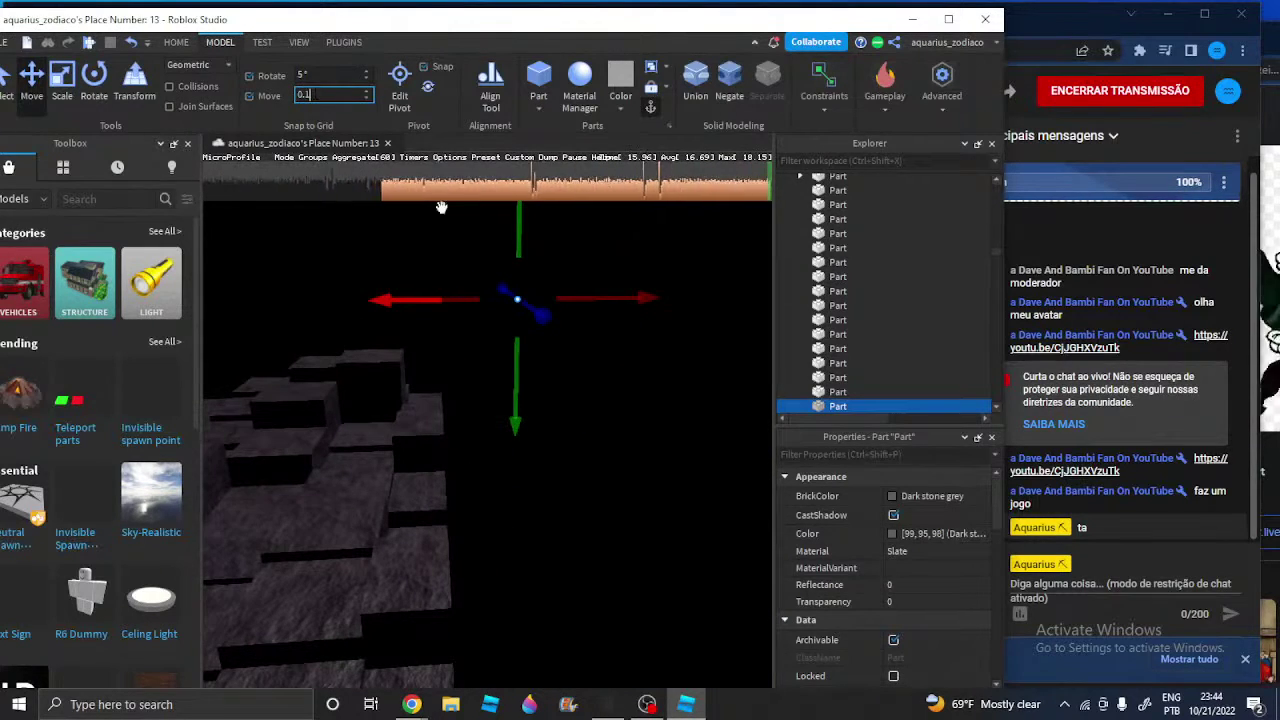
Set the move snapping increment to 0.1 studs and select a wall section for adjustment
right_click_drag(492, 381, 493, 383)
key("w")
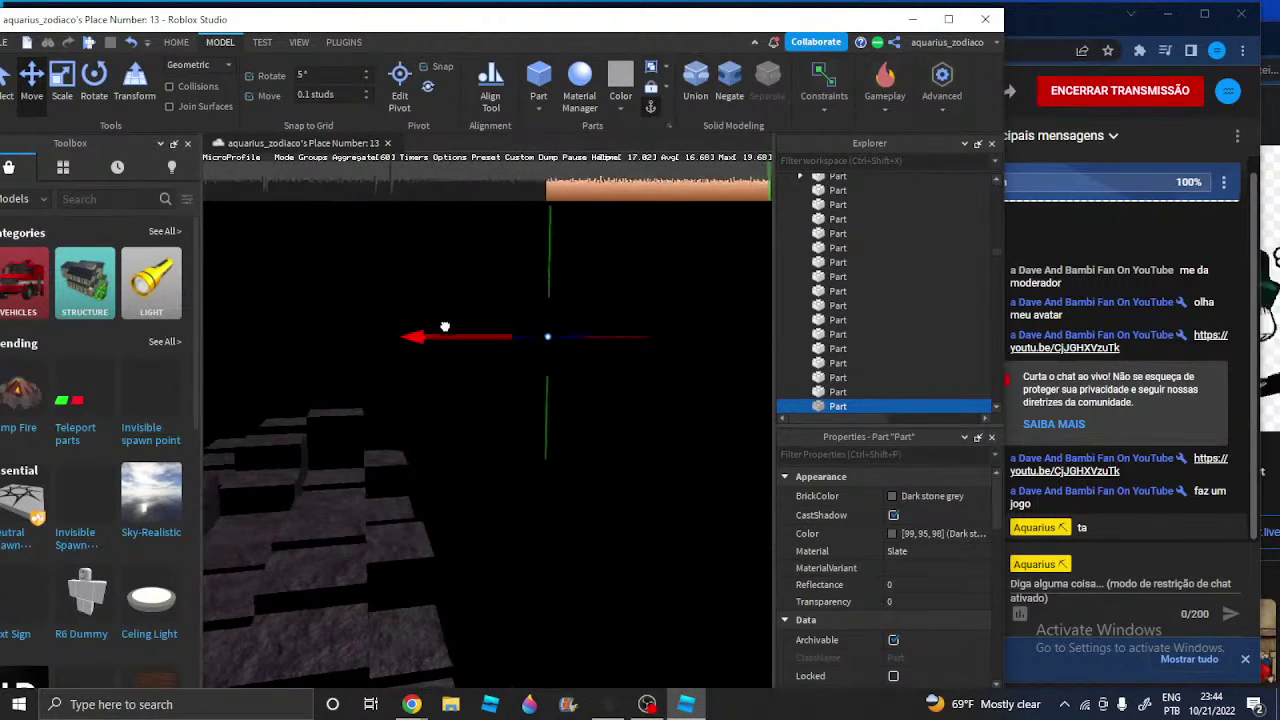
right_click_drag(445, 326, 498, 466)
left_click(497, 450)
key("a")
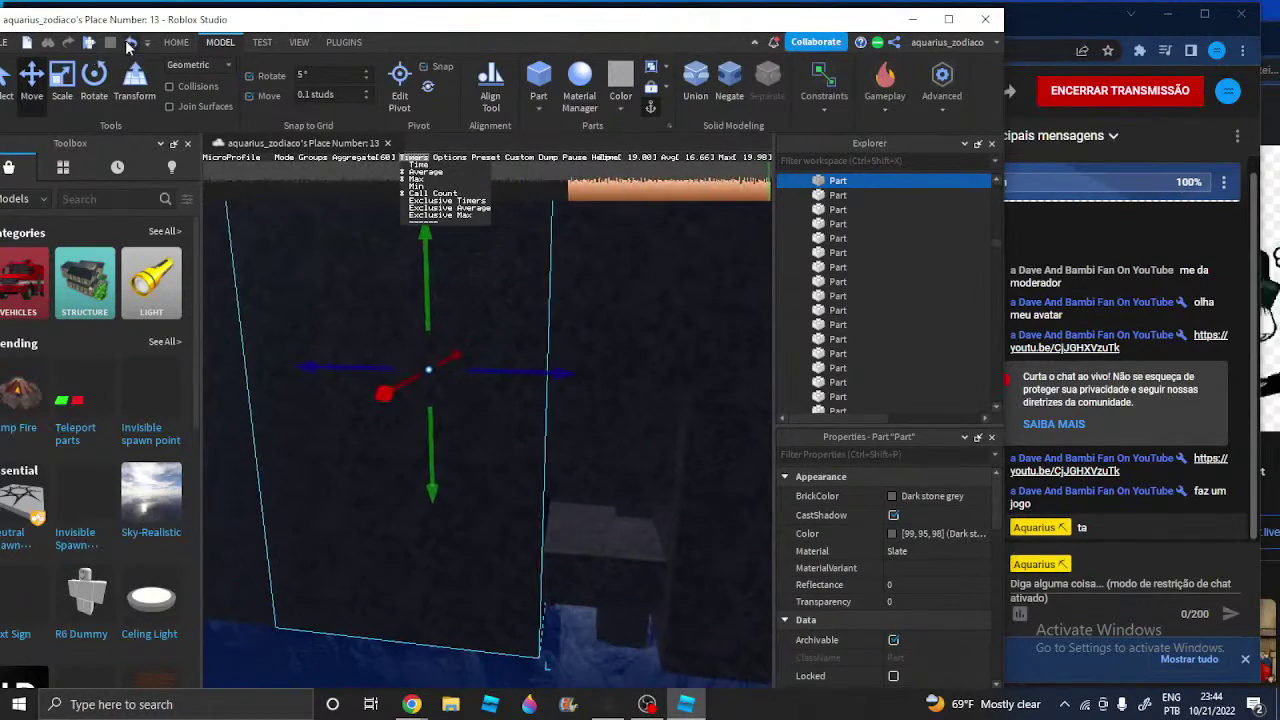
Undo the wall section edits back to the point where the copied slab group is selected
left_click(129, 46)
key("f")
right_click_drag(520, 409, 522, 409)
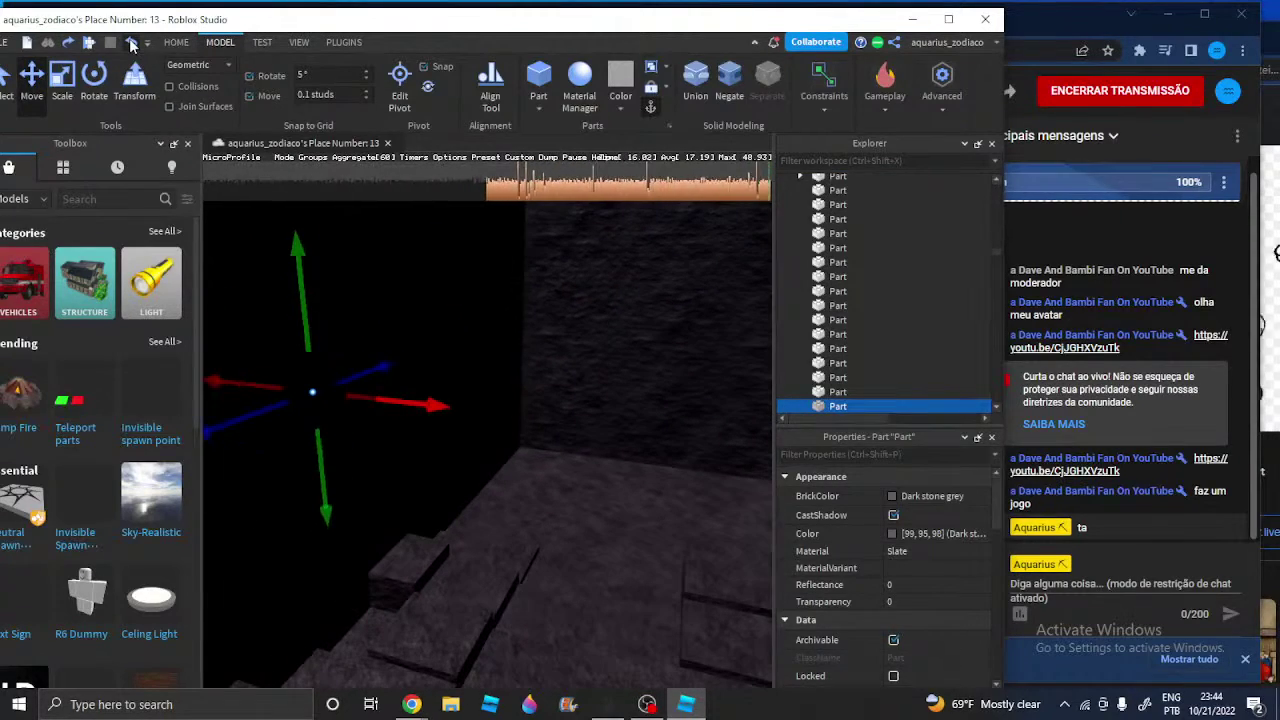
left_click(131, 45)
right_click_drag(469, 361, 469, 361)
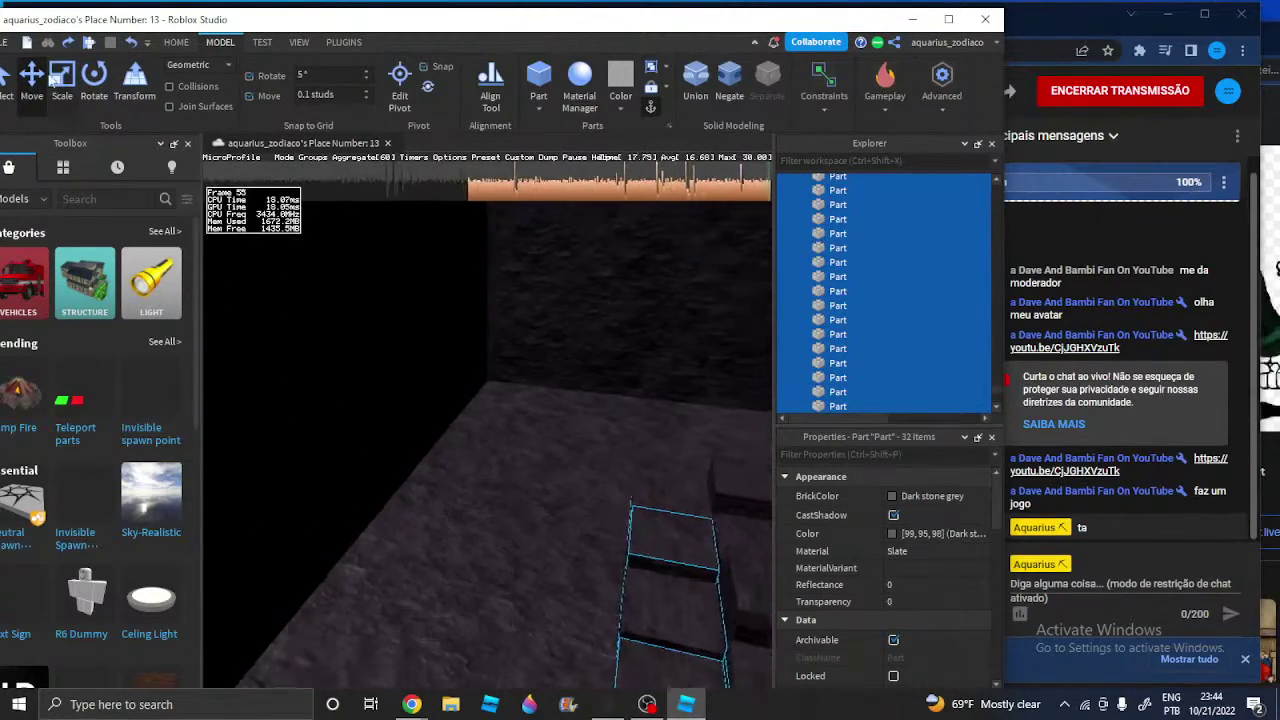
Set the move increment to 100 studs and shift the tall slate wall section out of its place in the wall
left_click(551, 371)
right_click_drag(543, 314, 543, 314)
key("f")
scroll(543, 314, "down", 2)
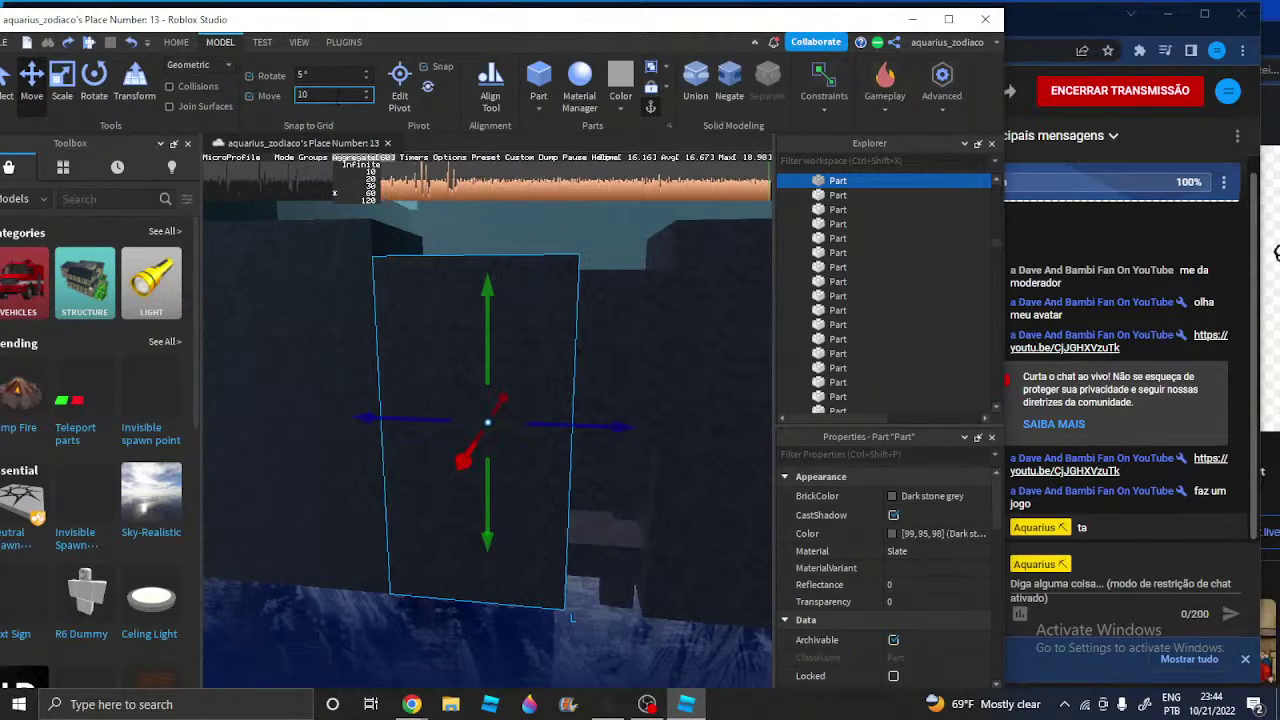
right_click_drag(508, 529, 508, 529)
left_click_drag(491, 520, 538, 290)
scroll(574, 524, "up", 2)
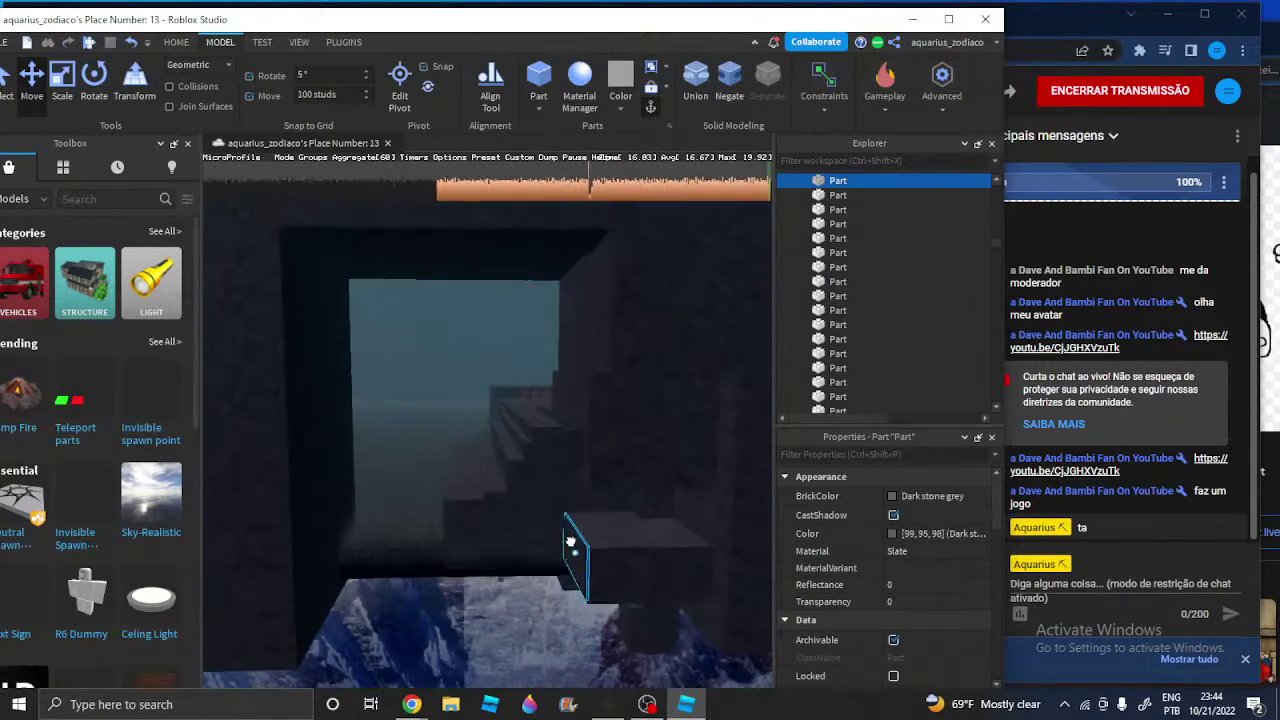
Move the dark side wall toward the stepped slabs, using a 1-stud move increment
left_click(570, 524)
key("f")
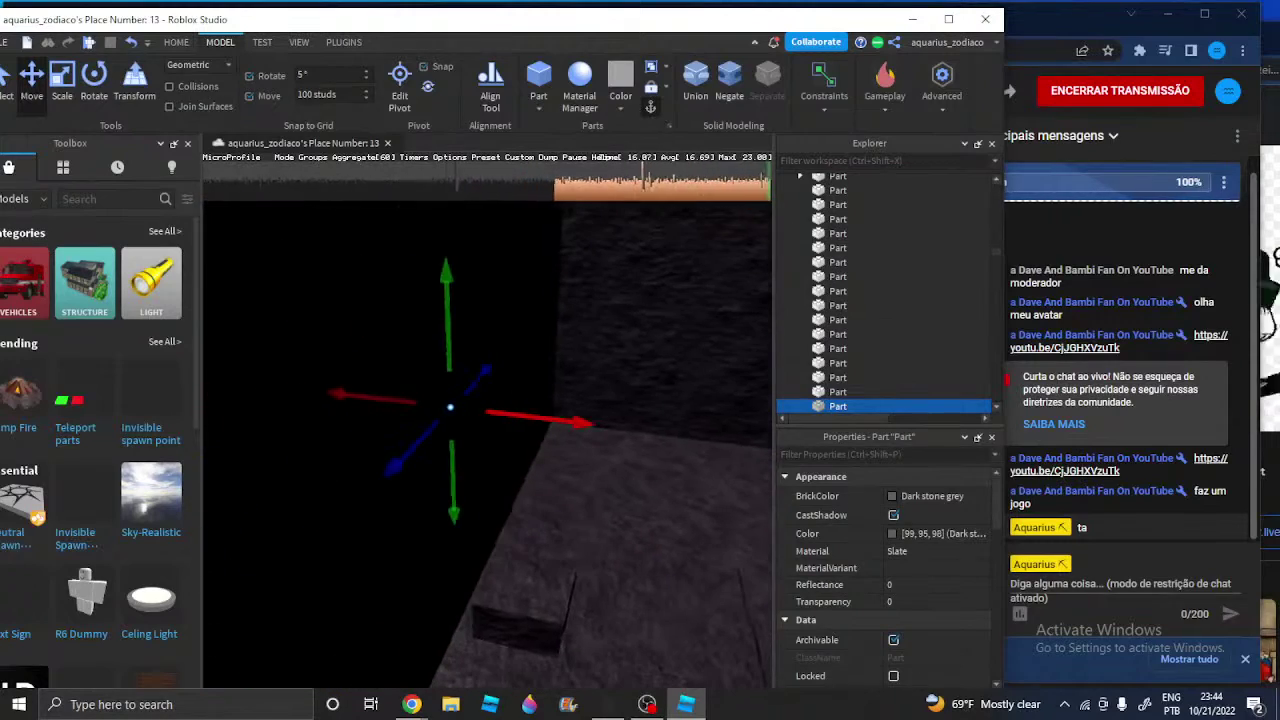
right_click_drag(557, 363, 557, 363)
mouse_move(720, 263)
left_mouse_down()
mouse_move(690, 276)
mouse_move(711, 277)
left_mouse_up()
right_click_drag(711, 277, 714, 274)
scroll(690, 271, "down", 4)
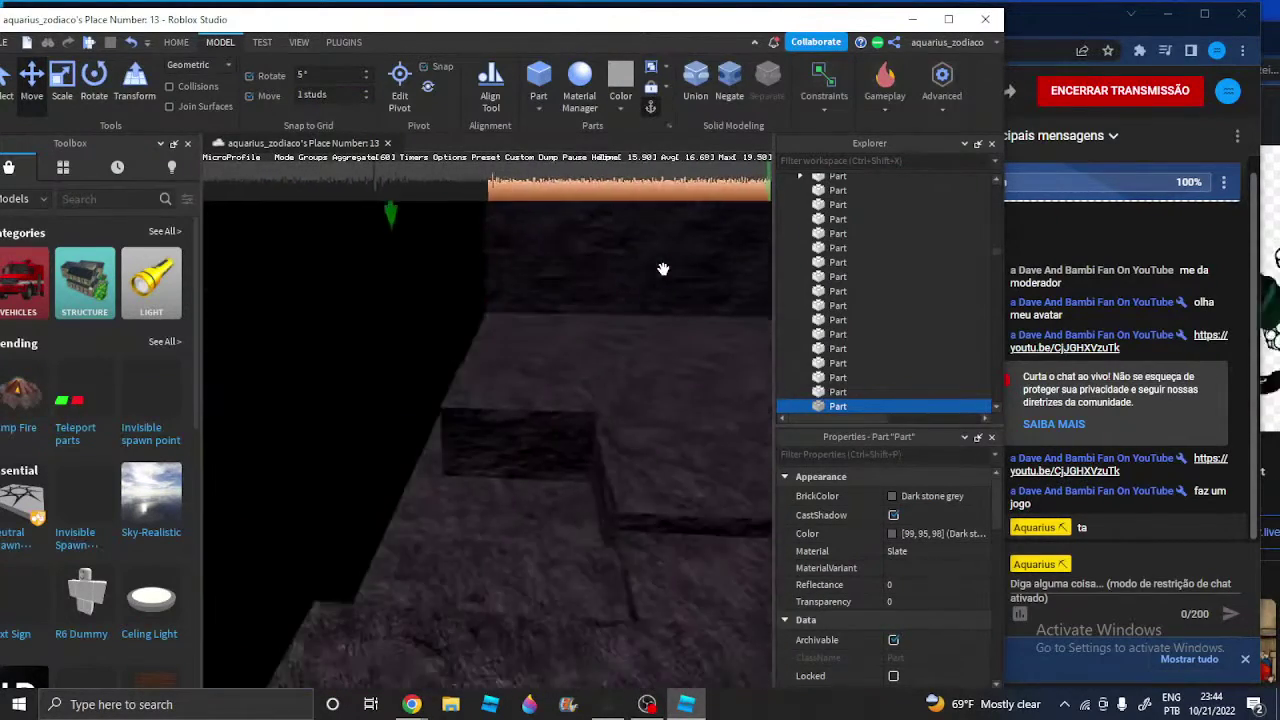
Set the move increment to 0.1 studs and fine-tune the side wall's horizontal position against the slab edge
middle_click_drag(622, 272, 471, 340)
left_click(311, 94)
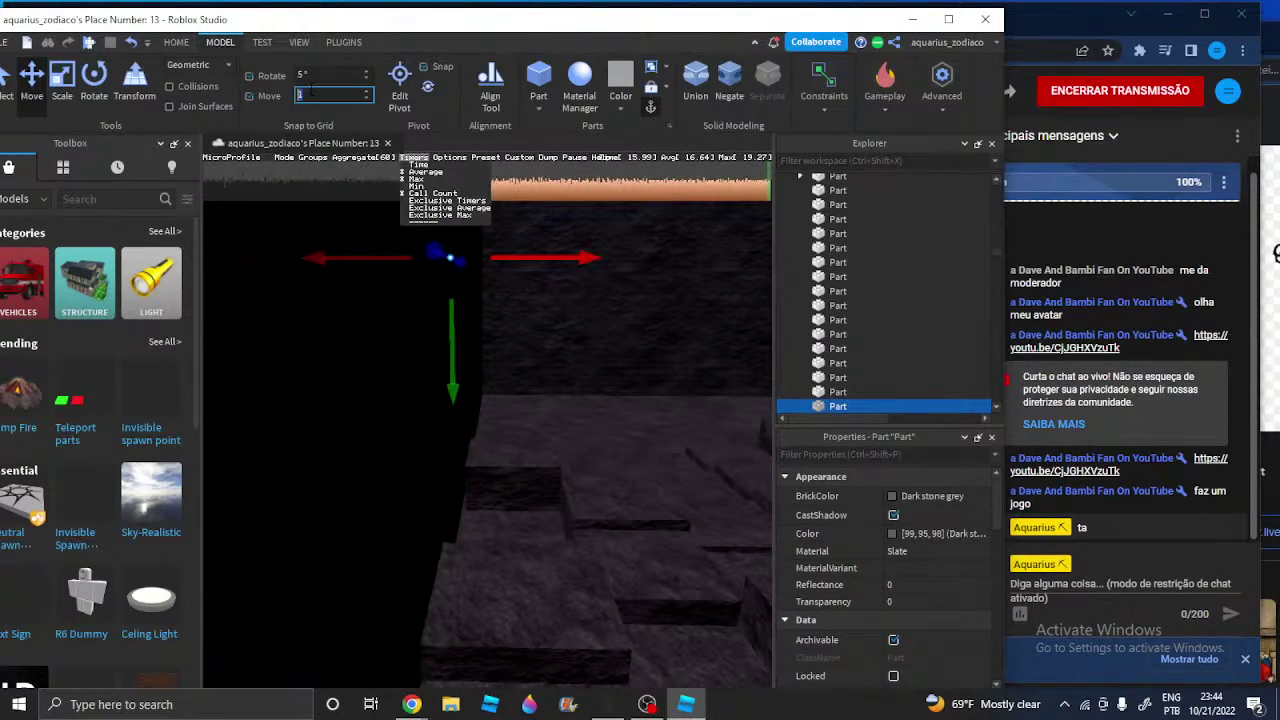
right_click_drag(563, 389, 568, 382)
mouse_move(468, 283)
left_mouse_down()
mouse_move(509, 286)
mouse_move(474, 282)
left_mouse_up()
right_click_drag(466, 354, 468, 352)
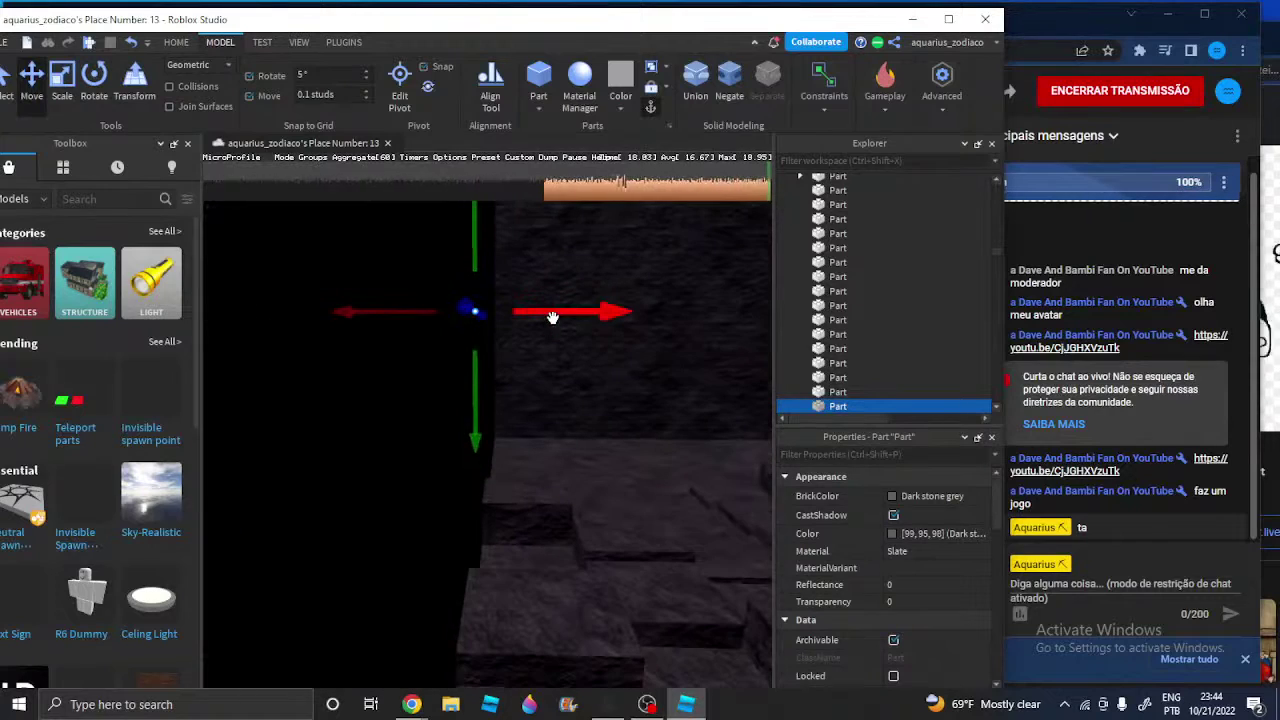
left_click_drag(551, 317, 552, 318)
right_click_drag(526, 443, 526, 443)
right_click_drag(530, 380, 529, 374)
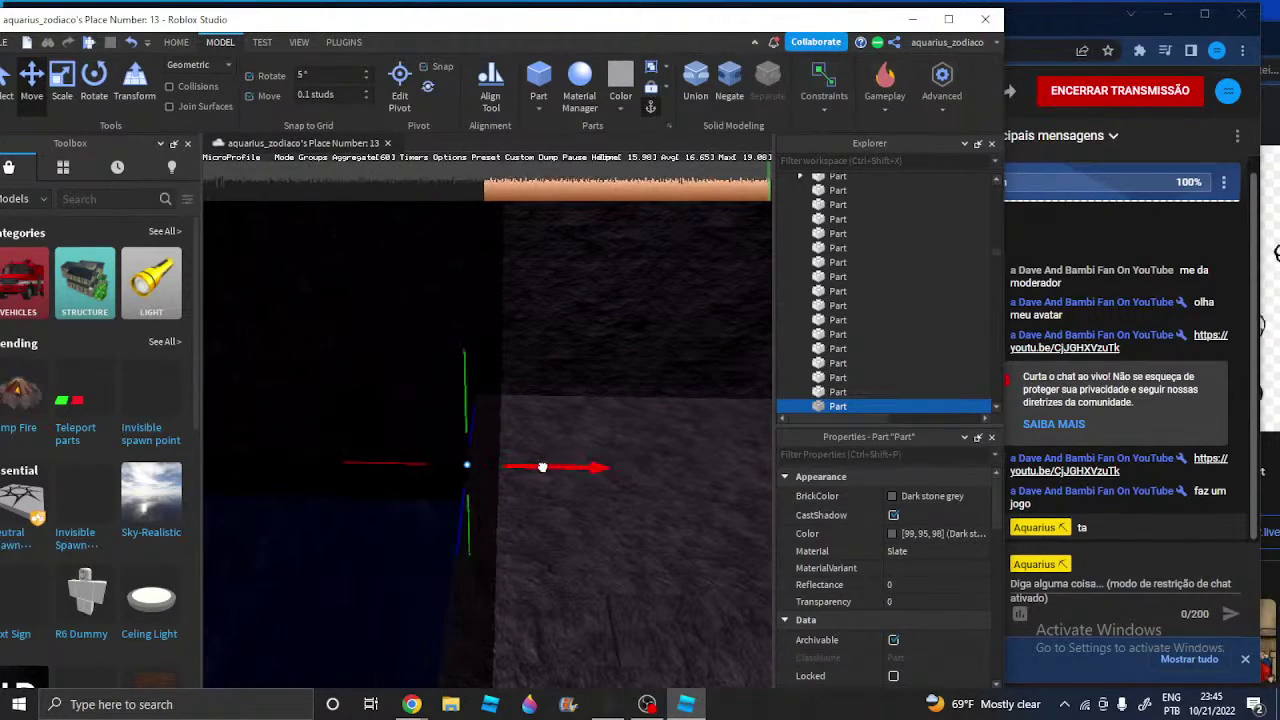
Select the dark wall on the opposite side and nudge it horizontally against the slab edge
right_click_drag(547, 543, 547, 545)
scroll(546, 544, "down", 6)
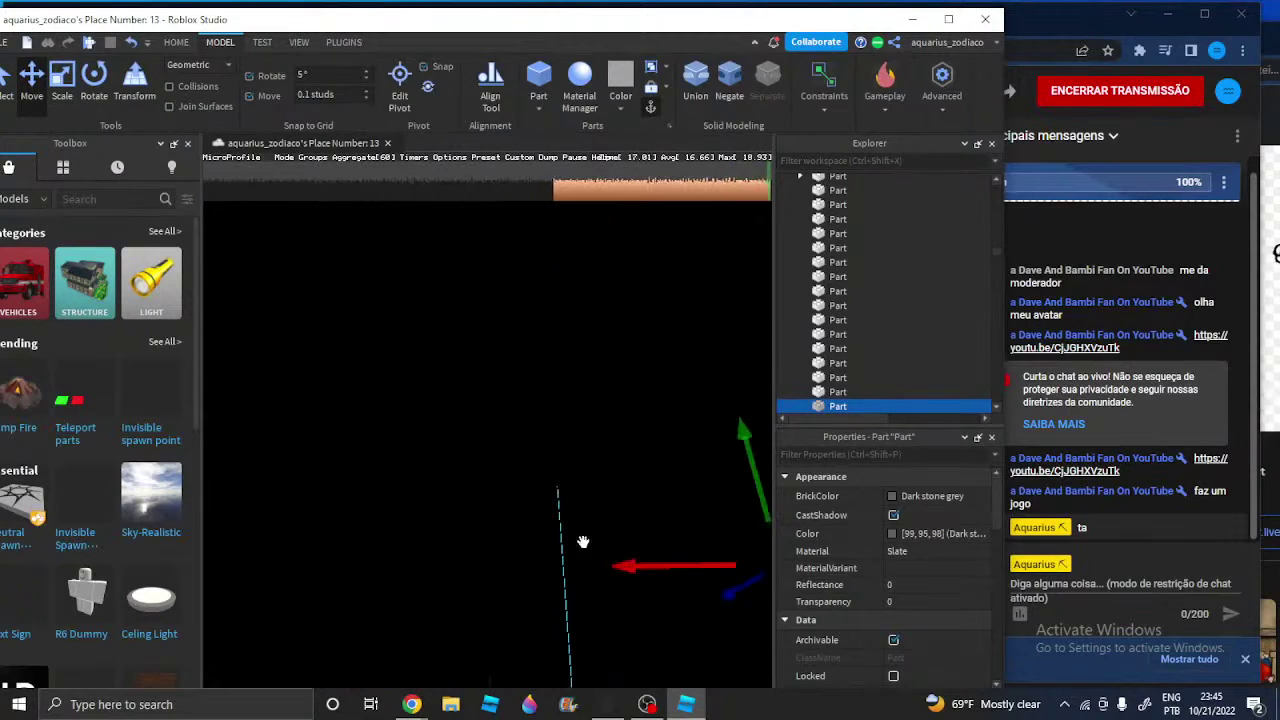
right_click_drag(624, 568, 620, 571)
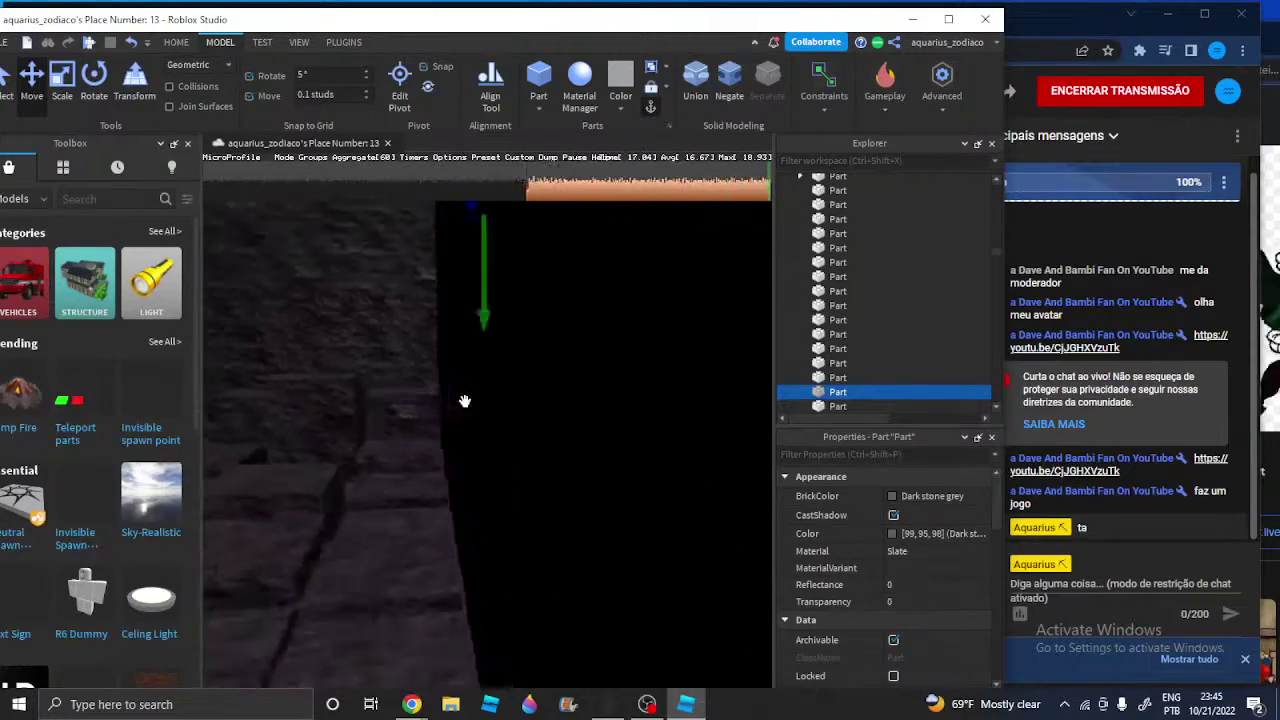
left_click_drag(421, 280, 412, 284)
key("w")
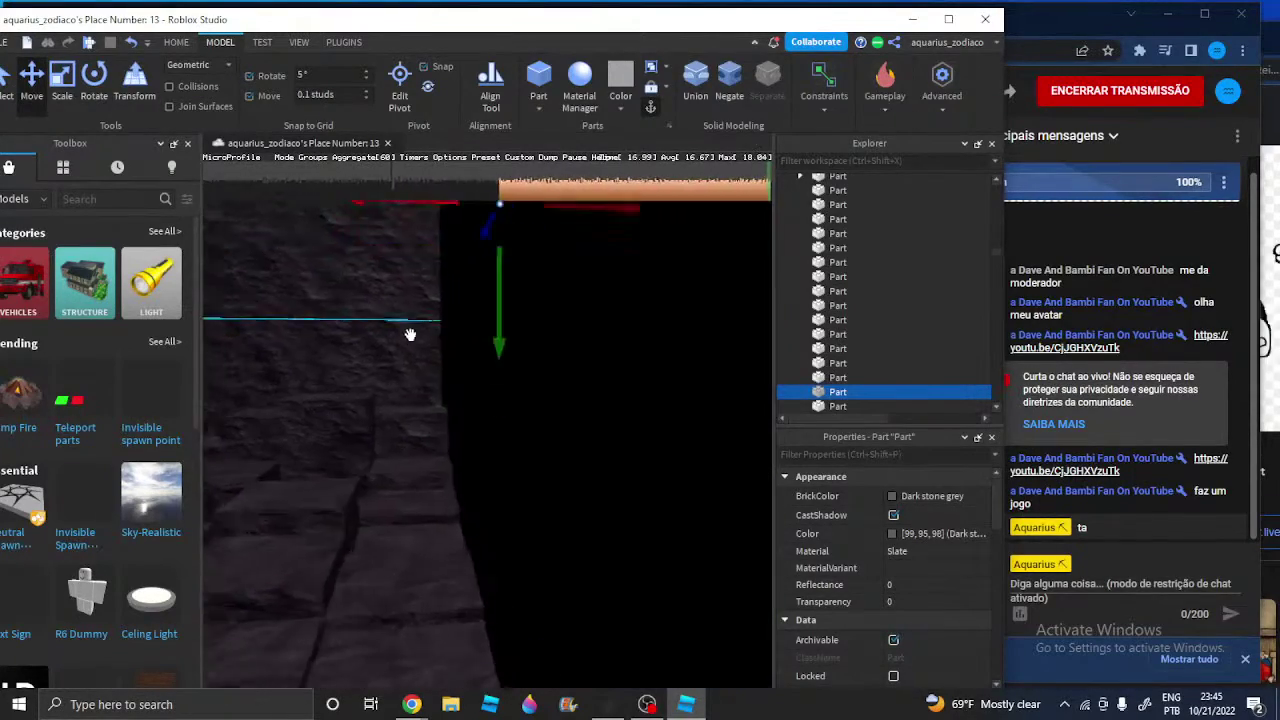
key("w")
Select the nine outermost slabs bordering the bare strip of floor together
right_click_drag(409, 340, 470, 340)
key("s")
key("w")
key("s")
left_click(496, 423)
right_click_drag(496, 423, 496, 423)
left_click(525, 451, "ctrl")
right_click_drag(569, 466, 569, 466)
left_click(486, 426, "ctrl")
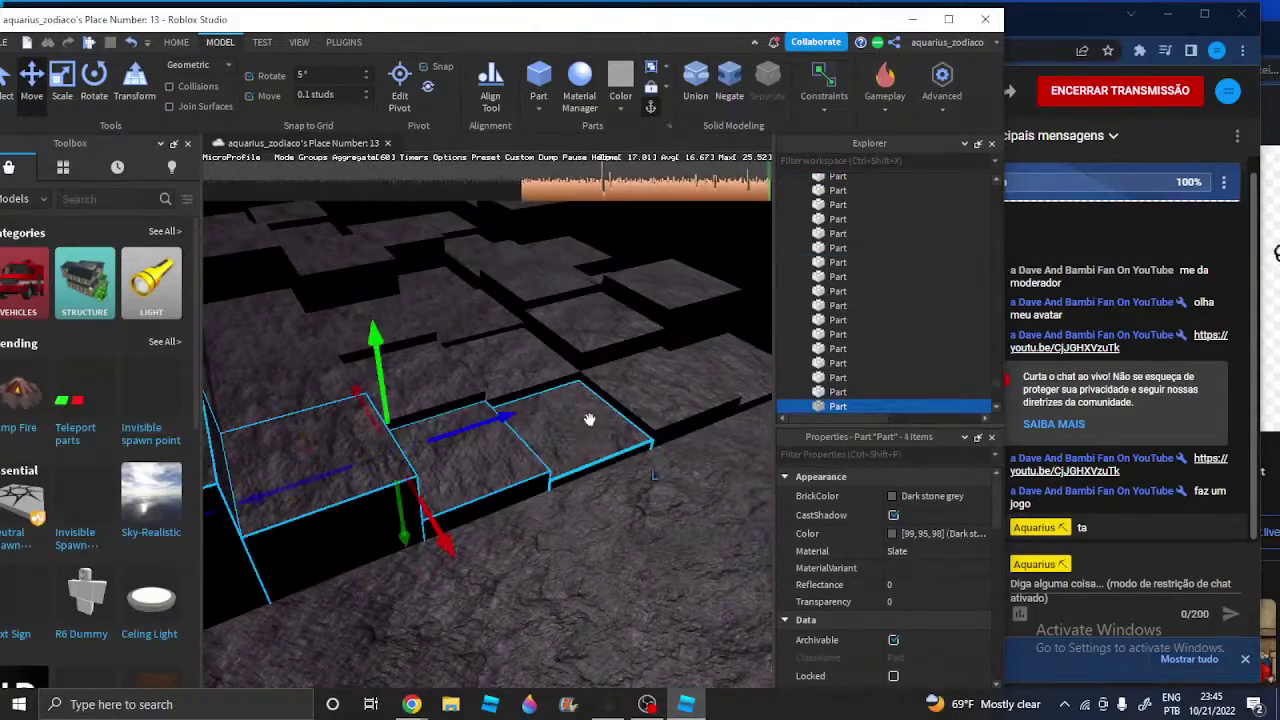
left_click(592, 420, "ctrl")
left_click(682, 388, "ctrl")
right_click_drag(500, 383, 500, 383)
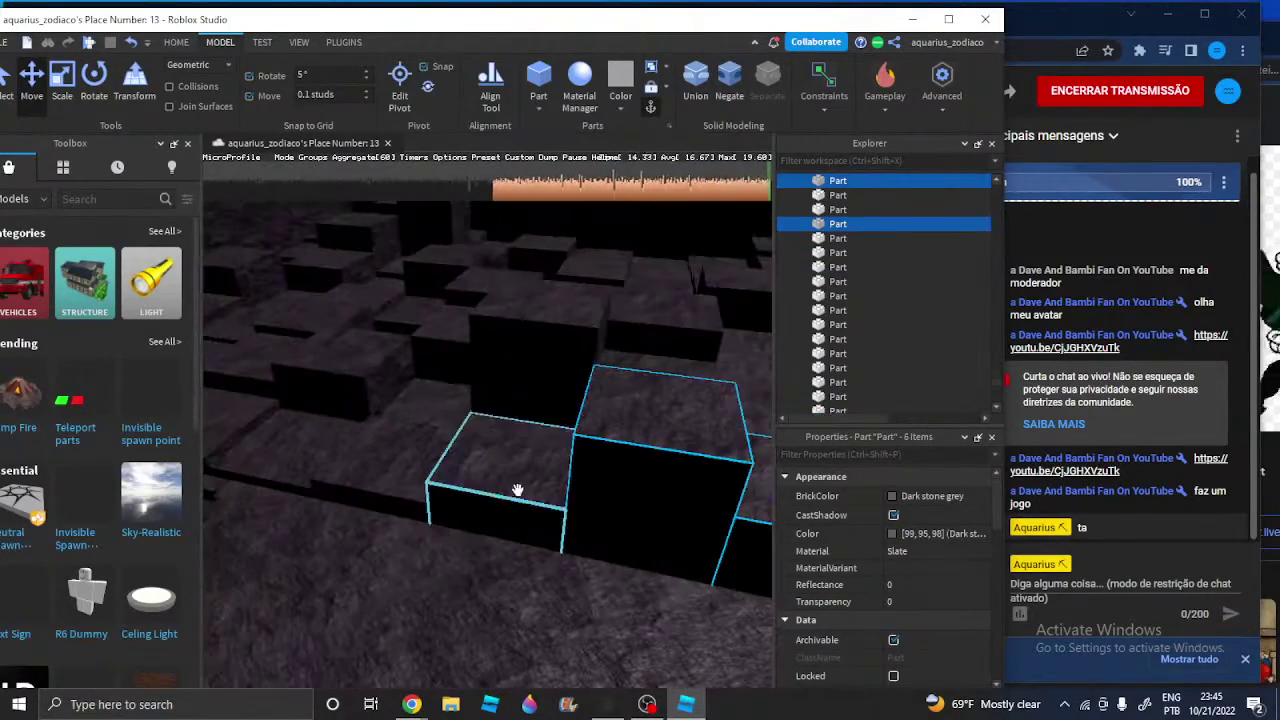
left_click(298, 451, "ctrl")
right_click_drag(328, 437, 328, 437)
Duplicate the slab row, move the copy outward onto the bare floor, and set the move increment to 0.5 studs
key("ctrl+d")
left_click_drag(450, 441, 463, 441)
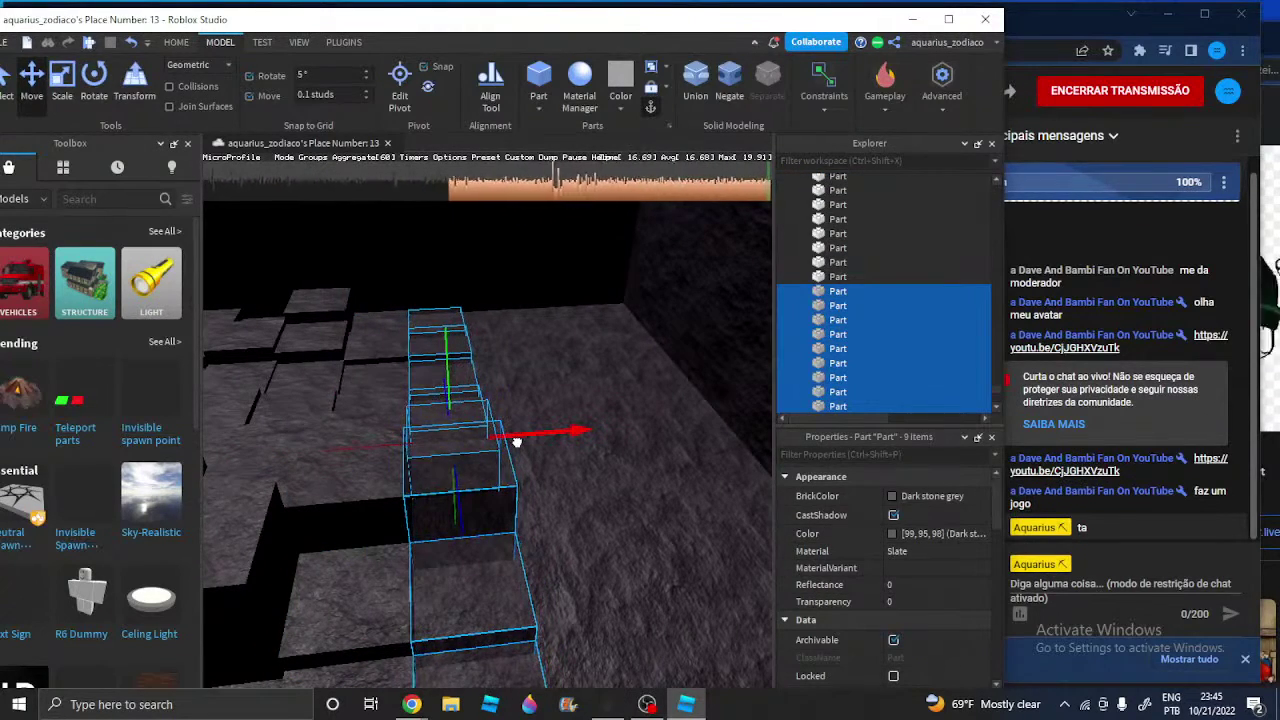
left_click_drag(517, 441, 517, 441)
scroll(517, 441, "up", 1)
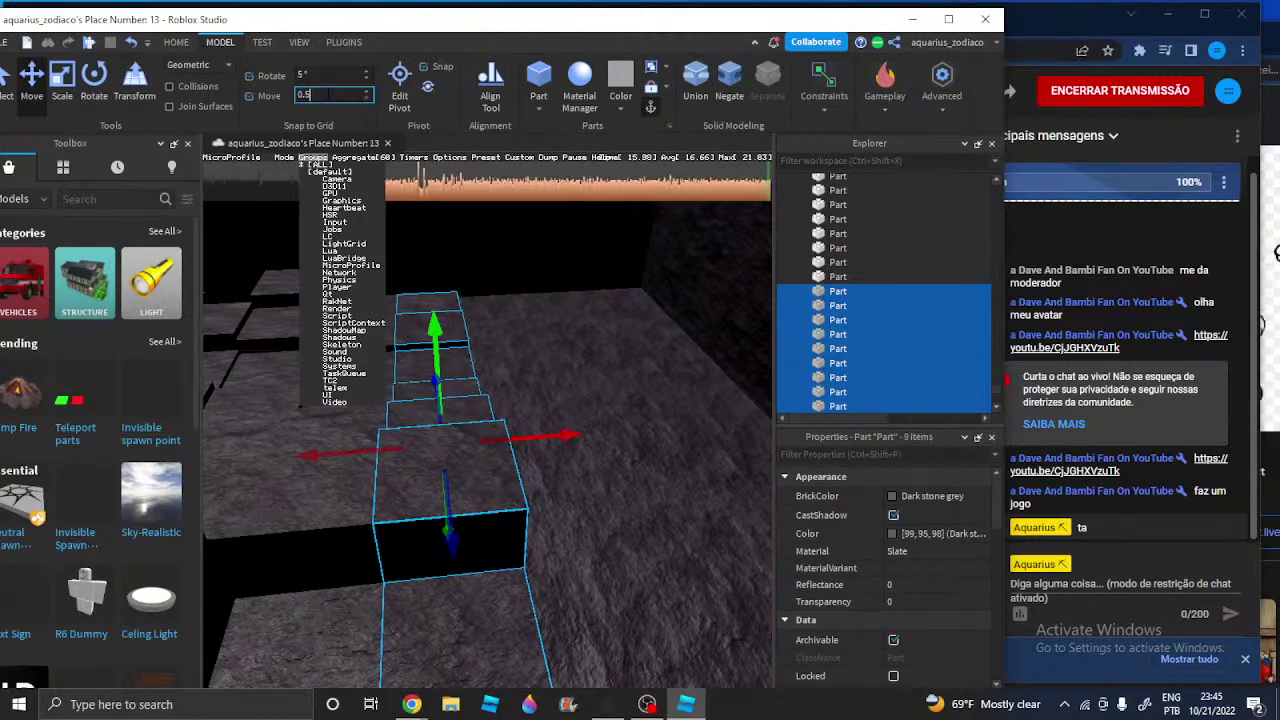
right_click_drag(611, 400, 609, 396)
Scale the copied slabs nearest the room's corner vertically to vary their heights
left_click(411, 543)
left_click(340, 512)
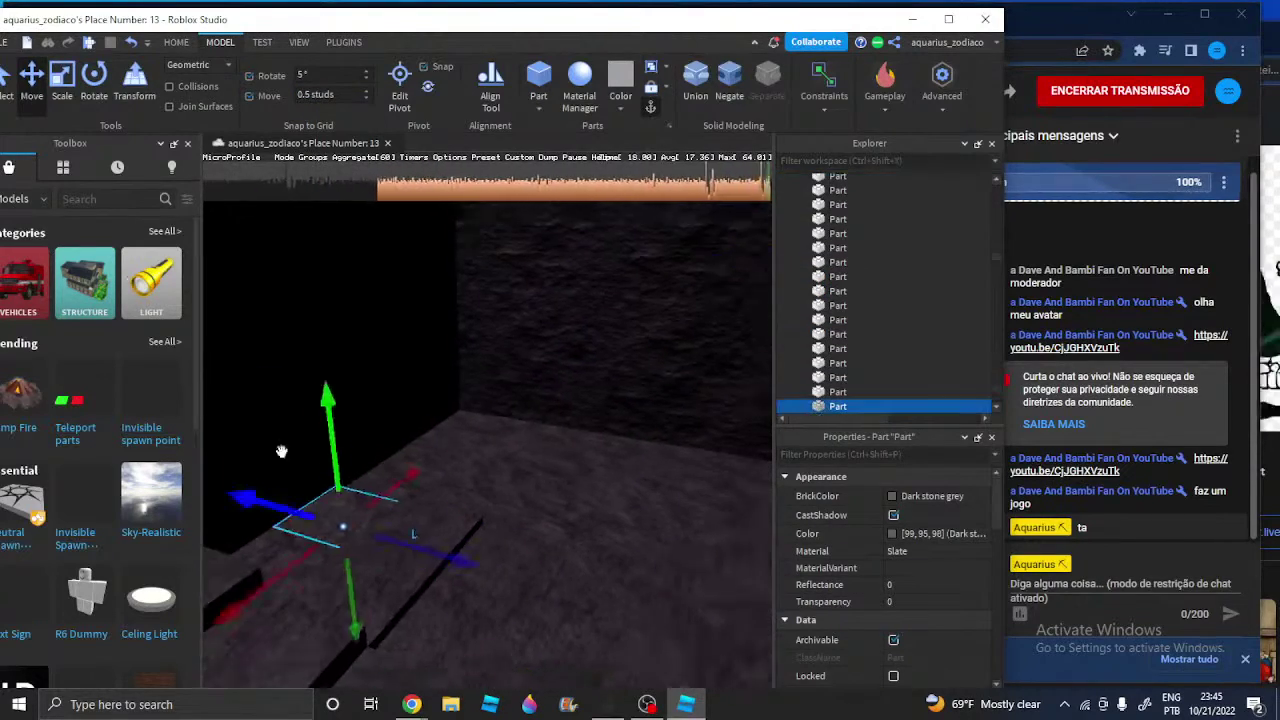
key("a")
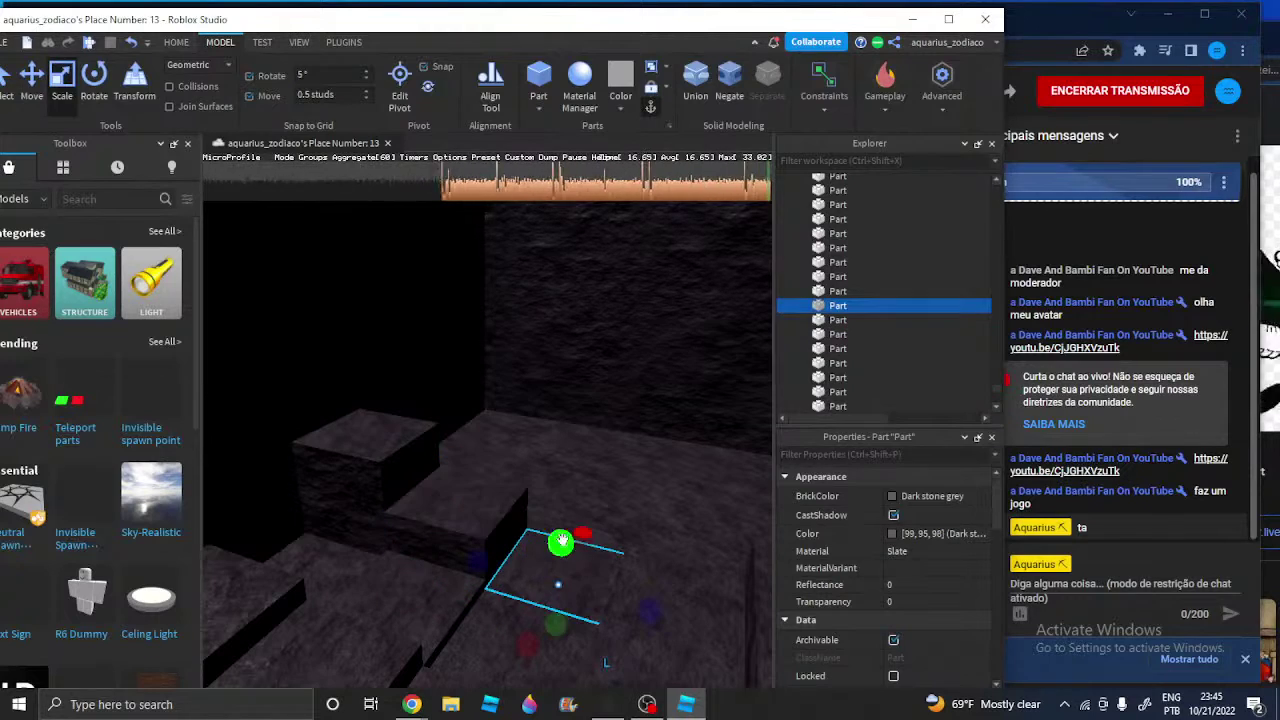
right_click_drag(568, 462, 569, 457)
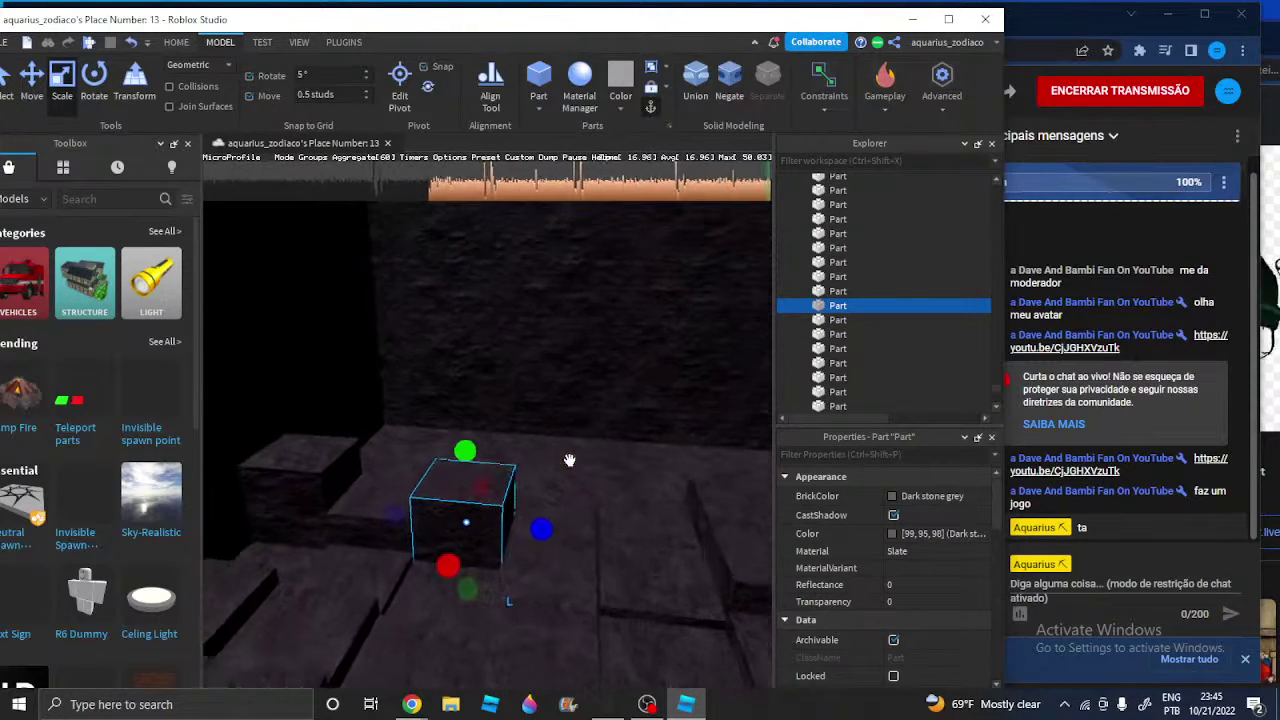
right_click_drag(597, 517, 602, 519)
Scale the following middle slabs of the copied row to different heights
left_click(604, 520)
key("w")
key("d")
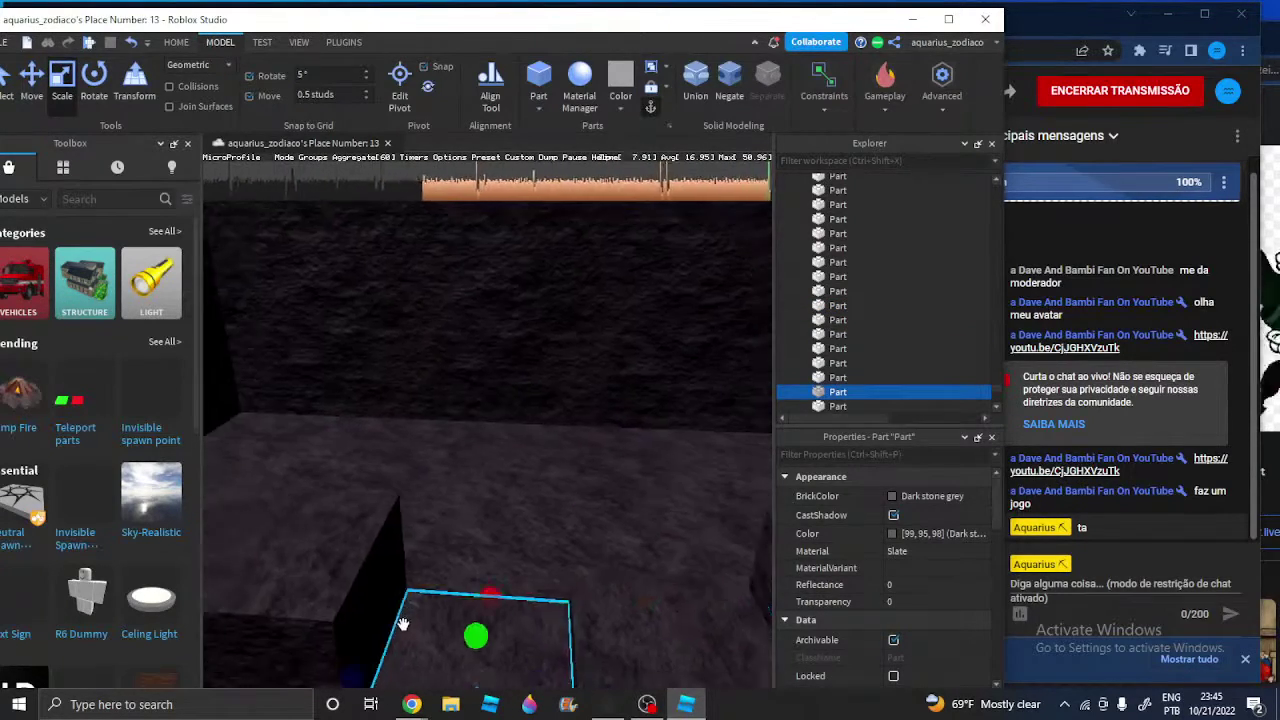
left_click(405, 622)
right_click_drag(443, 603, 443, 603)
right_click_drag(508, 563, 500, 552)
key("w")
right_click_drag(440, 496, 440, 496)
key("s")
left_click_drag(585, 464, 590, 432)
key("w")
right_click_drag(590, 432, 597, 434)
key("s")
right_click_drag(472, 411, 472, 411)
Raise two more slabs farther along the copied row to uneven heights with Scale
left_click(508, 362)
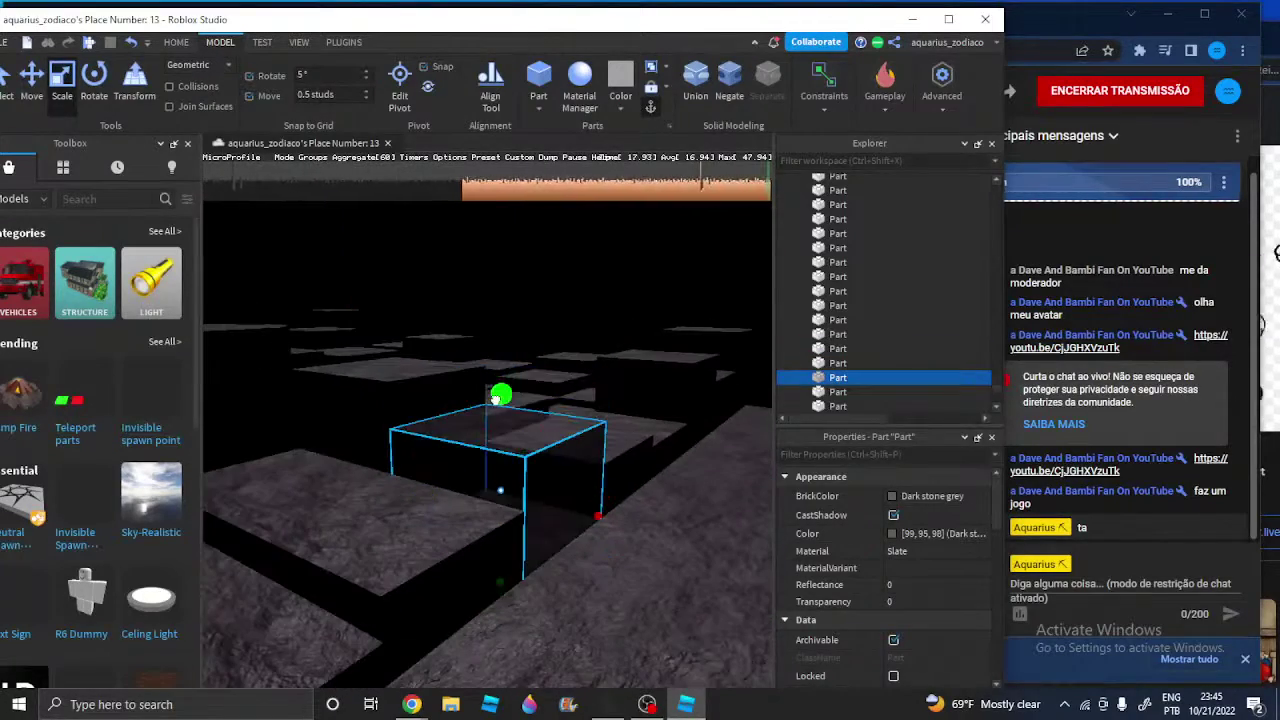
left_click_drag(495, 399, 495, 393)
key("s")
left_click(397, 509)
key("a")
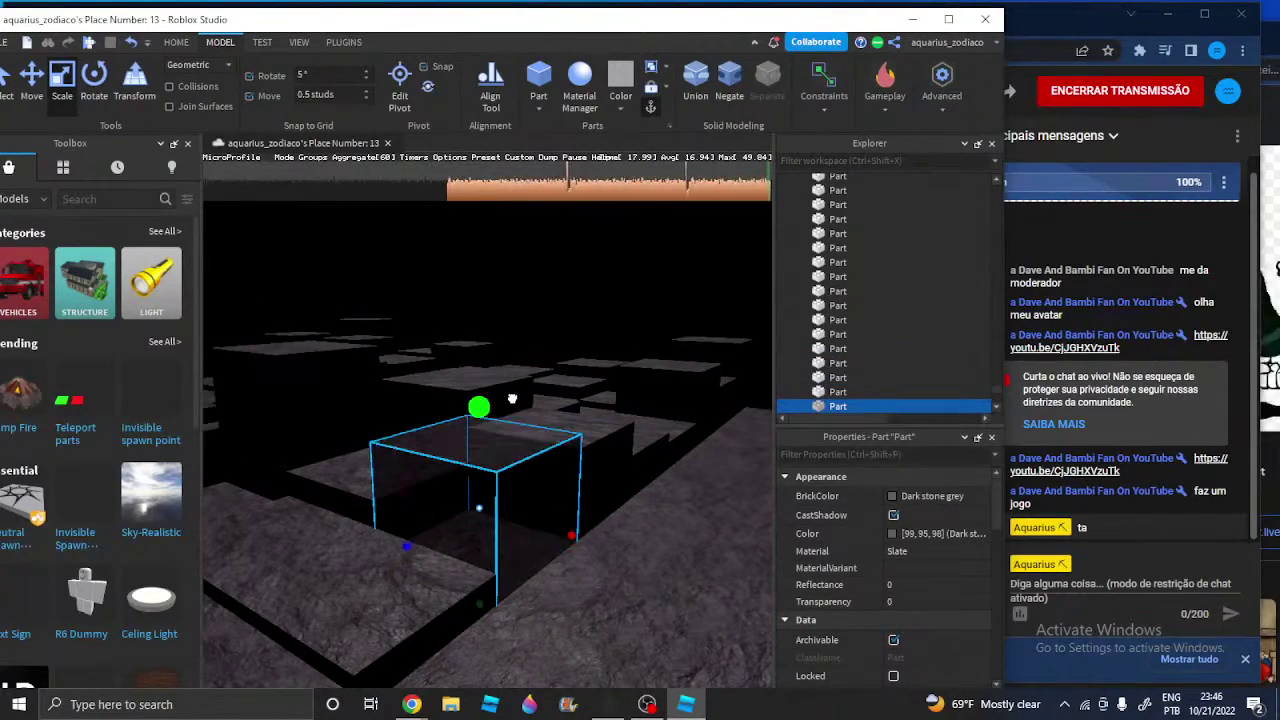
key("w")
right_click_drag(512, 384, 513, 384)
key("s")
key("s")
Scale the remaining slabs of the copied row near the floor opening to uneven heights
left_click(403, 529)
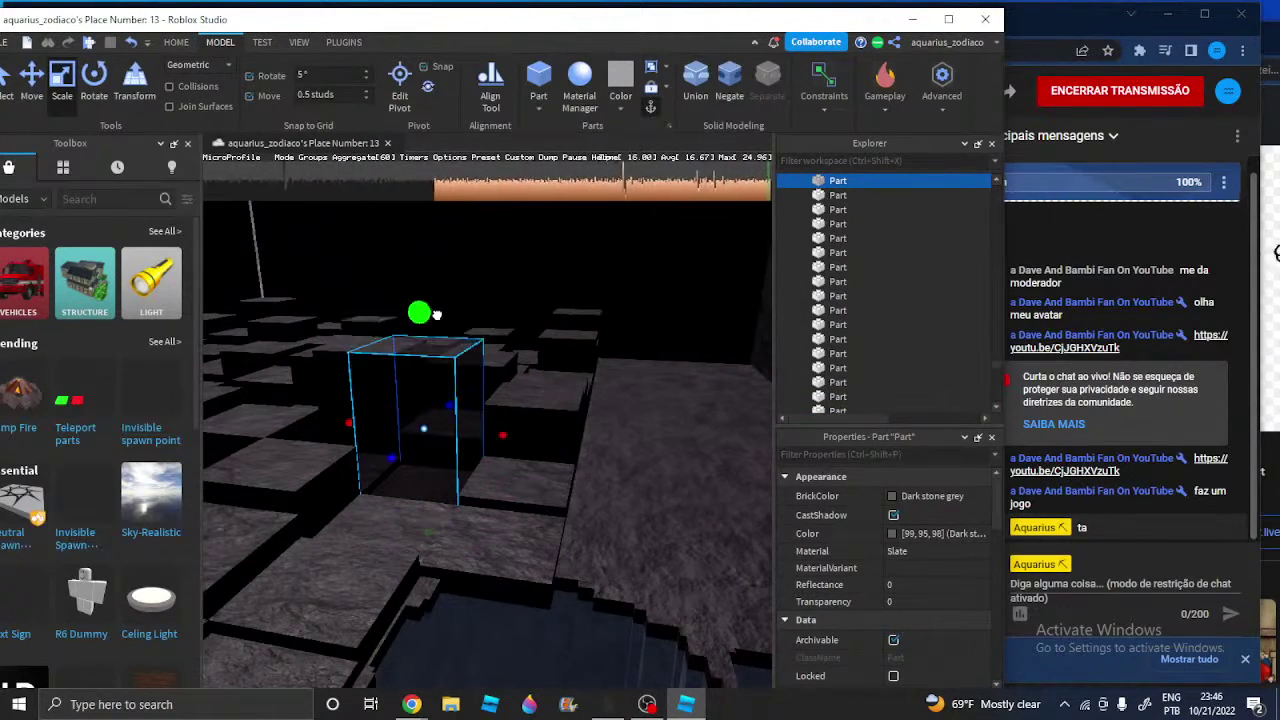
key("d")
left_click(483, 477)
key("d")
right_click_drag(442, 457, 440, 457)
right_click_drag(325, 458, 325, 458)
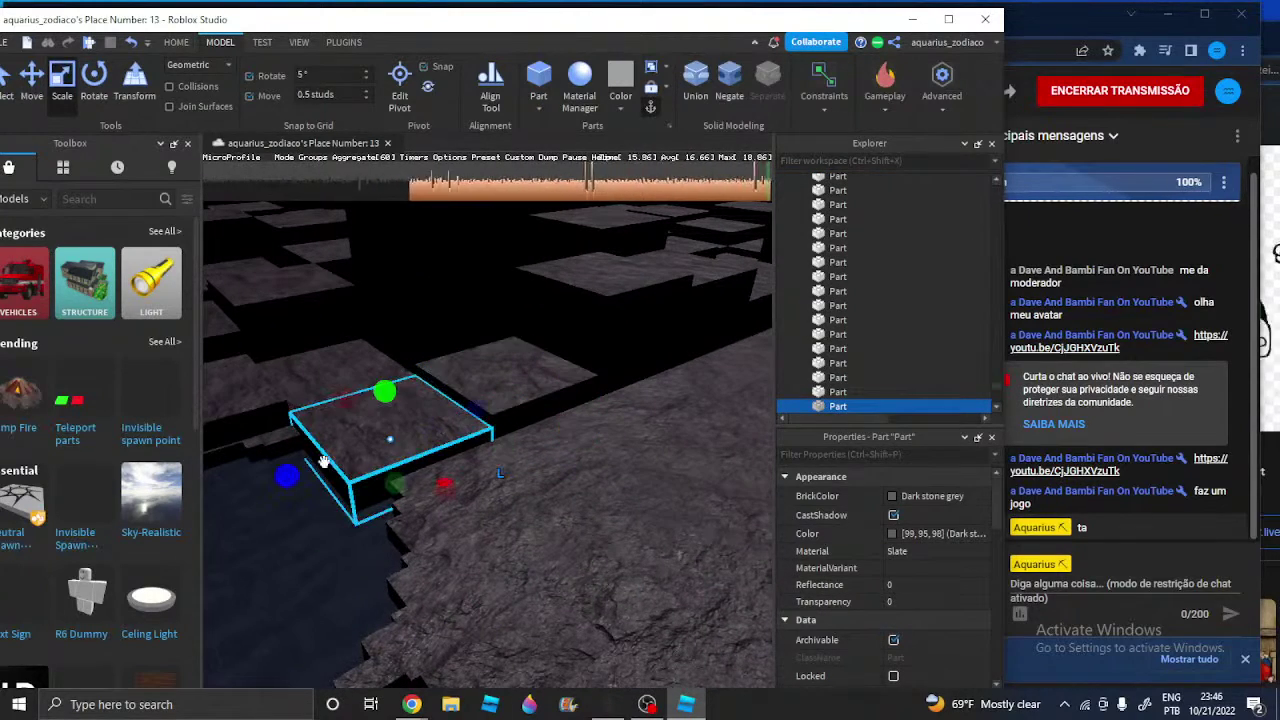
key("w")
right_click_drag(333, 455, 383, 462)
key("s")
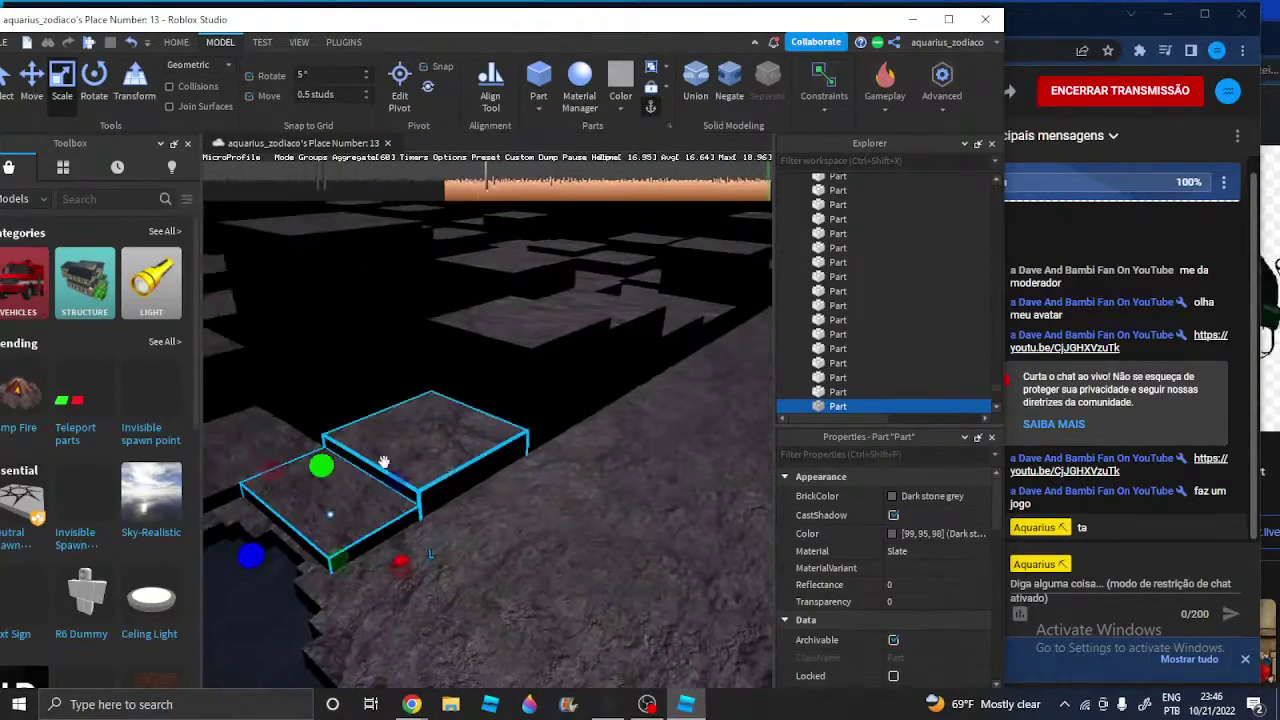
left_click(457, 471)
left_click_drag(428, 400, 433, 349)
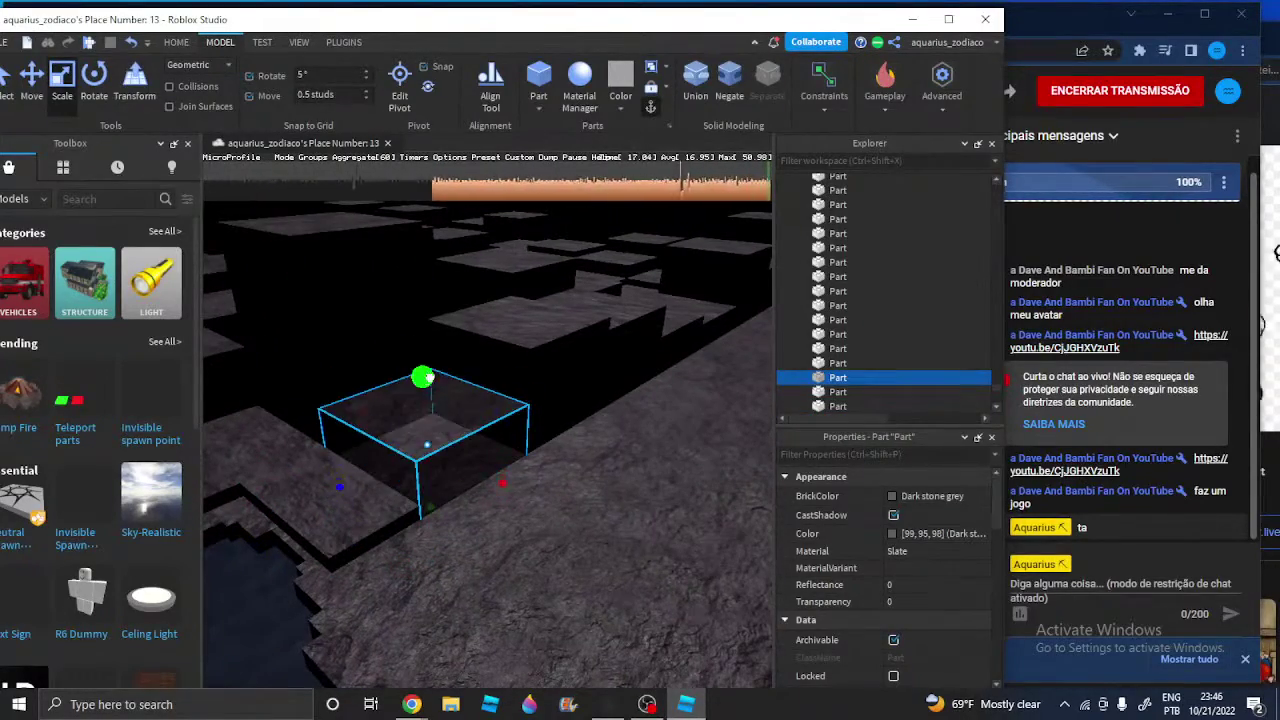
Duplicate all nine slabs of the resized row and rotate the copy about its vertical axis
right_click_drag(384, 443, 407, 429)
mouse_move(407, 428)
right_mouse_down()
mouse_move(420, 423)
mouse_move(414, 409)
mouse_move(314, 426)
mouse_move(404, 435)
right_mouse_up()
left_click(420, 423, "ctrl")
left_click(404, 435, "ctrl")
left_click(573, 417, "ctrl")
right_click_drag(573, 417, 582, 412)
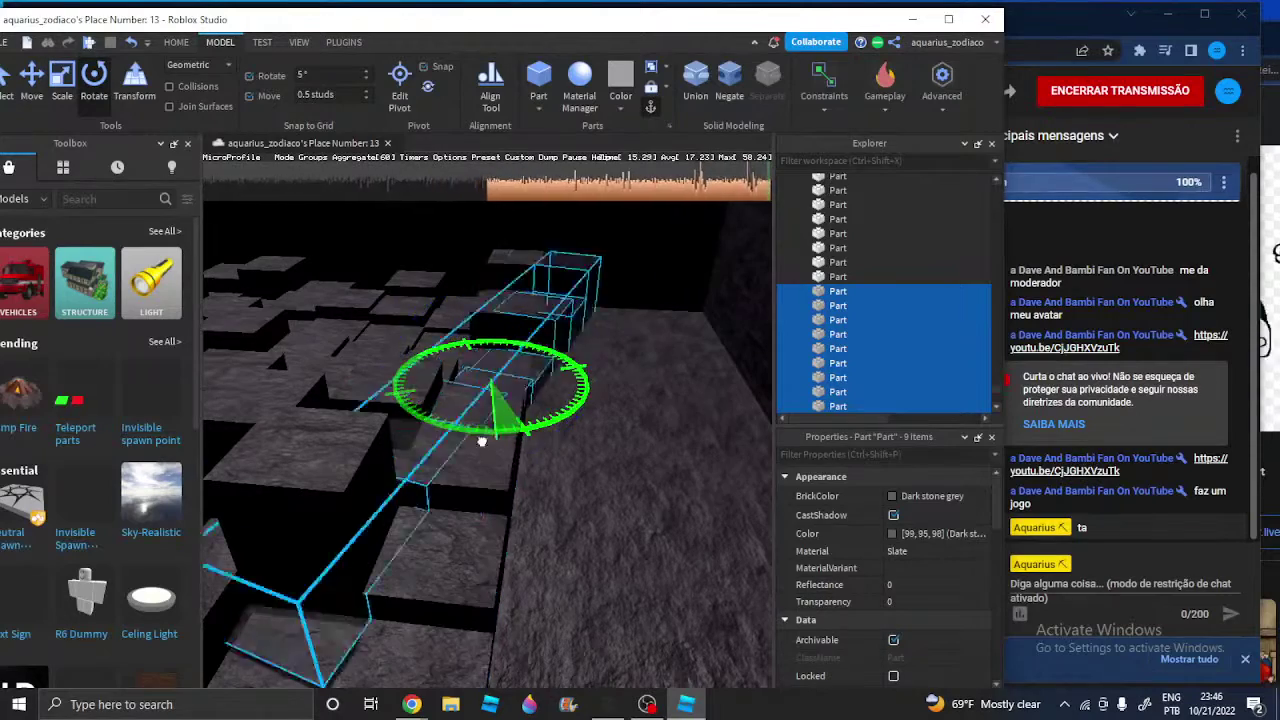
key("s")
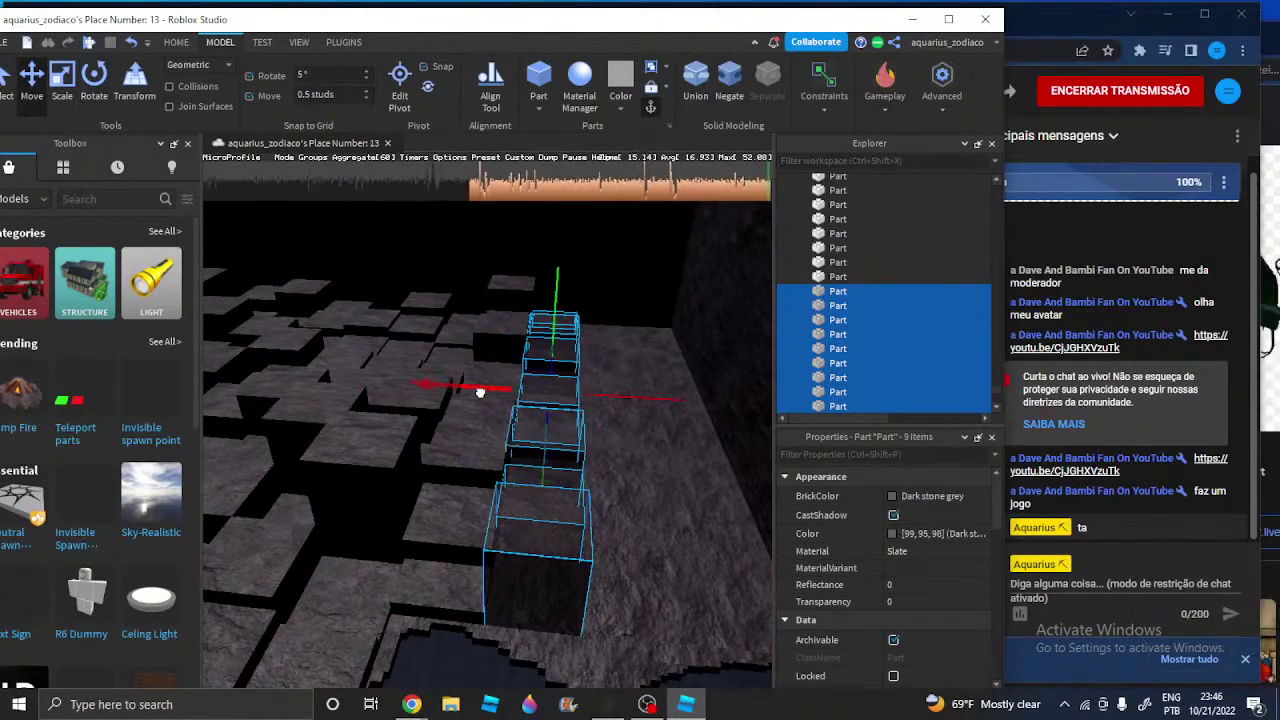
Move the rotated slab row across the bare floor so it sits beside the original row
key("w")
right_click_drag(384, 421, 384, 421)
key("w")
key("w")
key("s")
right_click_drag(400, 317, 400, 317)
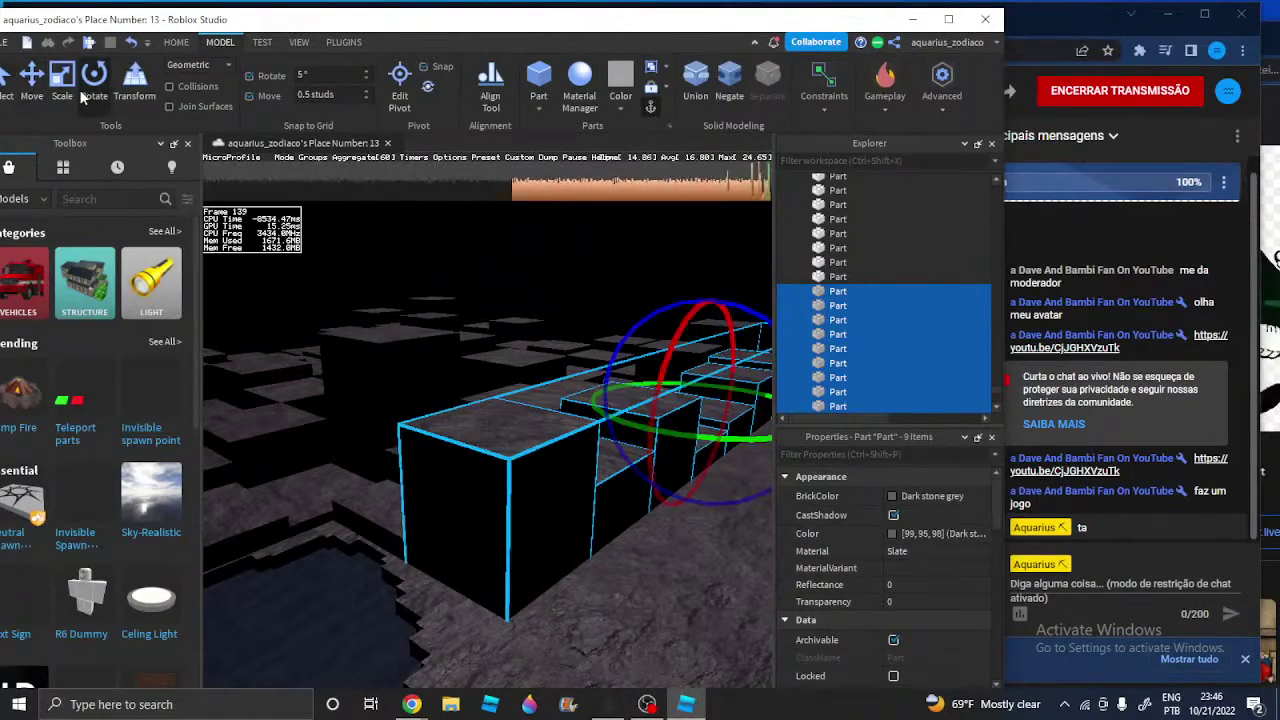
Scale the end slabs of the rotated row, beside the floor opening, to uneven heights
left_click(82, 97)
left_click(537, 503)
key("d")
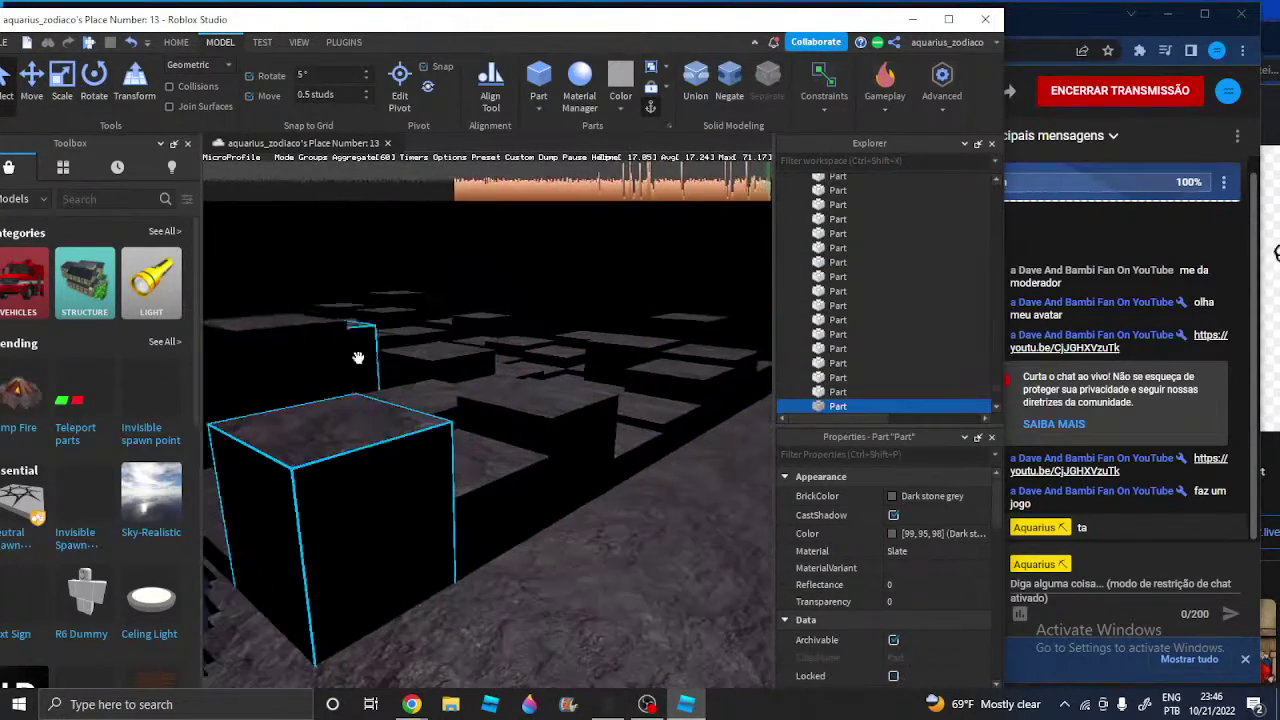
key("s")
key("a")
left_click(62, 88)
key("w")
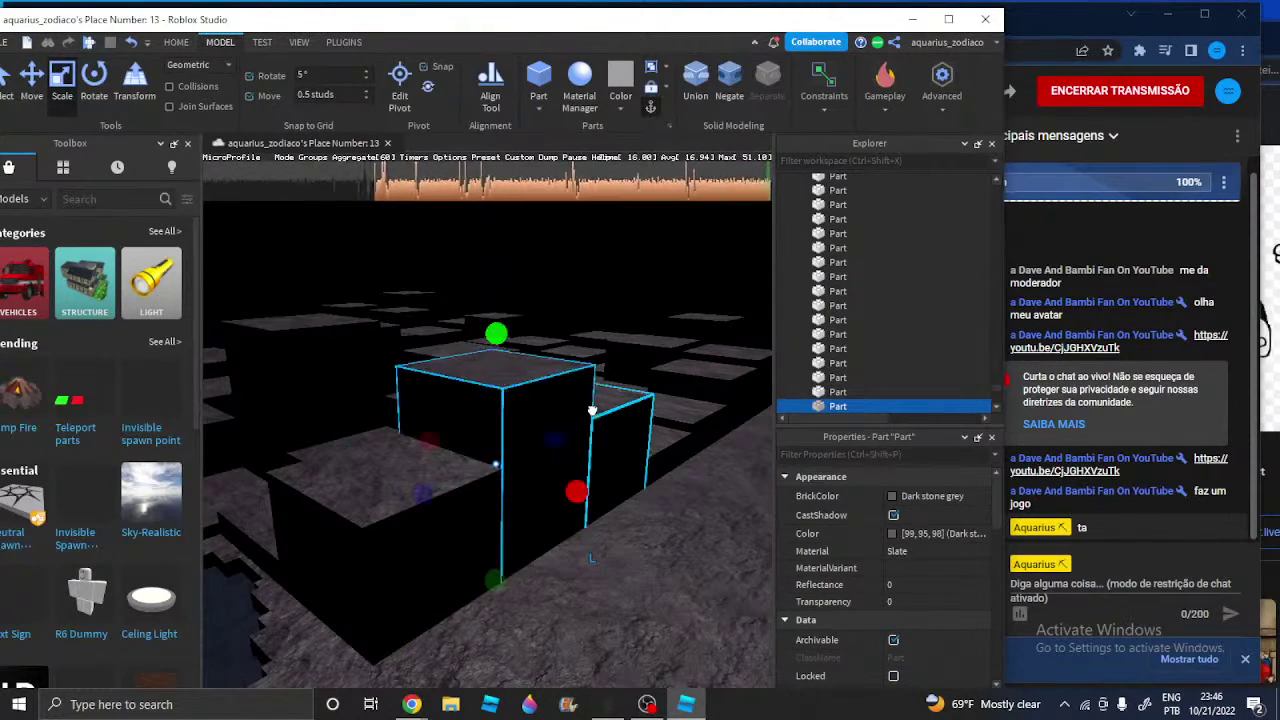
right_click_drag(592, 410, 593, 410)
key("d")
Scale the next slabs along the middle of the rotated row to different heights
left_click(512, 461)
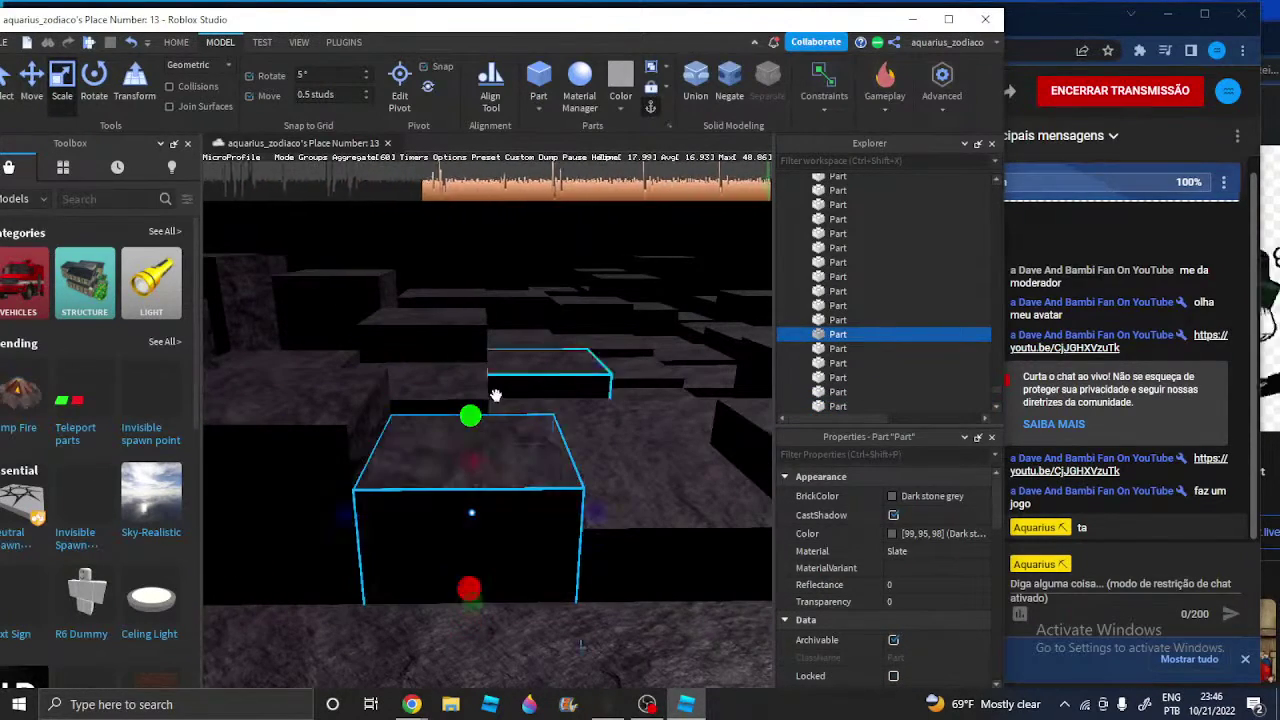
key("d")
left_click(630, 465)
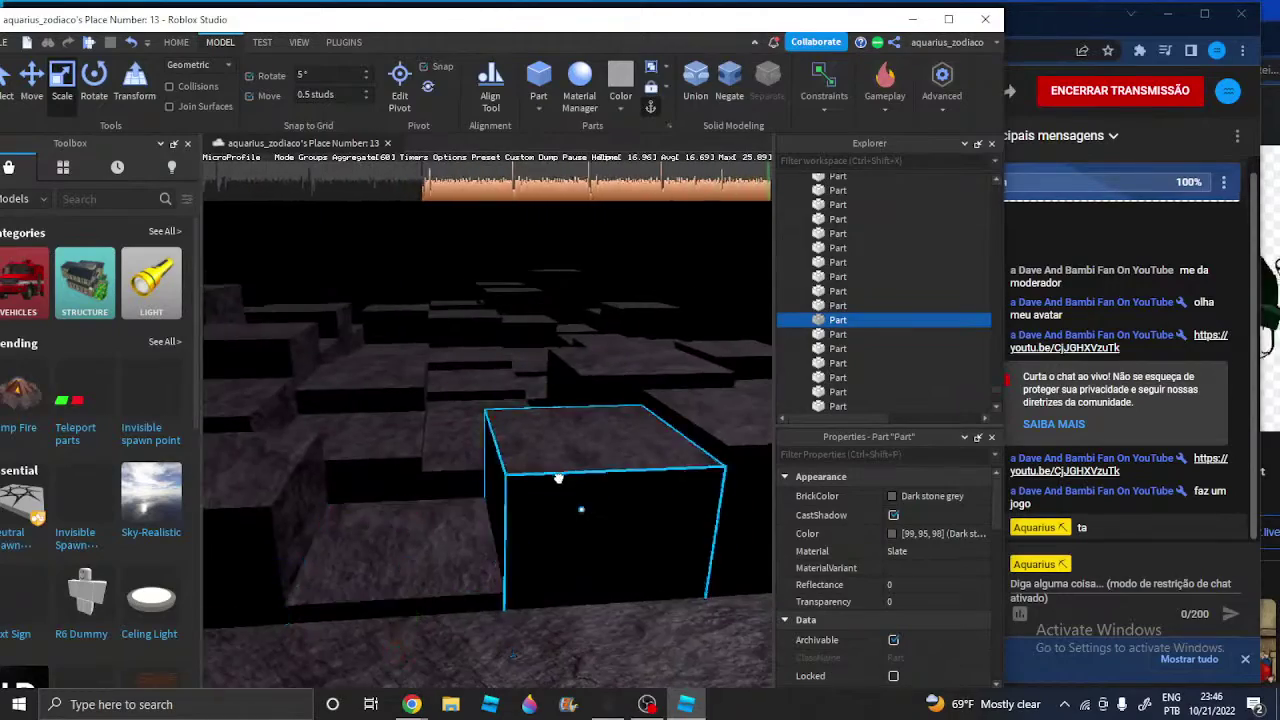
left_click(558, 478)
right_click_drag(565, 477, 568, 475)
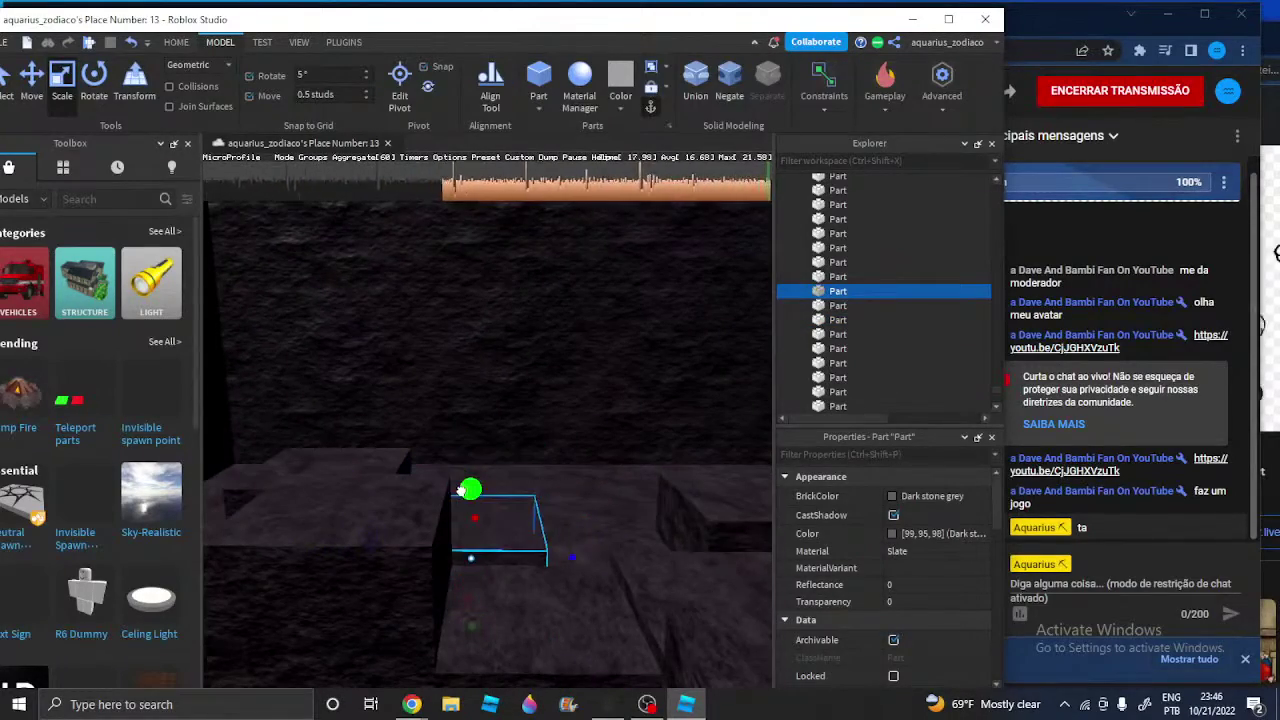
right_click_drag(461, 490, 460, 491)
Raise the remaining low slabs toward the far end of the rotated row with Scale
key("d")
left_click(488, 482)
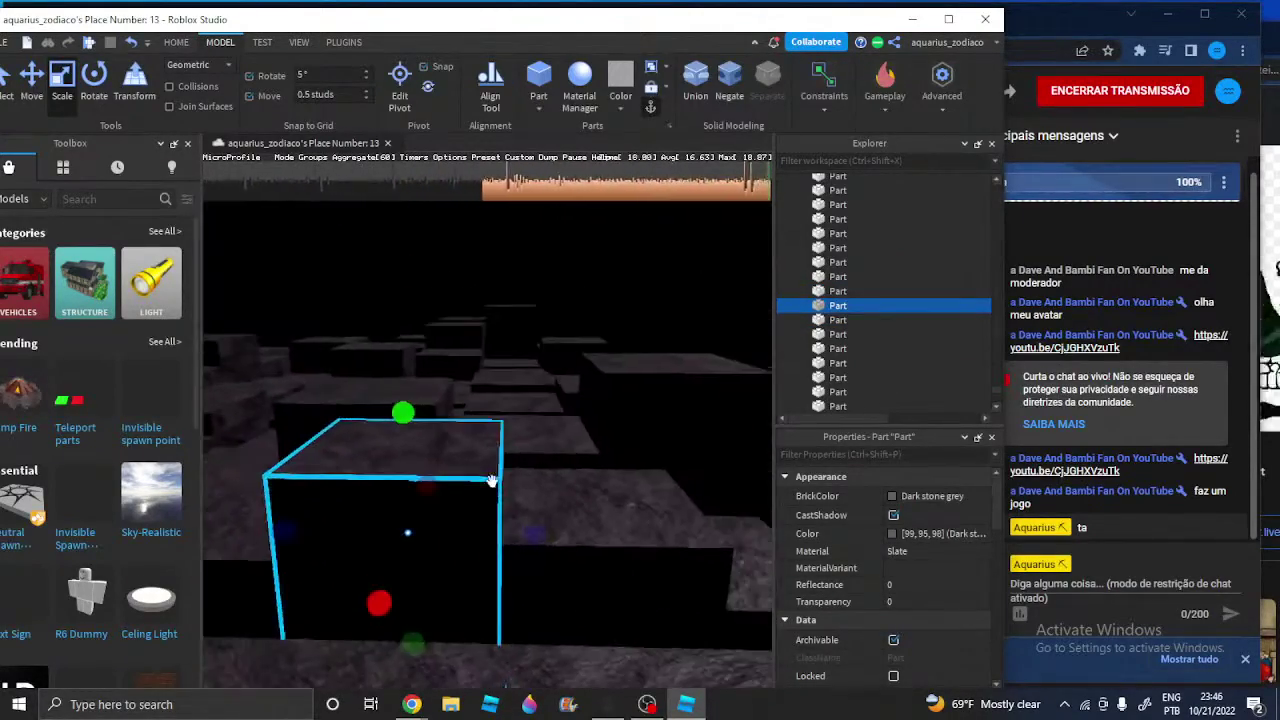
key("s")
key("d")
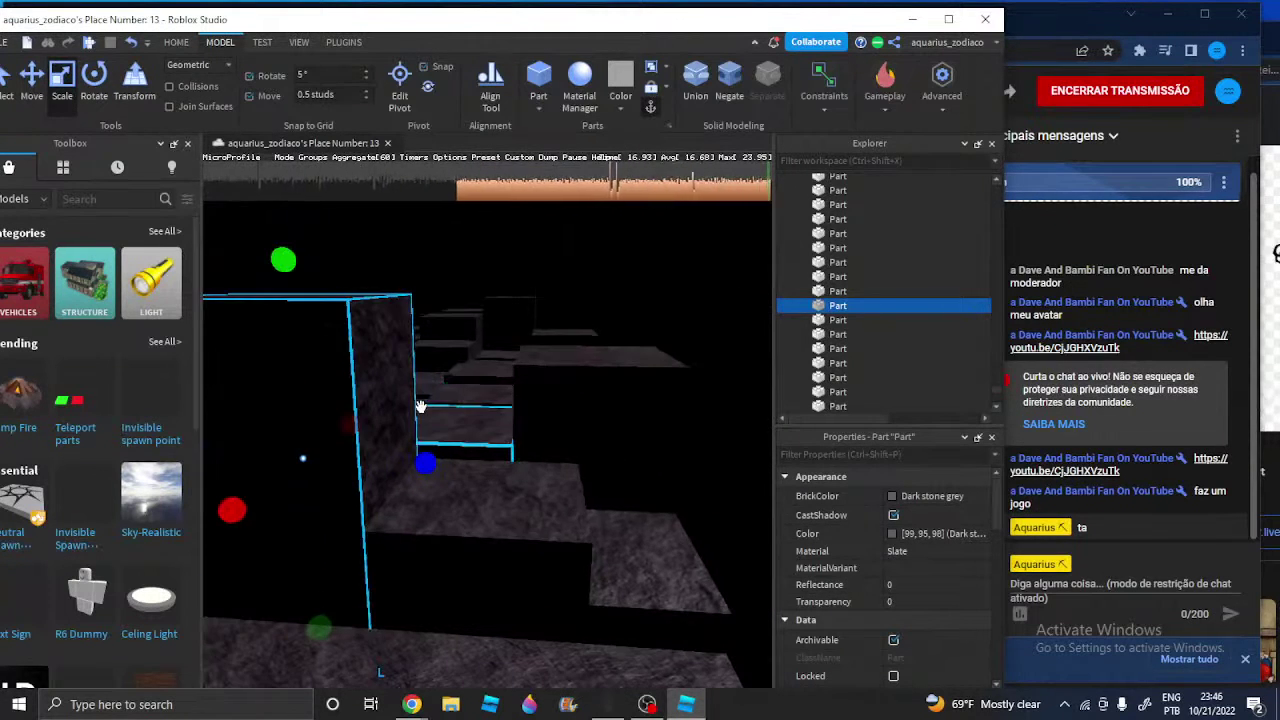
left_click(471, 523)
left_click(590, 539)
left_click_drag(572, 516, 572, 436)
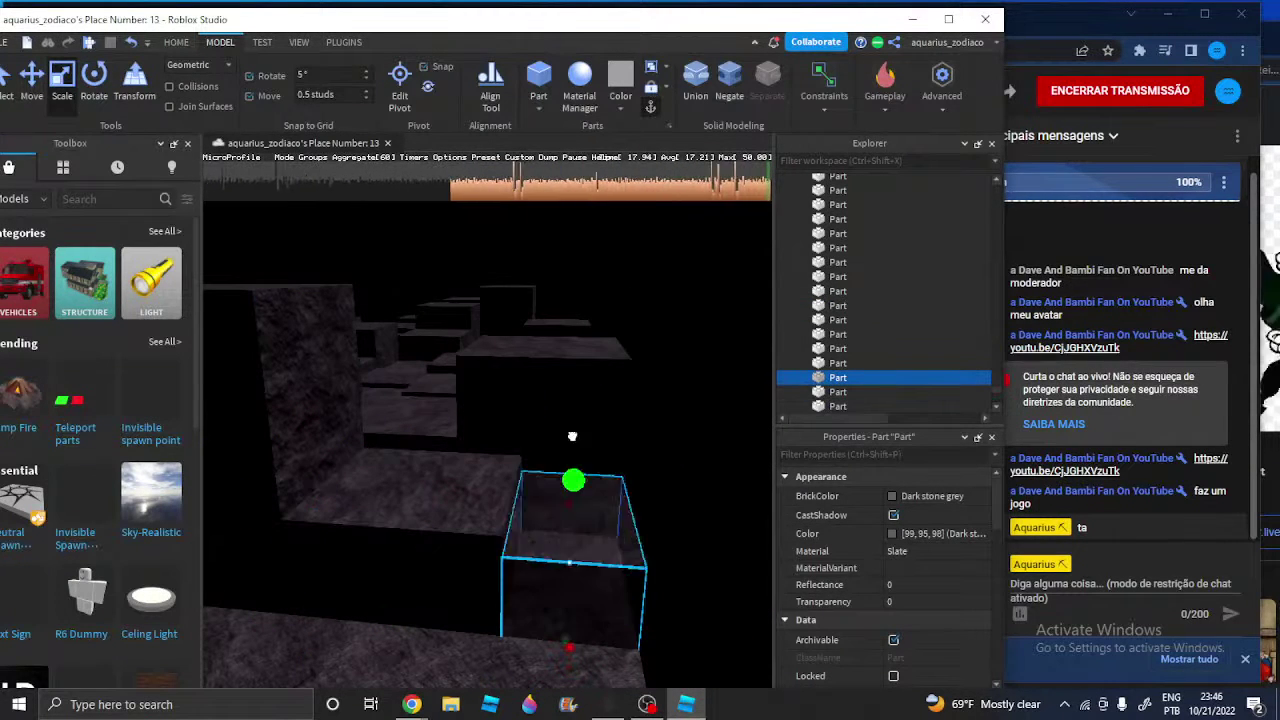
Select the unevenly scaled slabs along the newest row together, from the far end to the floor opening
left_click(456, 476)
scroll(405, 455, "up", 10)
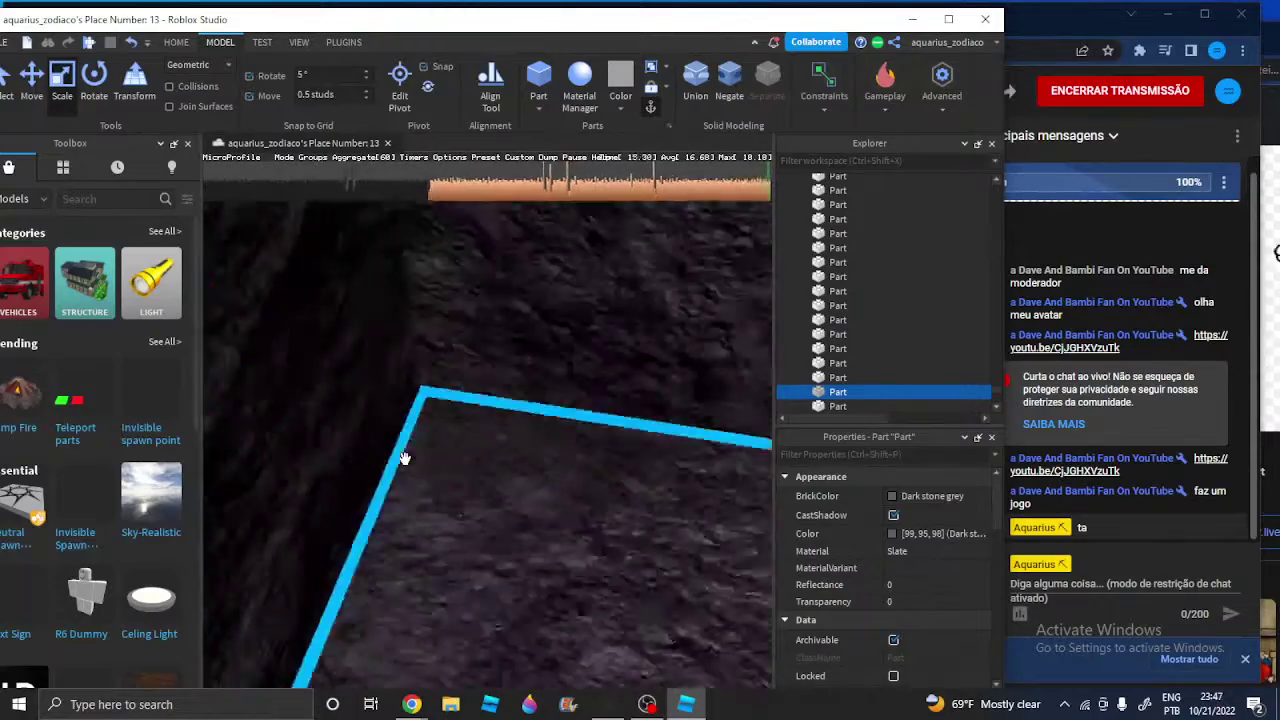
right_click_drag(405, 458, 430, 455)
left_click(552, 405)
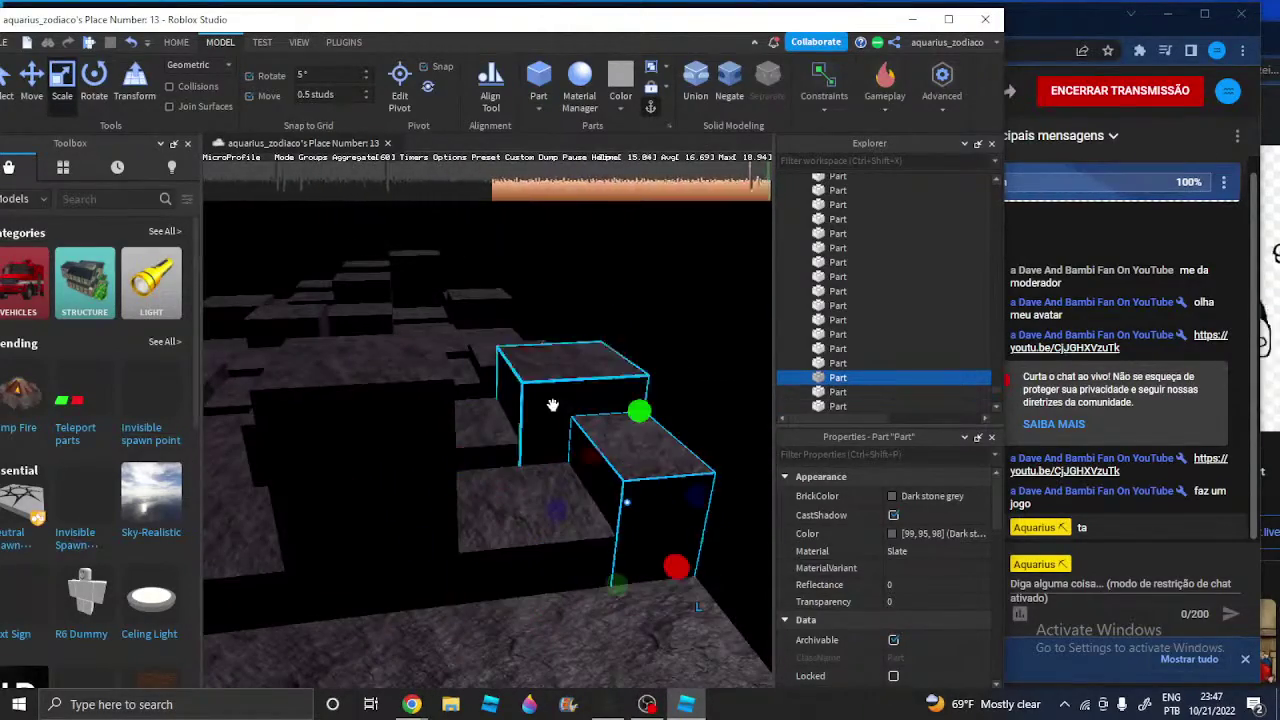
key("a")
right_click_drag(509, 499, 511, 498)
key("s")
left_click(451, 473, "ctrl")
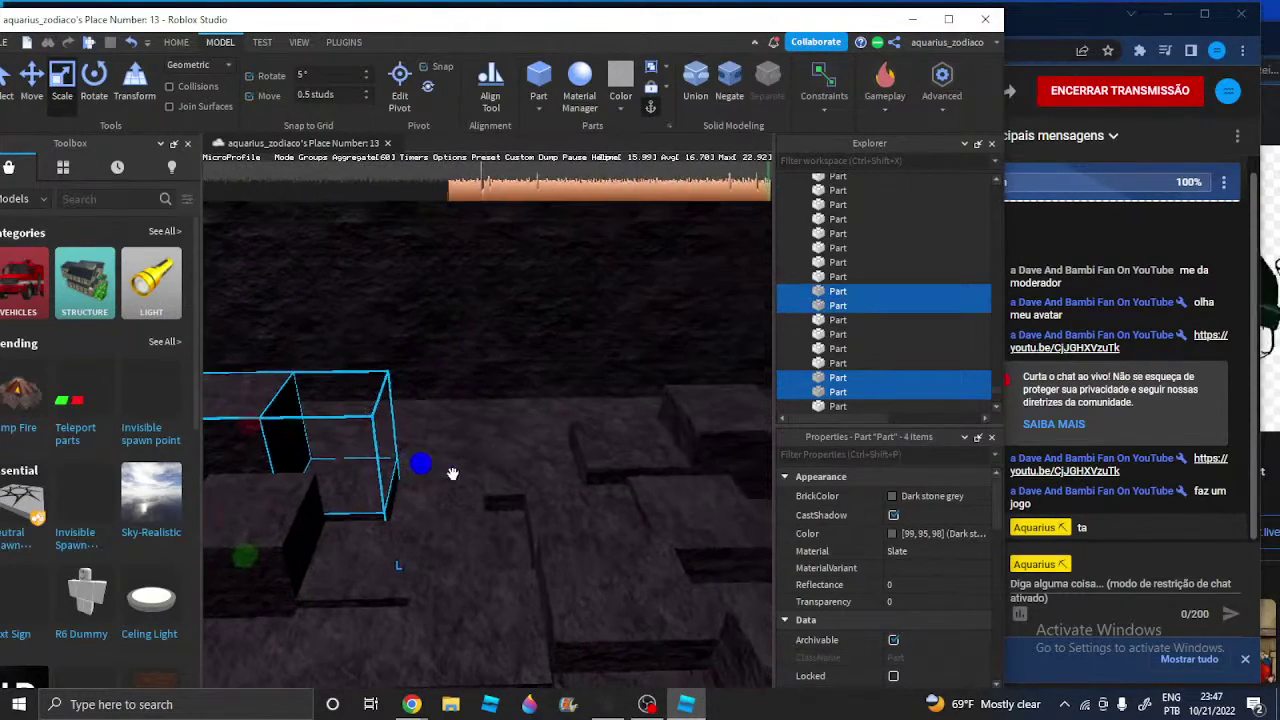
left_click(551, 484, "ctrl")
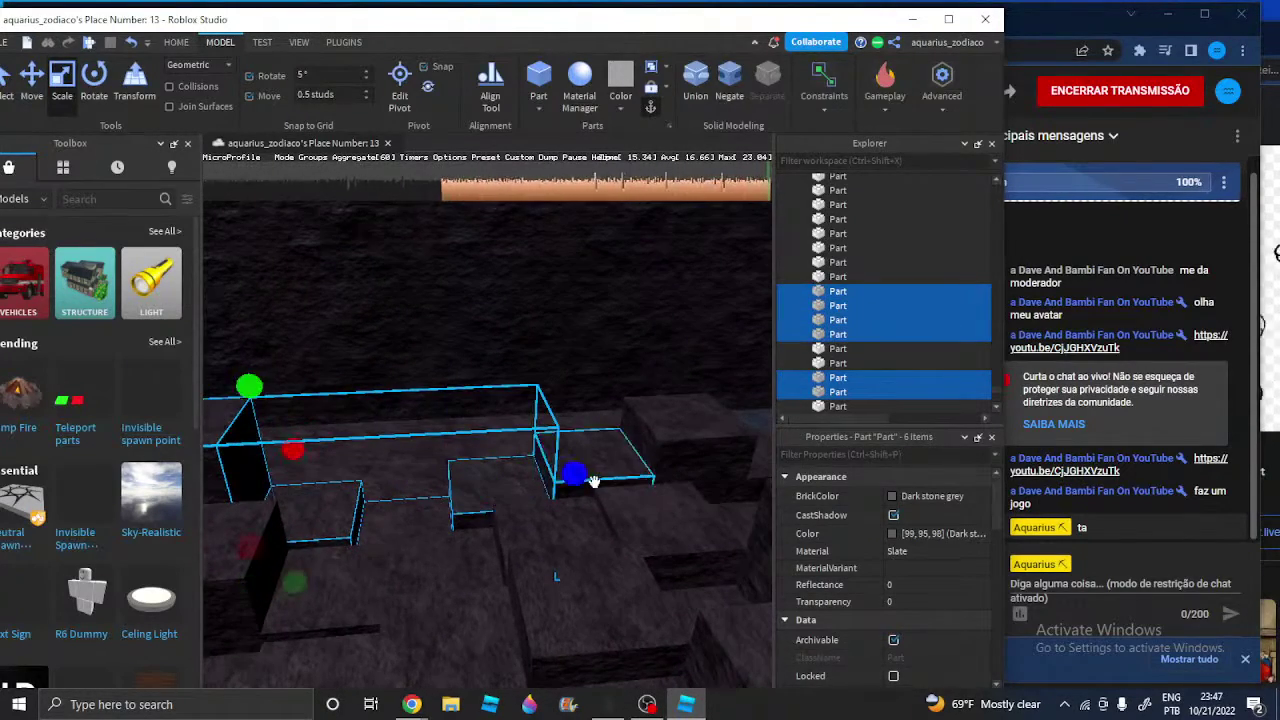
key("d")
left_click(594, 481, "ctrl")
left_click(641, 450, "ctrl")
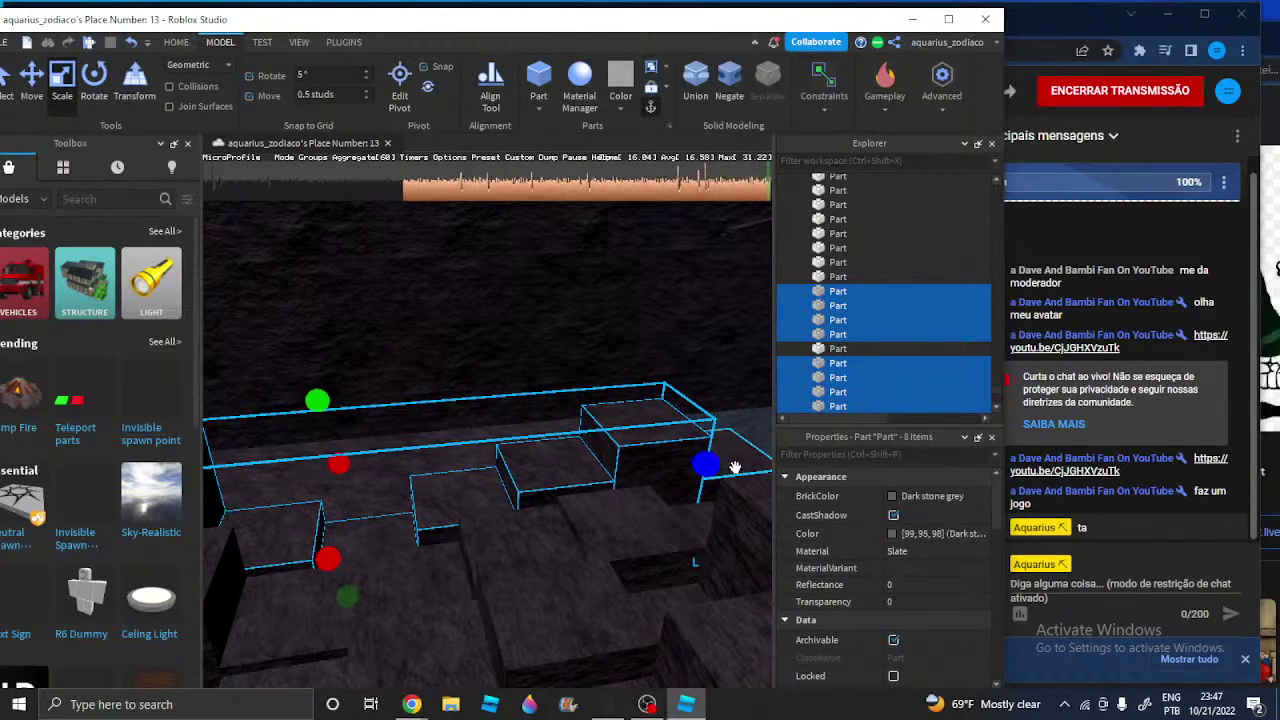
right_click_drag(696, 466, 694, 466)
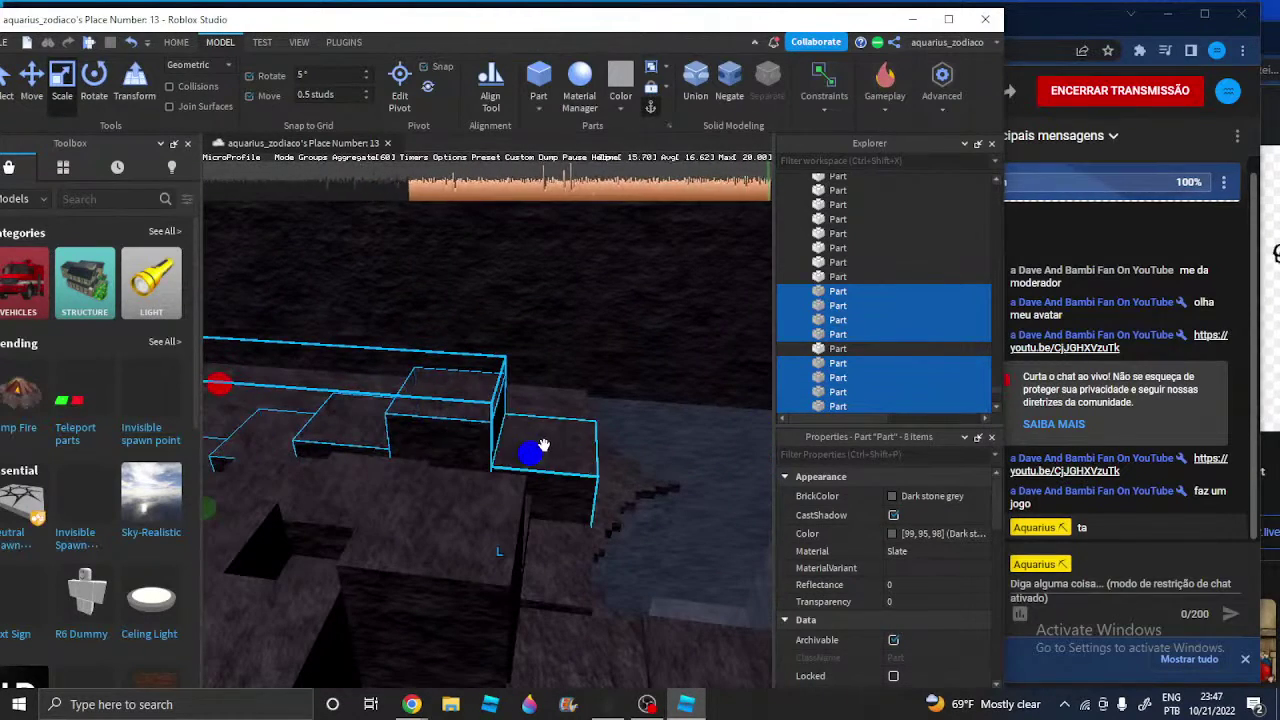
Place a rotated duplicate of the selected slab row on the bare floor strip beside it
left_click(1215, 8)
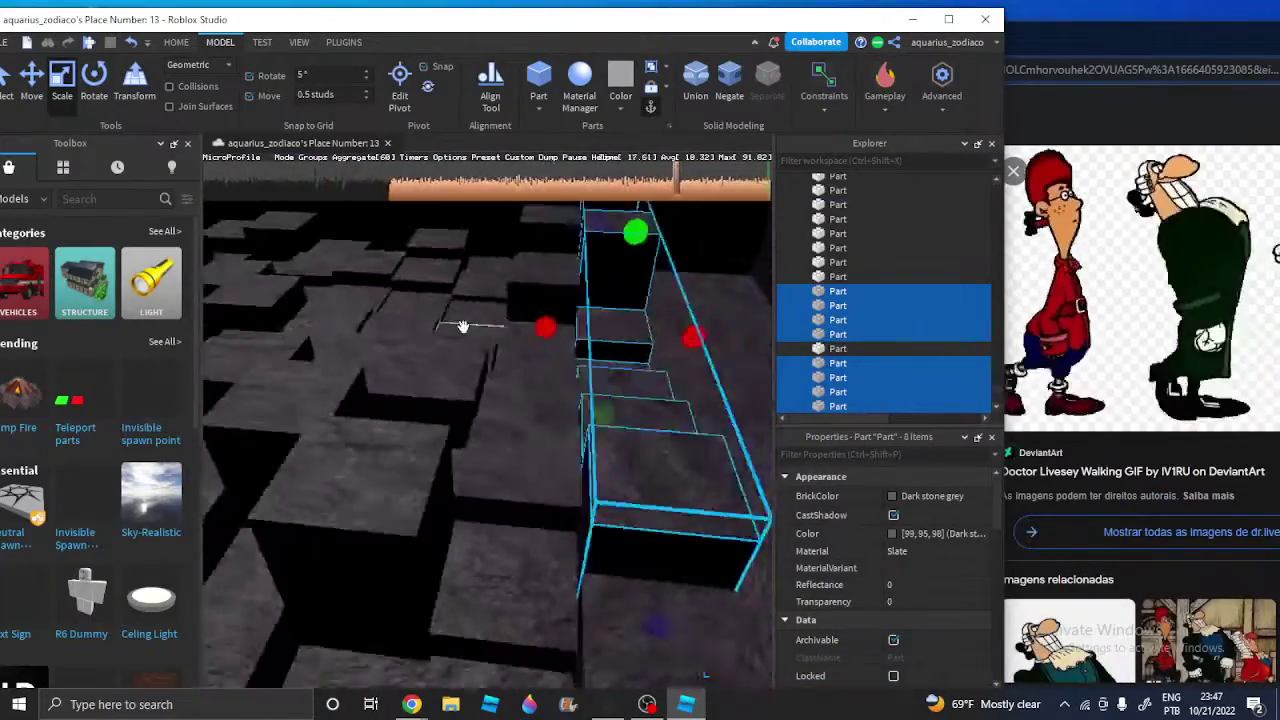
key("d")
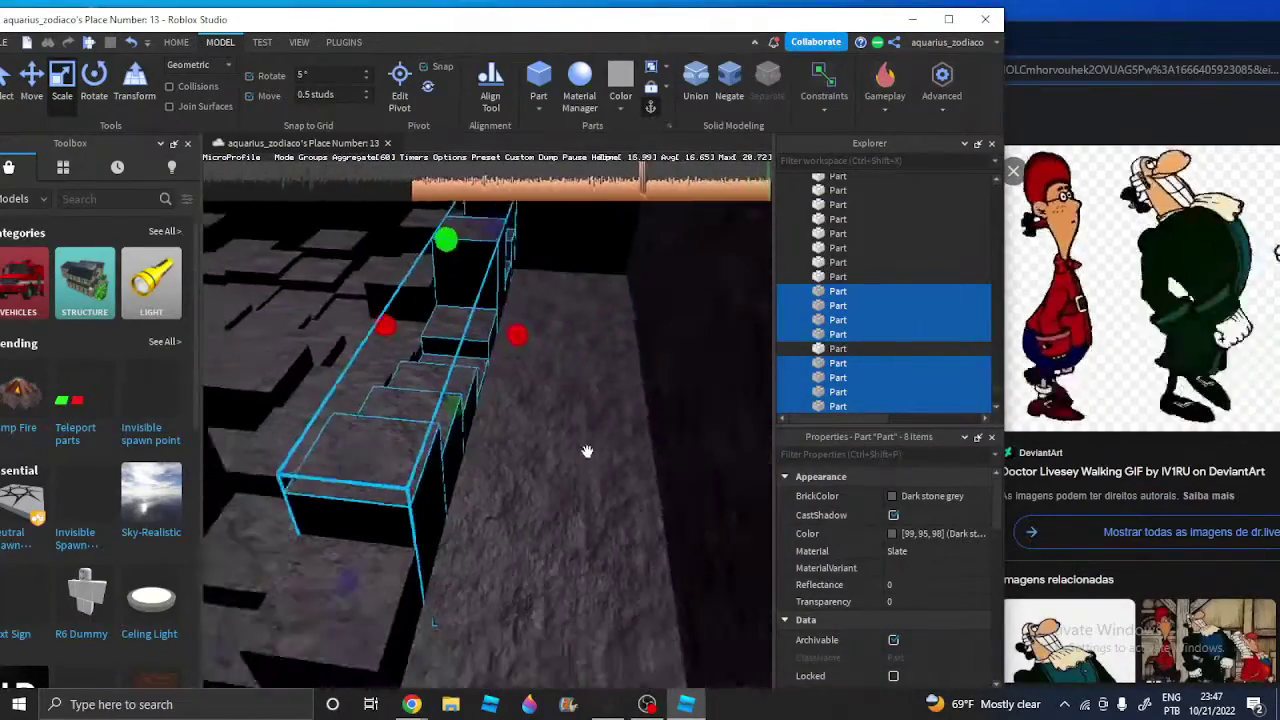
right_click_drag(586, 451, 530, 508)
key("a")
left_click(94, 82)
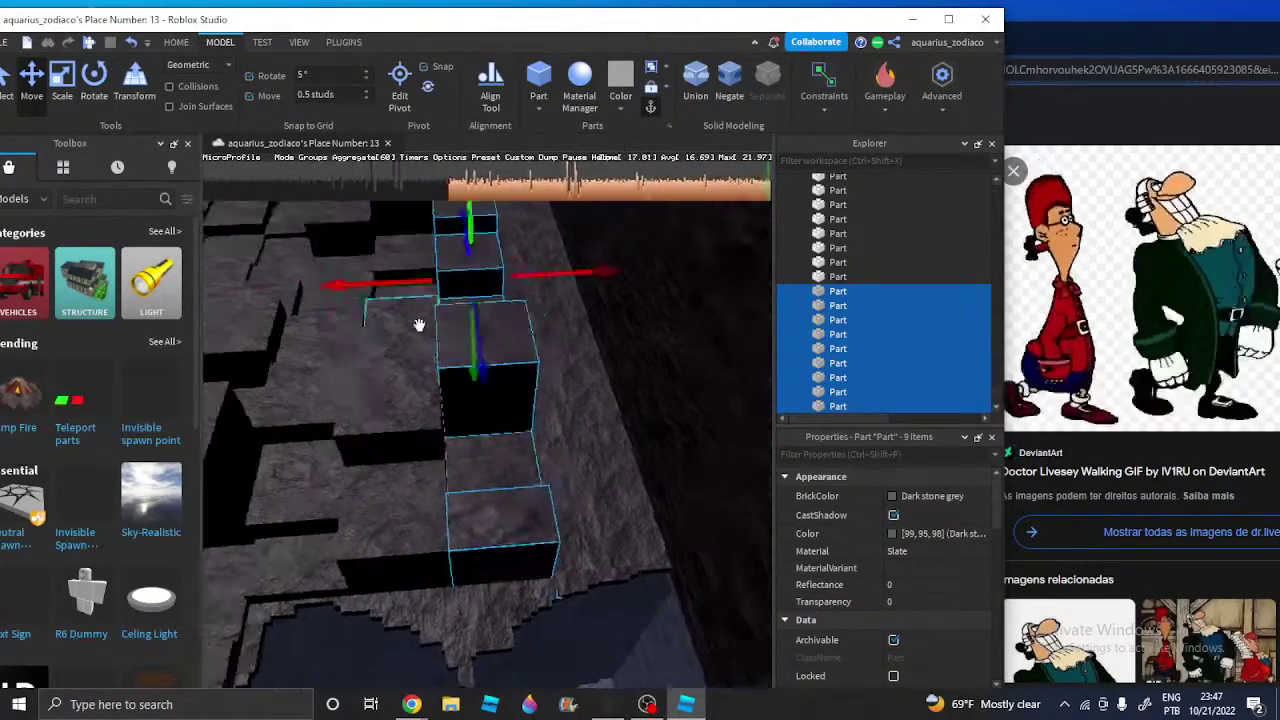
Raise the end slab of the duplicated row with Scale
key("w")
right_click_drag(465, 408, 465, 408)
key("w")
key("w")
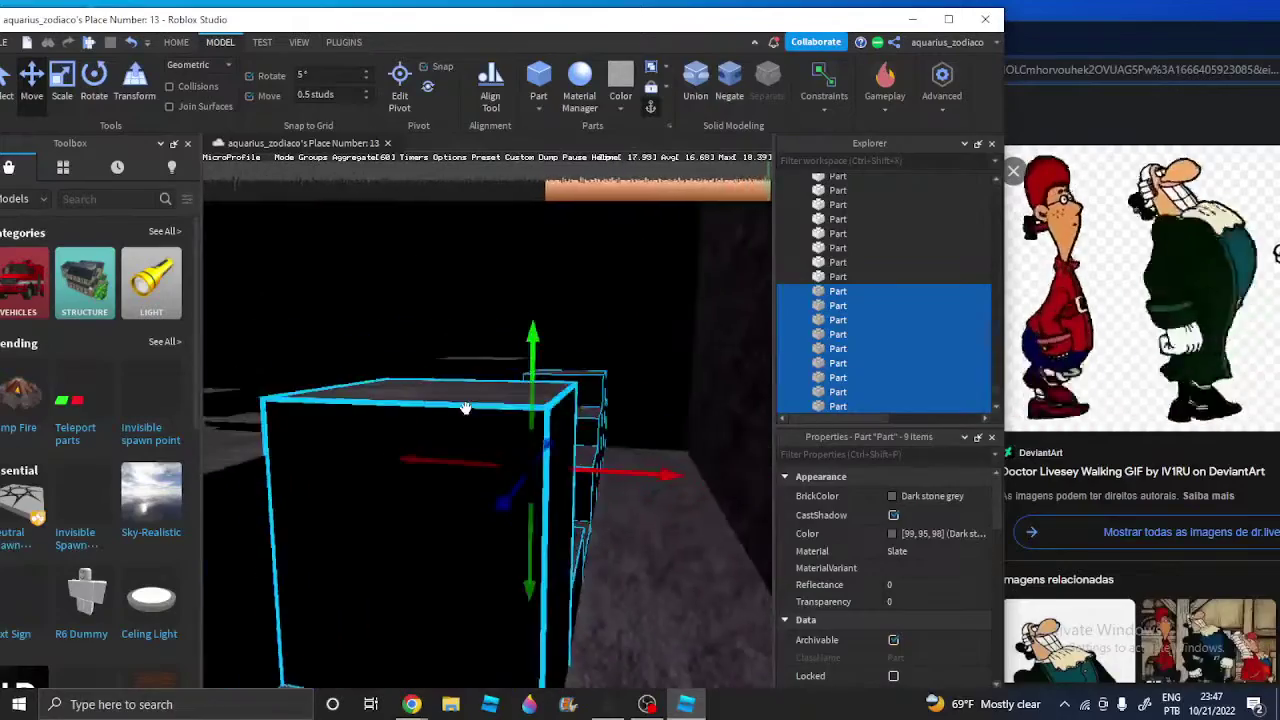
right_click_drag(410, 330, 410, 330)
left_click(419, 336)
right_click_drag(547, 450, 547, 450)
key("ctrl+d")
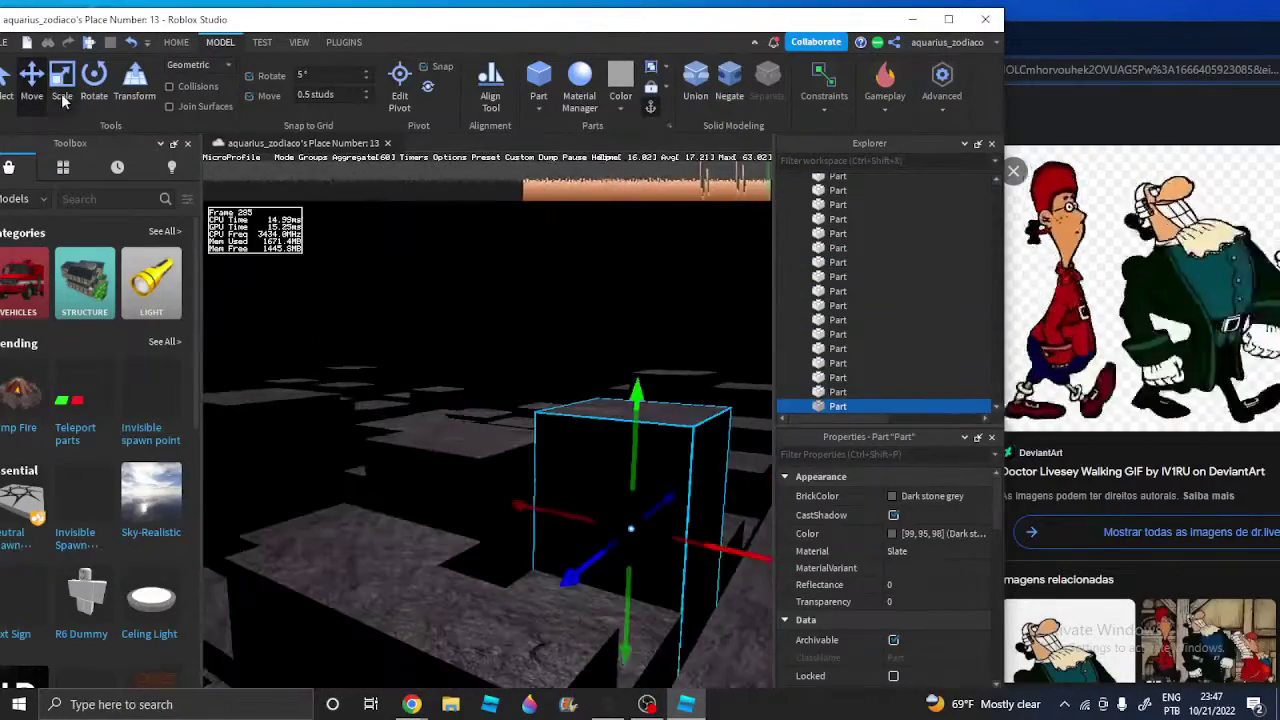
left_click(61, 93)
left_click_drag(638, 376, 646, 333)
Examine the stepped slab floor and surrounding walls from several angles
right_click_drag(628, 327, 628, 327)
key("w")
scroll(628, 327, "down", 5)
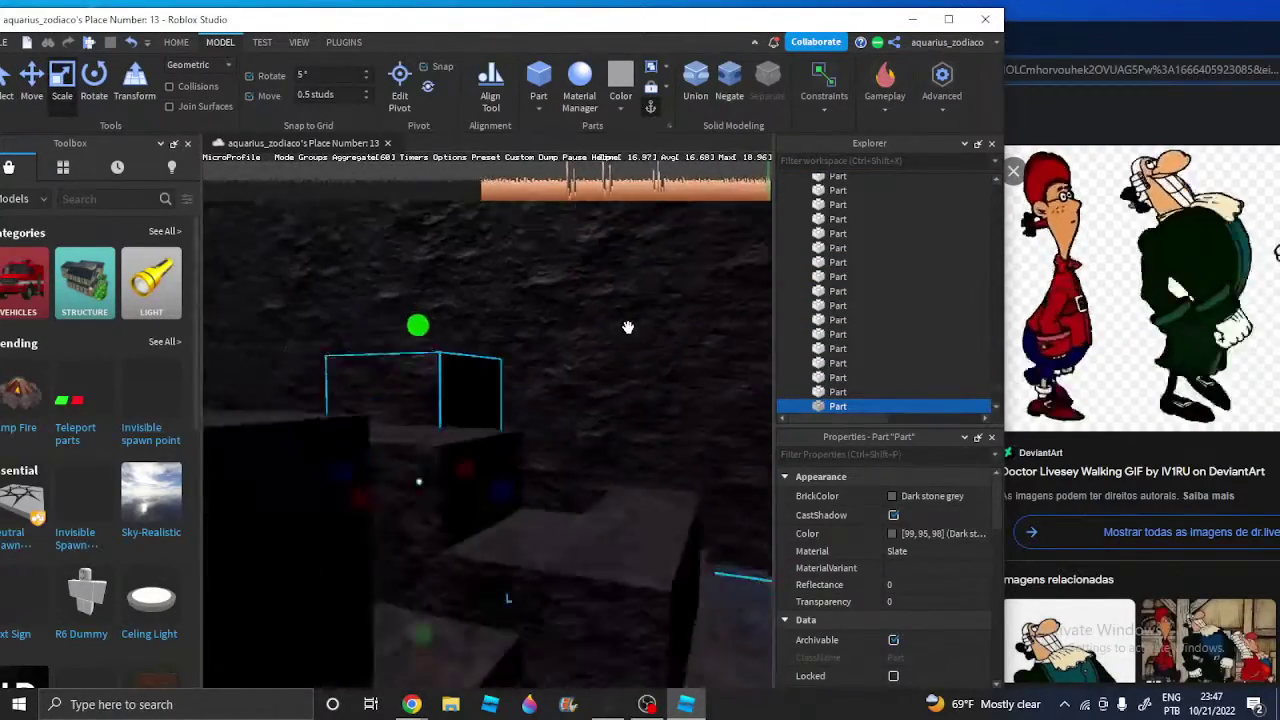
right_click_drag(489, 426, 489, 426)
key("w")
scroll(571, 415, "down", 4)
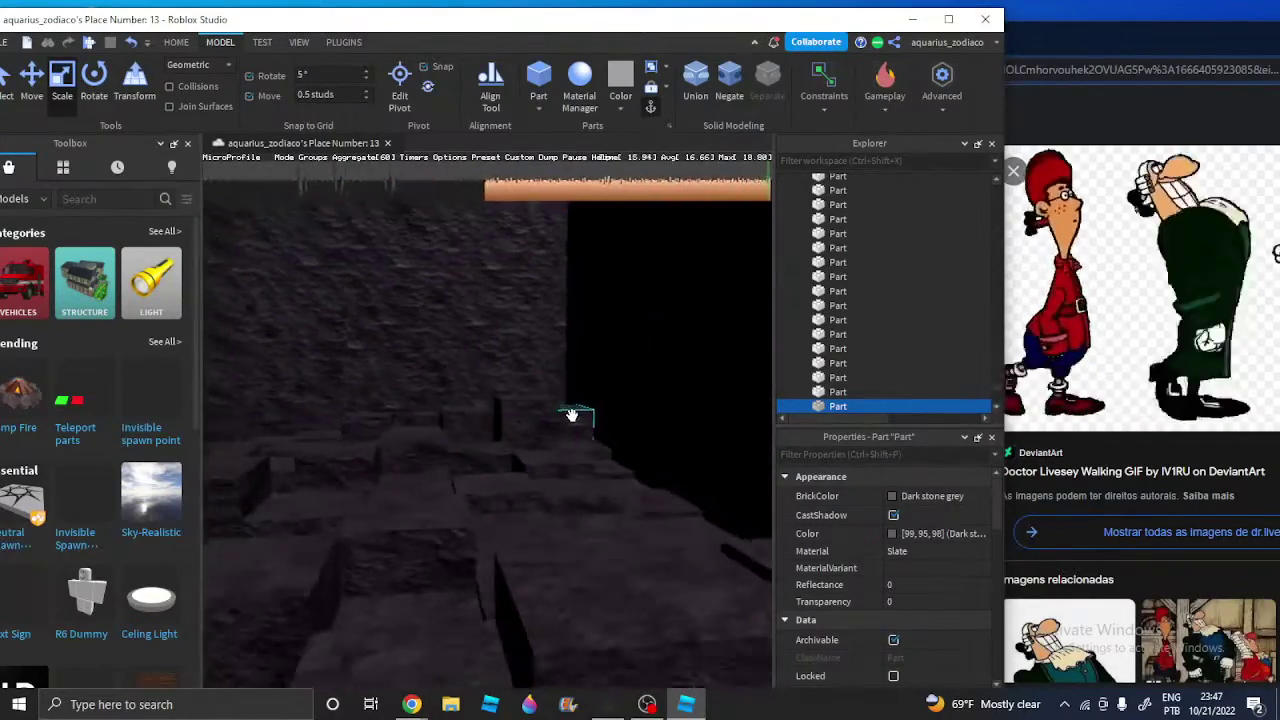
scroll(620, 423, "up", 3)
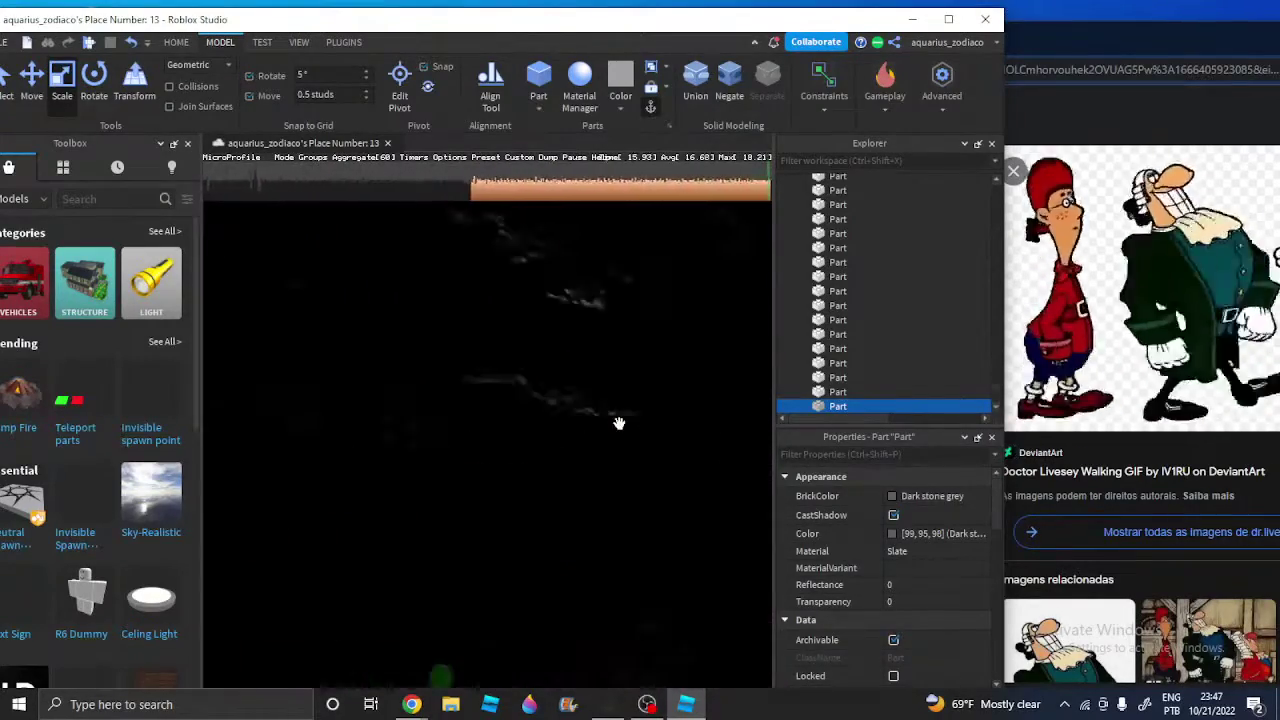
scroll(619, 420, "down", 5)
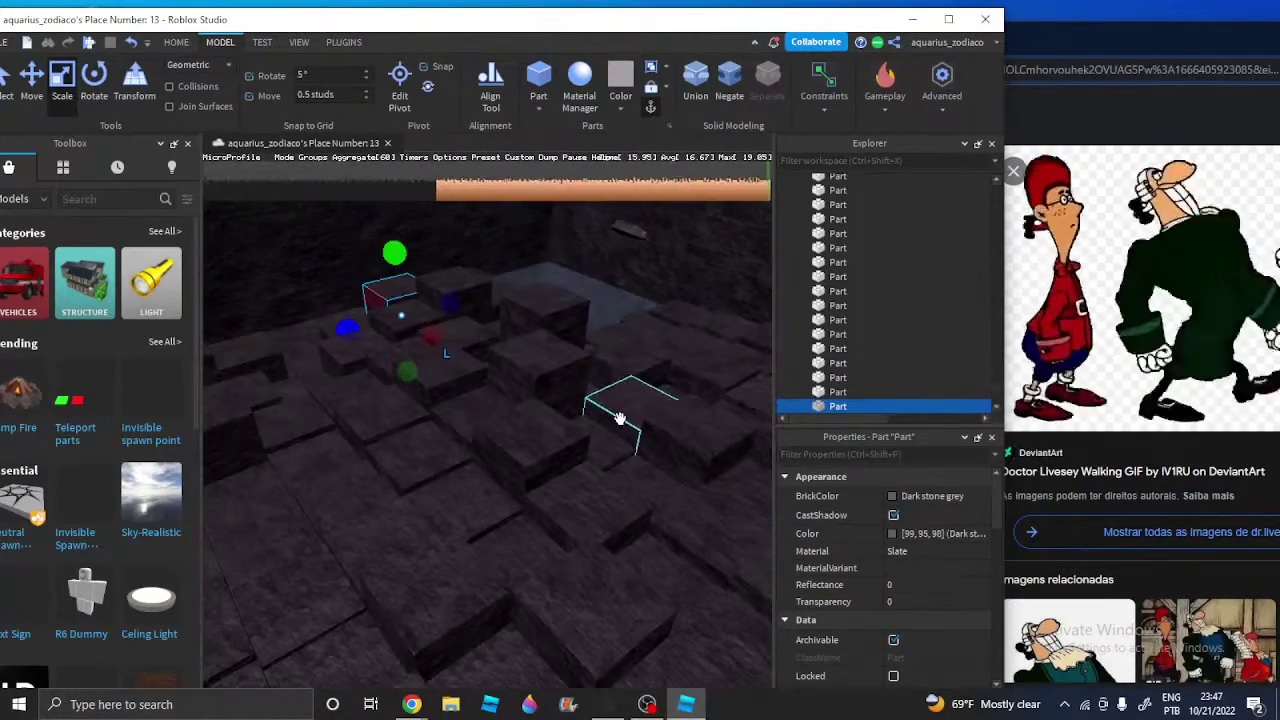
scroll(280, 457, "up", 3)
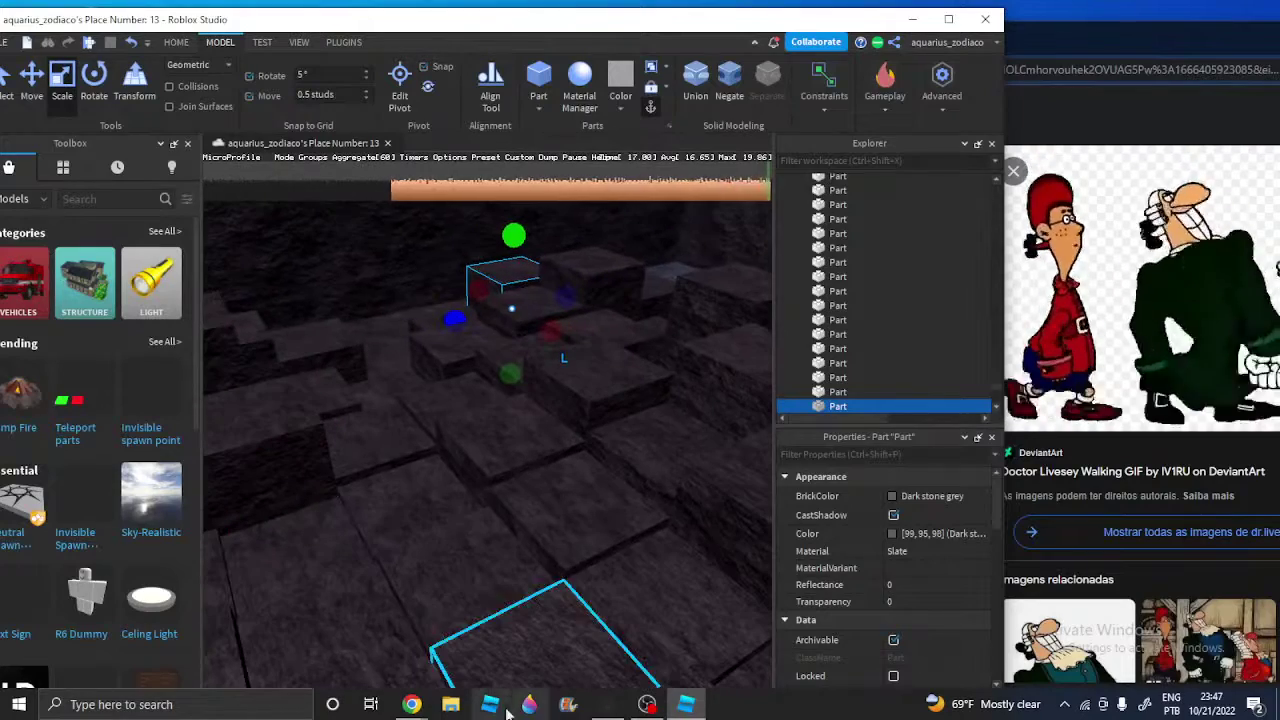
Switch to YouTube Studio to check the livestream dashboard and chat, and return to Roblox Studio
left_click(414, 704)
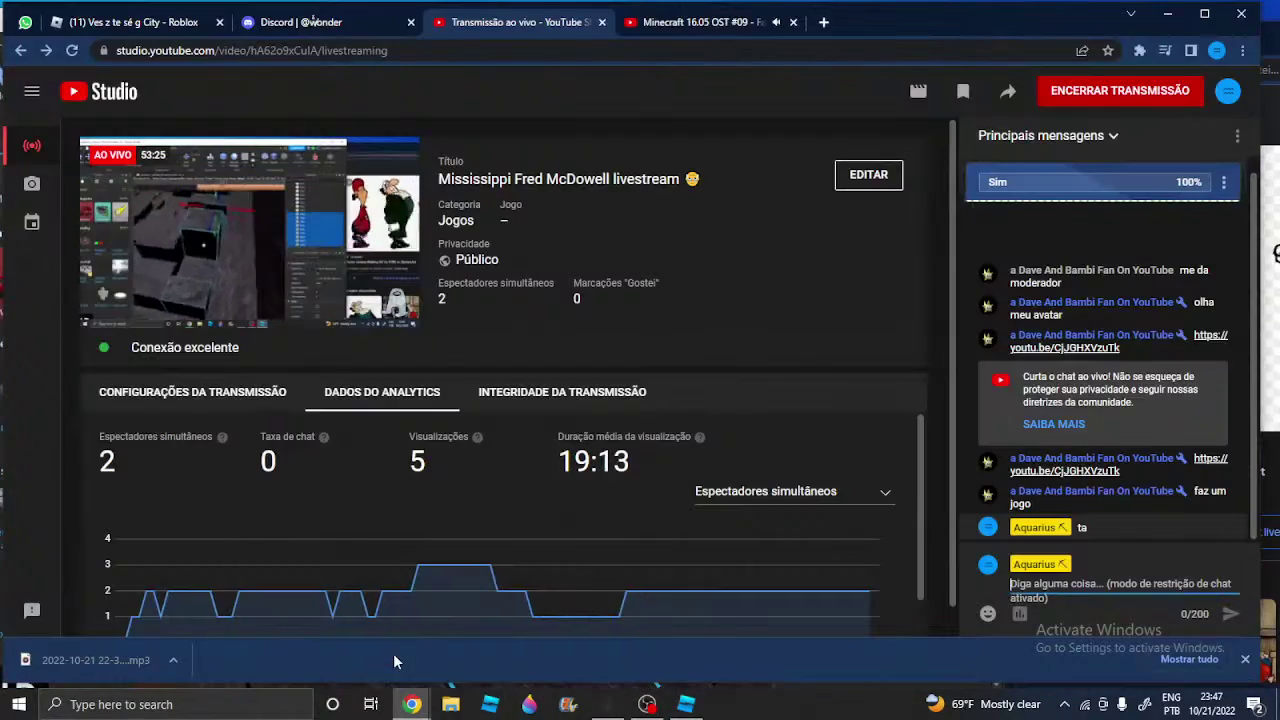
left_click(393, 653)
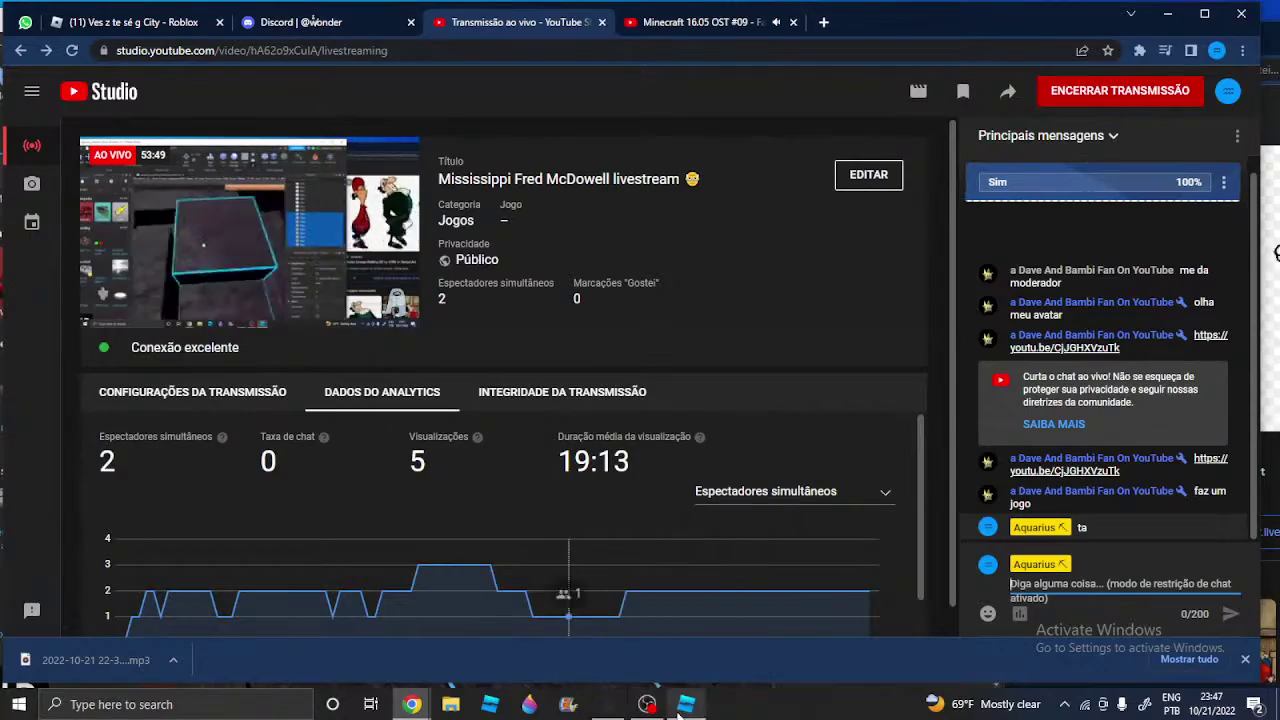
key("alt+Tab")
Change the heights of slabs in the duplicated row beside the bare floor strip with Scale
scroll(415, 365, "up", 5)
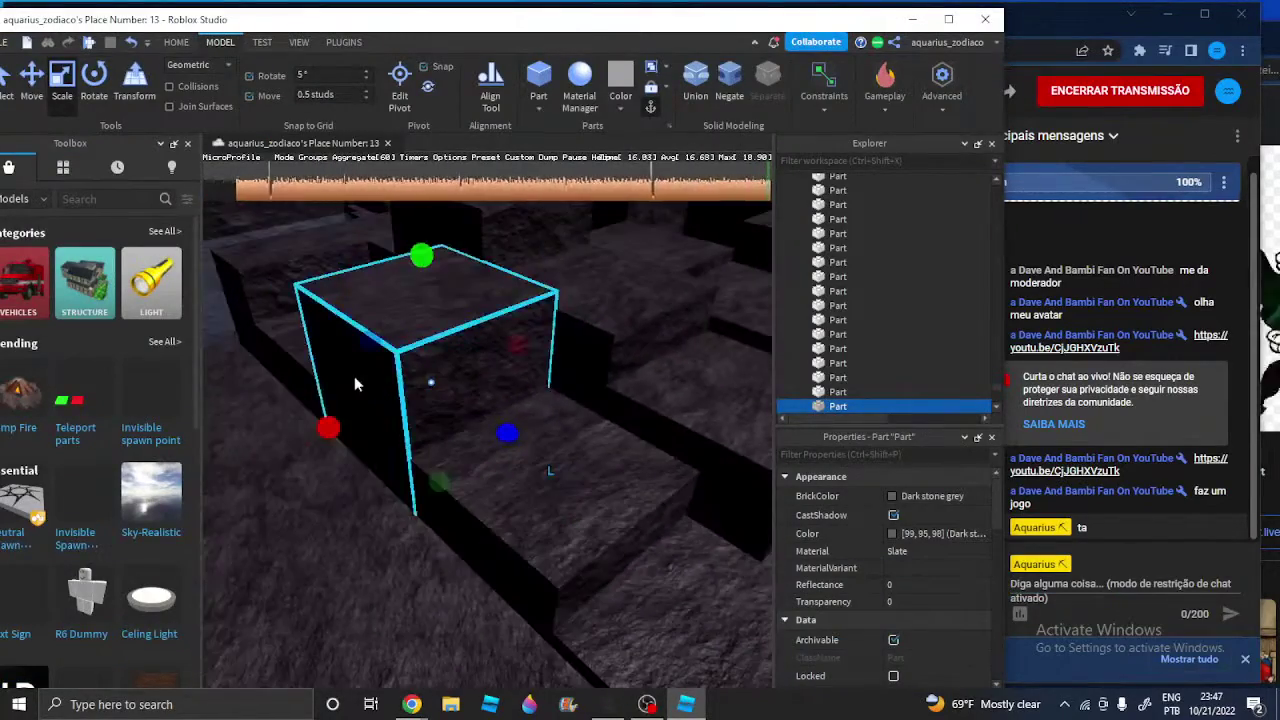
right_click_drag(354, 376, 354, 380)
scroll(463, 391, "up", 3)
left_click(463, 388)
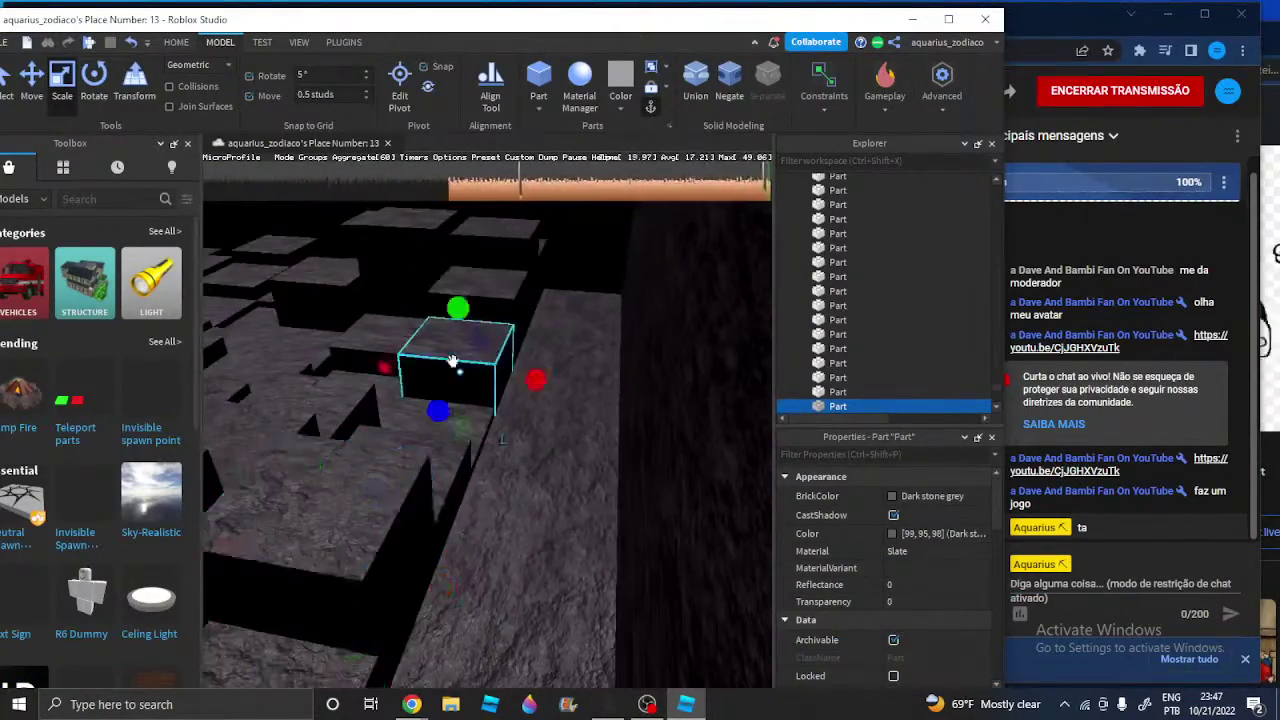
left_click_drag(452, 286, 455, 213)
right_click_drag(506, 286, 506, 286)
left_click_drag(359, 279, 361, 314)
Scale further slabs along the duplicated row to uneven heights
left_click(350, 432)
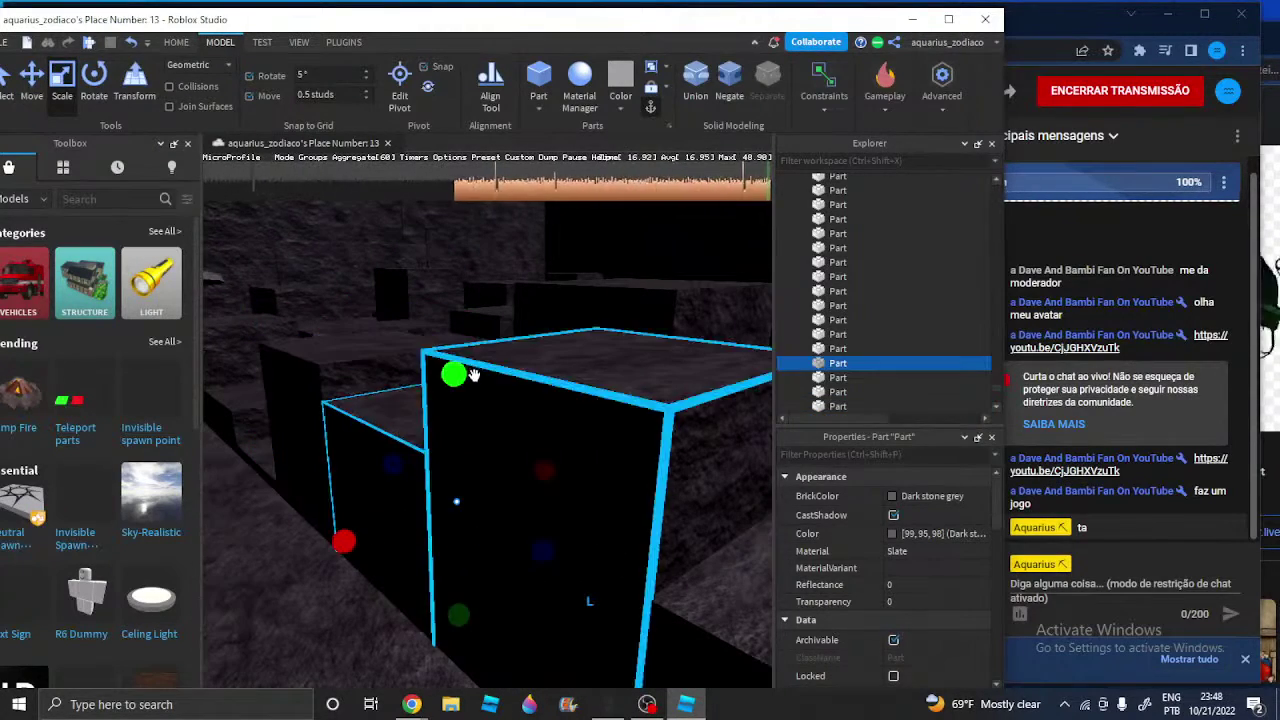
left_click_drag(457, 374, 418, 458)
left_click(523, 423)
scroll(574, 524, "down", 3)
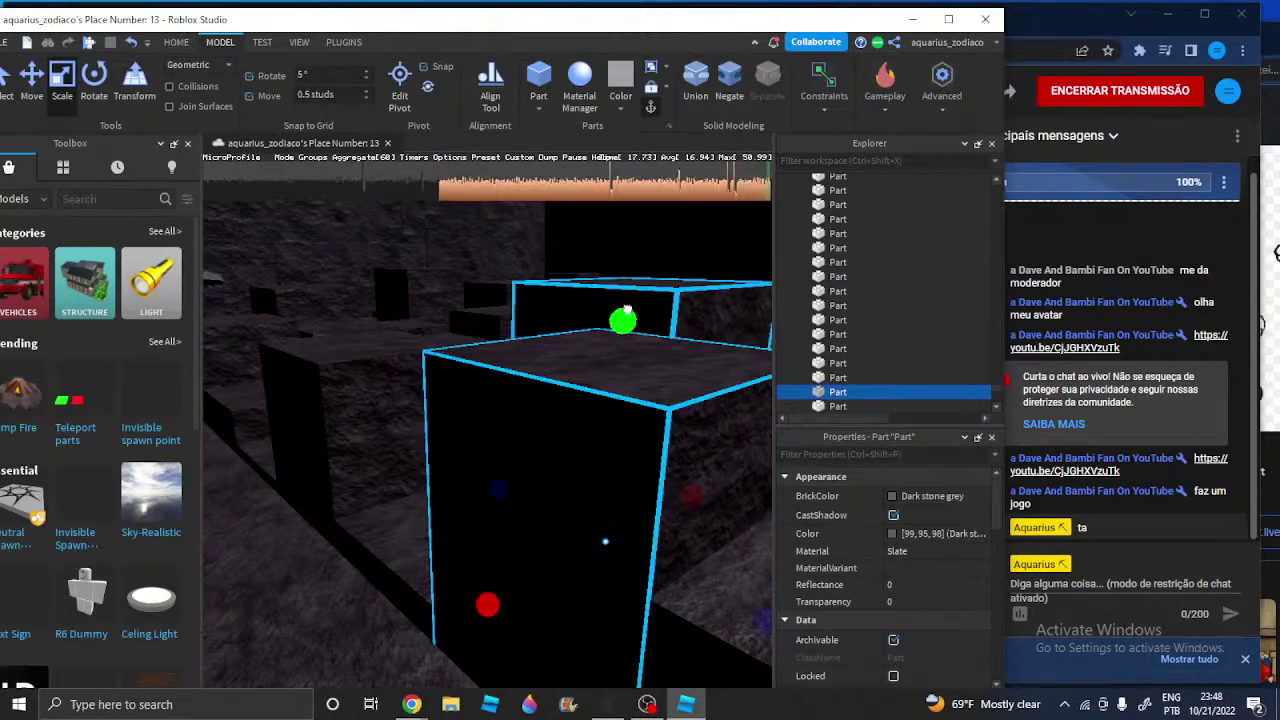
right_click_drag(574, 524, 574, 524)
left_click(626, 586)
right_click_drag(626, 586, 588, 529)
left_click_drag(582, 444, 580, 445)
Select all nine slabs of the rescaled row beside the bare strip
right_click_drag(595, 424, 595, 424)
left_click(358, 500)
left_click(474, 525, "ctrl")
left_click(463, 520, "ctrl")
right_click_drag(478, 526, 458, 516)
left_click(460, 518, "ctrl")
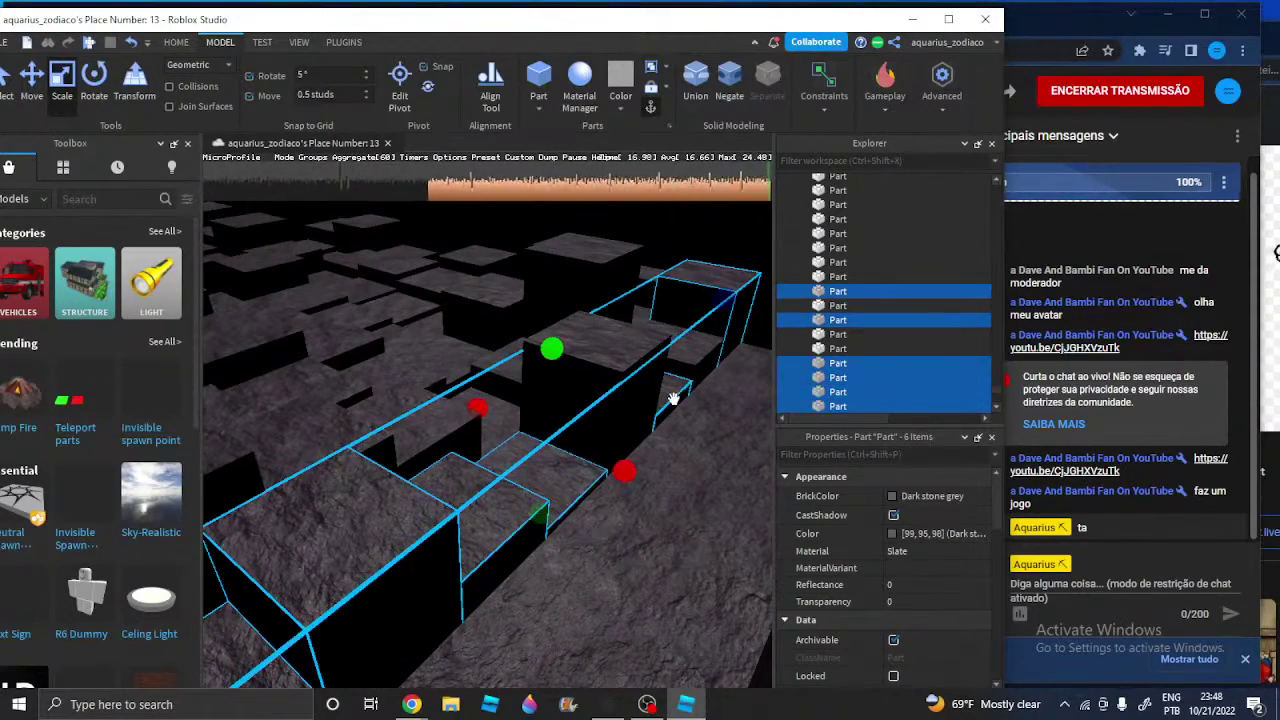
right_click_drag(439, 453, 439, 453)
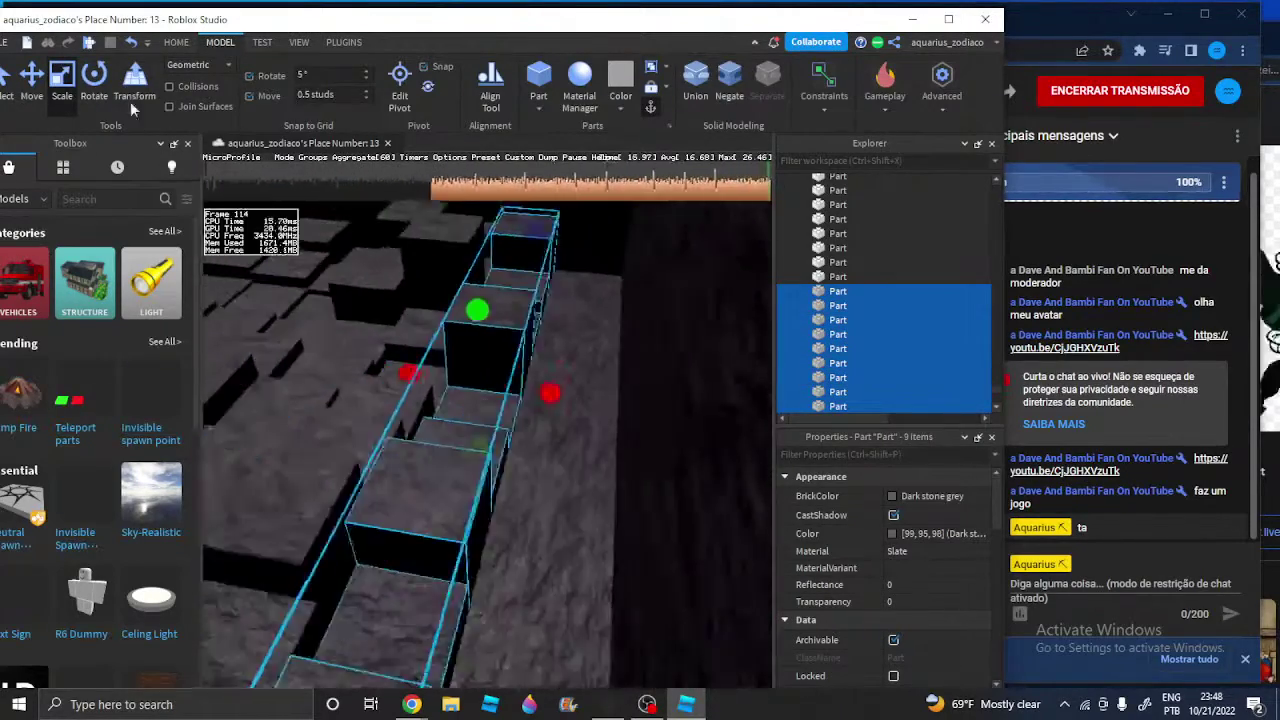
Rotate a duplicate of the nine-slab row and move it onto the remaining bare strip along the side wall
left_click(97, 87)
left_click_drag(460, 440, 544, 338)
key("a")
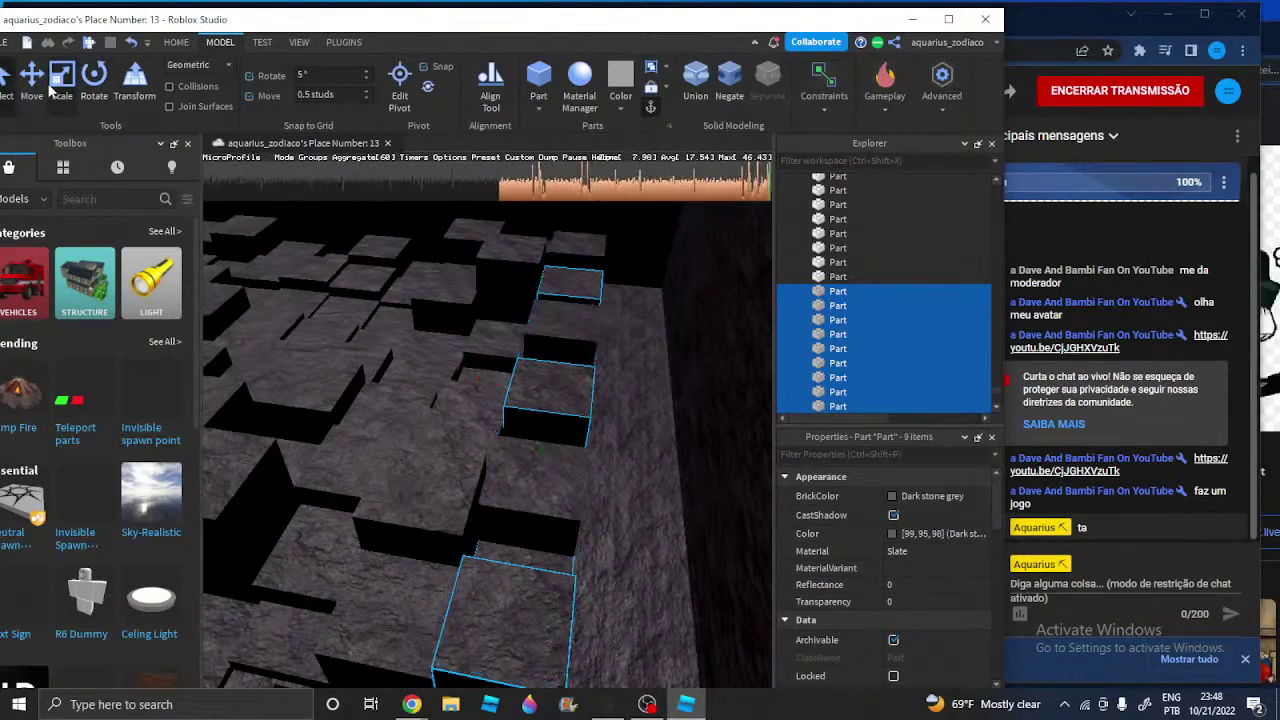
left_click_drag(512, 383, 543, 393)
right_click_drag(543, 393, 530, 400)
key("d")
key("w")
key("w")
key("w")
Move the slate side wall outward to the edge of the new slab row, using 0.1-stud move snapping
left_click(540, 370)
scroll(540, 370, "down", 5)
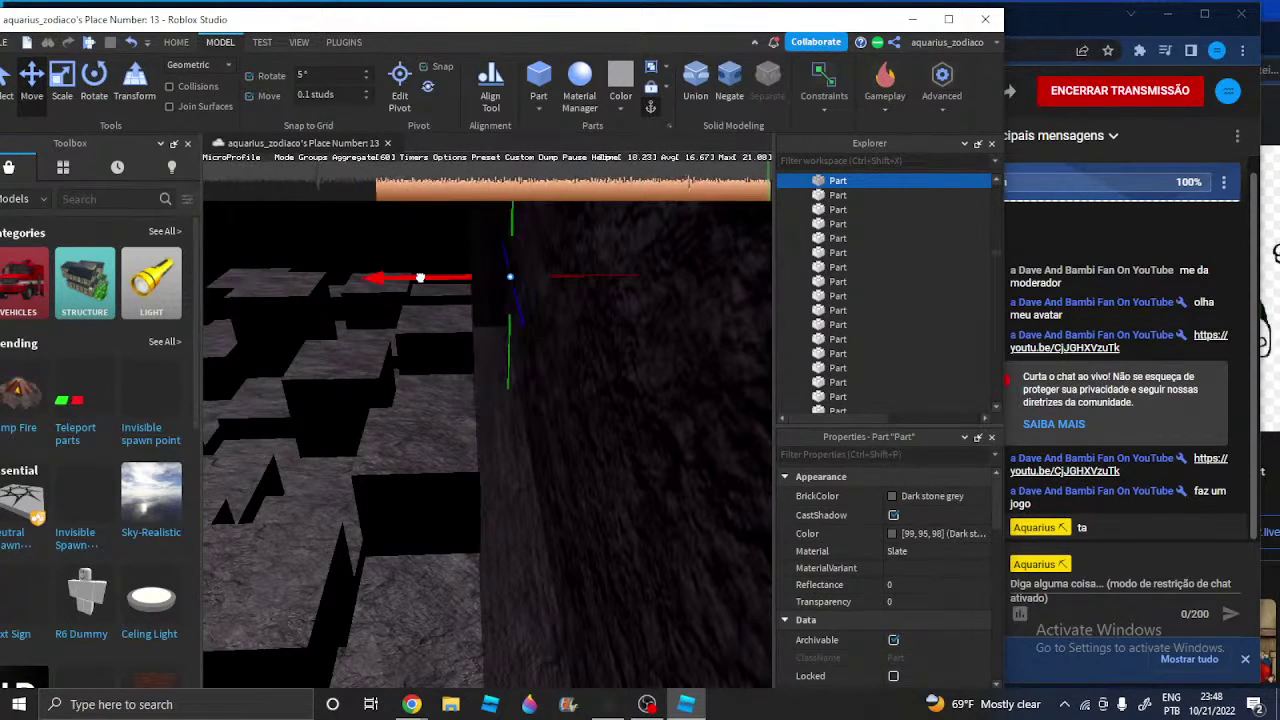
left_click_drag(422, 277, 480, 277)
right_click_drag(480, 277, 480, 277)
Select the two models mounted on the side wall and move them to match the wall's new position
left_click(519, 312)
left_click(534, 497, "ctrl")
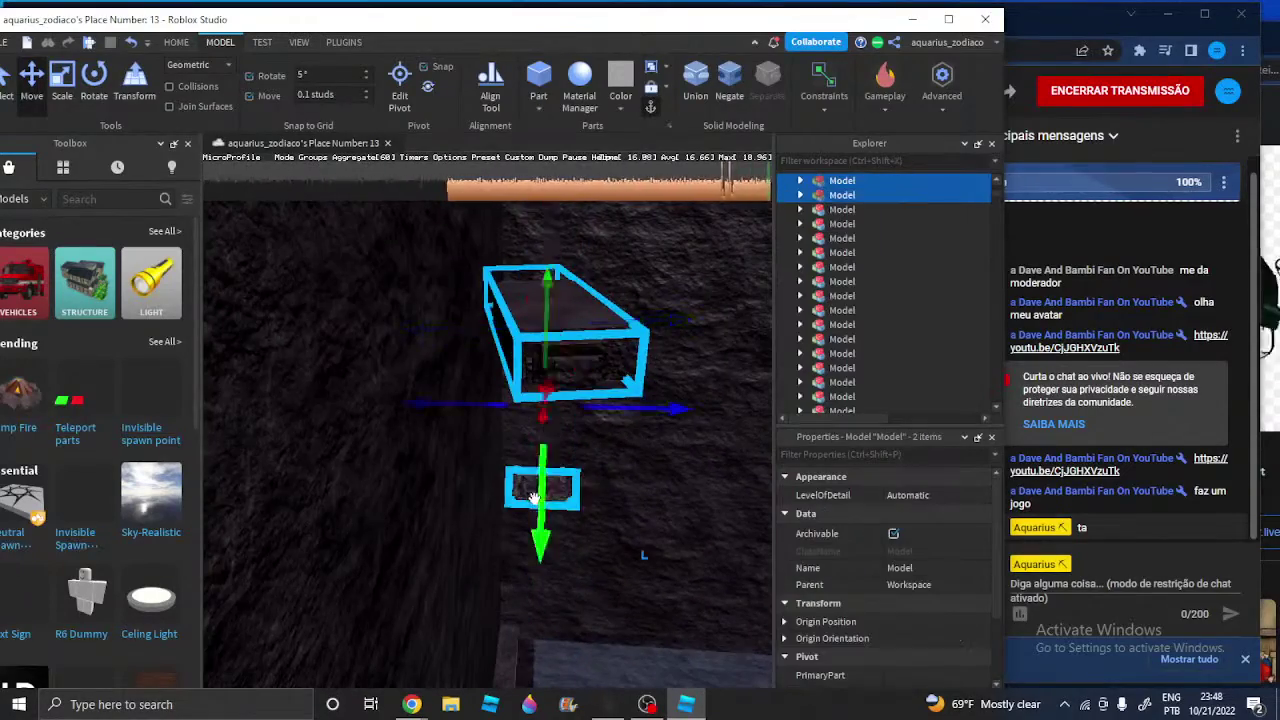
right_click_drag(535, 497, 534, 498)
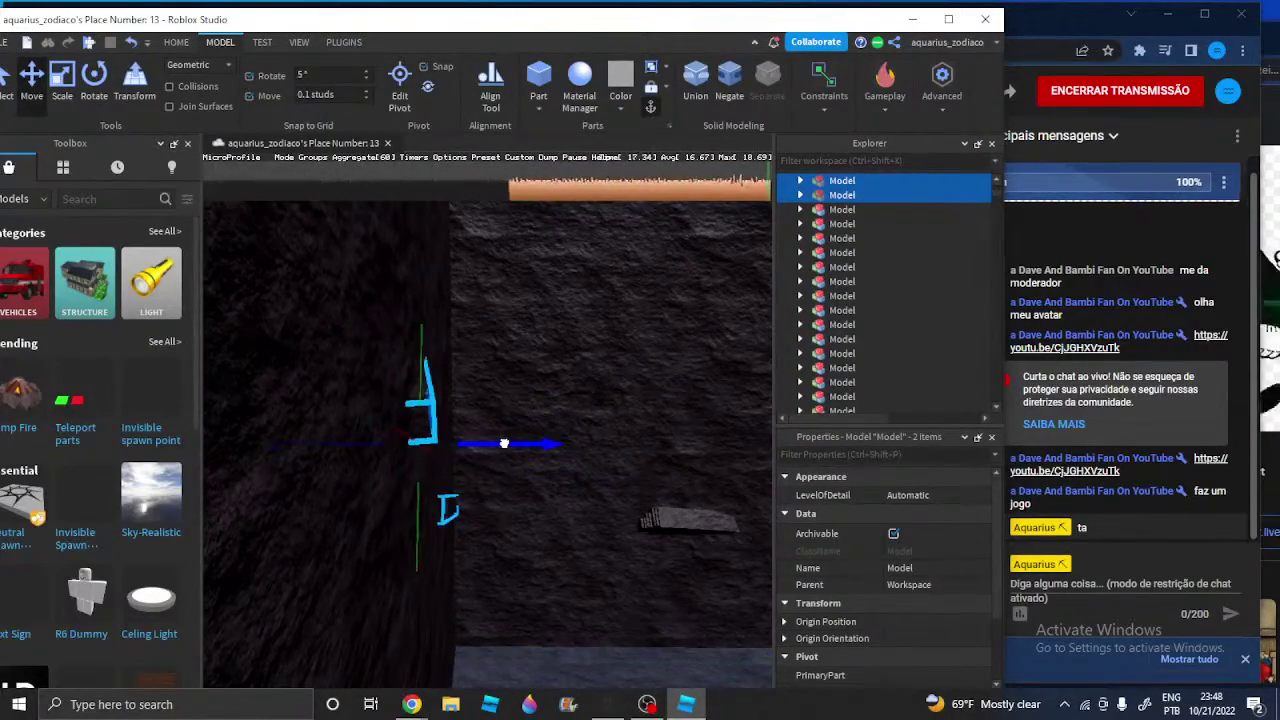
right_click_drag(511, 440, 469, 346)
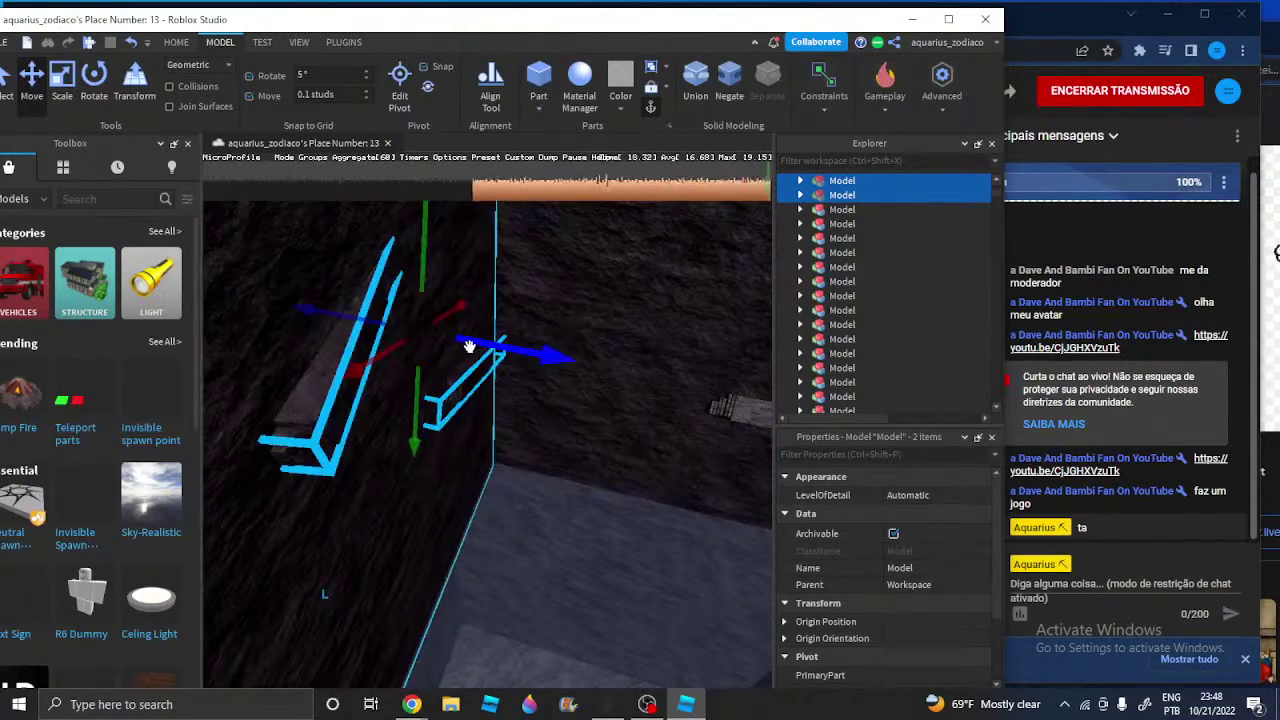
Scale slabs of the last row, near the room's wall, to different heights
scroll(486, 490, "up", 8)
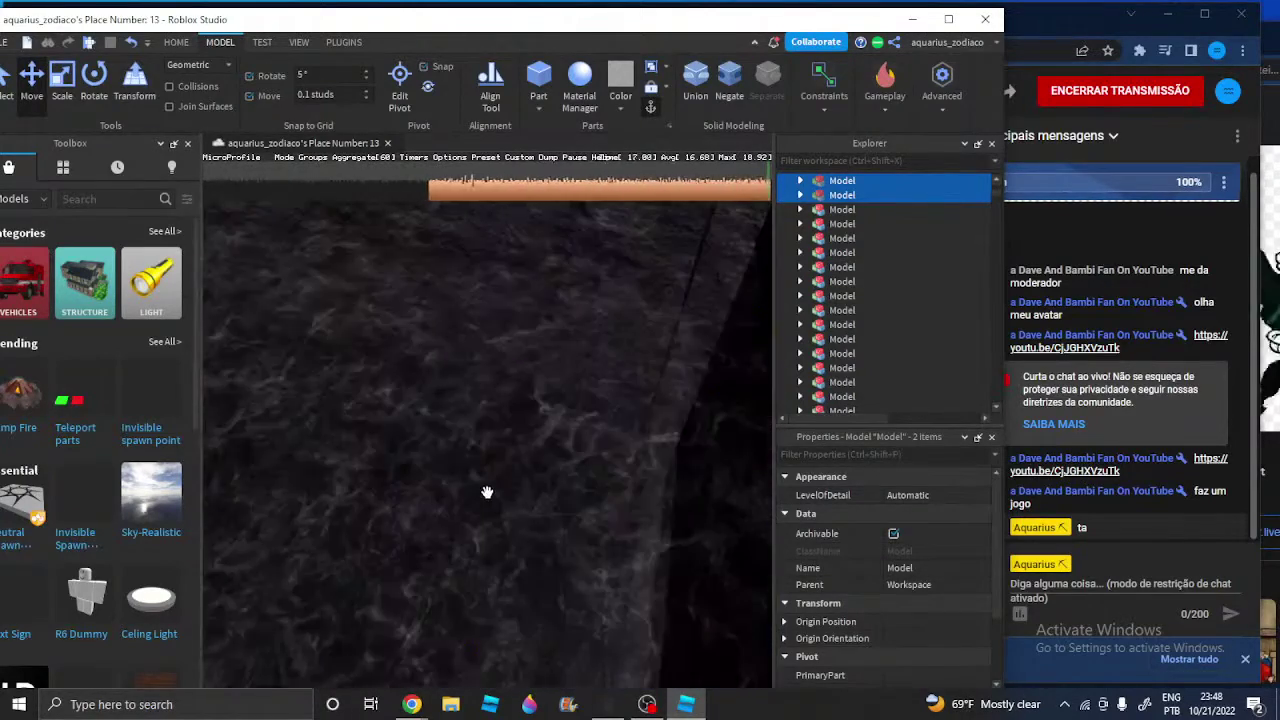
left_click(477, 481)
right_click_drag(477, 481, 479, 469)
key("w")
key("w")
key("w")
left_click(485, 560)
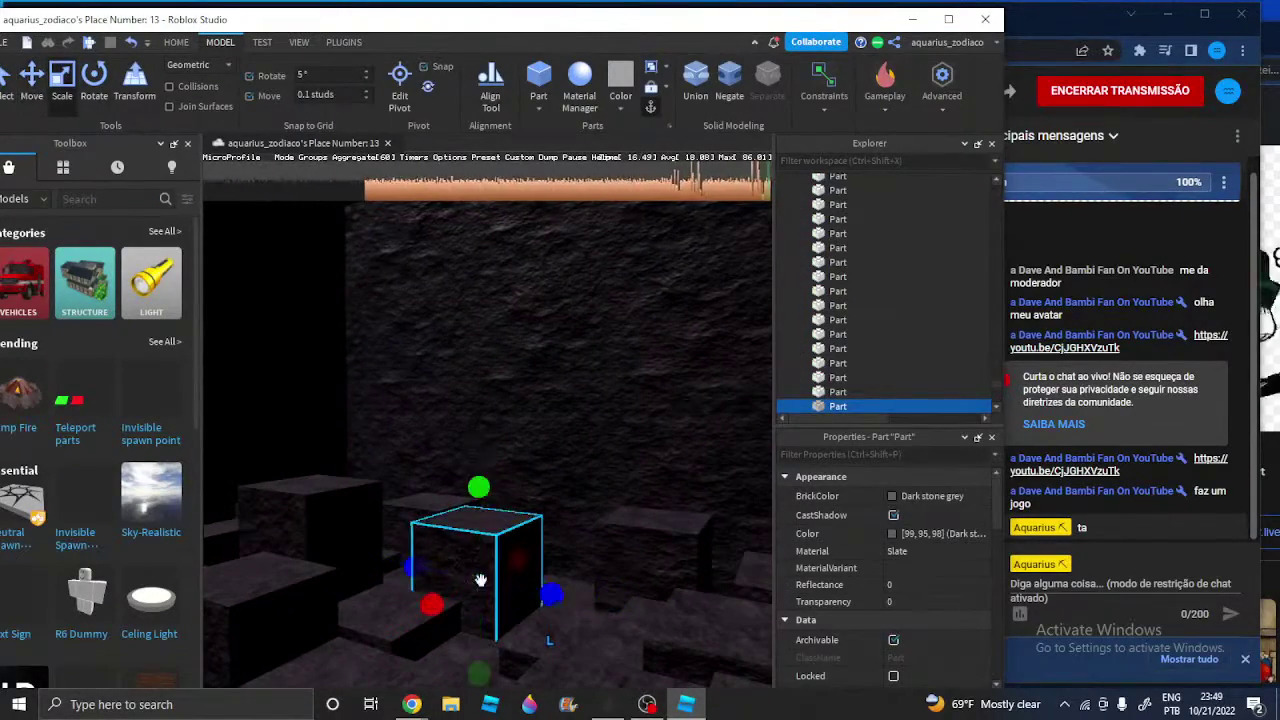
left_click_drag(487, 490, 482, 491)
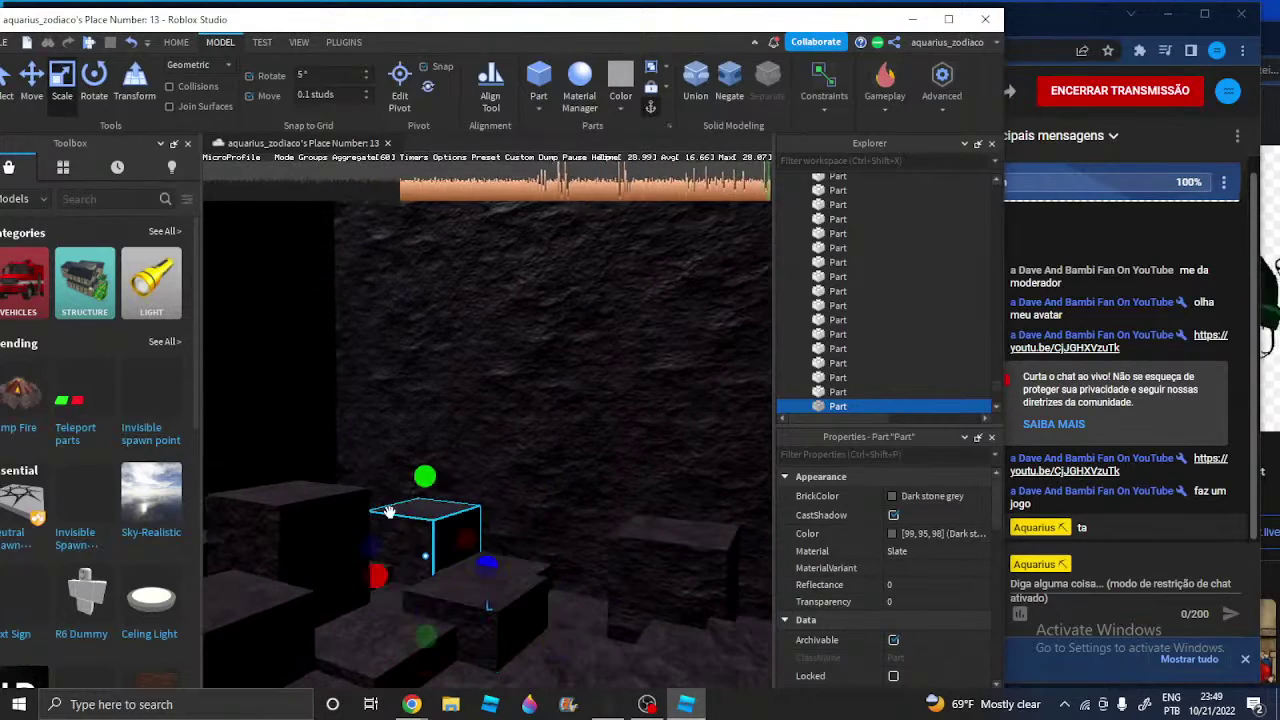
scroll(450, 392, "down", 2)
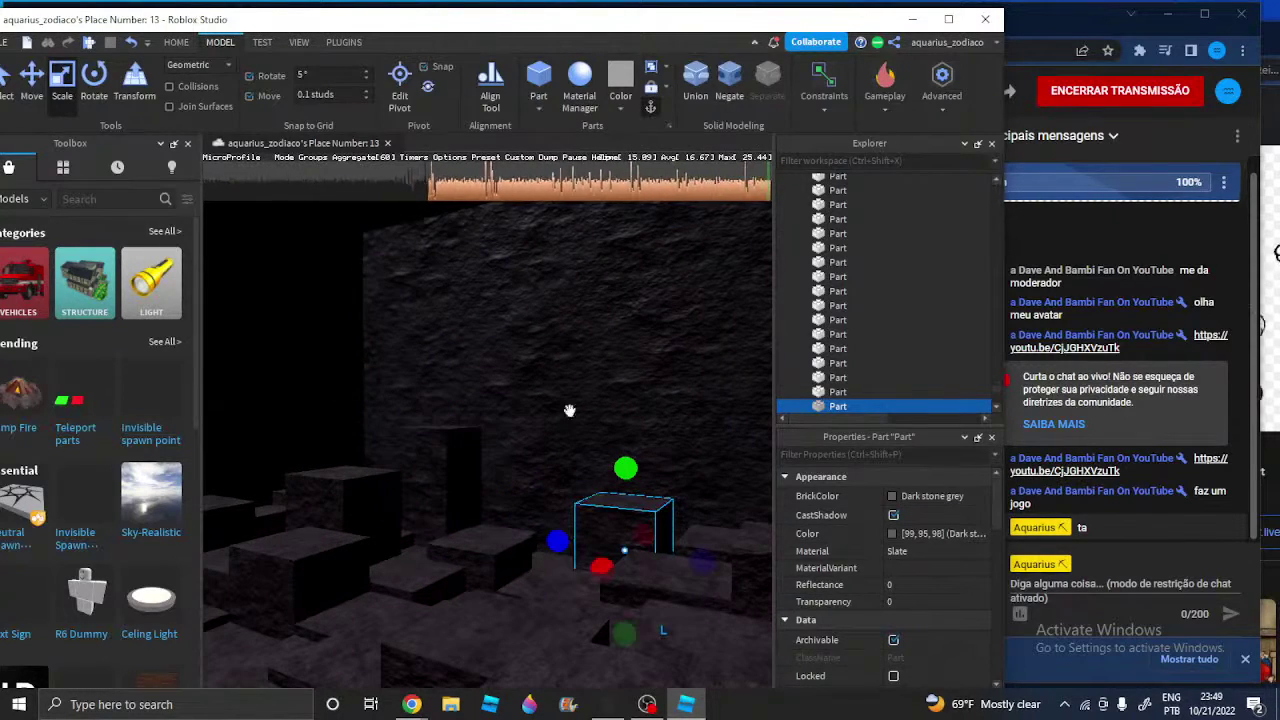
Undo the last two part edits and set the move snap increment to 0.5 studs
left_click(132, 44)
left_click(132, 44)
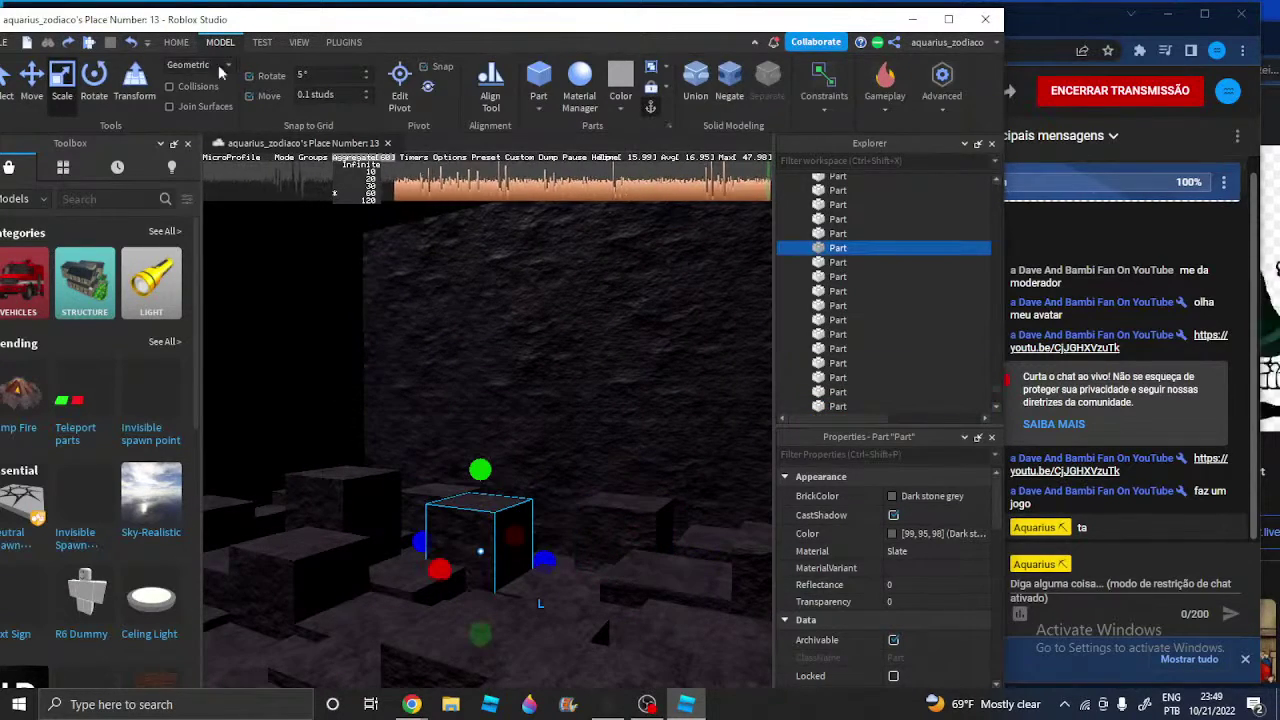
type("5")
Use Scale to adjust the heights of the dark stone grey slate blocks in front of the cave wall
right_click_drag(490, 455, 515, 471)
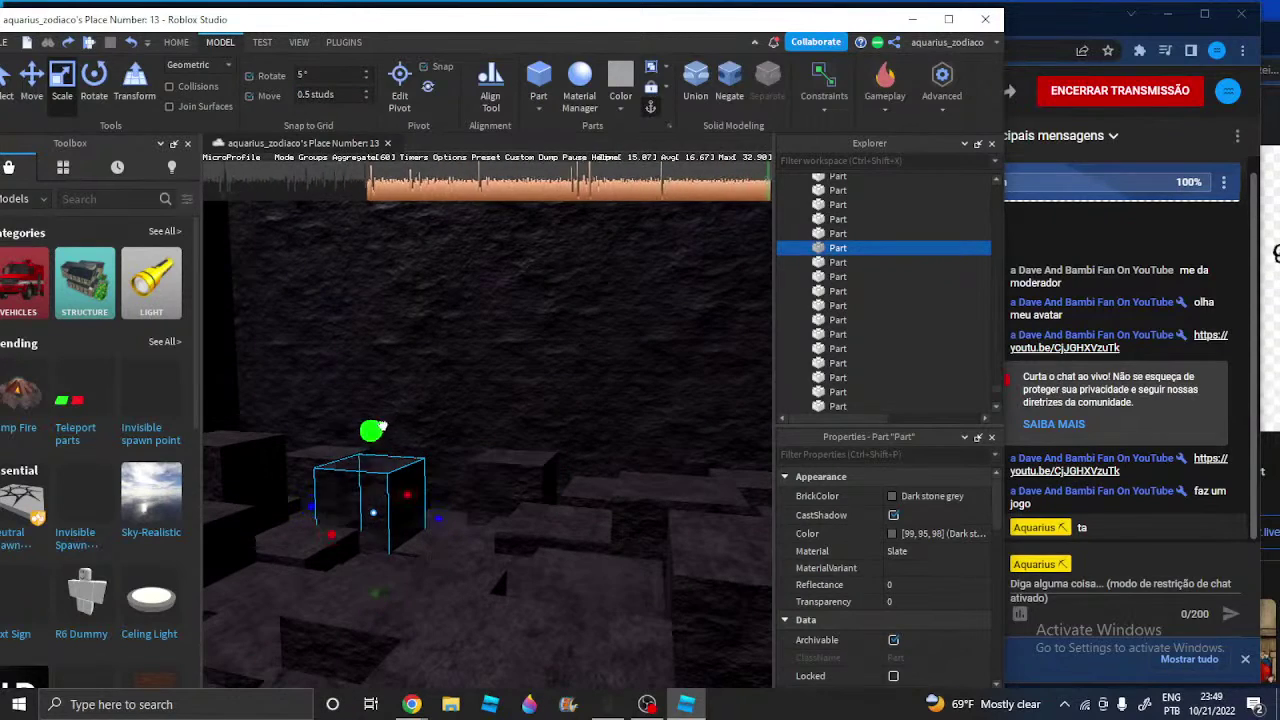
left_click(512, 458)
left_click_drag(513, 424, 515, 446)
right_click_drag(515, 448, 471, 457)
left_click(388, 469)
left_click(359, 418)
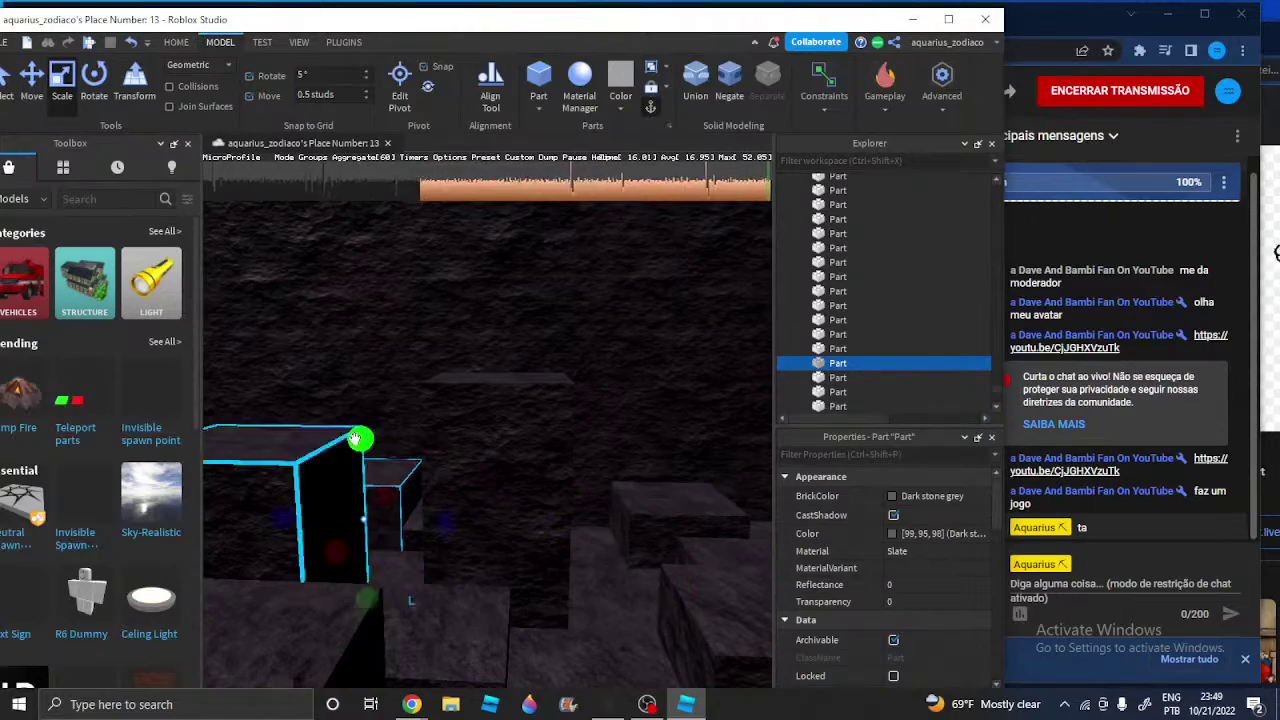
Vary the heights of more slate floor blocks, including the one beside the cave's side wall
scroll(355, 438, "down", 3)
left_click(577, 498)
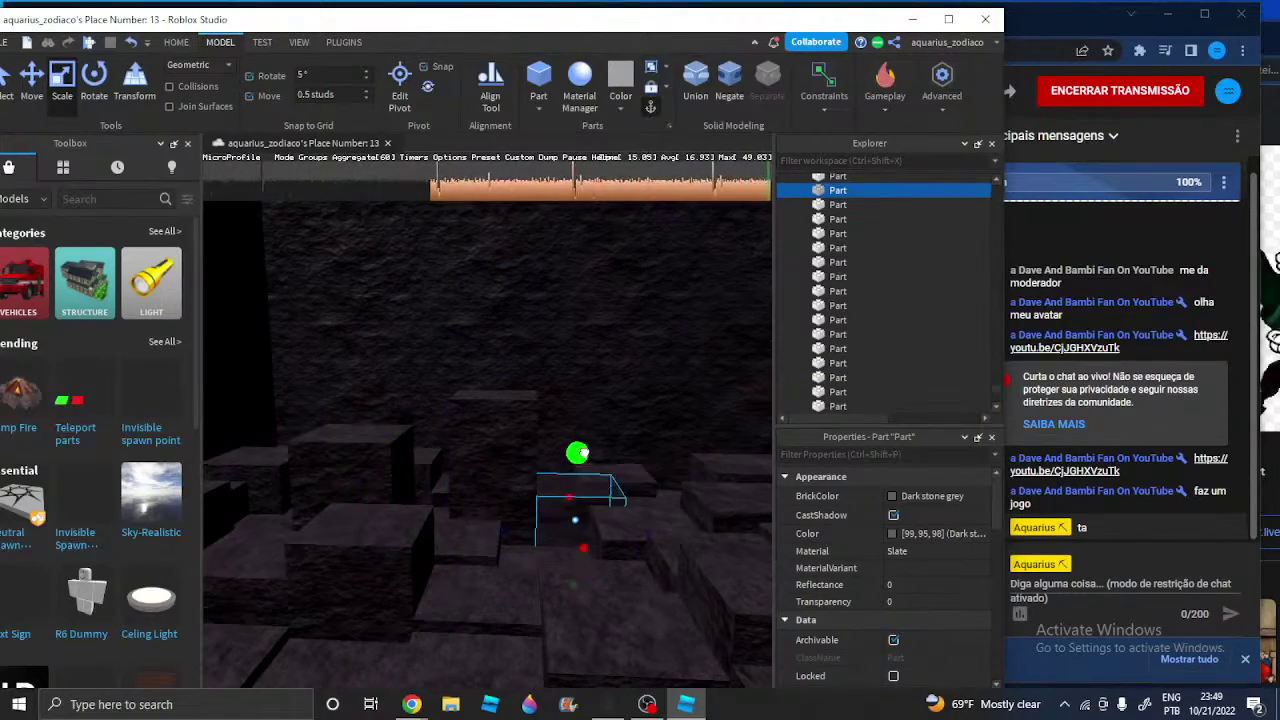
key("w")
right_click_drag(584, 453, 585, 453)
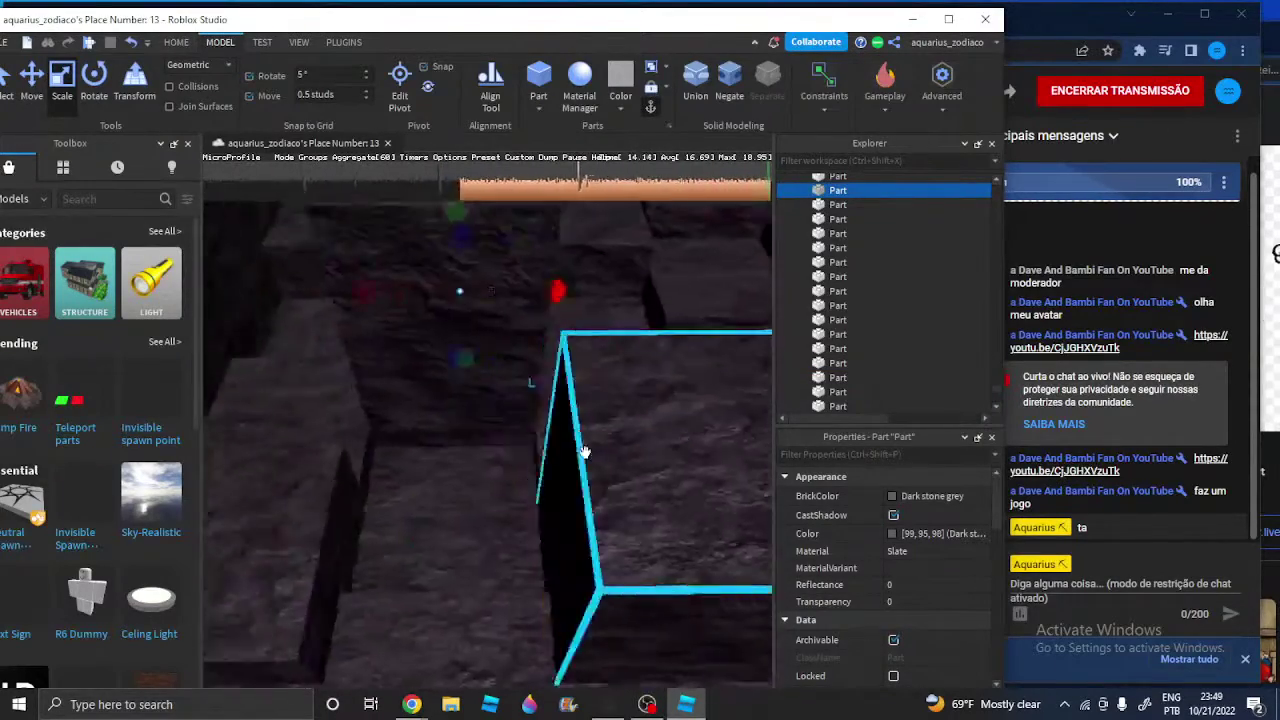
scroll(585, 452, "down", 5)
left_click(432, 340)
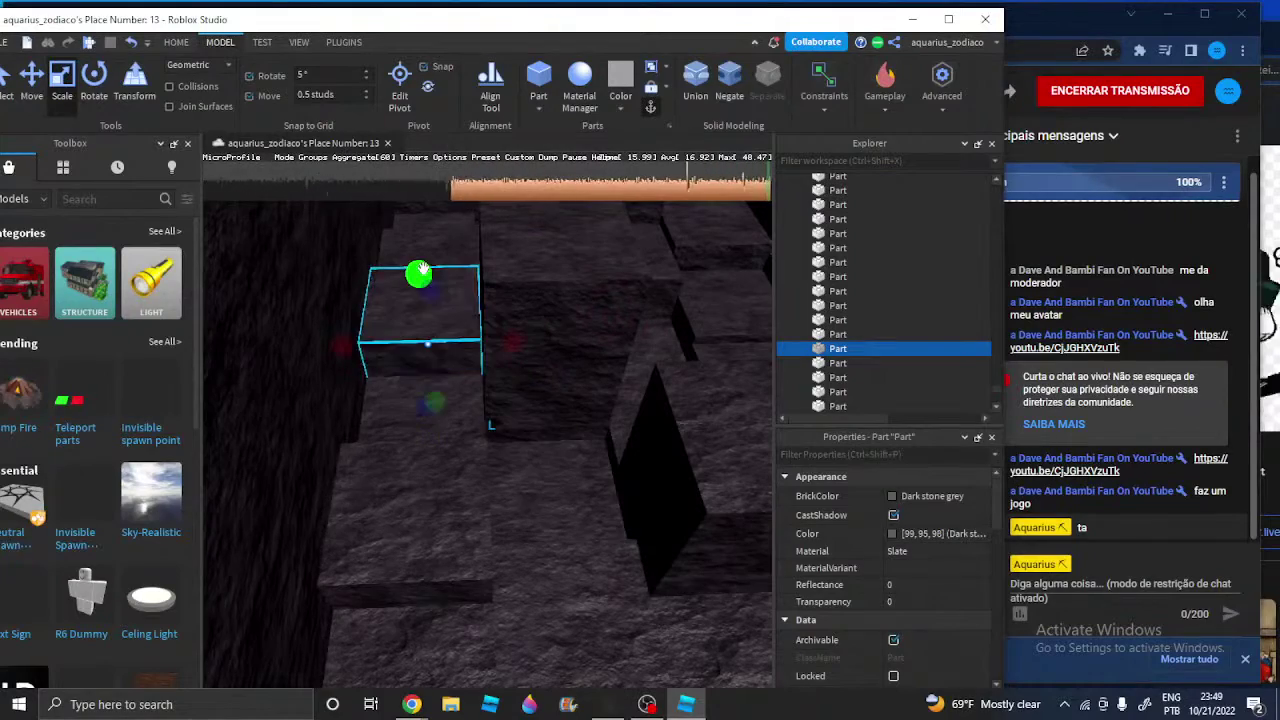
right_click_drag(417, 274, 417, 274)
Adjust the heights of the slate blocks at the cave's far corner and clear the selection
left_click_drag(434, 434, 446, 443)
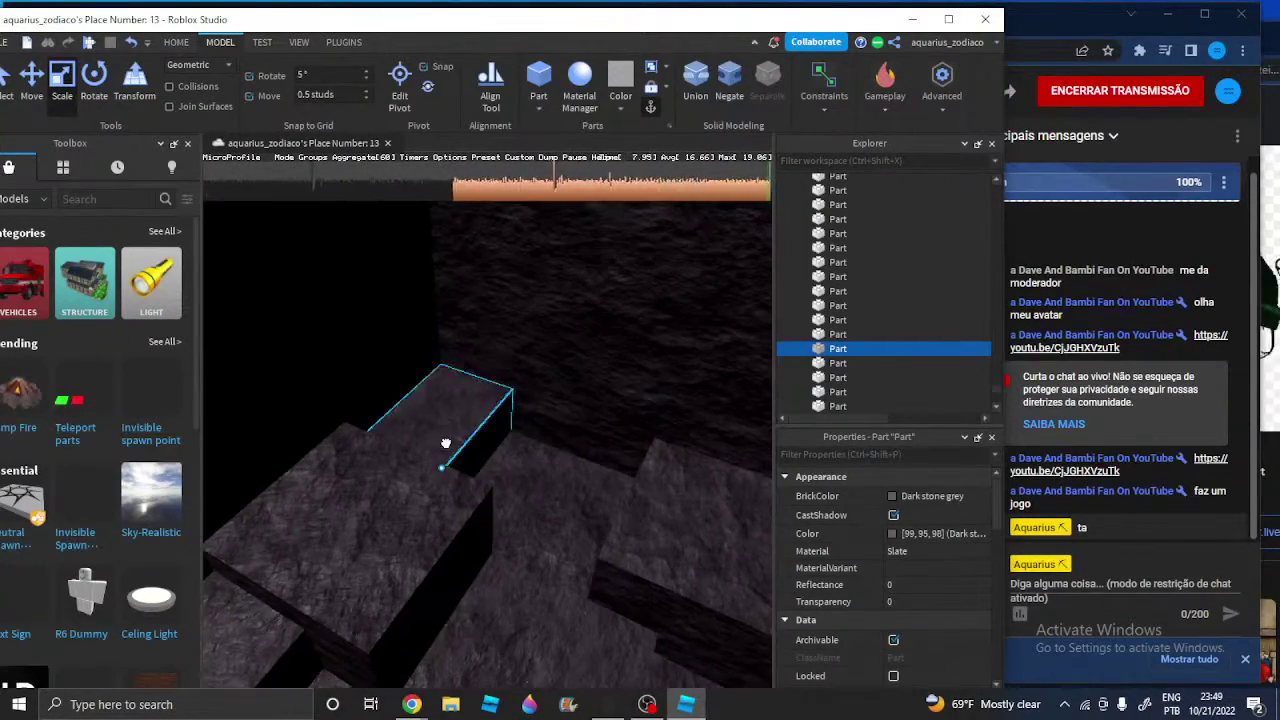
key("s")
right_click_drag(446, 443, 446, 443)
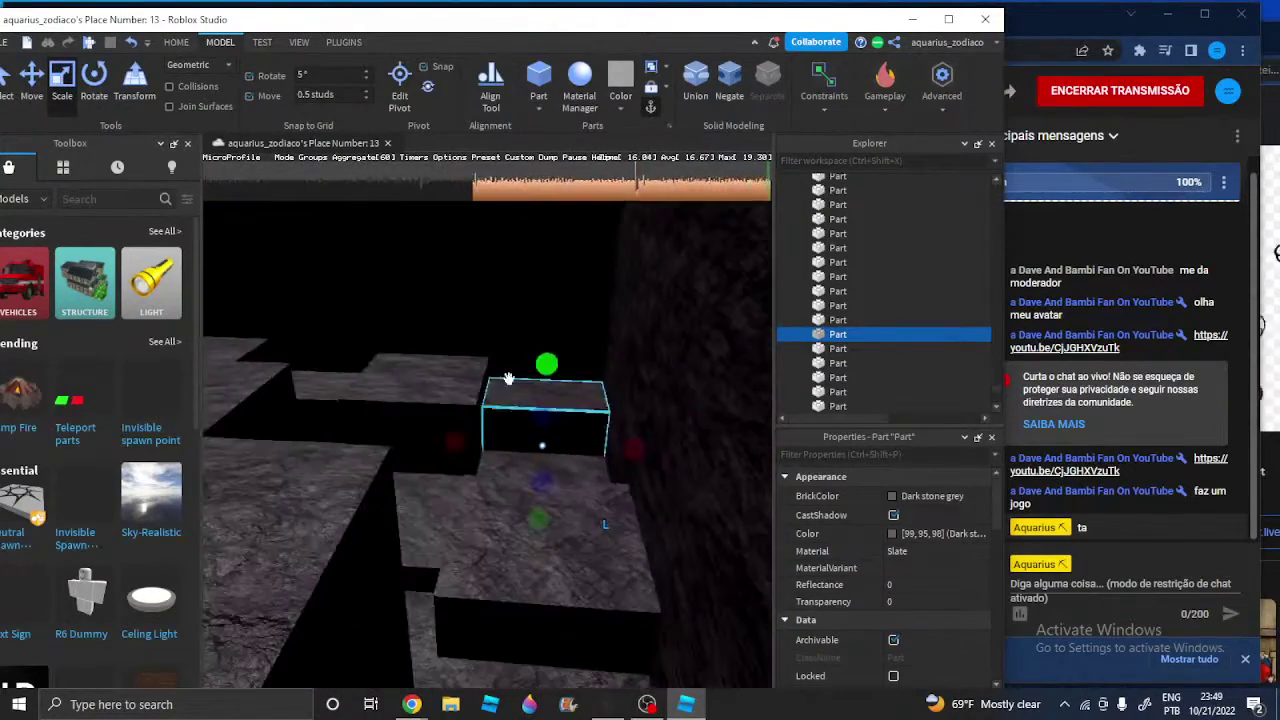
right_click_drag(536, 385, 536, 385)
right_click_drag(505, 462, 523, 486)
left_click(518, 492)
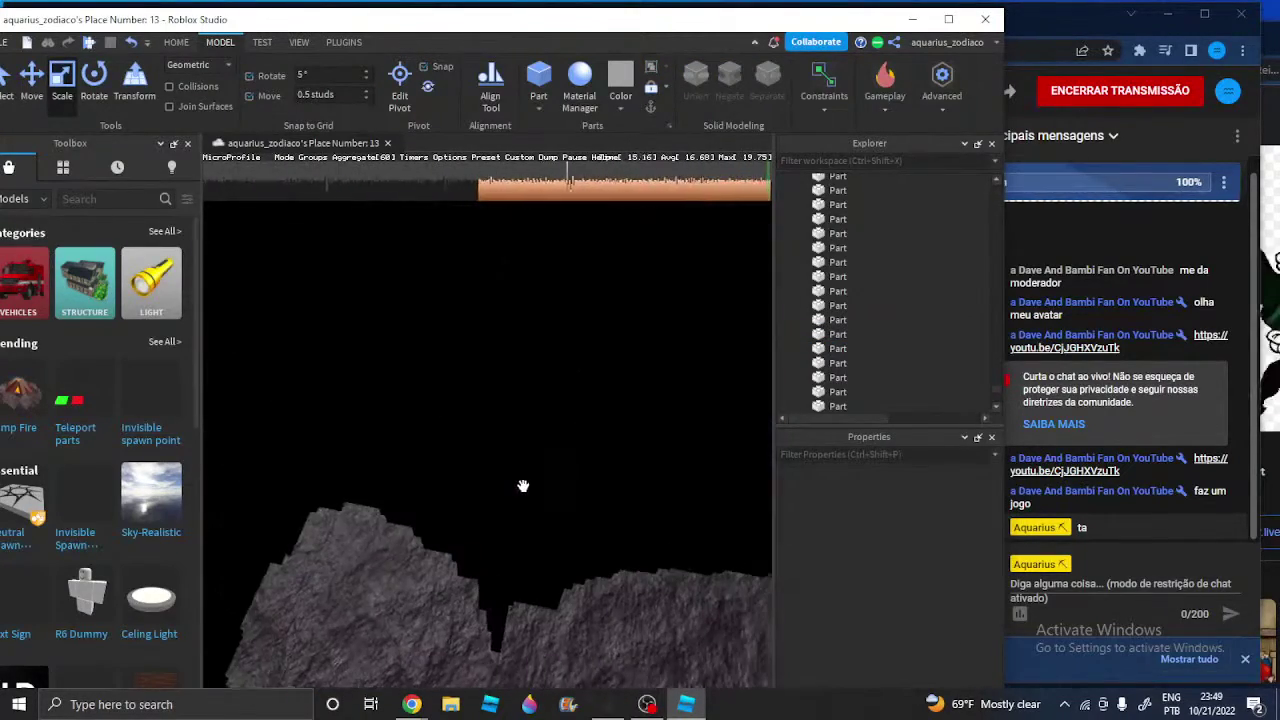
Switch to Chrome to check the YouTube Studio livestream page, and return to Roblox Studio
mouse_move(411, 704)
left_click(376, 641)
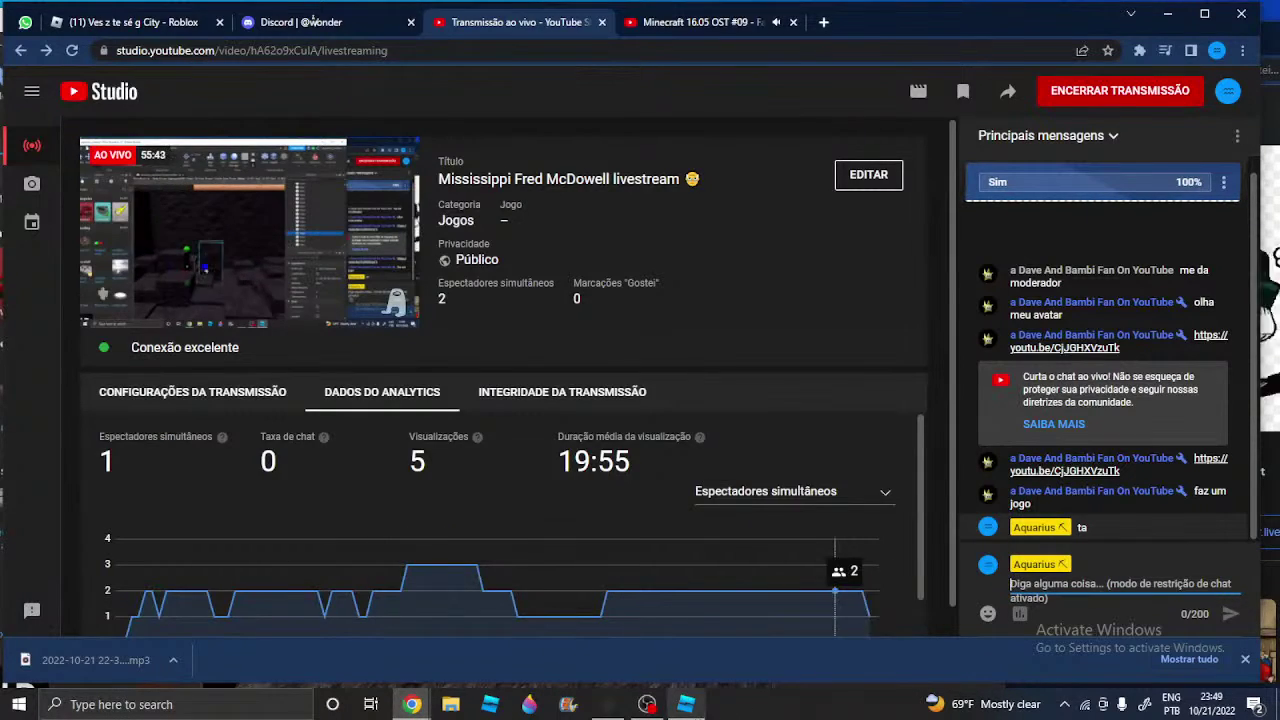
left_click(686, 704)
Enable GlobalShadows in the Lighting service's properties
right_click_drag(420, 378, 420, 379)
scroll(878, 293, "down", 5)
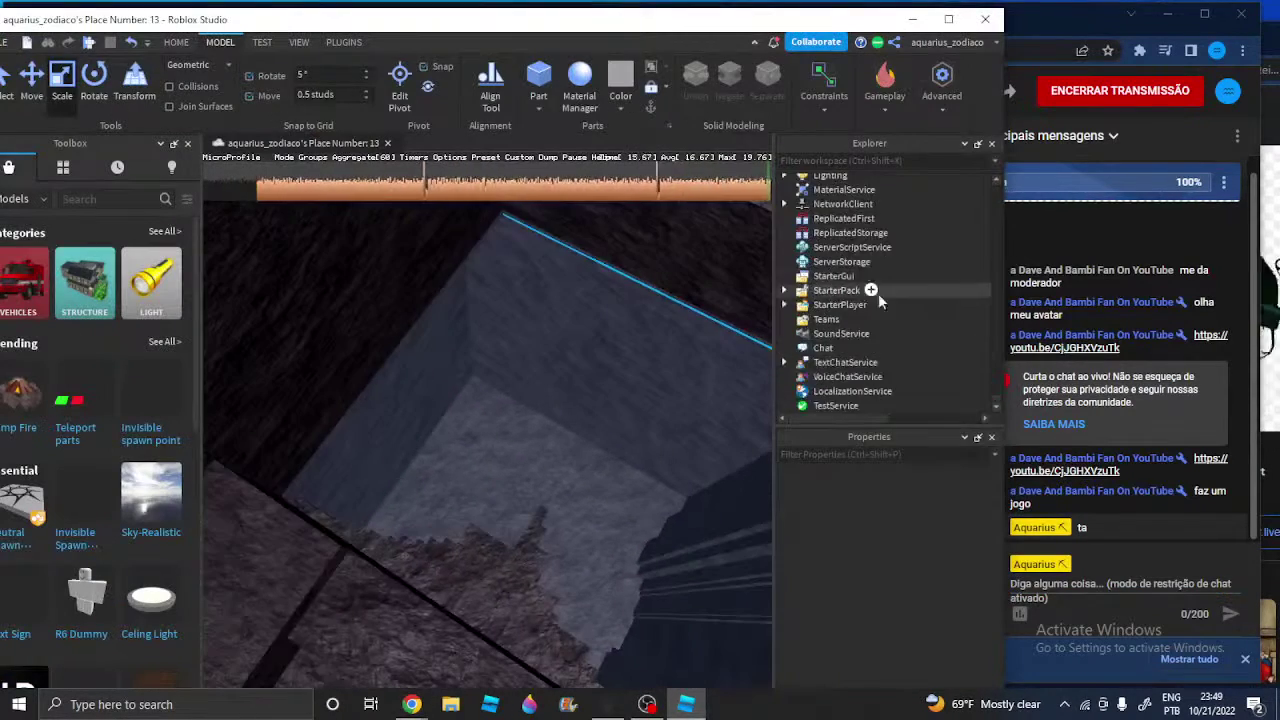
left_click(830, 216)
left_click(893, 602)
left_click(893, 602)
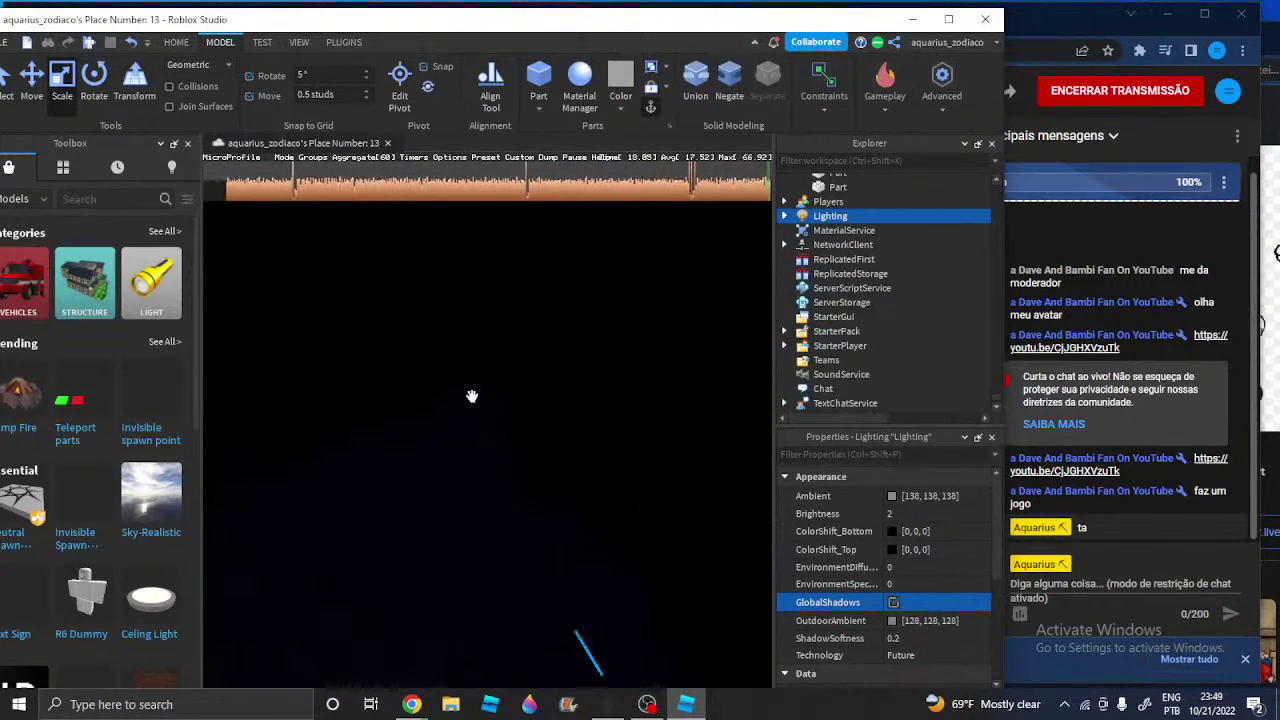
Start a playtest of the place and minimise the livestream browser window
left_click(176, 42)
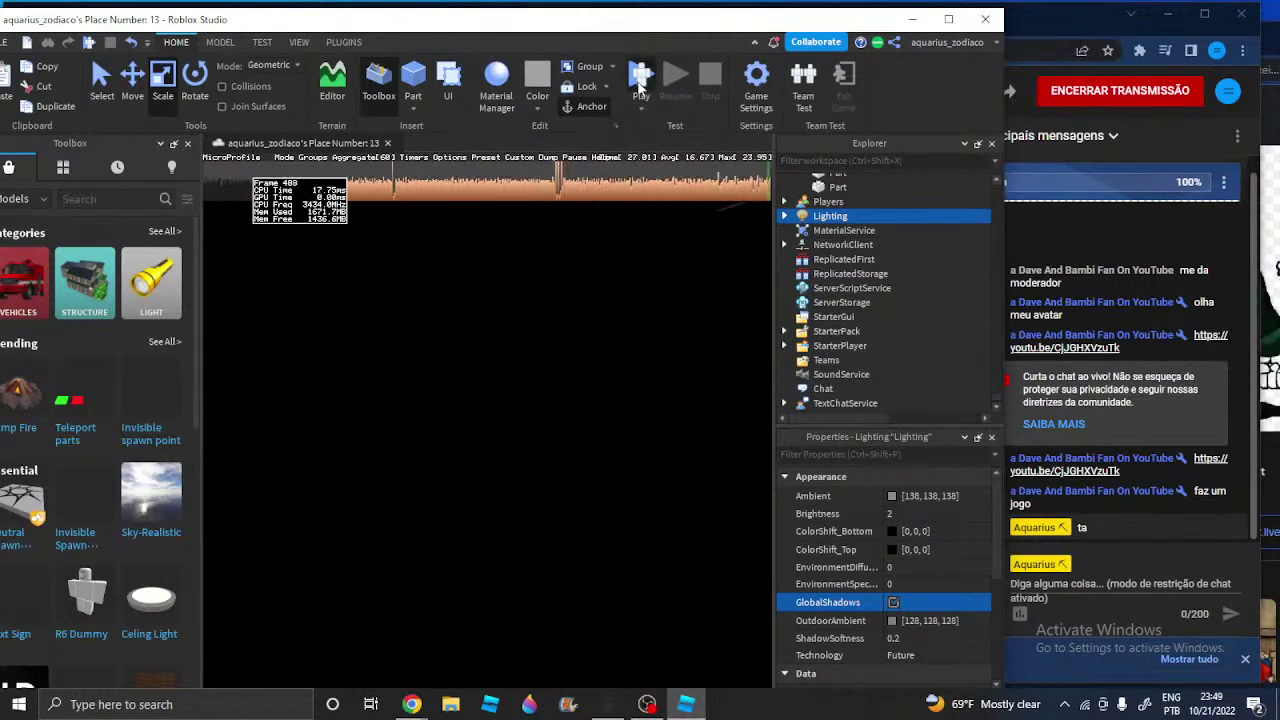
left_click(640, 80)
mouse_move(411, 704)
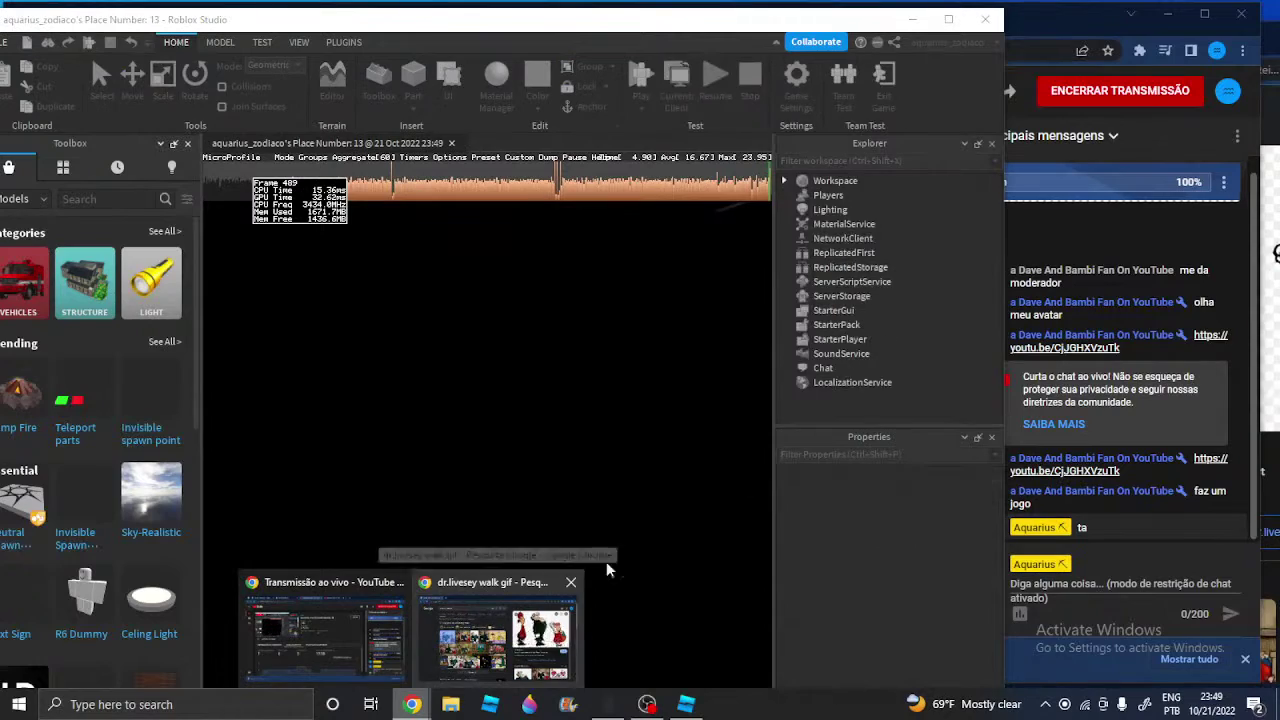
left_click(1175, 18)
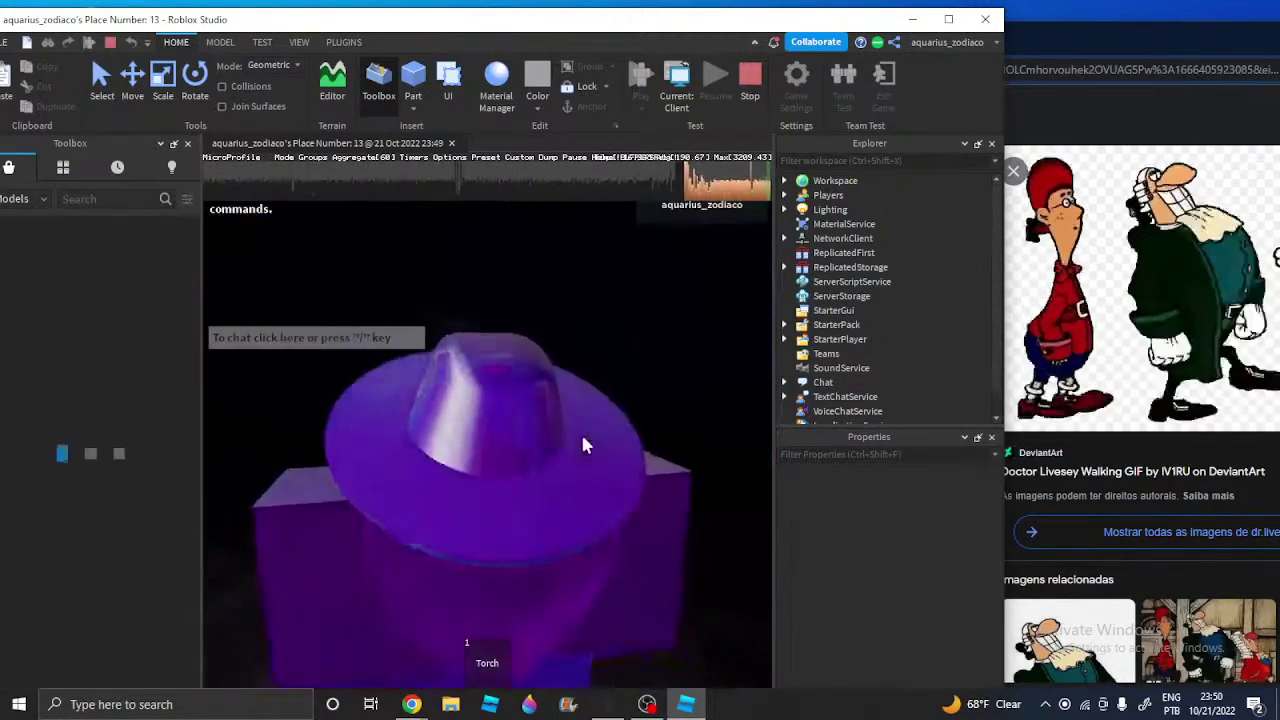
Equip the Torch, walk the character through the dark cave to examine its lighting and walls, and stop the playtest
key("1")
key("d")
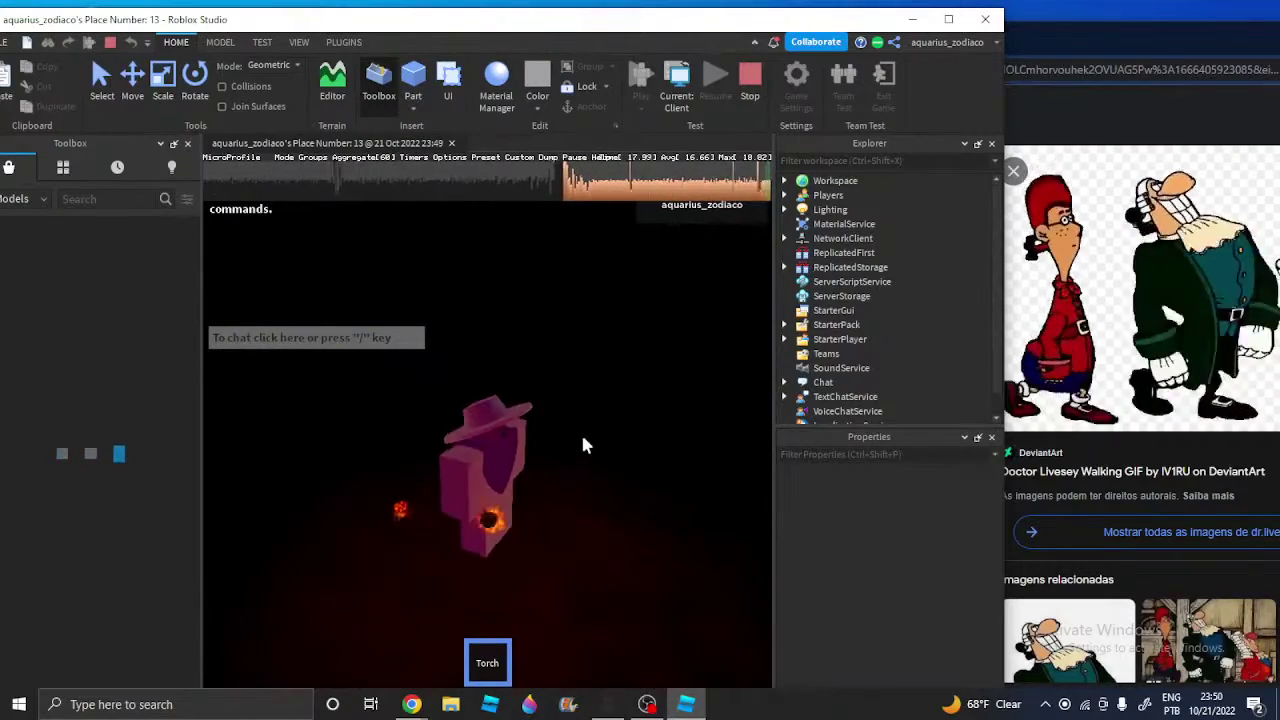
key("a")
key("d")
key("s")
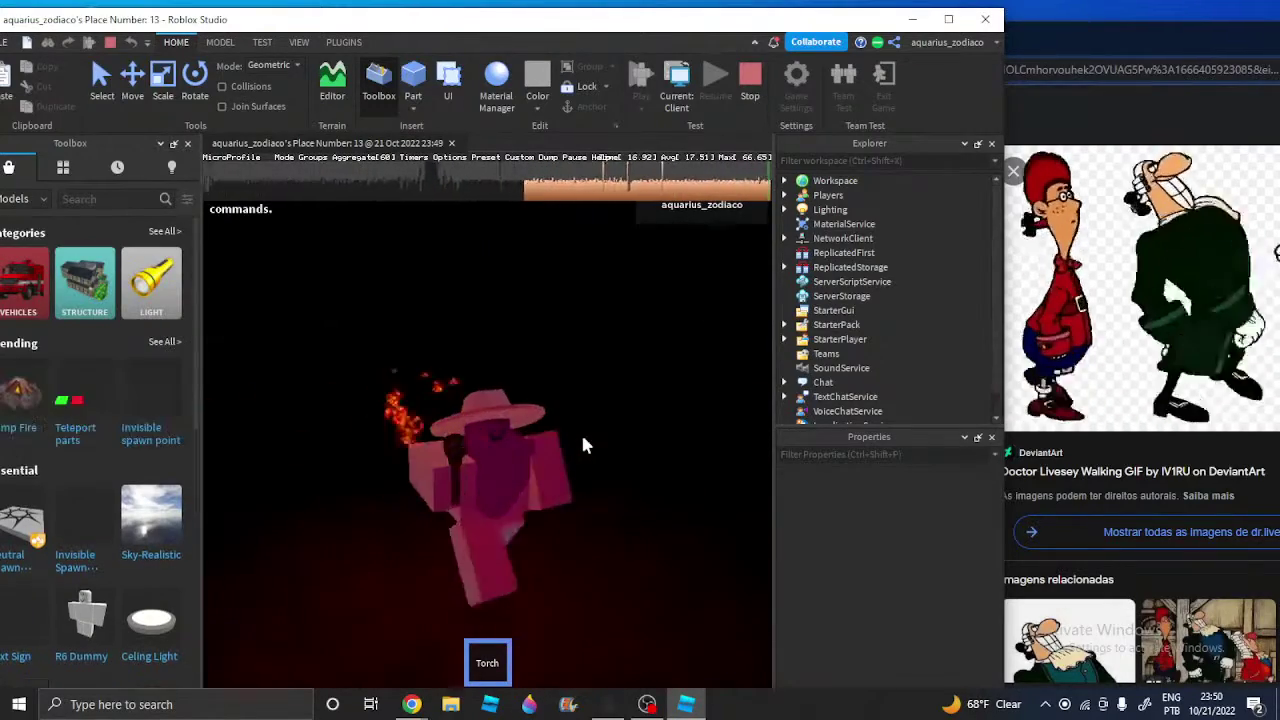
right_click_drag(582, 436, 582, 436)
key("w")
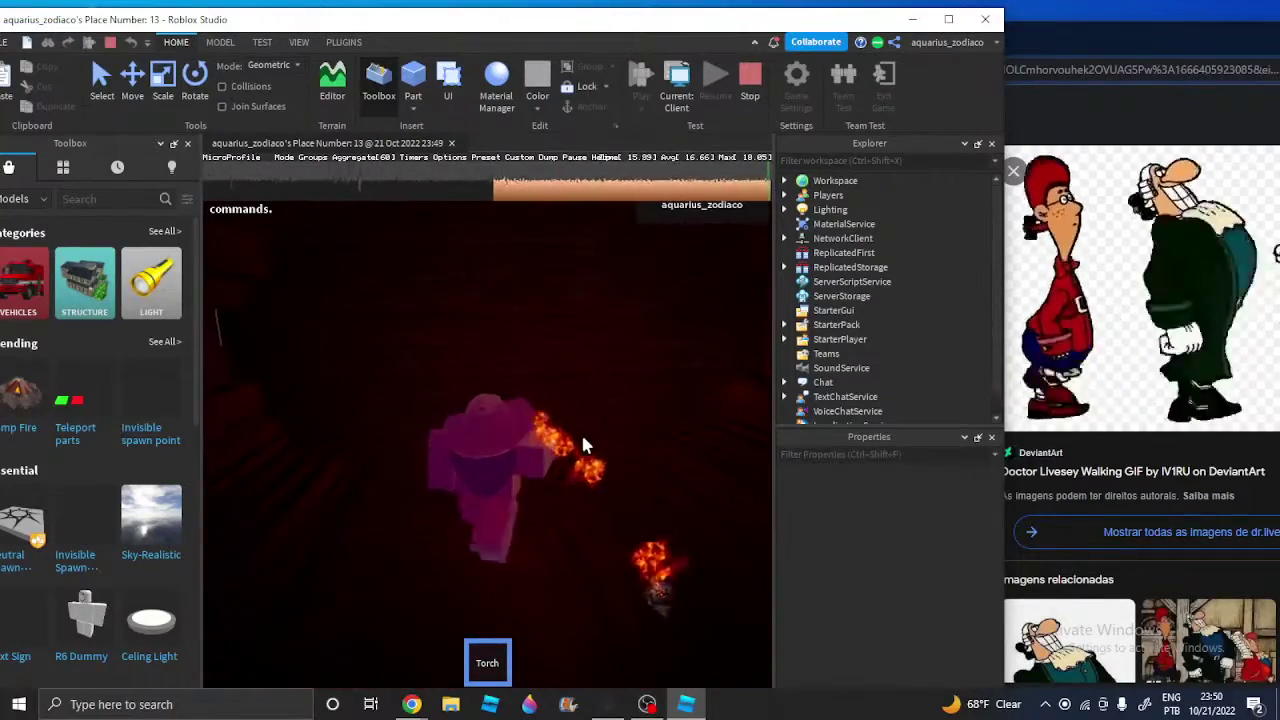
key("shift")
key("shift")
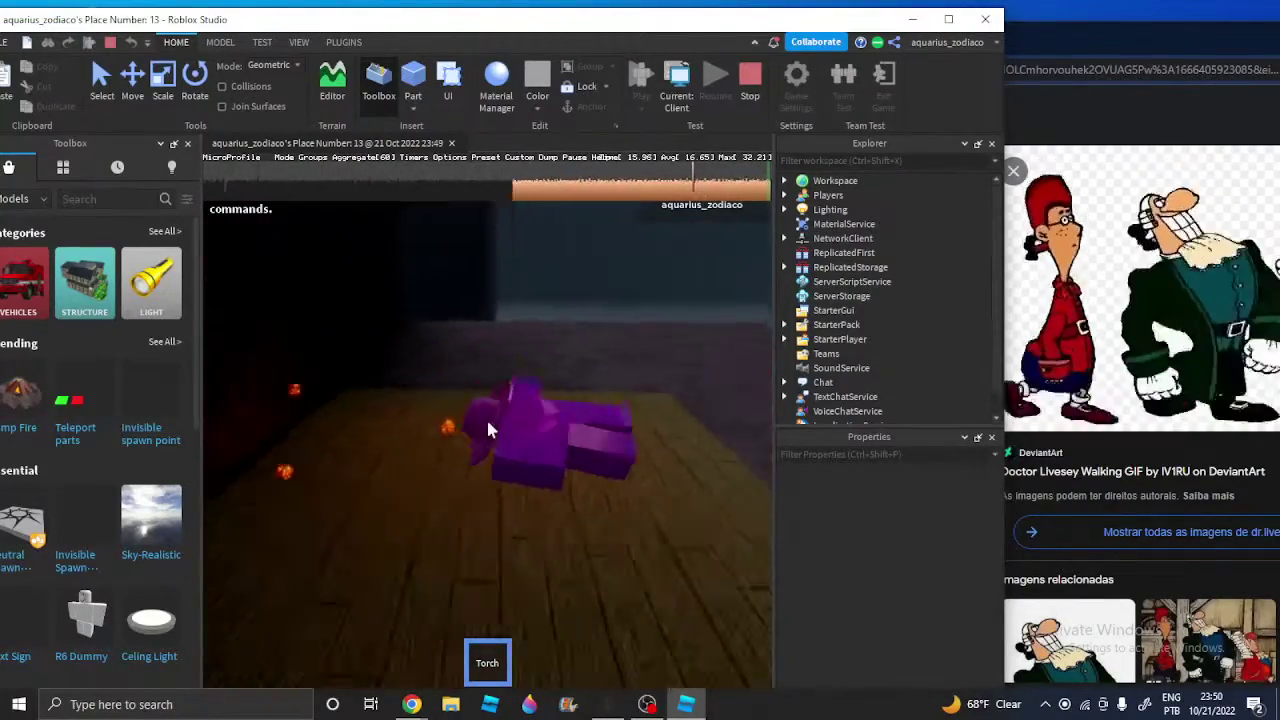
right_click_drag(488, 429, 488, 429)
scroll(488, 429, "down", 5)
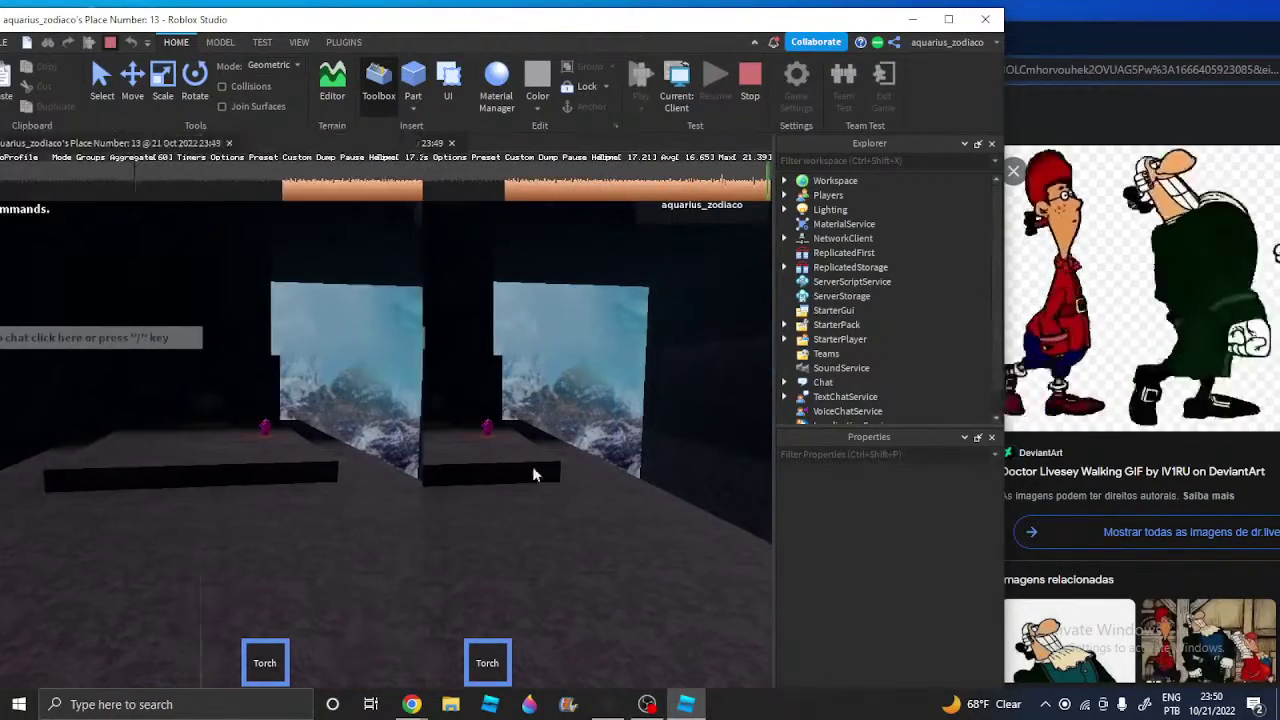
key("shift+F5")
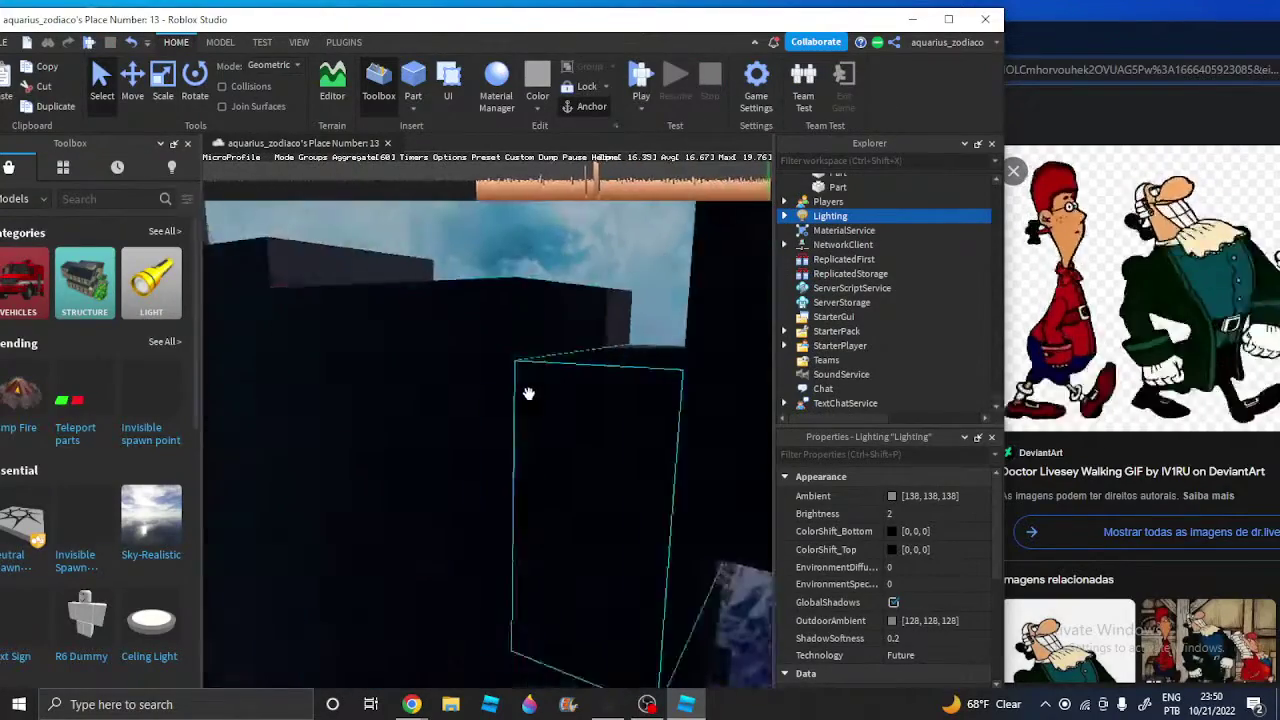
Set the move snap to 100 studs and move the tall slate wall part down over the opening beneath it
key("s")
left_click(528, 378)
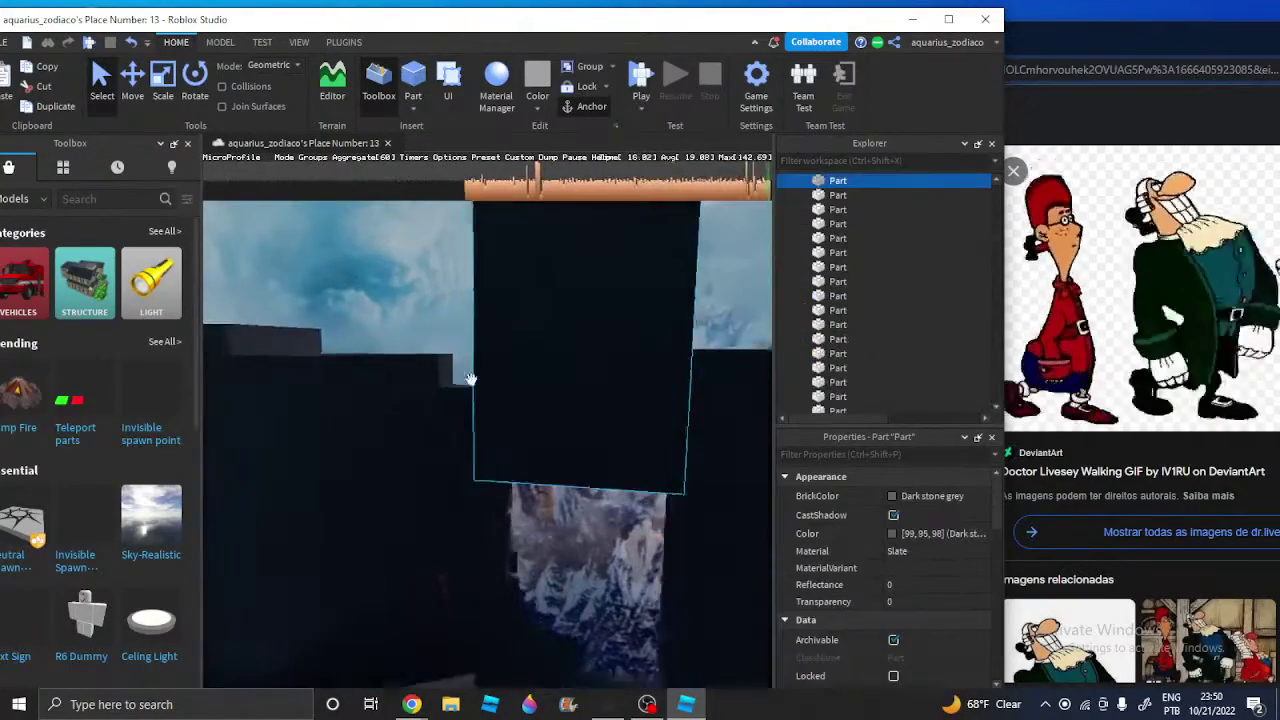
left_click(220, 42)
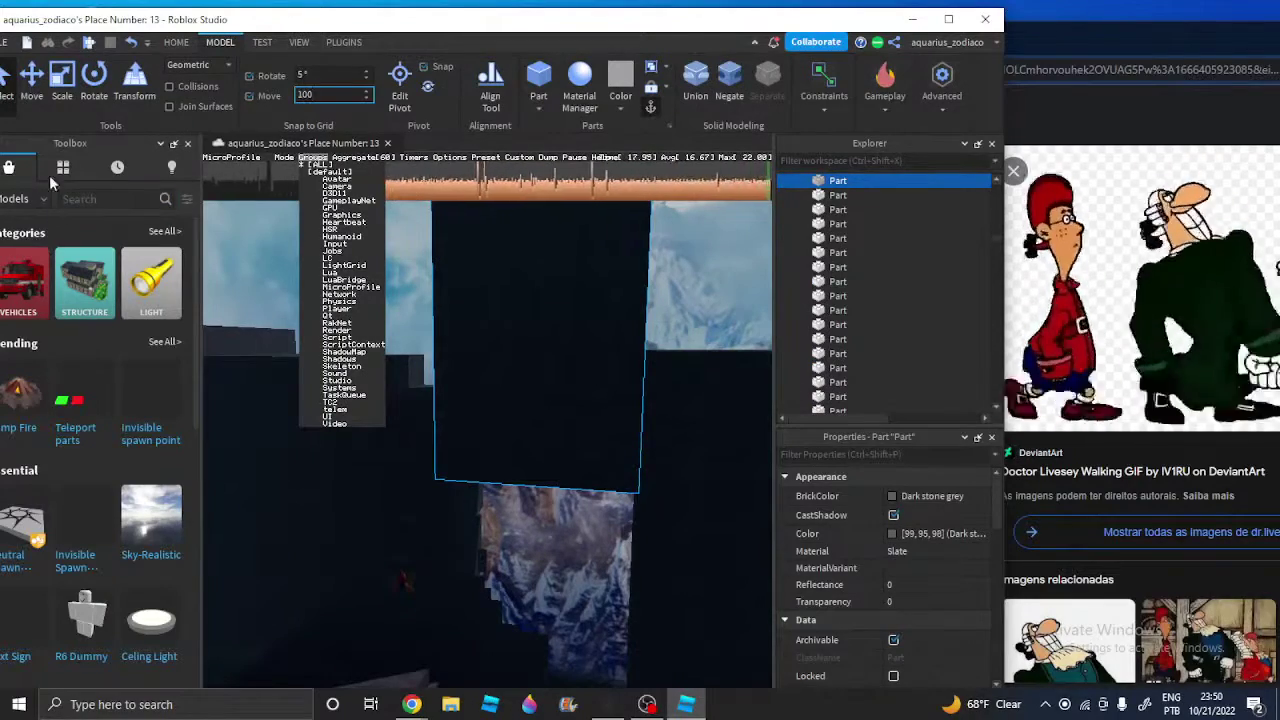
left_click(32, 85)
left_click_drag(540, 300, 527, 393)
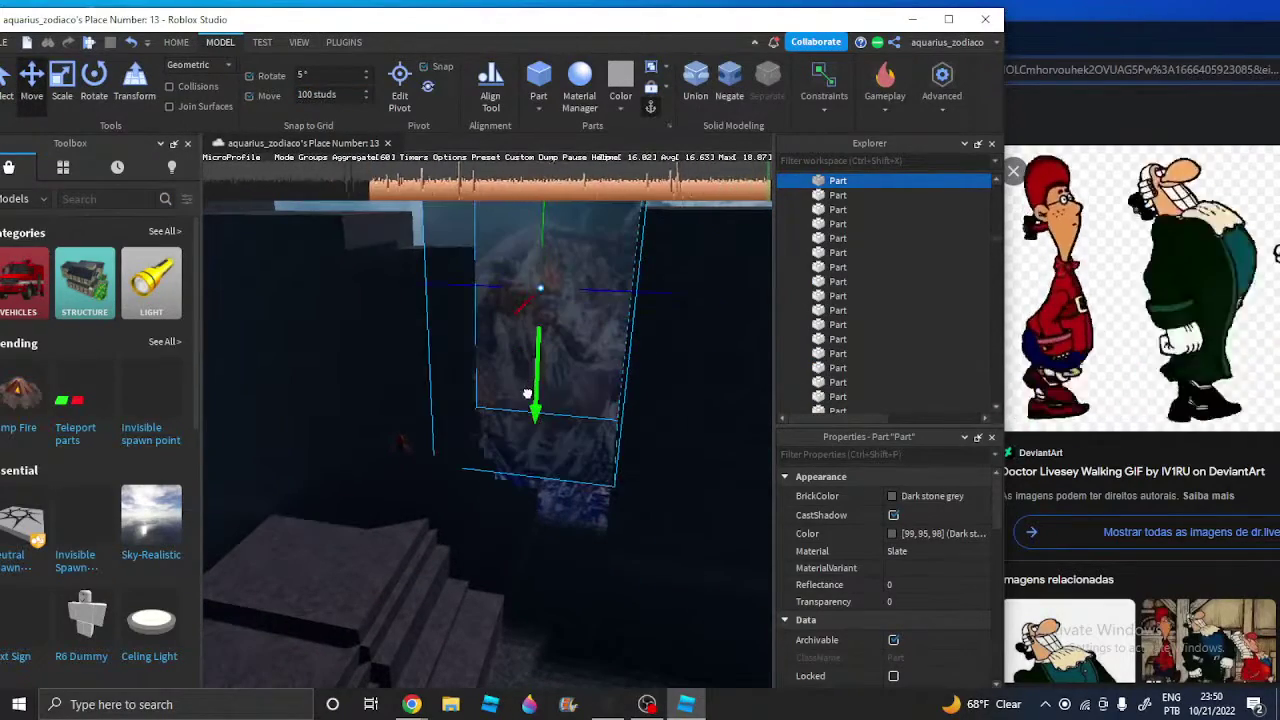
left_click_drag(511, 466, 508, 488)
right_click_drag(508, 488, 471, 371)
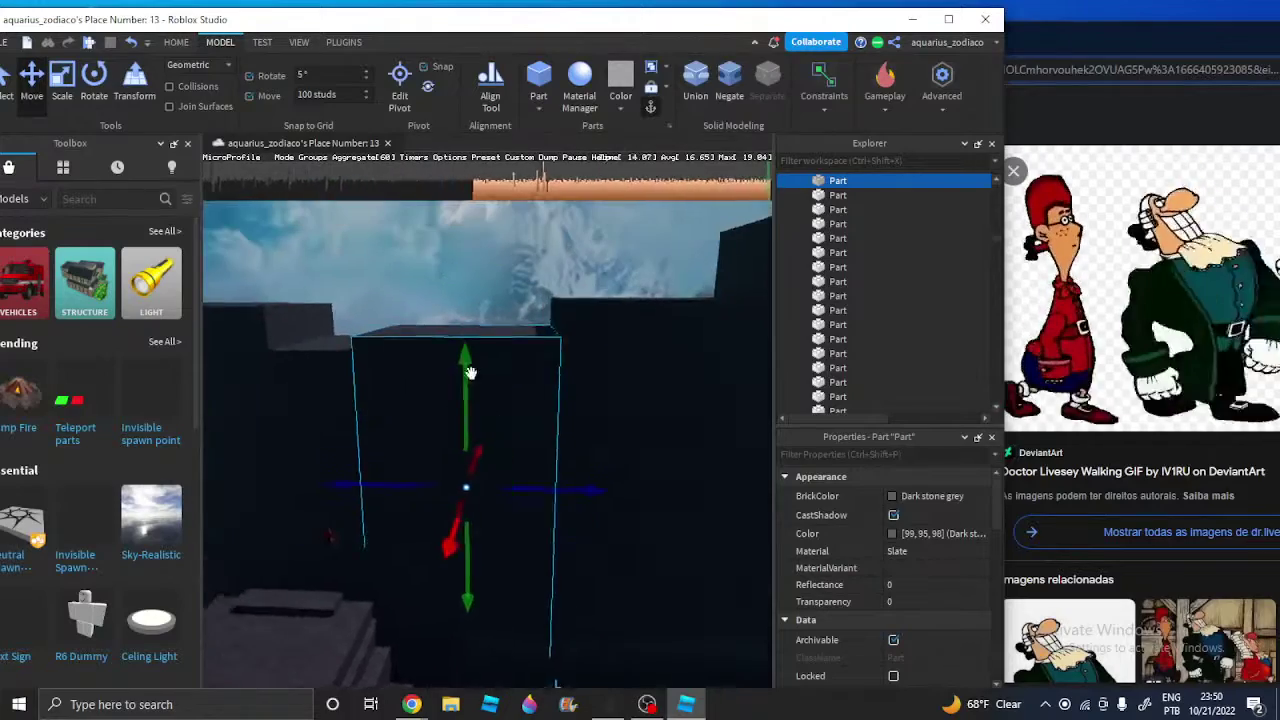
left_click(409, 274)
Examine the cave walls and stepped floor from several distances for remaining openings
key("w")
key("w")
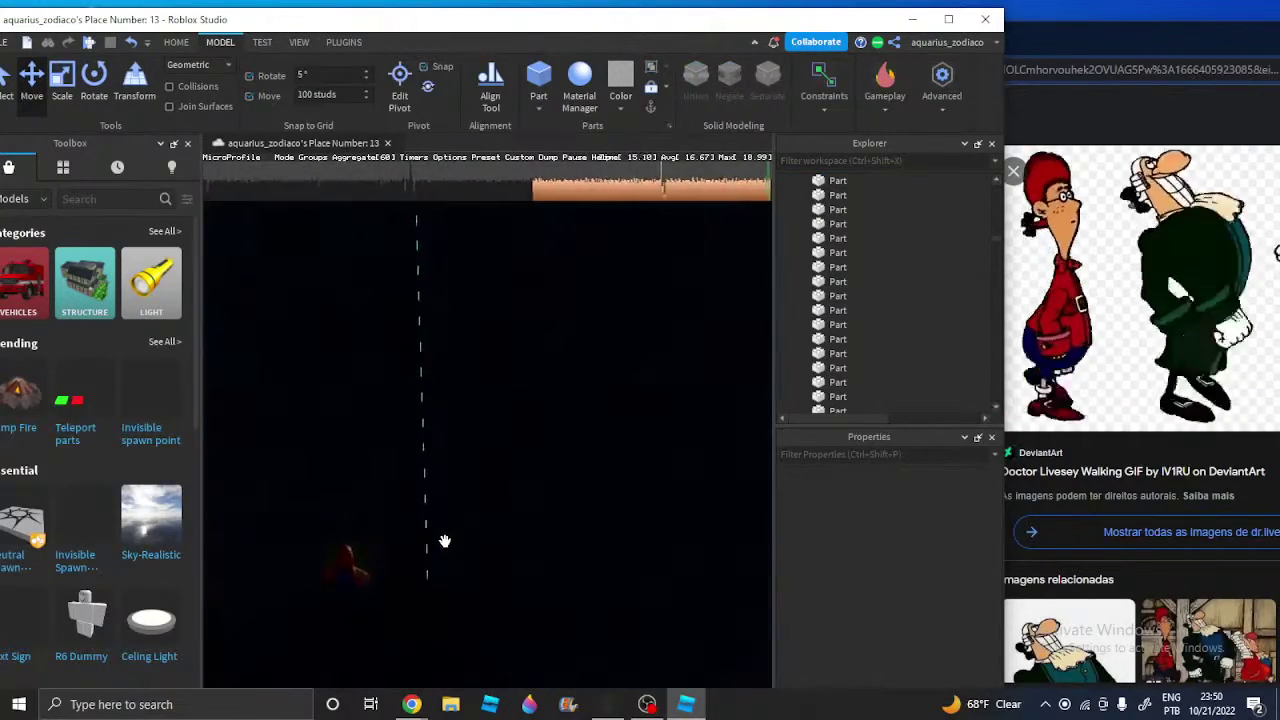
key("w")
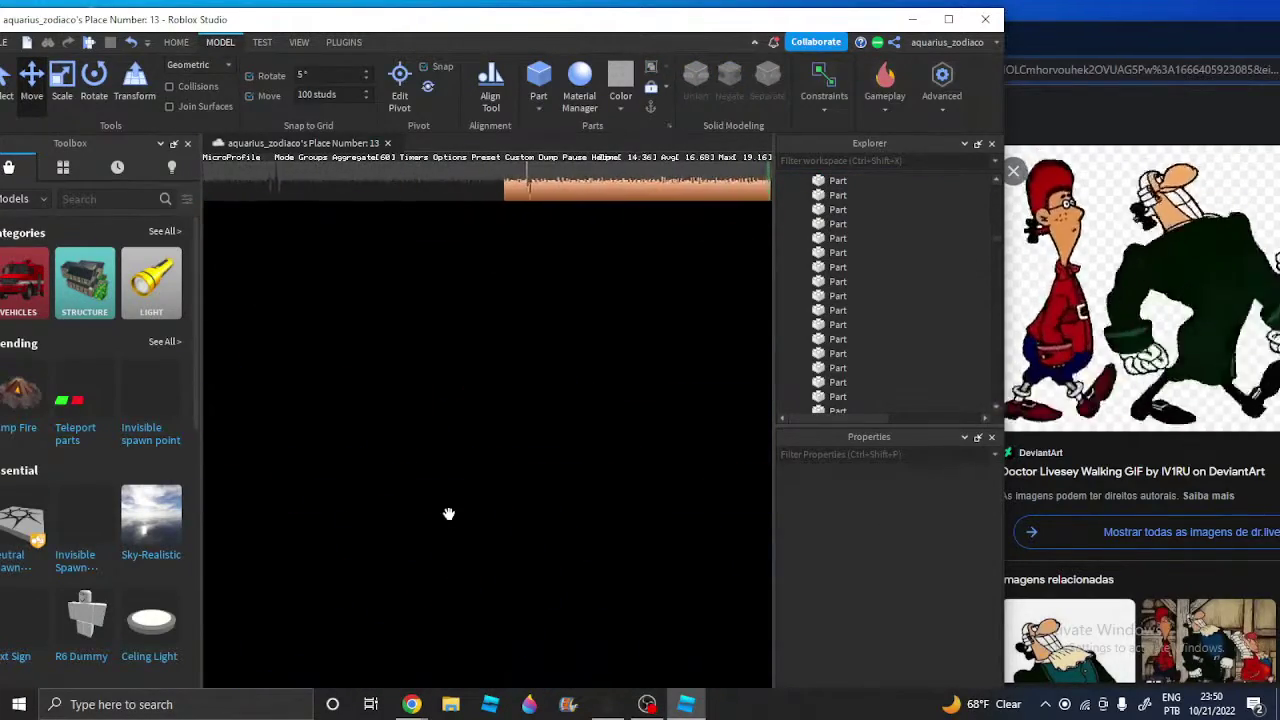
key("s")
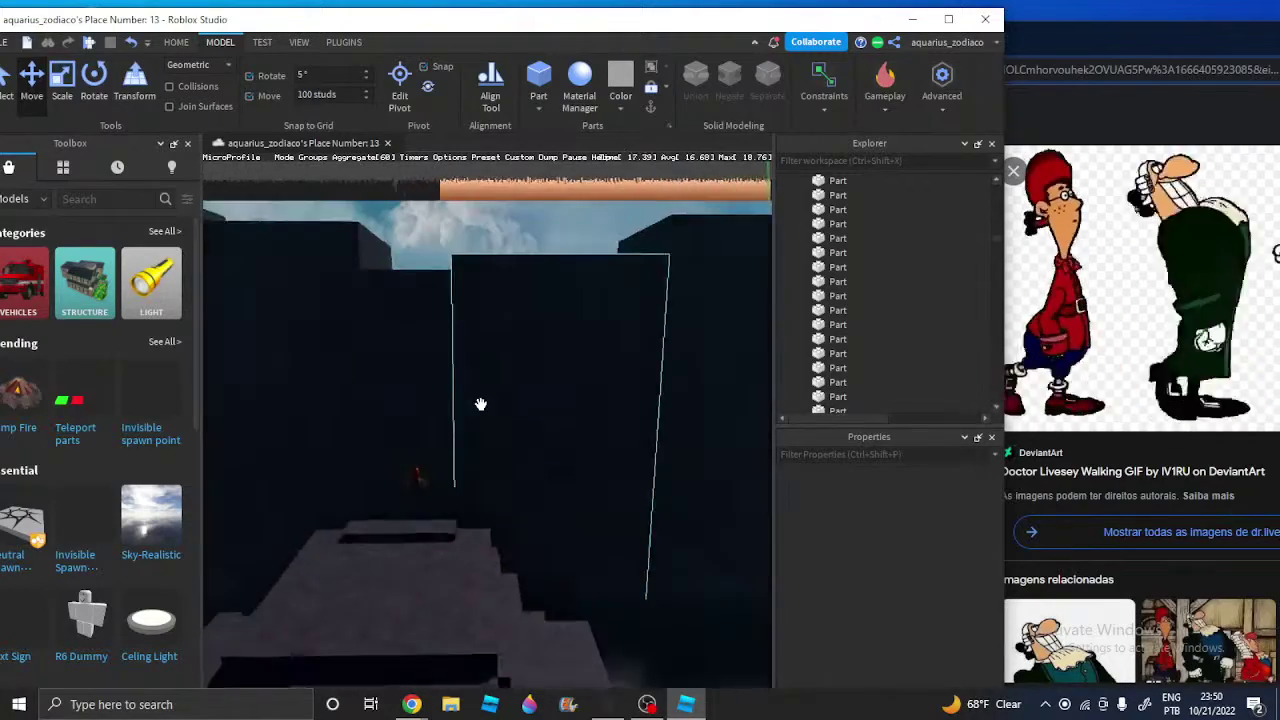
key("s")
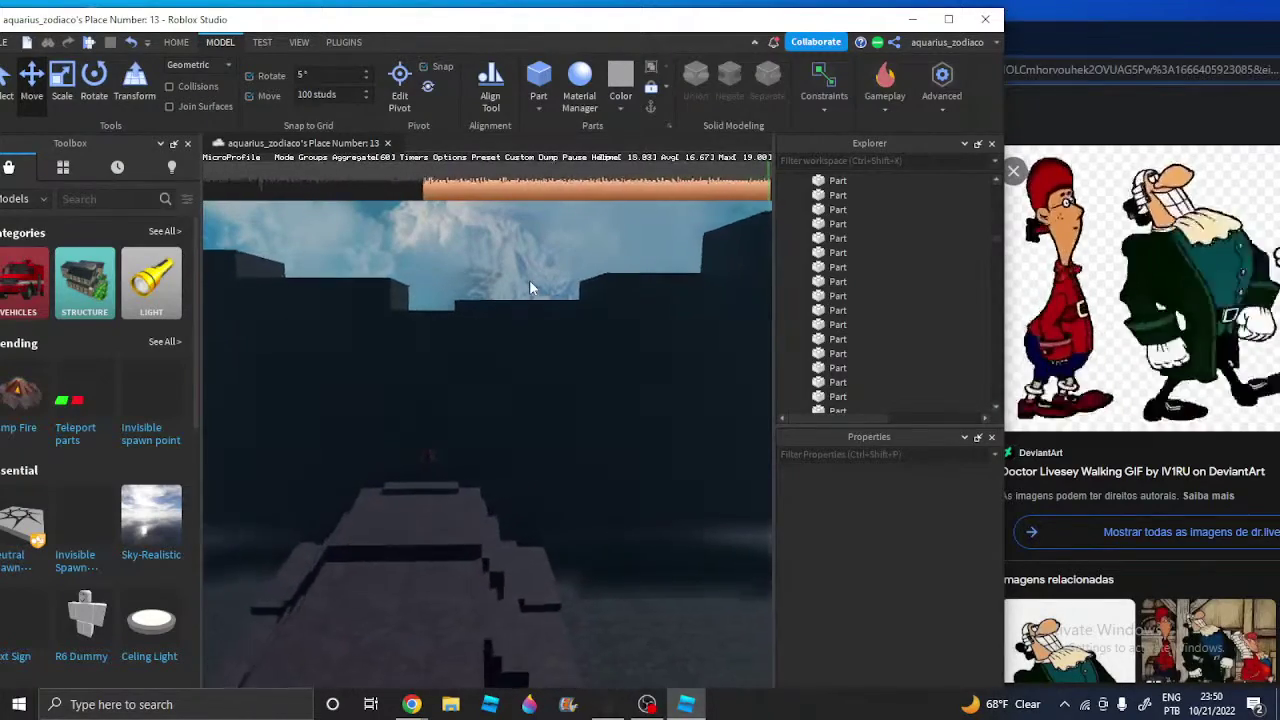
scroll(529, 279, "up", 5)
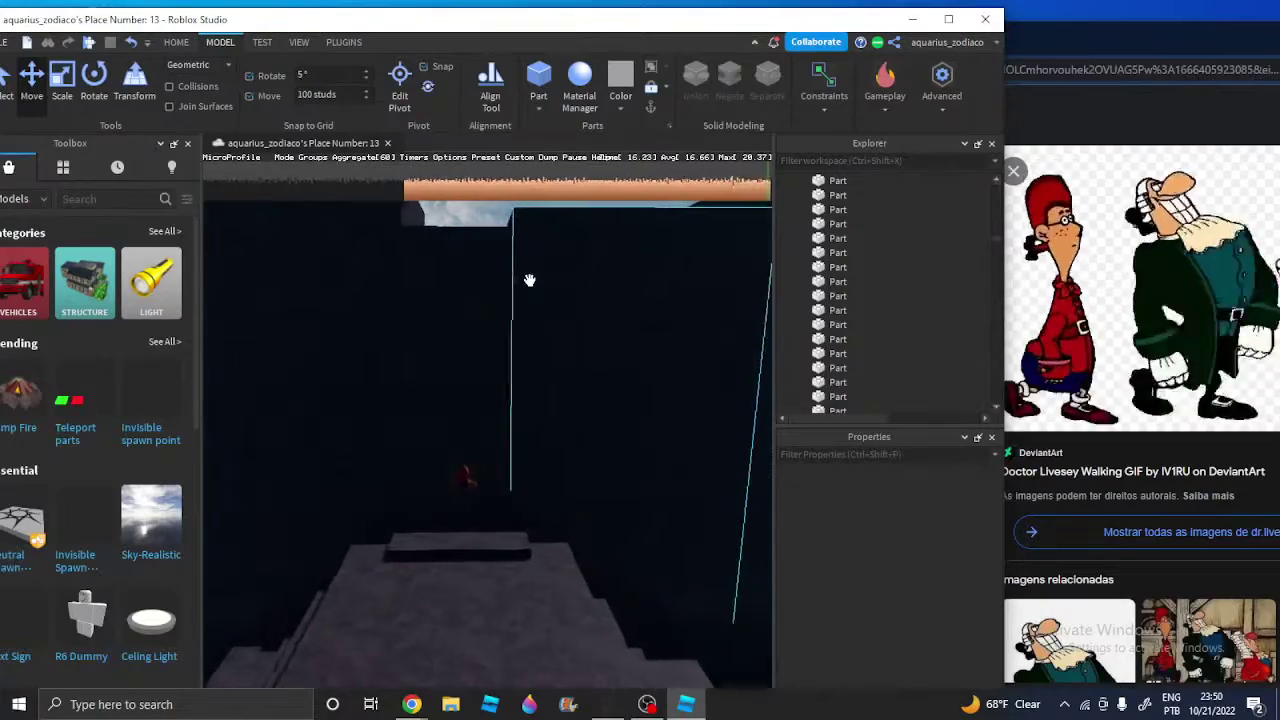
key("s")
right_click_drag(594, 327, 594, 327)
key("w")
key("w")
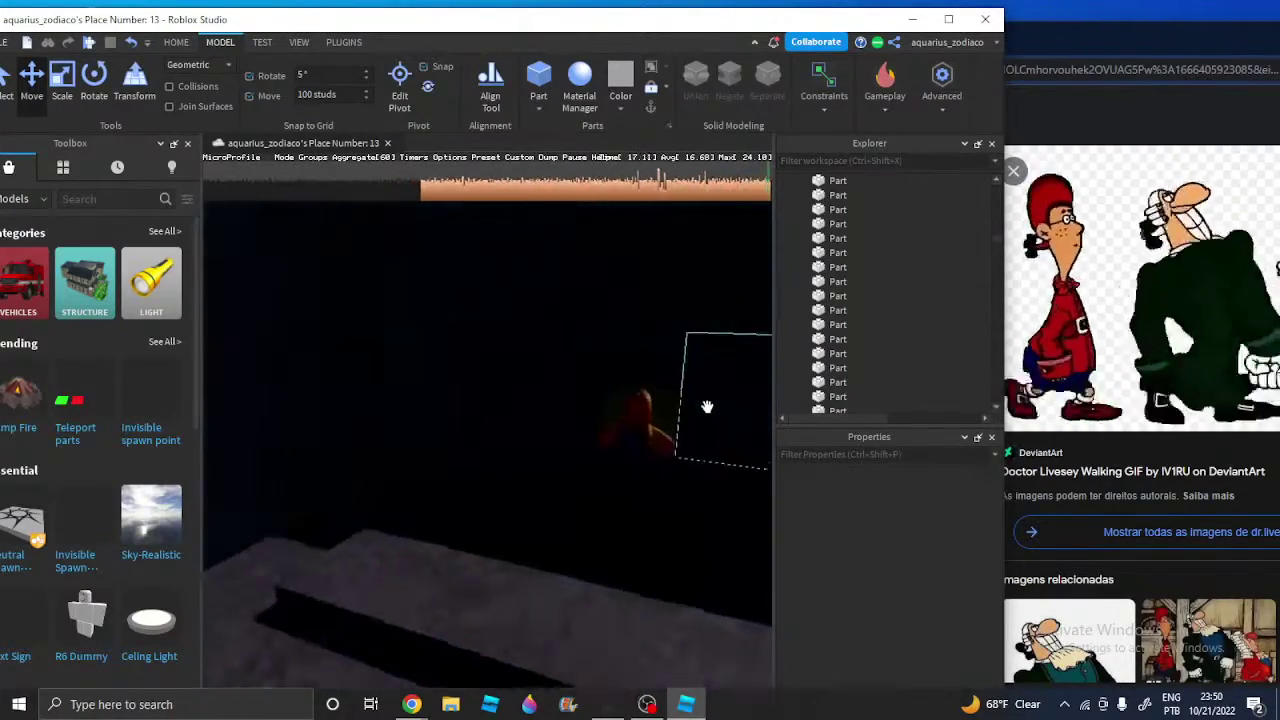
Delete the portrait decal displayed inside the dark cave
right_click_drag(707, 406, 634, 429)
left_click(636, 432)
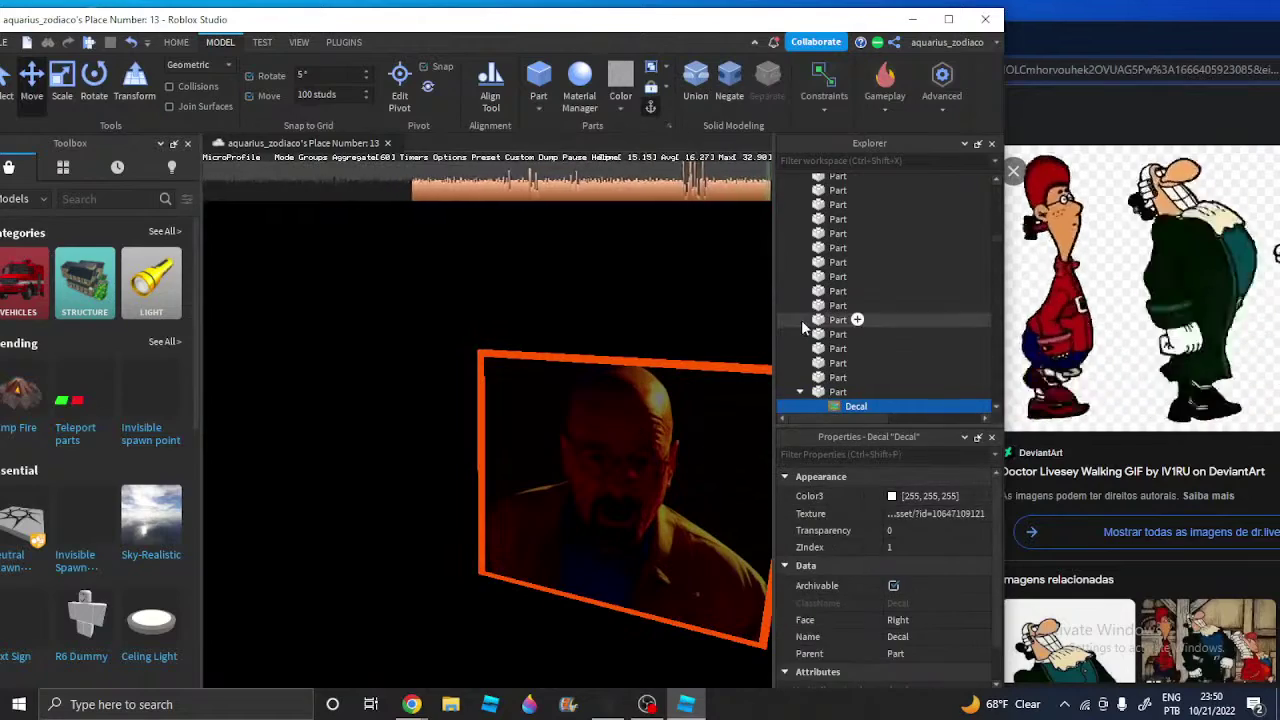
key("Delete")
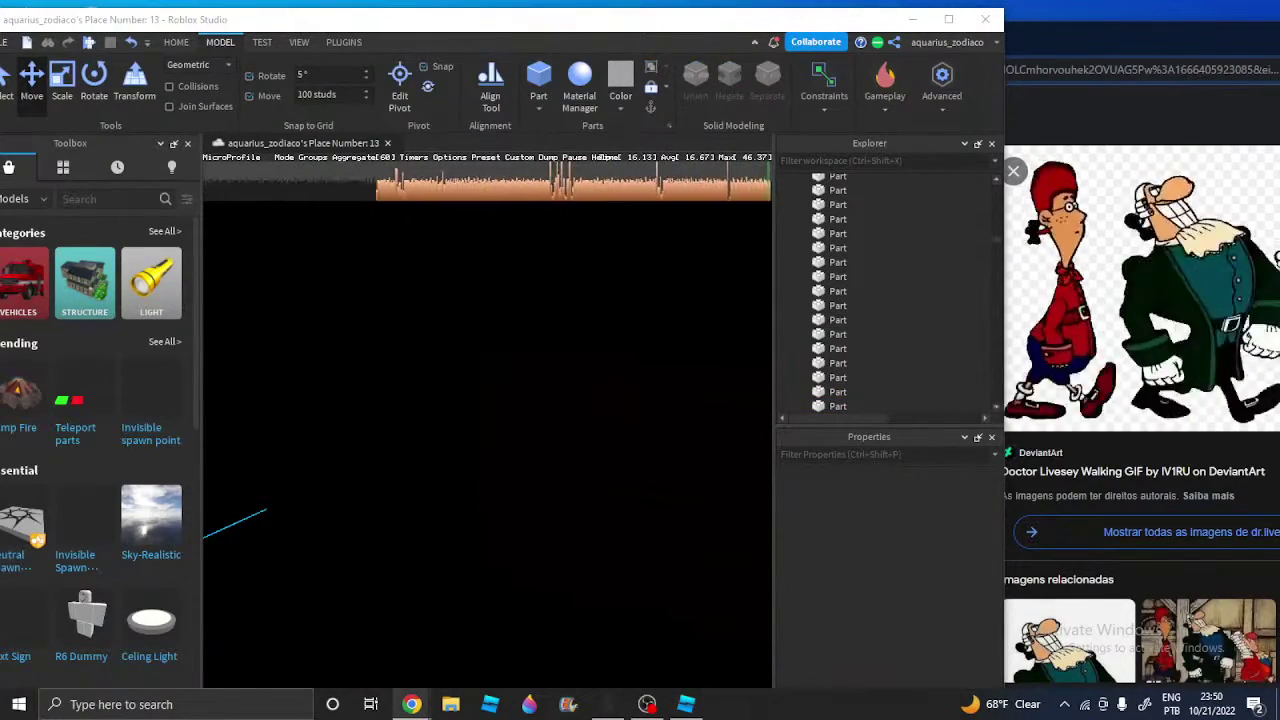
Check the YouTube Studio livestream dashboard in Chrome once more and go back to Roblox Studio
mouse_move(411, 704)
left_click(385, 660)
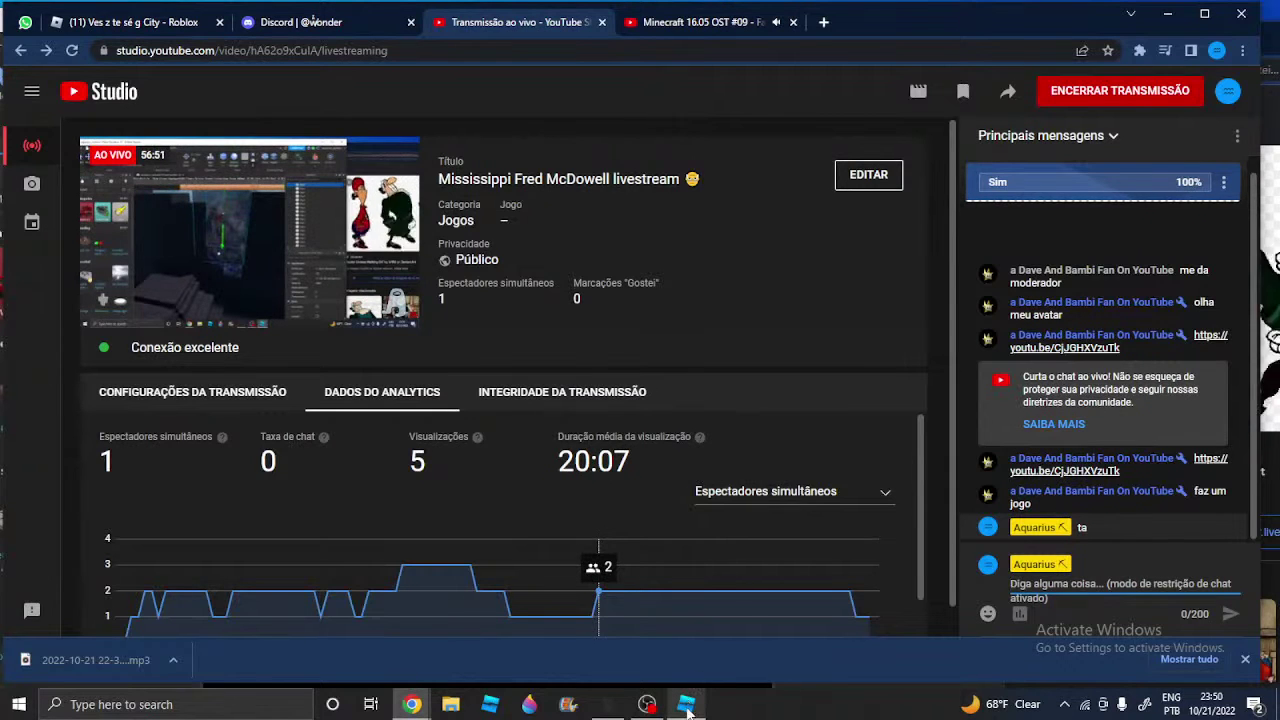
mouse_move(688, 712)
left_click(686, 635)
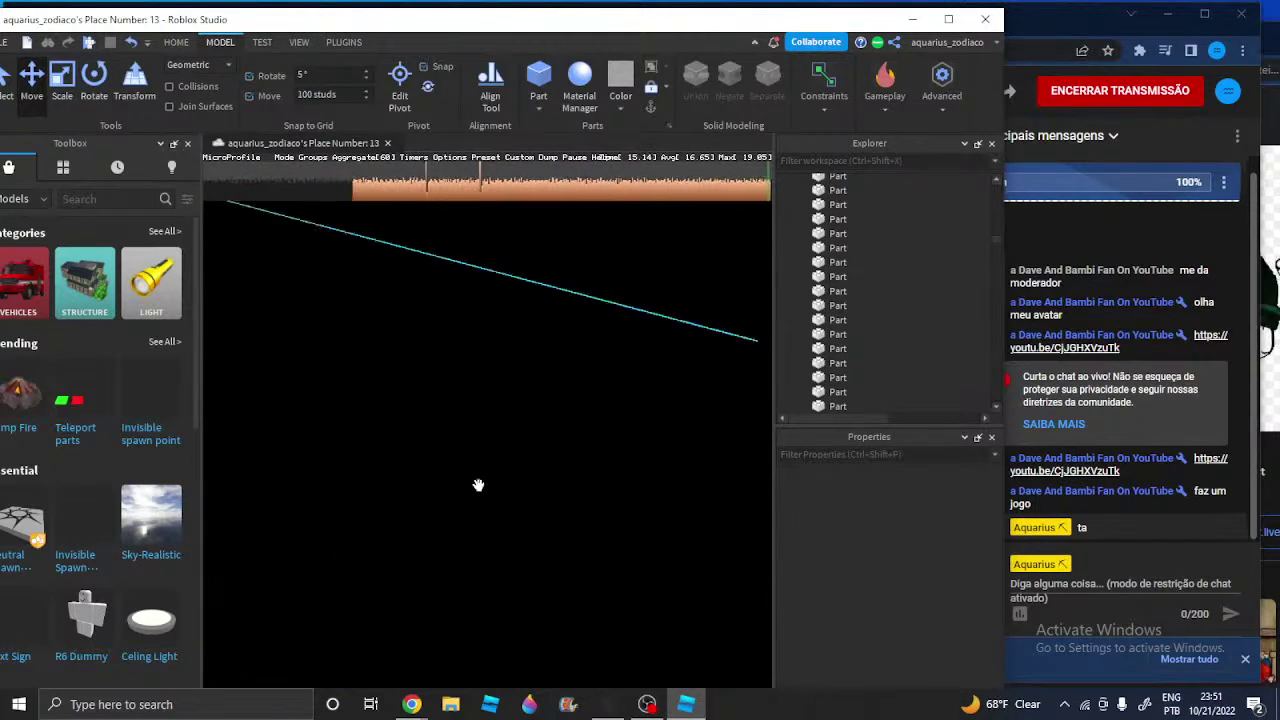
Switch to Chrome, browse the preview images on the Ves z te sé g City game page and open its creator's profile
key("w")
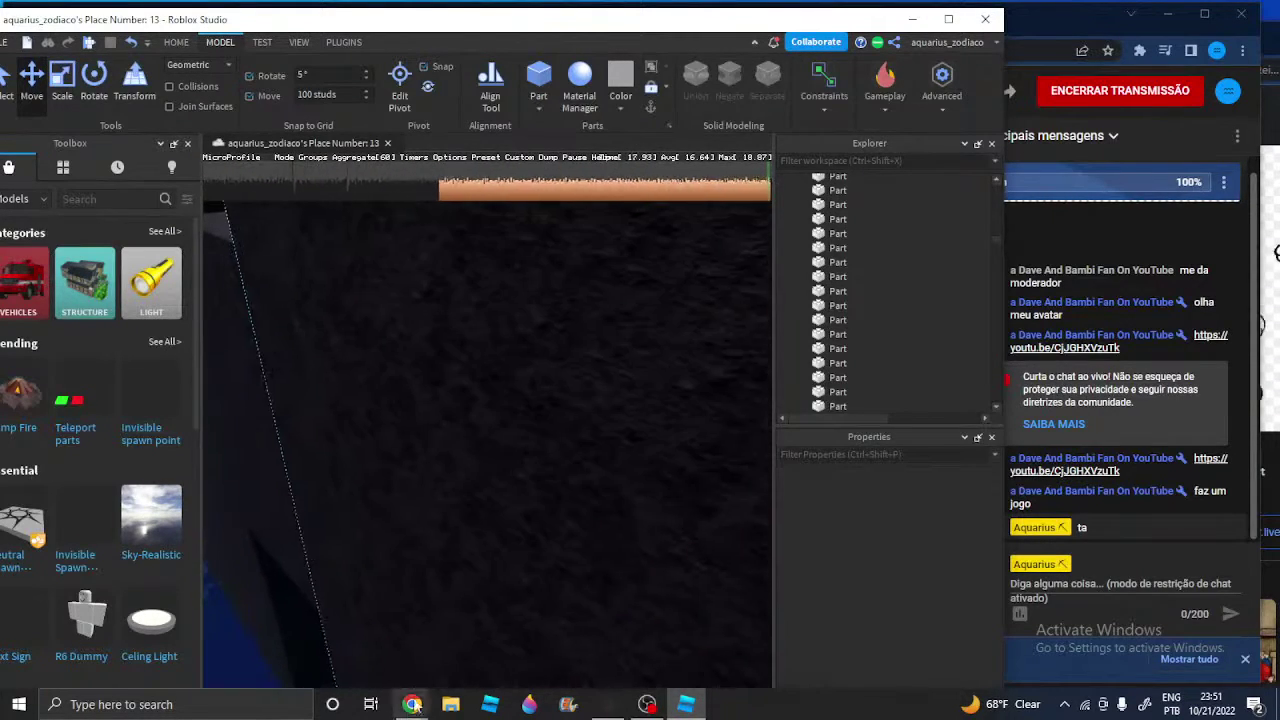
mouse_move(411, 704)
left_click(320, 630)
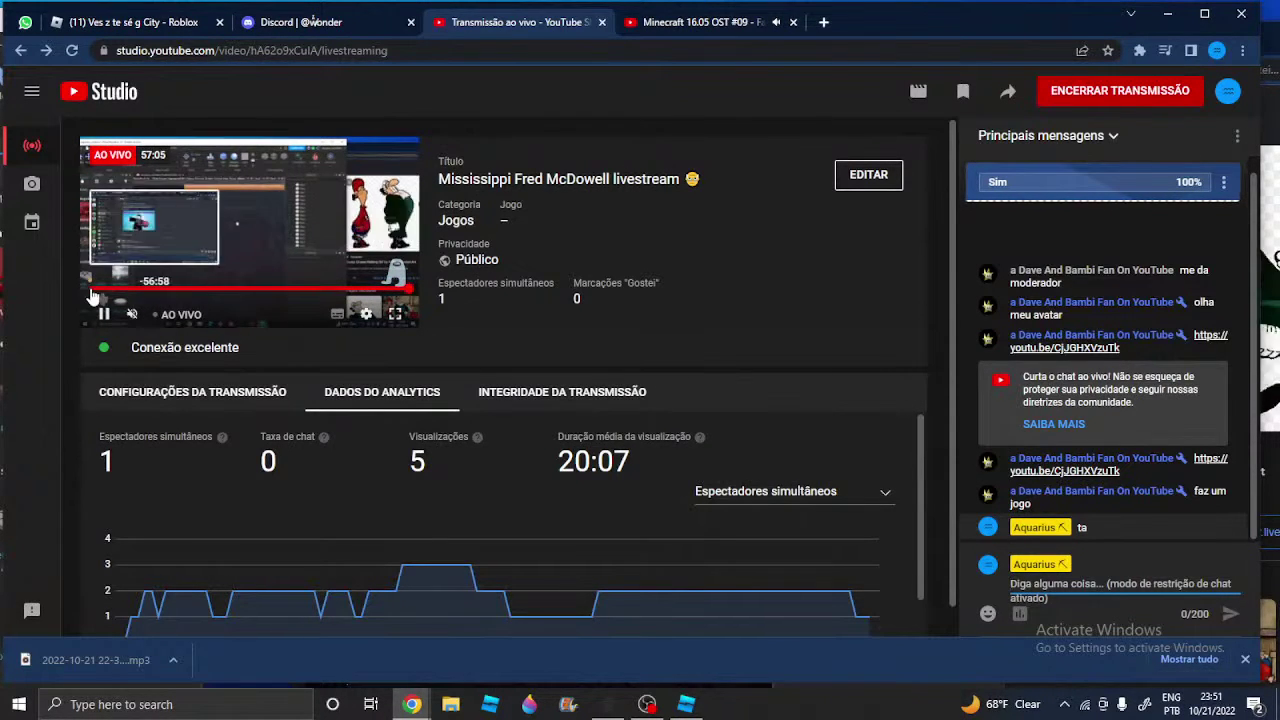
left_click(107, 24)
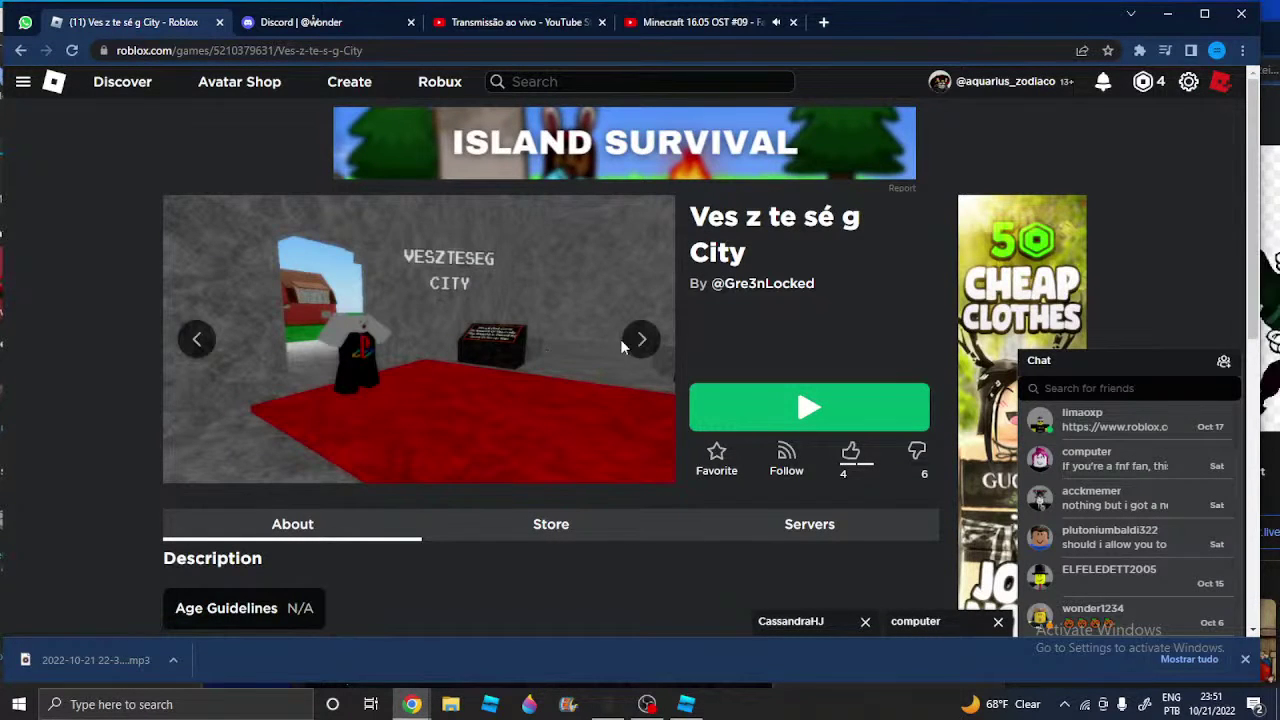
left_click(640, 340)
left_click(643, 342)
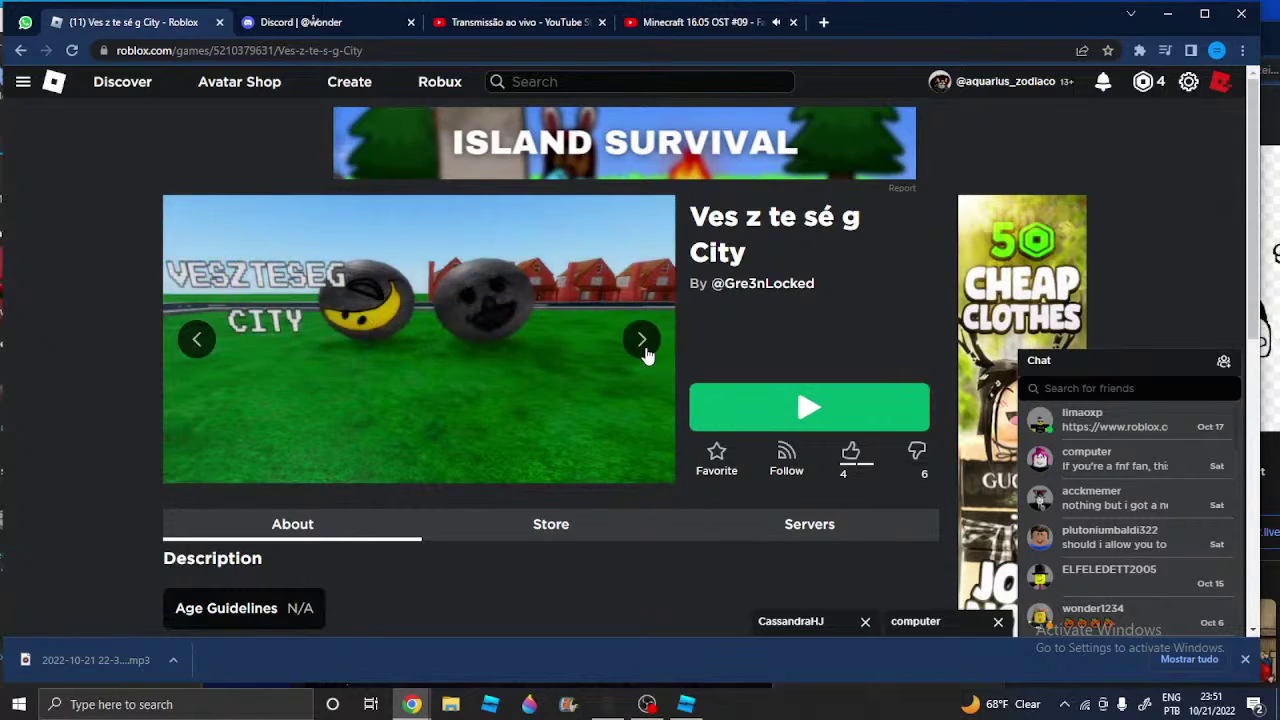
left_click(643, 342)
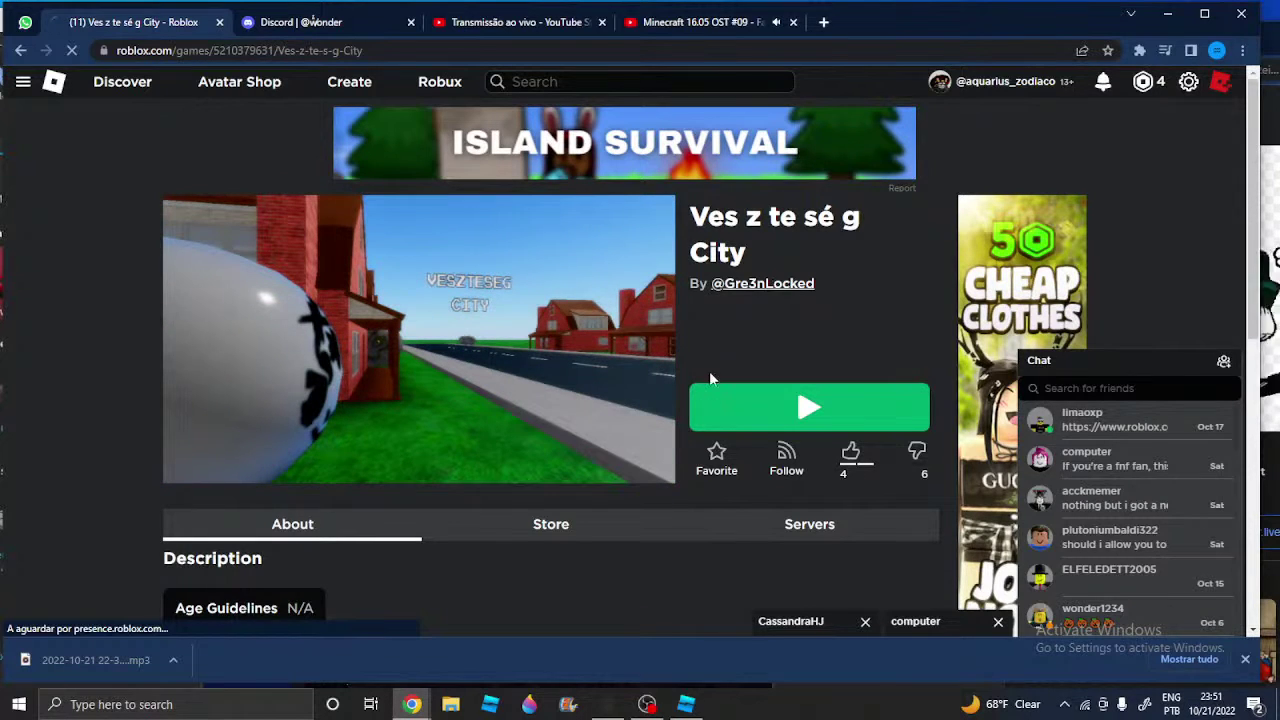
Return to Roblox Studio and inspect the cave around the red truss arches and the stepped floor
left_click(686, 704)
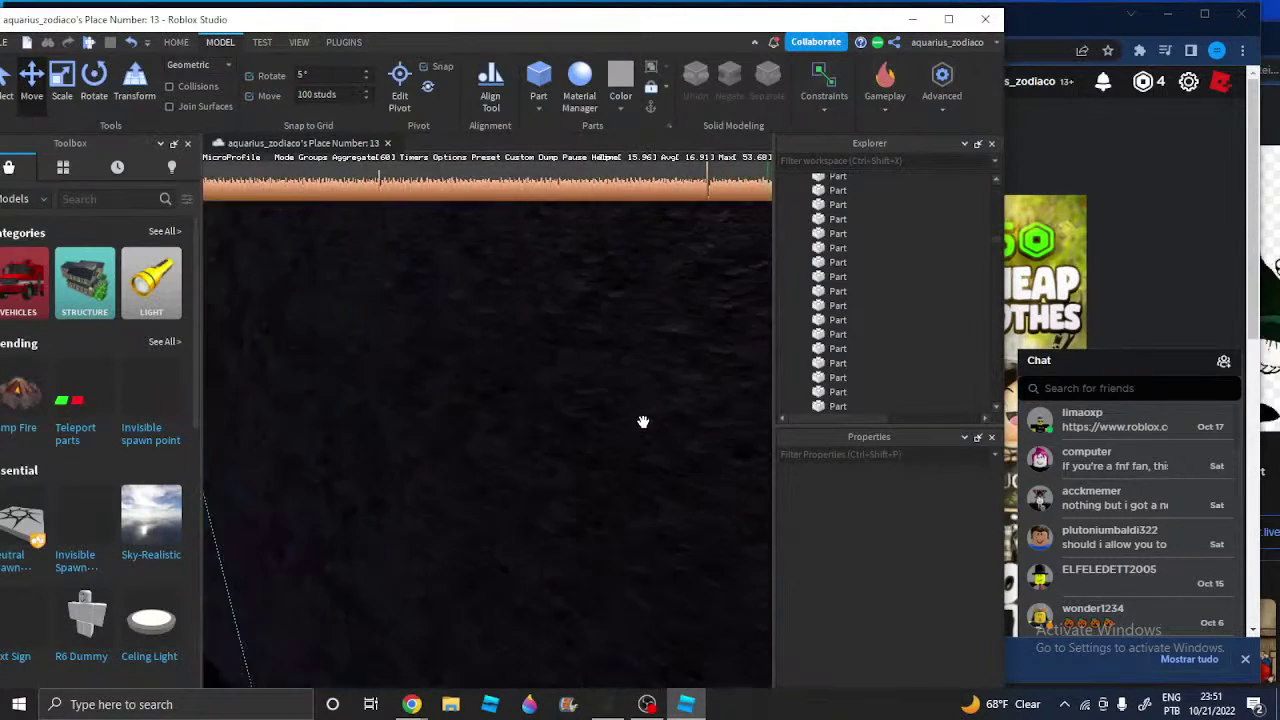
scroll(531, 457, "up", 10)
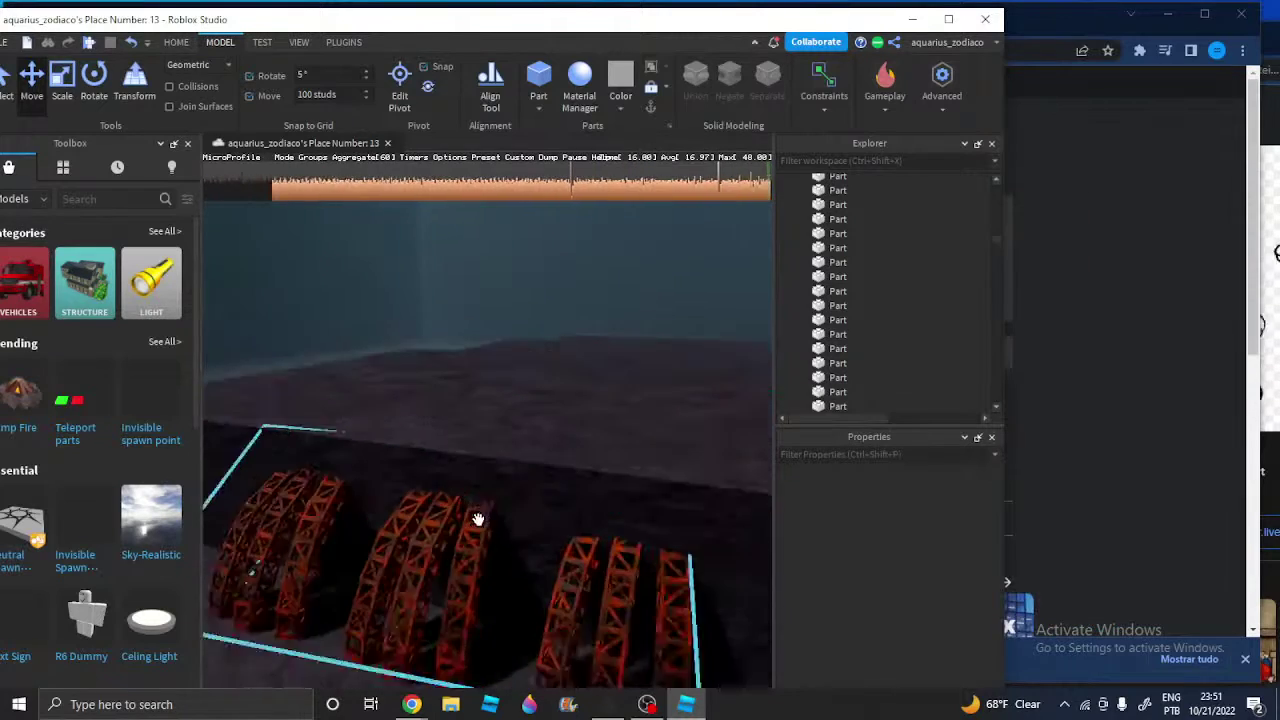
right_click_drag(480, 518, 484, 503)
key("w")
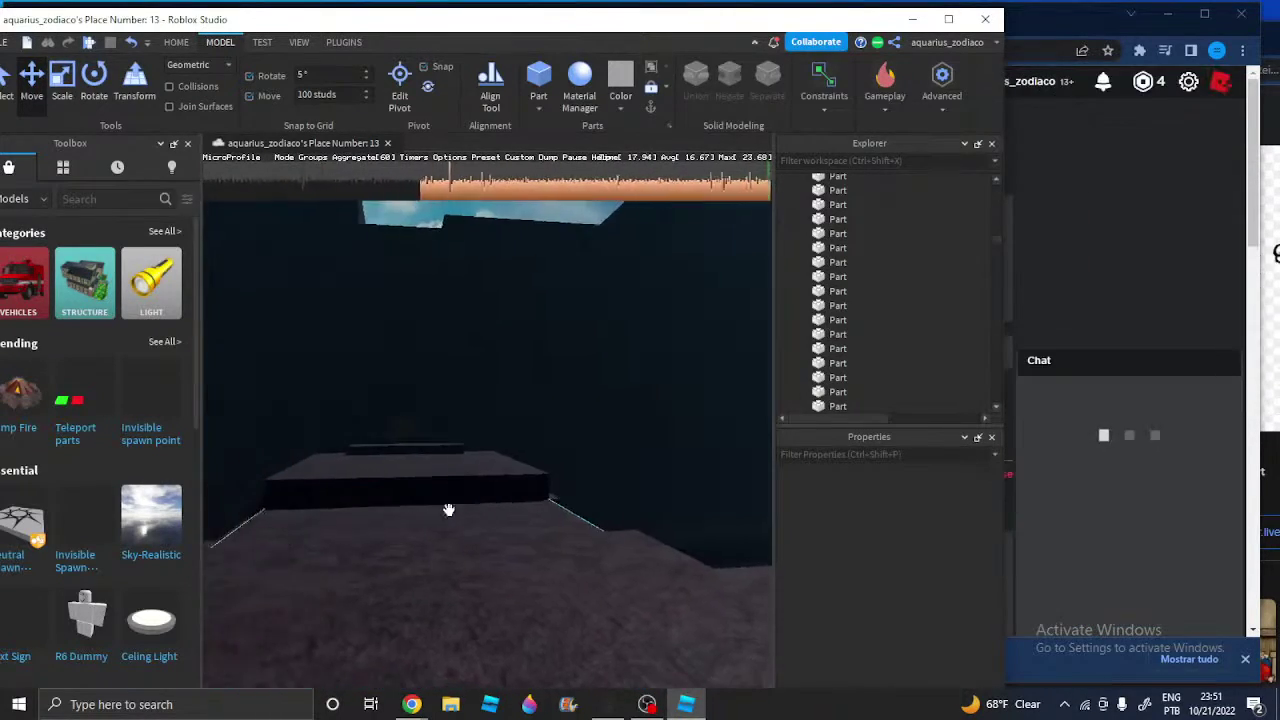
Switch back to Chrome and view the published models under Creations on the game creator's profile
mouse_move(411, 704)
left_click(328, 640)
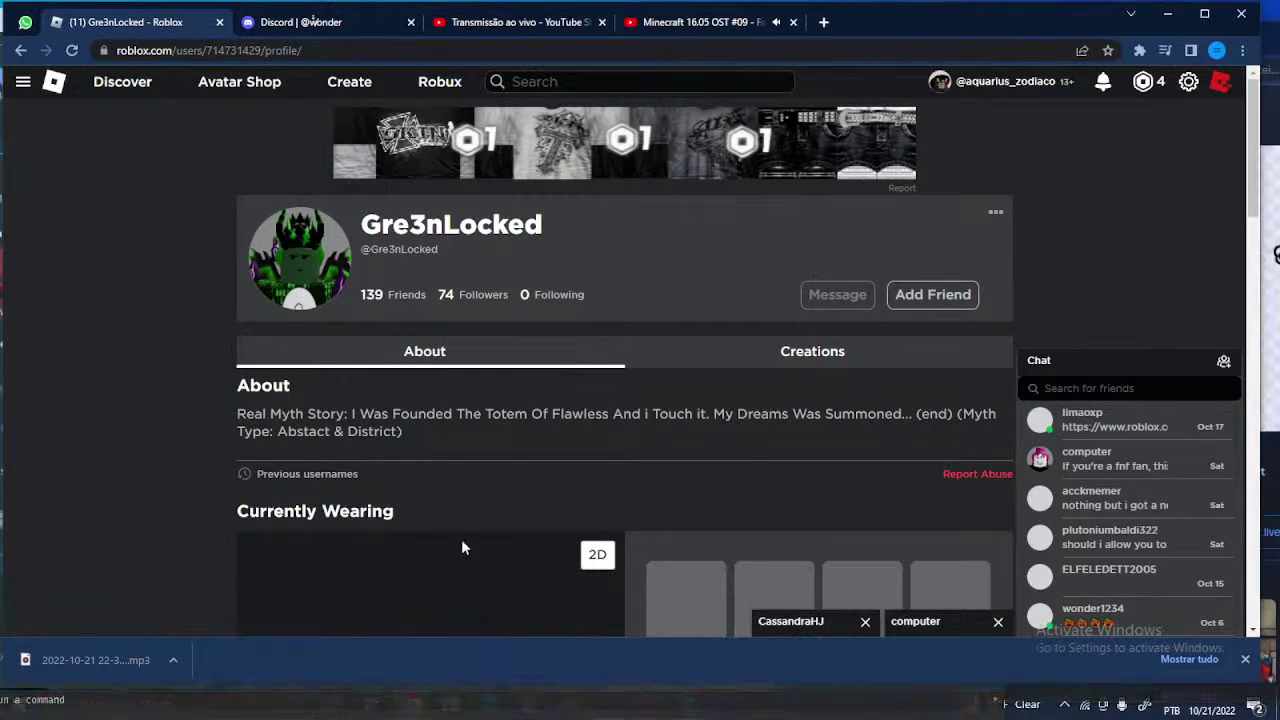
left_click(660, 360)
scroll(660, 363, "down", 4)
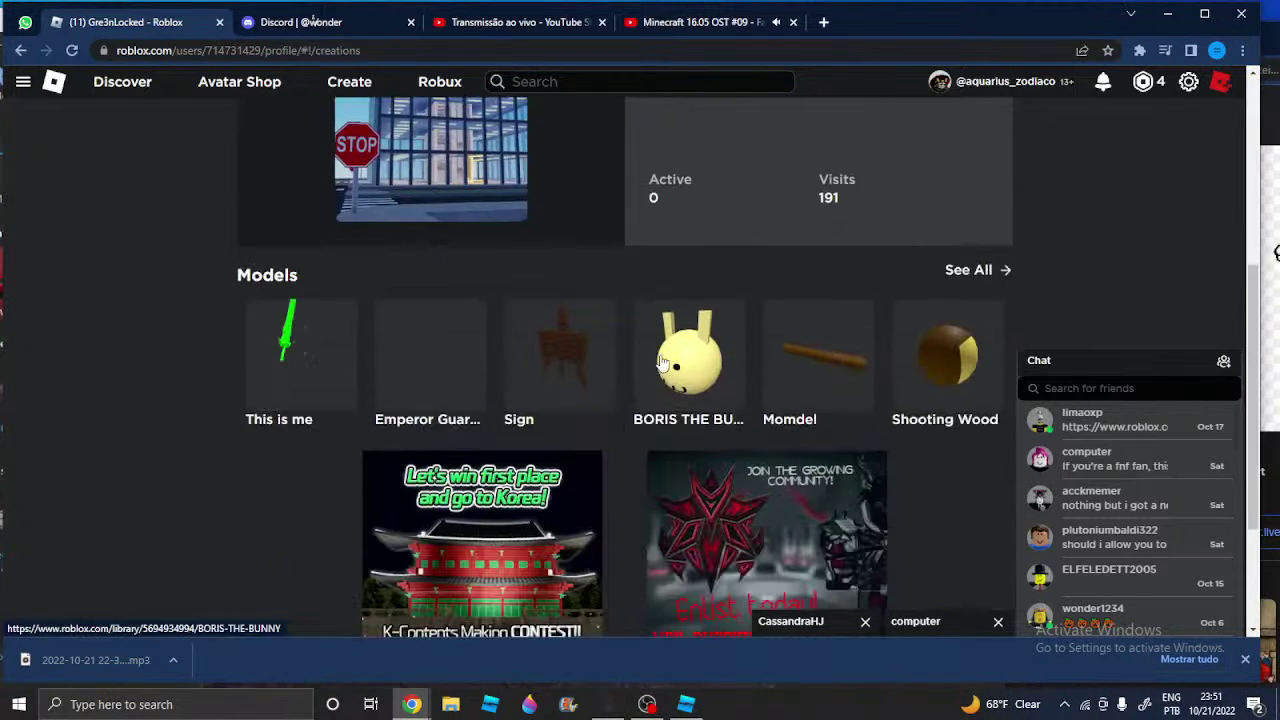
scroll(643, 362, "up", 1)
scroll(560, 290, "up", 2)
Browse the profile's About section down to its badges, view the "..???" badge page and return to the badges
left_click(459, 188)
scroll(452, 255, "down", 10)
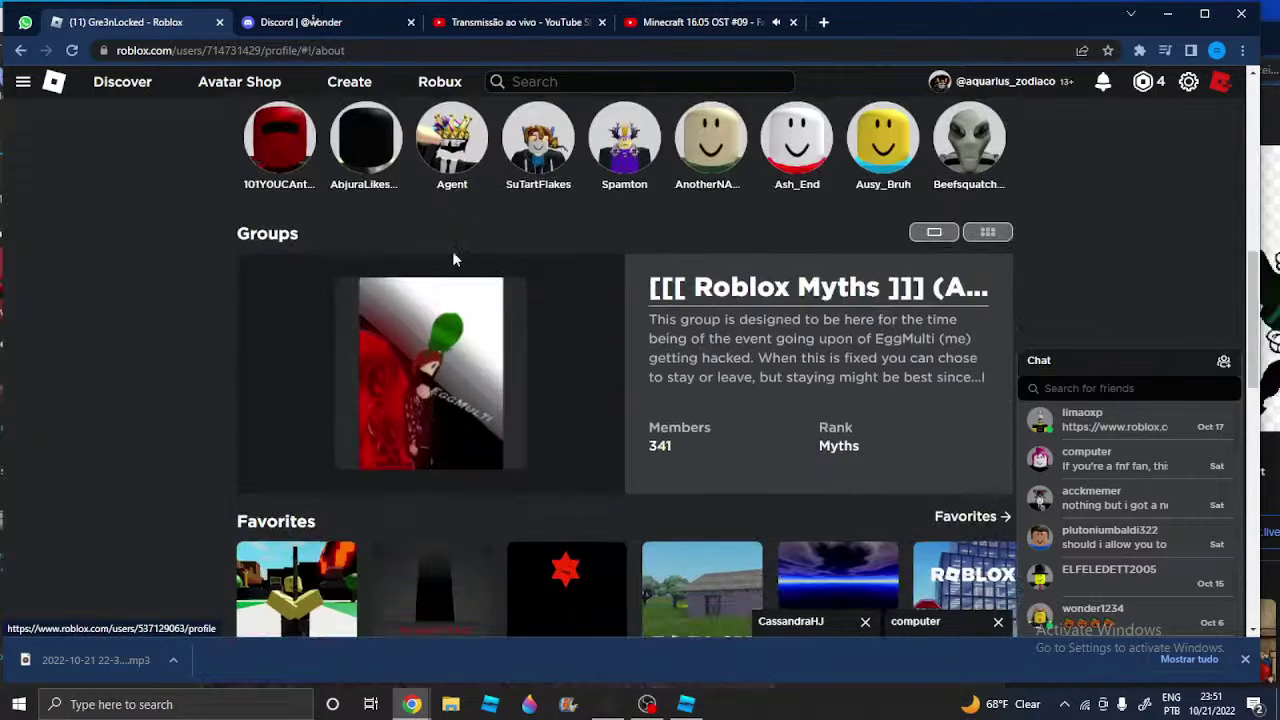
scroll(630, 520, "down", 4)
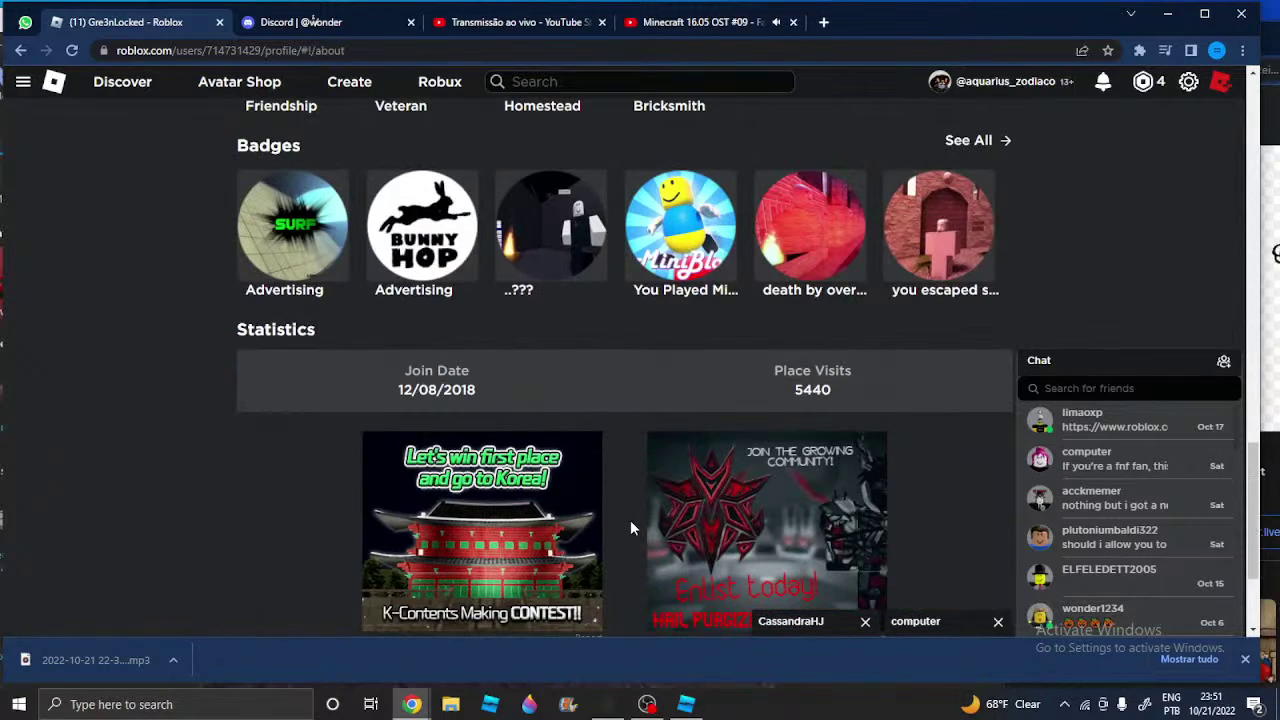
left_click(548, 240)
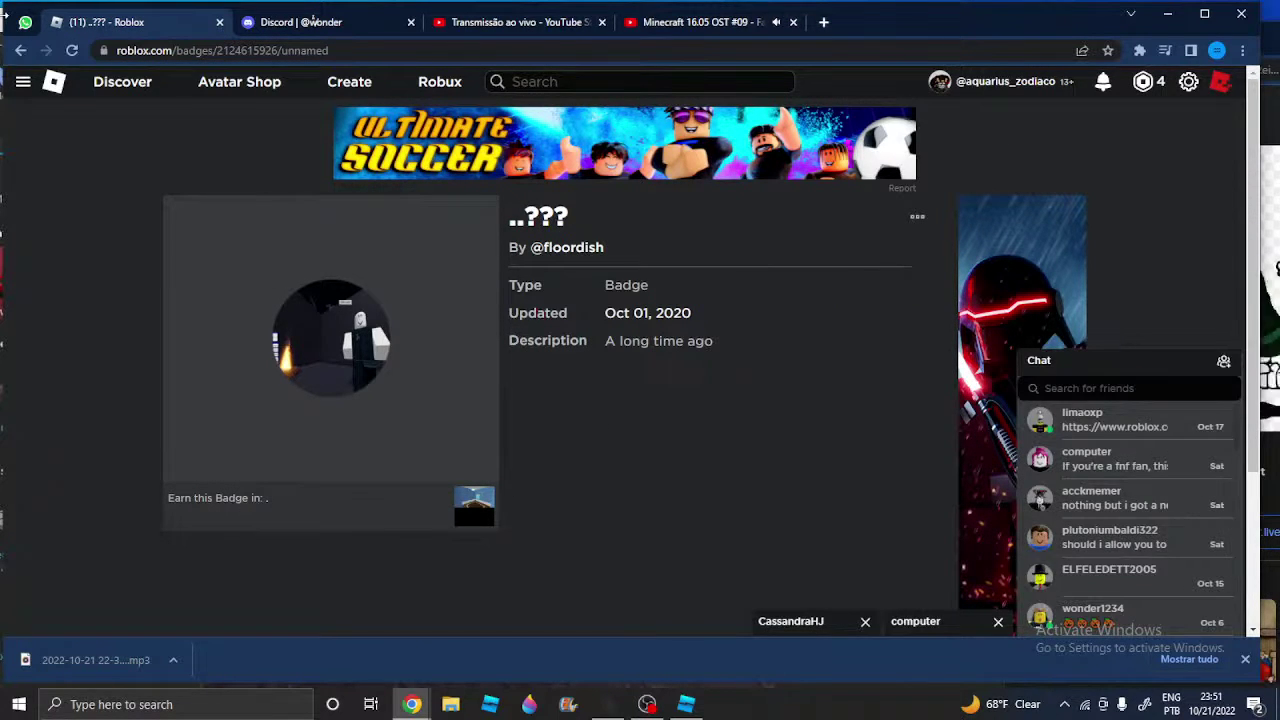
left_click(21, 50)
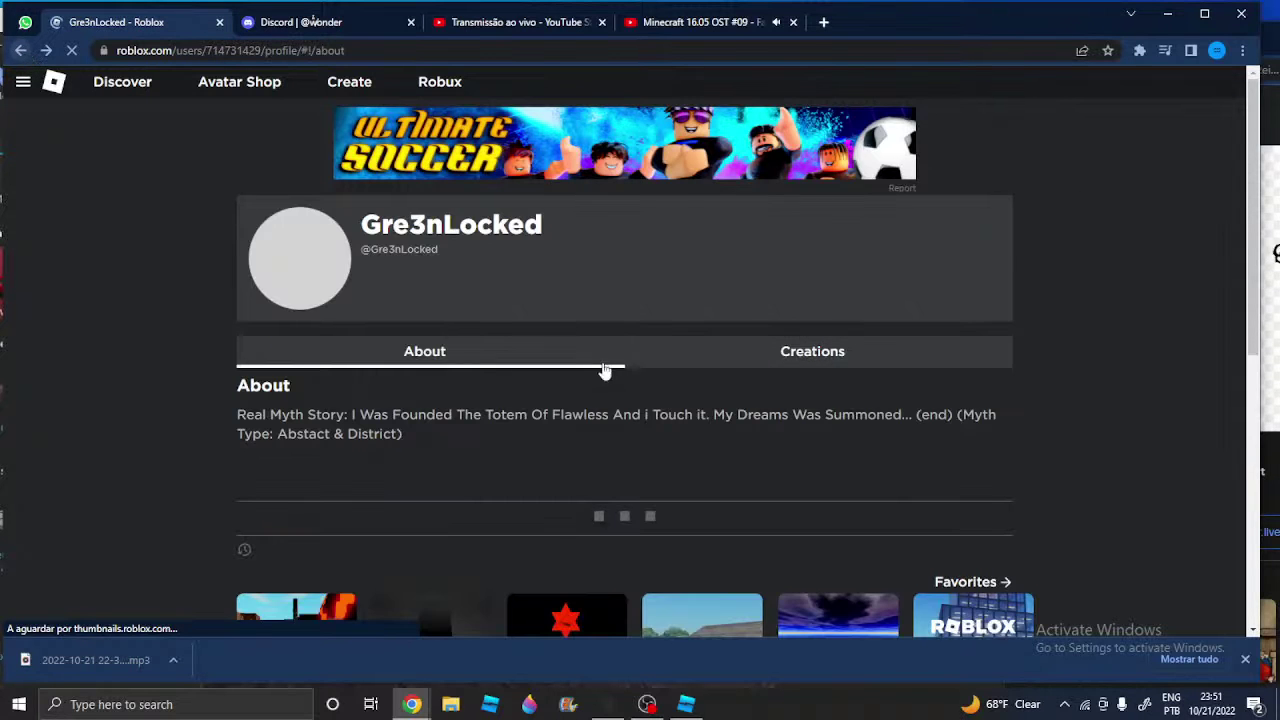
scroll(600, 360, "down", 5)
scroll(600, 355, "down", 3)
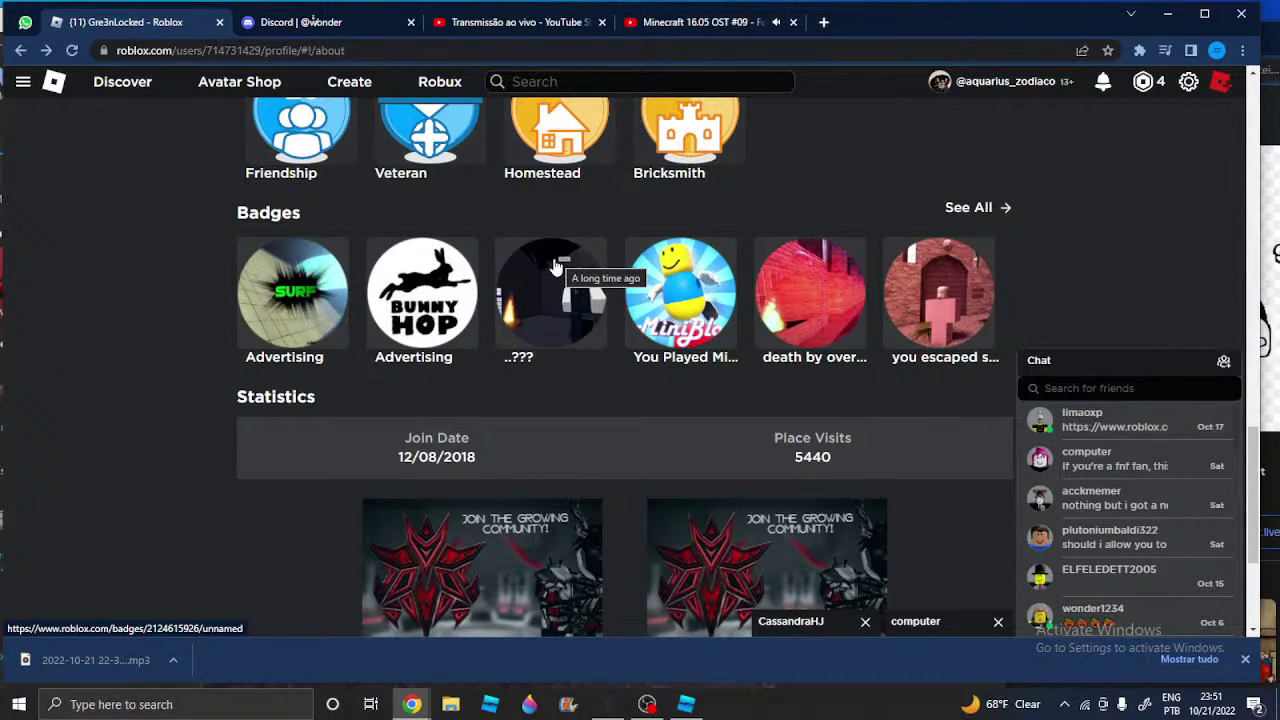
Show the profile's groups as a grid and open the {逗留} group
scroll(758, 338, "up", 10)
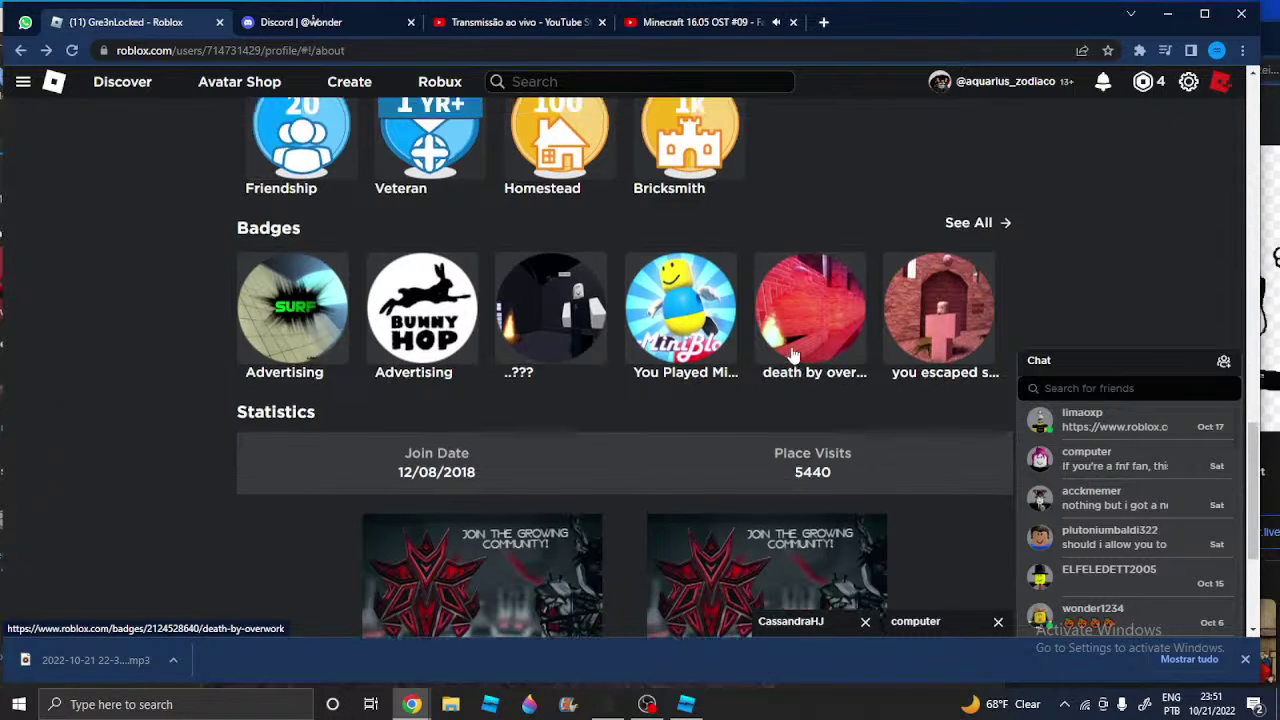
scroll(761, 326, "down", 2)
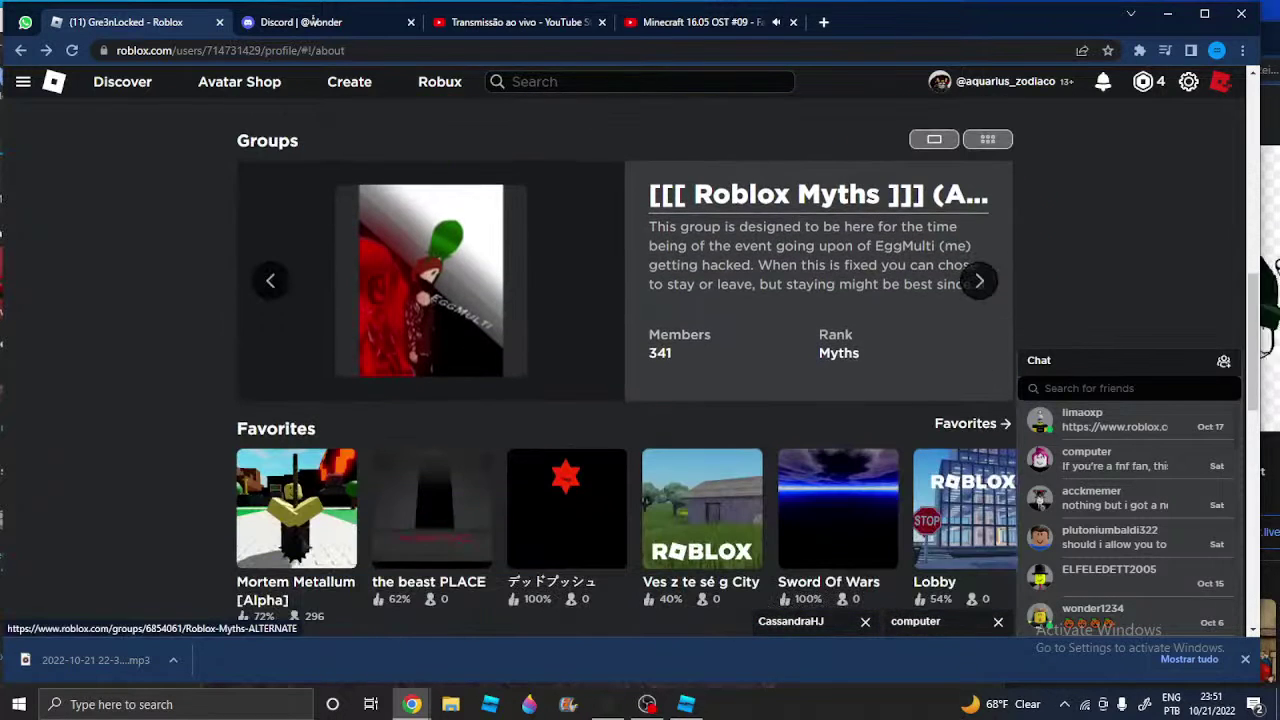
left_click(987, 140)
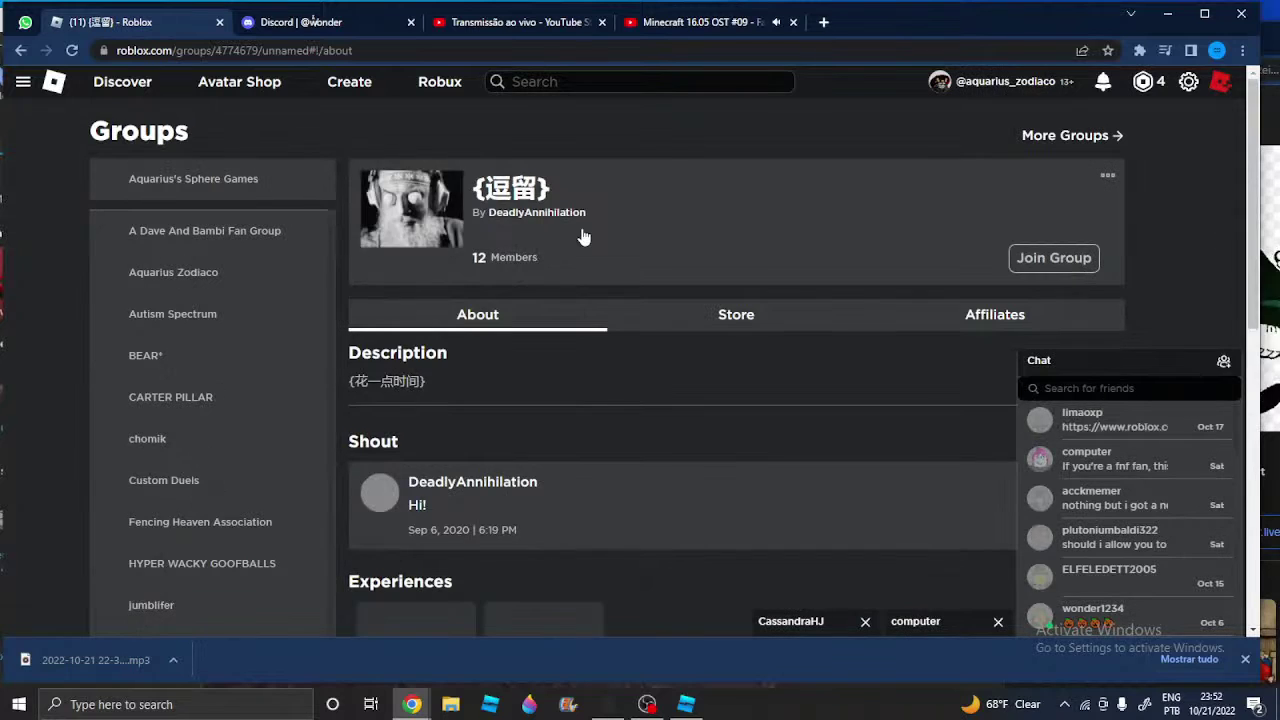
View the {逗留} group's members by role: {管理}, both pages of {傻子}, and holder
scroll(586, 234, "down", 5)
scroll(727, 251, "down", 3)
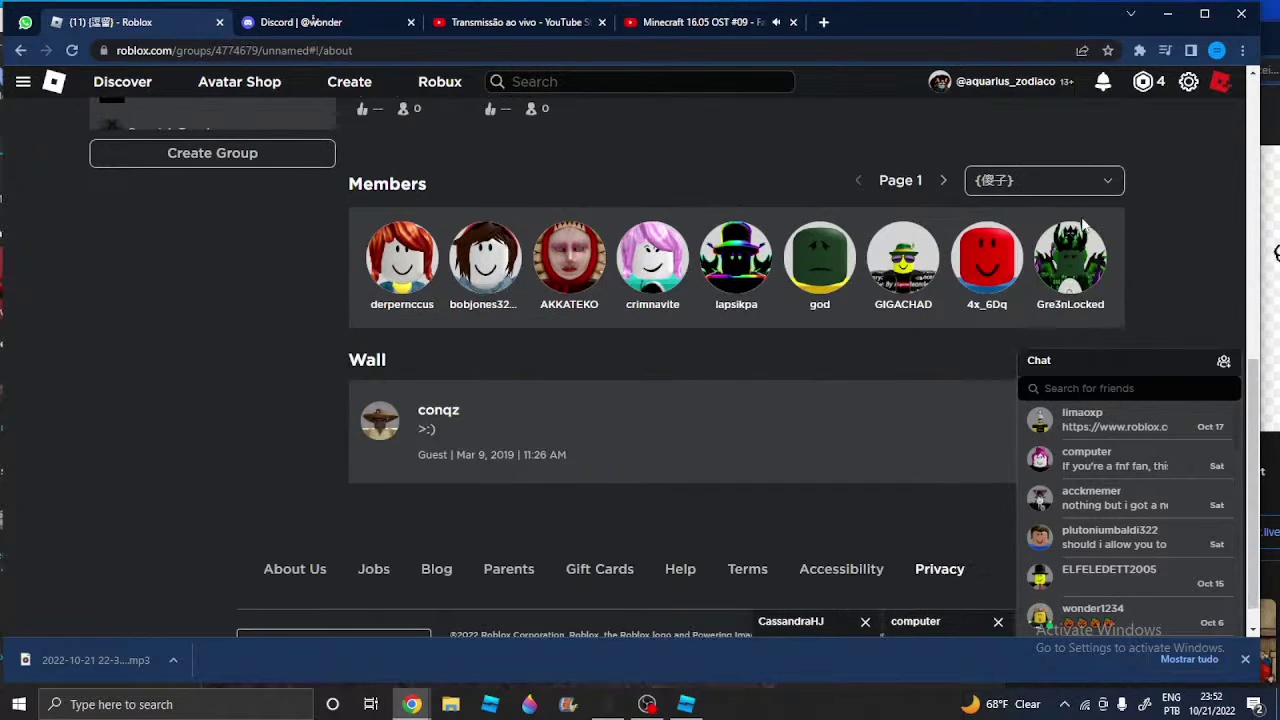
left_click(1074, 186)
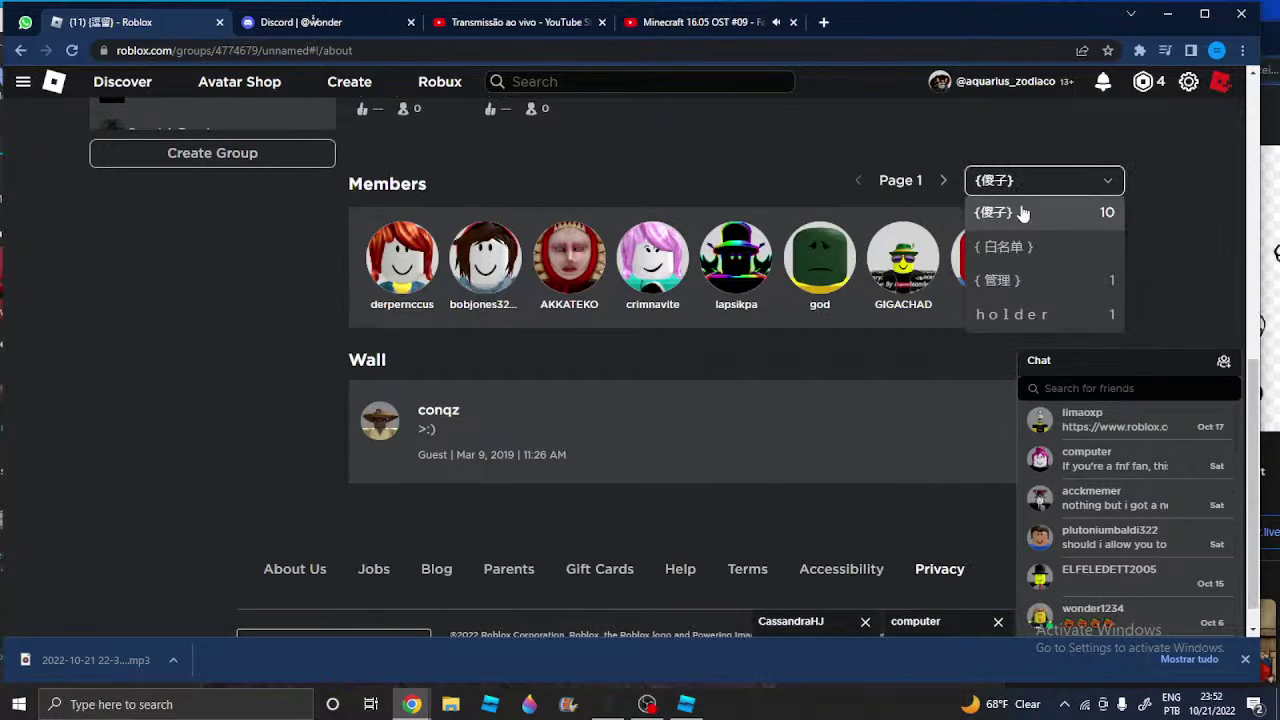
left_click(1008, 282)
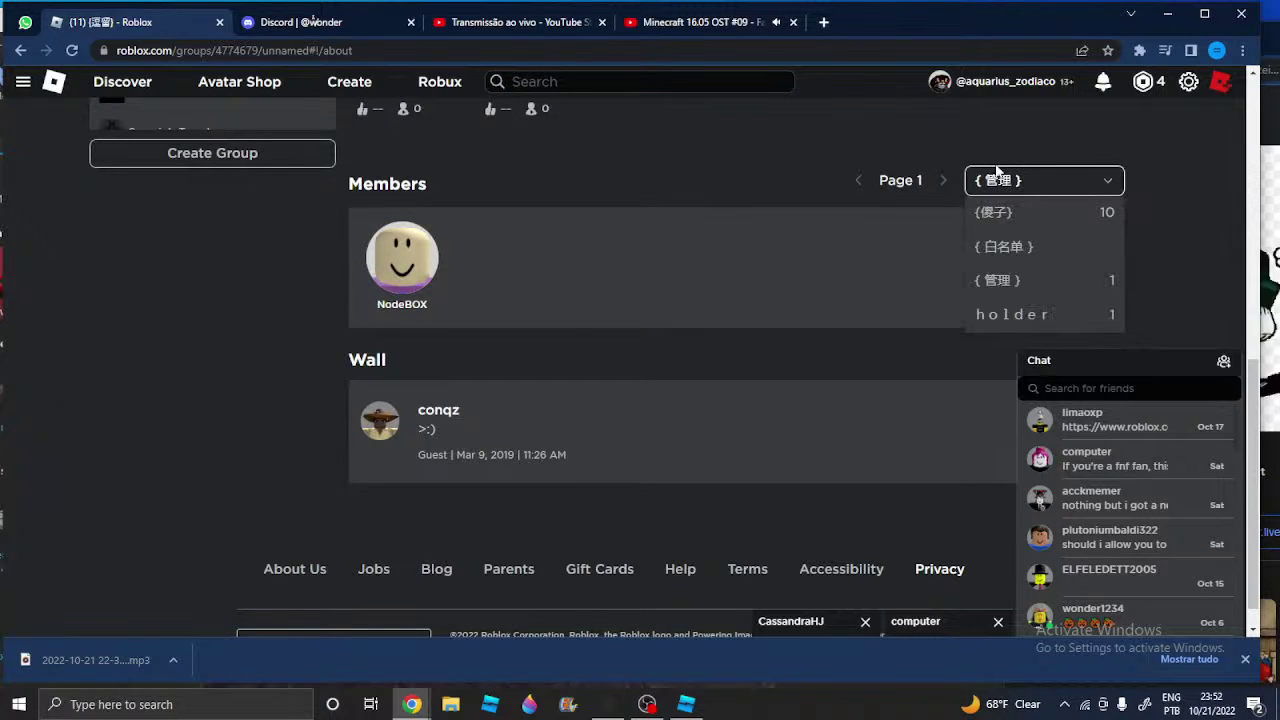
left_click(1009, 187)
left_click(1003, 212)
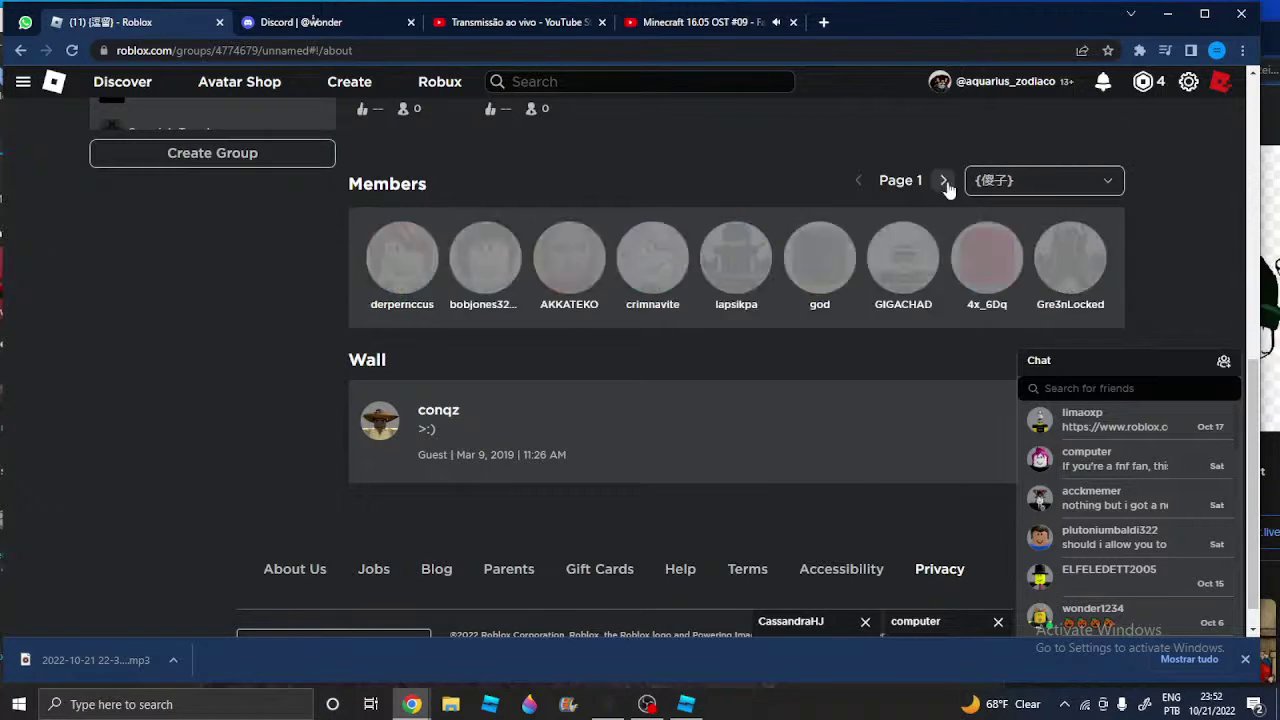
left_click(947, 182)
left_click(1013, 190)
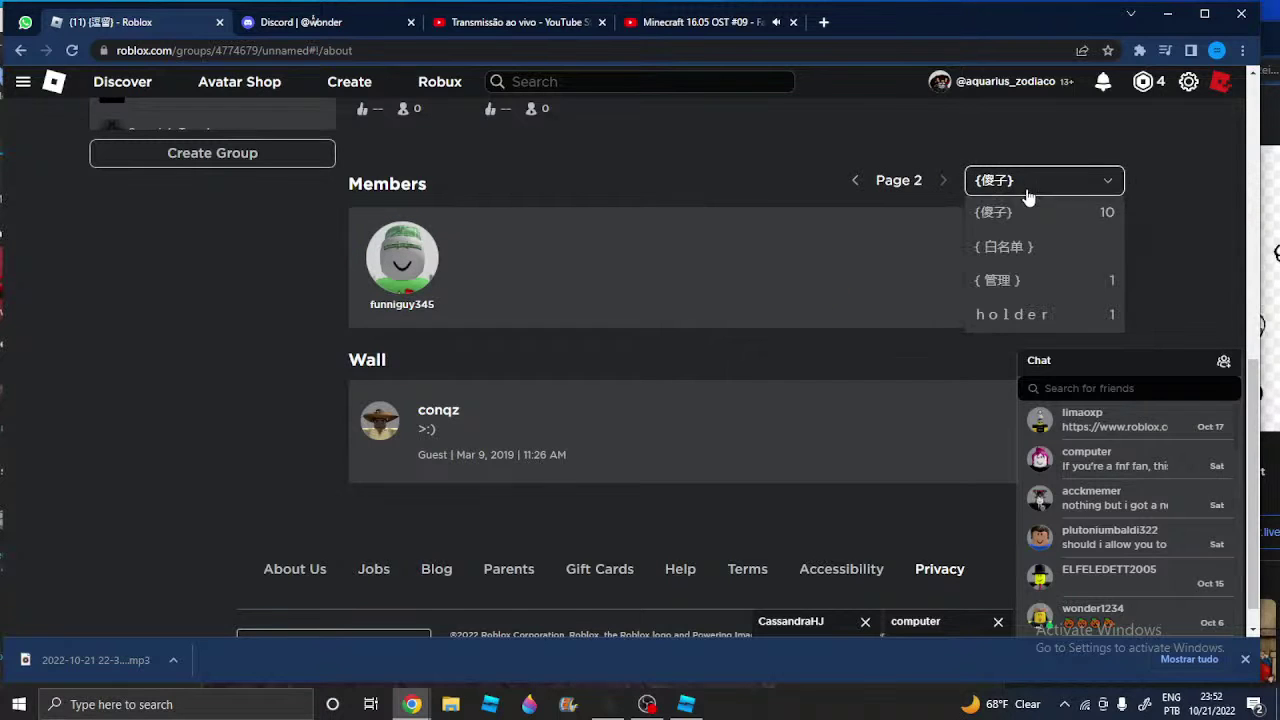
left_click(1011, 312)
View the items in the {逗留} group's store and return to its About section
scroll(900, 225, "up", 5)
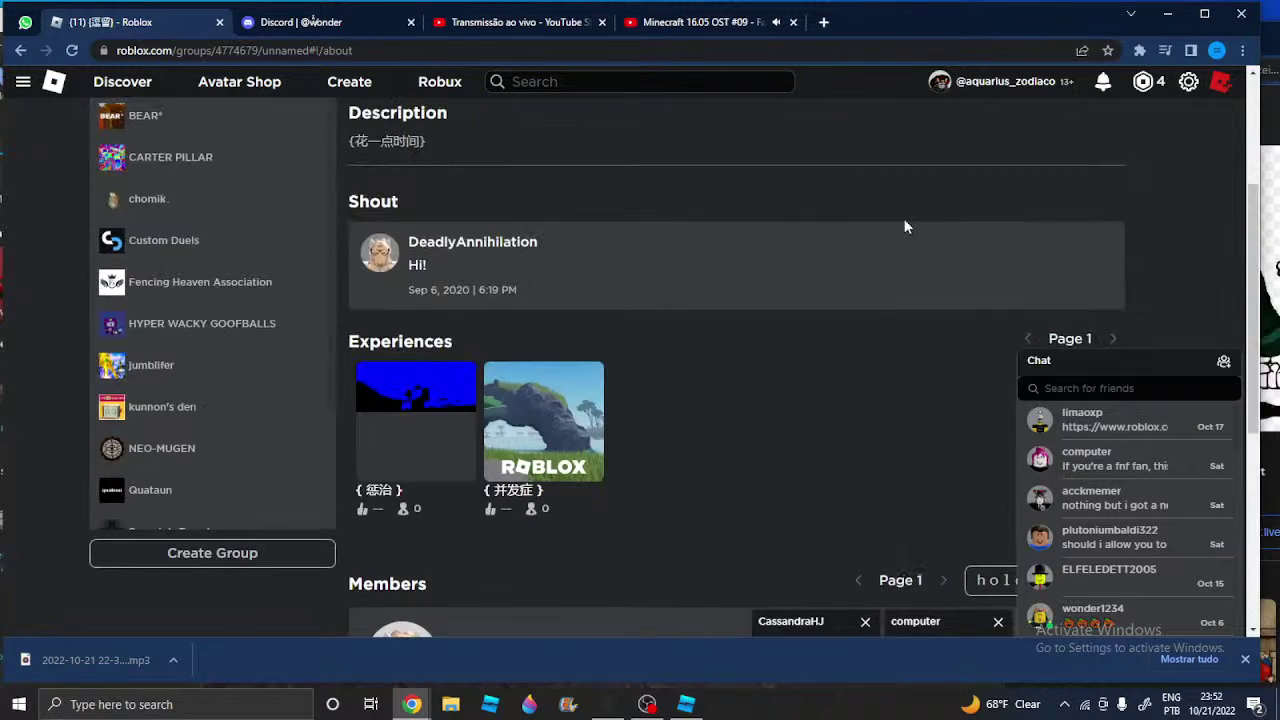
left_click(791, 238)
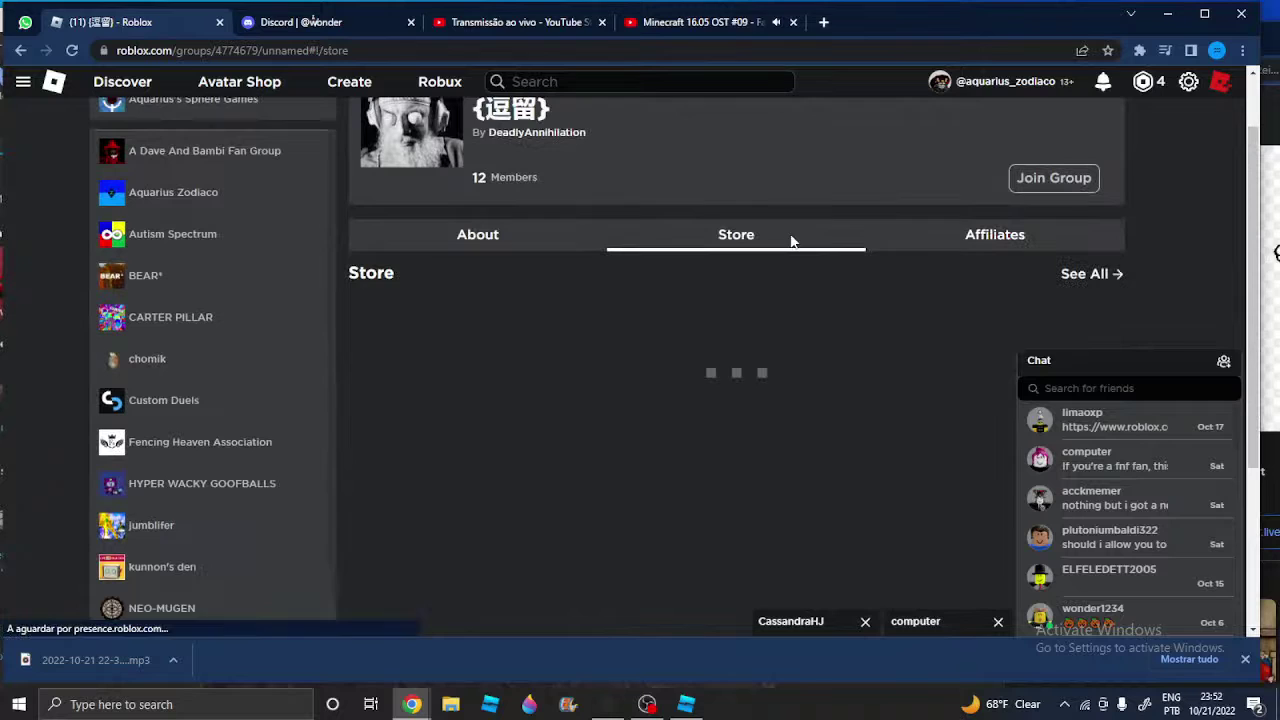
left_click(925, 246)
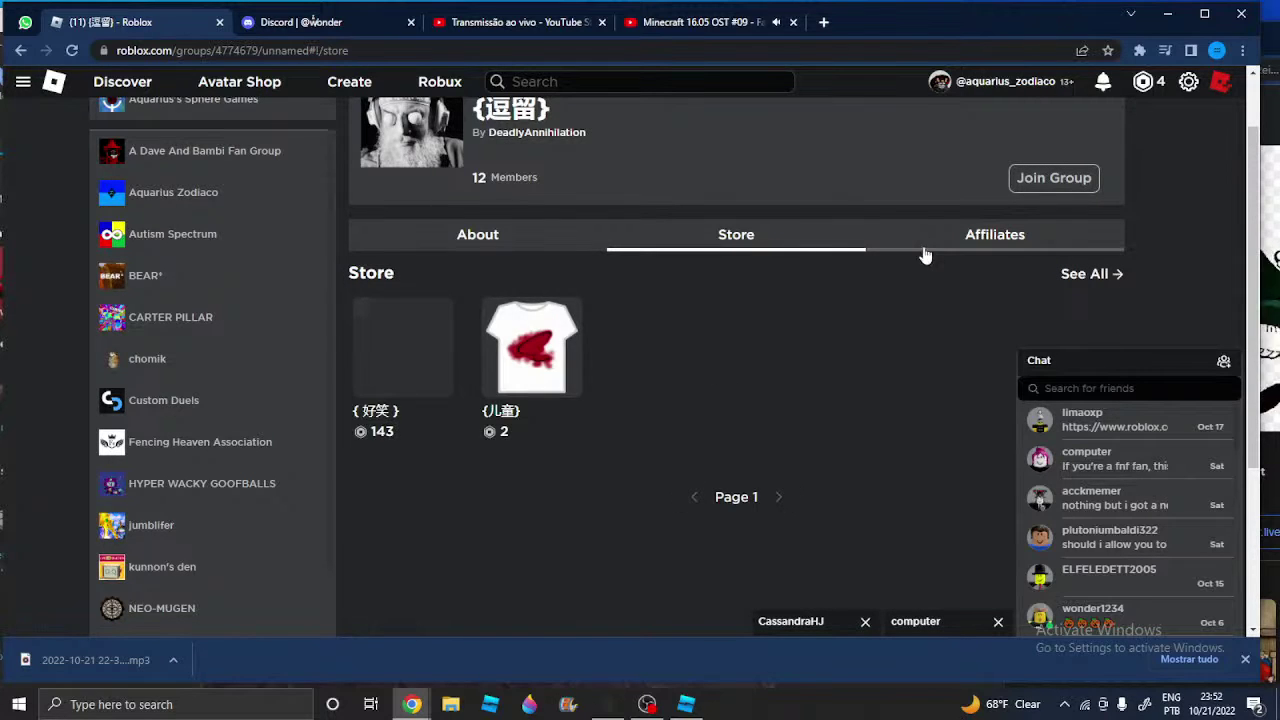
left_click(542, 230)
scroll(150, 320, "down", 3)
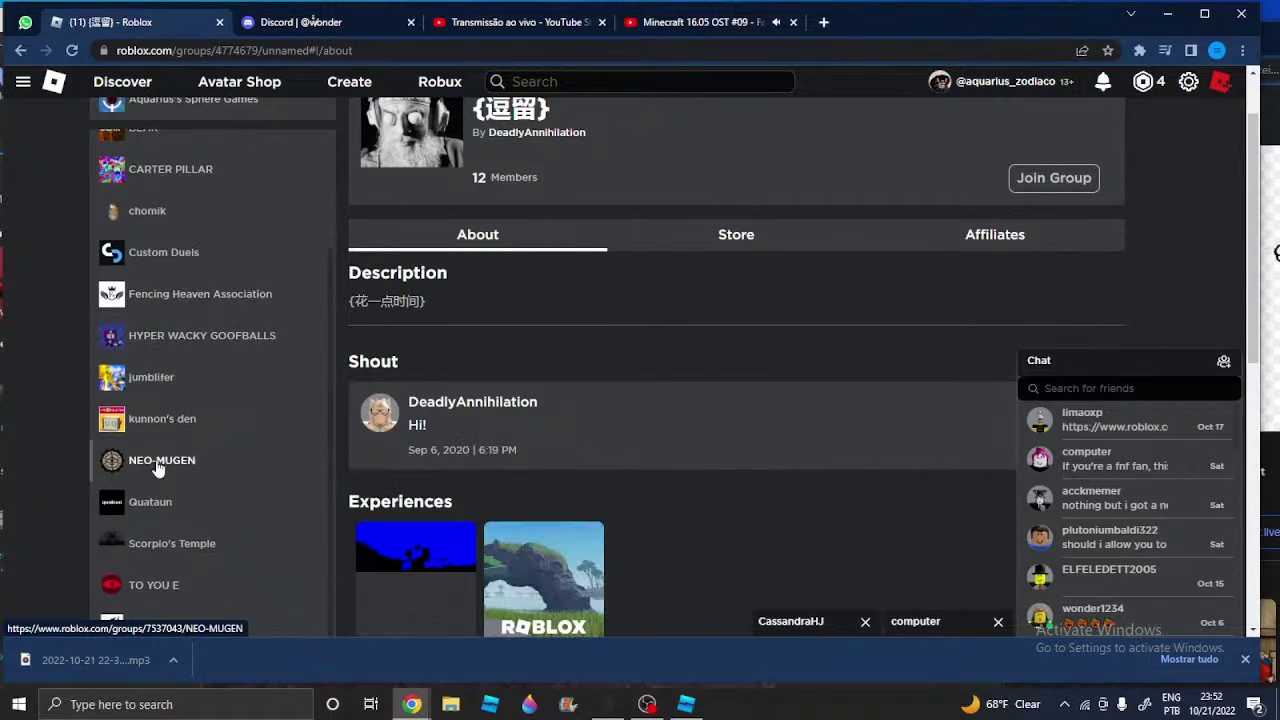
Open the Scorpio's Temple group and read its wall posts
left_click(182, 545)
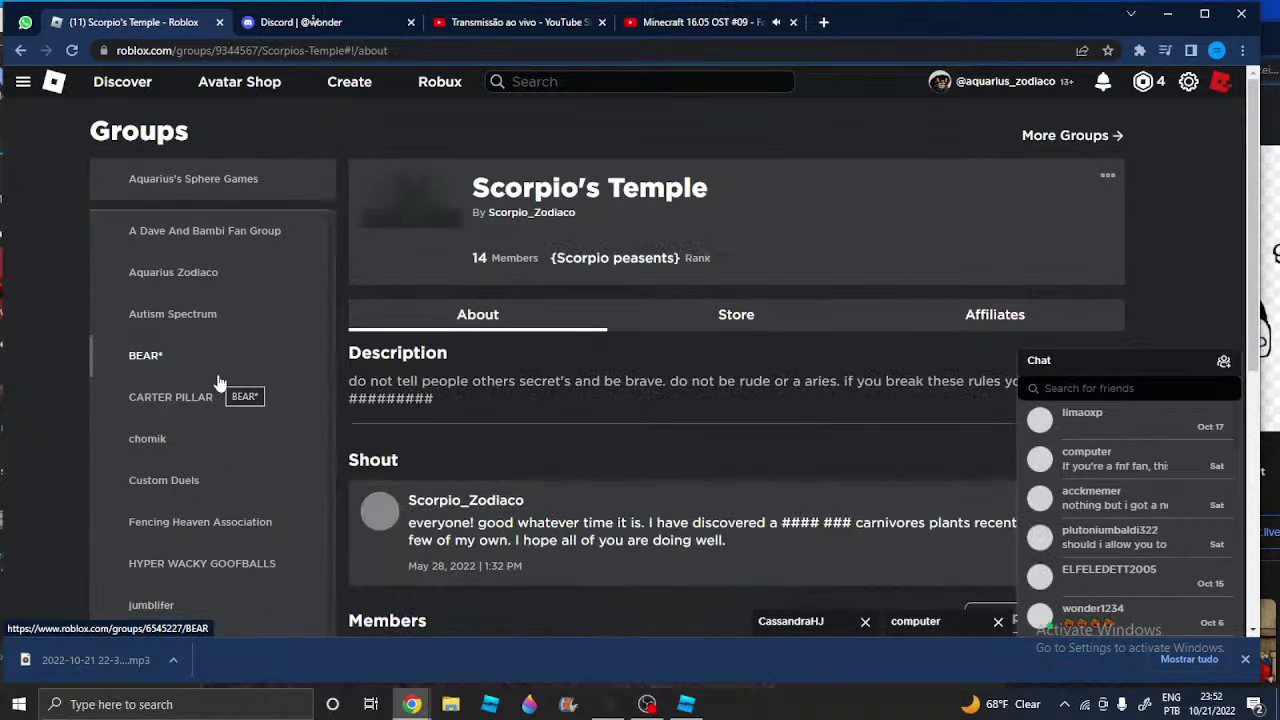
scroll(782, 376, "down", 6)
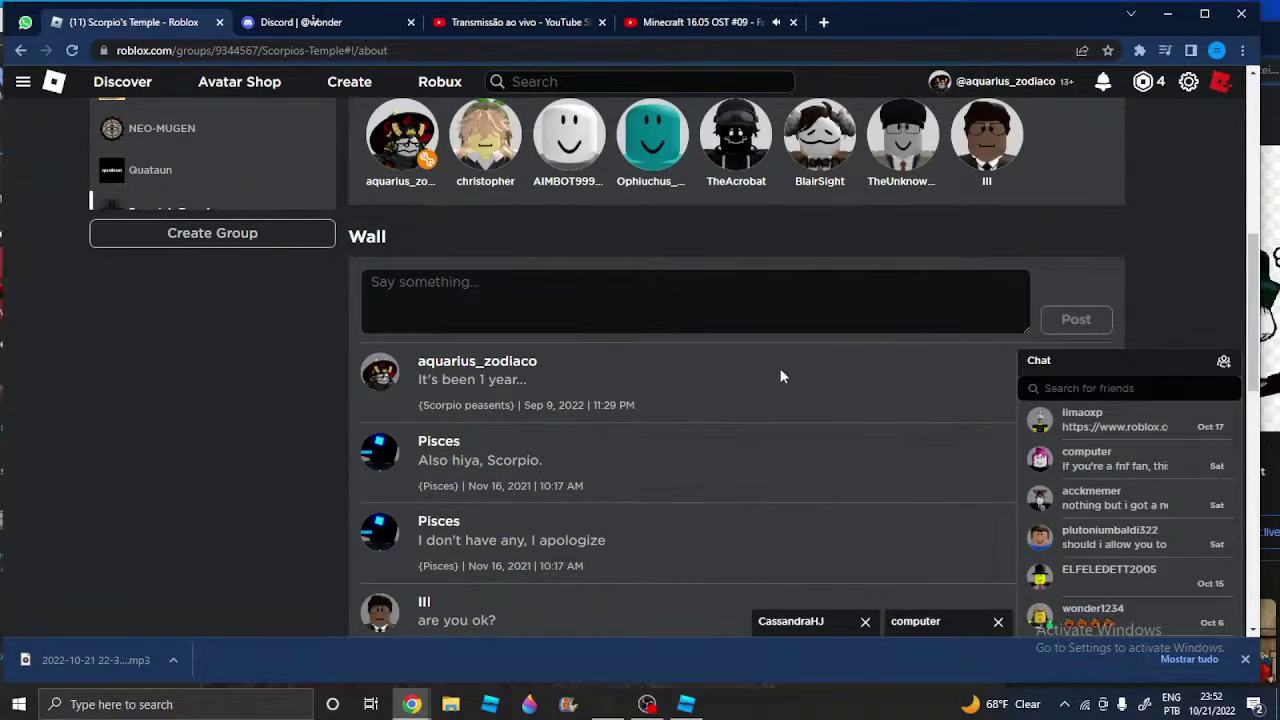
scroll(780, 376, "up", 2)
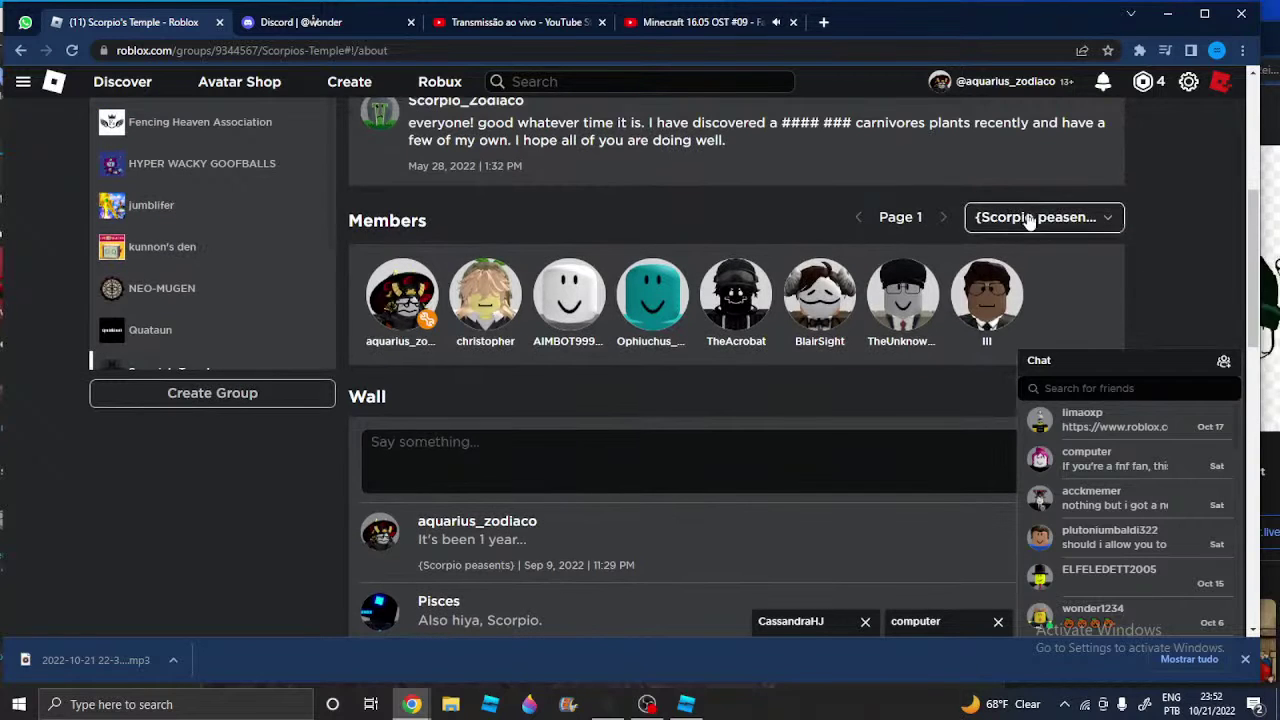
View the Scorpio's Temple members in the {Honored guests}, {Allies}, {Leo} and {Aquarius} roles
left_click(1025, 217)
left_click(1020, 282)
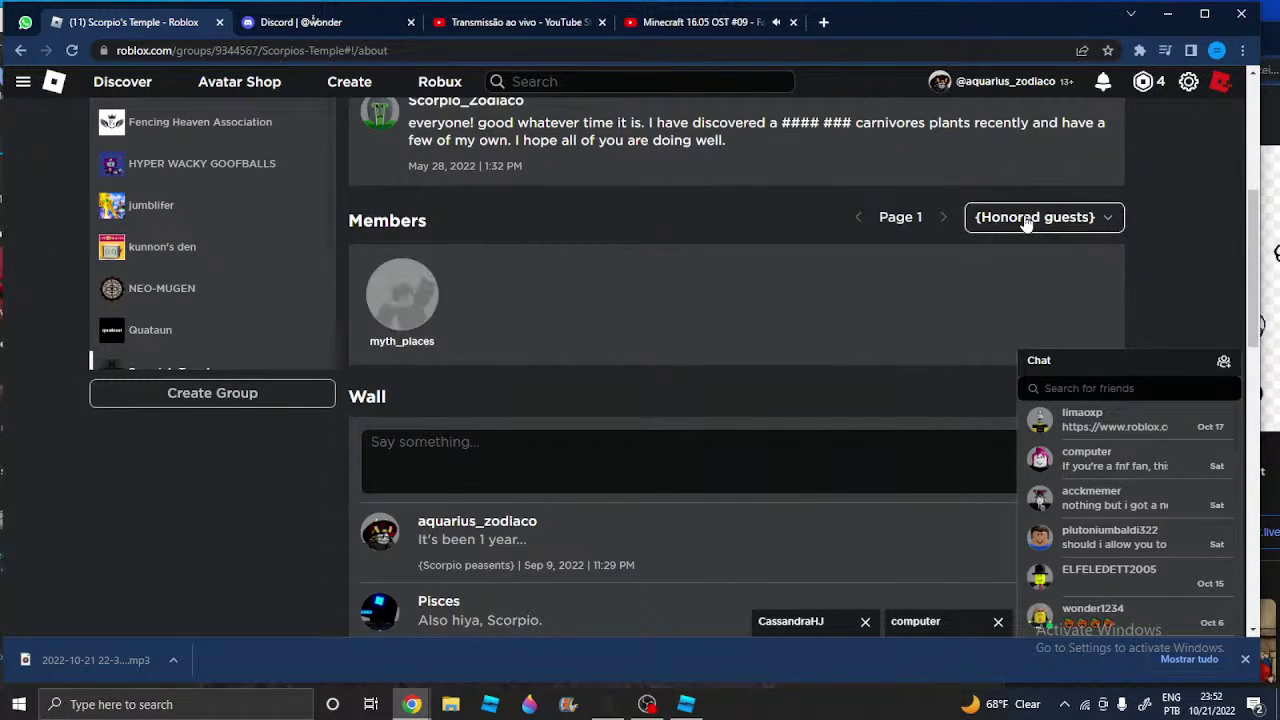
left_click(1027, 220)
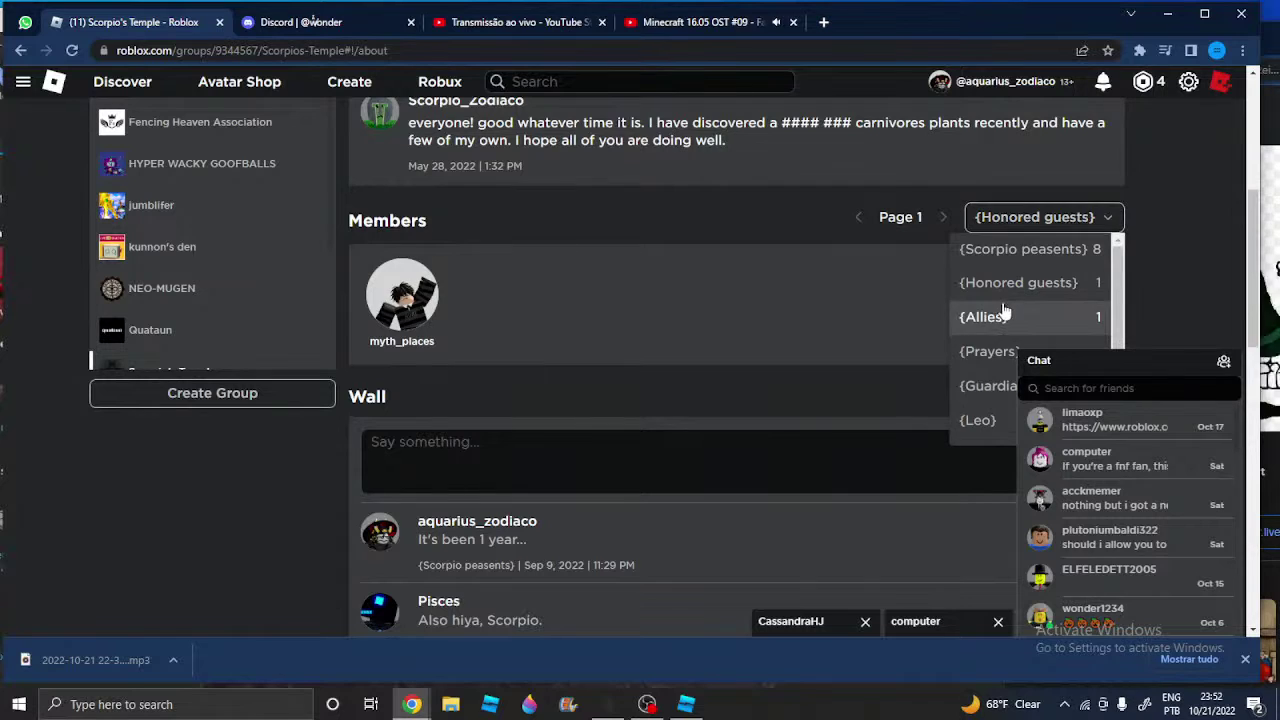
left_click(1005, 316)
left_click(1027, 218)
scroll(1030, 300, "down", 3)
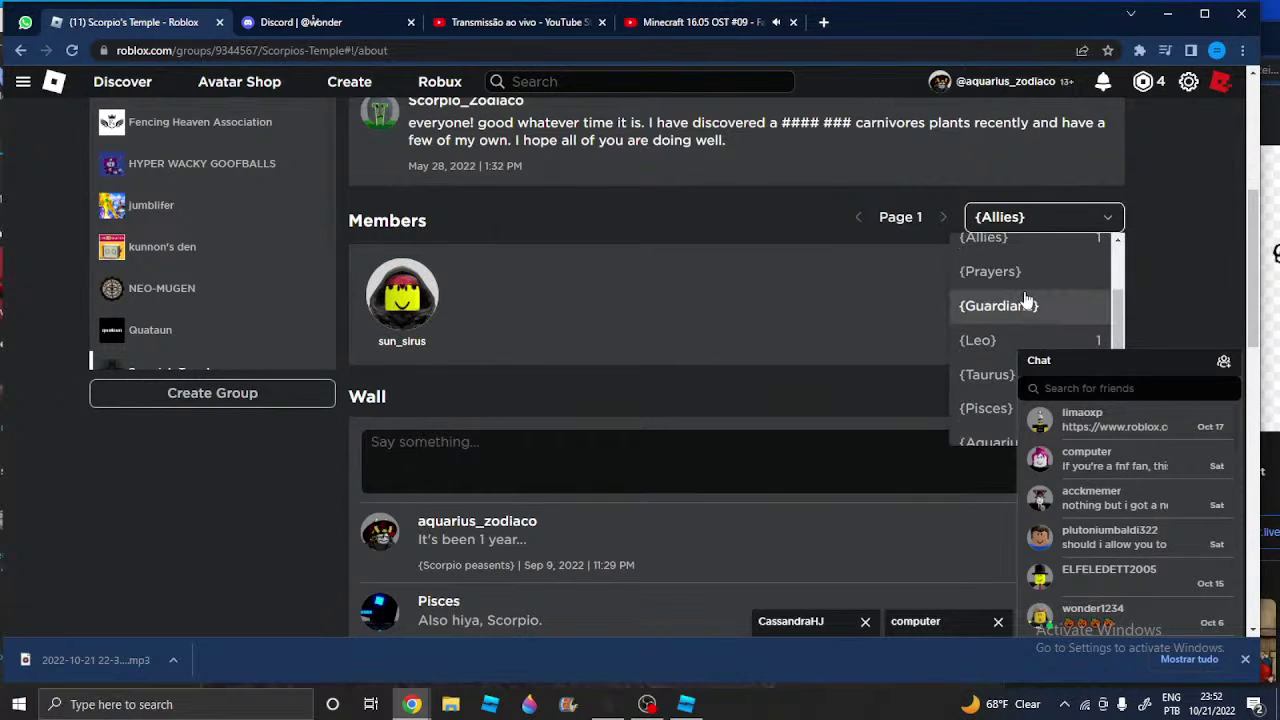
left_click(1038, 283)
left_click(1044, 217)
scroll(1006, 266, "down", 1)
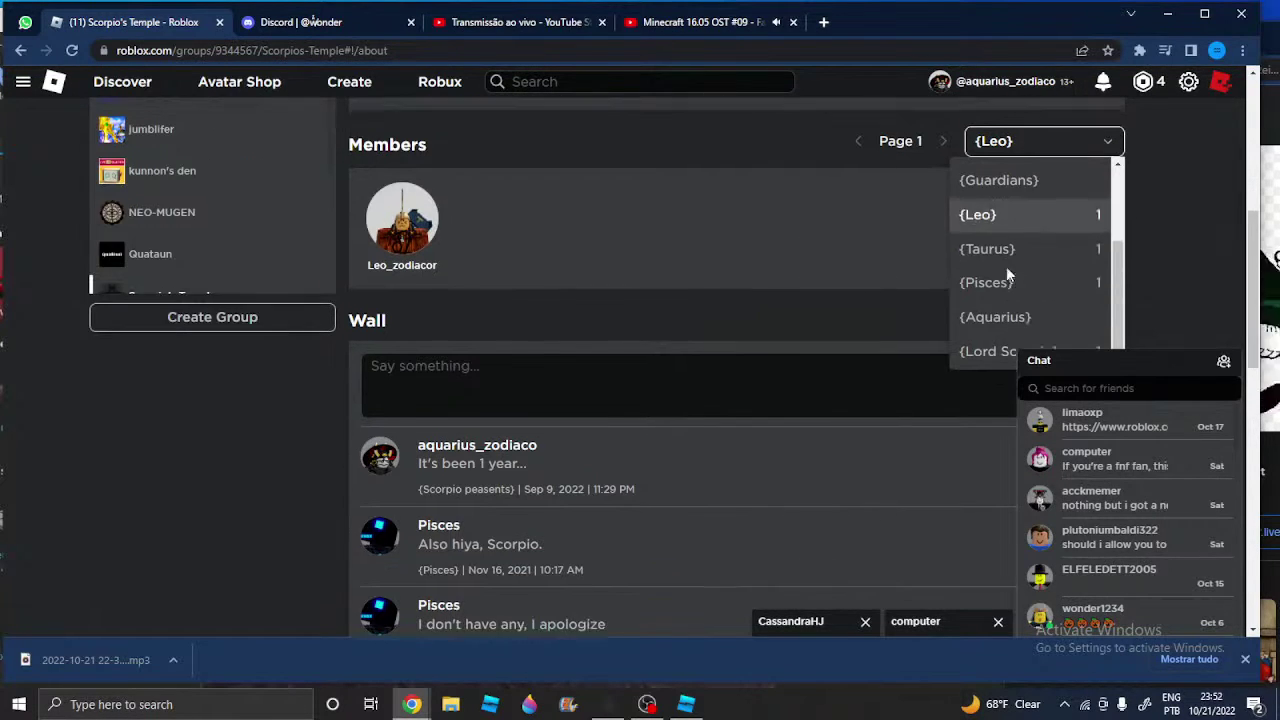
left_click(1000, 309)
scroll(776, 236, "up", 4)
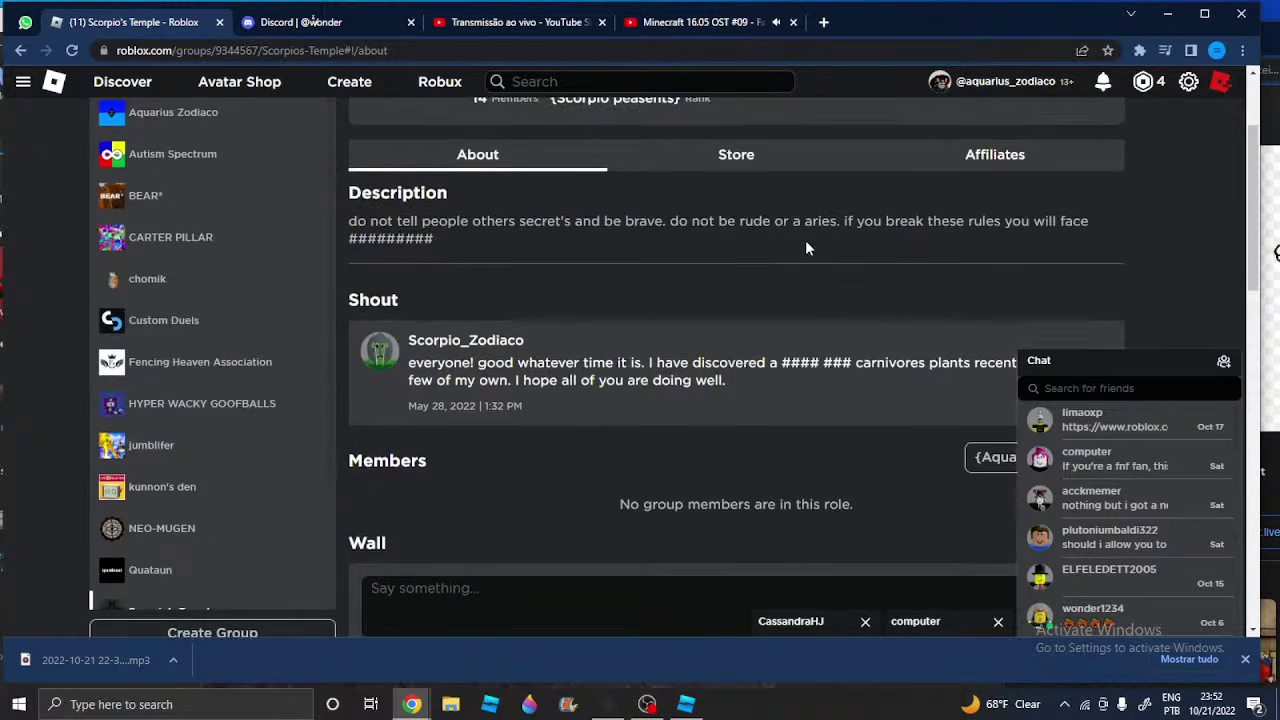
Check the Scorpio's Temple group's affiliates and return to its About section
left_click(806, 237)
left_click(908, 238)
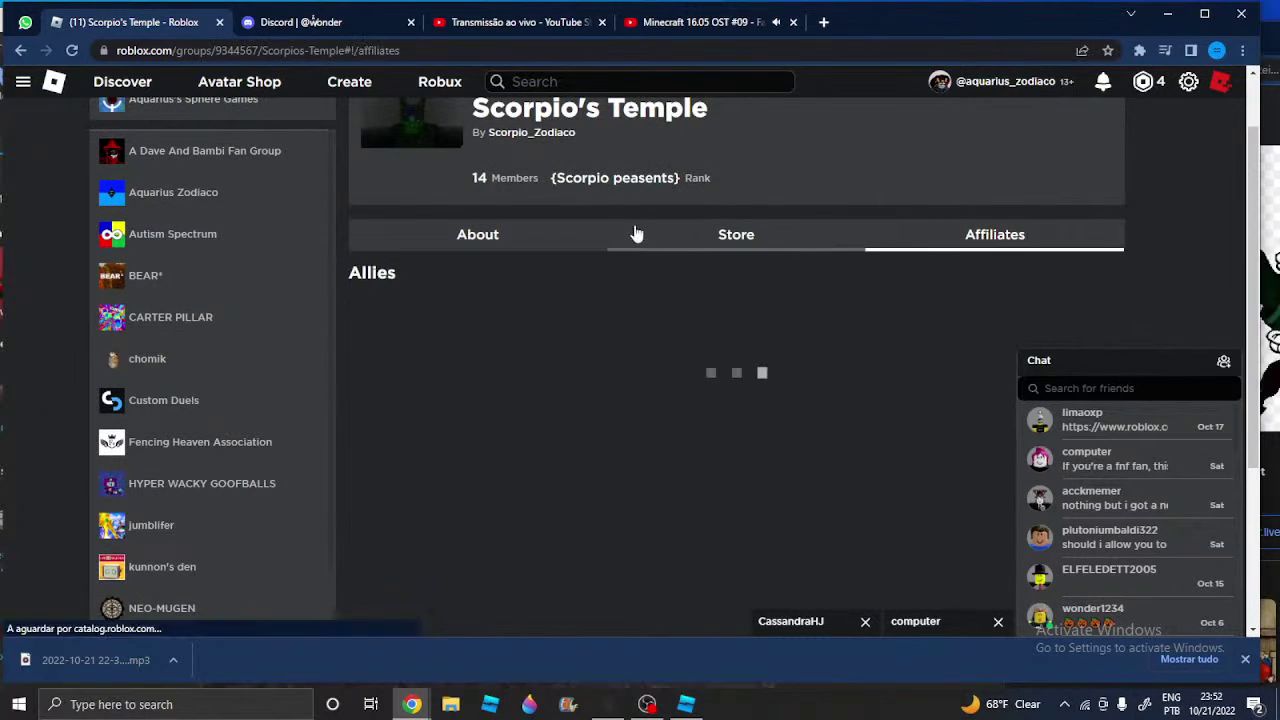
left_click(543, 242)
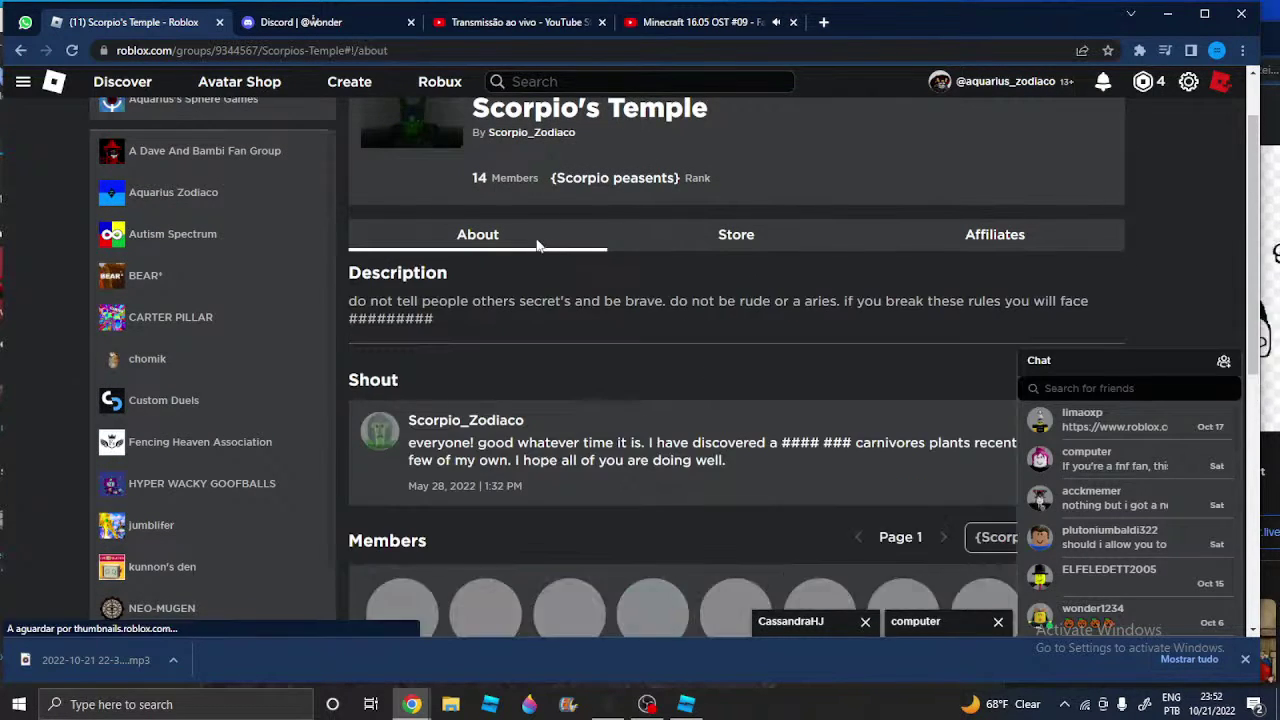
scroll(566, 250, "down", 1)
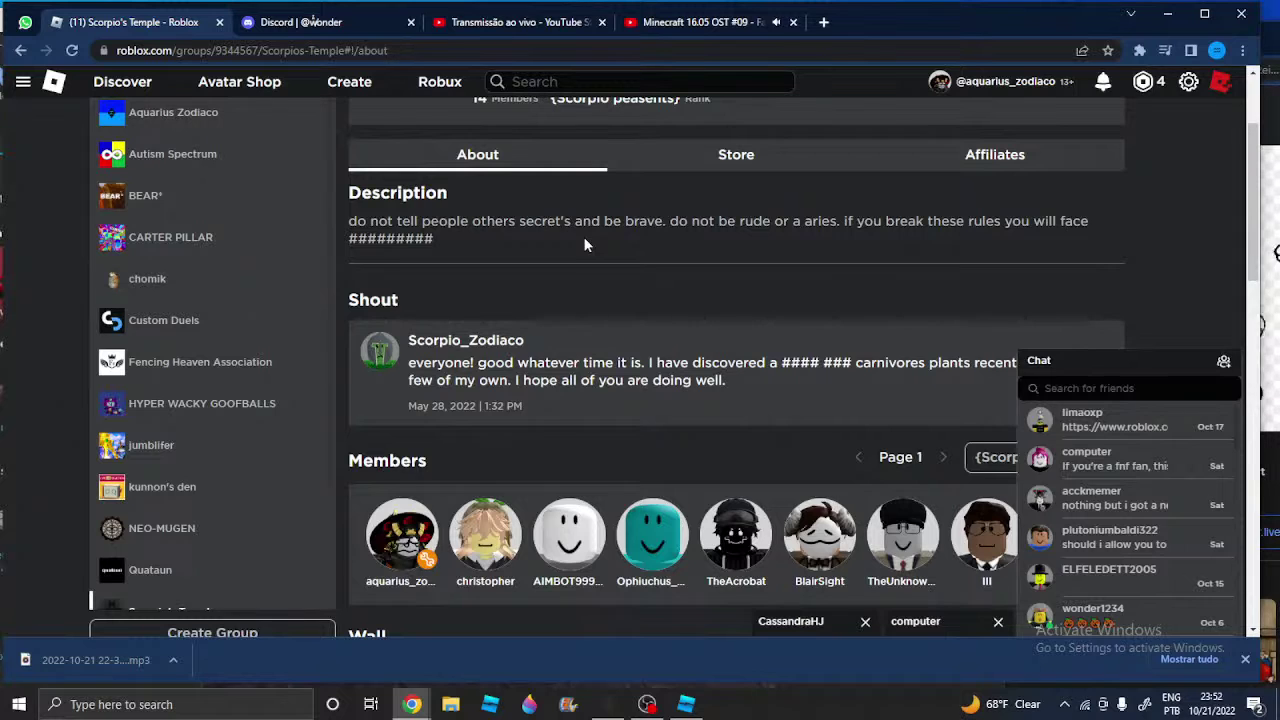
Switch to Roblox Studio and inspect the slate floor and walls inside the cave
left_click(686, 704)
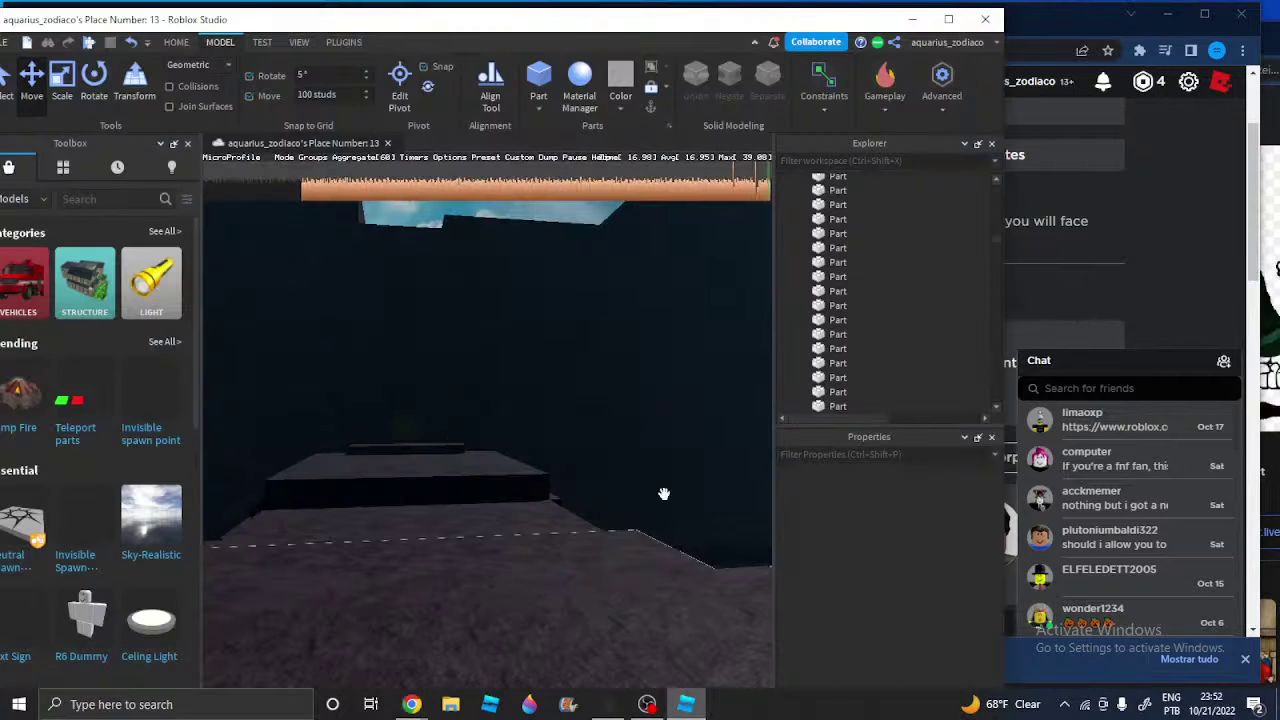
right_click_drag(559, 266, 559, 266)
scroll(522, 526, "up", 3)
right_click_drag(522, 526, 445, 419)
key("w")
right_click_drag(533, 428, 532, 430)
Switch to Chrome, minimize the dr.livesey search window, and end the baller poll on the YouTube Studio livestream page
mouse_move(424, 710)
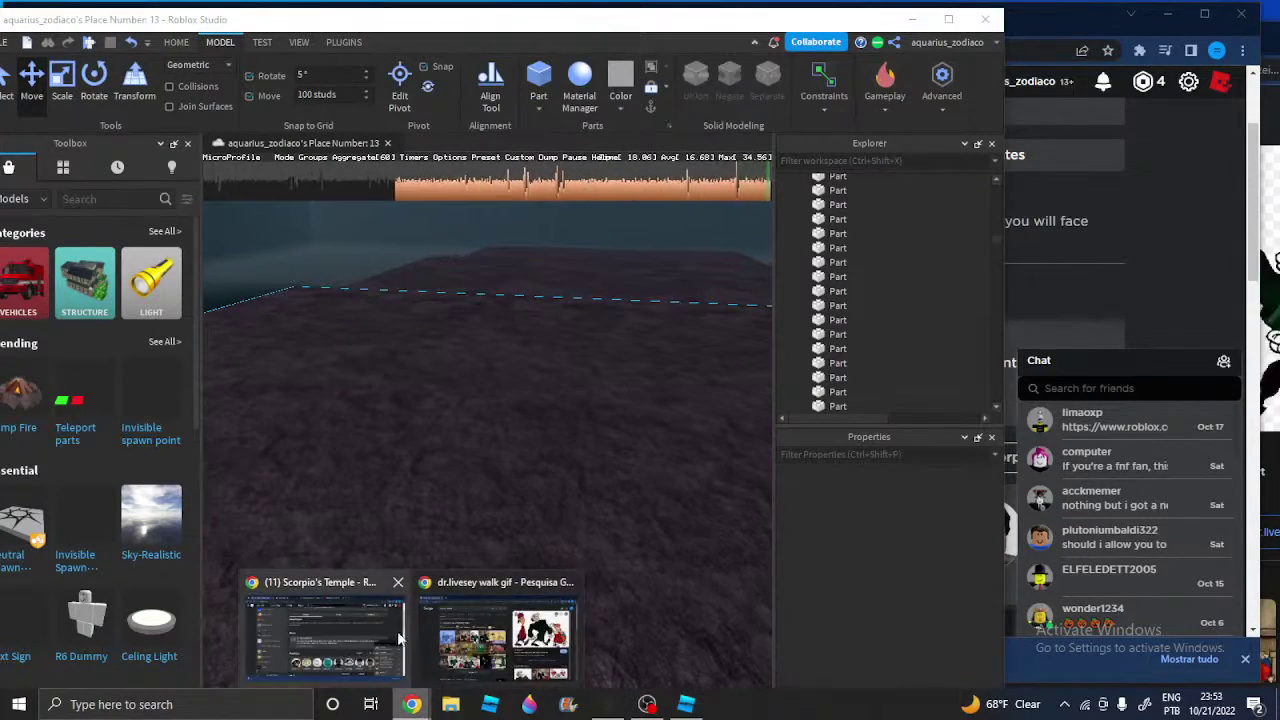
left_click(400, 638)
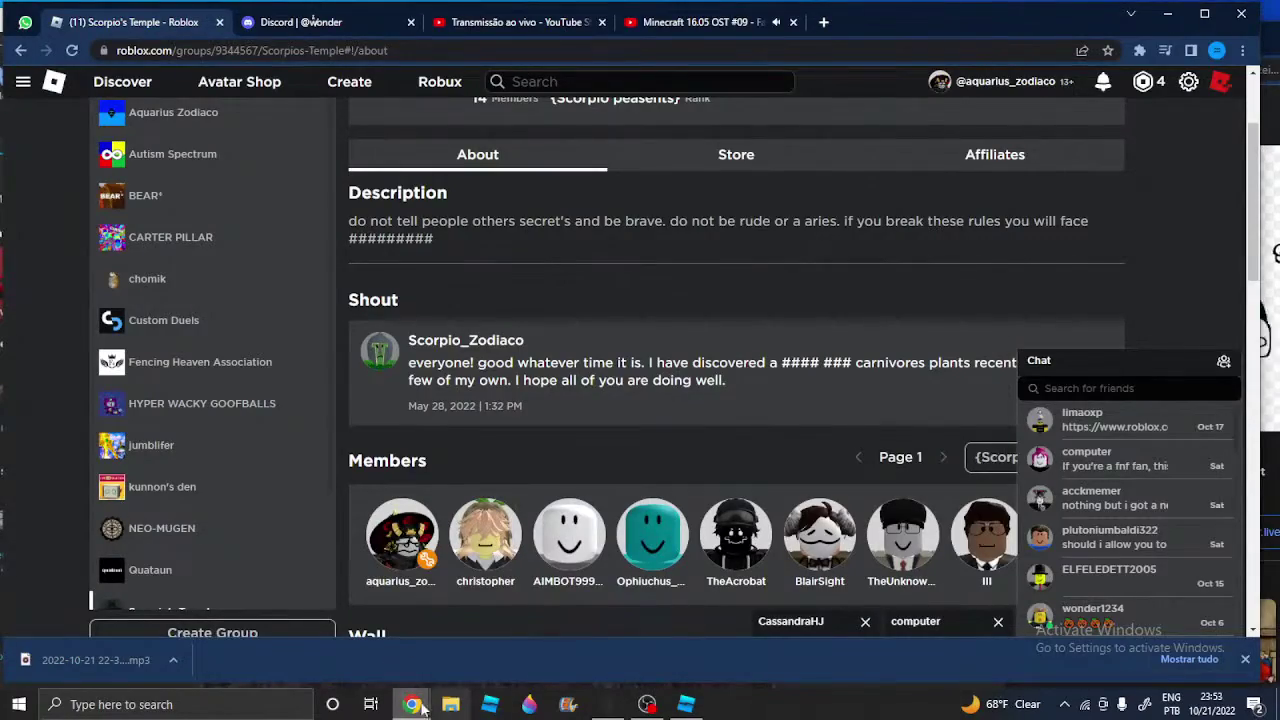
left_click(478, 645)
left_click_drag(1237, 43, 987, 59)
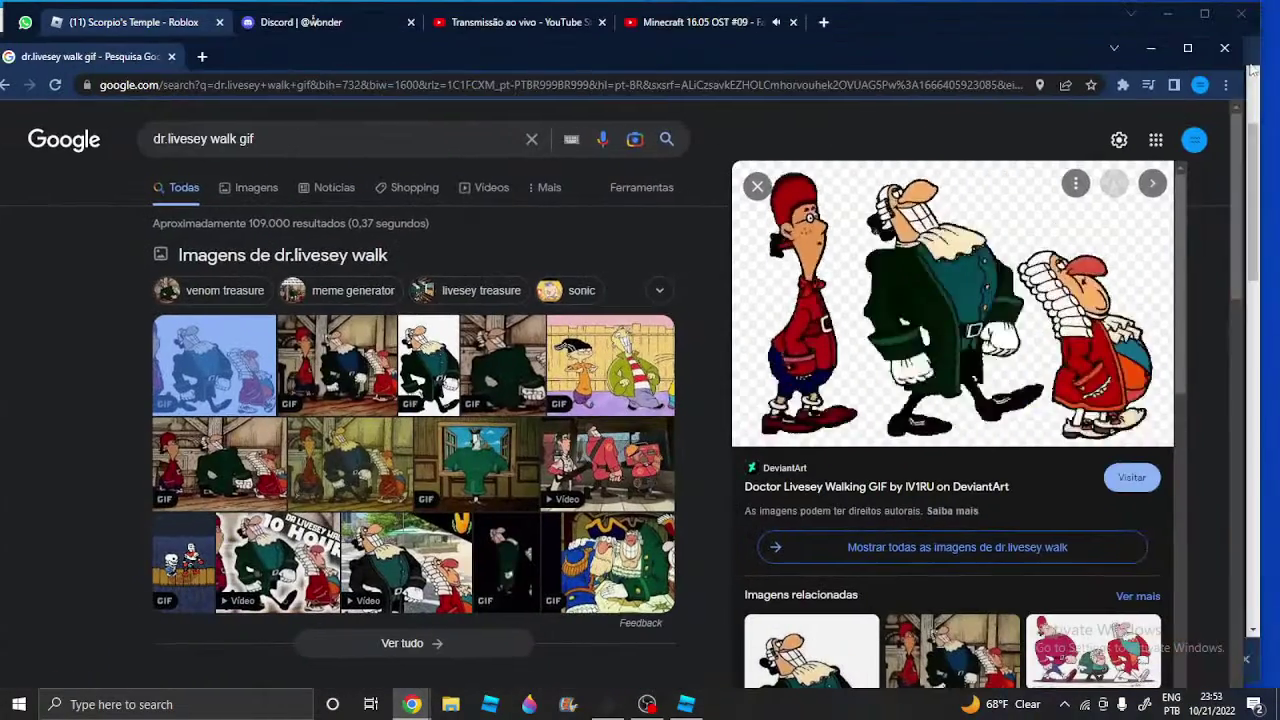
left_click(1150, 47)
left_click(542, 24)
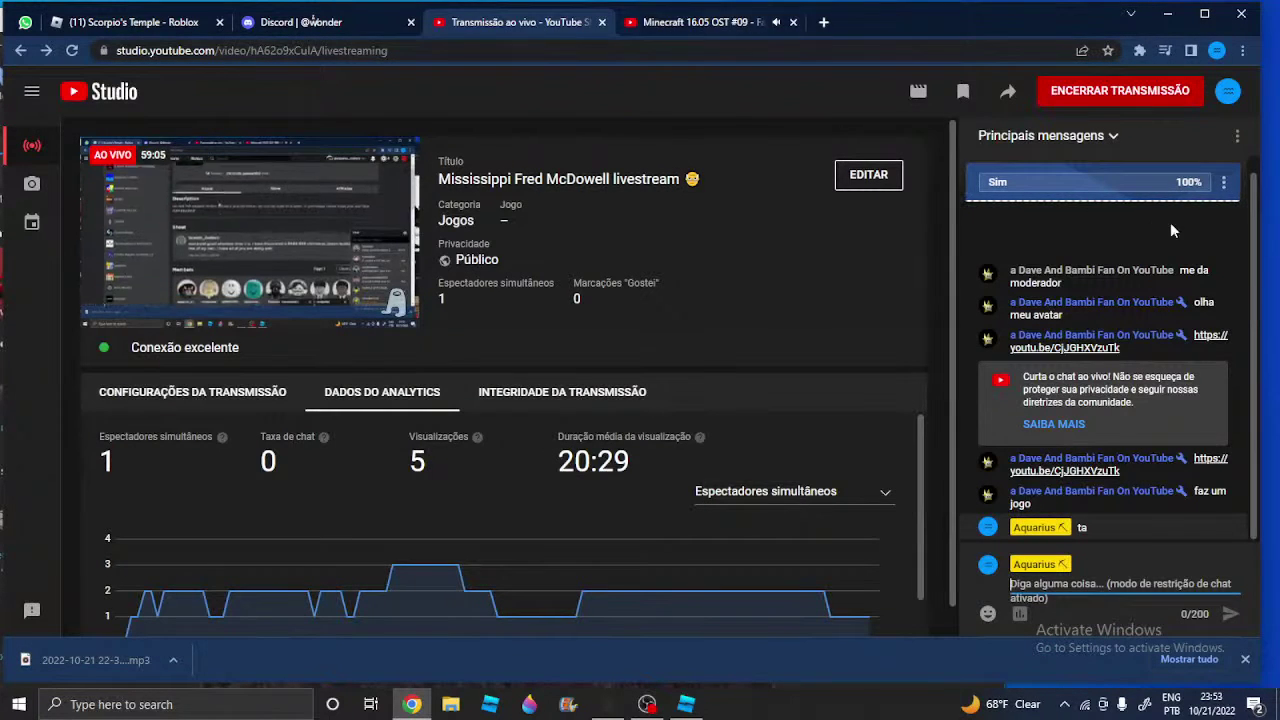
left_click(1206, 189)
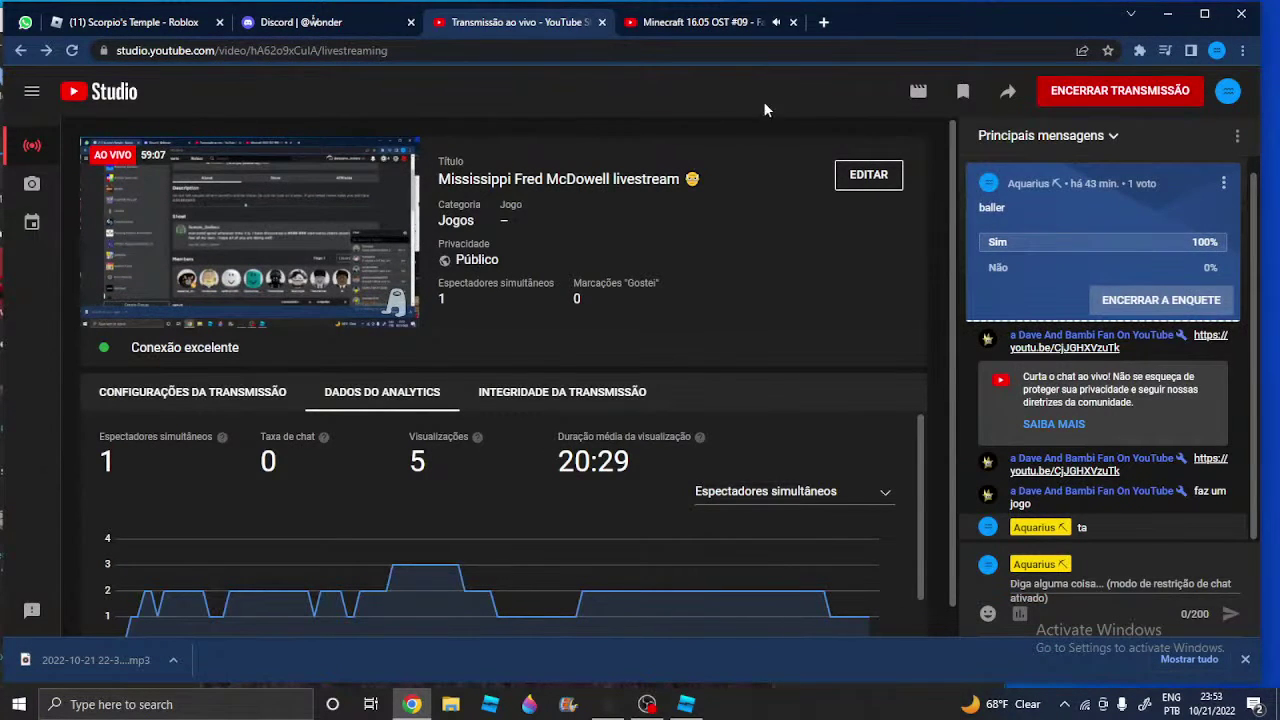
left_click(1134, 296)
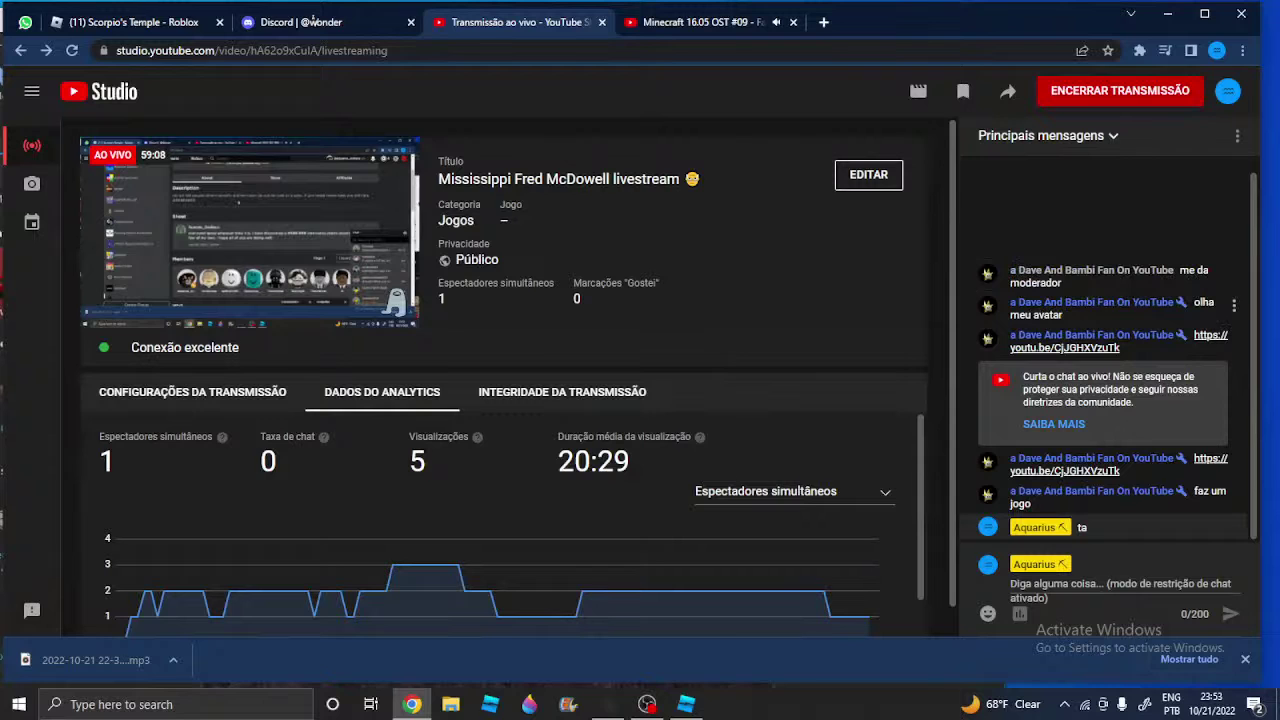
Play the Minecraft 16.05 OST #03 - Sadway video on YouTube
left_click(671, 25)
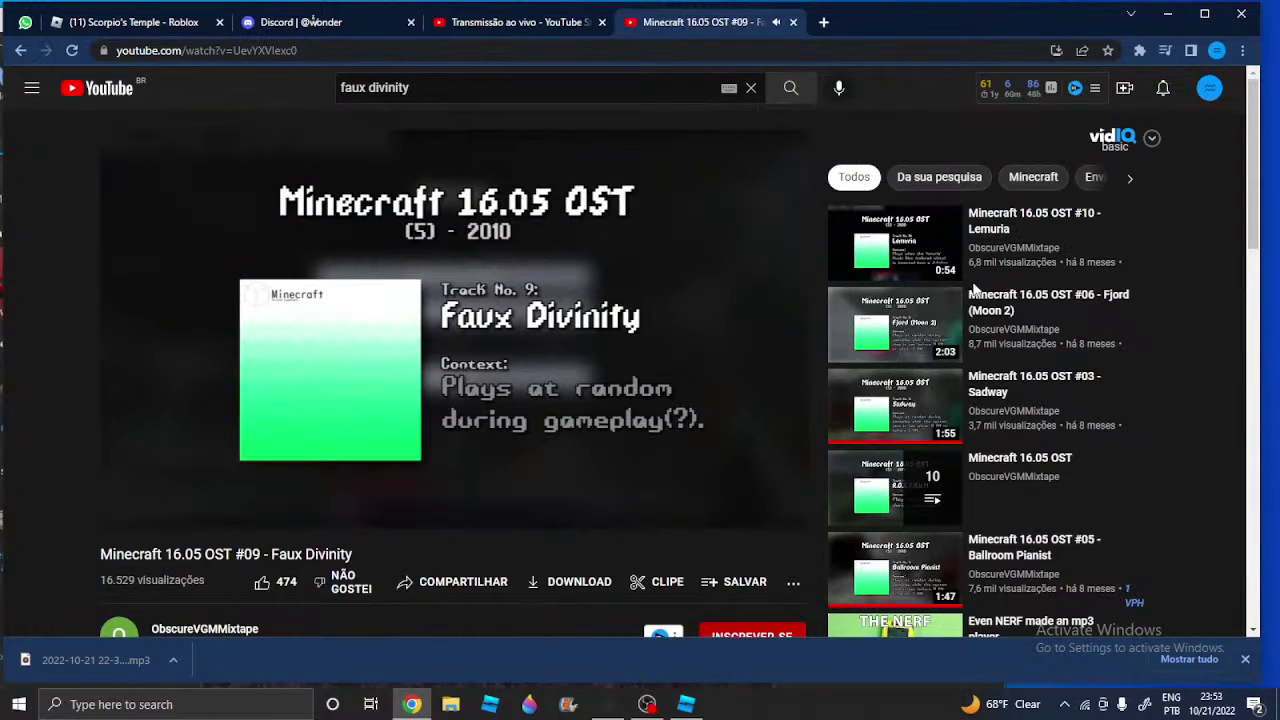
left_click(866, 398)
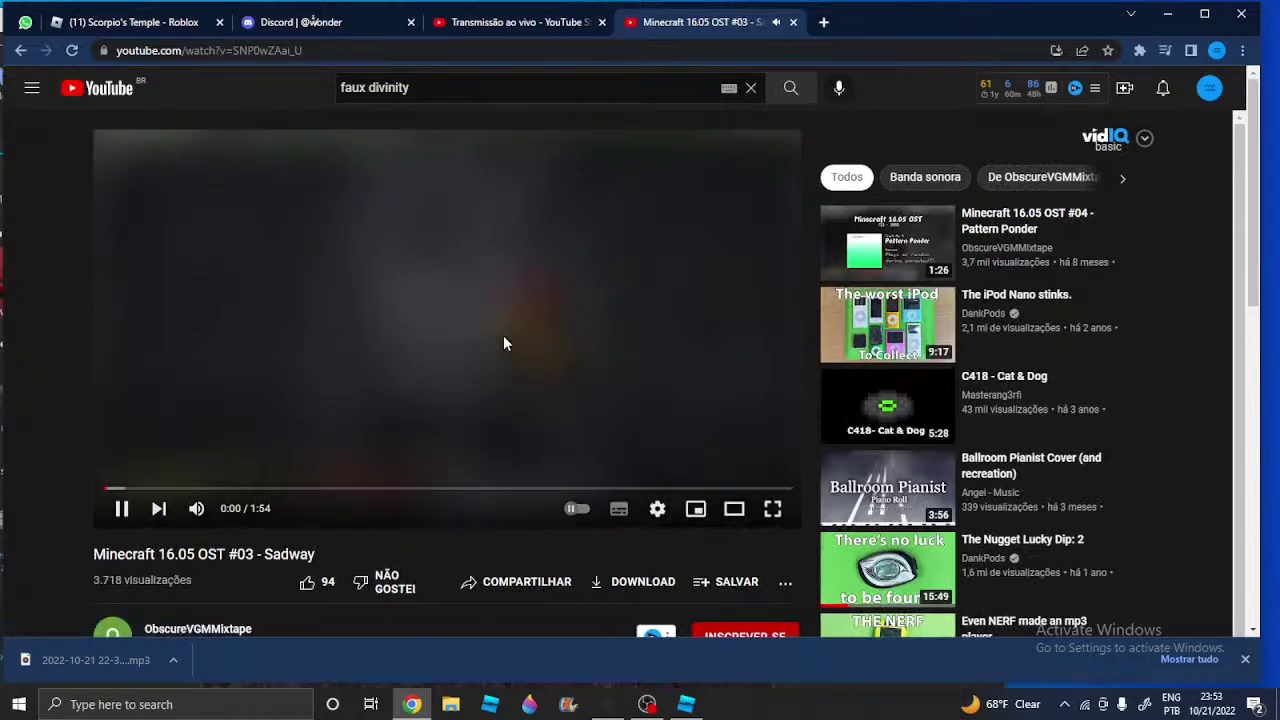
right_click(503, 343)
left_click(535, 363)
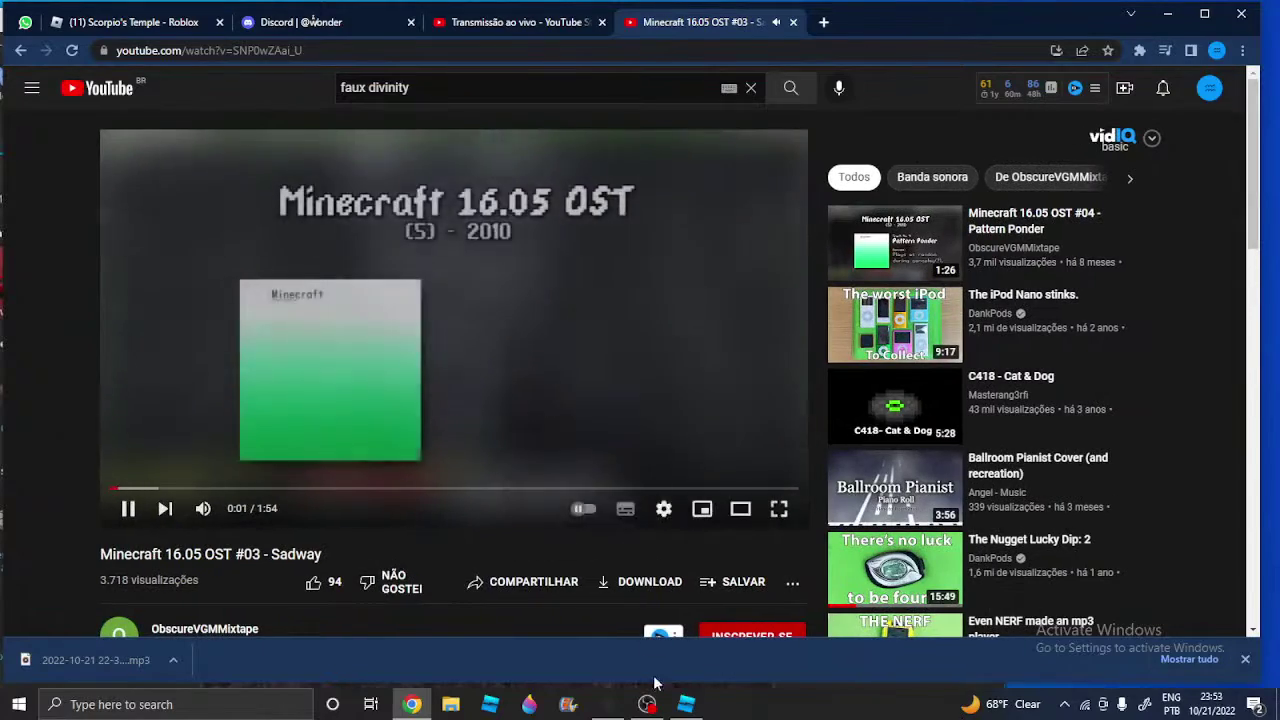
Switch back to Roblox Studio, maximize its window, and select the orange truss model on the slate floor
left_click(686, 704)
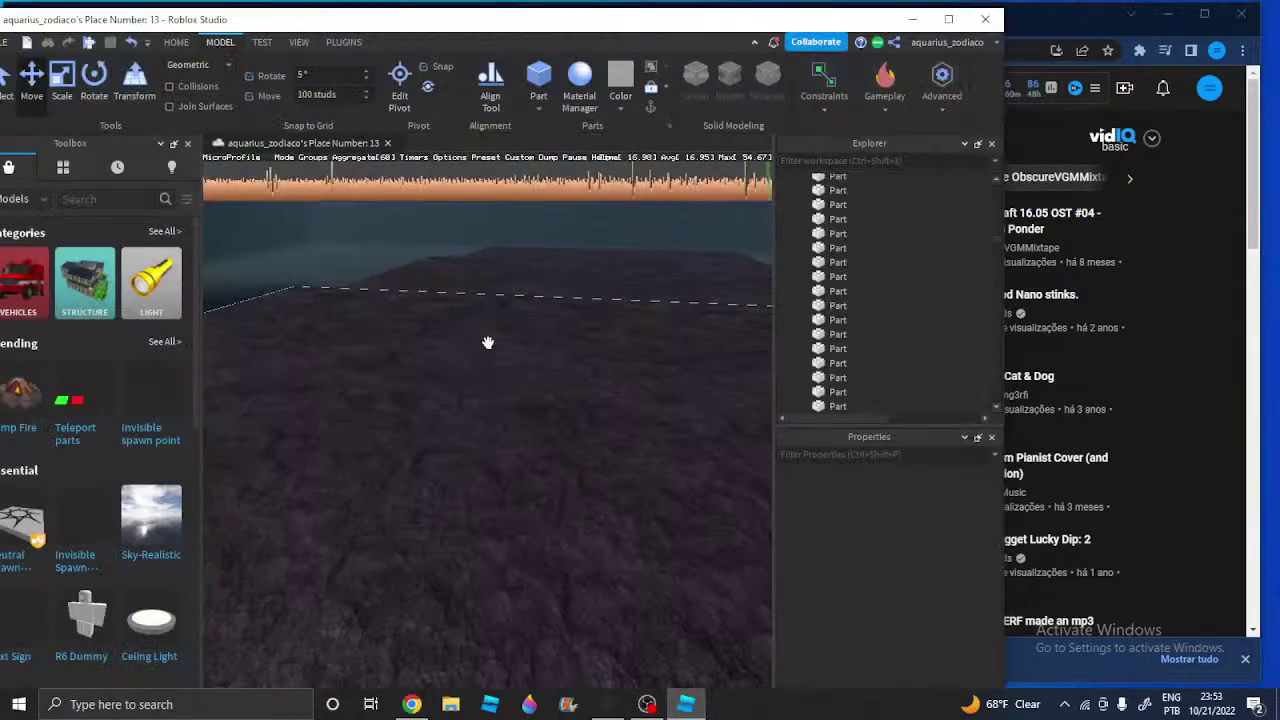
left_click(941, 25)
right_click_drag(634, 229, 632, 230)
left_click(622, 437)
scroll(627, 433, "down", 5)
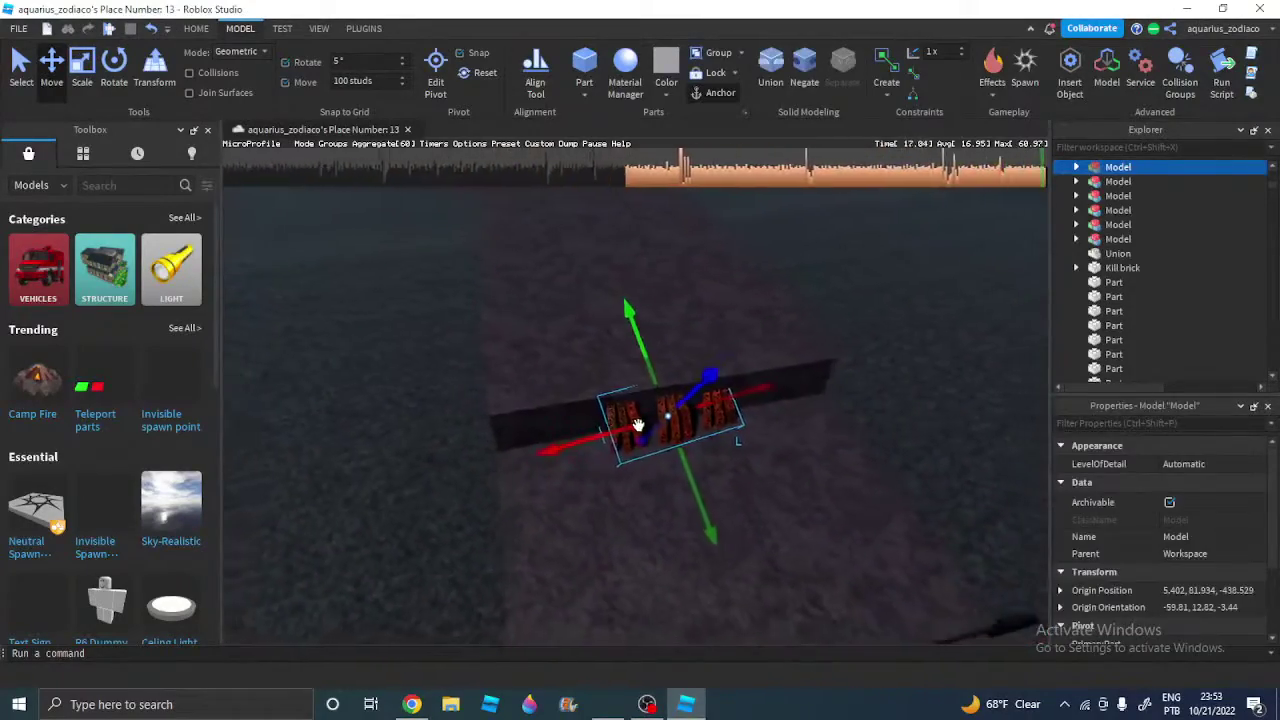
key("d")
key("w")
key("a")
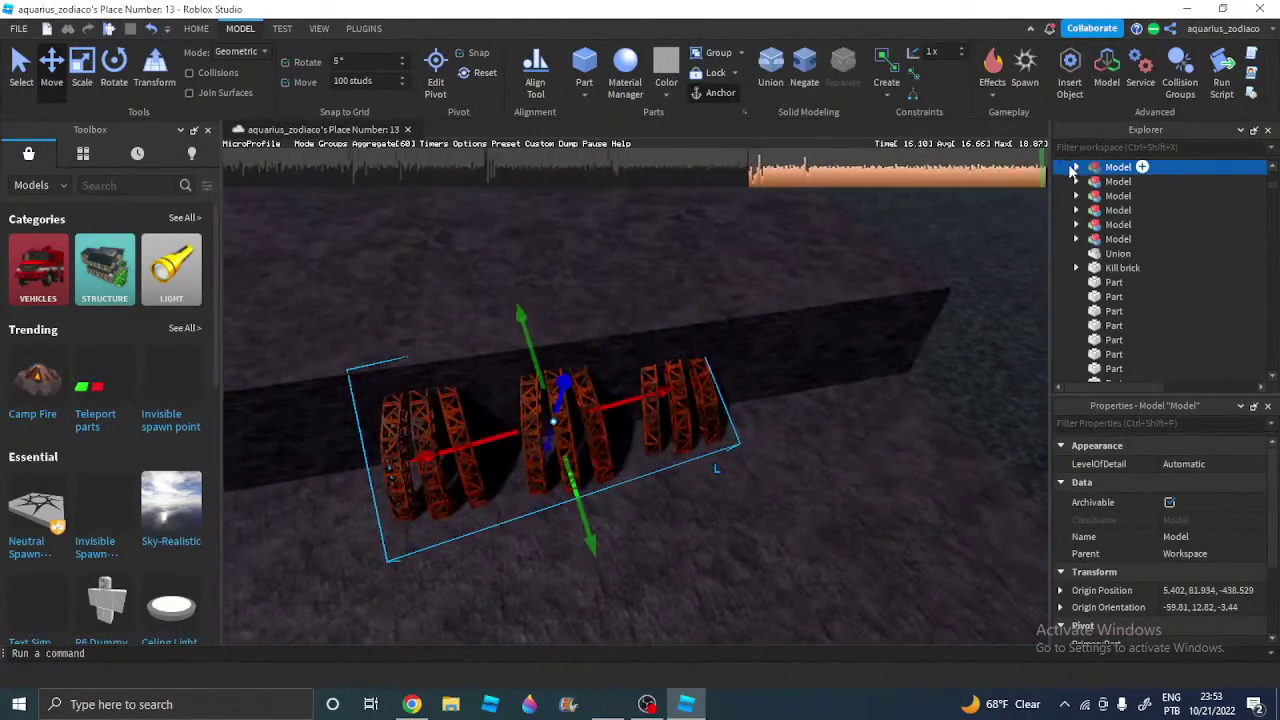
Expand the truss model to show its parts and clear its selection in the scene
left_click(1074, 167)
scroll(931, 263, "up", 5)
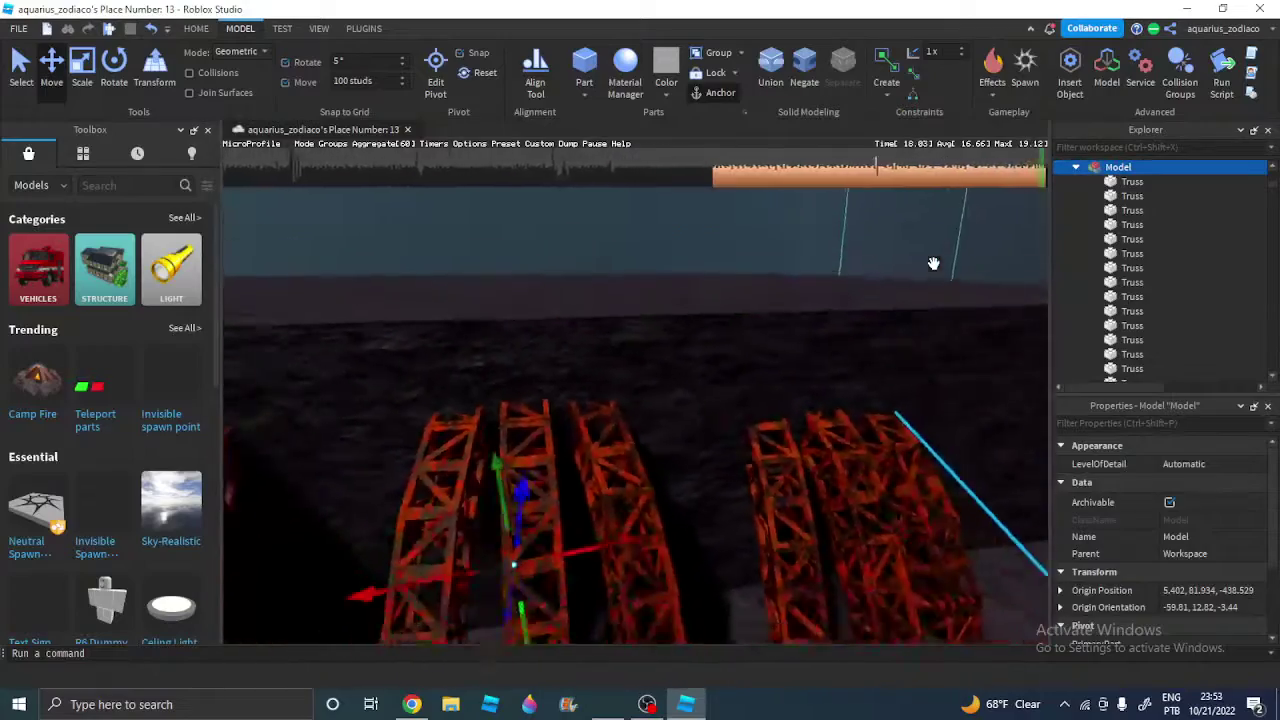
scroll(933, 263, "down", 6)
right_click_drag(729, 326, 729, 326)
left_click(698, 278)
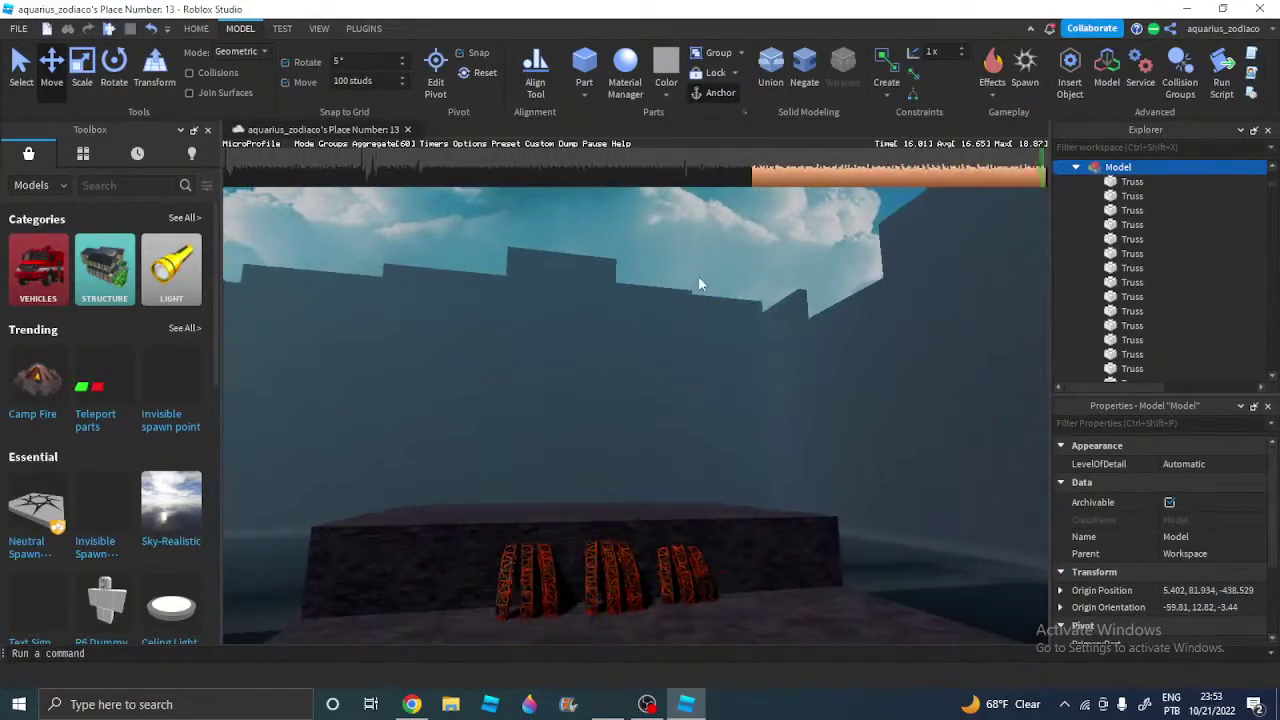
Set the move snap to 5 studs and duplicate the large slate floor block as a lower ledge along its side
key("w")
right_click_drag(698, 276, 698, 276)
left_click(588, 398)
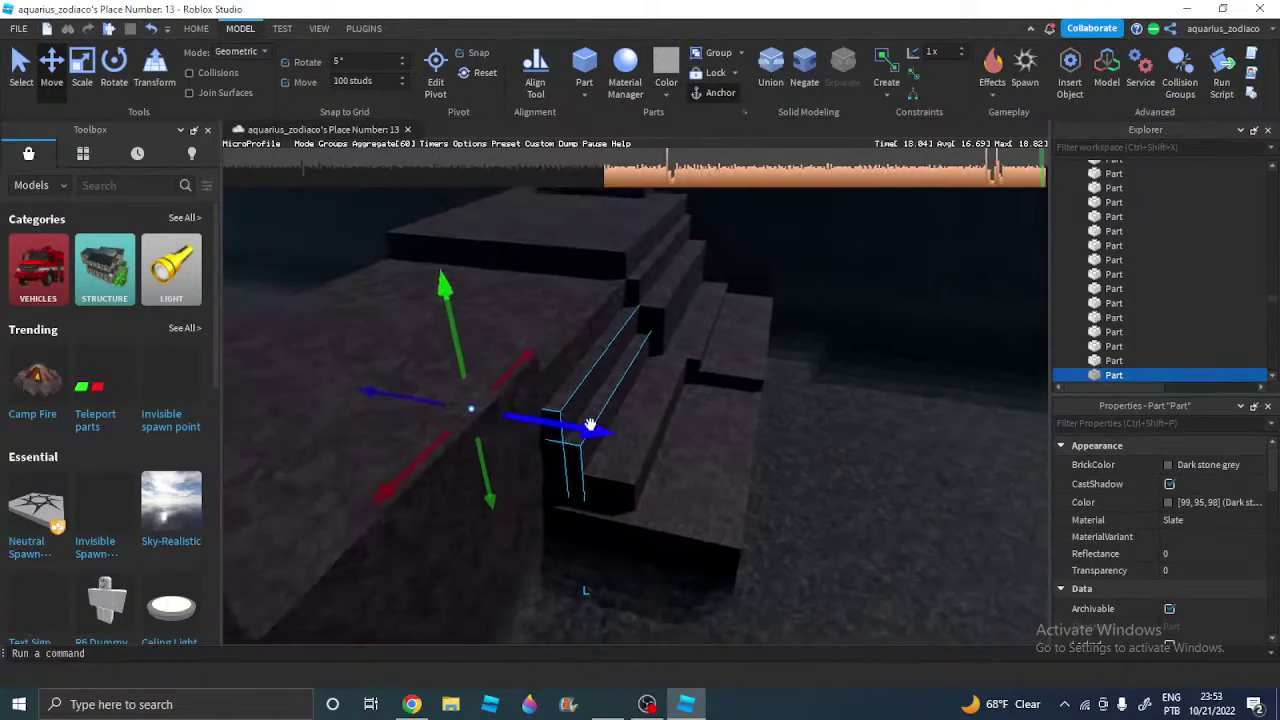
left_click(512, 491)
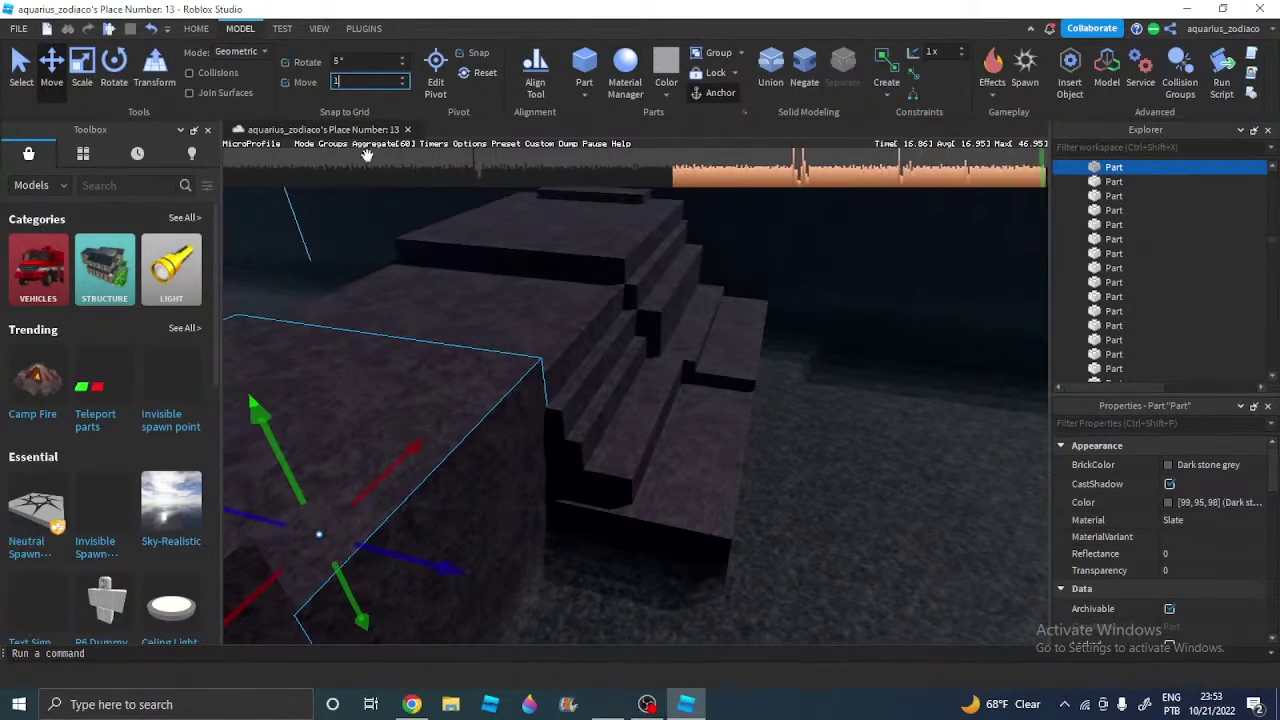
right_click_drag(493, 334, 489, 366)
key("w")
right_click_drag(624, 359, 624, 359)
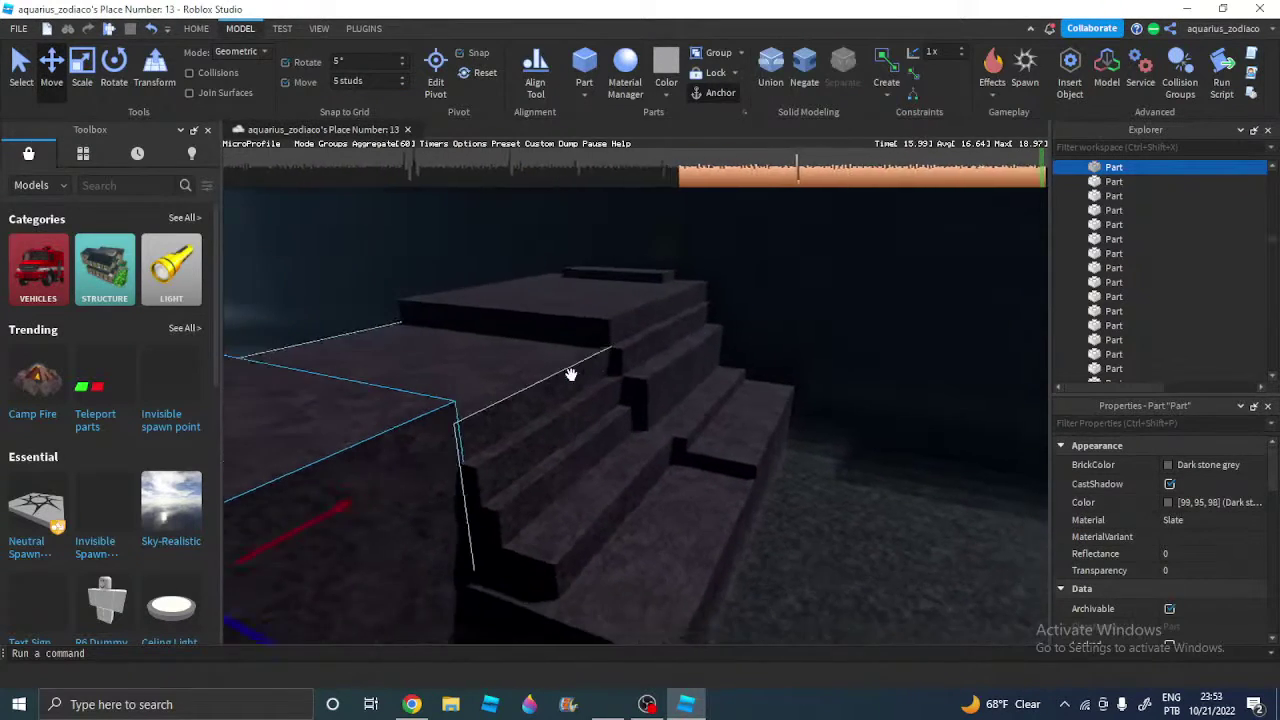
right_click_drag(328, 372, 328, 372)
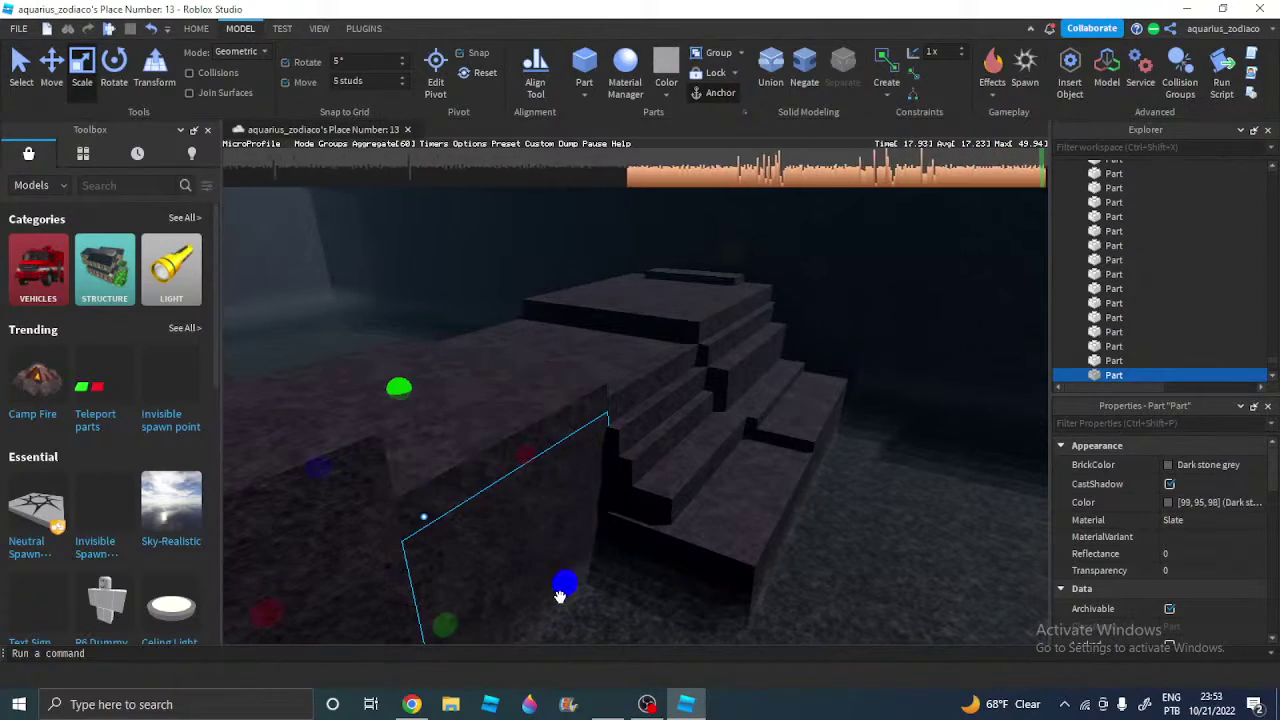
Form a second, lower slate step alongside the new ledge with the Scale tool
right_click_drag(533, 523, 533, 523)
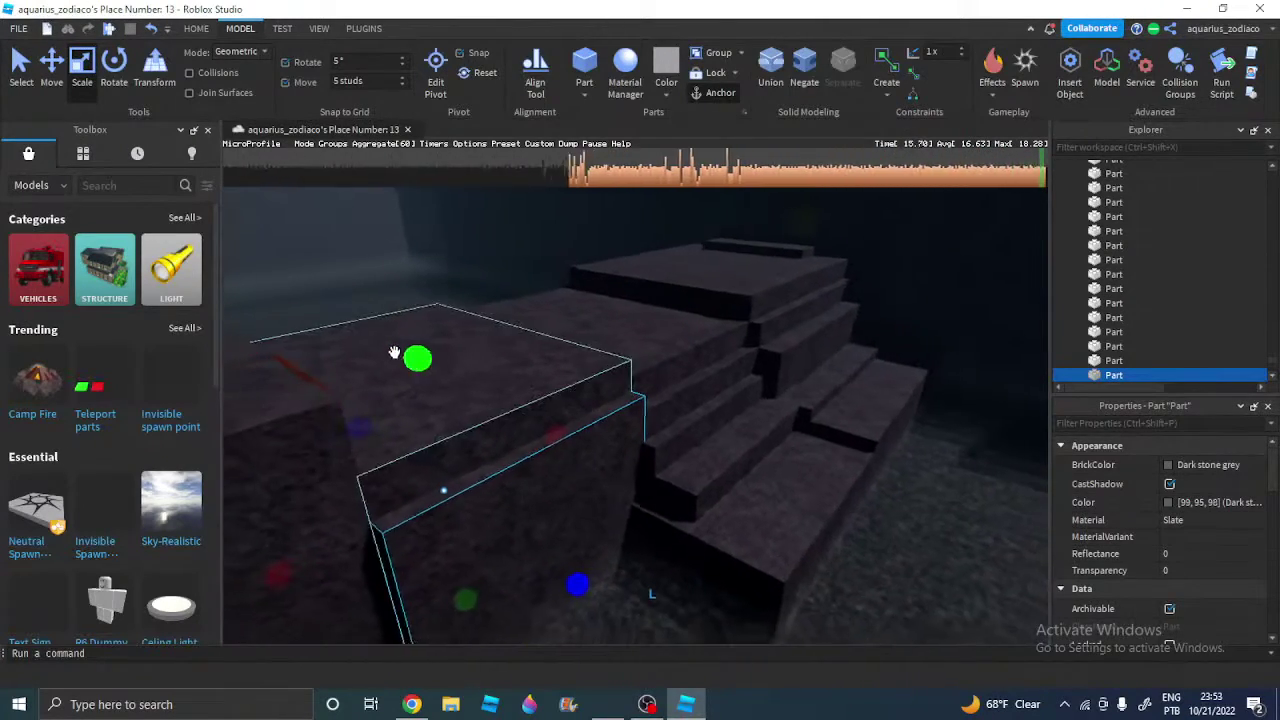
key("w")
right_click_drag(418, 369, 489, 426)
key("s")
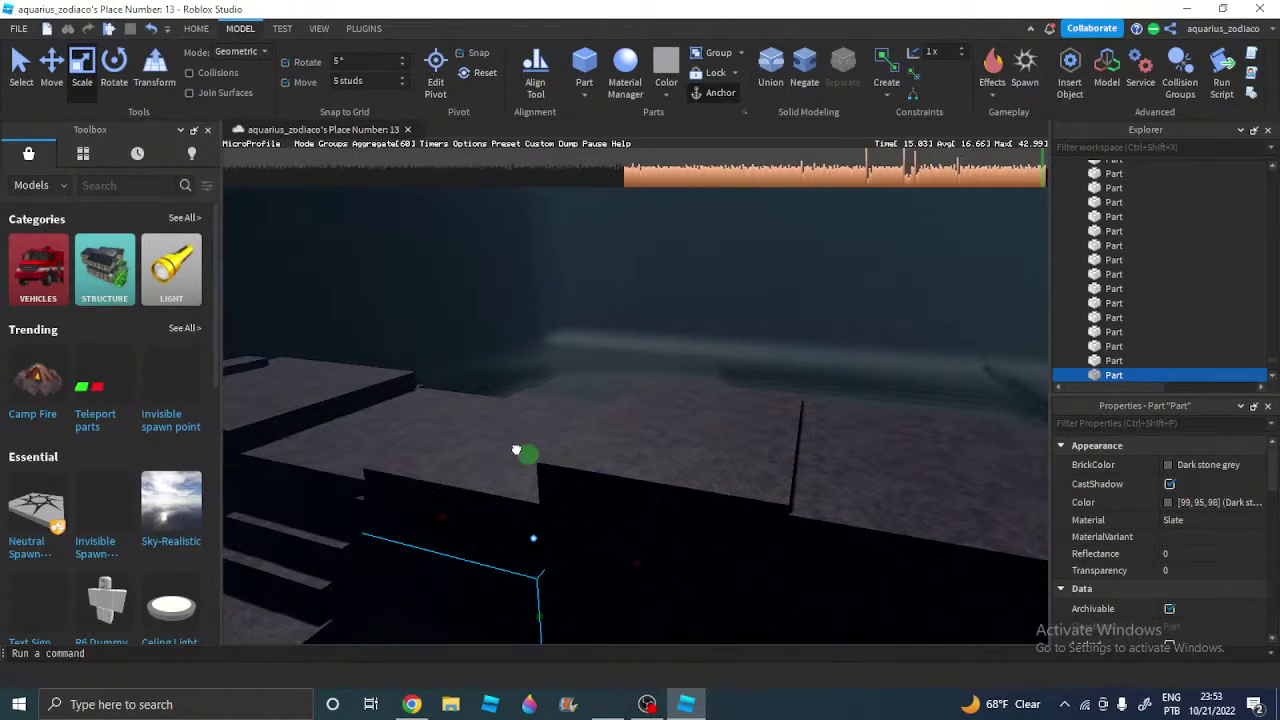
key("s")
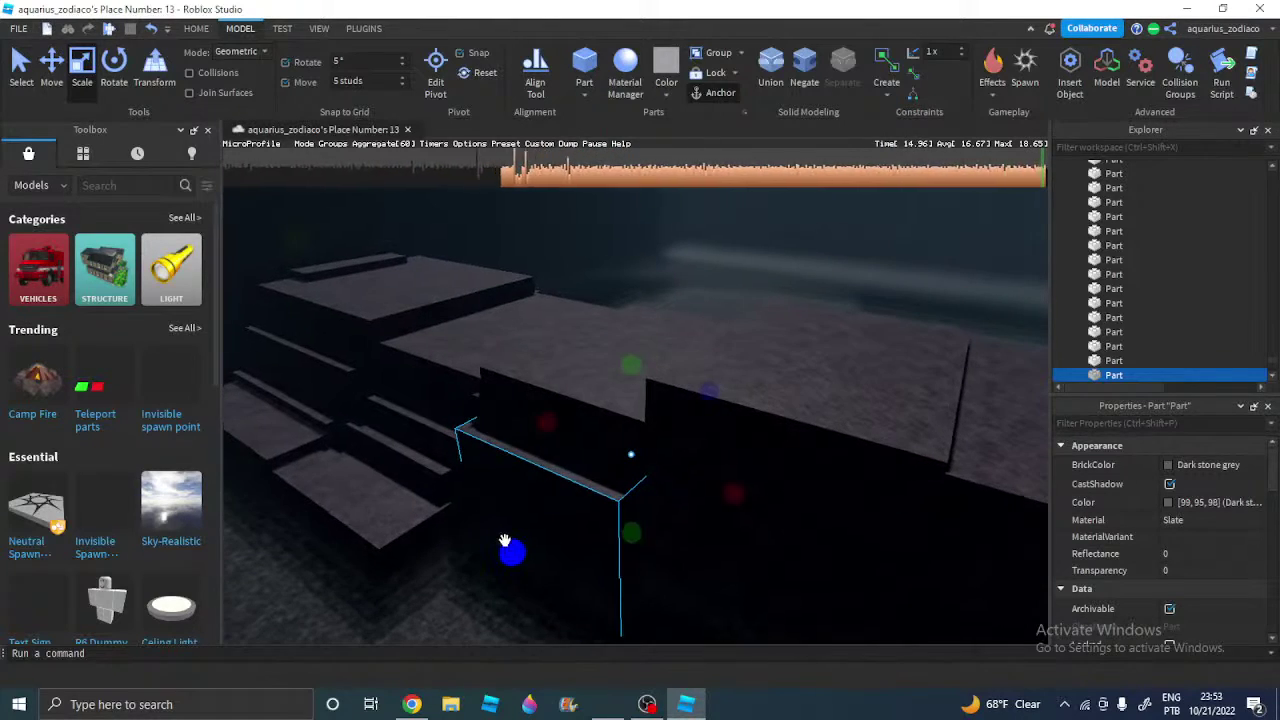
key("w")
right_click_drag(663, 263, 661, 269)
key("d")
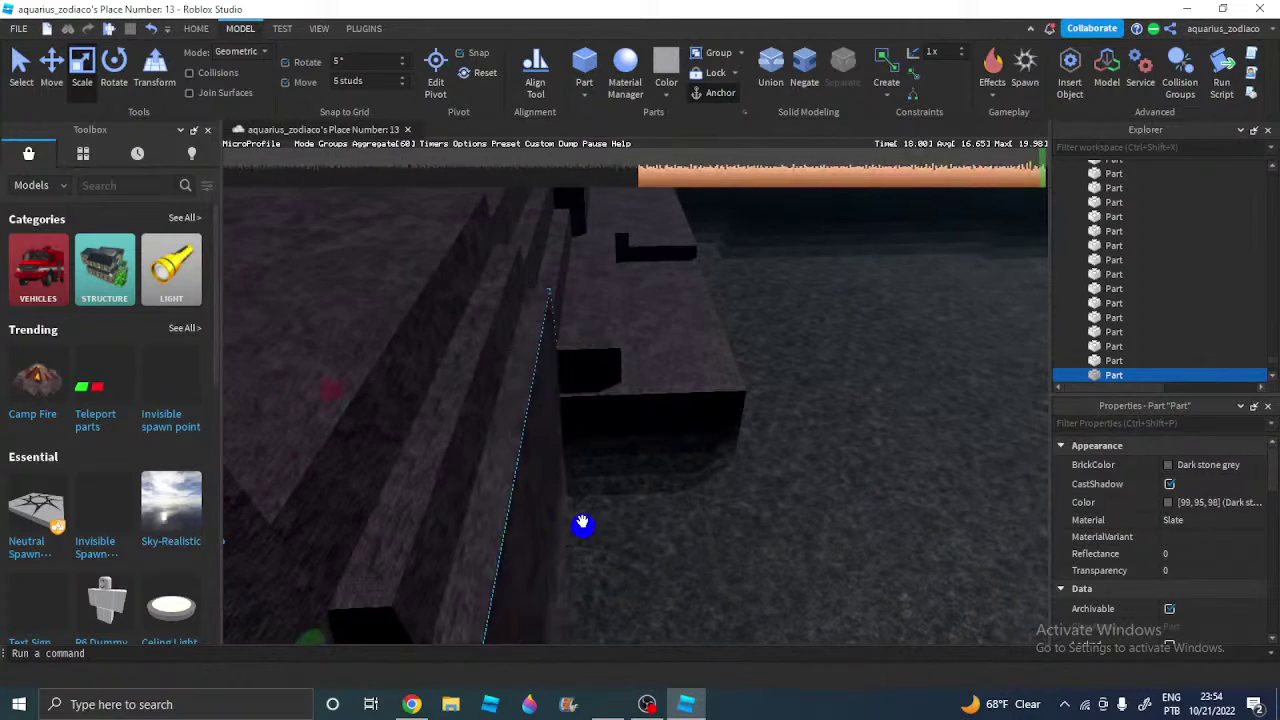
key("d")
right_click_drag(546, 434, 544, 434)
Set the move snap to 3 studs and resize the lowest slate step beside the block
left_click(368, 80)
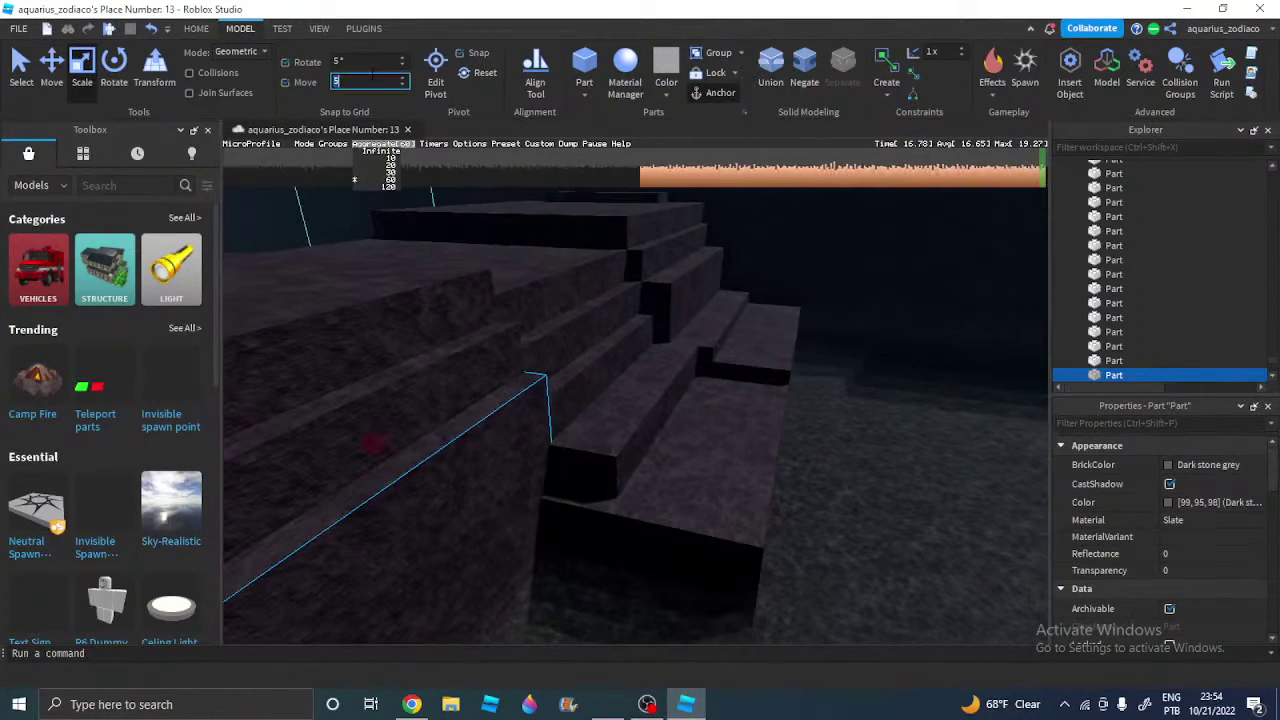
type("3")
right_click_drag(446, 259, 446, 290)
key("a")
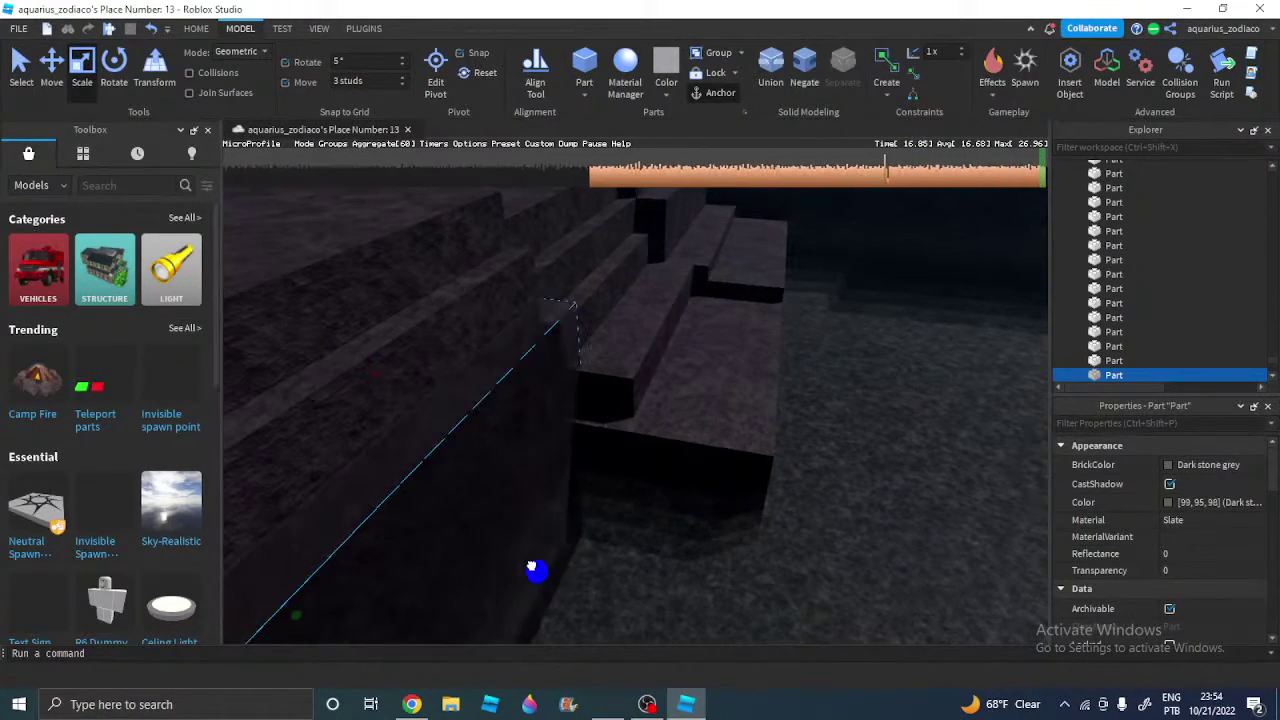
right_click_drag(531, 566, 711, 511)
key("w")
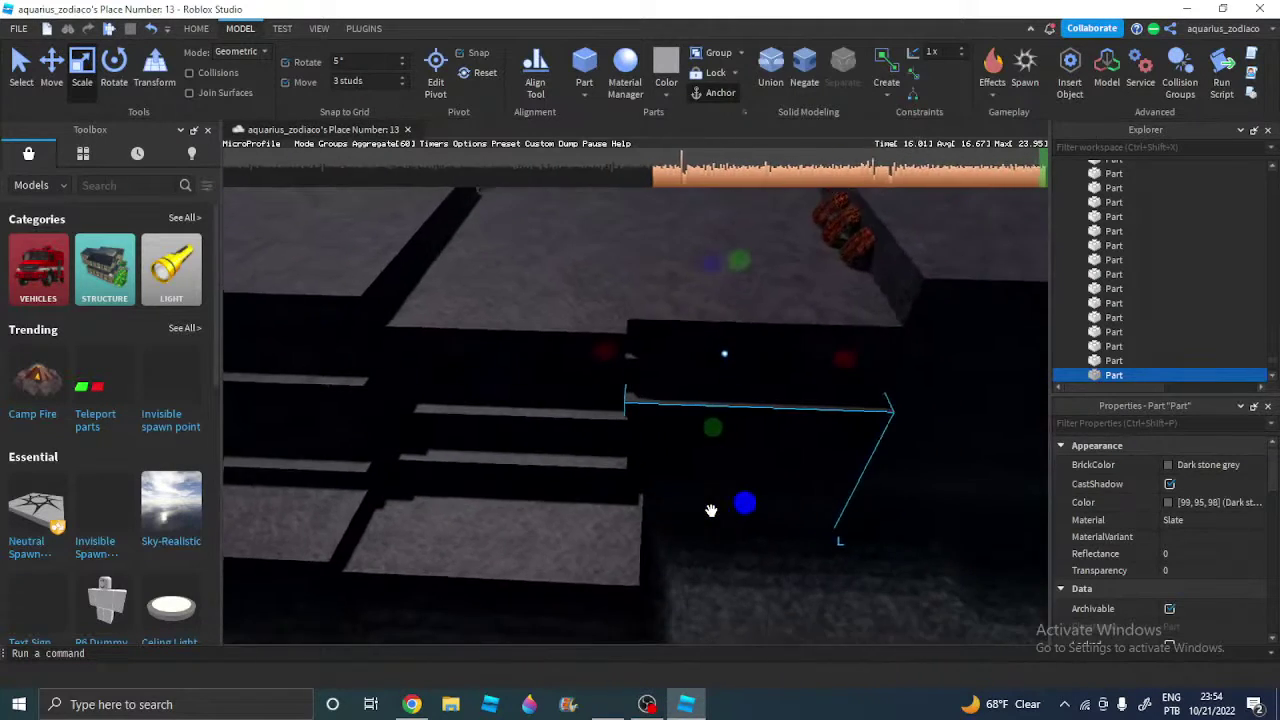
Set the move snap to 5 studs and adjust the lowest slate step to continue the stepped side
left_click(362, 82)
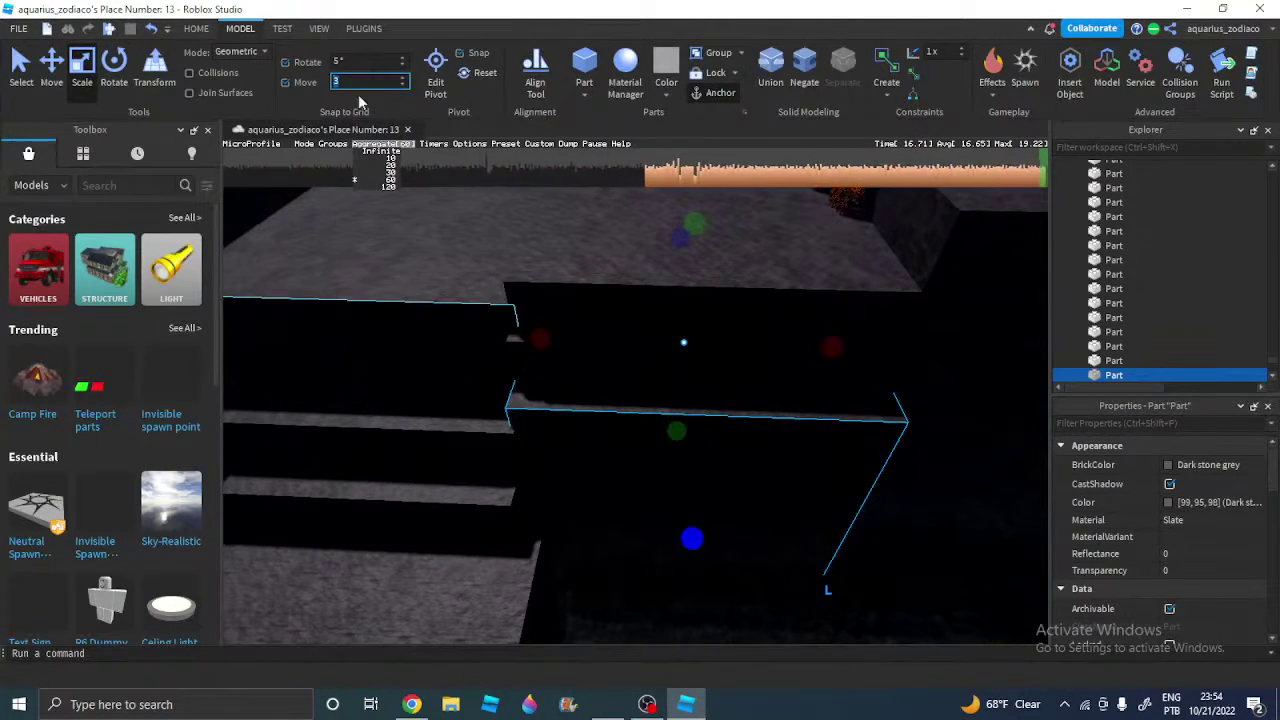
right_click_drag(495, 274, 495, 274)
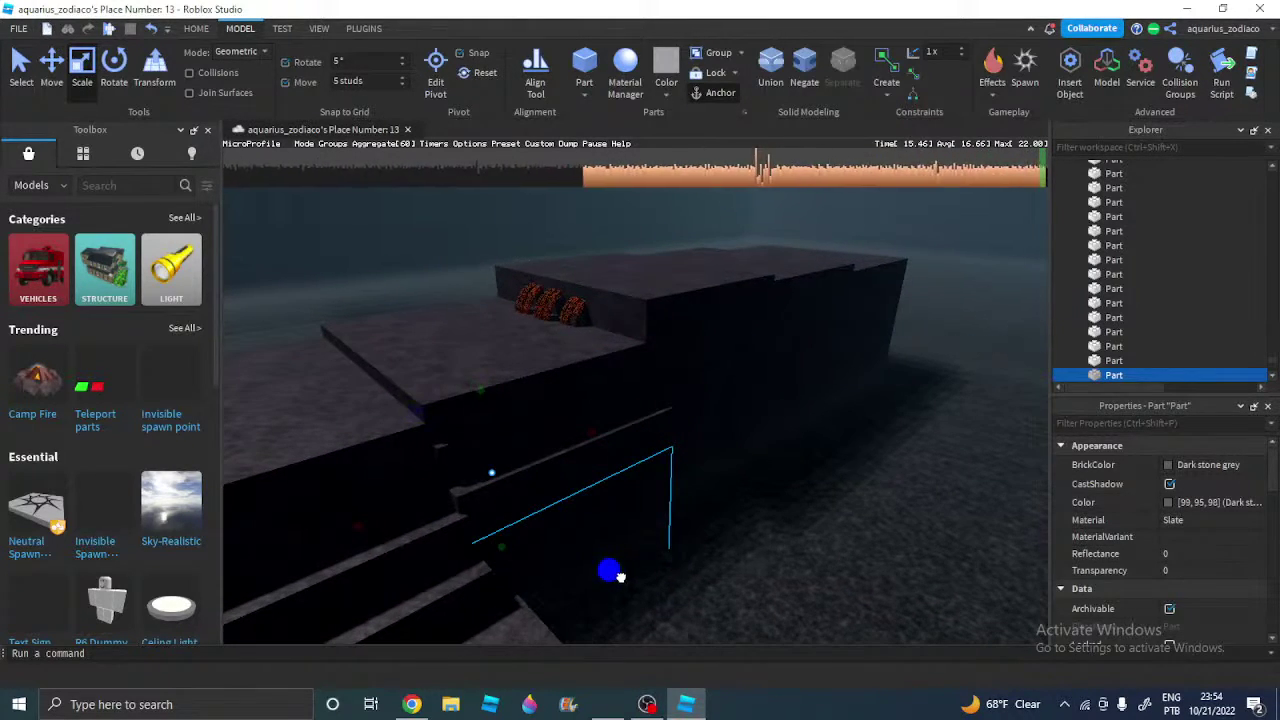
right_click_drag(430, 393, 457, 534)
right_click_drag(418, 618, 457, 432)
key("w")
key("d")
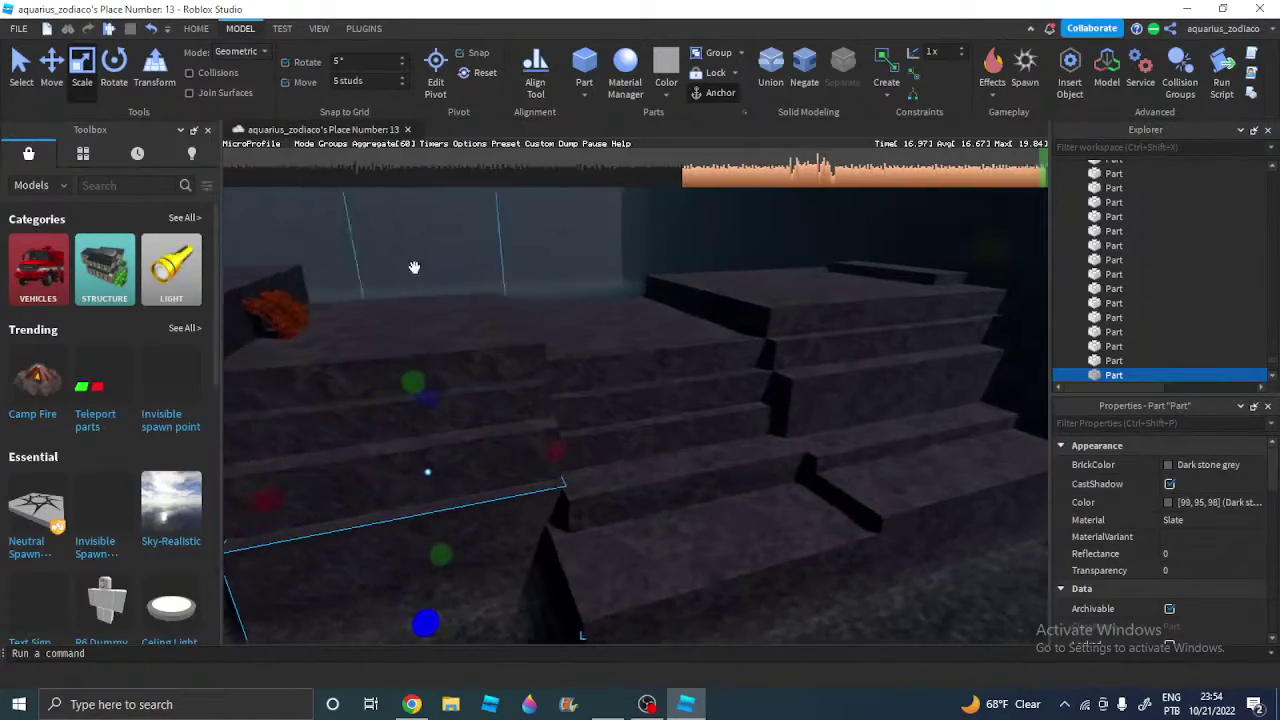
Set the move snap to 1 stud and adjust the height of the lowest slate step with the Scale tool
right_click_drag(525, 400, 525, 400)
key("w")
key("d")
double_click(336, 82)
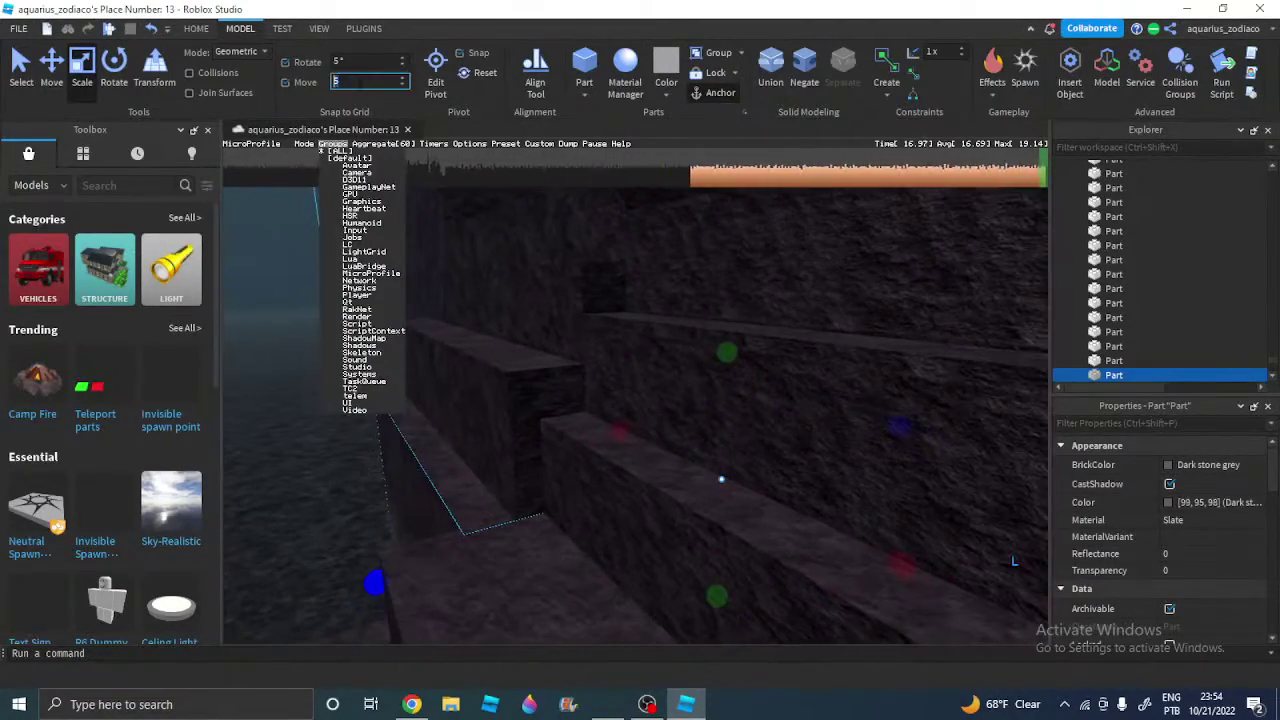
type("1")
key("Return")
key("d")
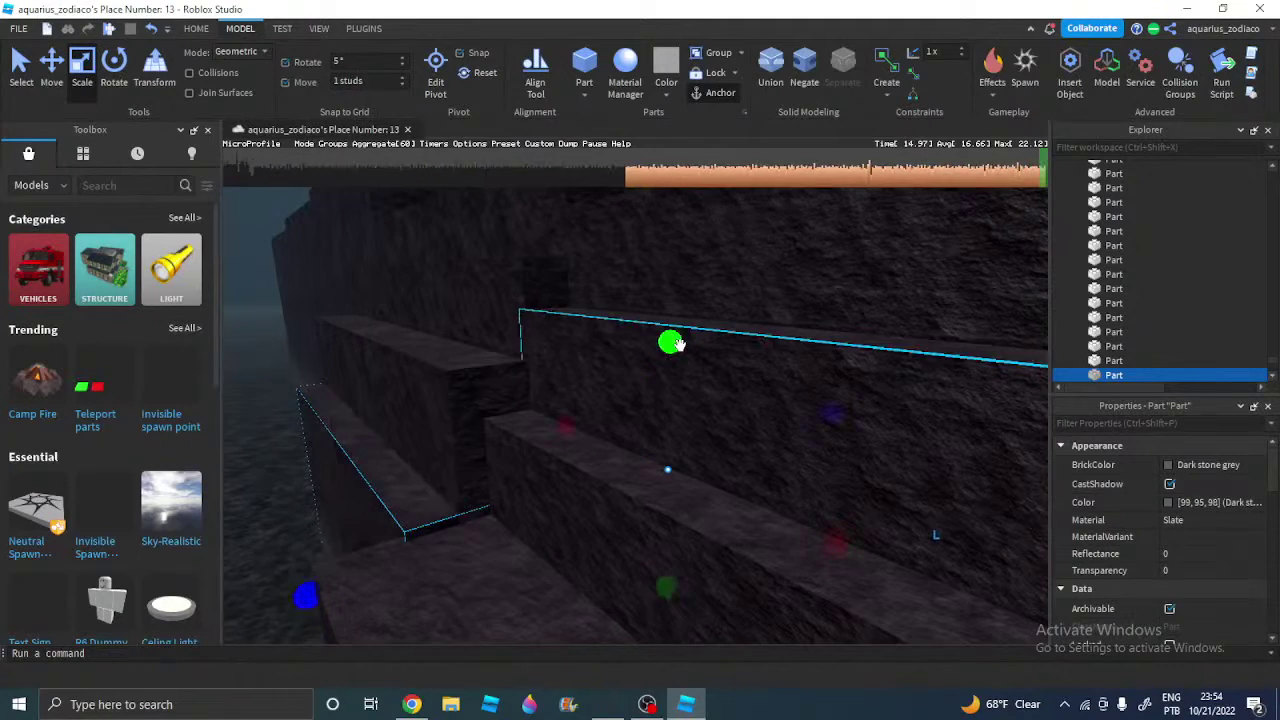
key("s")
key("s")
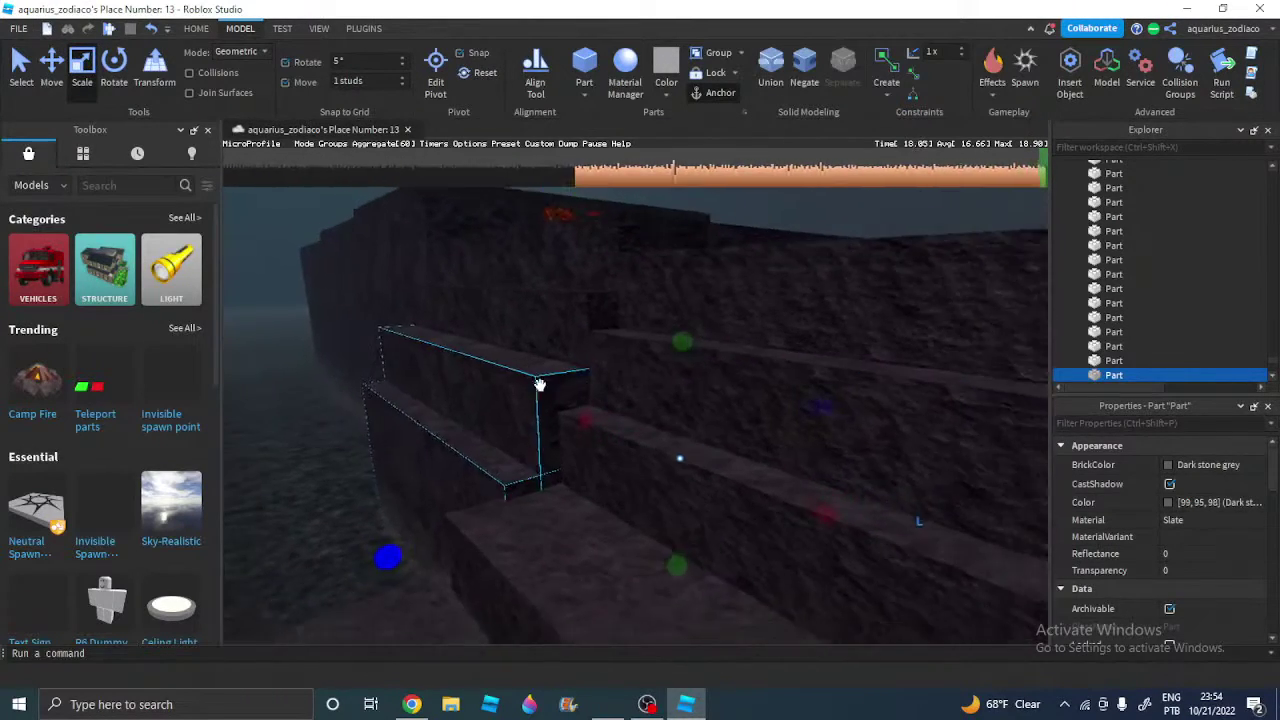
Set the move snap back to 5 studs and form a further, lower slate step beside the ledges
key("a")
right_click_drag(507, 255, 673, 329)
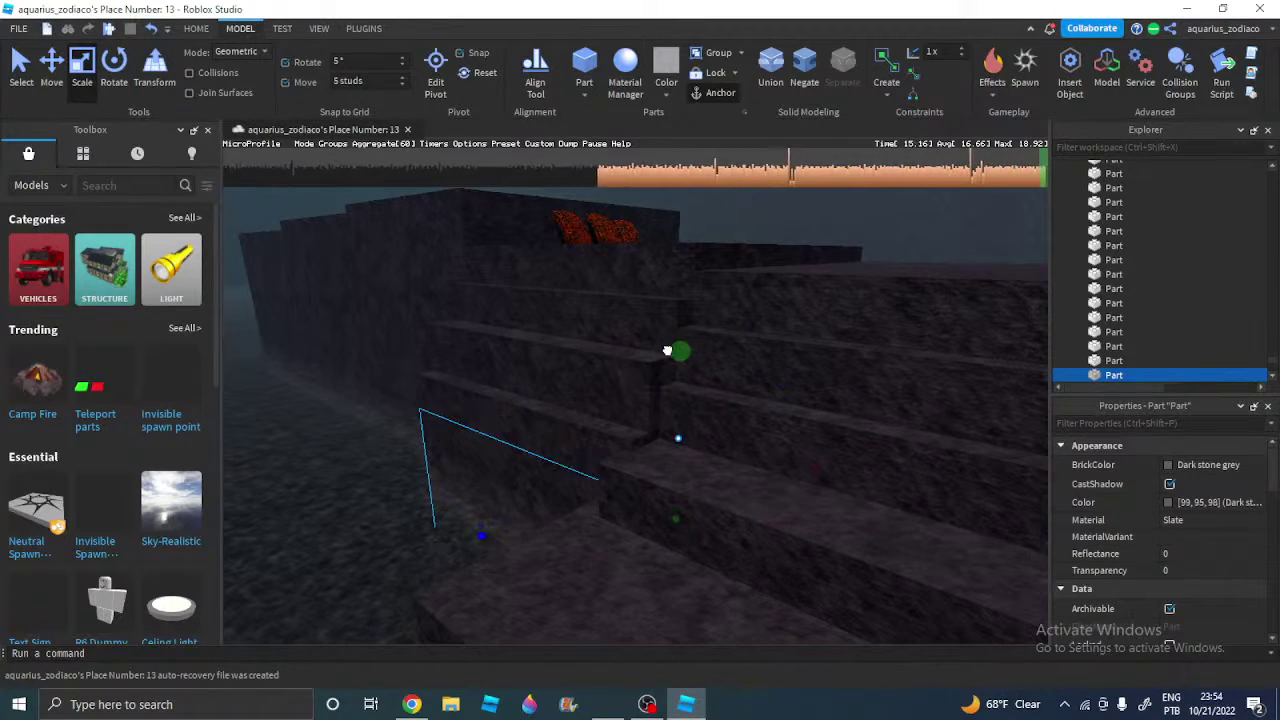
key("w")
key("w")
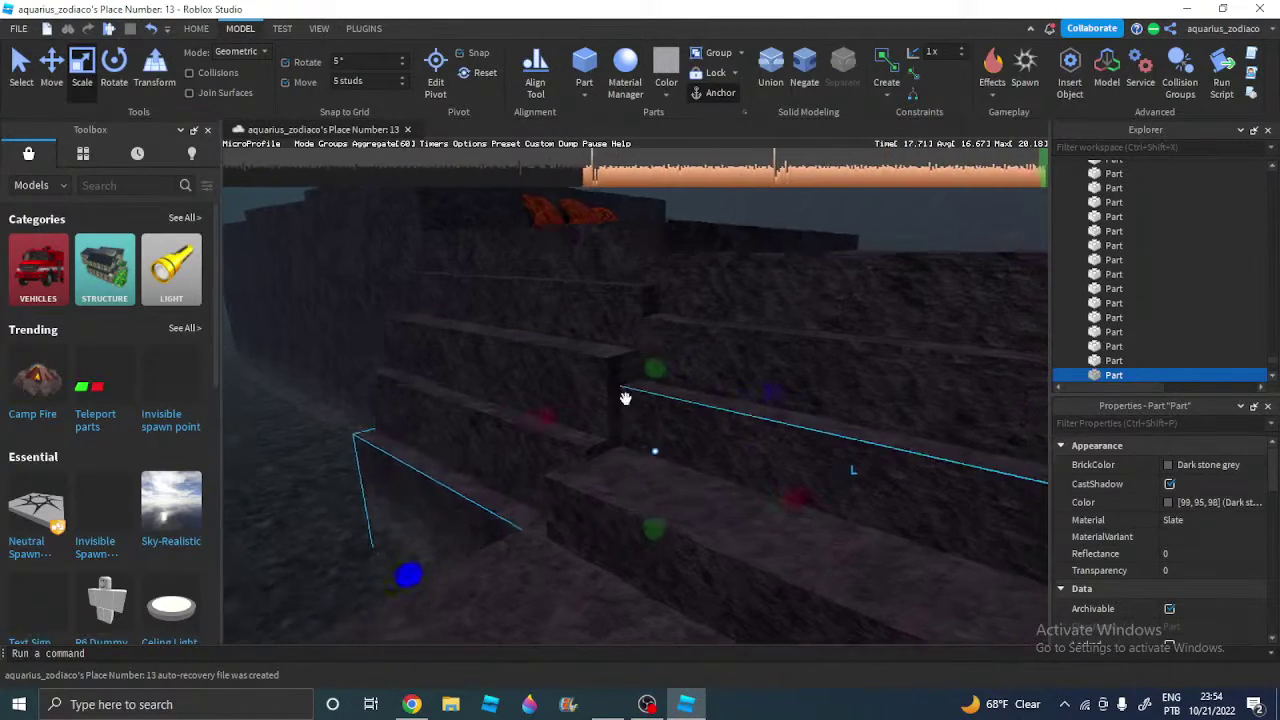
right_click_drag(626, 400, 679, 376)
scroll(662, 391, "down", 5)
key("d")
Lower the top of the lowest slate step and extend its front face outward across the cave floor
left_click_drag(677, 376, 677, 398)
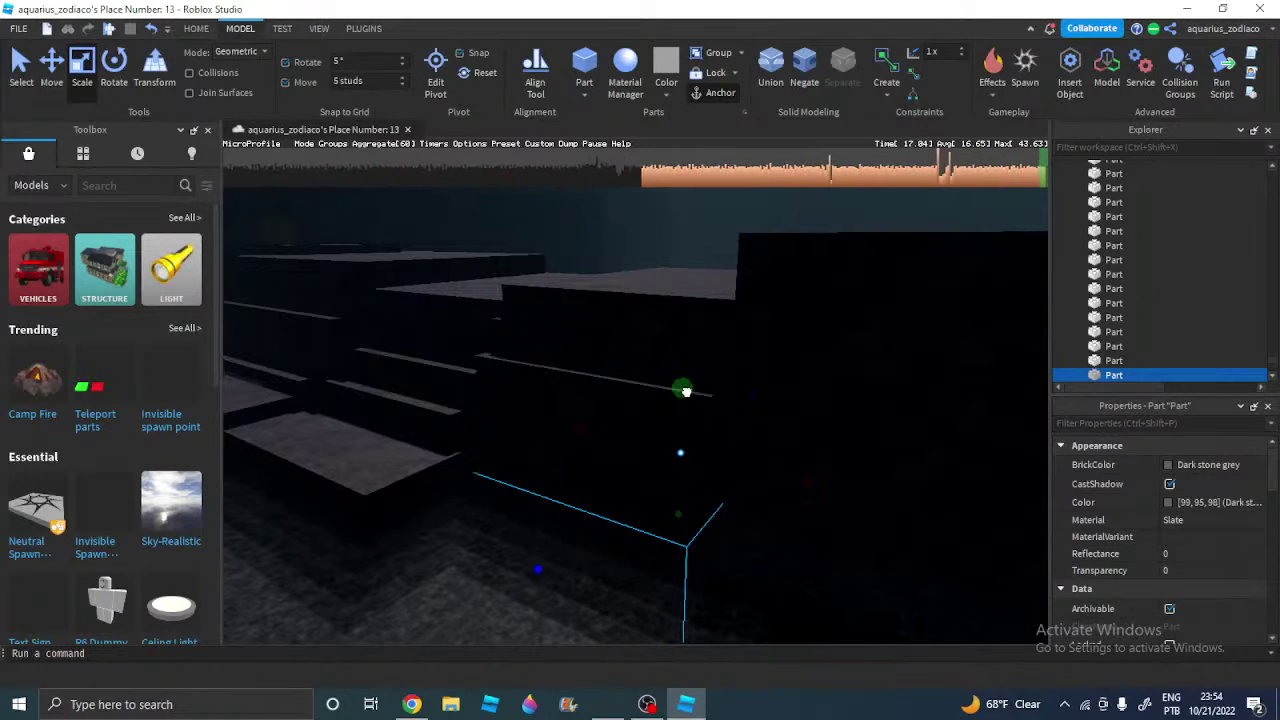
left_click_drag(540, 569, 480, 597)
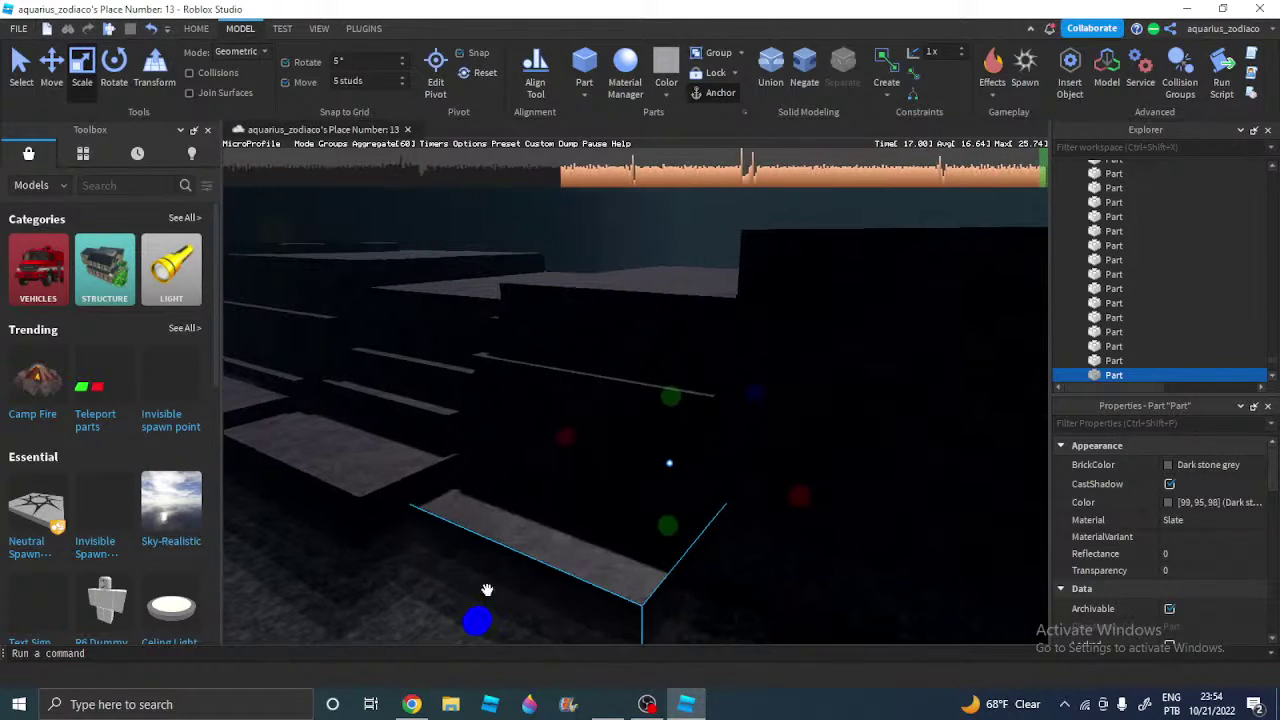
key("w")
key("d")
scroll(1226, 549, "down", 4)
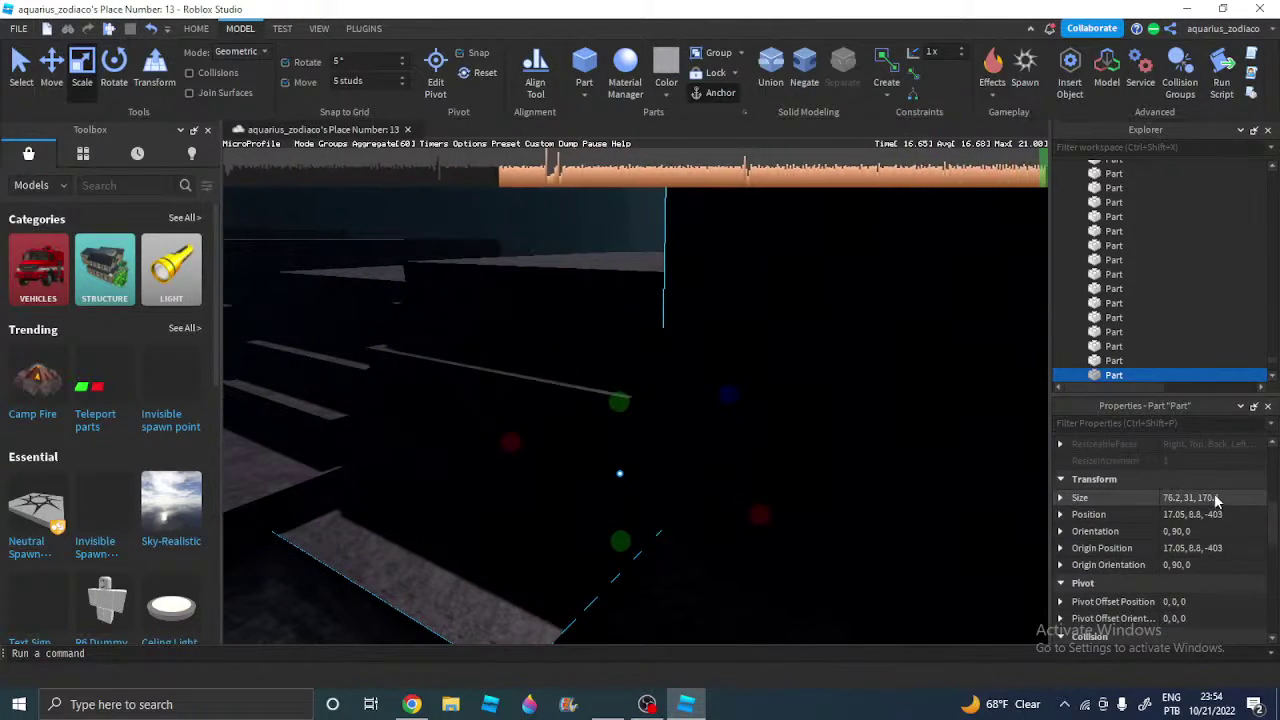
Resize the lowest slate step to 76.2, 31, 180.1 studs by extending its front face, and deselect it
left_click_drag(257, 632, 572, 485)
key("w")
key("d")
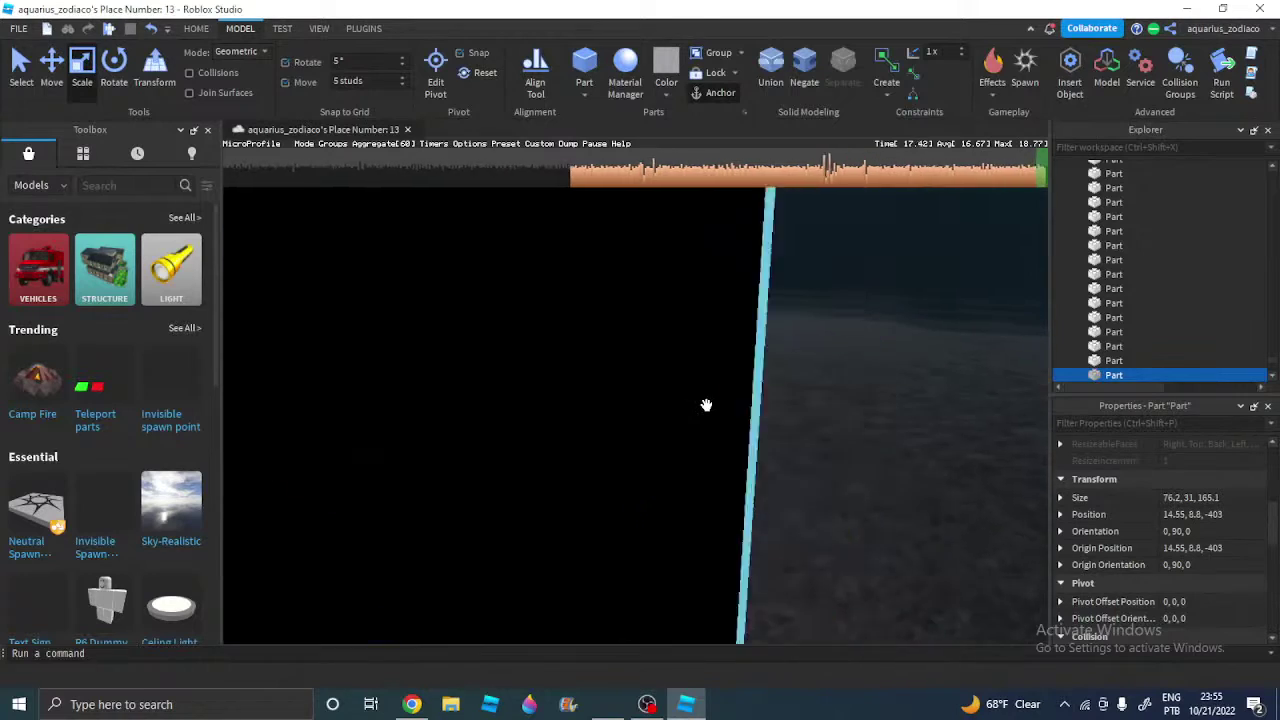
scroll(706, 405, "down", 5)
left_click_drag(560, 414, 660, 431)
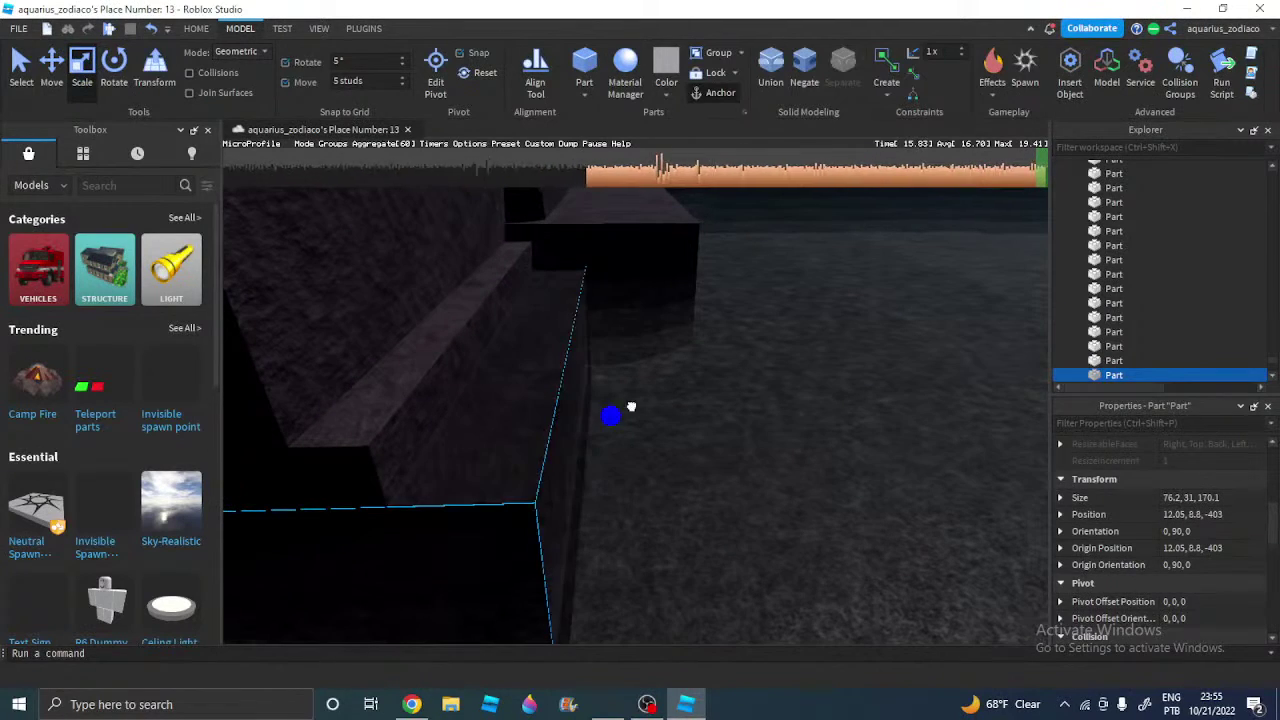
scroll(684, 420, "up", 2)
scroll(660, 437, "down", 1)
key("ctrl+z")
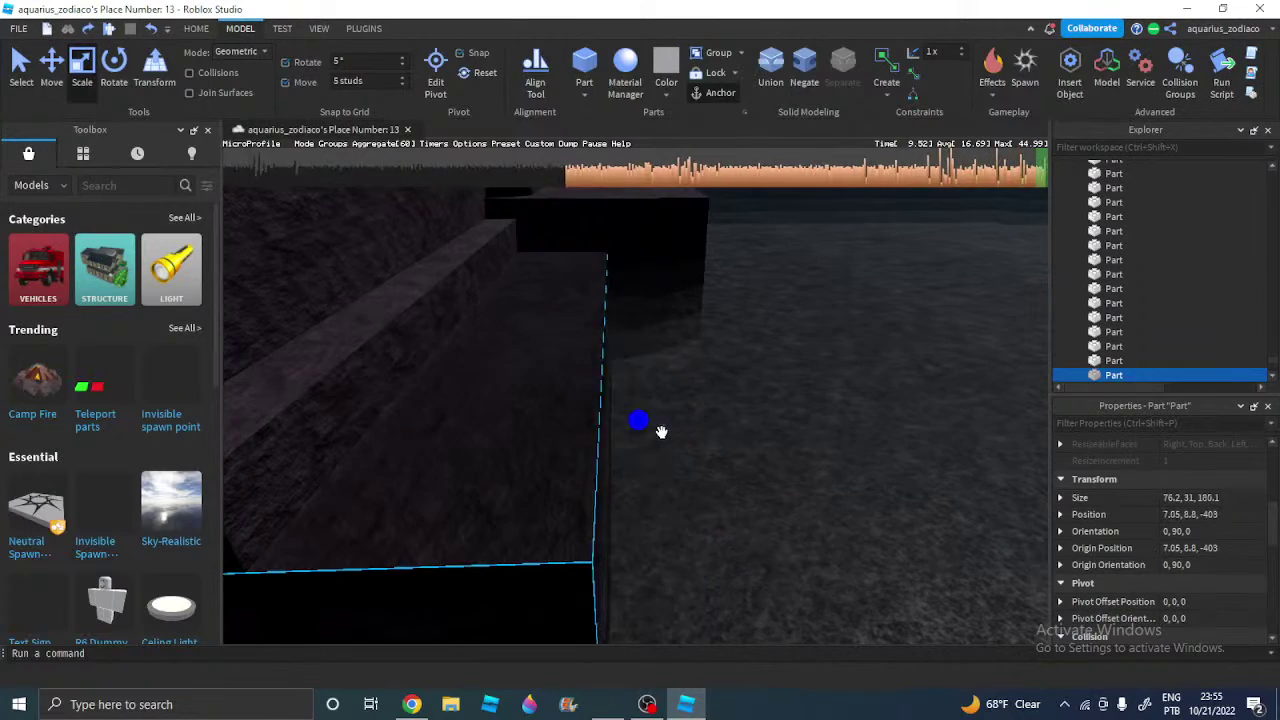
right_click_drag(660, 431, 660, 431)
scroll(660, 431, "down", 3)
key("d")
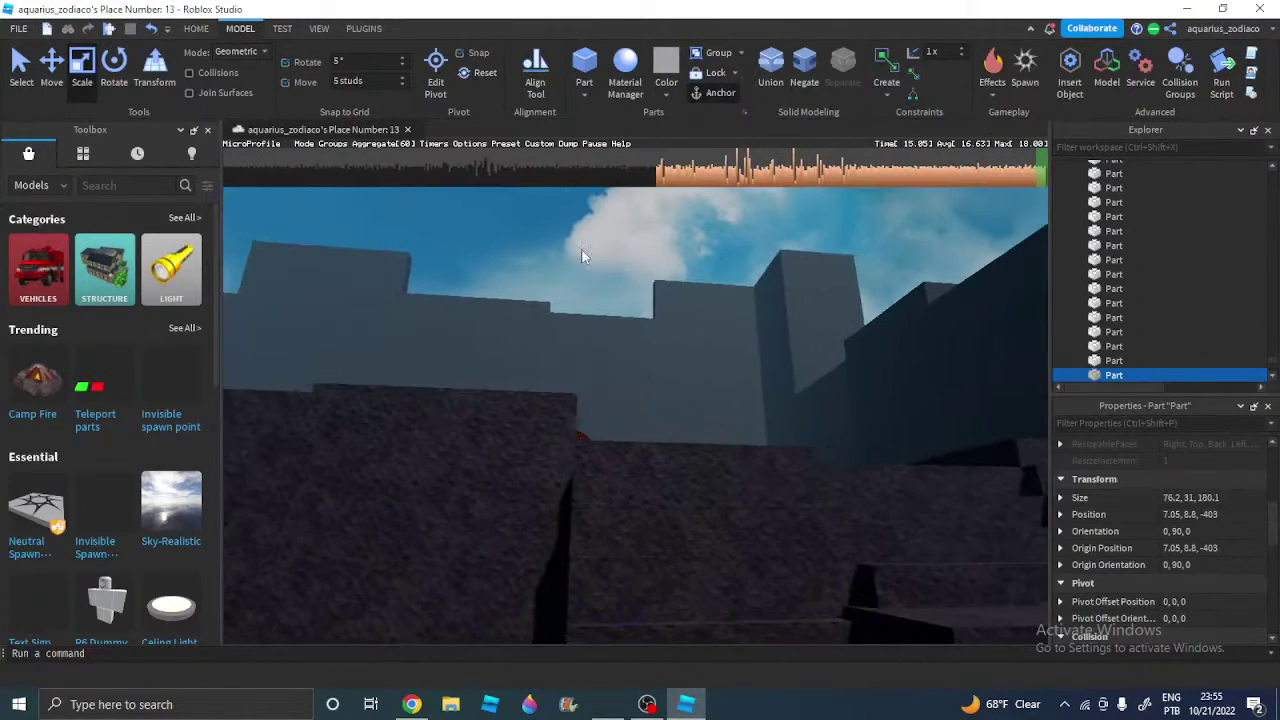
left_click(582, 250)
right_click_drag(603, 314, 603, 314)
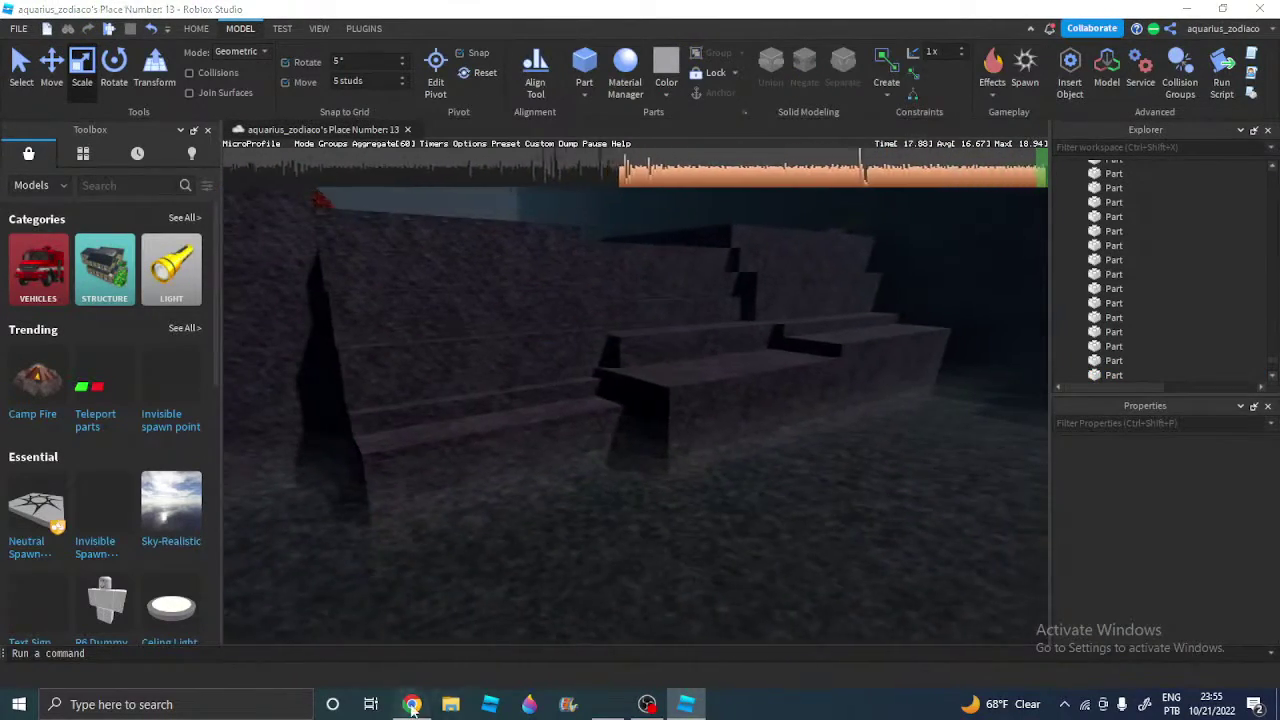
Switch to Chrome, check the livestream dashboard in YouTube Studio, and return to Roblox Studio
key("alt+Tab")
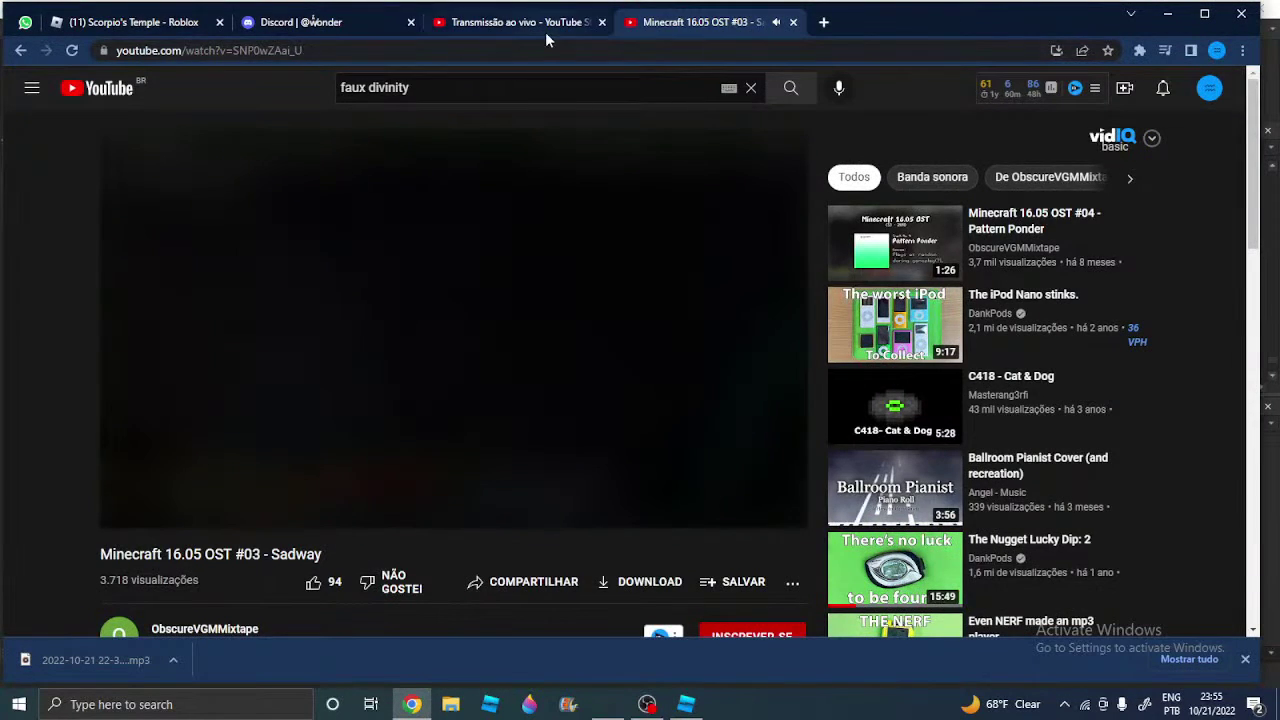
left_click(544, 24)
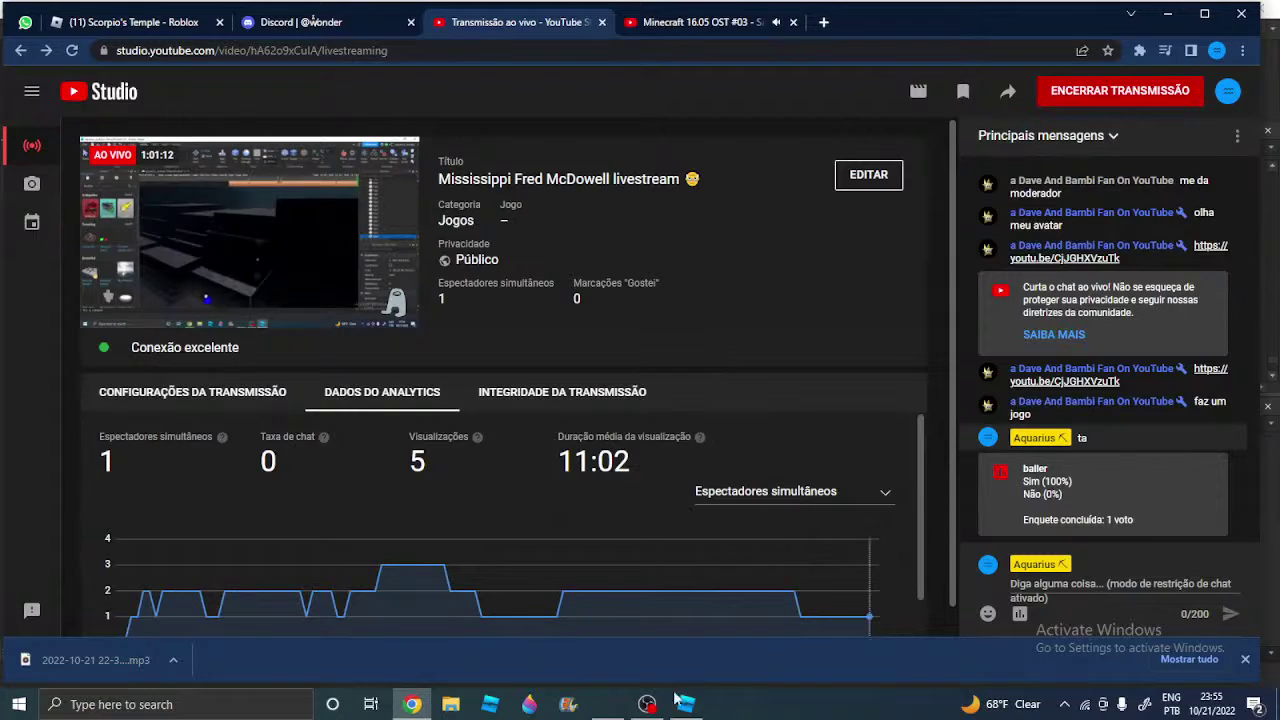
left_click(702, 706)
Adjust the top of the tall slate block in the far cave wall with the Scale tool and deselect it
key("w")
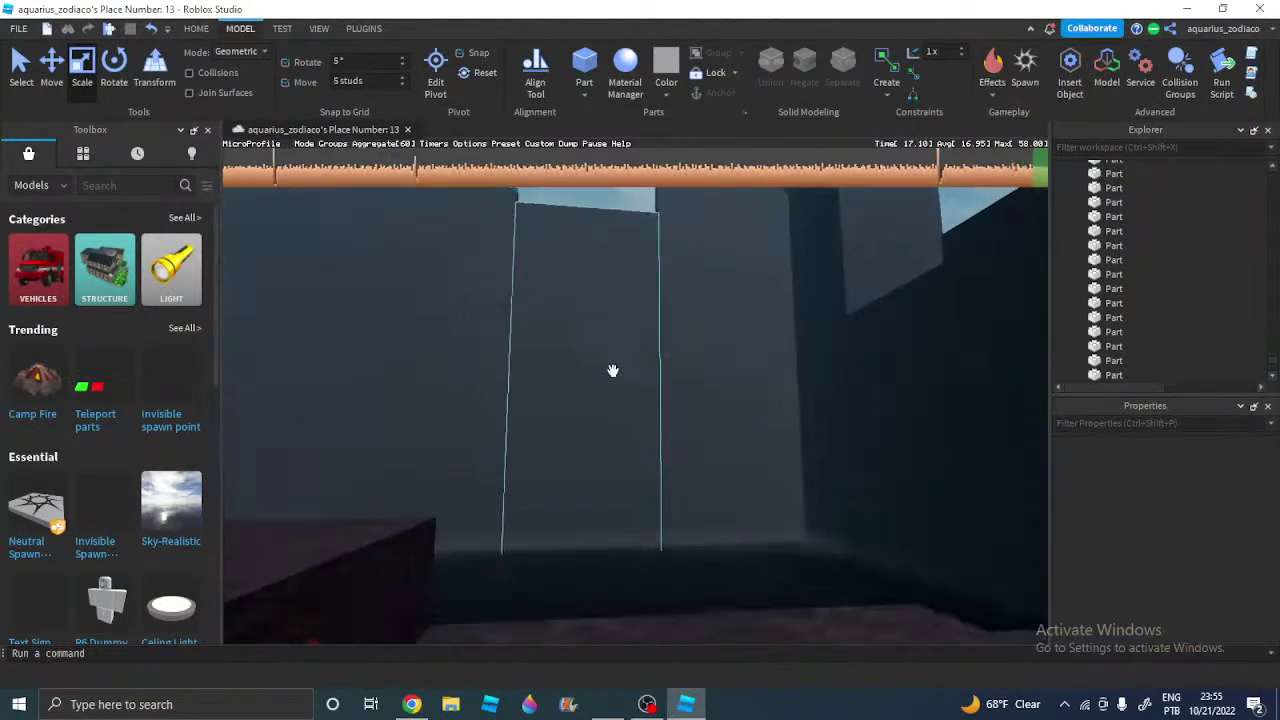
right_click_drag(613, 371, 533, 376)
key("w")
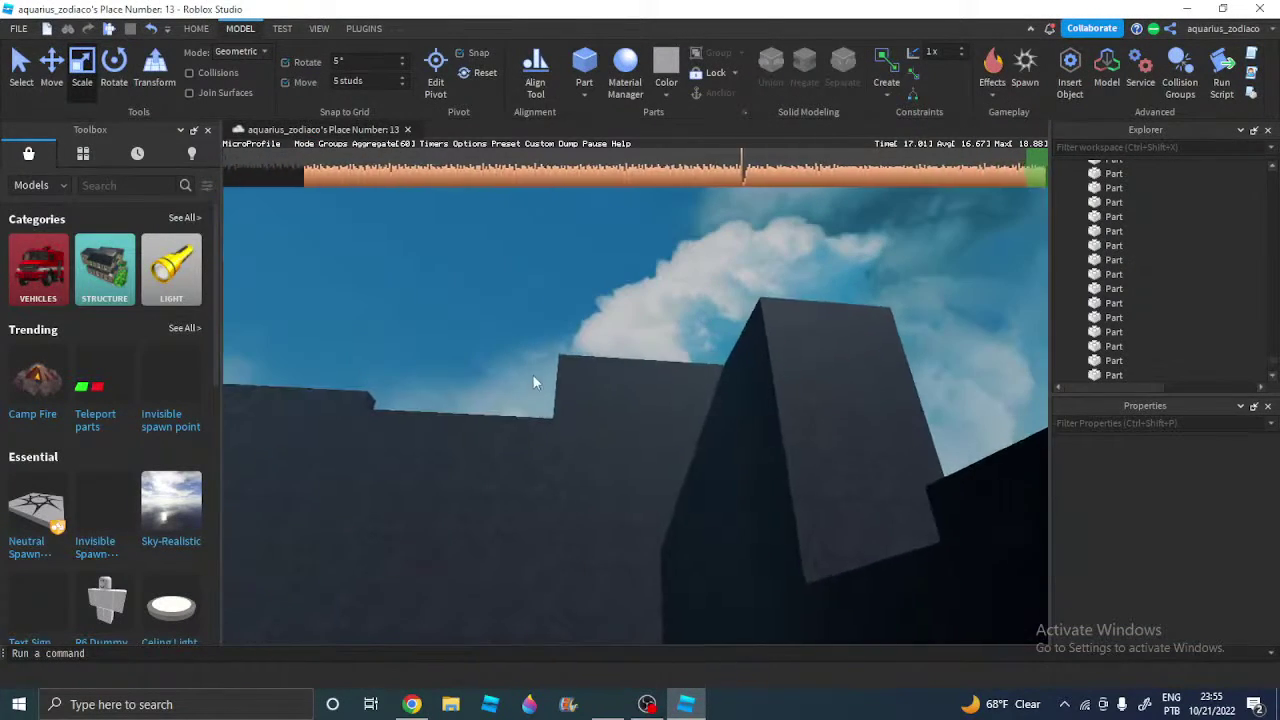
left_click(623, 361)
key("w")
left_click_drag(647, 343, 649, 357)
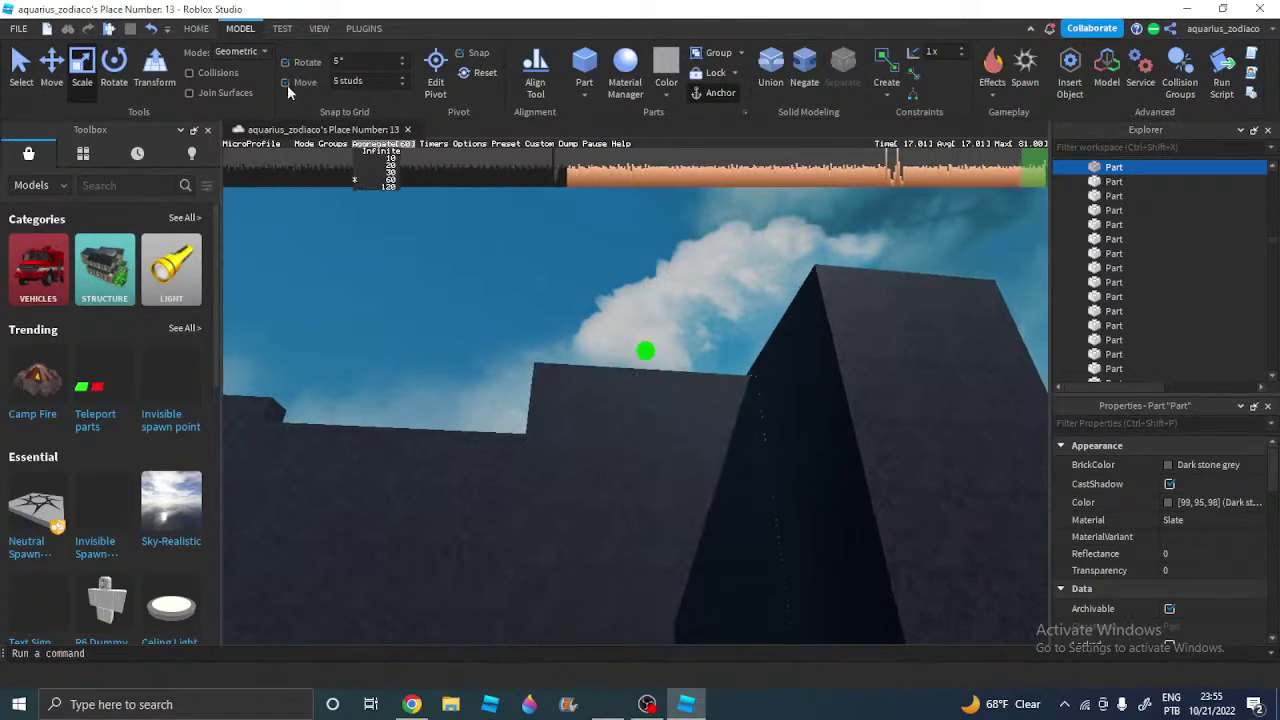
key("w")
left_click(715, 292)
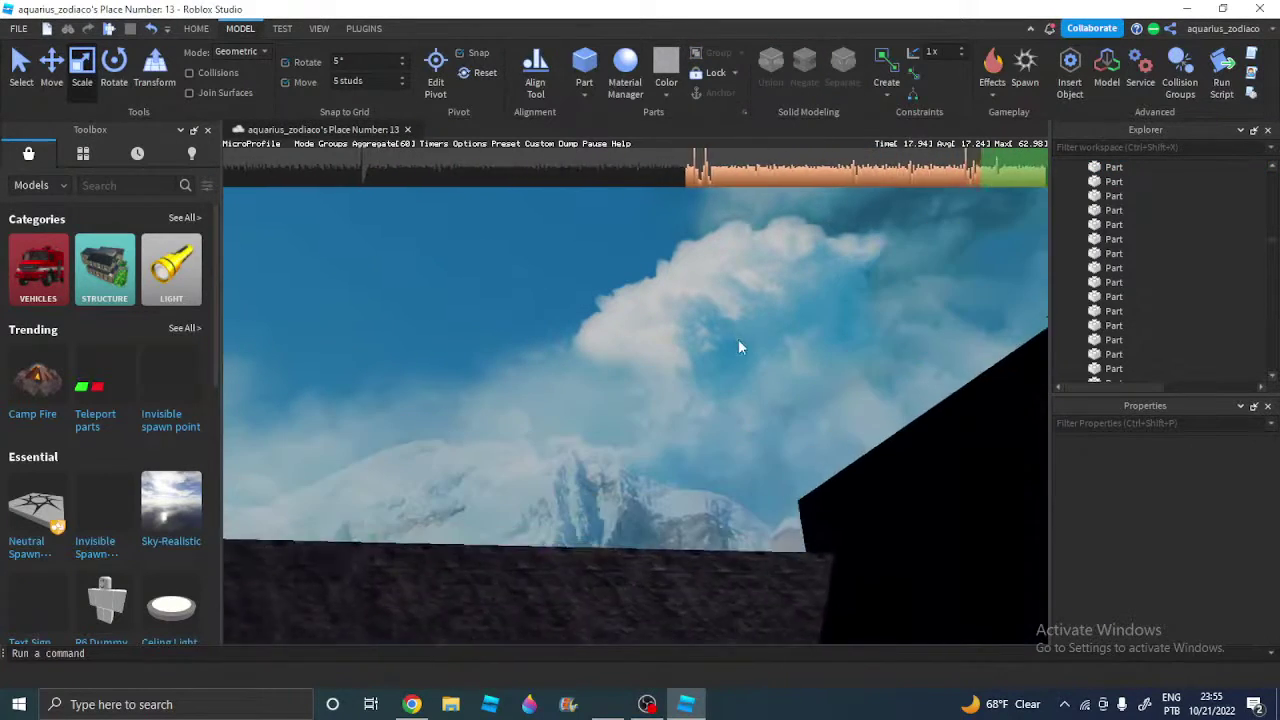
Look through the saved My Models collection in the Toolbox and survey the cave from above
right_click_drag(738, 342, 700, 345)
key("s")
left_click(83, 153)
scroll(141, 463, "down", 10)
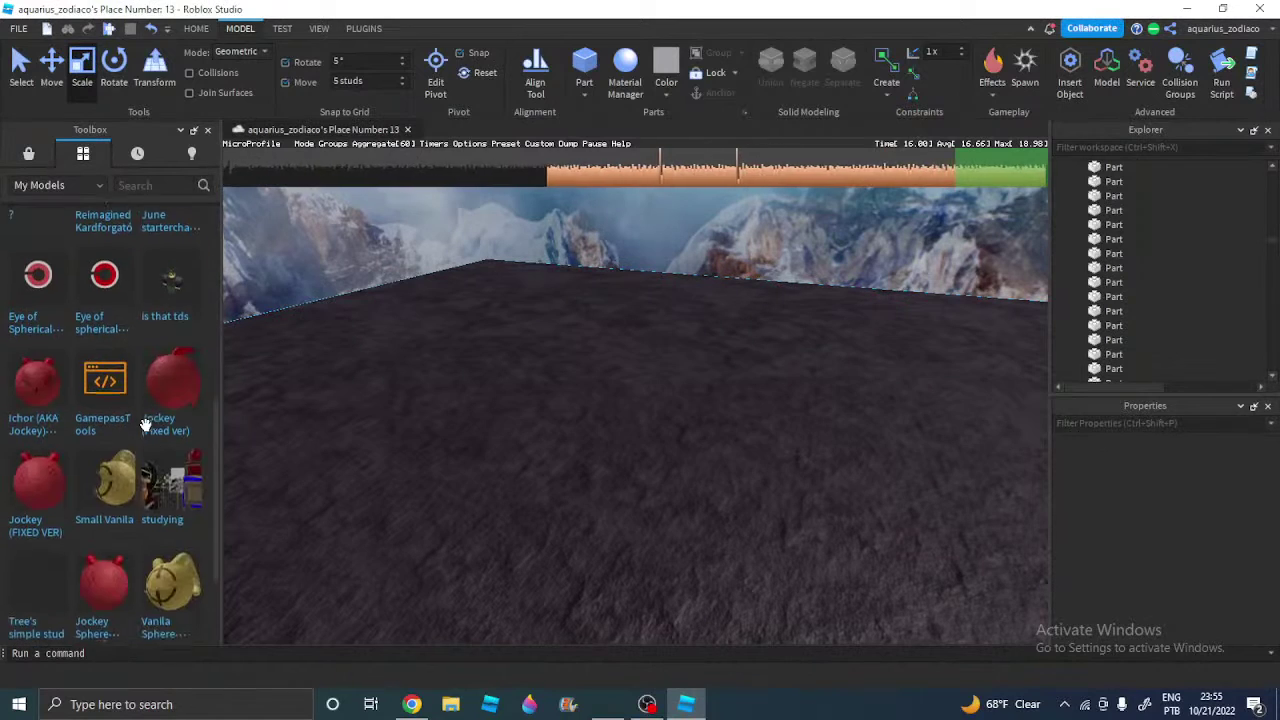
scroll(141, 463, "down", 1)
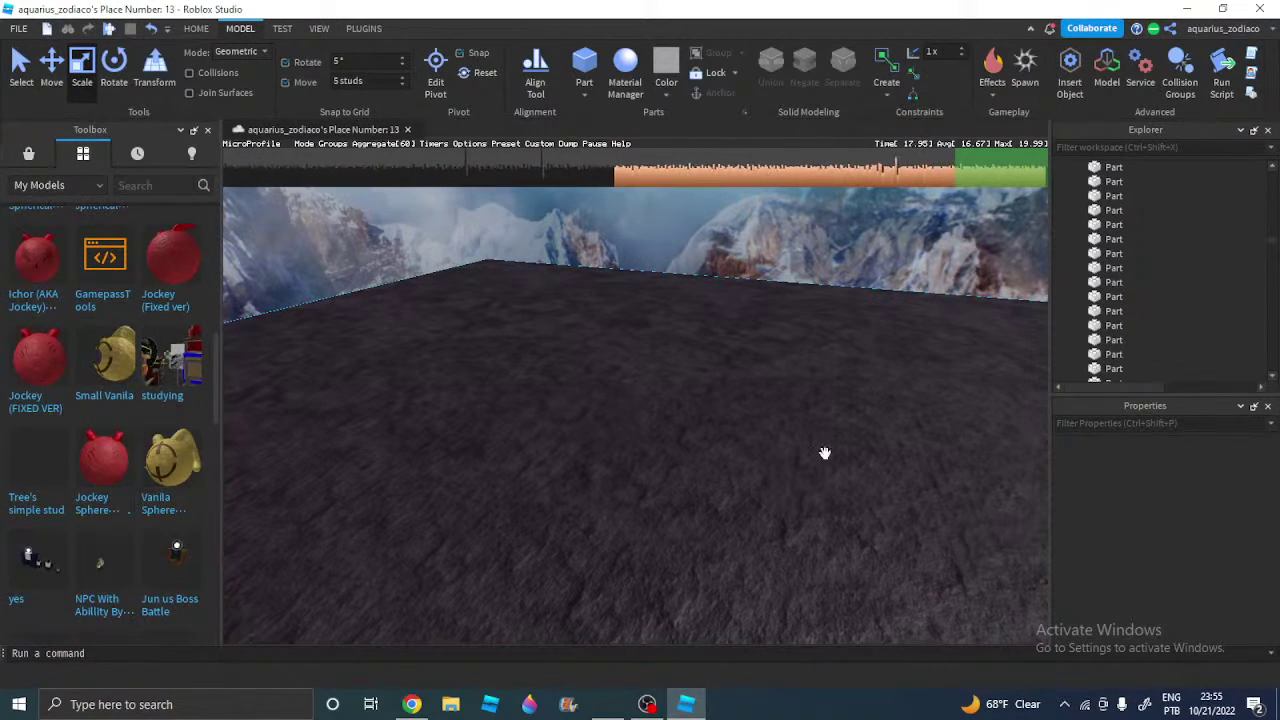
right_click_drag(469, 289, 473, 289)
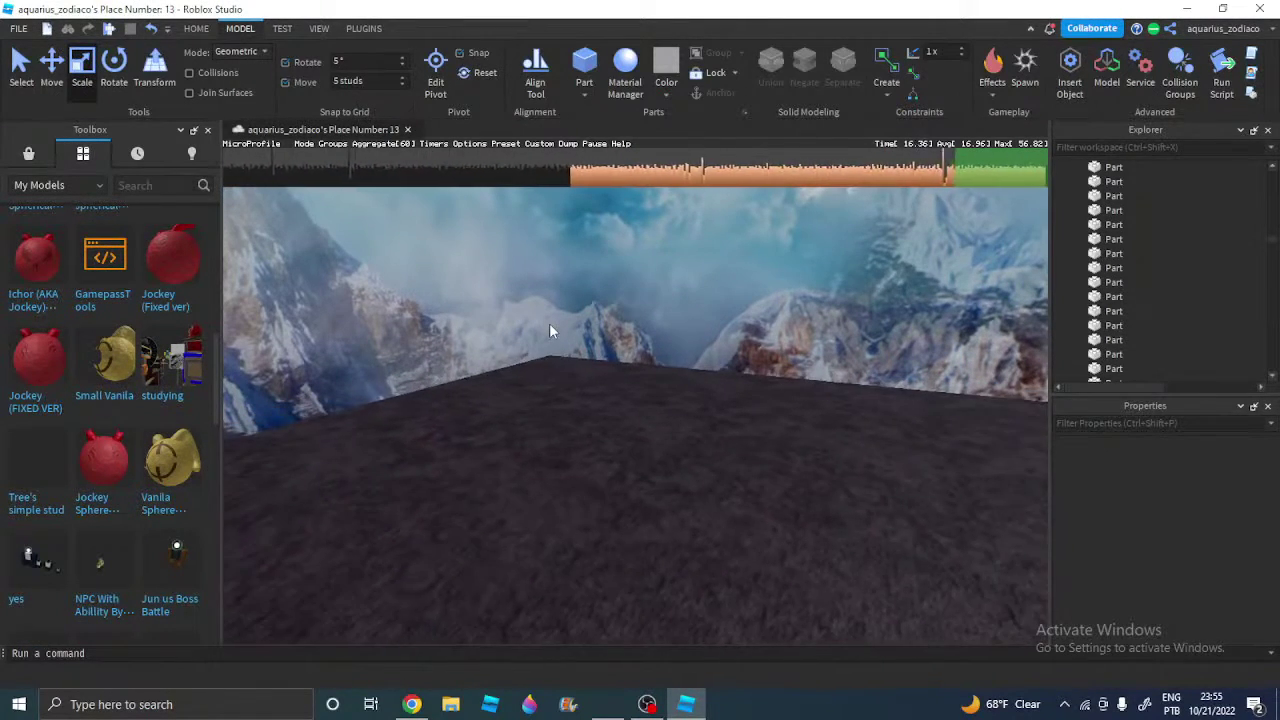
key("w")
right_click_drag(549, 323, 554, 331)
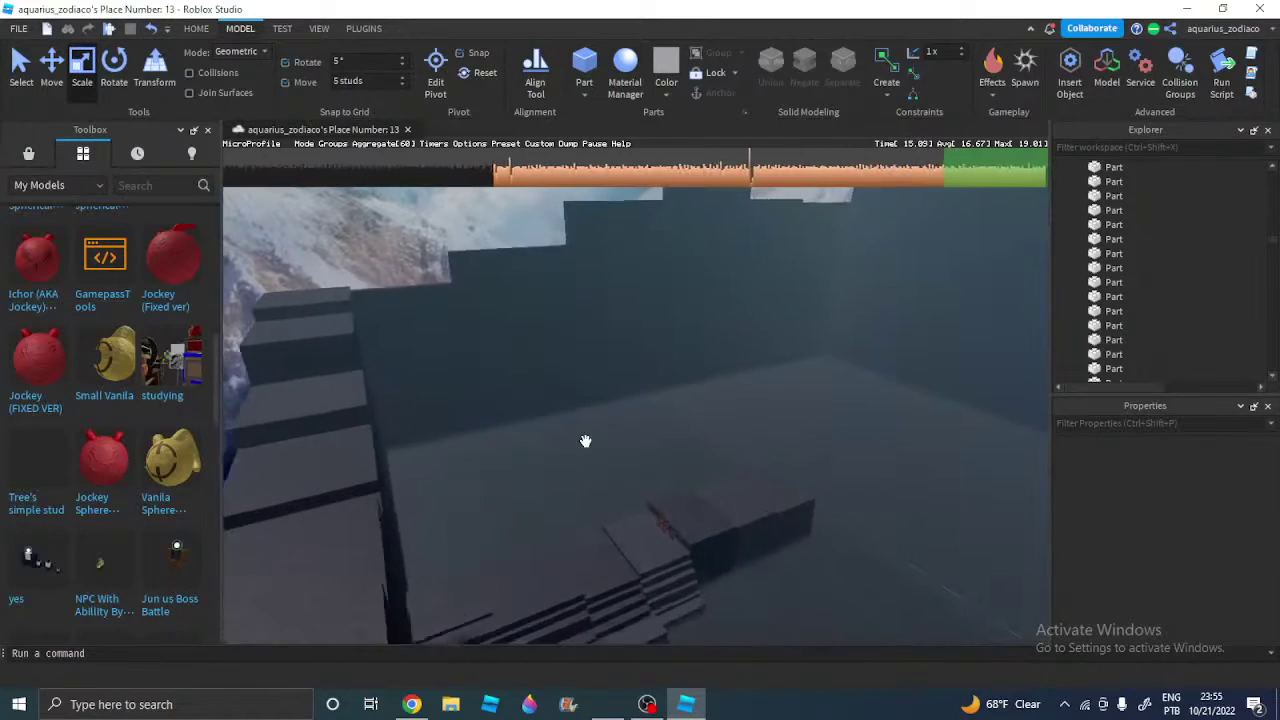
Find the Vanila model by filtering the Explorer for "van", focus on it, and clear the filter
key("w")
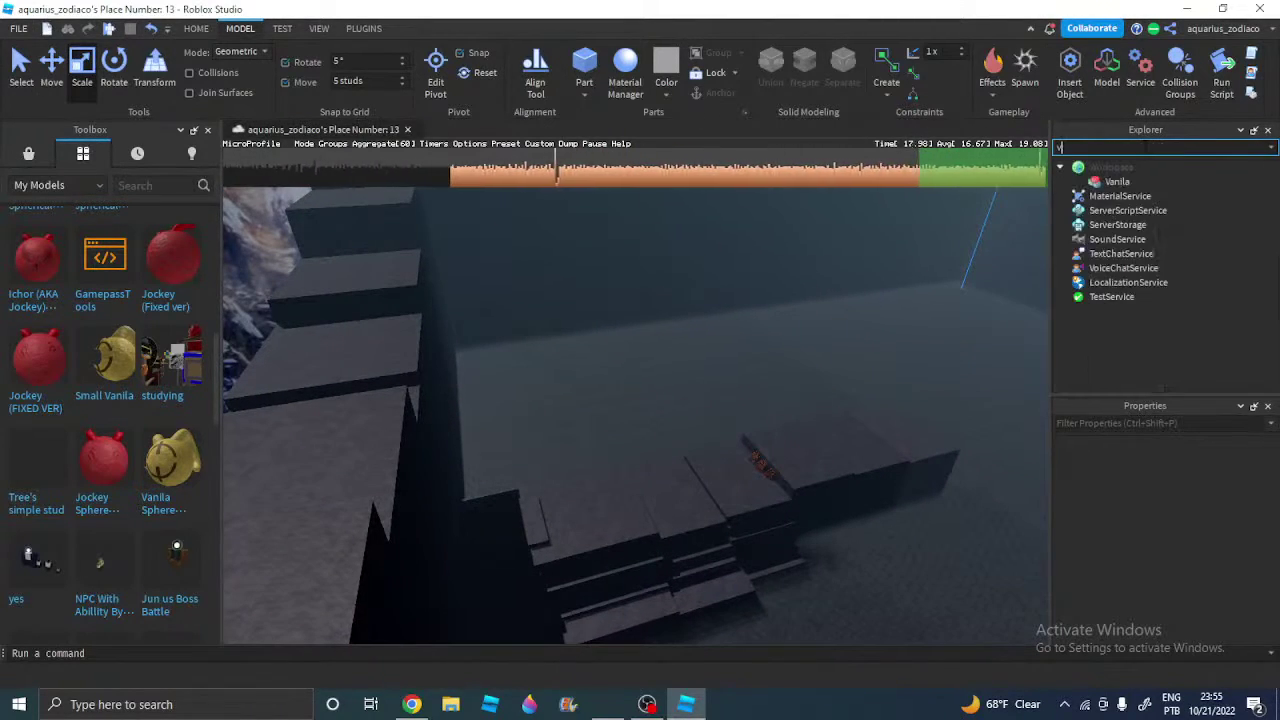
double_click(1117, 181)
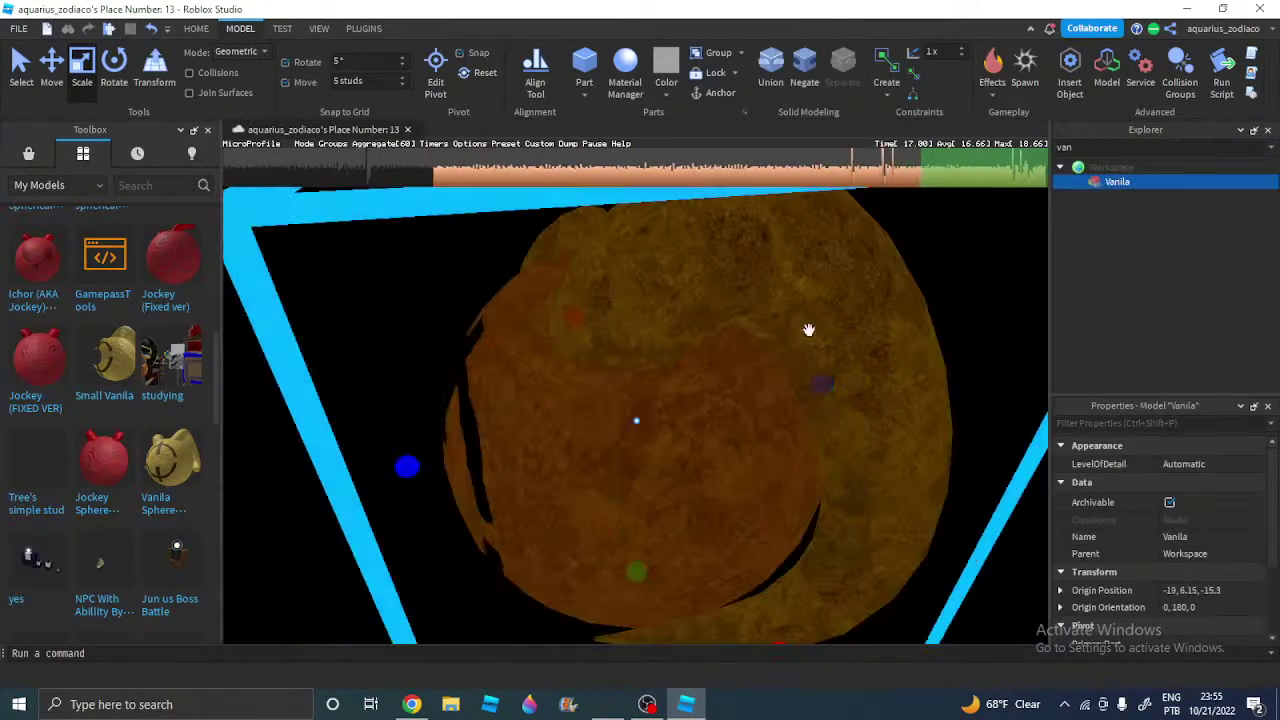
left_click(1120, 148)
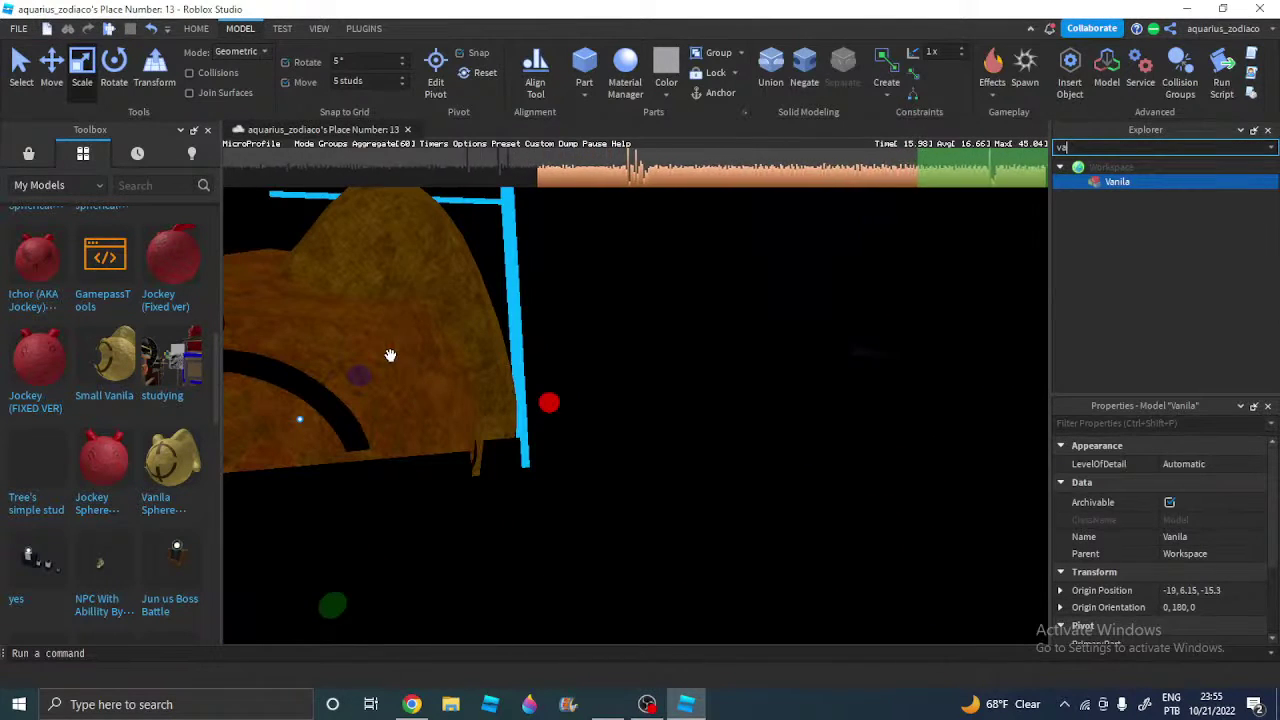
key("BackSpace")
key("BackSpace")
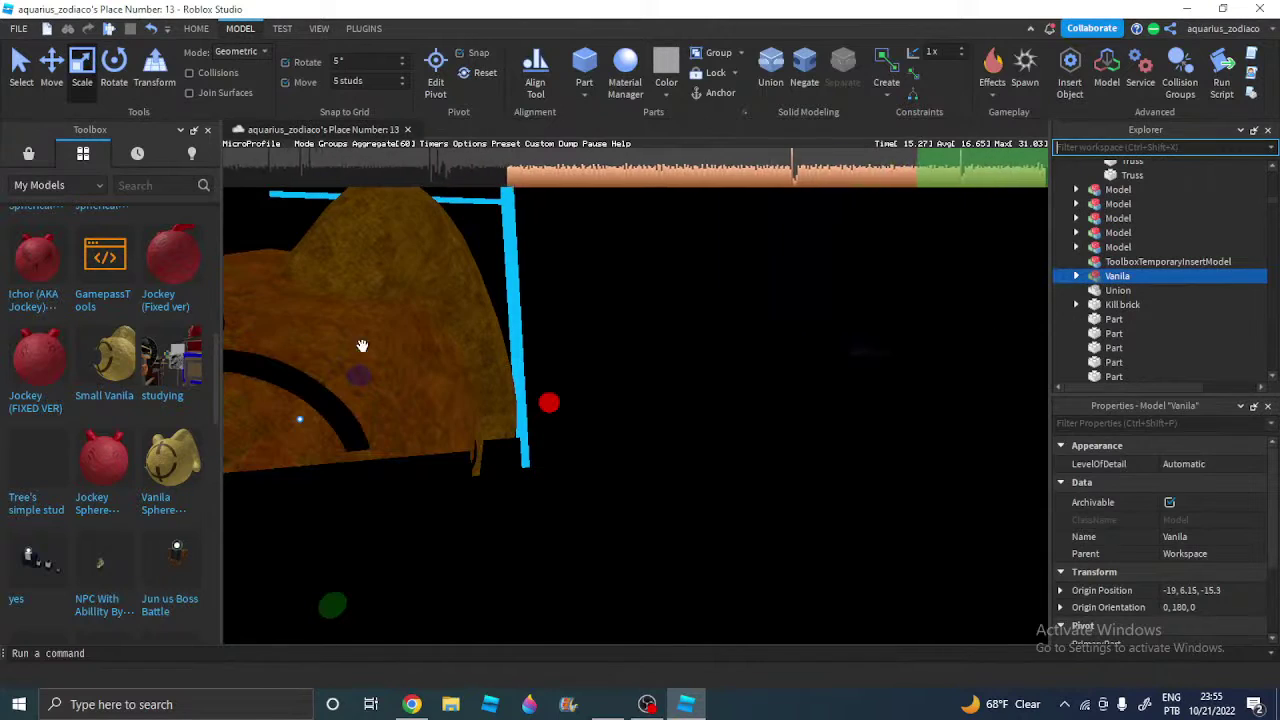
Move the Vanila model onto the upper slate surface and deselect it
left_click_drag(363, 346, 484, 404)
left_click(513, 267)
scroll(513, 267, "up", 5)
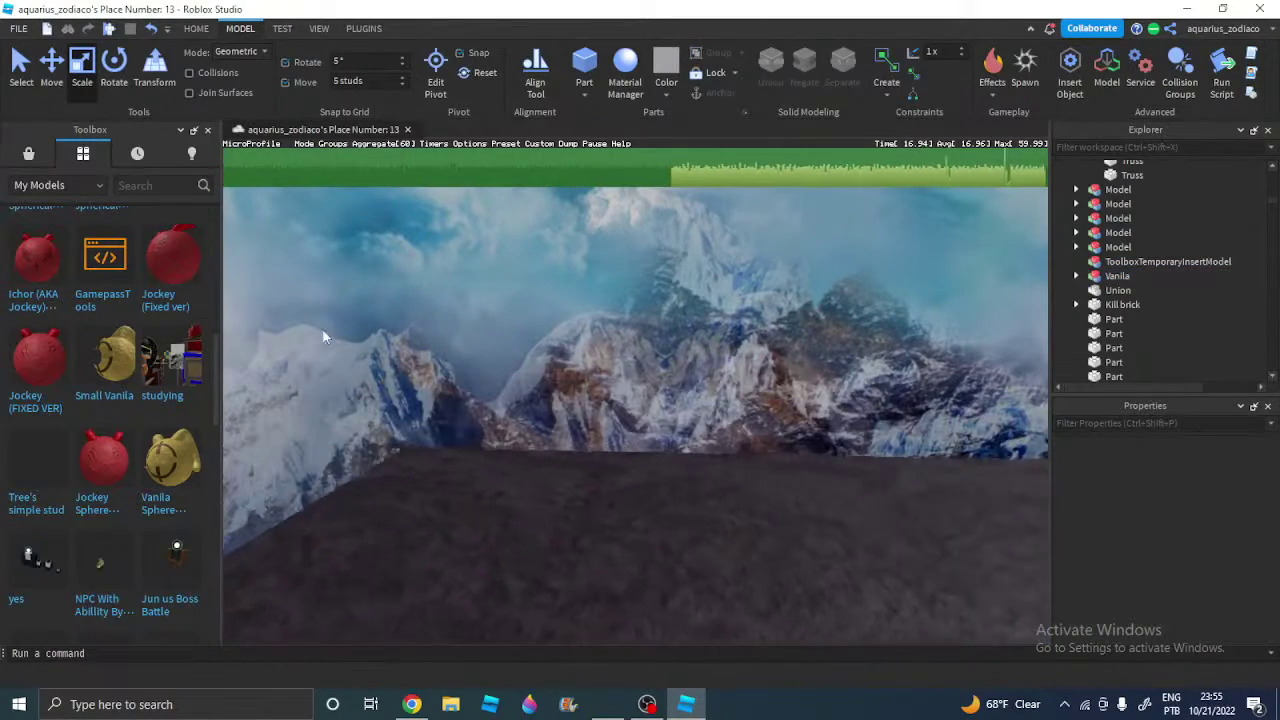
Insert the saved "studying" model onto the upper slate surface, reposition it there, and deselect it
left_click_drag(183, 352, 569, 347)
right_click_drag(569, 347, 569, 348)
left_click_drag(566, 500, 564, 519)
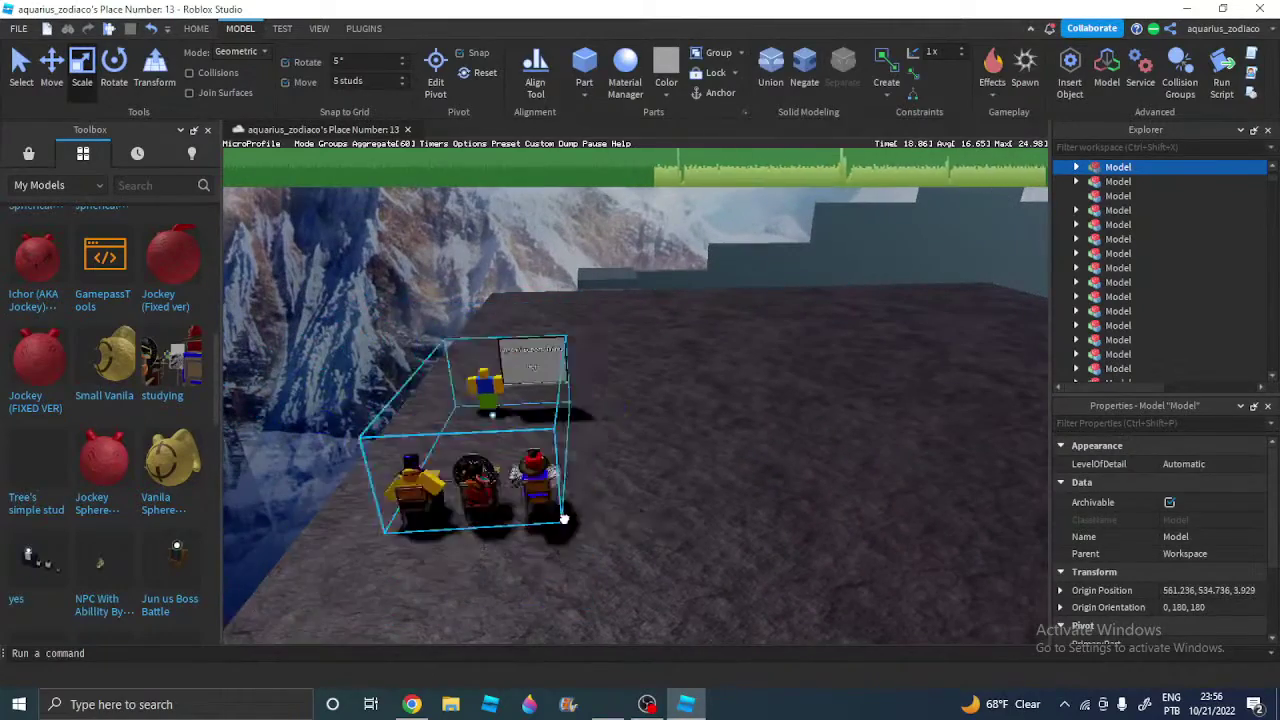
left_click_drag(671, 523, 660, 487)
right_click_drag(660, 487, 660, 486)
scroll(660, 487, "up", 2)
left_click(626, 257)
Examine the studying model's whiteboard, teacher figure and seated students up close
key("w")
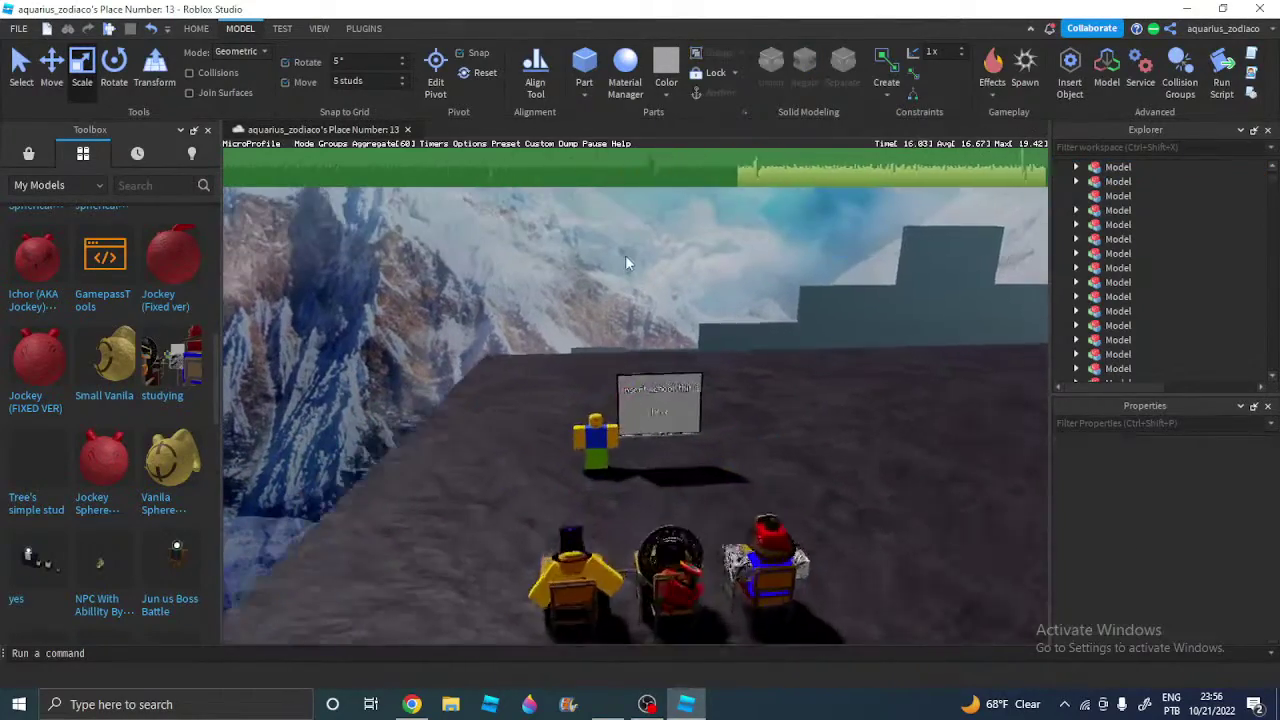
right_click_drag(626, 257, 626, 257)
key("a")
key("d")
key("w")
key("d")
key("w")
left_click(625, 262)
scroll(610, 285, "down", 5)
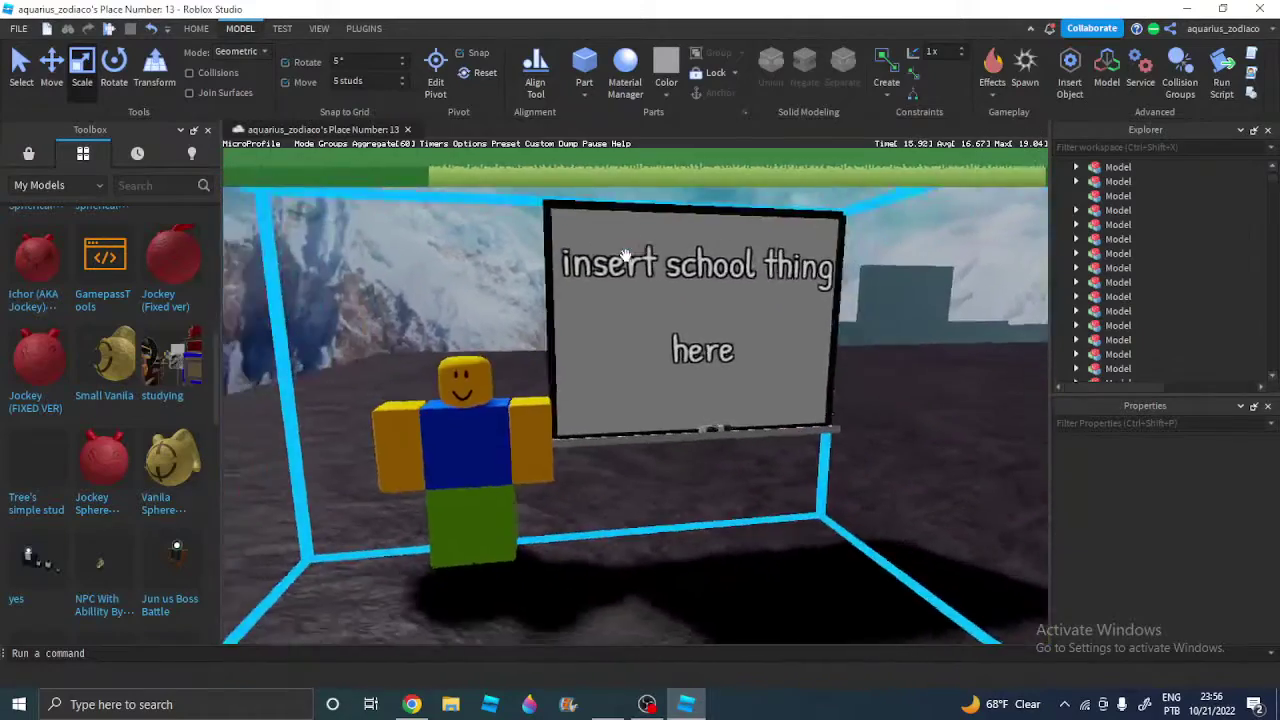
scroll(598, 300, "up", 10)
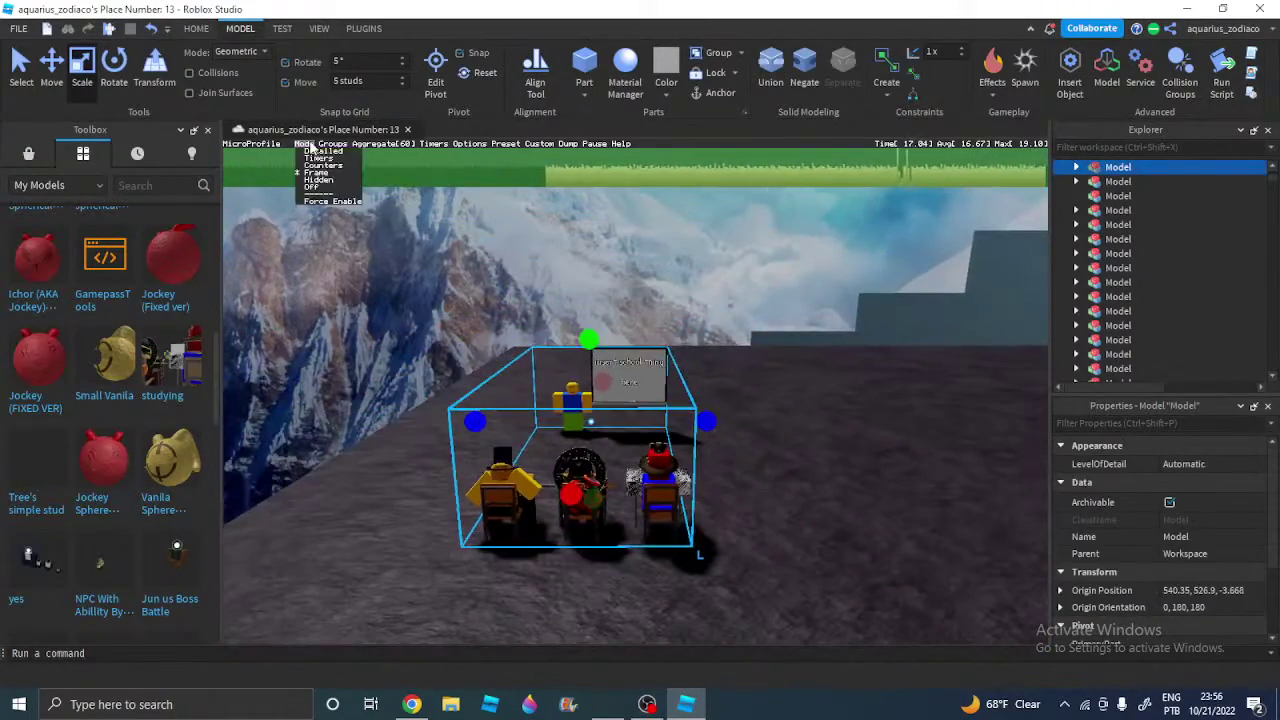
Hide the MicroProfile overlay and inspect the studying model from the front and the back
left_click(311, 173)
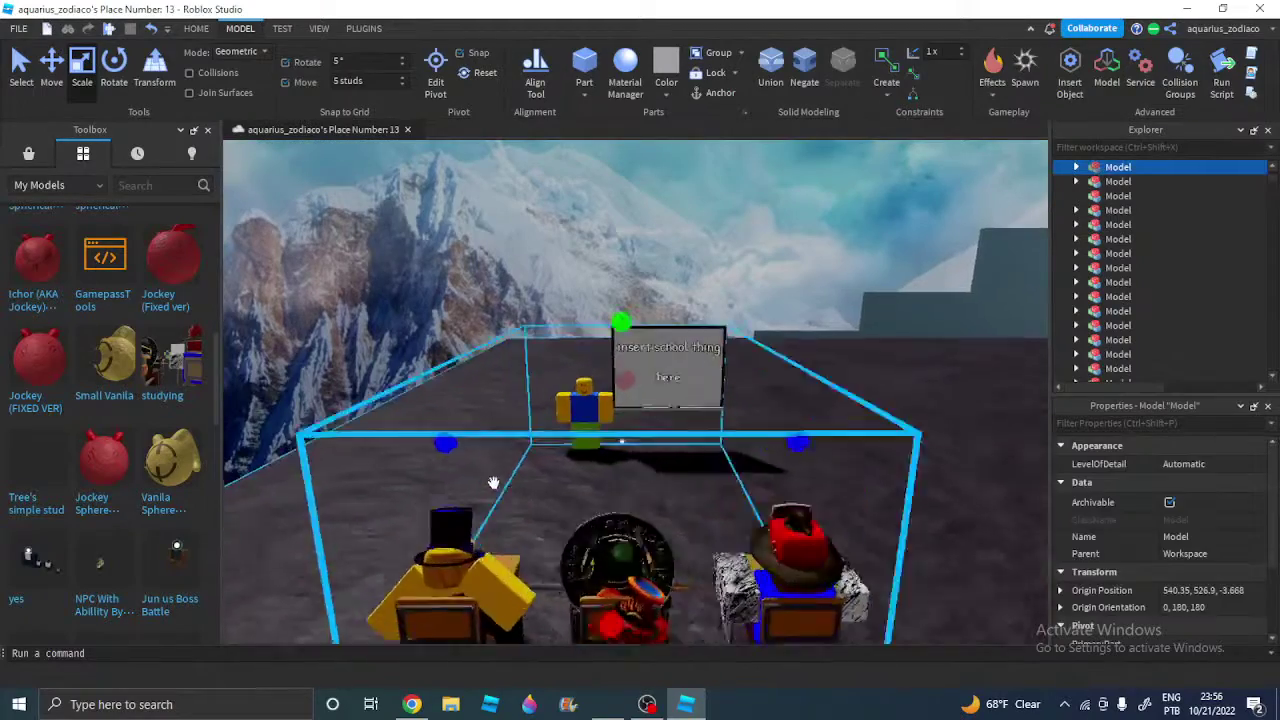
right_click_drag(357, 427, 386, 420)
scroll(386, 420, "down", 2)
scroll(500, 374, "up", 6)
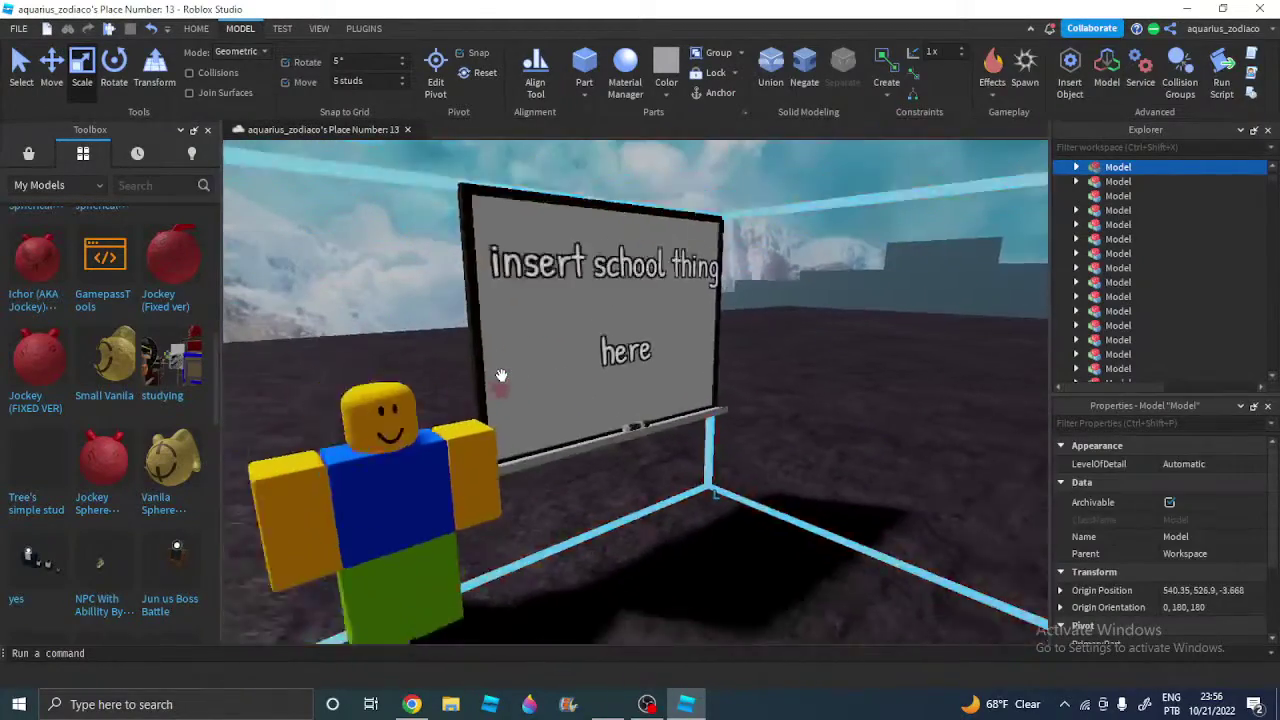
scroll(501, 375, "down", 5)
right_click_drag(503, 377, 501, 375)
key("d")
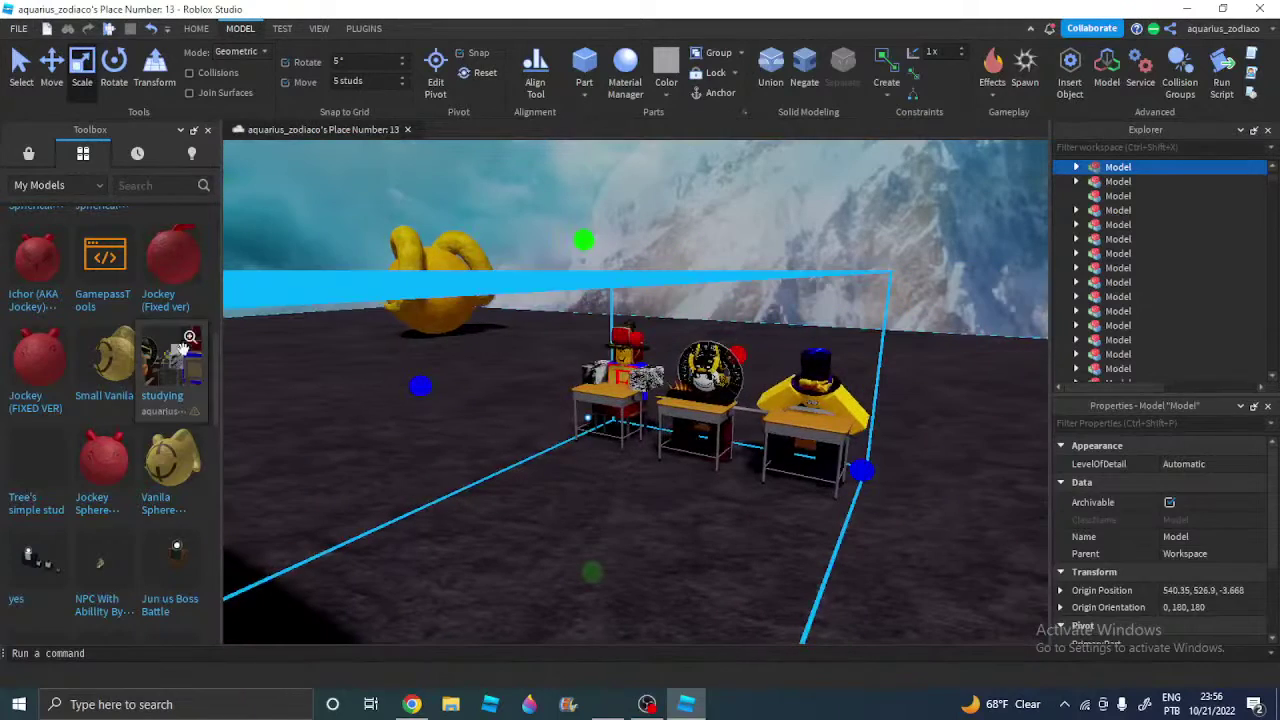
Preview the saved "studying" model, close the preview, and delete the studying model from the upper slate surface
left_click(191, 334)
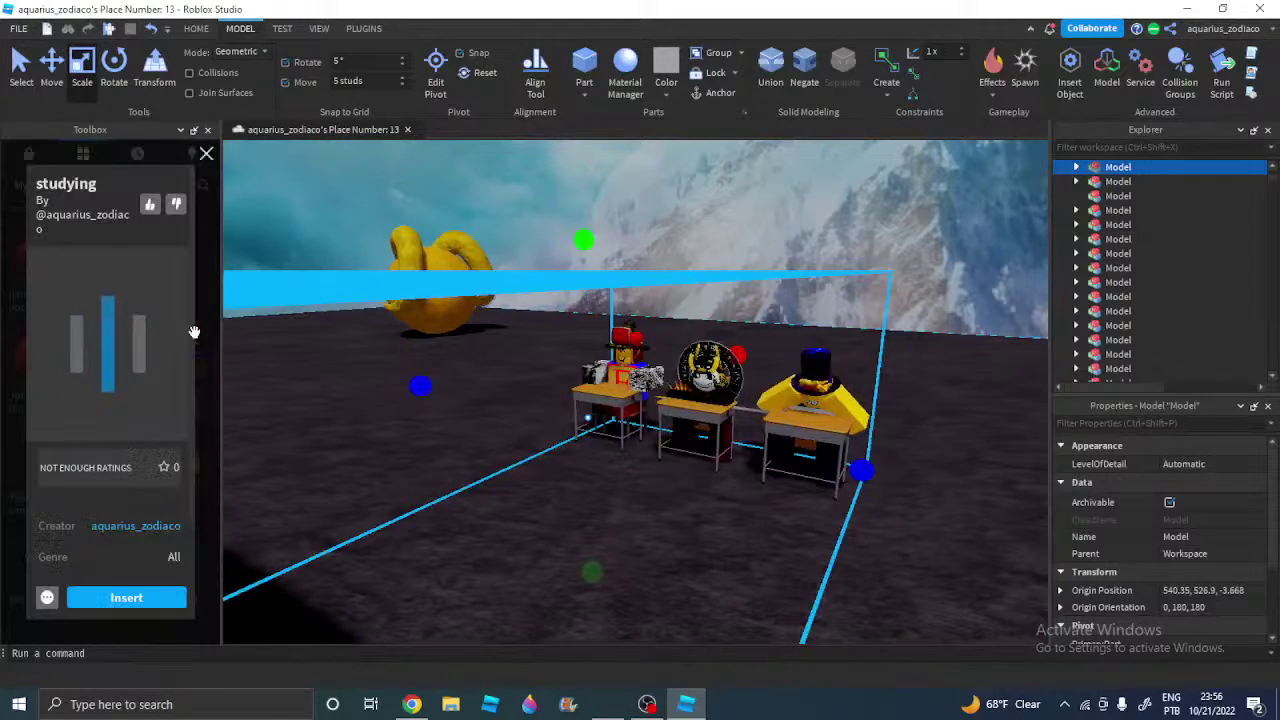
left_click(205, 155)
scroll(538, 353, "up", 5)
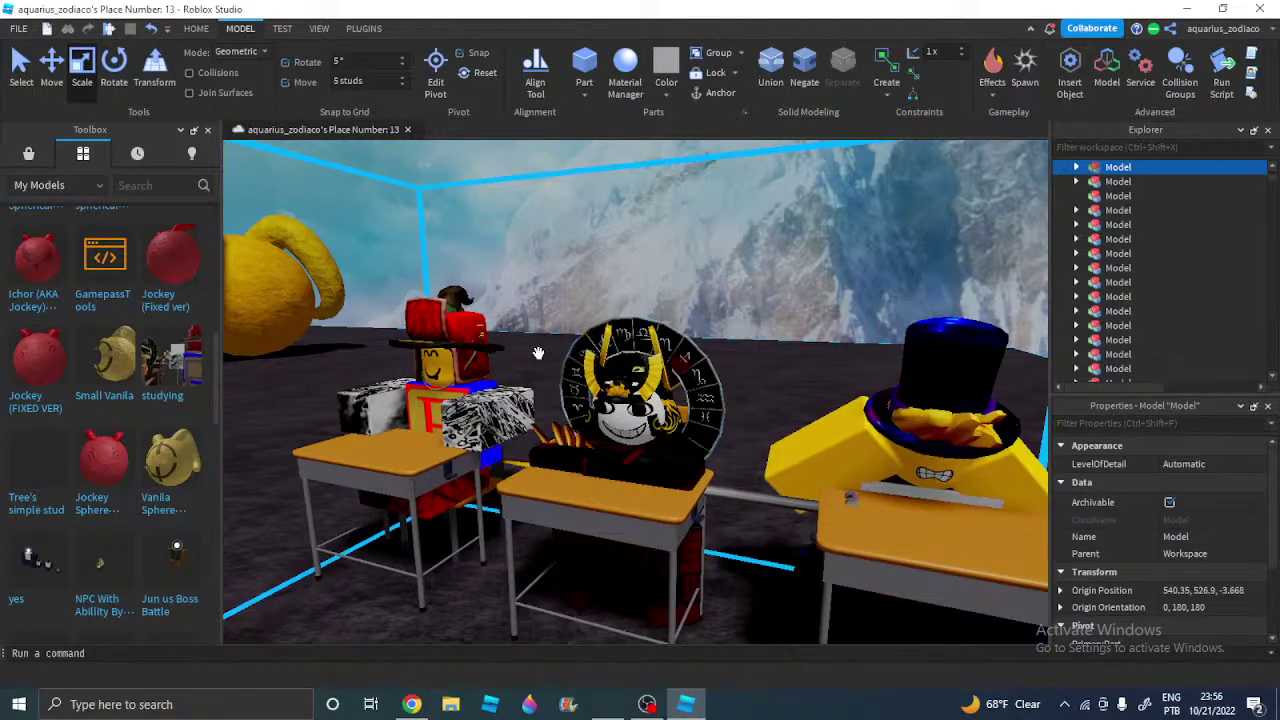
scroll(538, 353, "down", 5)
key("Delete")
key("a")
scroll(186, 427, "down", 3)
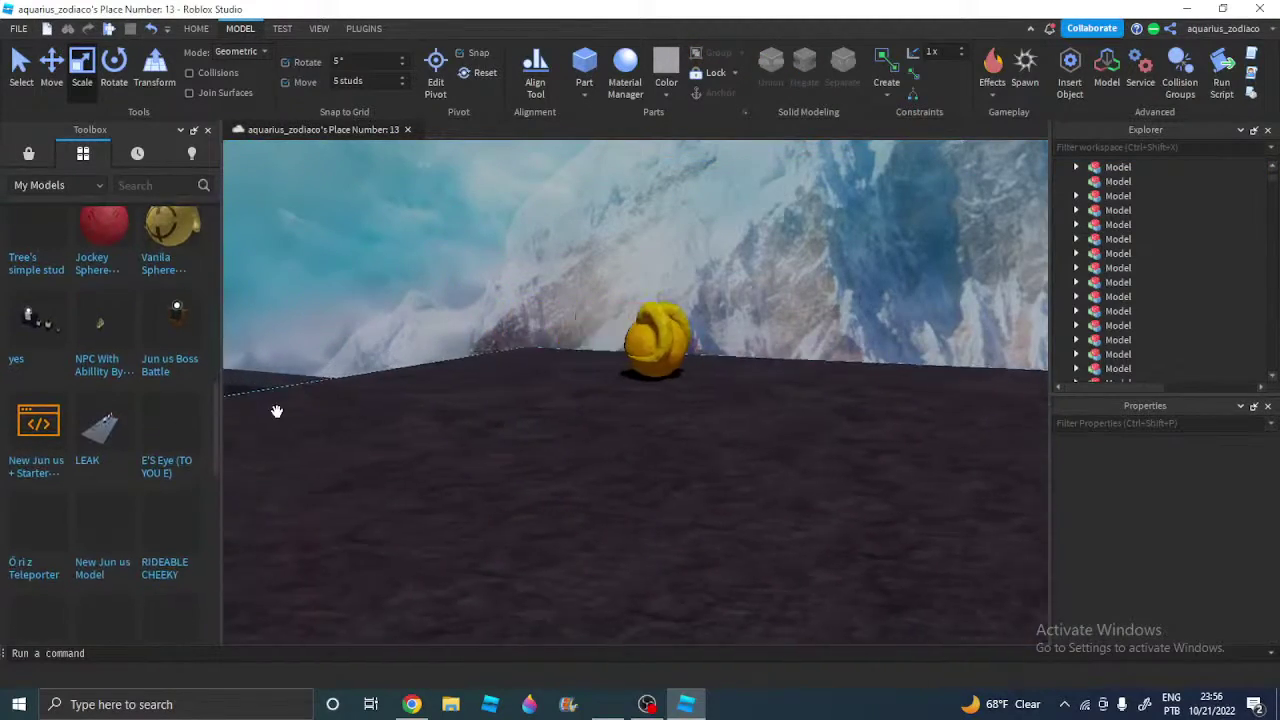
Insert the saved "yes" model into the cave scene
right_click_drag(277, 411, 291, 411)
key("a")
key("s")
key("d")
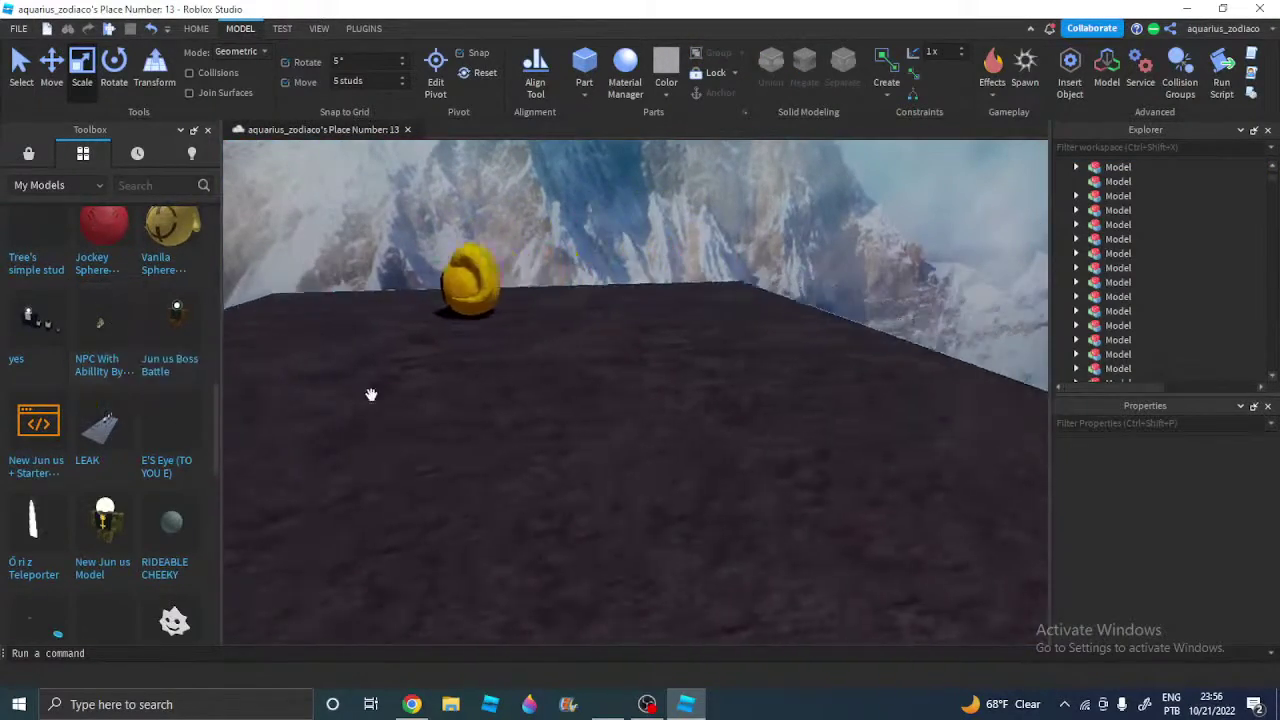
right_click_drag(371, 395, 498, 347)
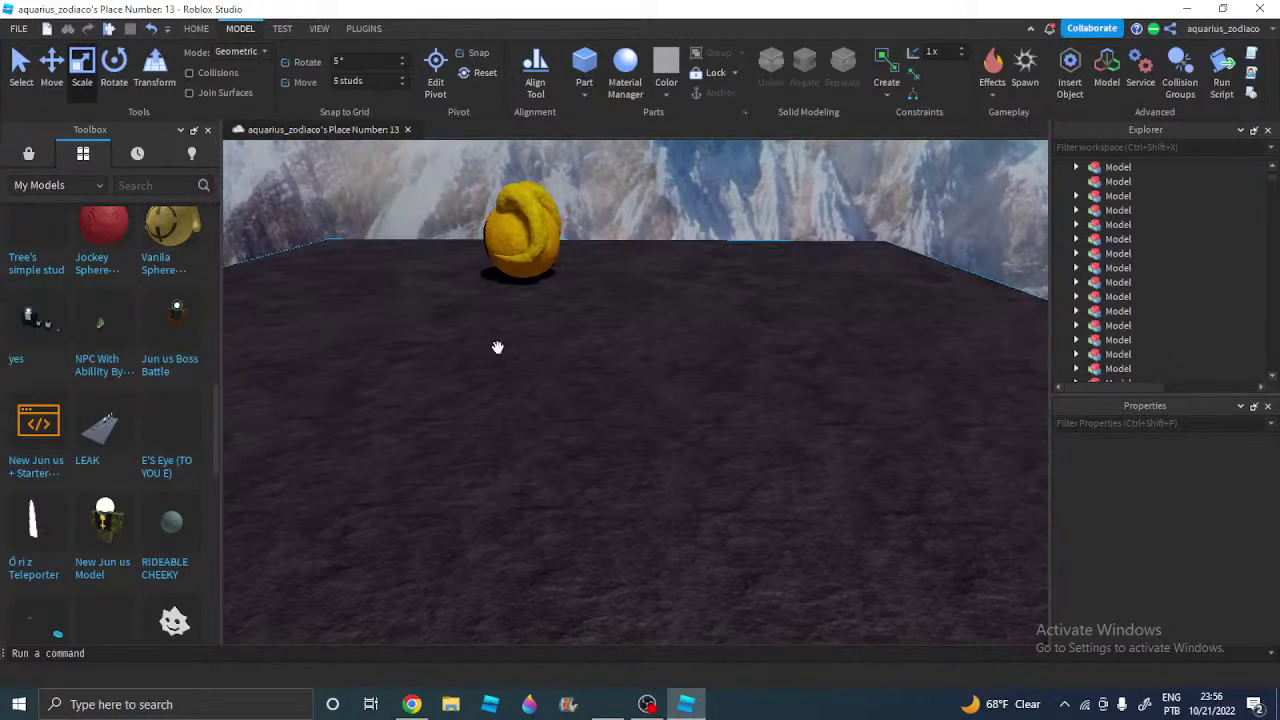
key("w")
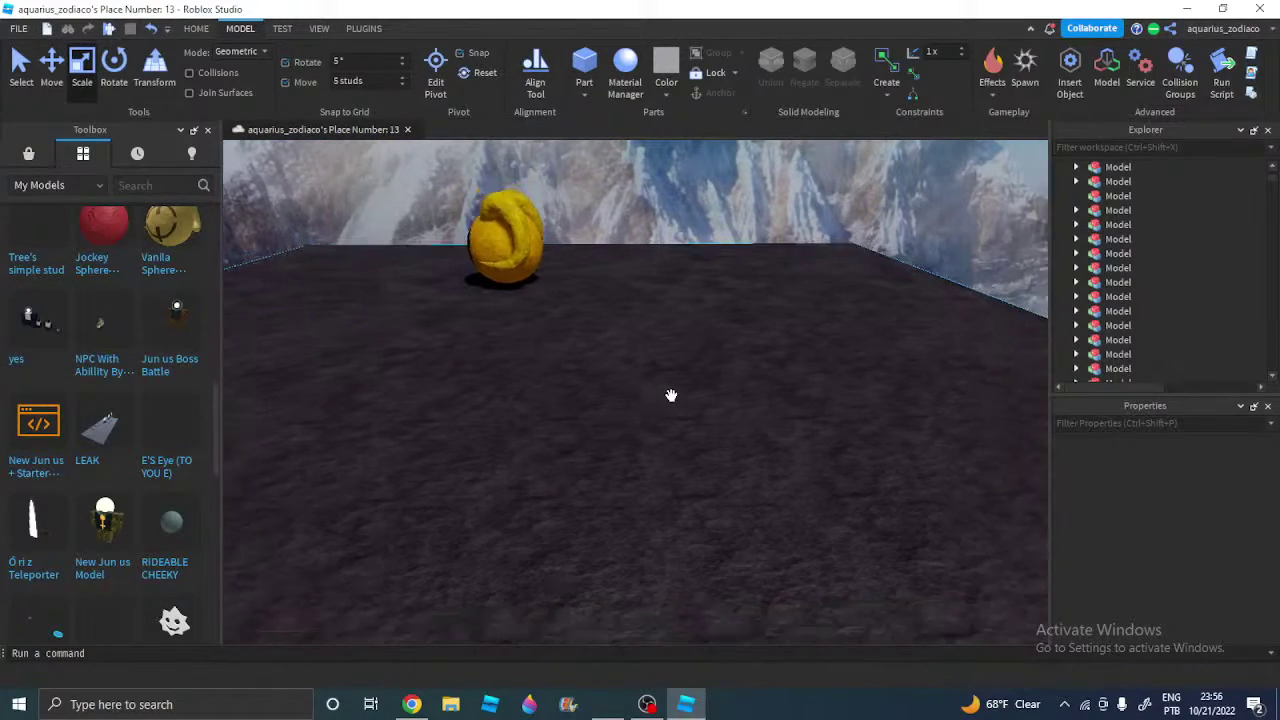
right_click_drag(671, 395, 467, 321)
scroll(666, 394, "down", 5)
scroll(660, 369, "up", 5)
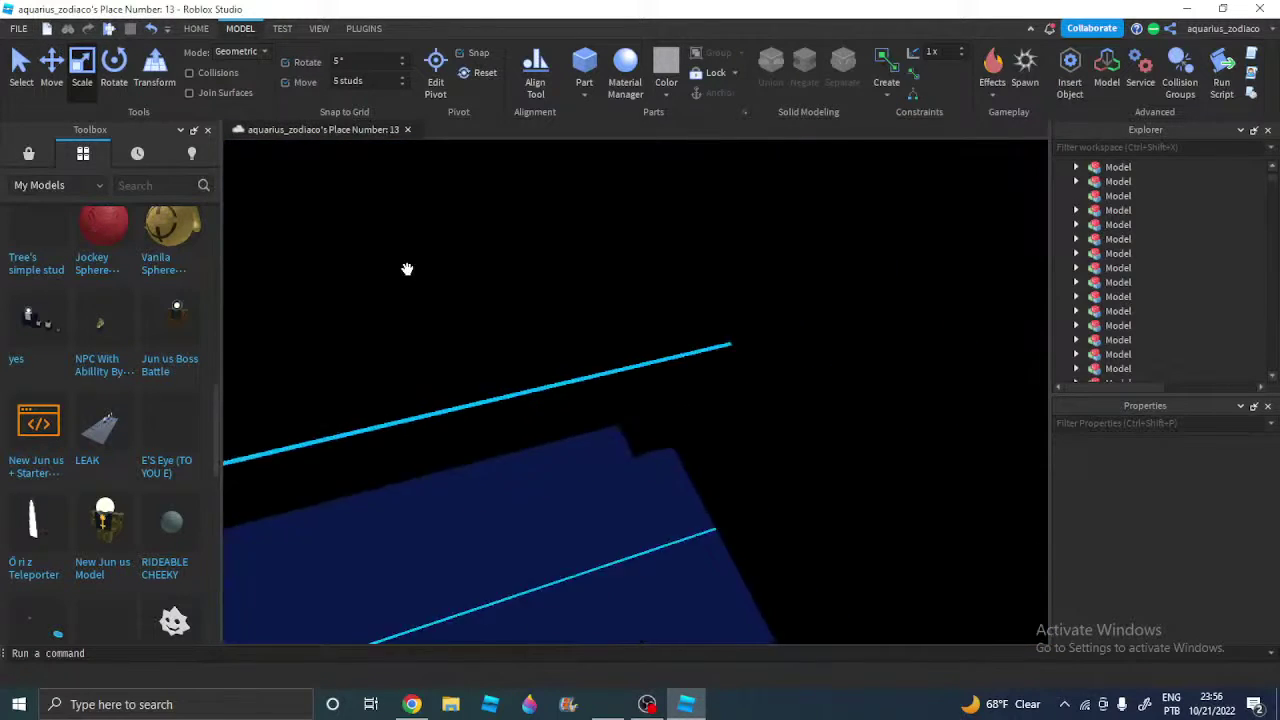
Move the inserted "yes" model out of the dark pit onto the upper slate surface
right_click_drag(407, 269, 366, 249)
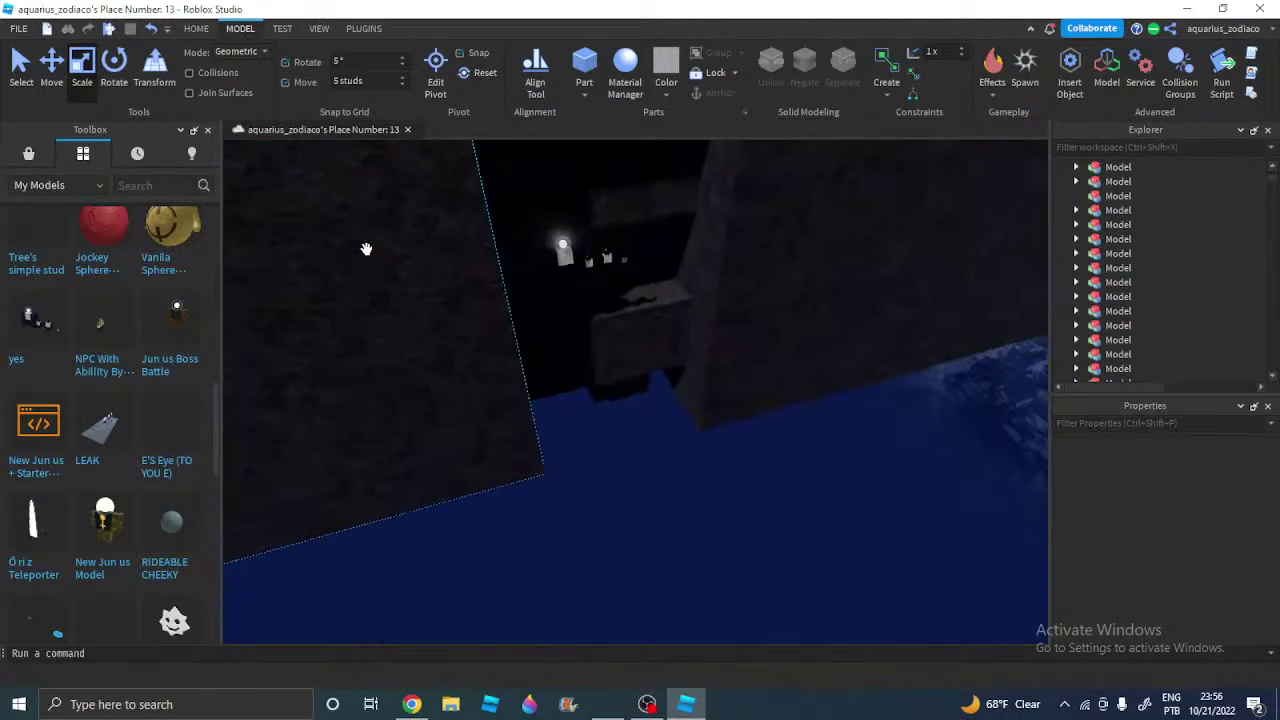
right_click_drag(671, 334, 574, 436)
key("w")
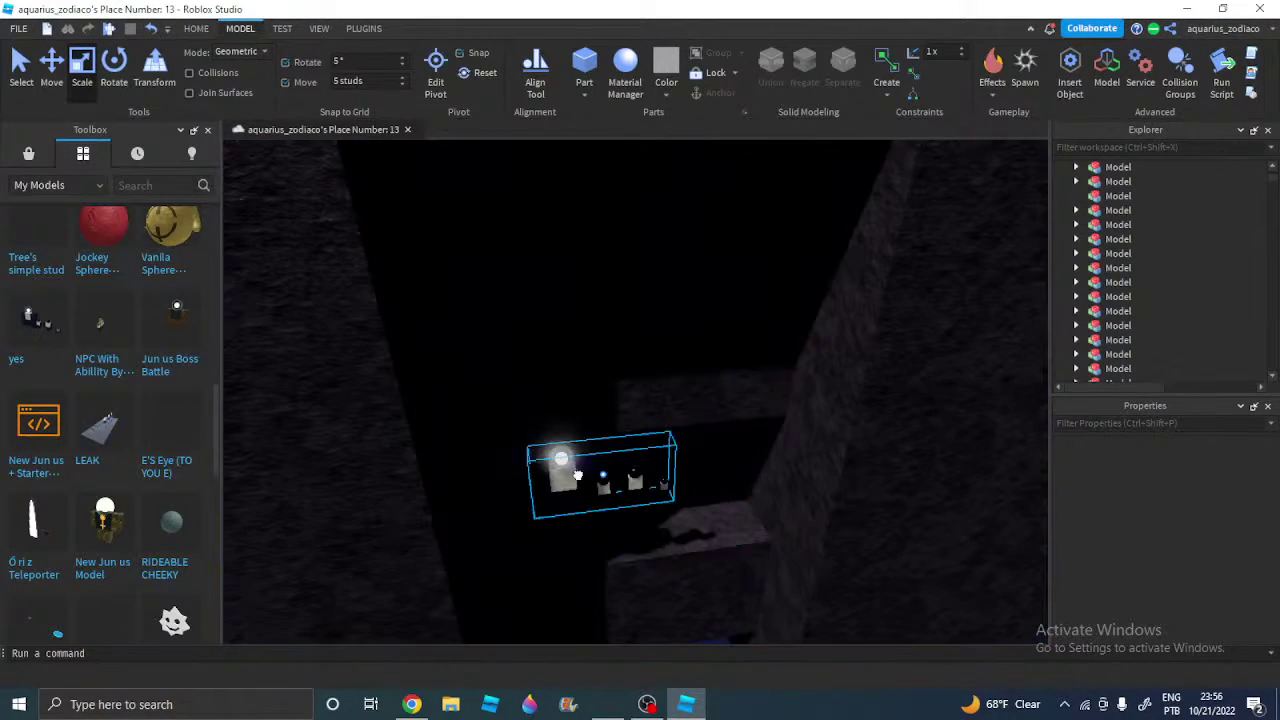
left_click_drag(576, 472, 578, 435)
right_click_drag(578, 435, 578, 435)
left_click_drag(578, 435, 600, 542)
key("d")
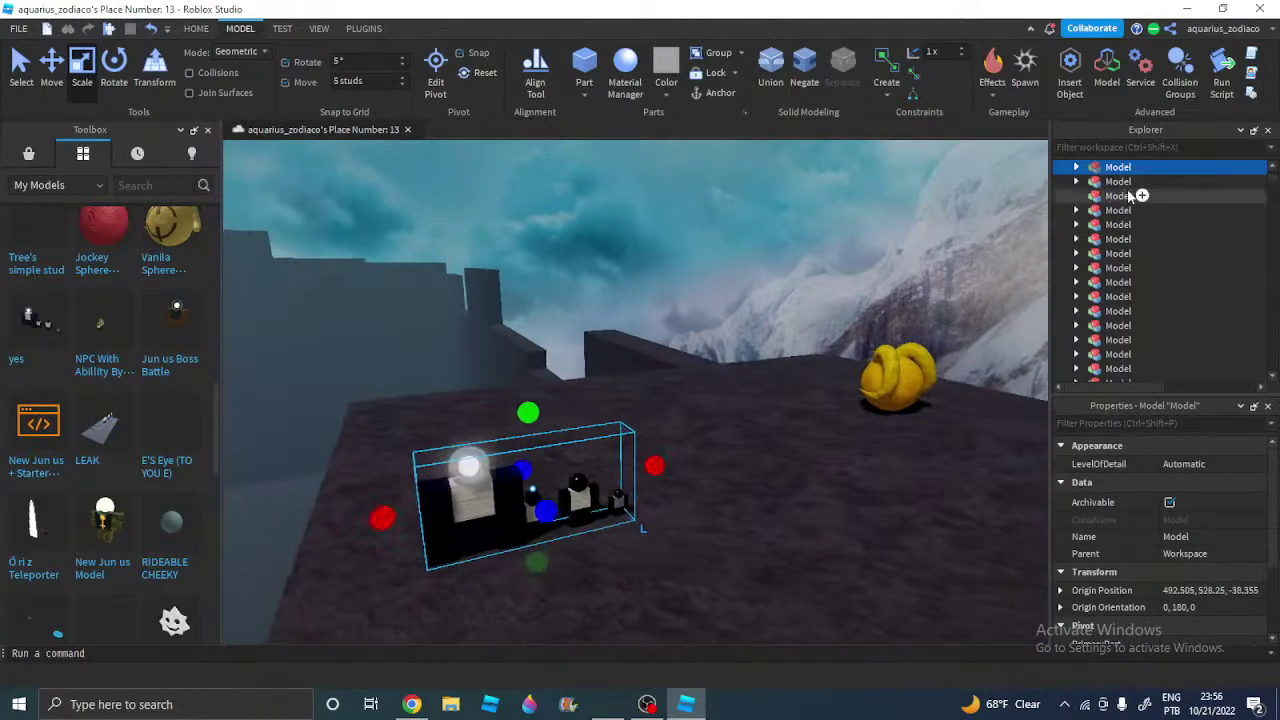
Inspect the "yes" model's hierarchy, including the body parts of its first StarterCharacter, and collapse that character again
left_click(1092, 182)
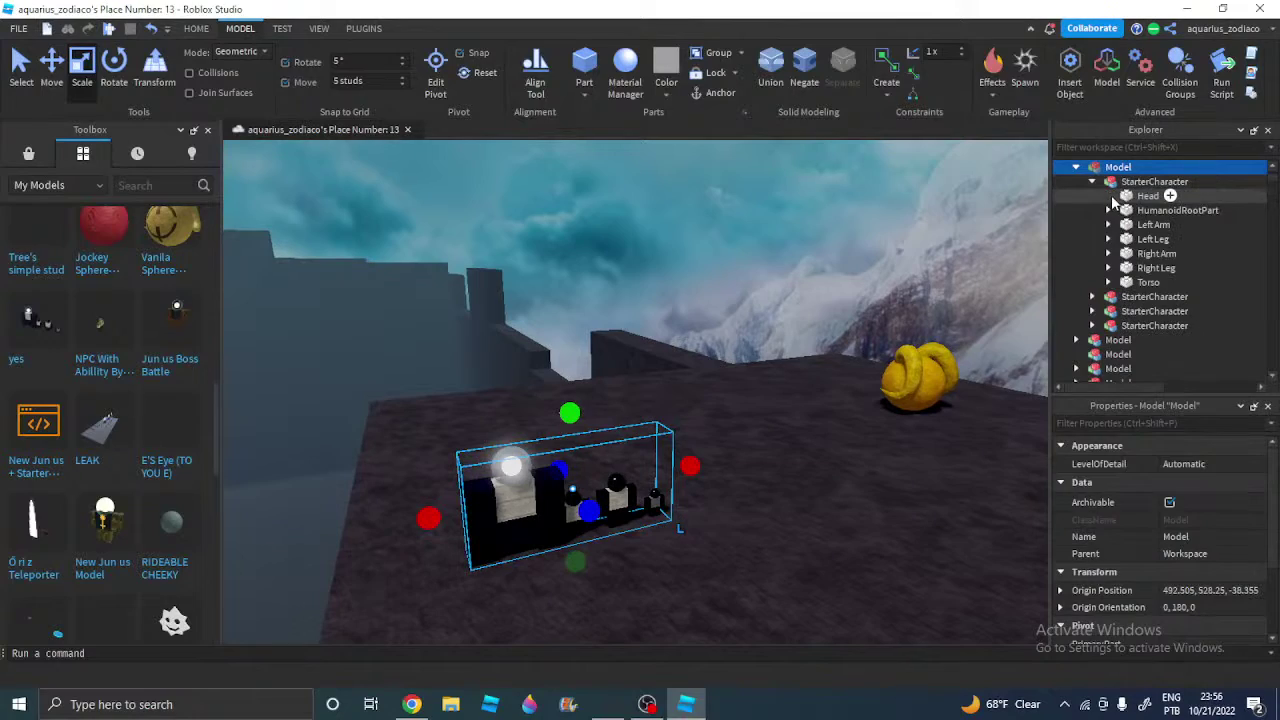
left_click(1108, 196)
left_click(1108, 196)
left_click(1092, 182)
Examine the four blocky figures of the "yes" model up close and deselect the model
key("w")
right_click_drag(796, 299, 797, 300)
key("w")
key("s")
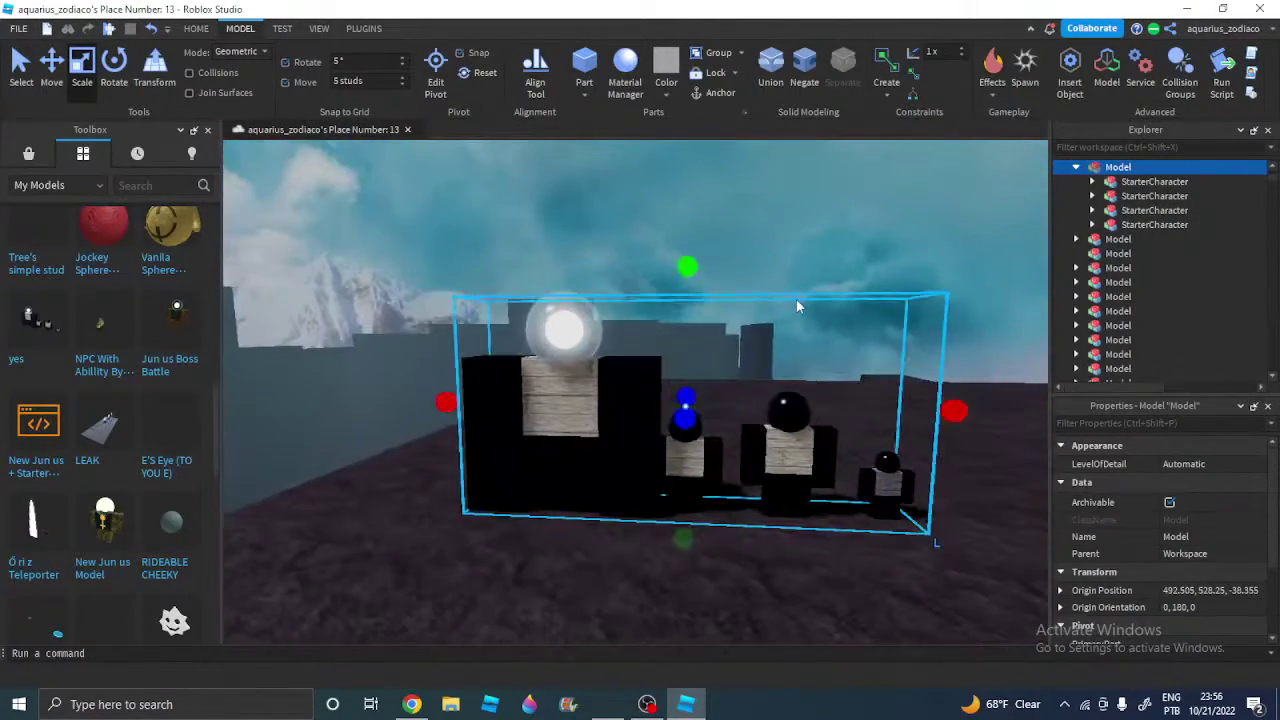
key("d")
key("w")
key("s")
right_click_drag(651, 287, 658, 280)
left_click(650, 284)
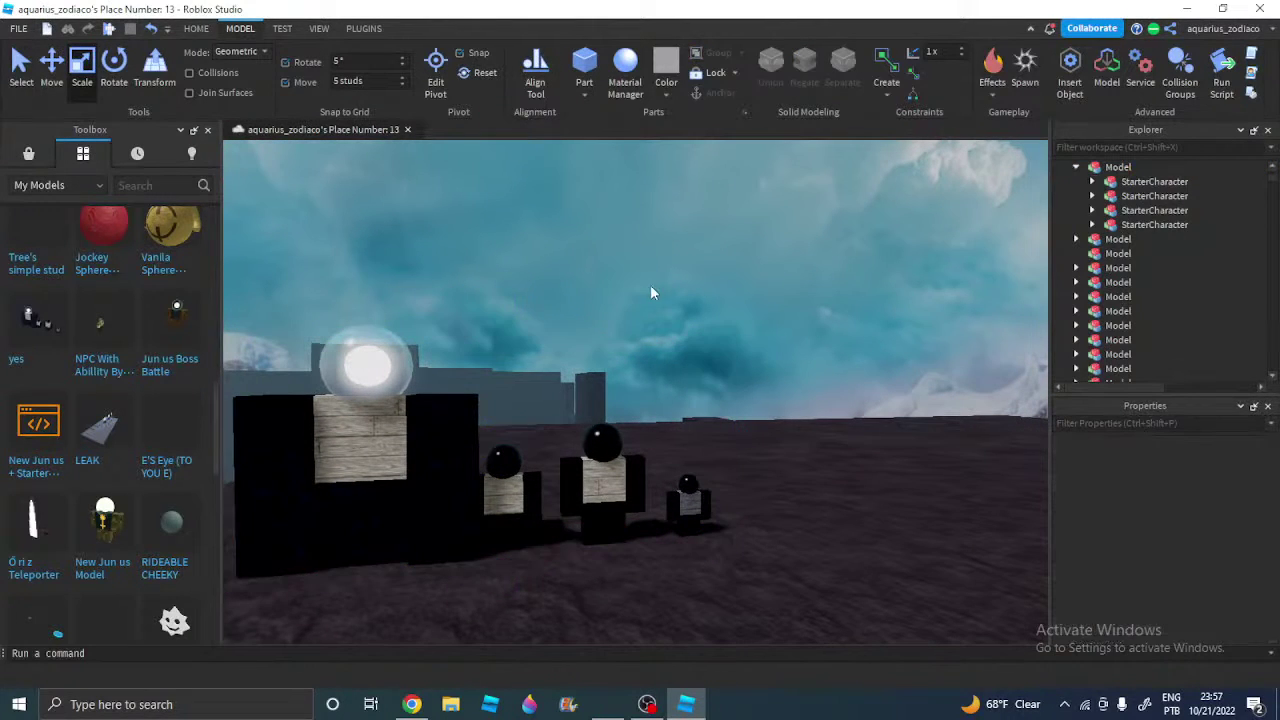
Delete the "yes" model from the upper slate surface
left_click(359, 421)
right_click_drag(359, 421, 359, 421)
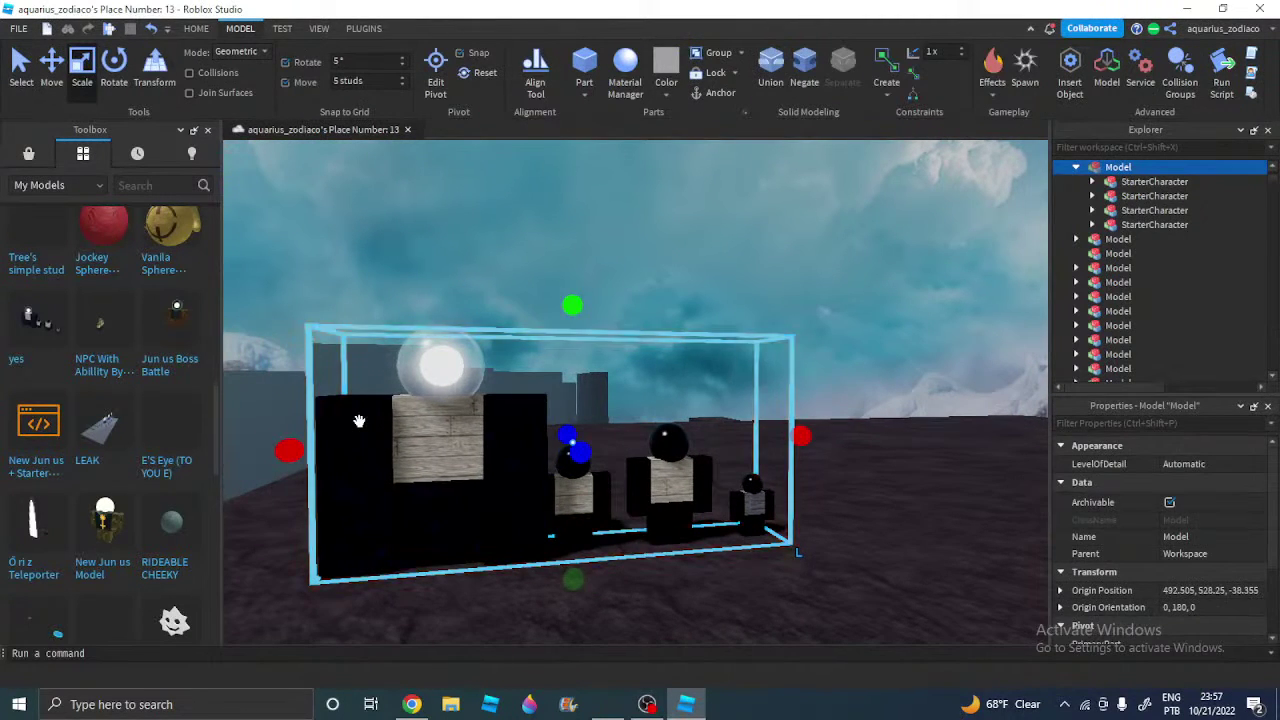
right_click_drag(484, 372, 484, 372)
key("w")
scroll(483, 372, "down", 2)
key("s")
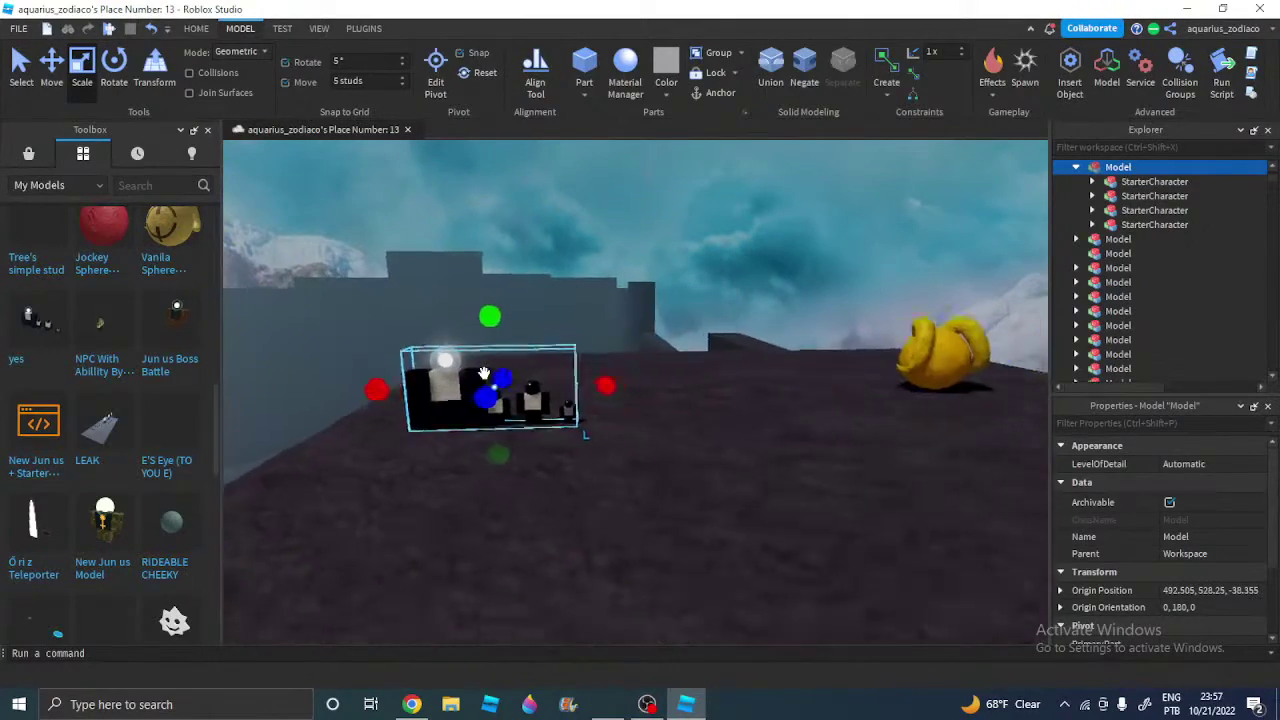
key("Delete")
Browse further through the saved models and select the yellow Vanila model on the slate surface
key("w")
right_click_drag(697, 434, 697, 434)
scroll(190, 468, "down", 1)
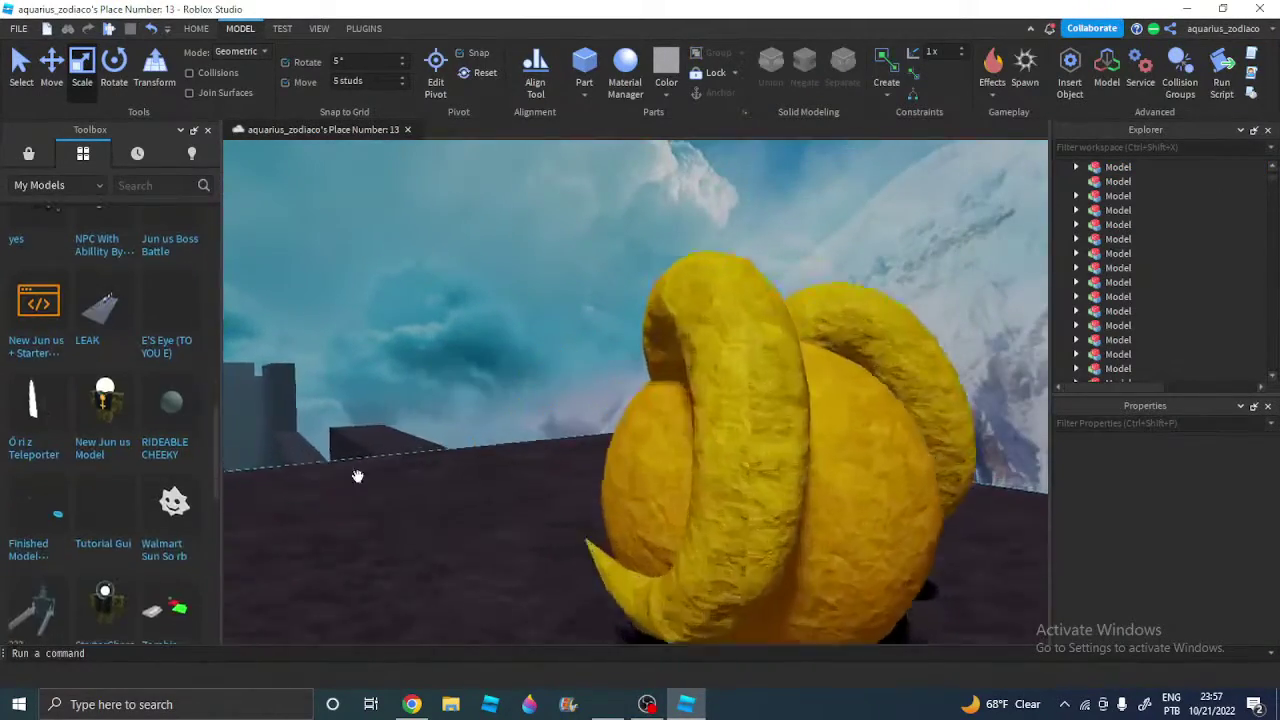
right_click_drag(252, 466, 252, 466)
scroll(252, 466, "down", 3)
right_click_drag(411, 480, 411, 480)
left_click(469, 400)
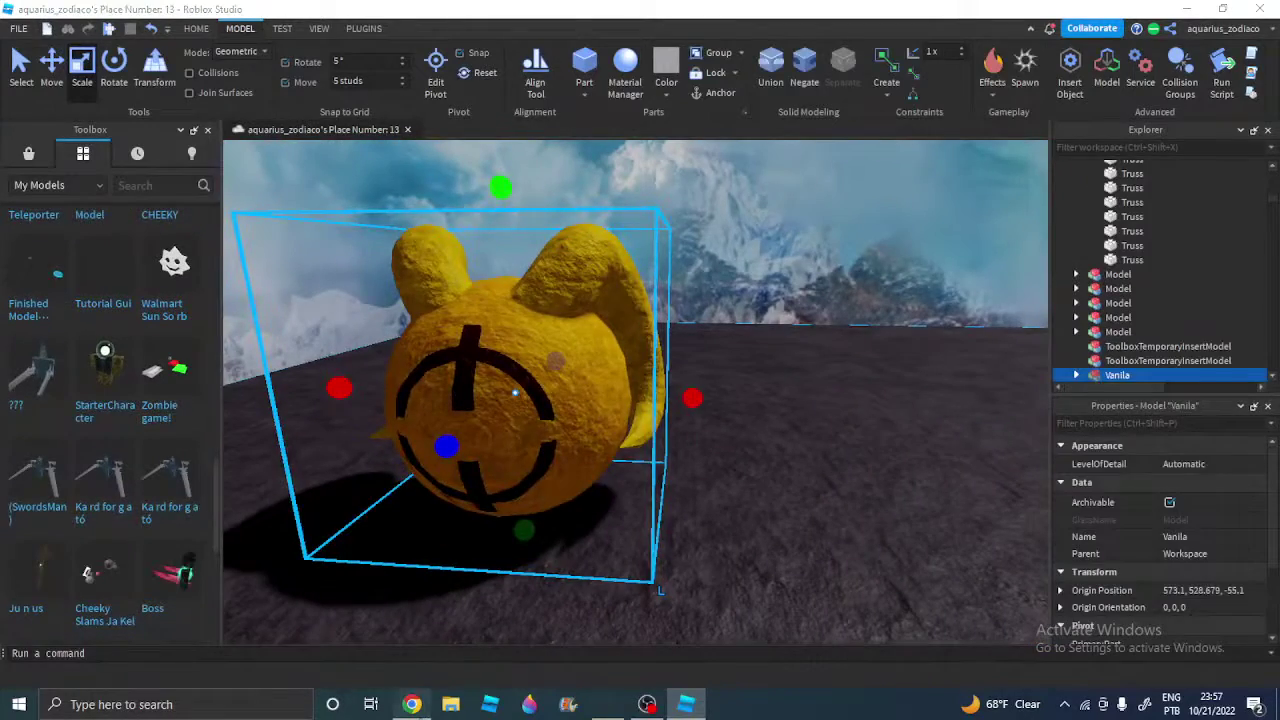
Check the YouTube Studio livestream page, return to Roblox Studio, and search the marketplace models for "fists"
key("alt+Tab")
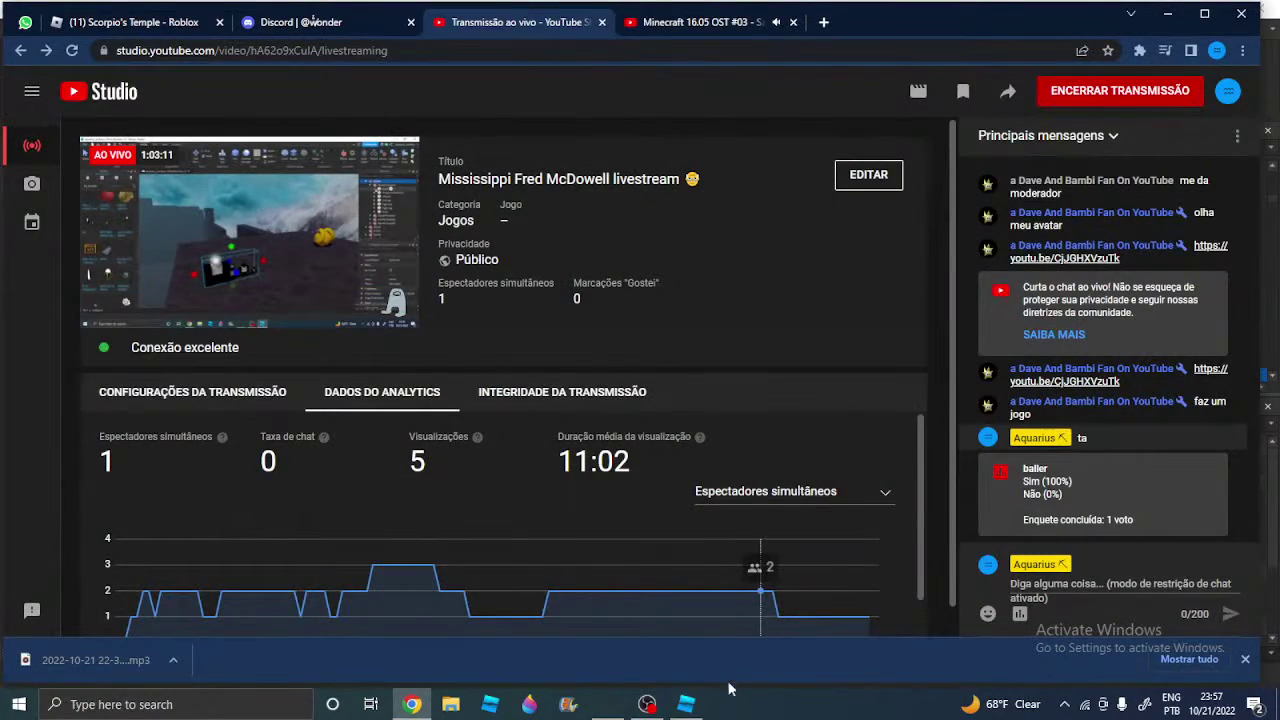
left_click(690, 705)
left_click(31, 155)
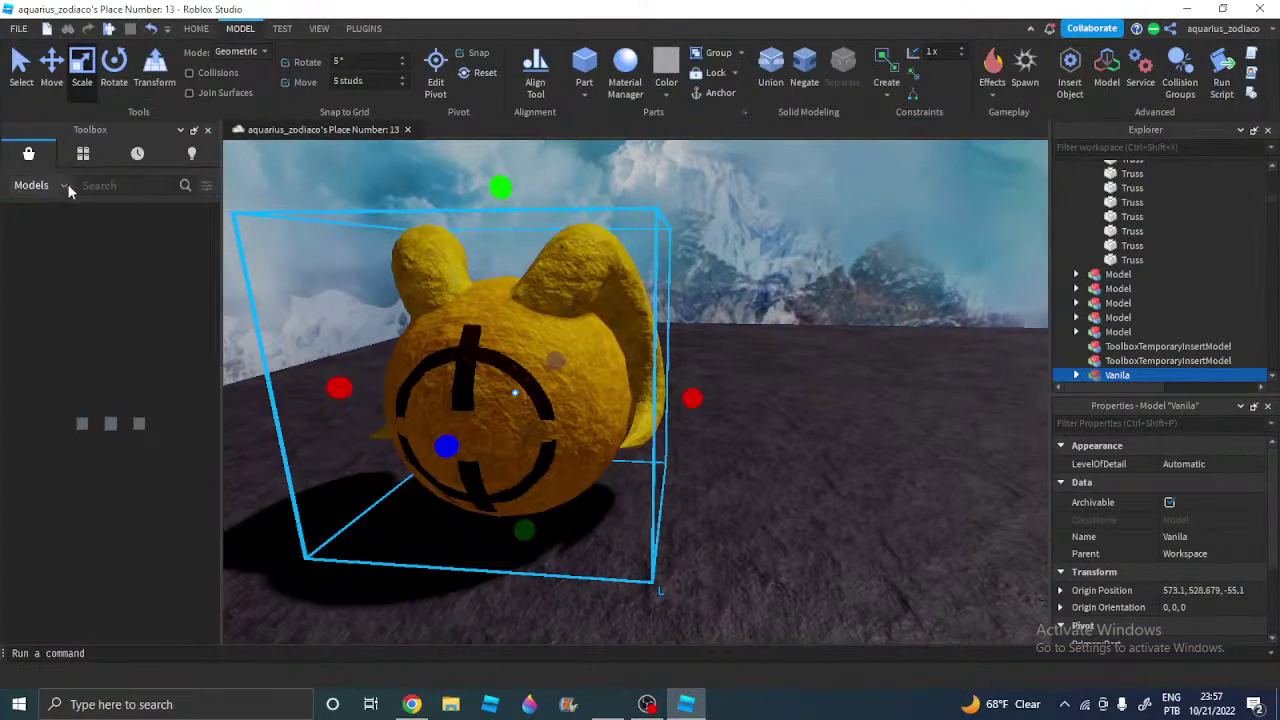
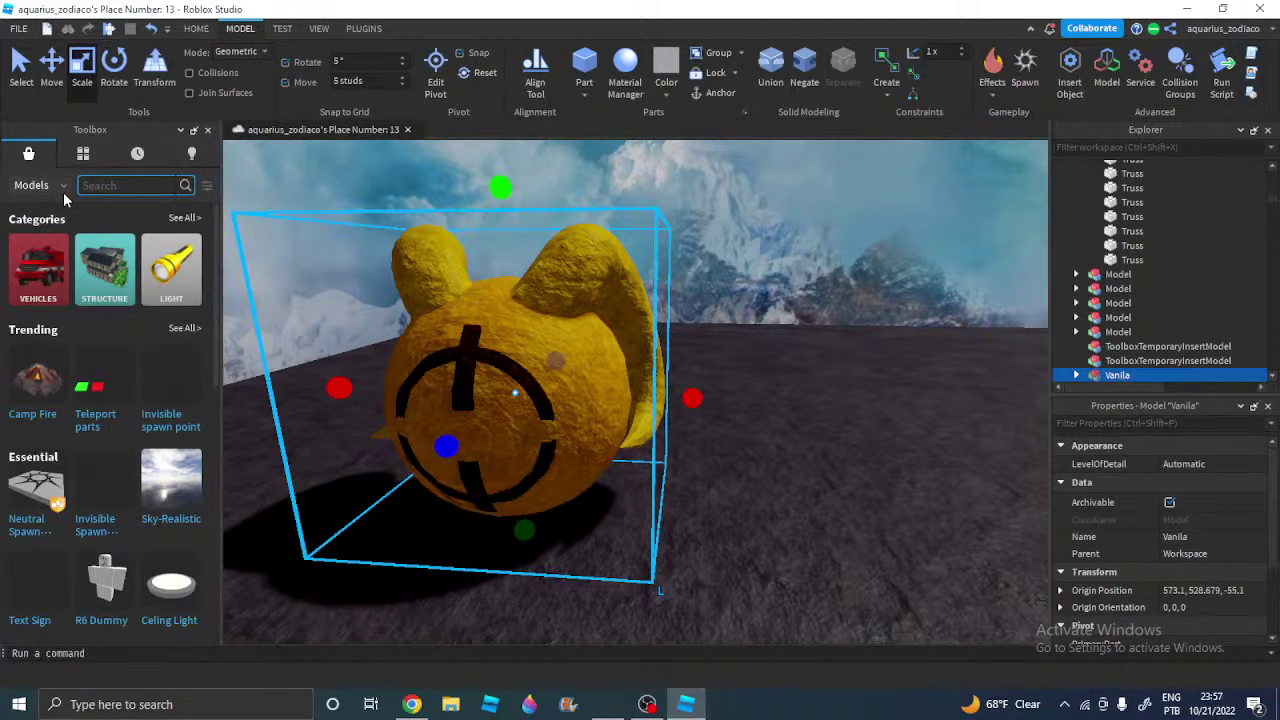
right_click_drag(476, 343, 215, 215)
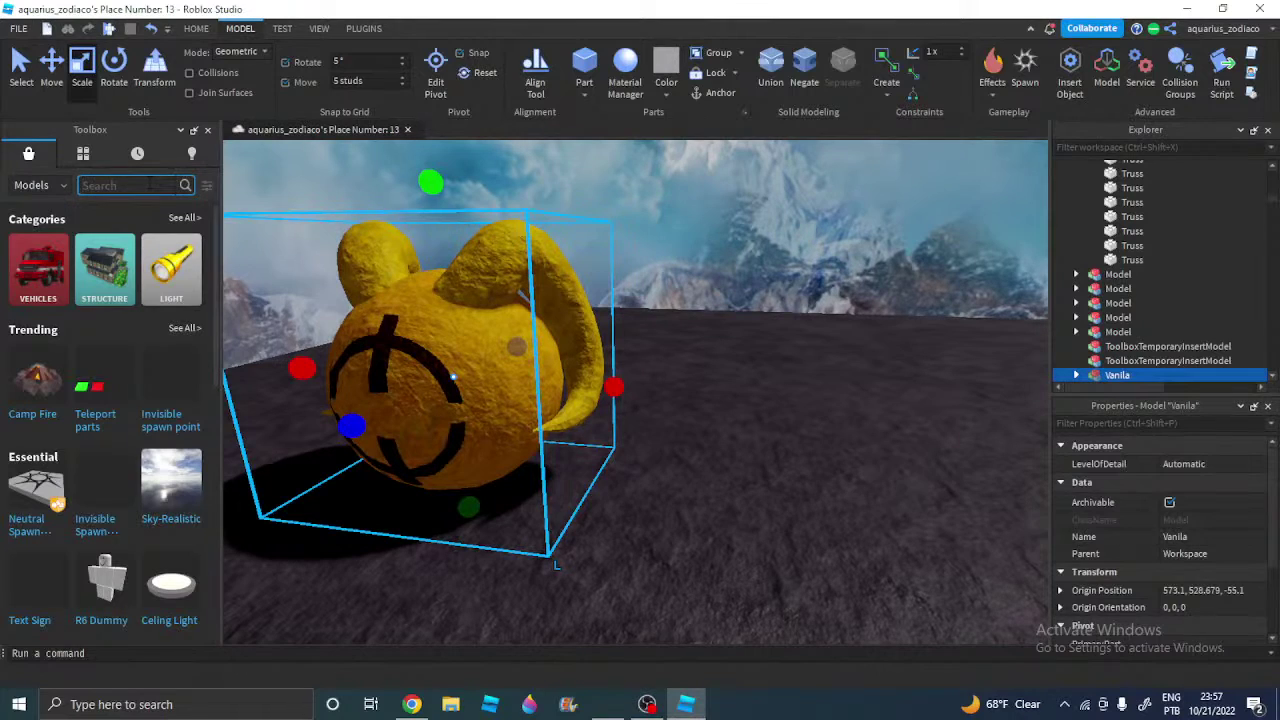
left_click(152, 185)
type("fists")
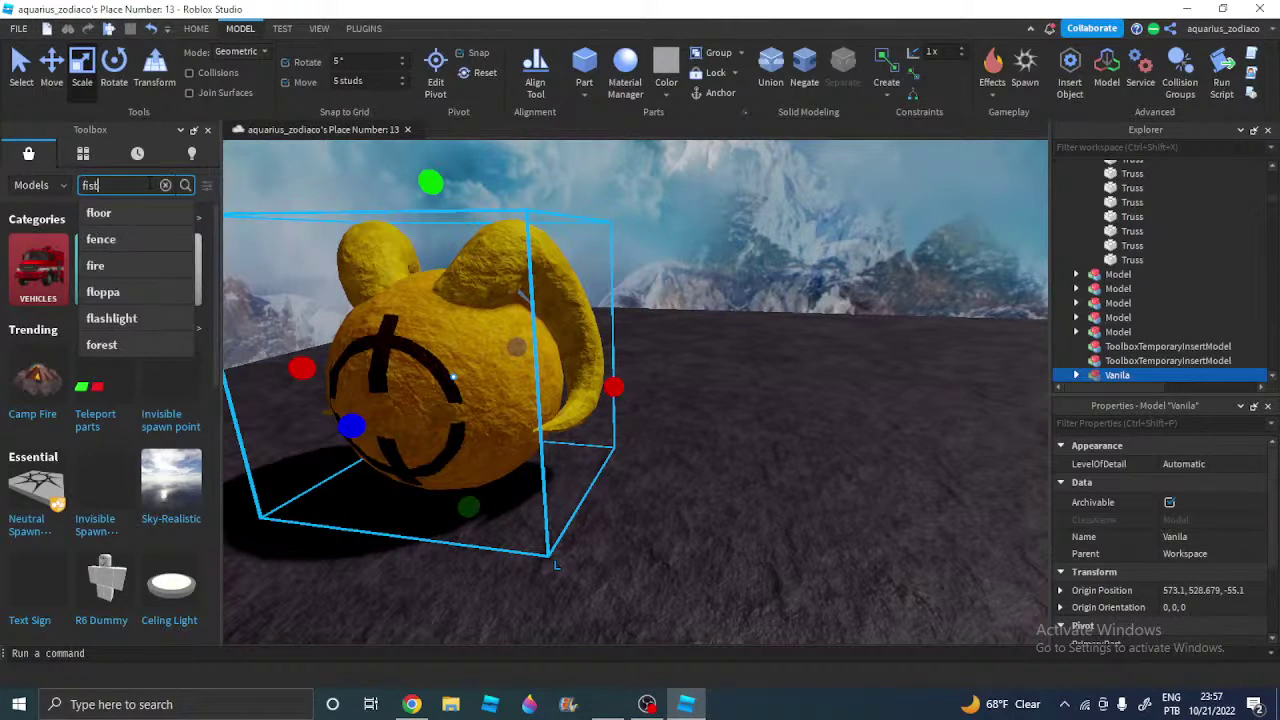
key("Return")
Rotate the Vanila model 90° about its vertical axis
right_click_drag(551, 406, 566, 397)
key("s")
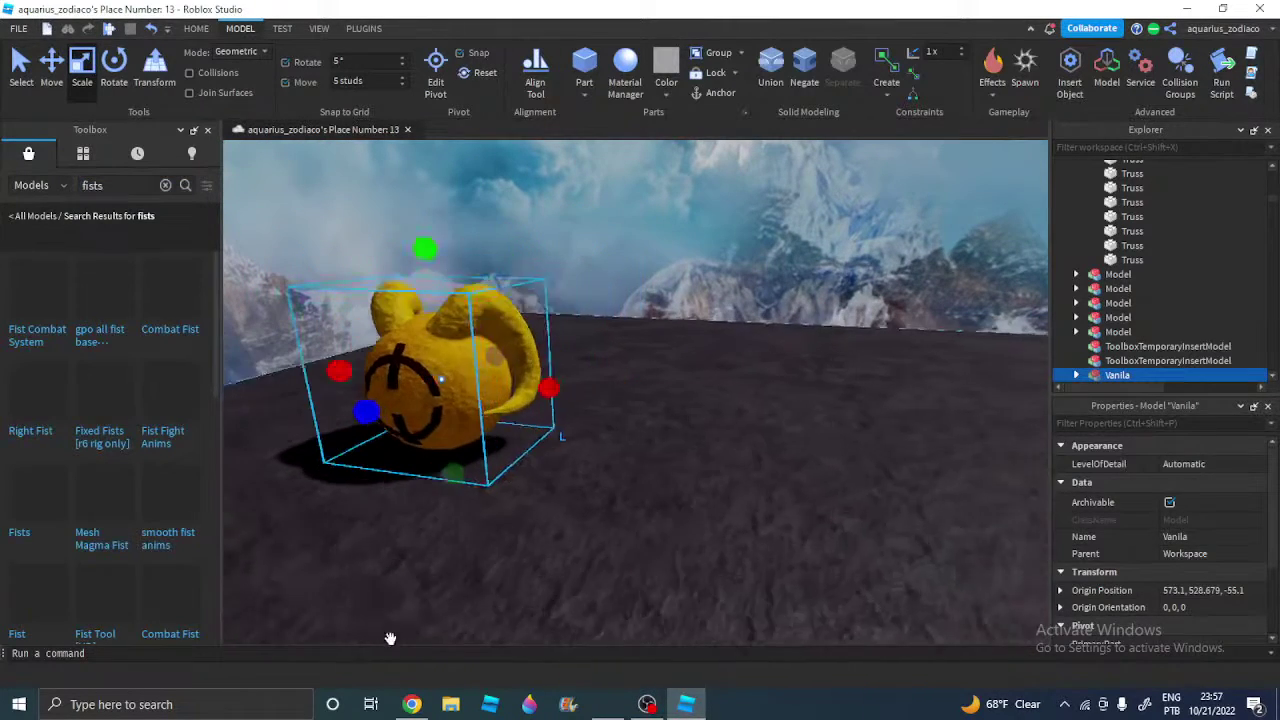
key("w")
key("w")
right_click_drag(493, 533, 483, 534)
key("s")
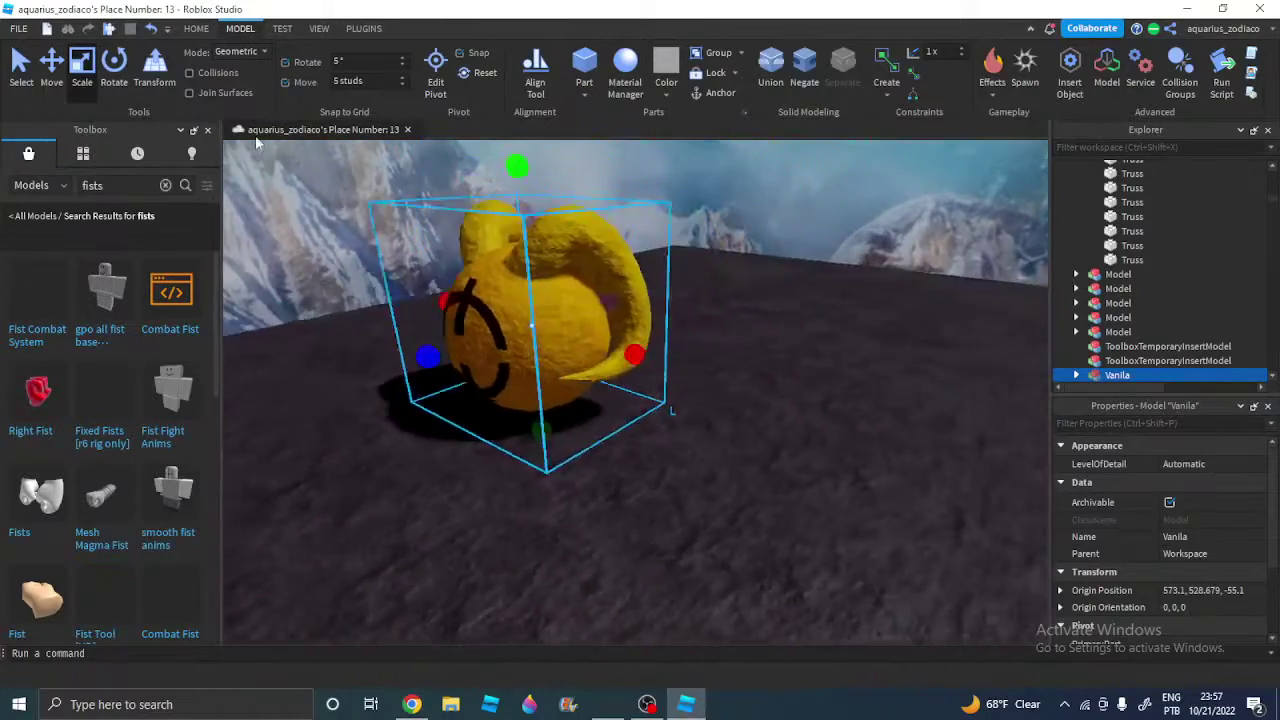
left_click(114, 82)
left_click_drag(438, 335, 511, 312)
key("d")
left_click(21, 78)
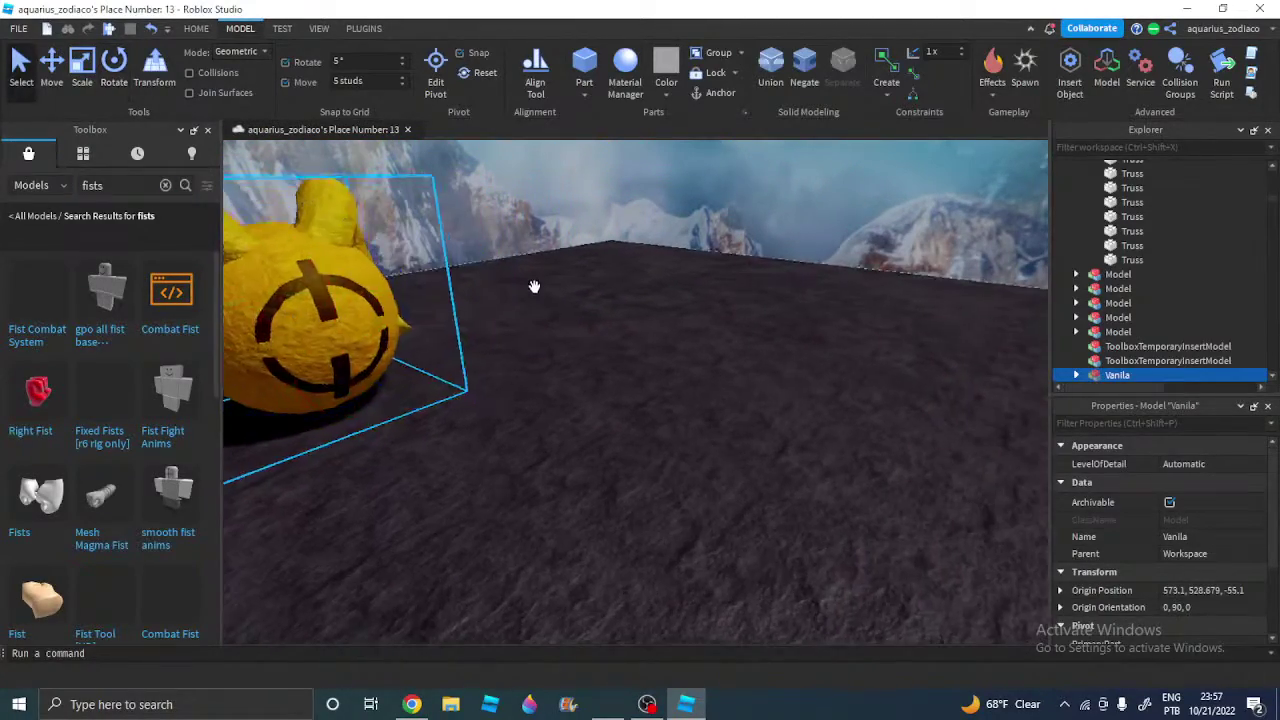
Deselect the Vanila model and insert the Right Fist mesh onto the slate surface beside it
key("w")
left_click(549, 297)
right_click_drag(534, 286, 546, 302)
key("w")
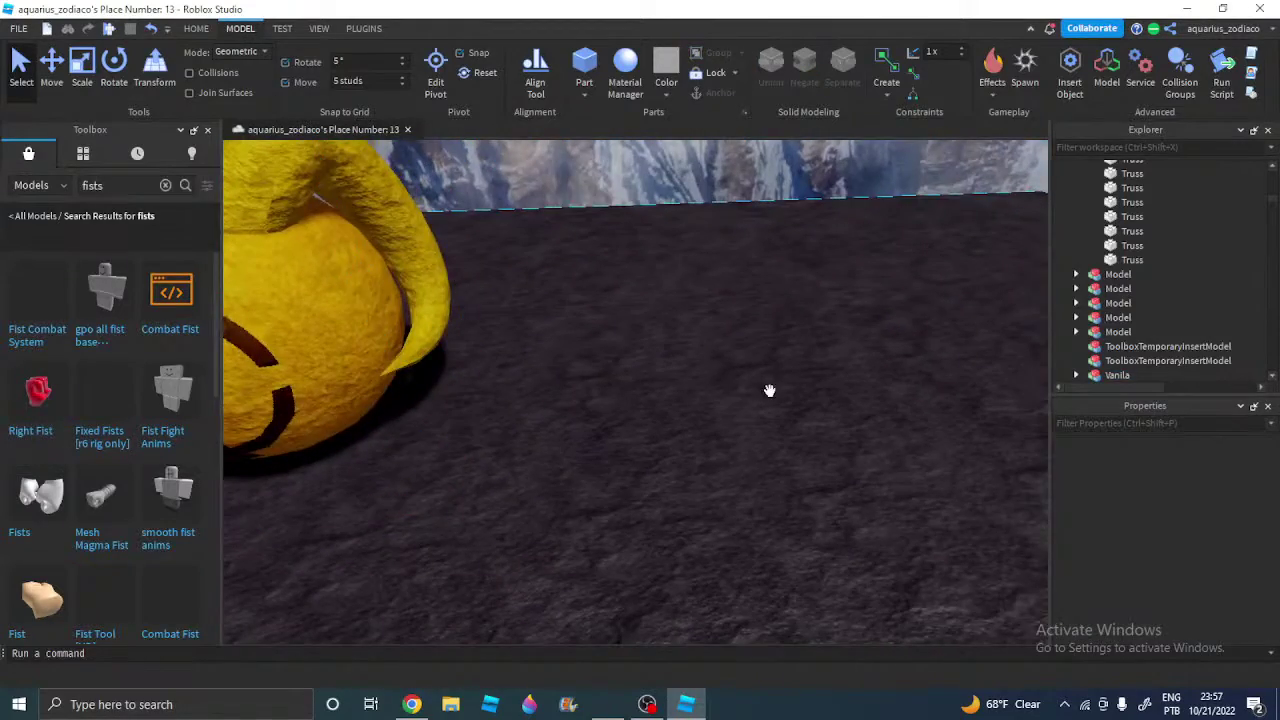
key("f")
scroll(769, 391, "down", 4)
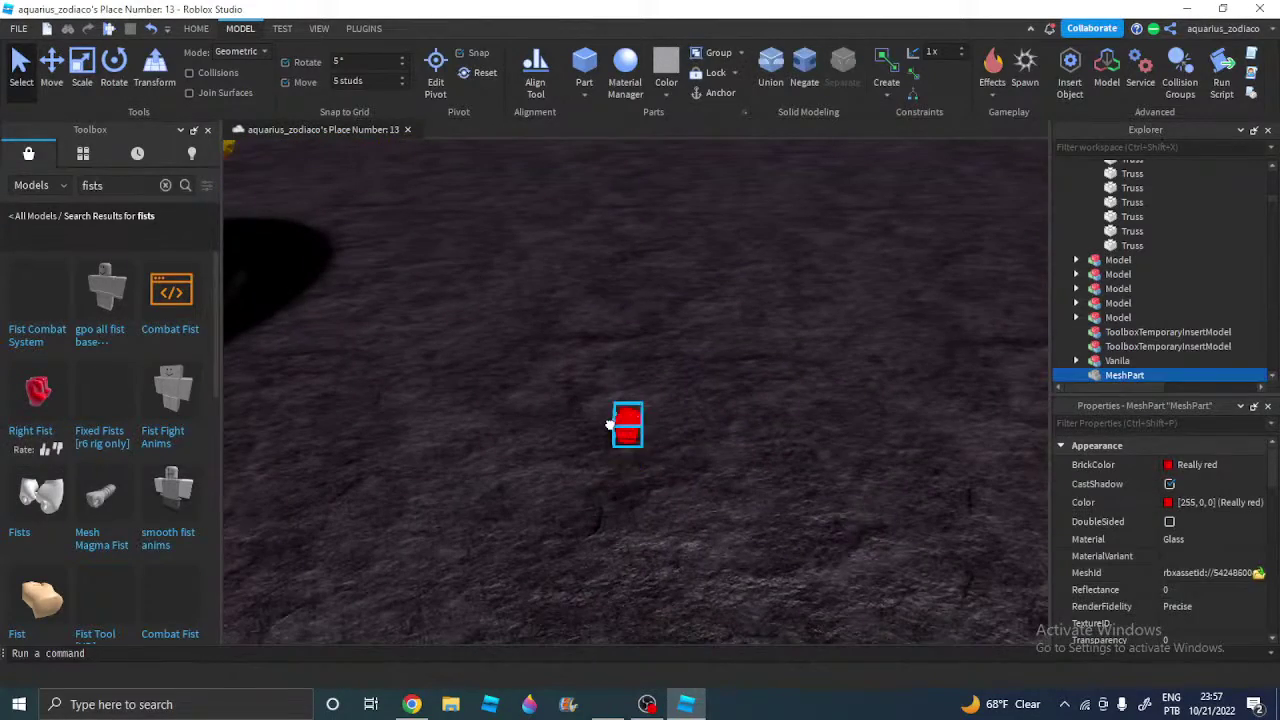
Scale the red fist up to a large block beside the Vanila model and set the move snap to 1 stud
key("s")
key("d")
left_click(62, 78)
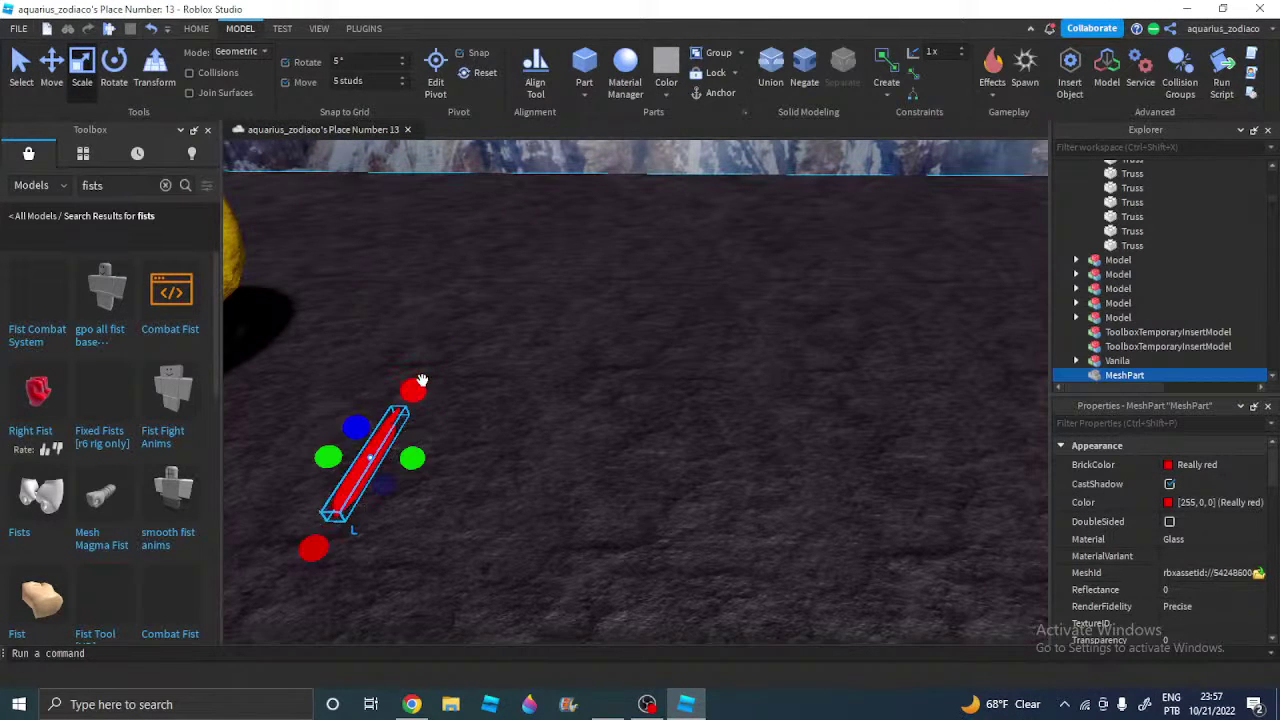
left_click_drag(490, 390, 528, 403)
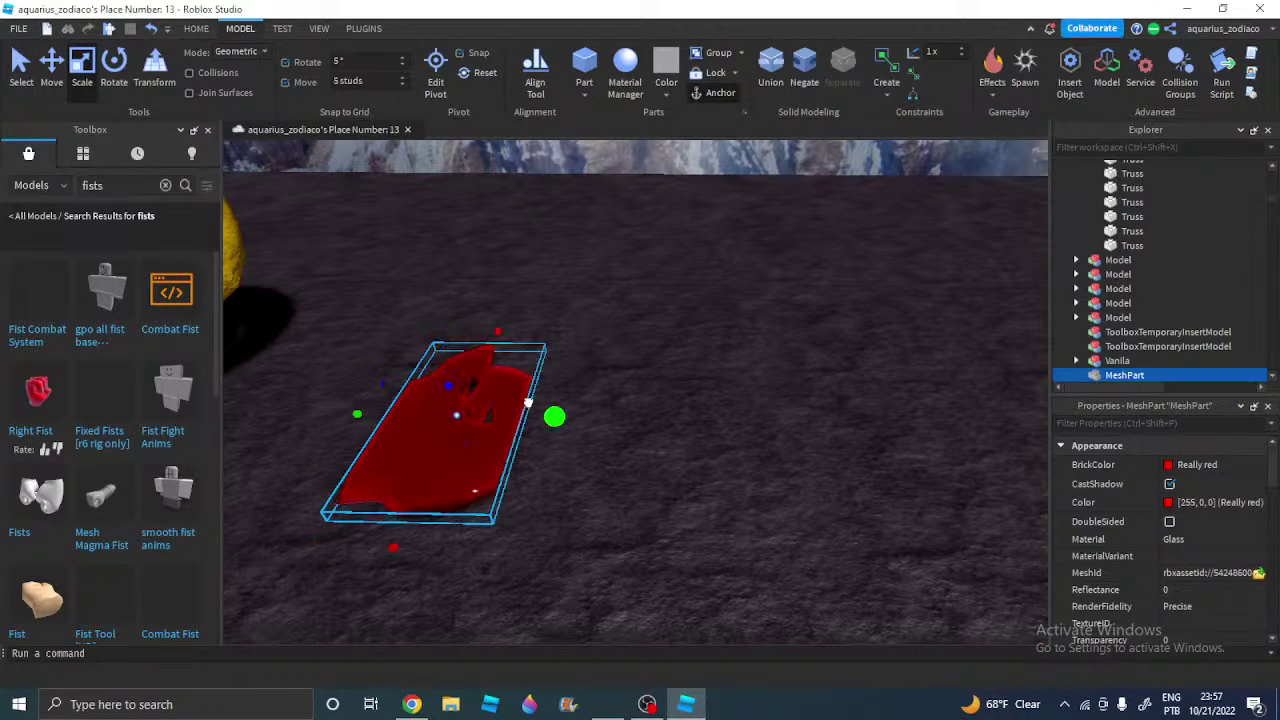
key("d")
right_click_drag(694, 407, 670, 422)
key("s")
left_click_drag(666, 427, 689, 364)
right_click_drag(688, 363, 713, 349)
scroll(621, 385, "up", 5)
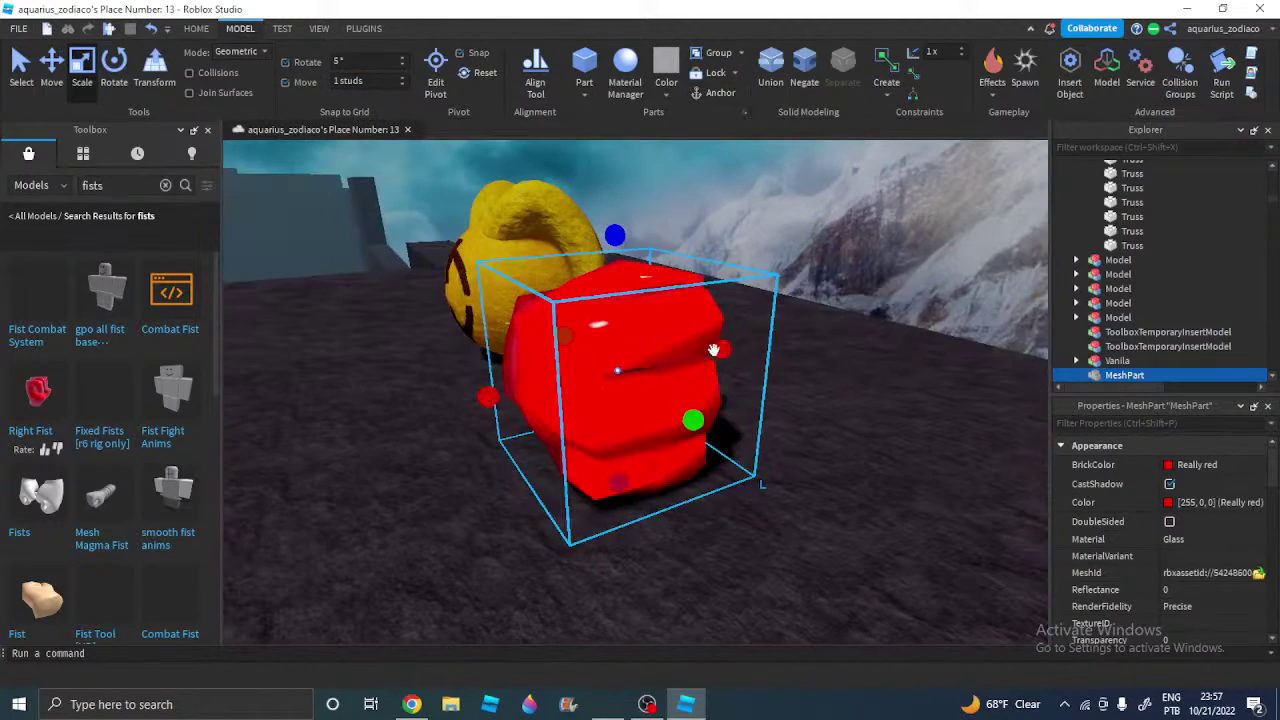
Shrink the red fist along its three axes to a small, roughly cubic block beside the Vanila model
left_click_drag(715, 349, 600, 388)
left_click_drag(531, 243, 525, 356)
right_click_drag(528, 362, 680, 469)
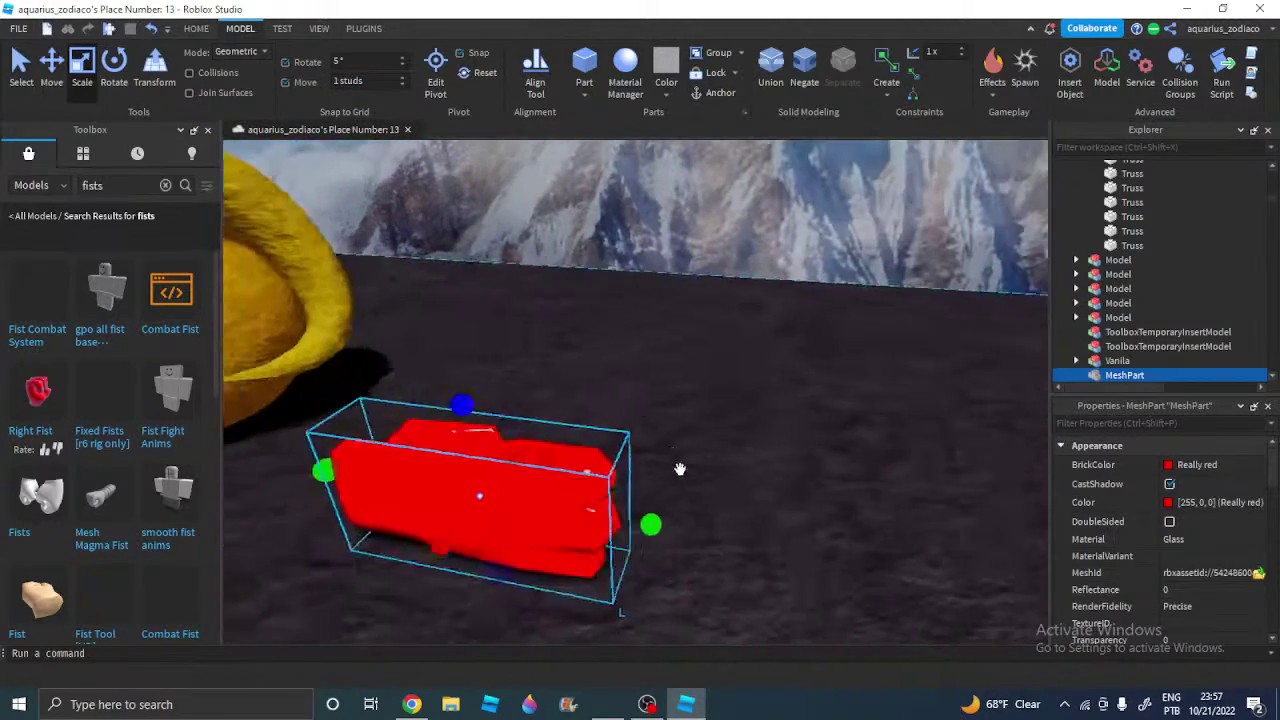
key("a")
left_click_drag(641, 403, 645, 450)
left_click_drag(825, 546, 630, 564)
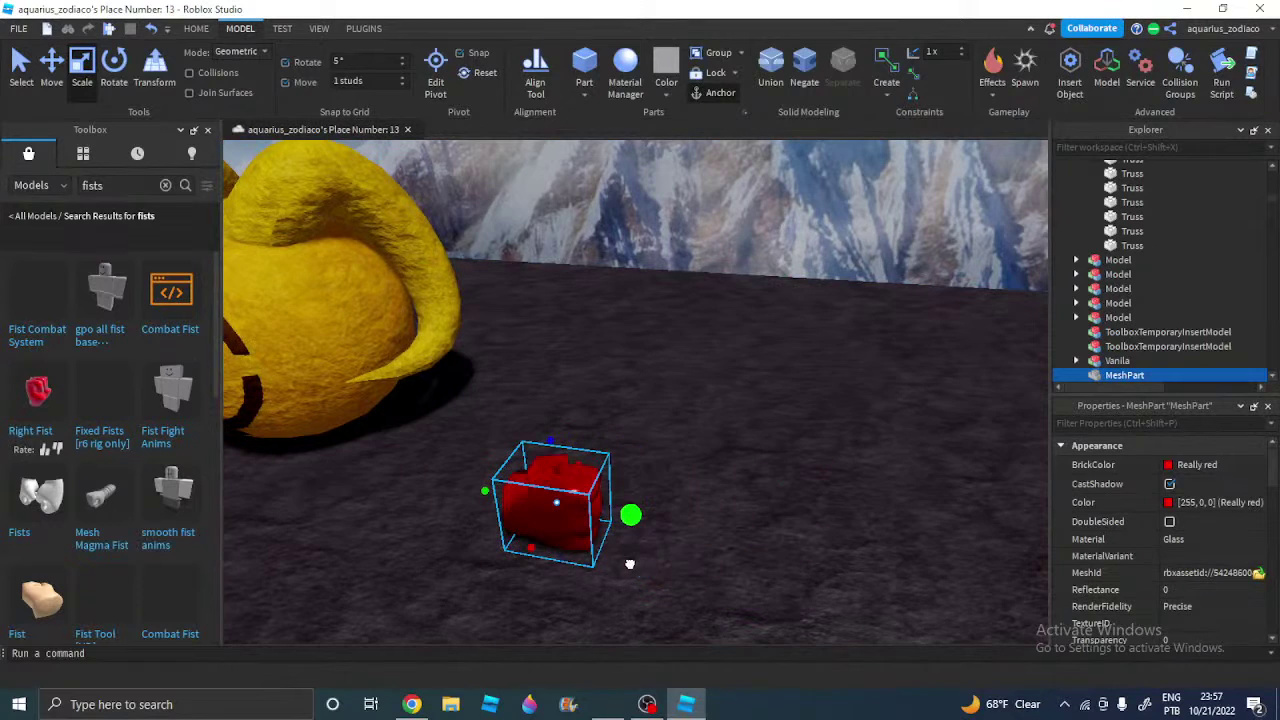
right_click_drag(630, 564, 715, 552)
Recolour the red fist to Bright yellow and set its material to Cobblestone
left_click(1163, 466)
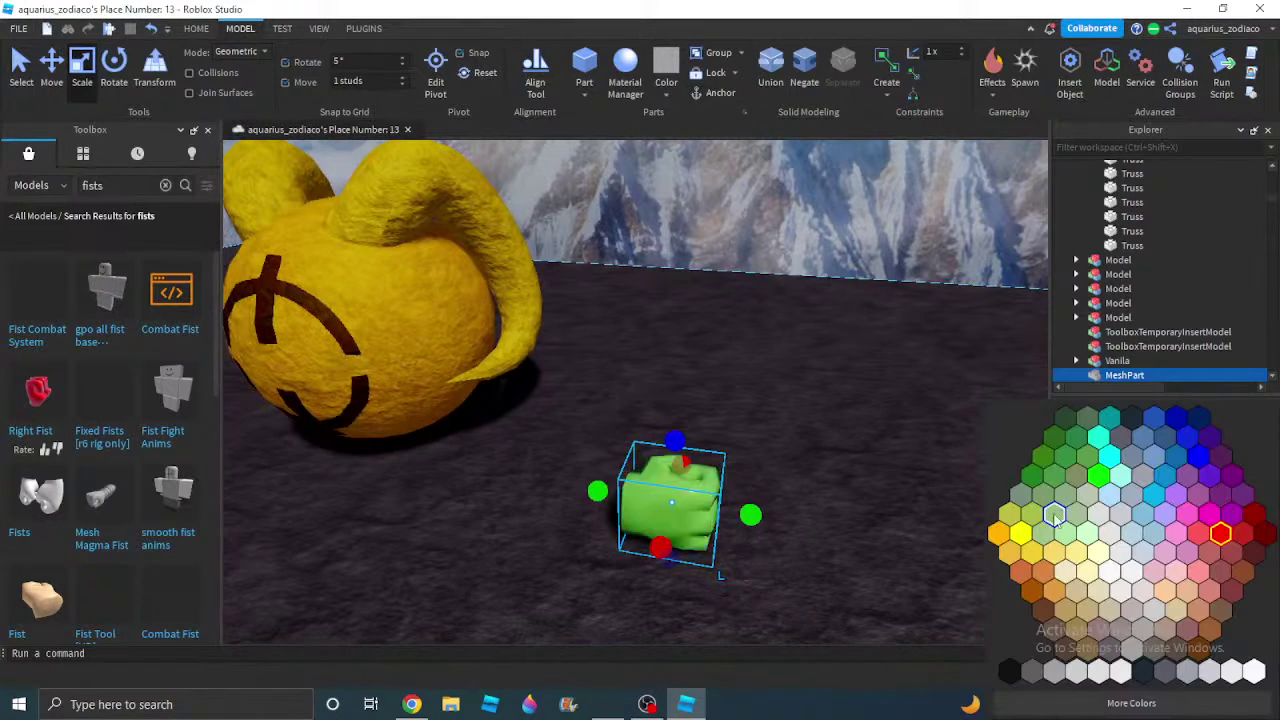
left_click(1020, 533)
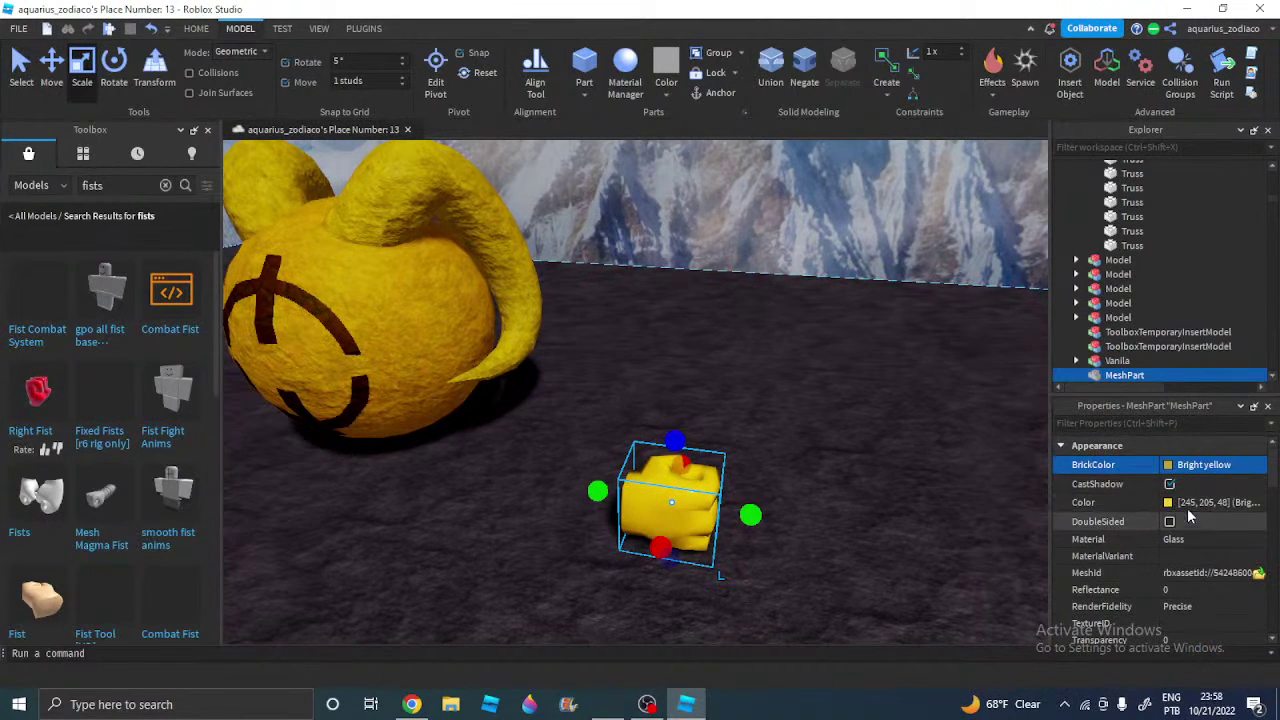
left_click(1175, 541)
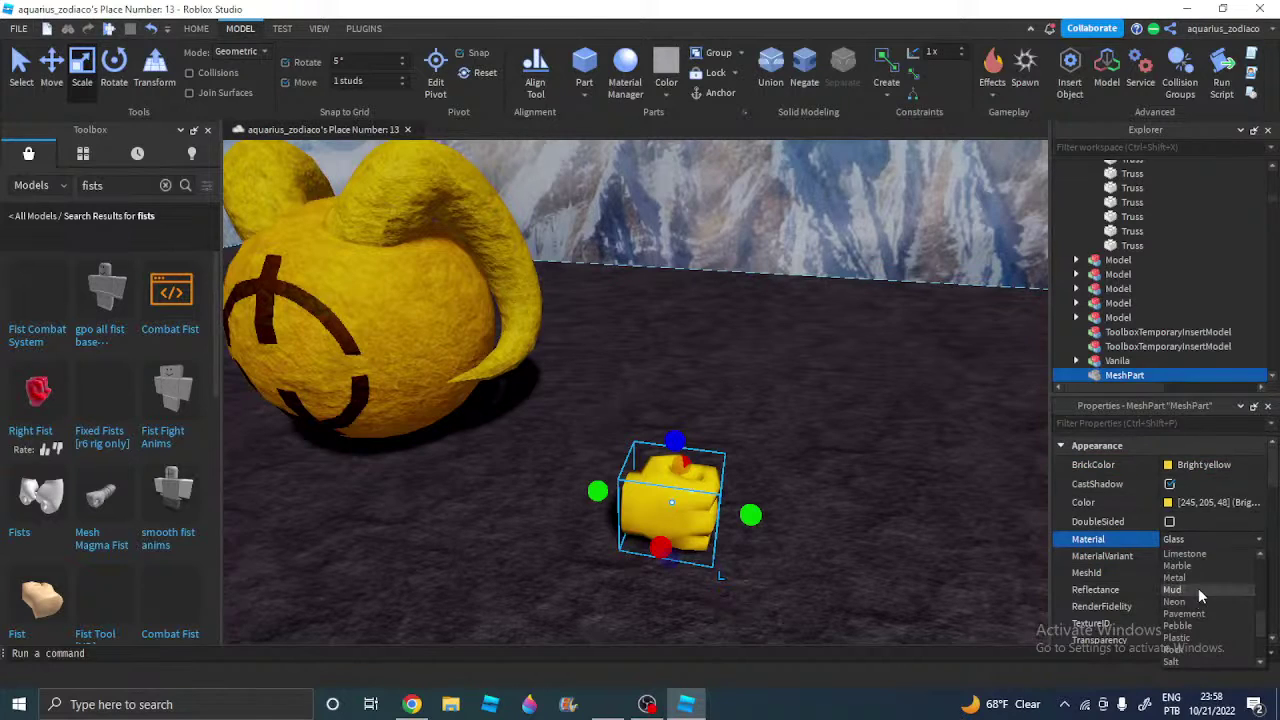
scroll(1198, 588, "down", 3)
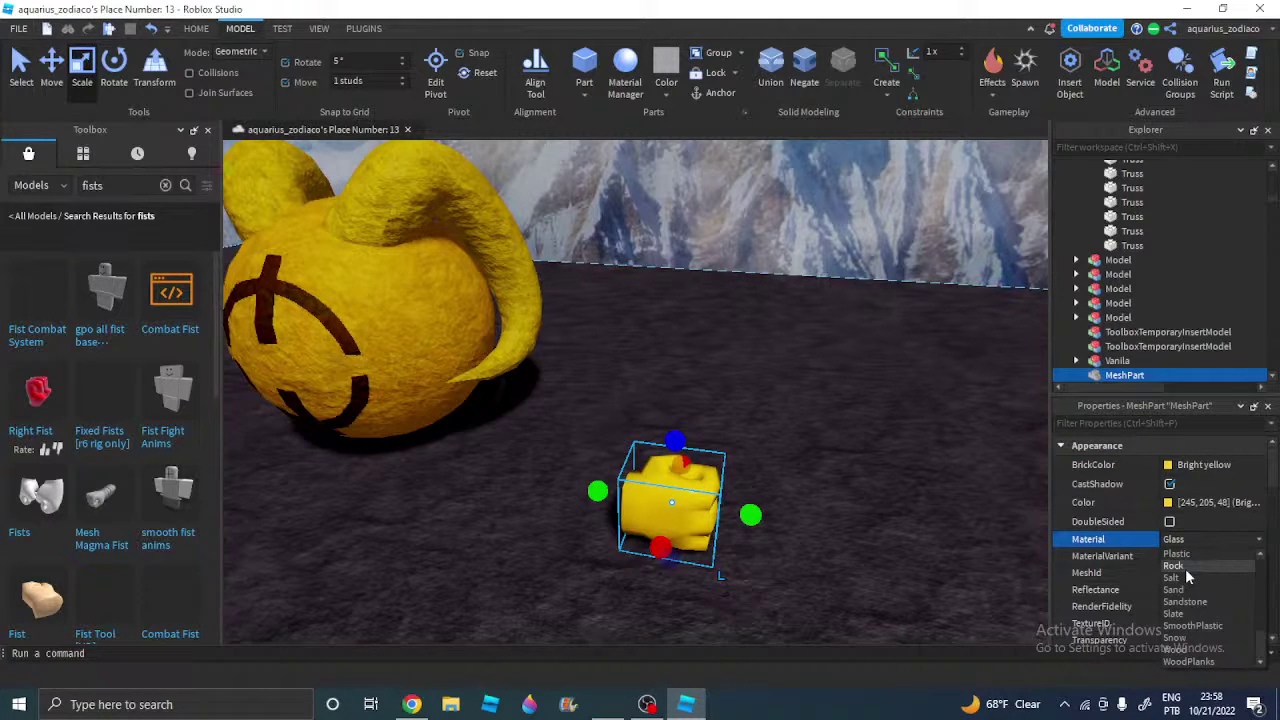
scroll(1185, 568, "up", 1)
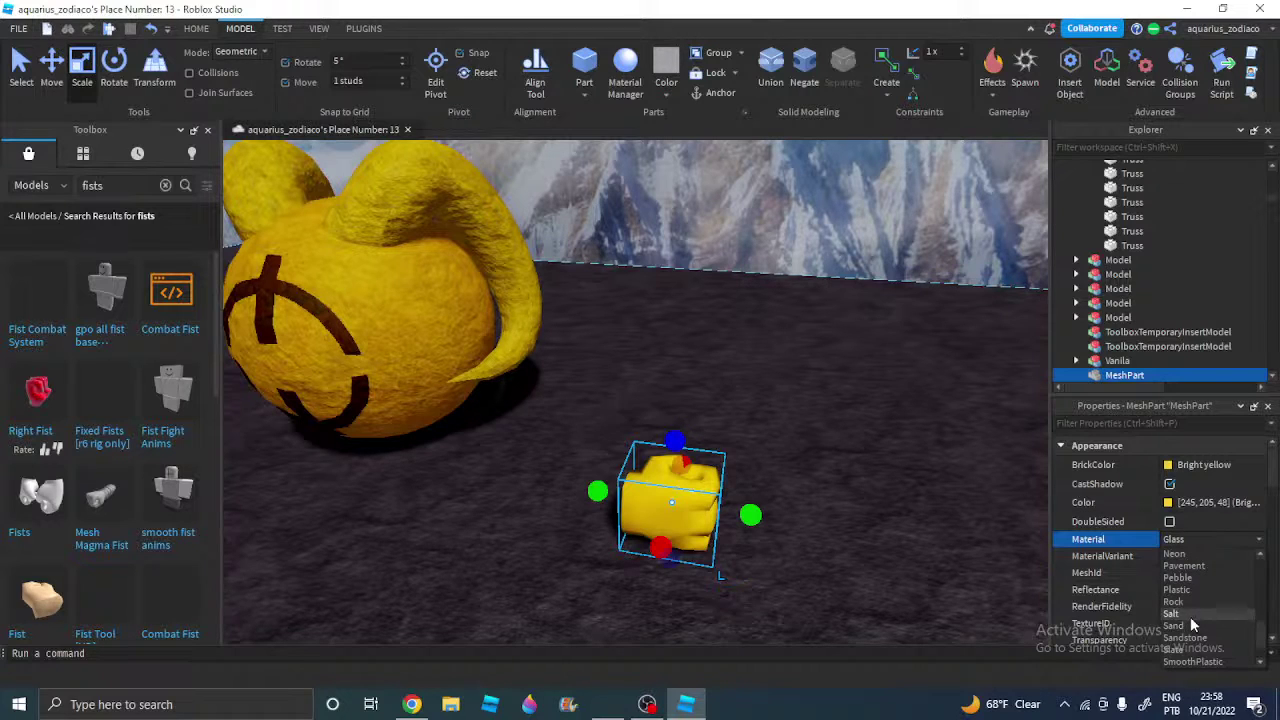
scroll(1193, 584, "up", 8)
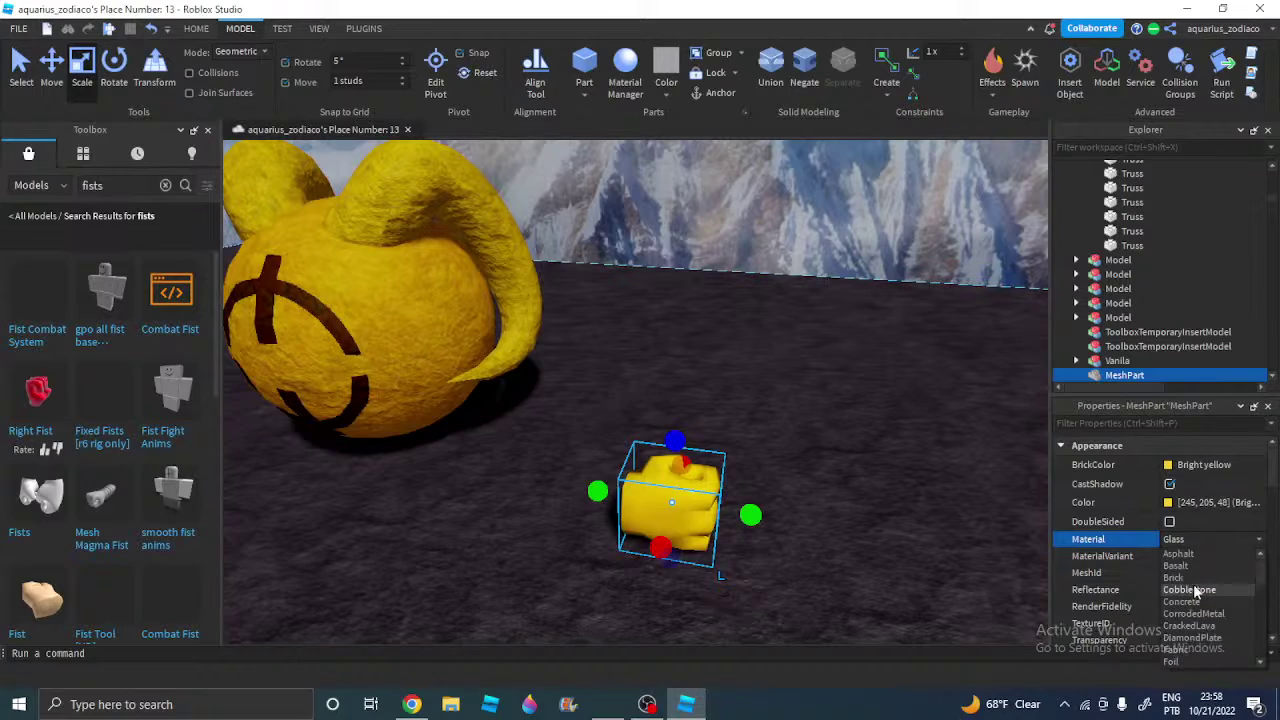
left_click(1190, 589)
scroll(702, 488, "up", 3)
scroll(702, 488, "down", 5)
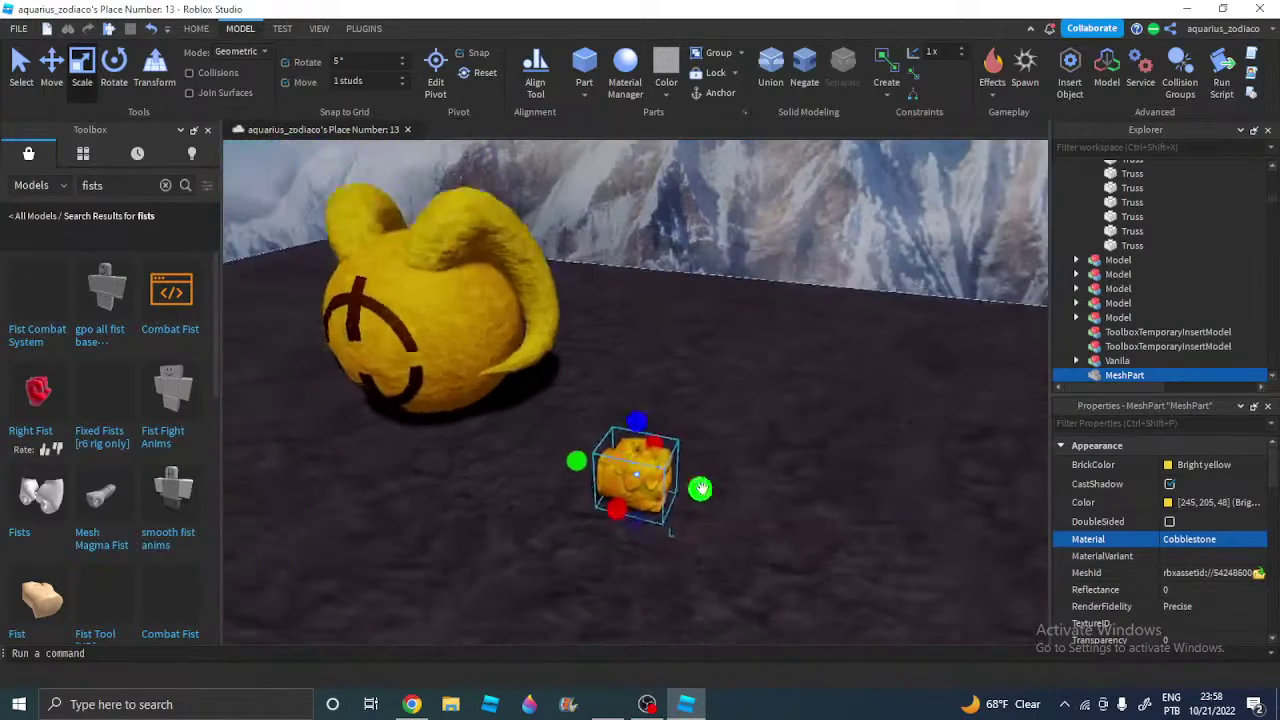
Set the move snap to 5 studs and move the Vanila model 20 studs sideways, toward the yellow fist
left_click(507, 316)
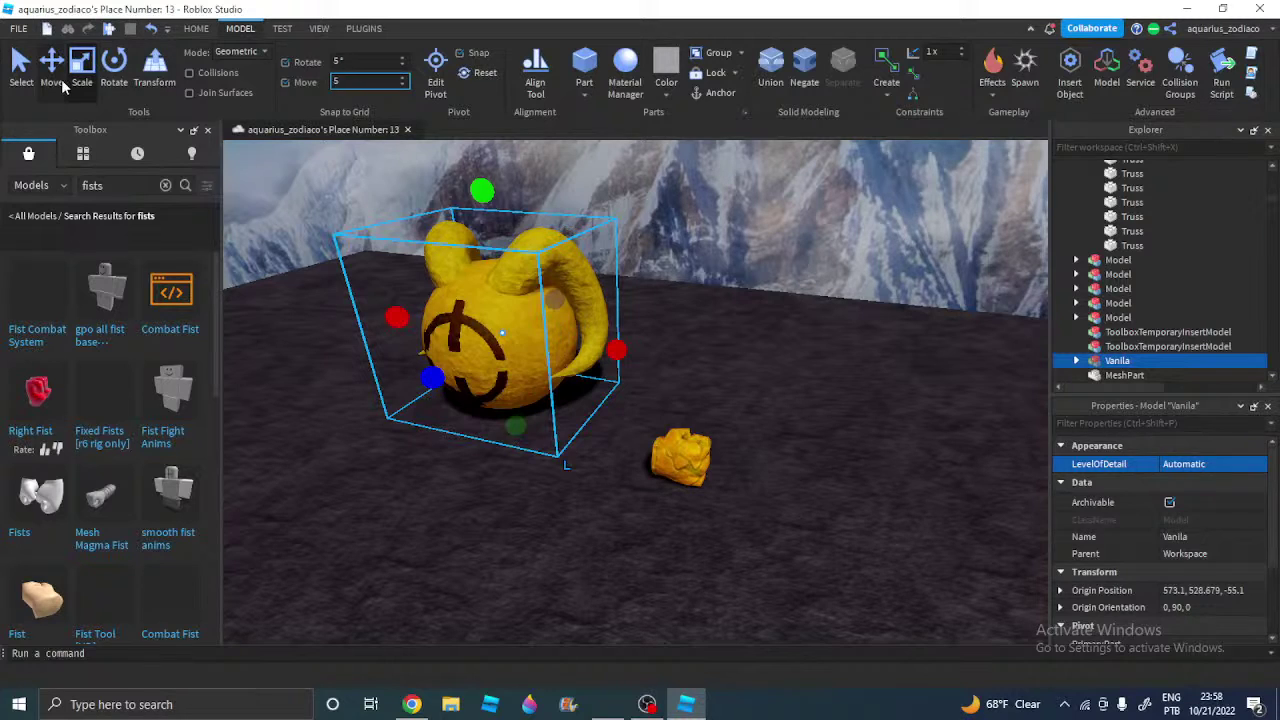
left_click(58, 80)
left_click_drag(620, 352, 754, 386)
key("f")
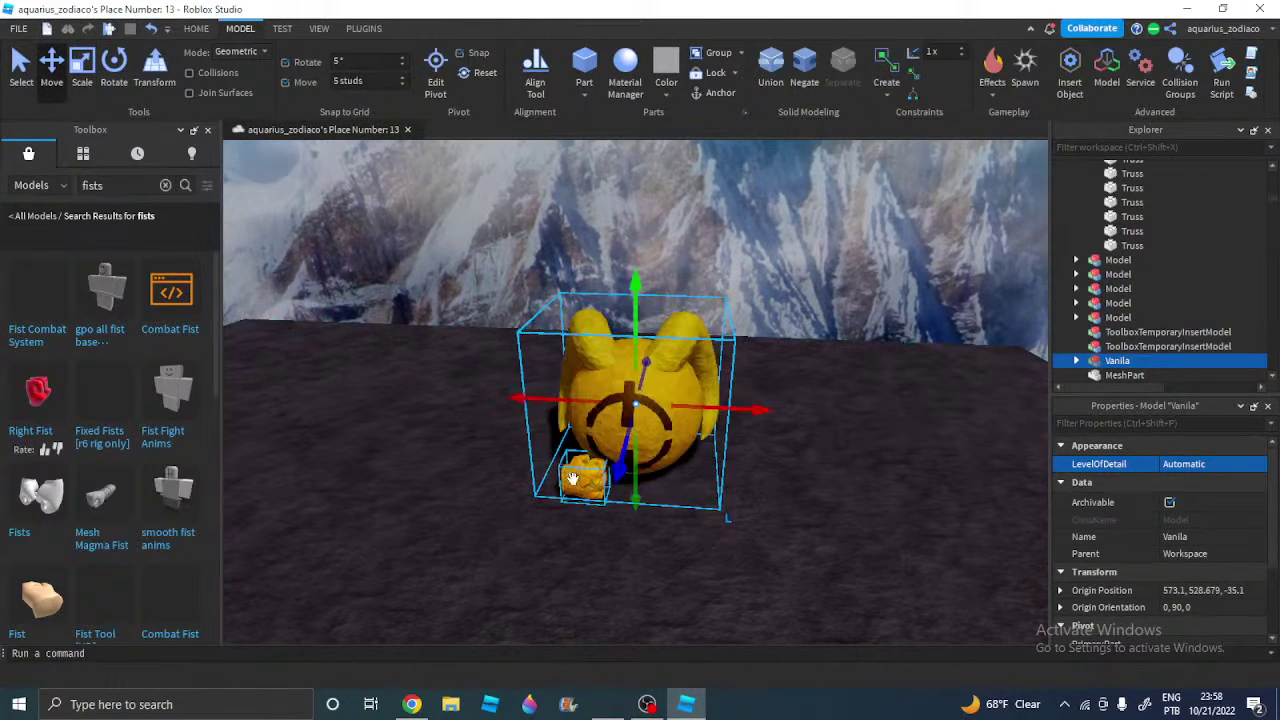
With a 1-stud move snap, raise the yellow fist off the slate and slide it toward the Vanila model's side
left_click_drag(572, 479, 543, 454)
key("w")
key("a")
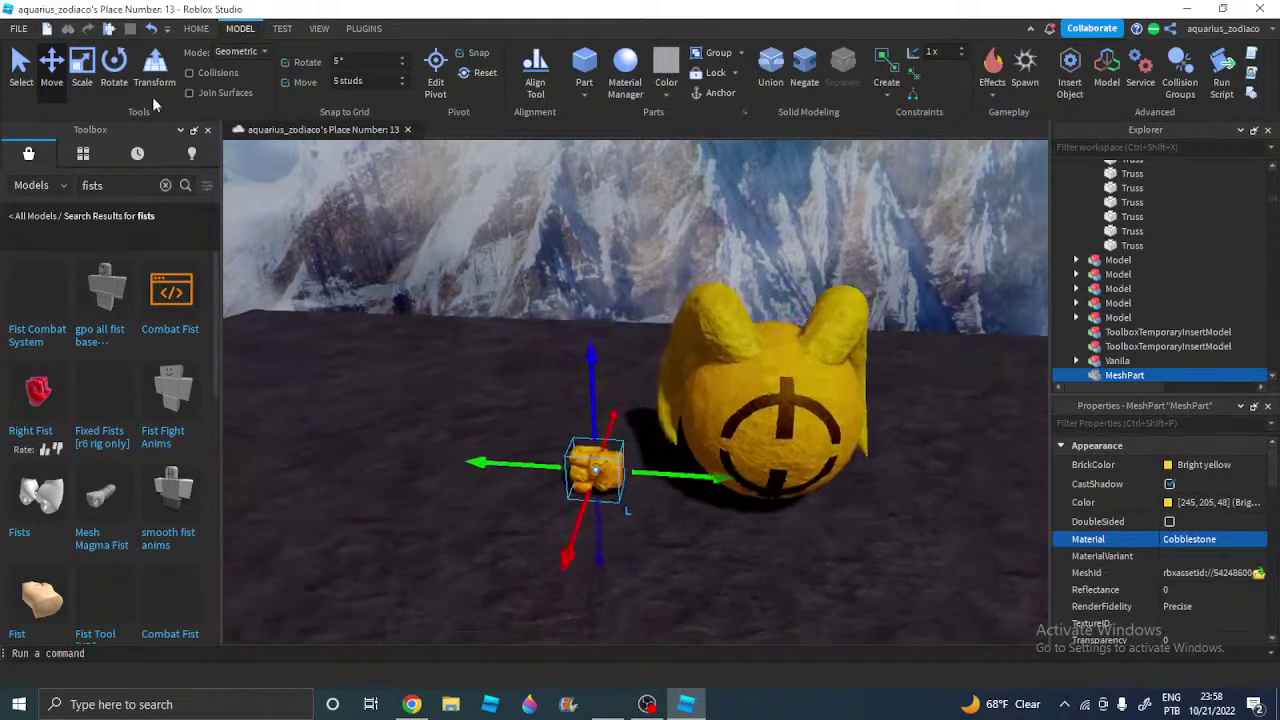
left_click(350, 81)
type("1")
scroll(566, 323, "up", 3)
right_click_drag(502, 250, 523, 420)
scroll(523, 420, "down", 2)
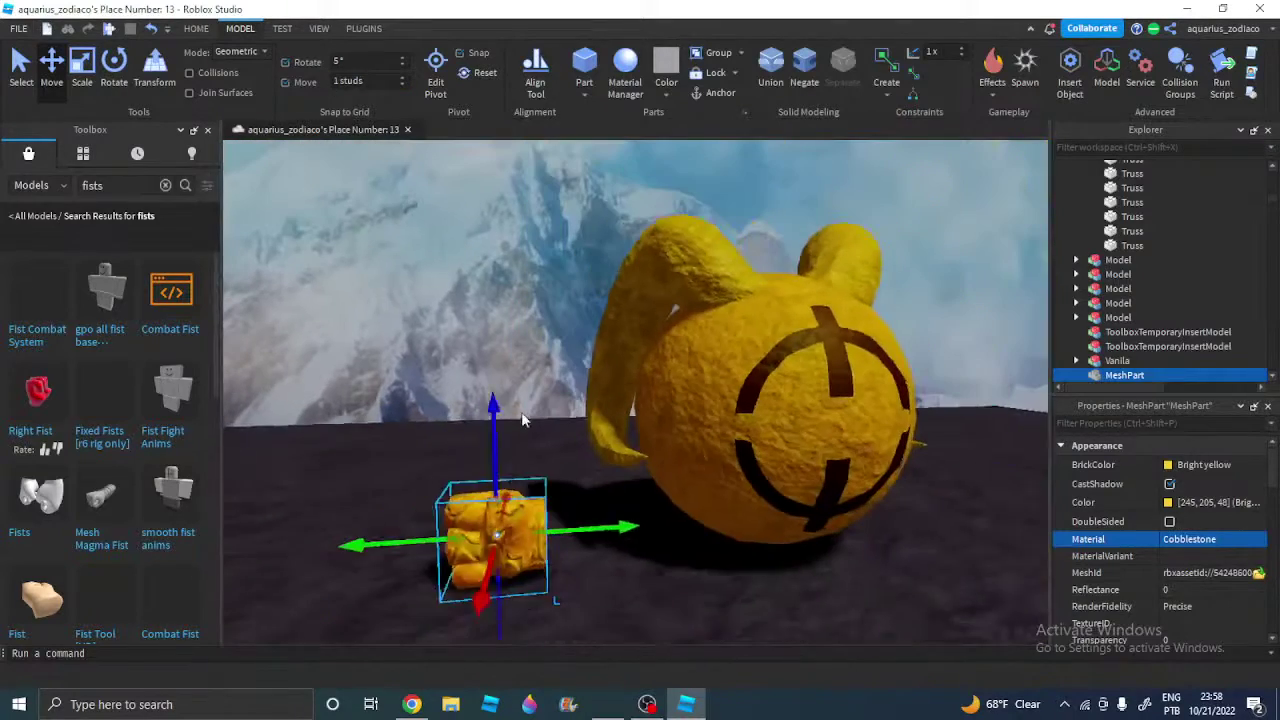
left_click_drag(523, 429, 525, 366)
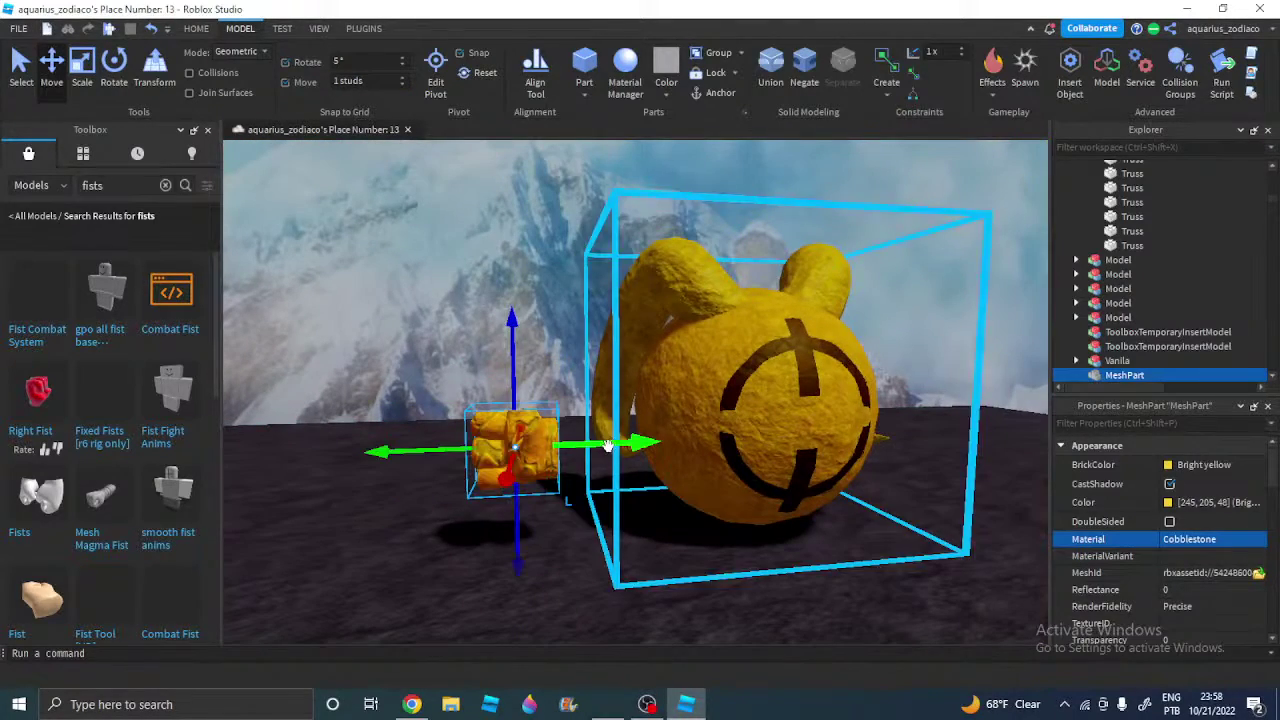
left_click_drag(609, 446, 686, 422)
Search the Toolbox meshes for "pistol"
left_click(166, 185)
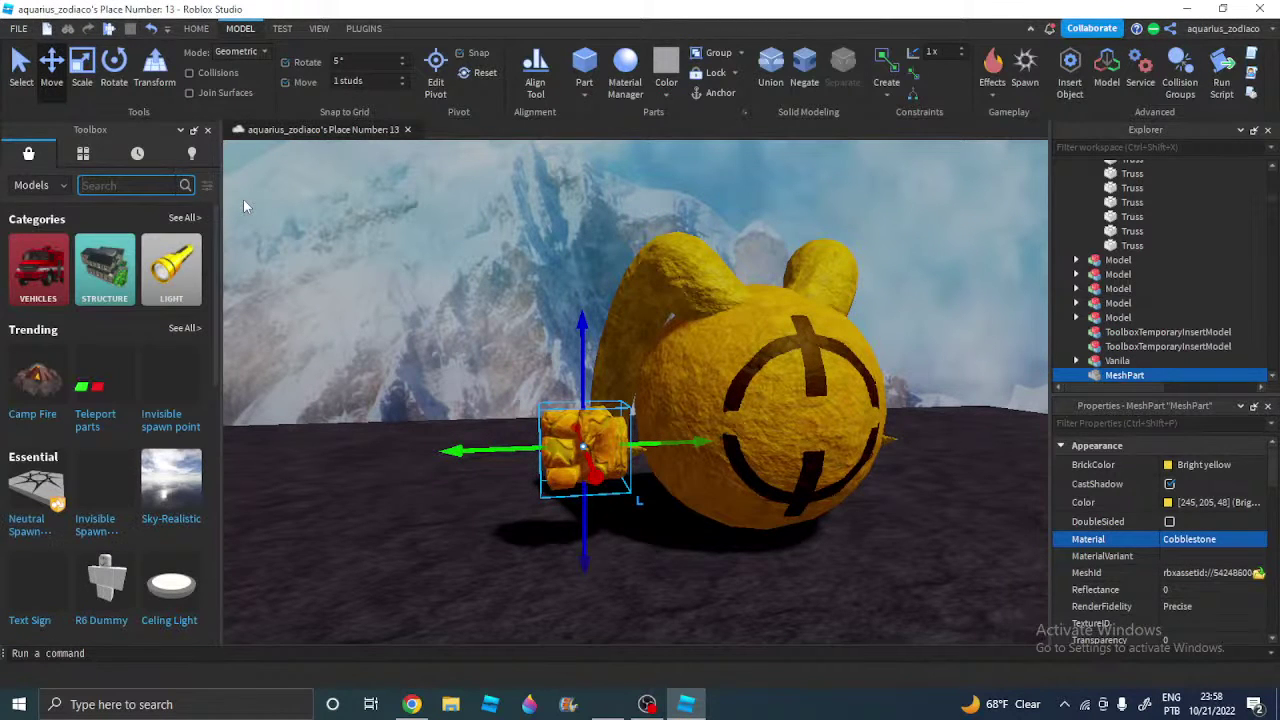
left_click(38, 185)
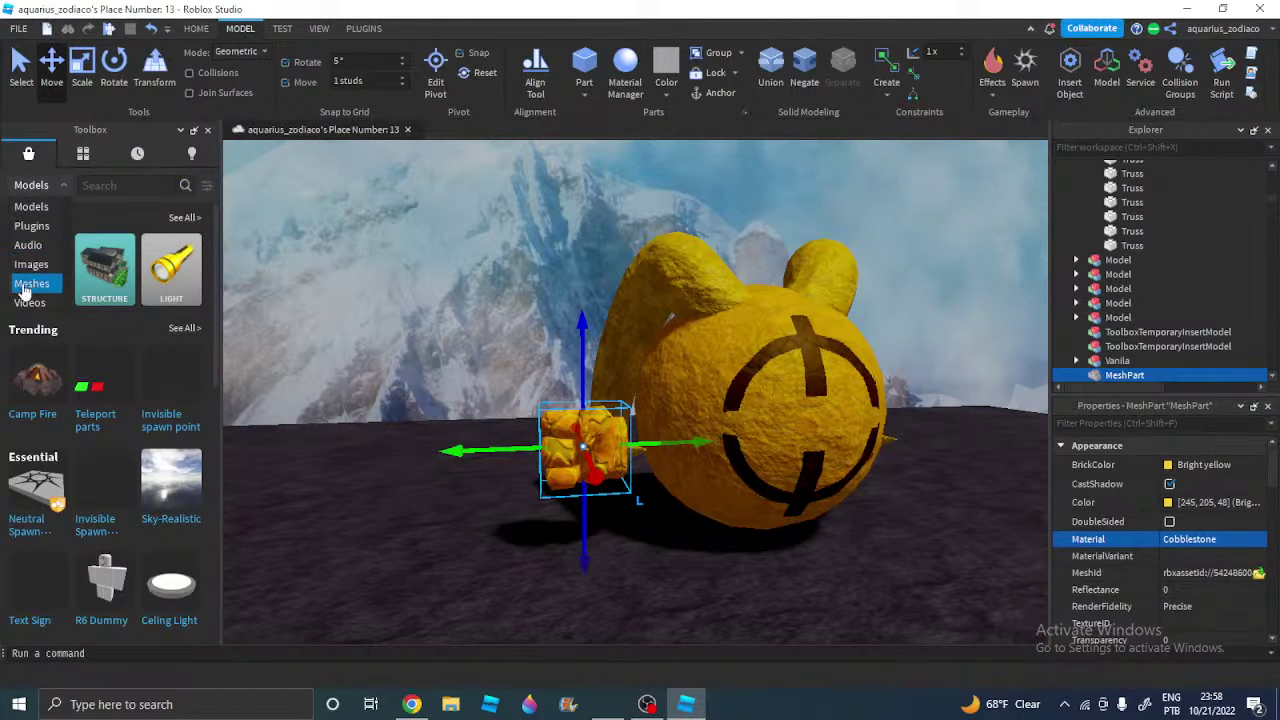
left_click(30, 284)
type("gun")
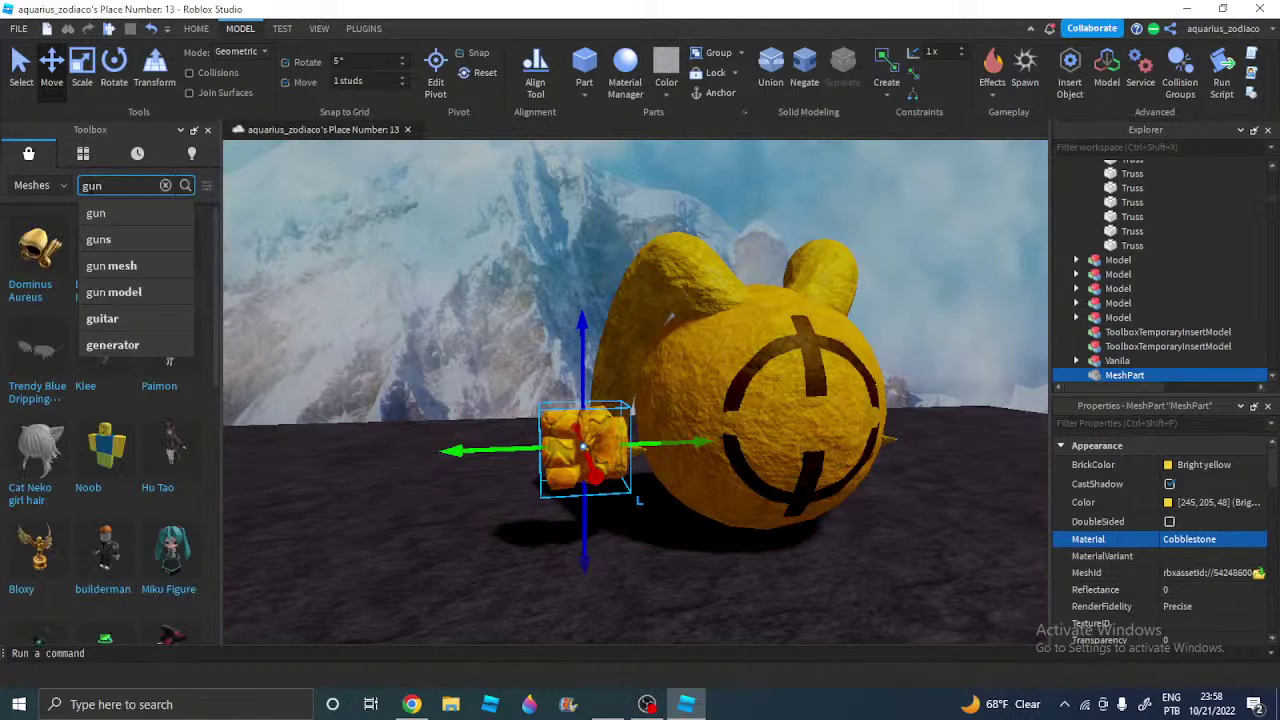
key("BackSpace")
key("BackSpace")
key("BackSpace")
type("p")
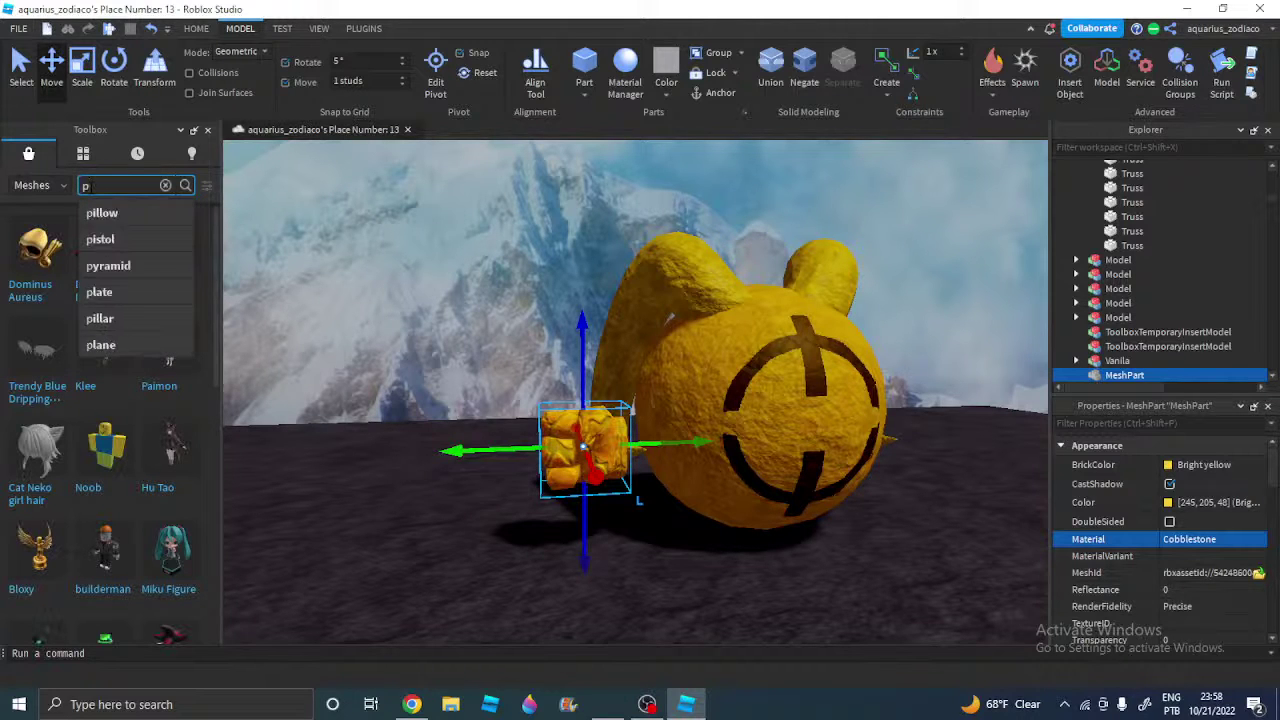
type("istol")
key("Return")
scroll(506, 477, "up", 5)
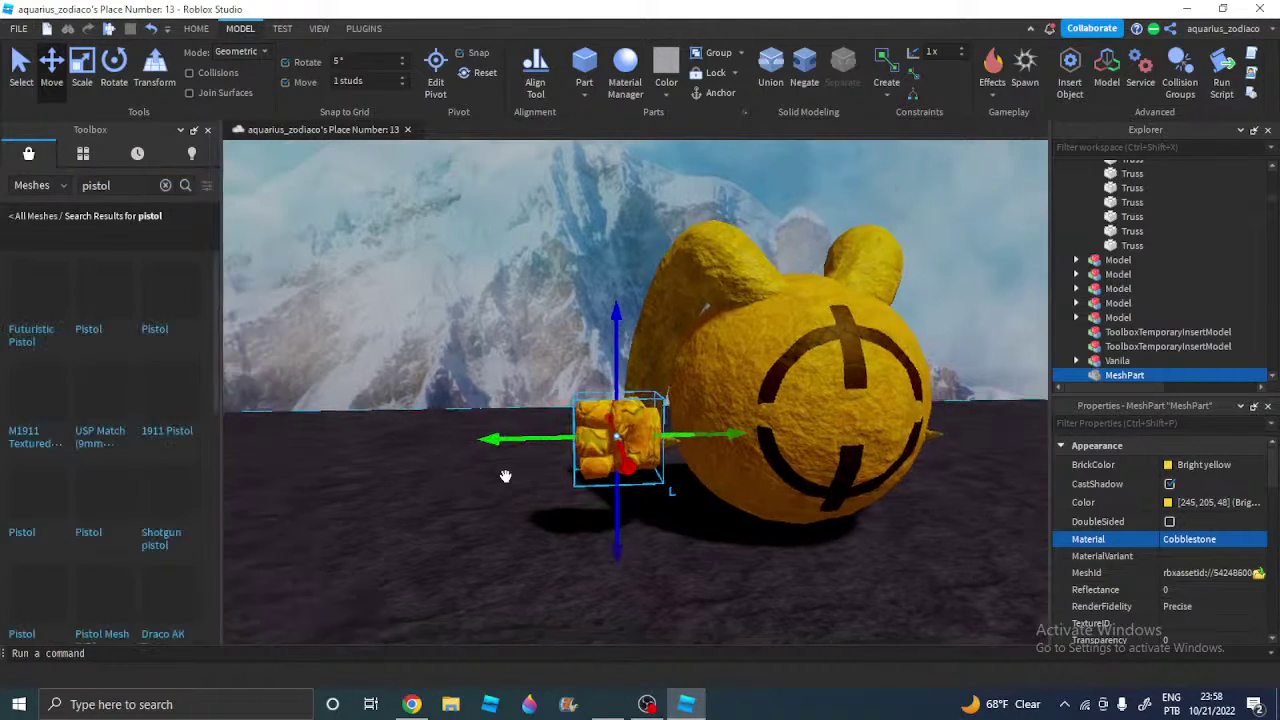
Deselect the yellow fist and insert a grey Pistol mesh onto the slate surface in front of it
left_click(508, 349)
scroll(508, 347, "down", 5)
right_click_drag(508, 346, 251, 377)
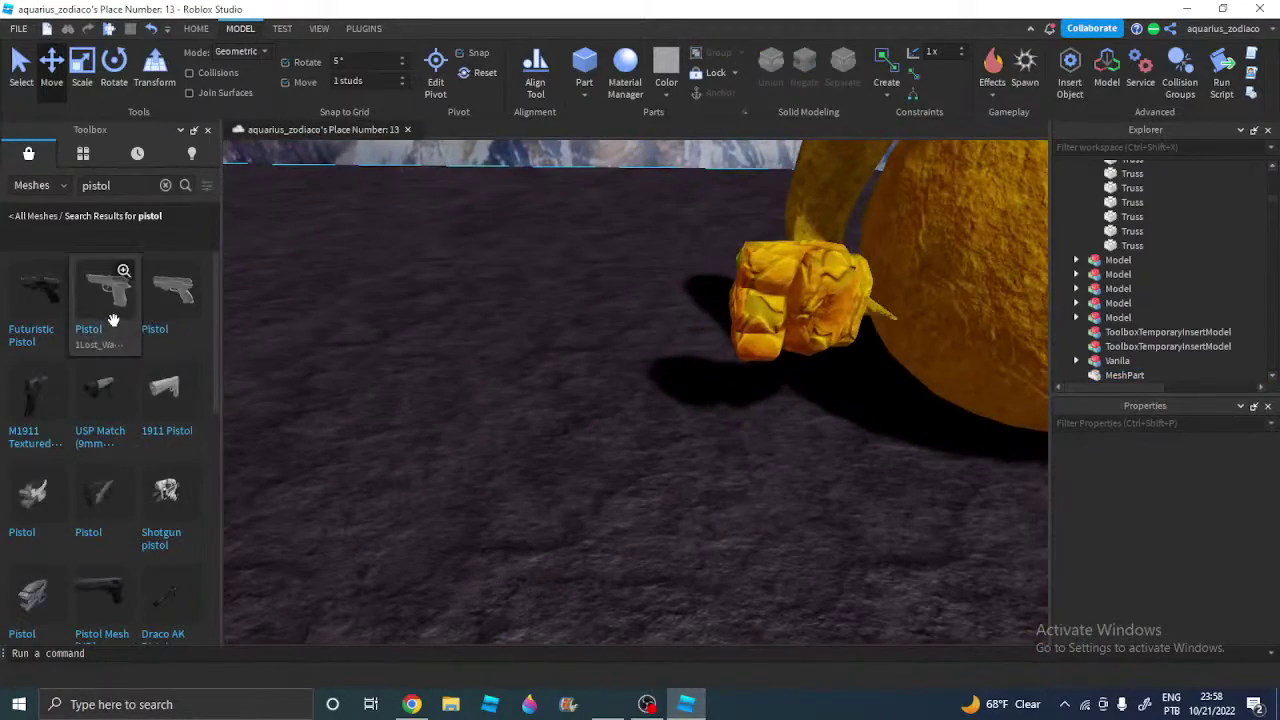
key("f")
right_click_drag(566, 331, 563, 331)
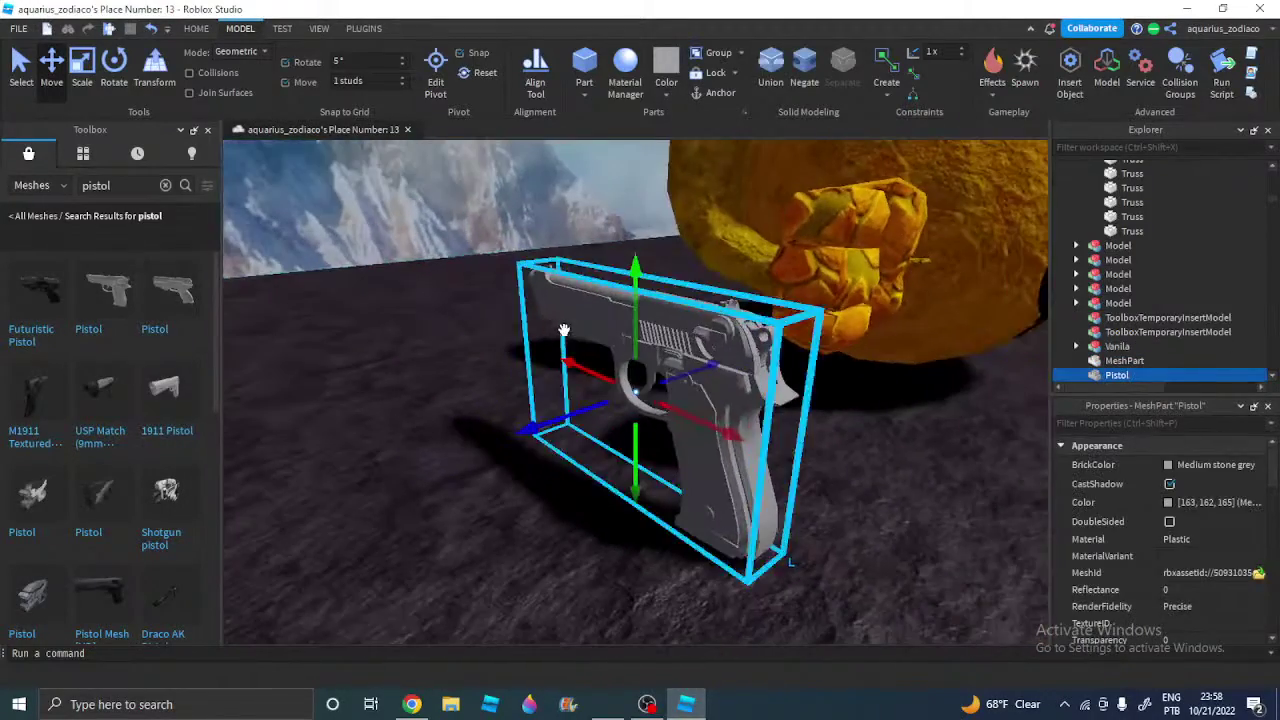
Raise the grey pistol off the slate to about the height of the yellow fist
scroll(647, 497, "down", 3)
scroll(630, 508, "down", 2)
left_click_drag(647, 497, 620, 395)
key("r")
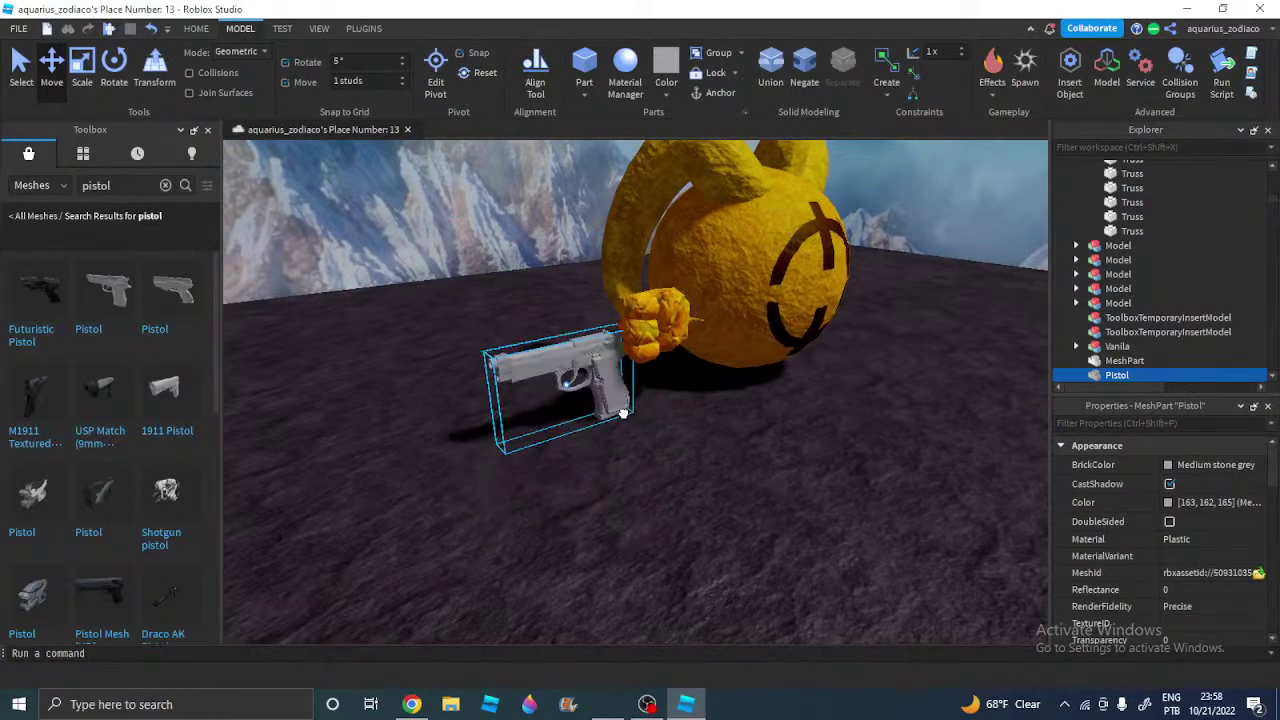
left_click_drag(574, 338, 577, 248)
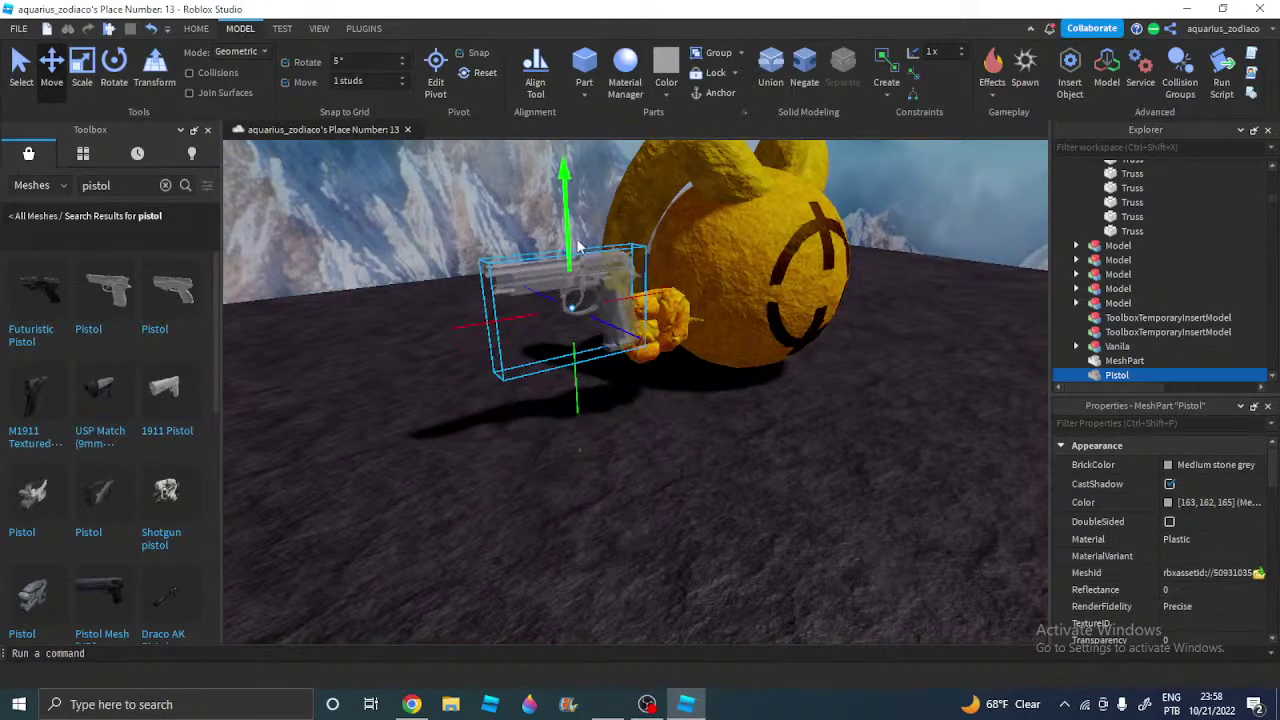
Slide the pistol's grip into the yellow fist, fine-tuning its position with a 0.1-stud move snap
scroll(574, 249, "up", 4)
scroll(572, 252, "down", 1)
left_click_drag(594, 358, 674, 347)
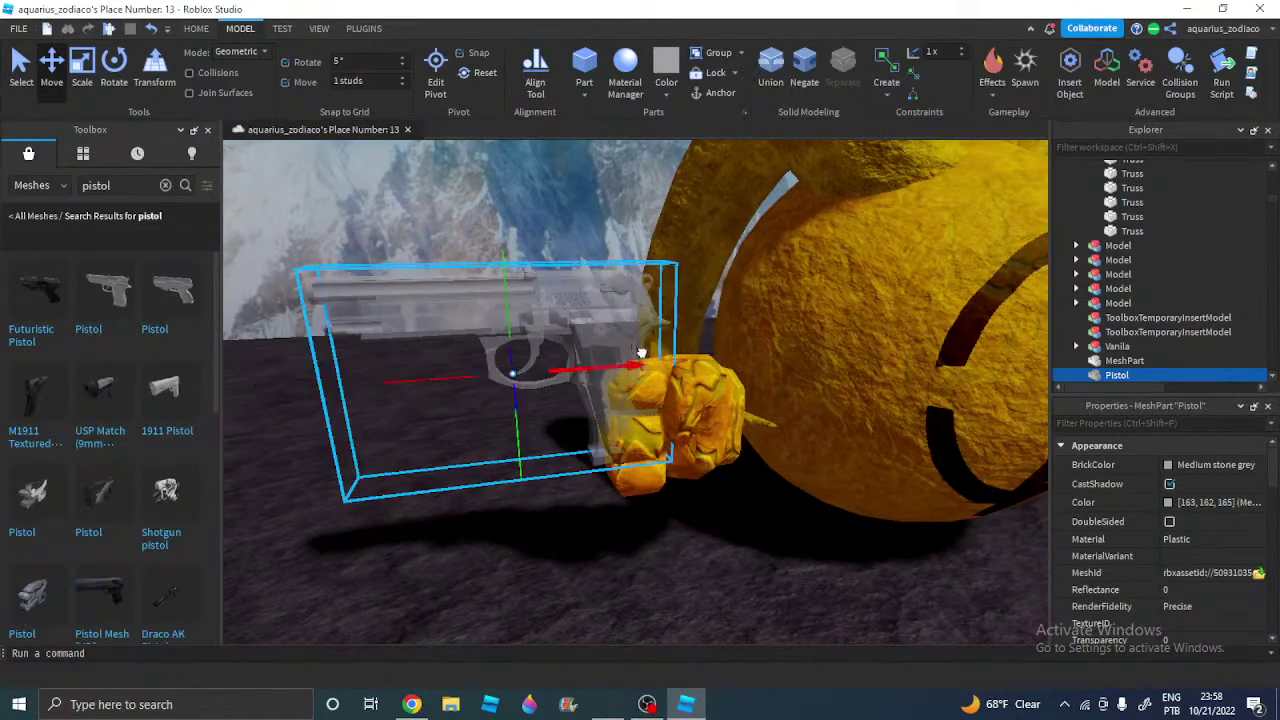
mouse_move(559, 285)
left_mouse_down()
mouse_move(560, 315)
mouse_move(577, 303)
left_mouse_up()
key("d")
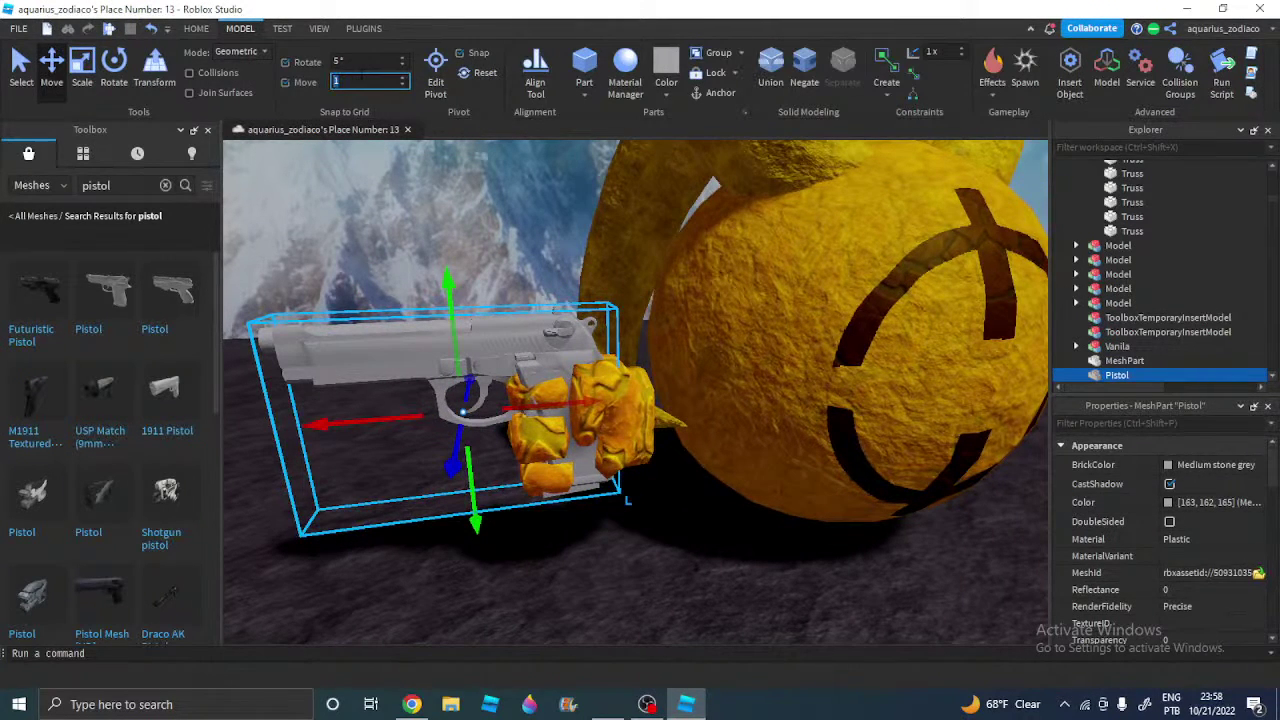
left_click_drag(562, 402, 604, 392)
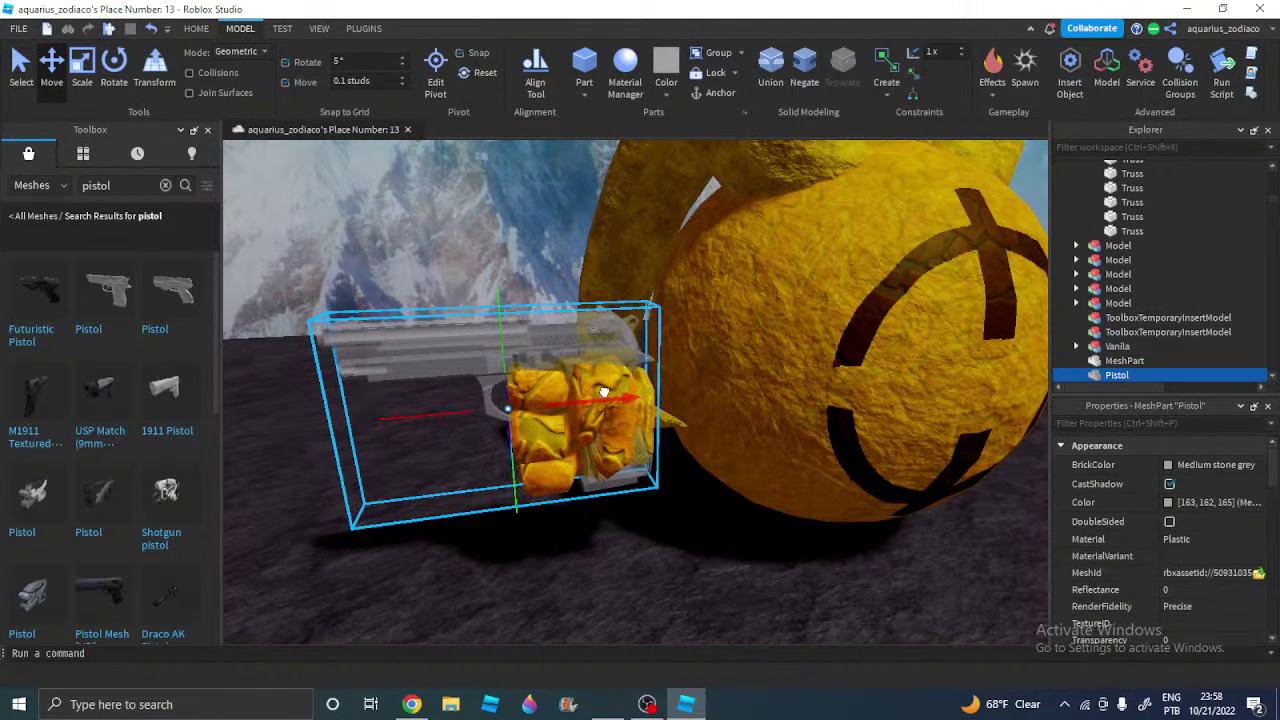
Lengthen the yellow fist toward the Vanila model and nudge it to fit around the pistol's grip
left_click(600, 400)
left_click_drag(677, 411, 707, 408)
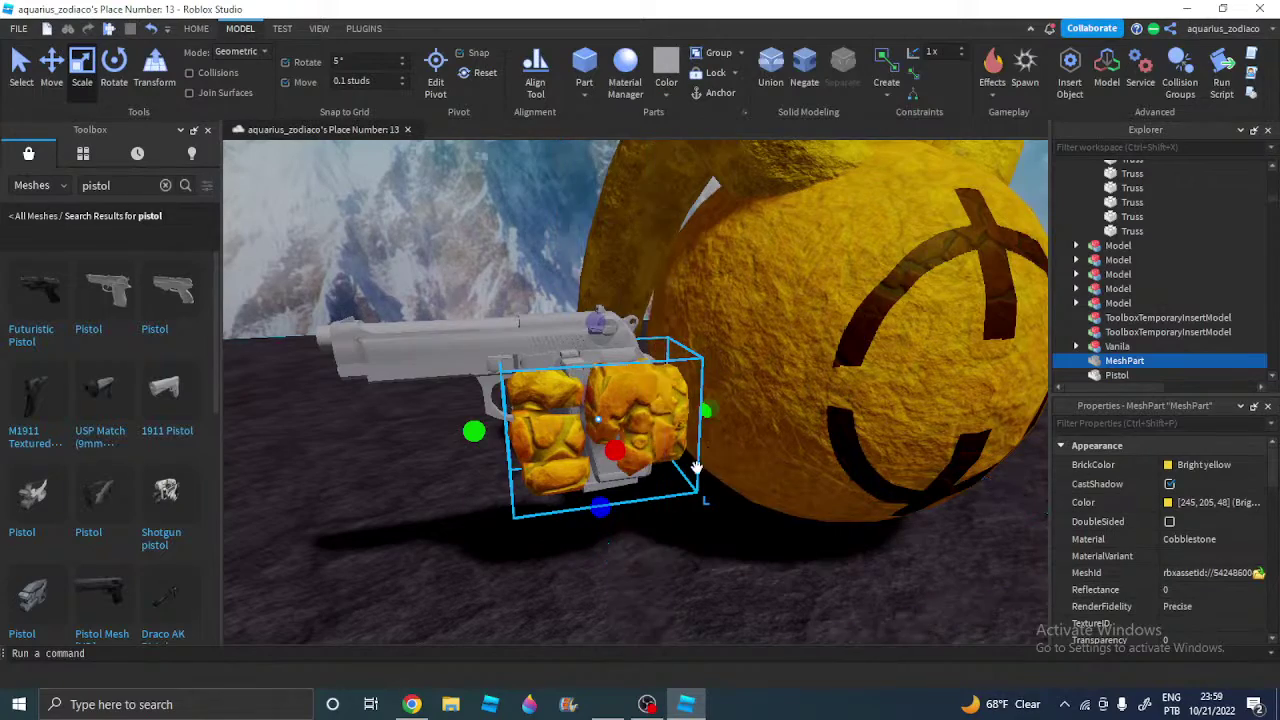
scroll(683, 471, "up", 2)
scroll(680, 471, "down", 1)
right_click_drag(680, 471, 615, 405)
left_click(51, 65)
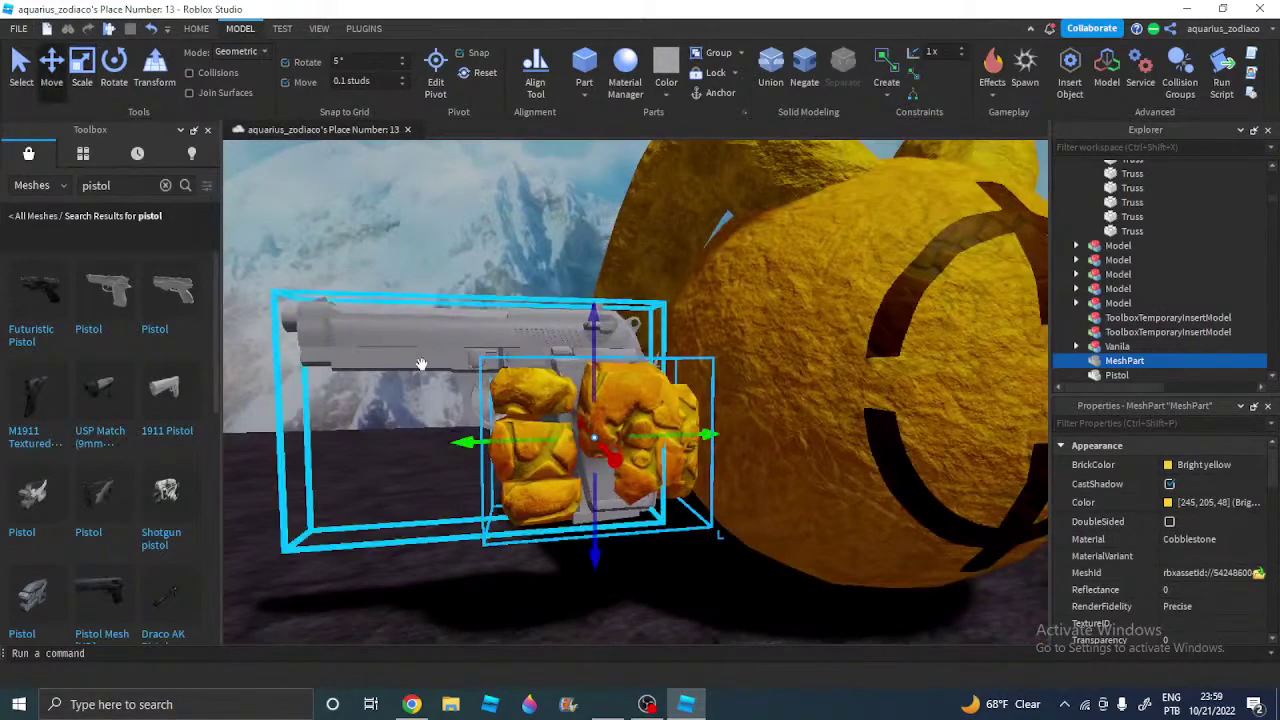
left_click_drag(504, 440, 505, 440)
left_click_drag(588, 363, 585, 371)
scroll(585, 372, "down", 5)
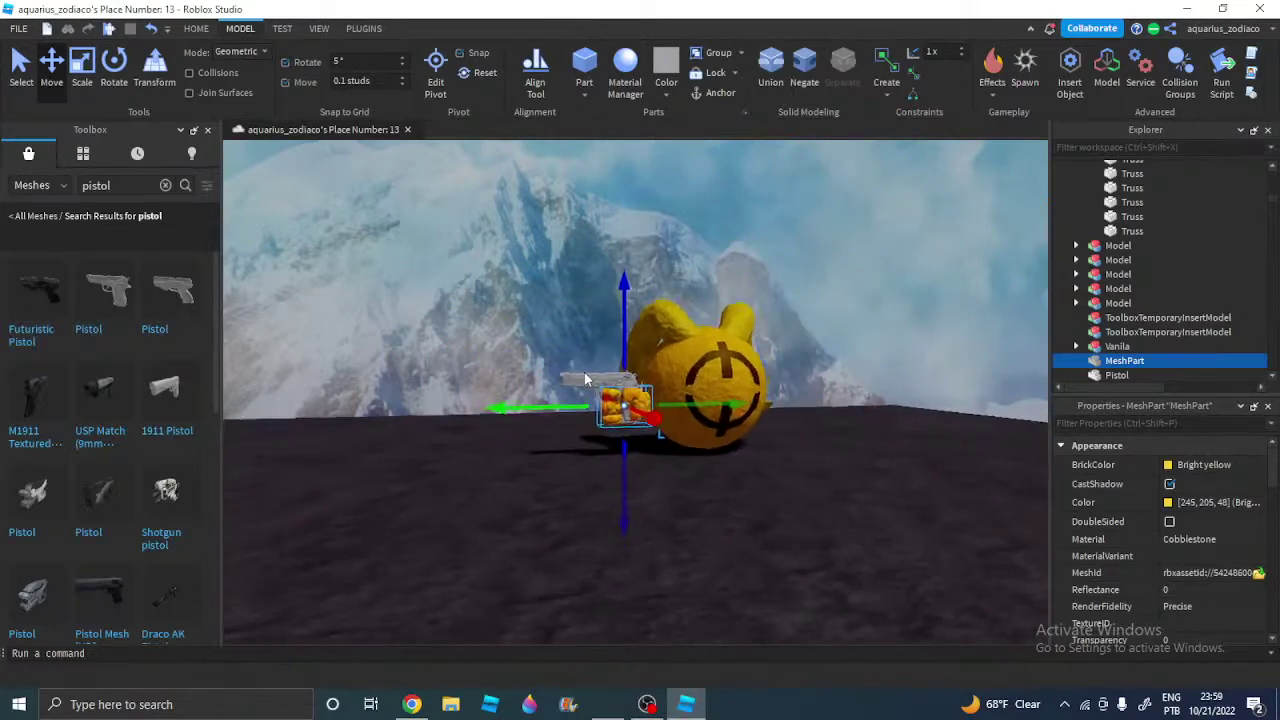
Set the pistol's material to CorrodedMetal and toggle its anchoring
scroll(588, 374, "up", 4)
left_click(507, 360)
left_click(1192, 539)
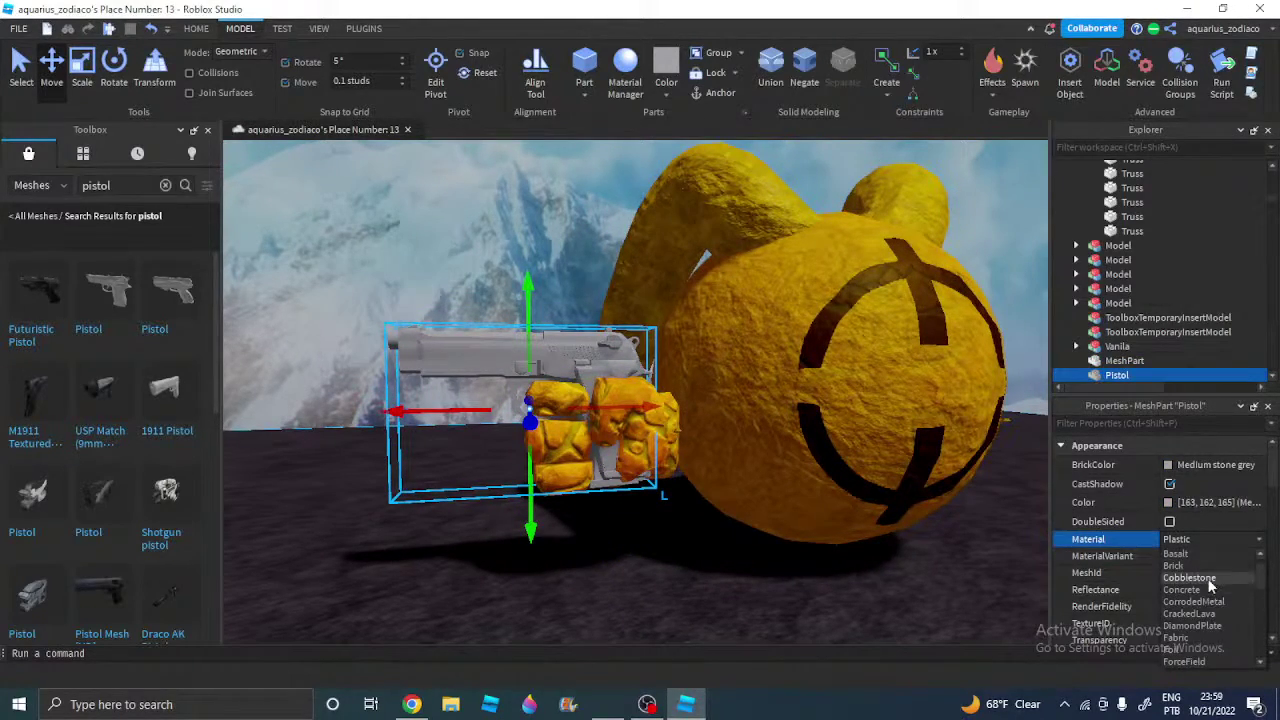
left_click(1199, 603)
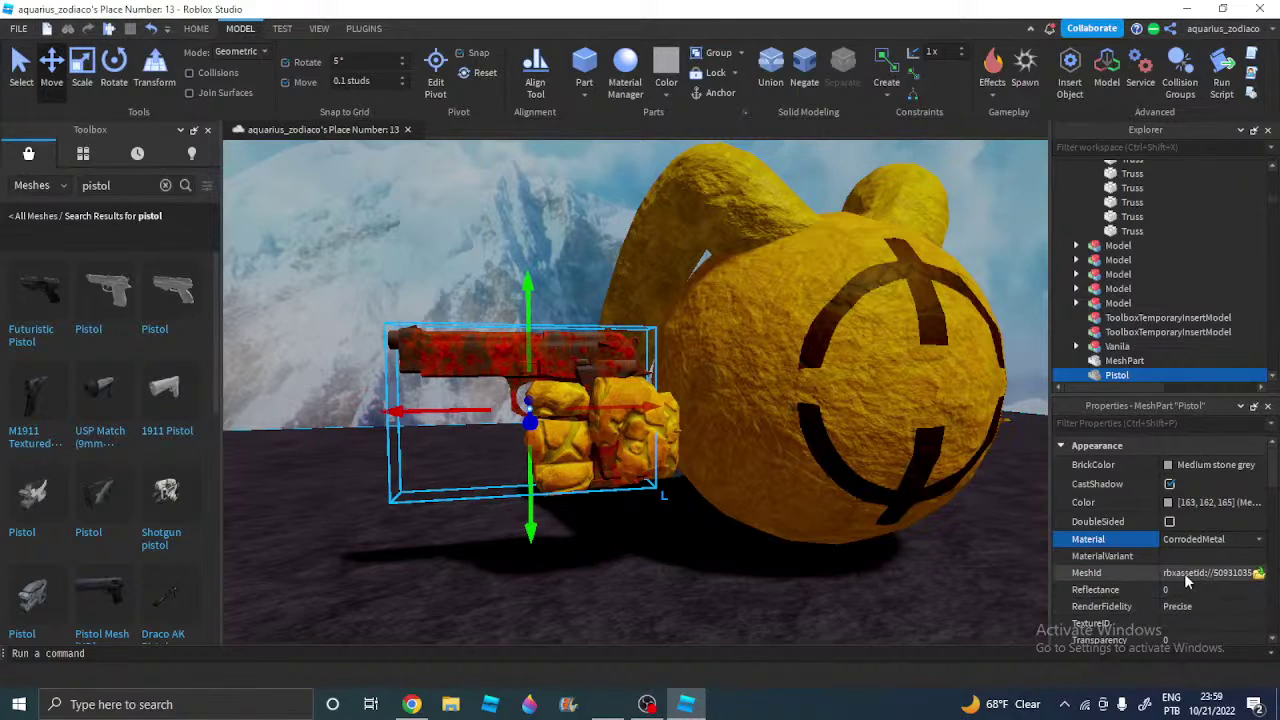
right_click_drag(654, 320, 620, 306)
scroll(622, 307, "up", 4)
scroll(612, 306, "down", 6)
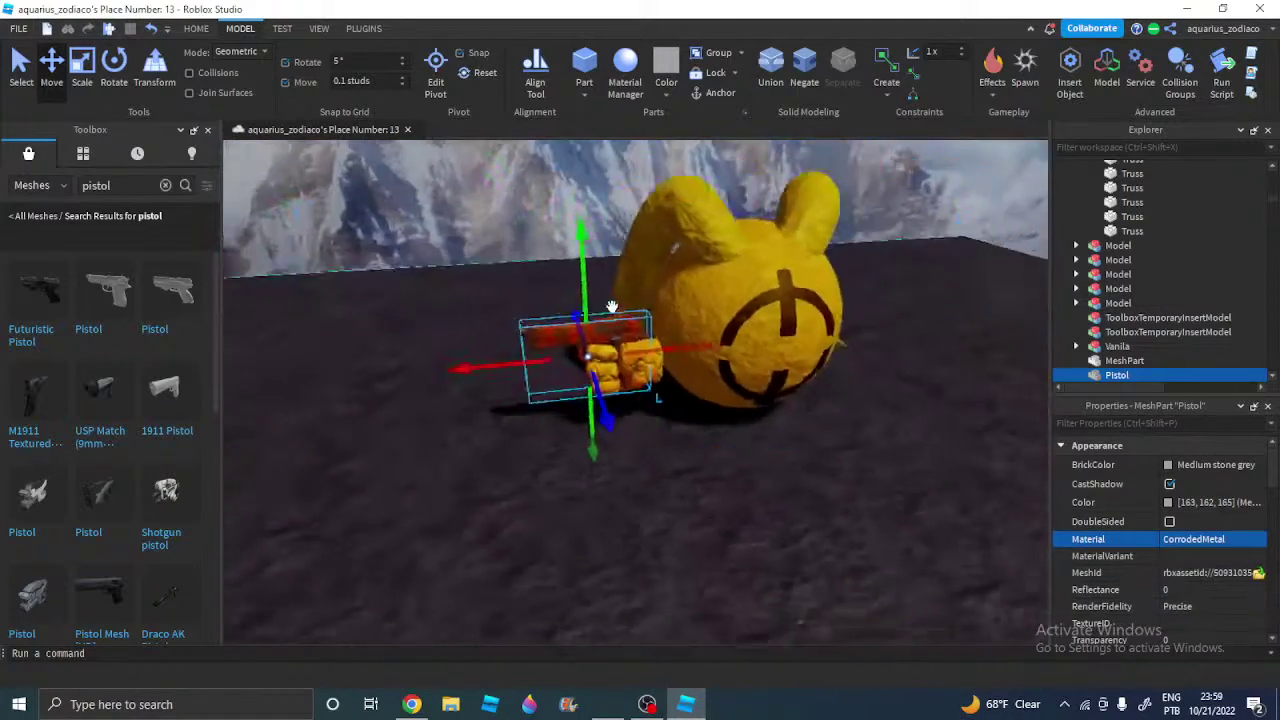
scroll(609, 306, "up", 3)
key("a")
left_click(729, 93)
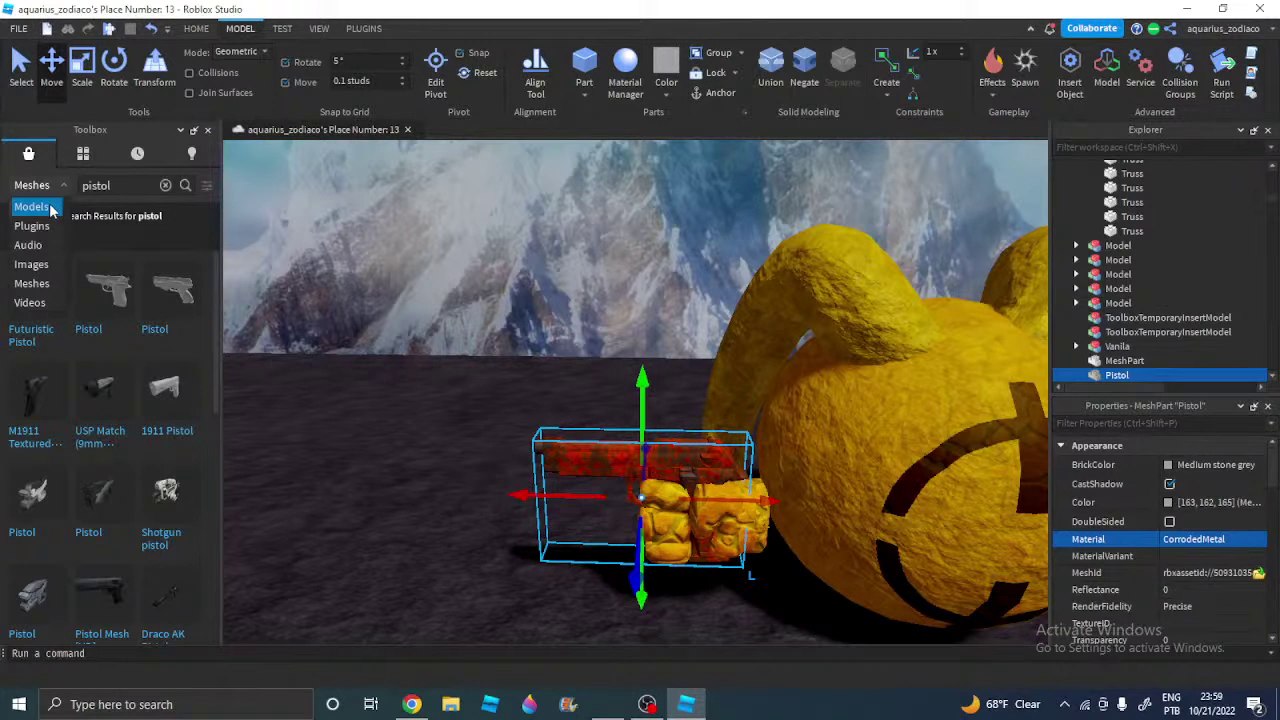
Clear the pistol search and search the Toolbox meshes for "vaporeon"
left_click(52, 207)
left_click(165, 185)
left_click(50, 185)
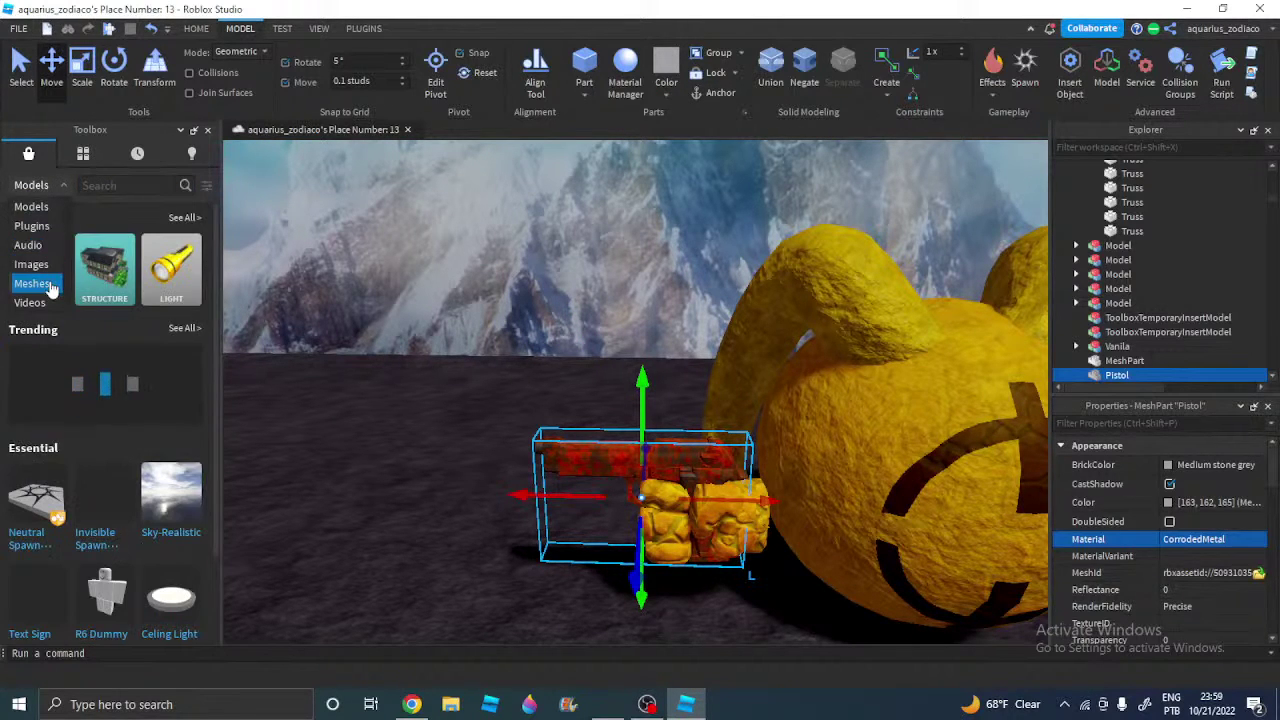
left_click(50, 285)
left_click(113, 185)
type("vapo")
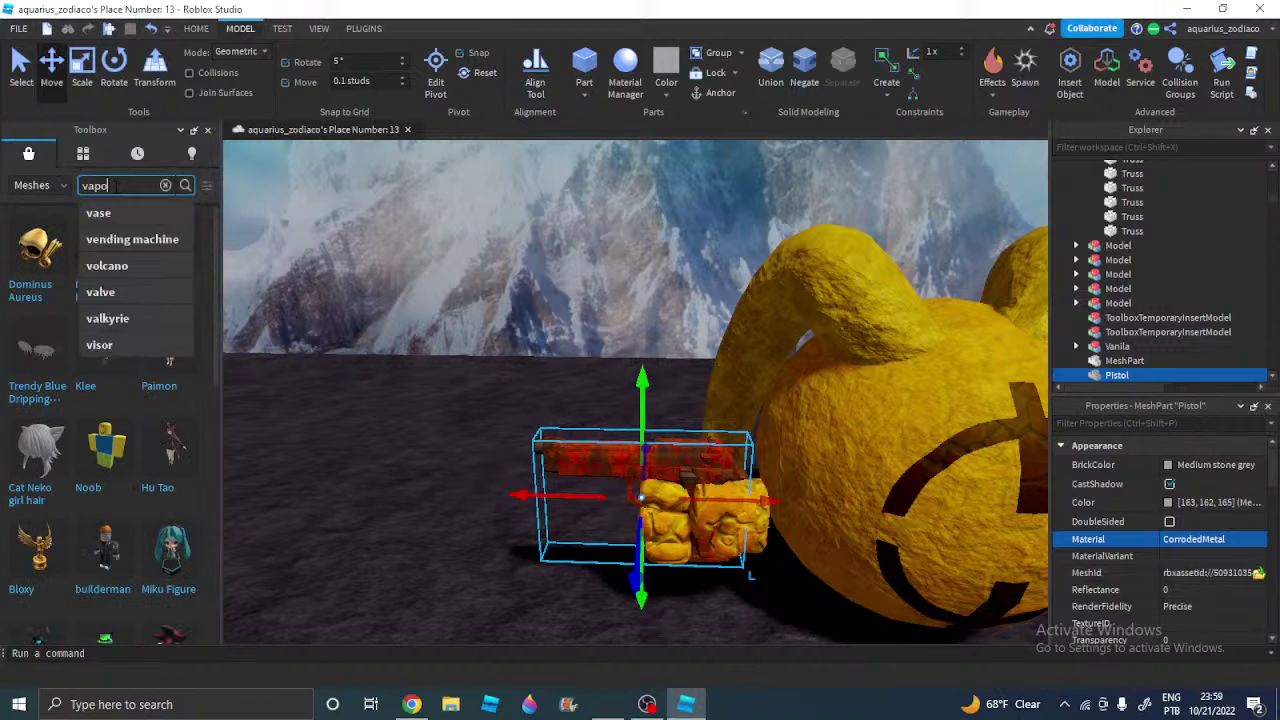
type("reon")
key("Return")
scroll(650, 514, "up", 5)
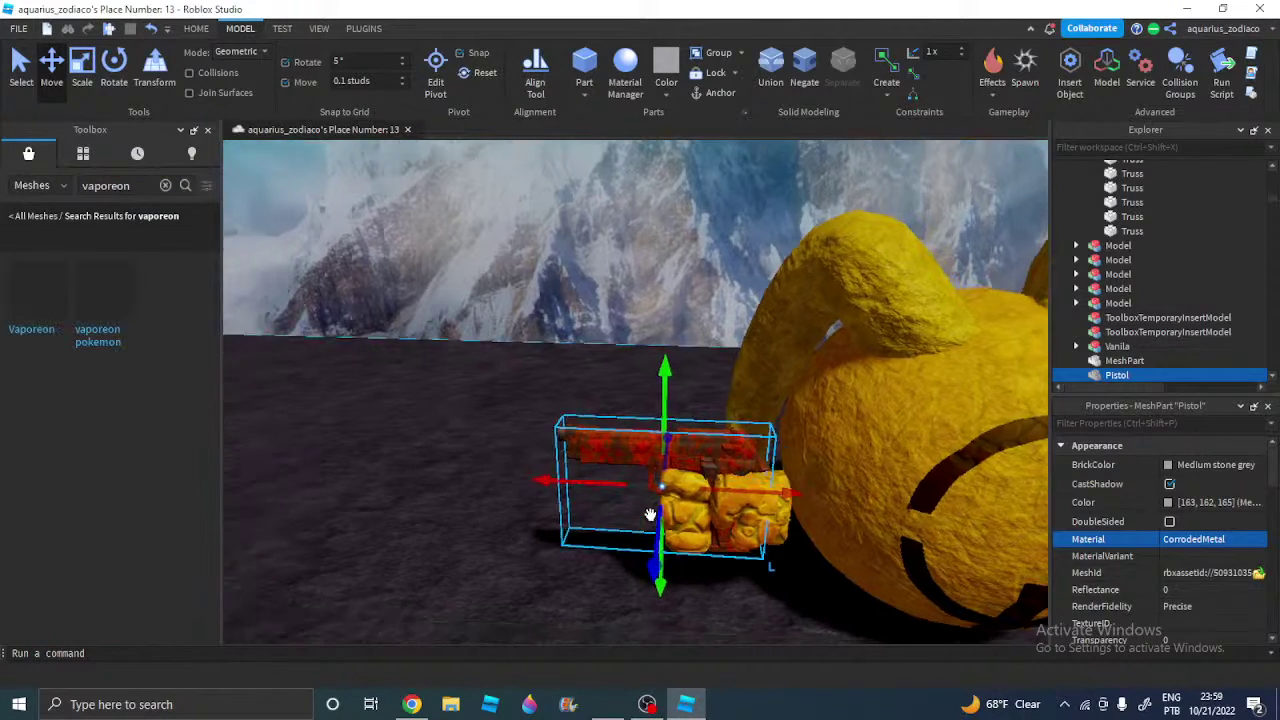
key("w")
key("a")
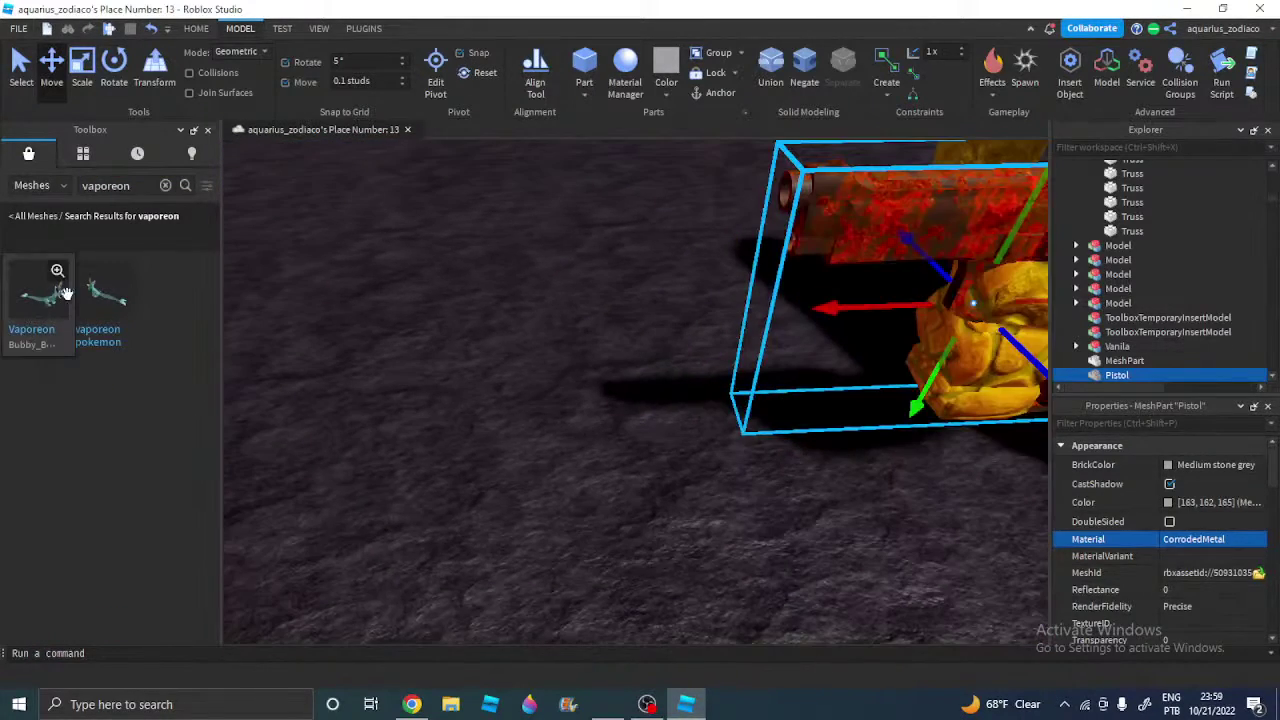
Insert a Vaporeon mesh from the search results and place it on the slate surface beside Vanila's fist
key("s")
key("f")
right_click_drag(529, 377, 532, 389)
left_click_drag(632, 273, 626, 408)
left_click_drag(786, 586, 601, 402)
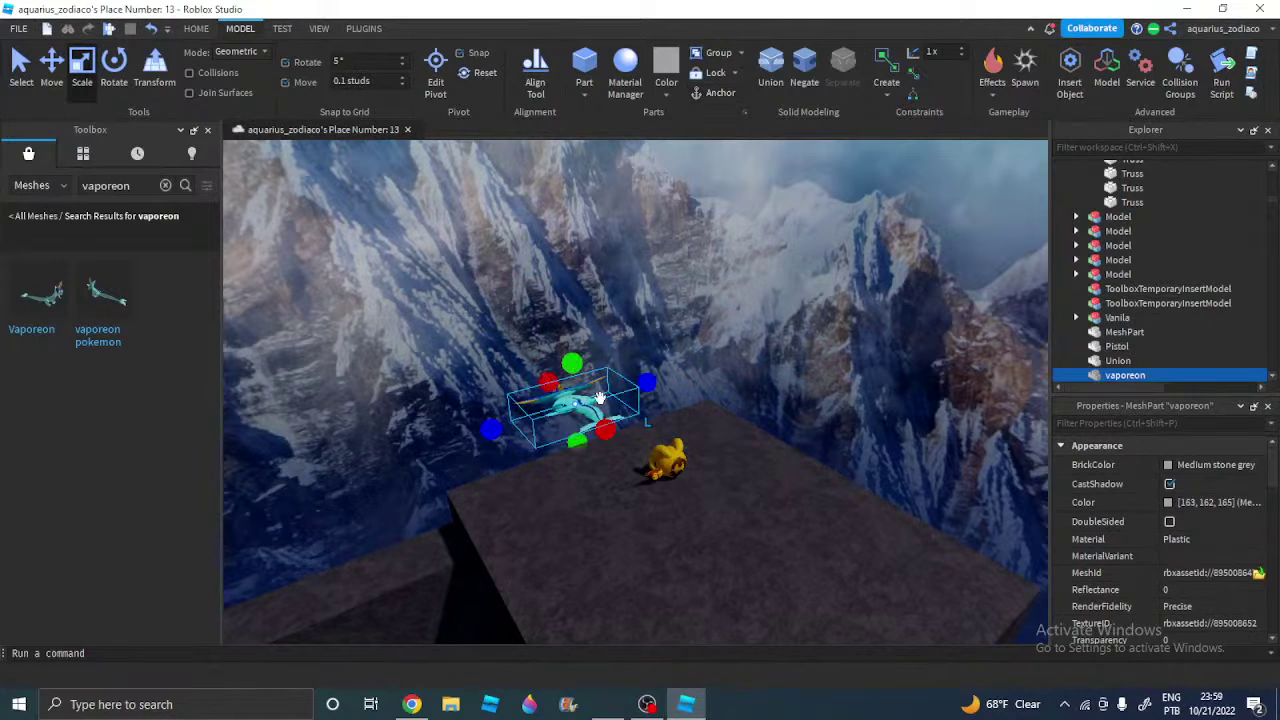
scroll(573, 420, "up", 4)
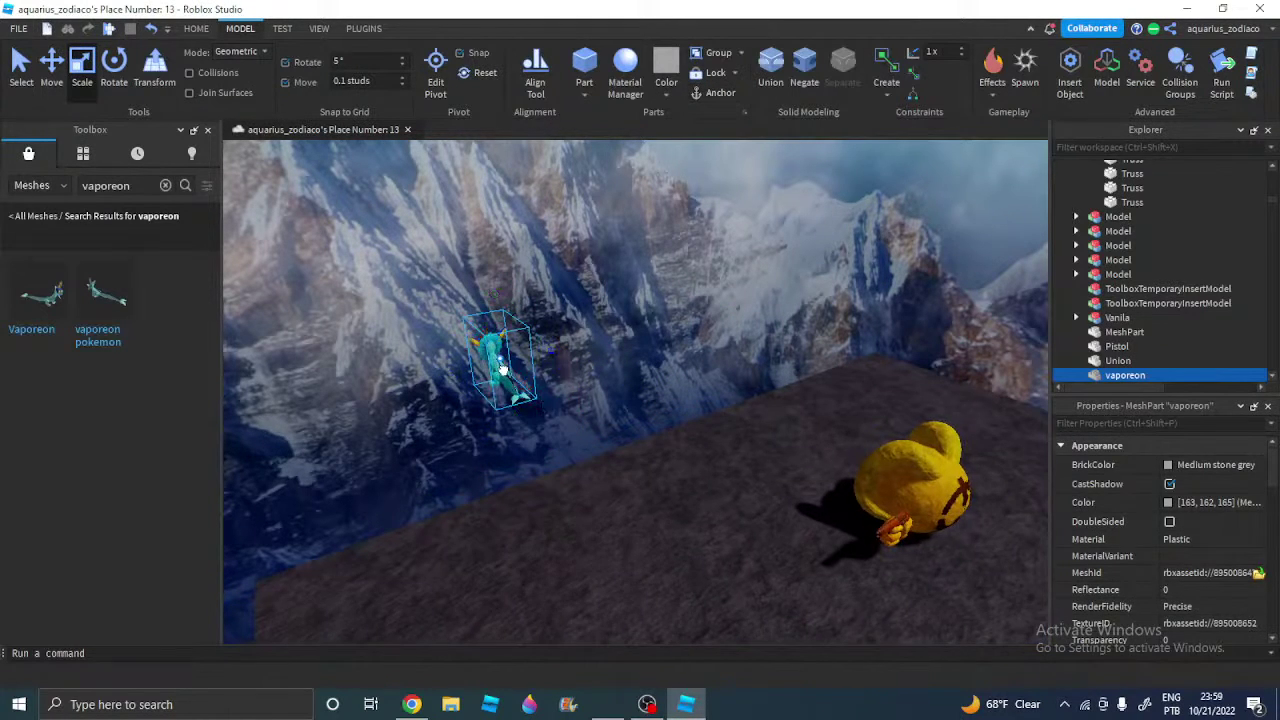
scroll(503, 370, "down", 3)
left_click_drag(503, 370, 783, 532)
scroll(781, 480, "up", 2)
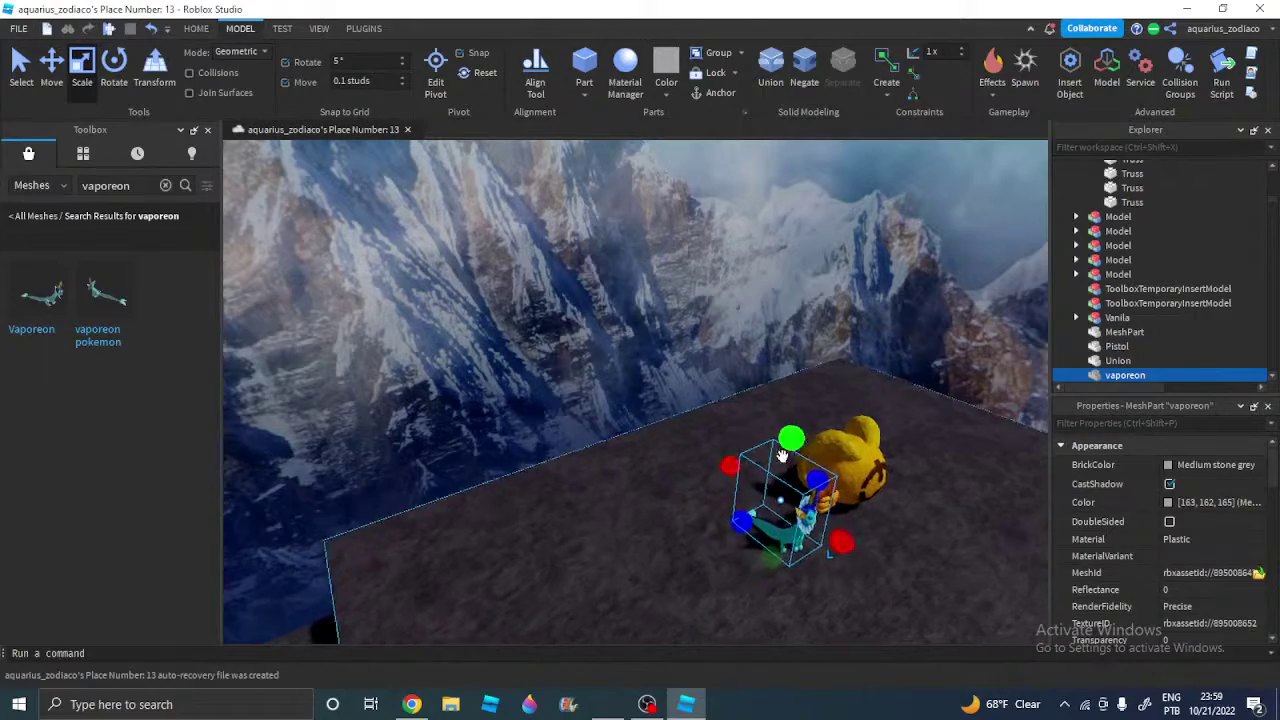
left_click_drag(769, 442, 768, 484)
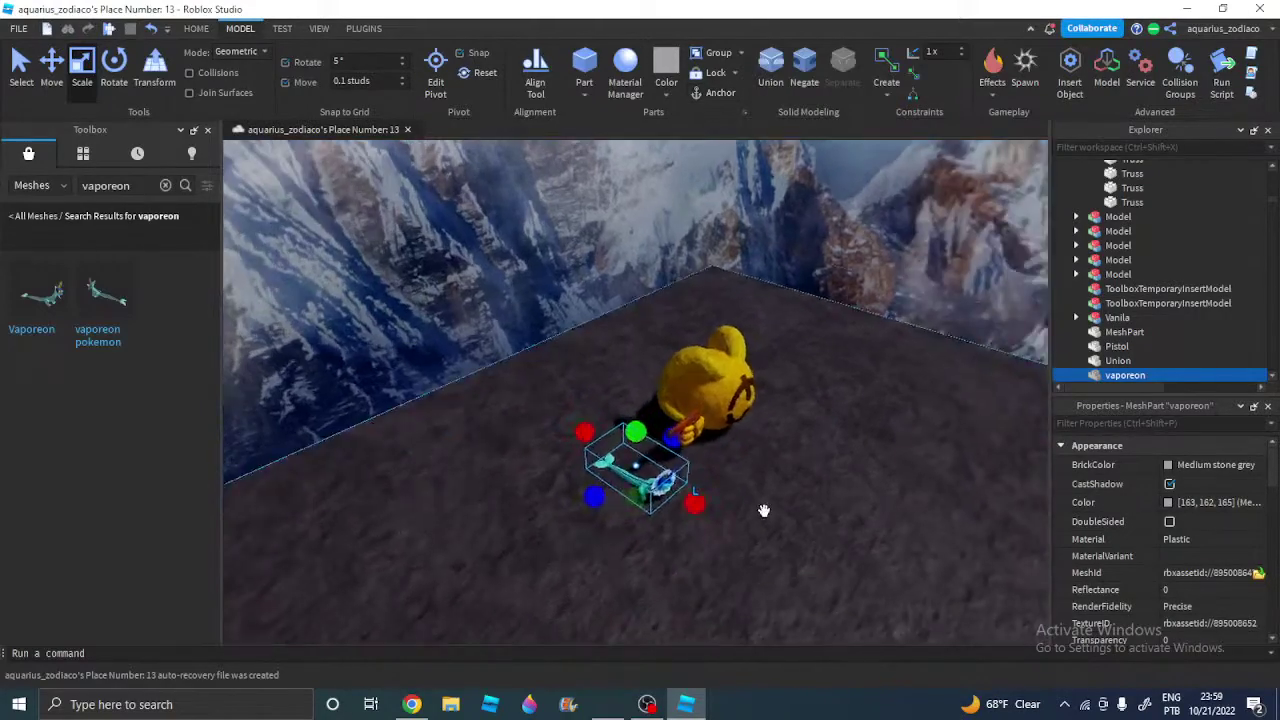
Adjust the Vaporeon's placement on the slate surface so it sits close to the pistol
scroll(764, 511, "up", 5)
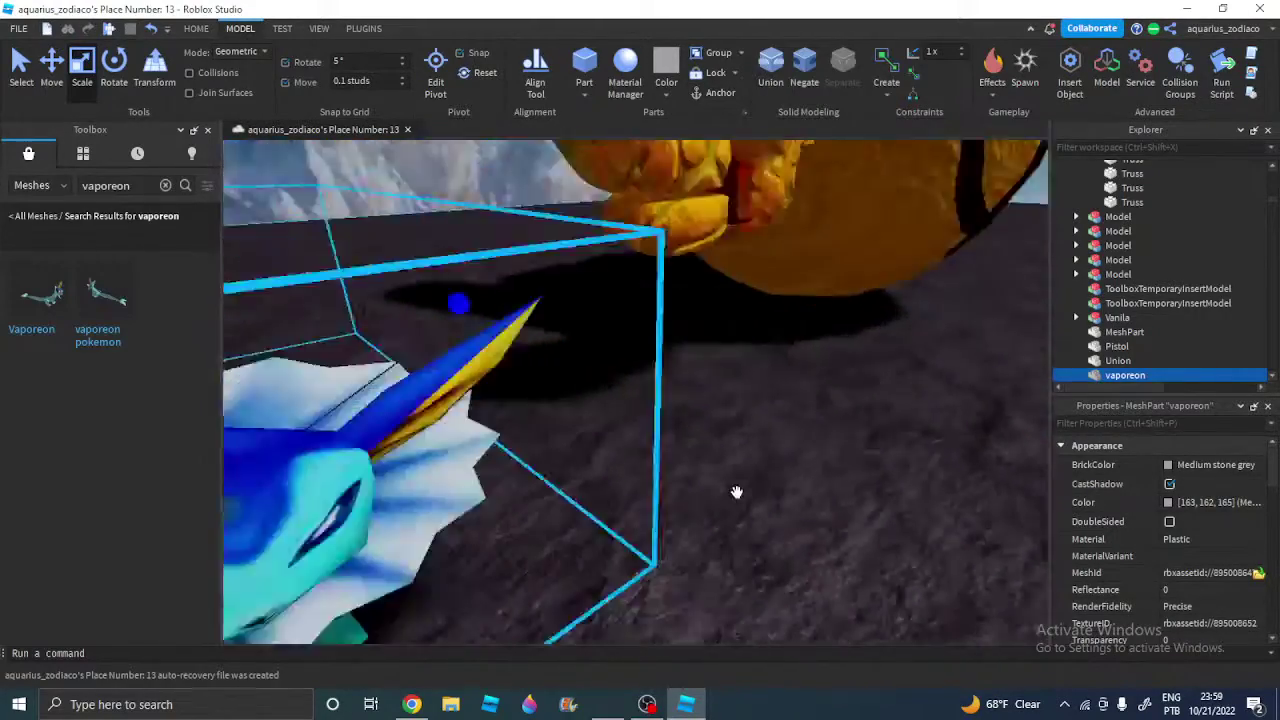
right_click_drag(735, 491, 691, 506)
scroll(691, 506, "down", 4)
left_click_drag(497, 357, 499, 338)
right_click_drag(499, 338, 545, 350)
left_click_drag(627, 426, 560, 411)
right_click_drag(560, 411, 498, 385)
scroll(530, 382, "down", 3)
left_click_drag(586, 365, 597, 333)
scroll(590, 333, "down", 1)
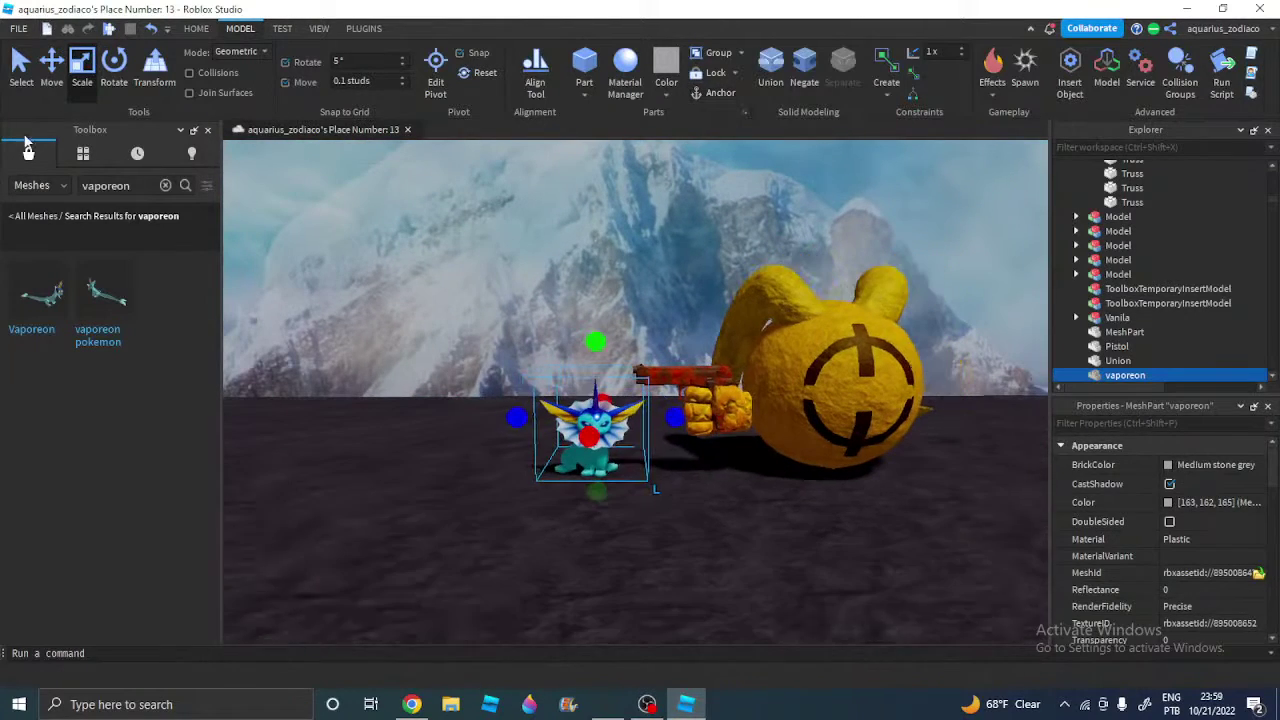
Slide the Vaporeon along its axes until it stands just in front of the pistol's muzzle
left_click(51, 70)
left_click_drag(562, 440, 588, 452)
scroll(649, 411, "up", 2)
left_click(649, 411)
left_click(600, 363, "ctrl")
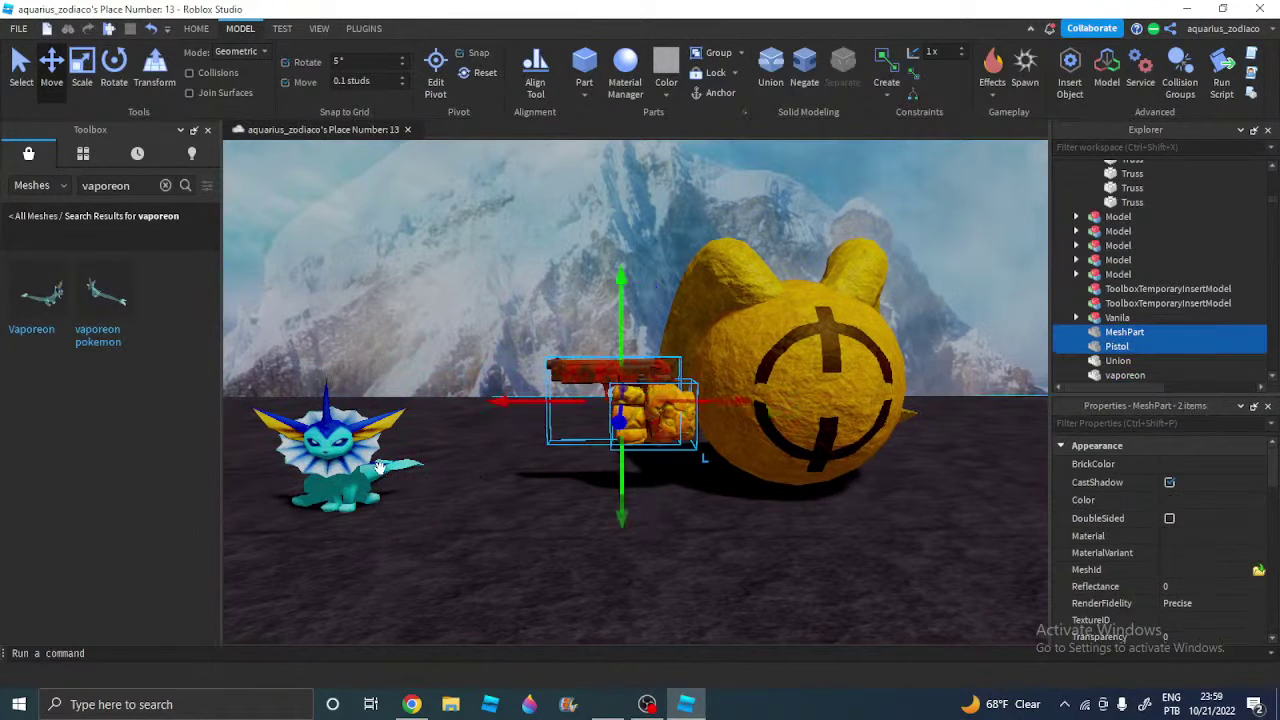
left_click(380, 467)
left_click_drag(498, 385, 506, 378)
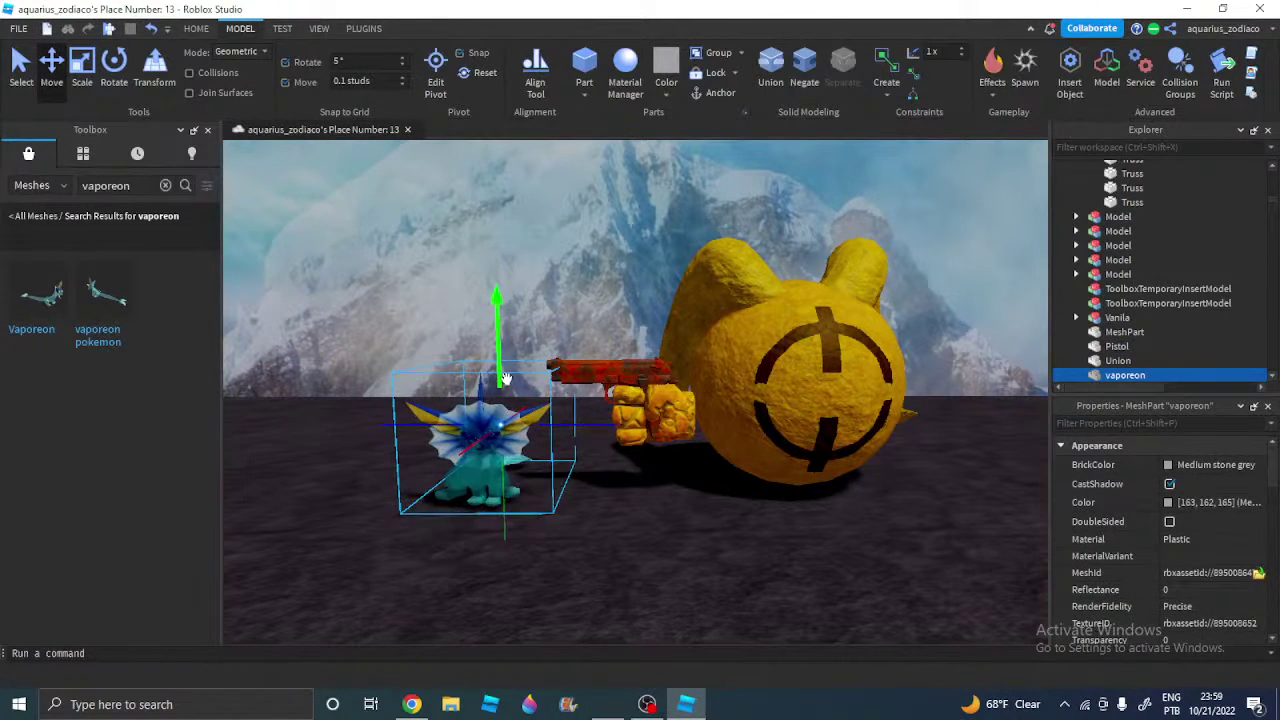
left_click_drag(462, 446, 477, 432)
Rotate the Vanila model about its vertical axis to an orientation of 0, 40, 0
left_click(625, 392)
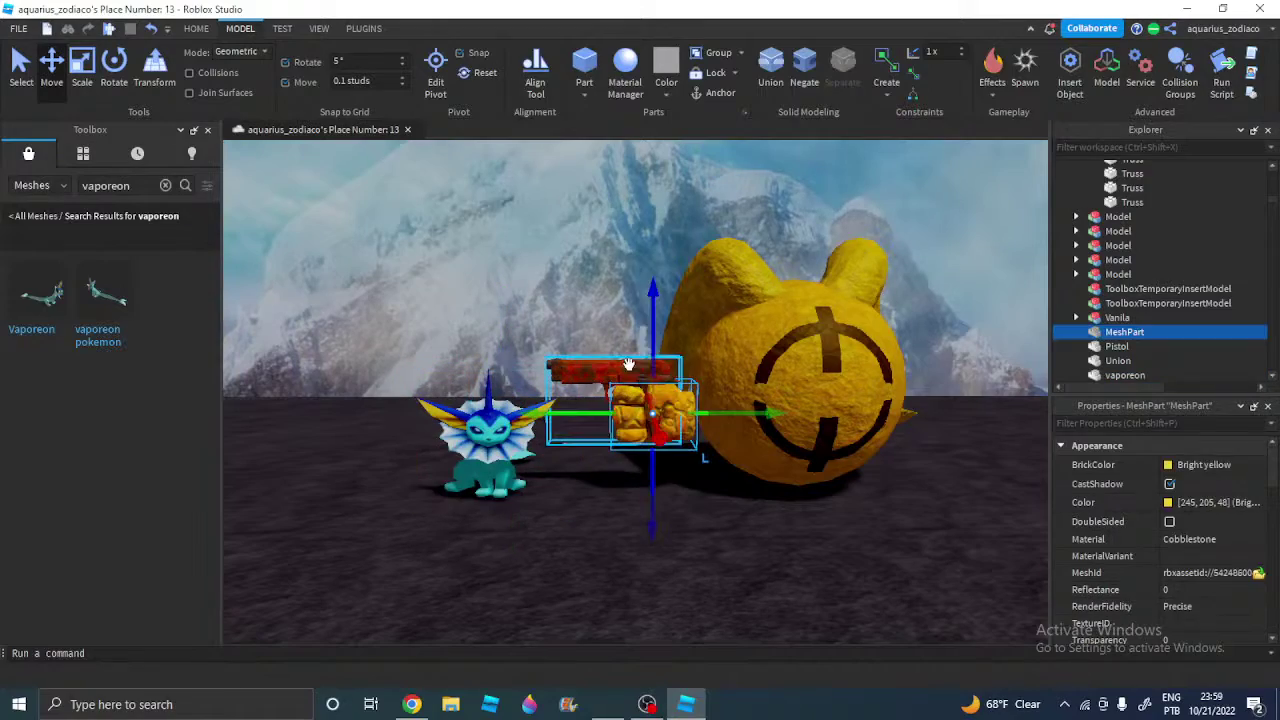
left_click(600, 372, "ctrl")
key("ctrl+4")
scroll(675, 353, "up", 5)
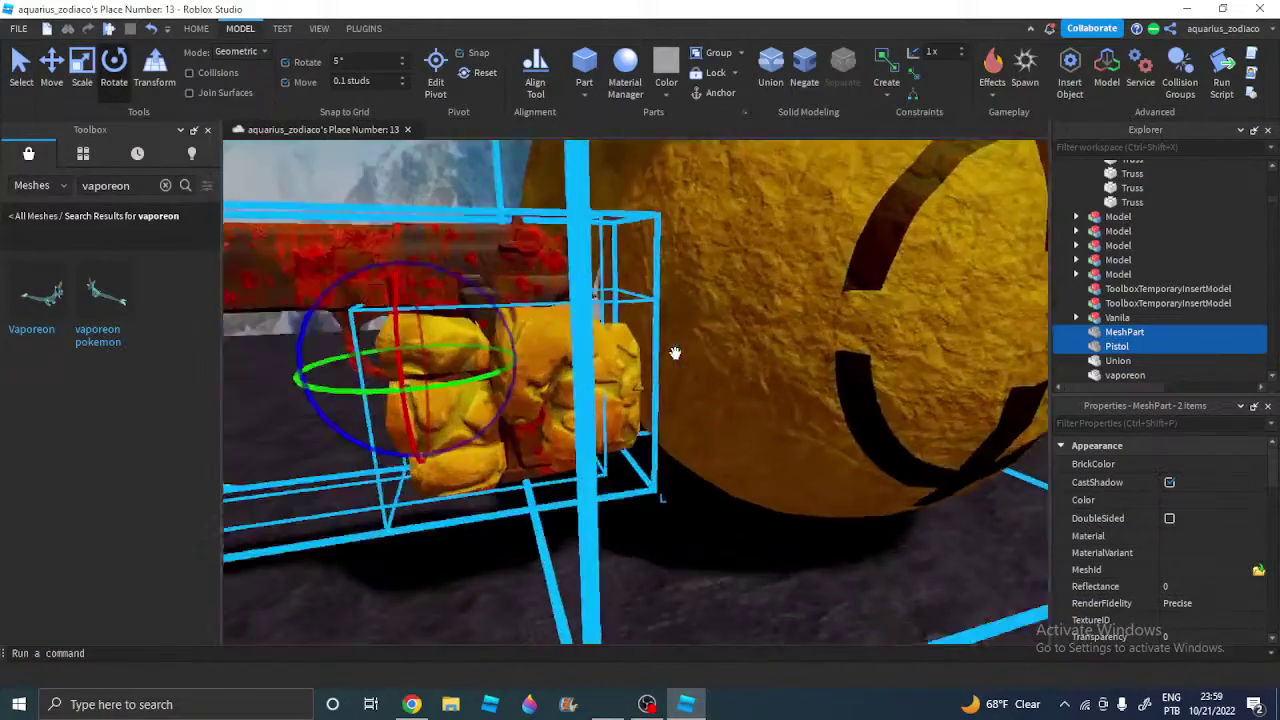
scroll(675, 353, "down", 3)
left_click(754, 308)
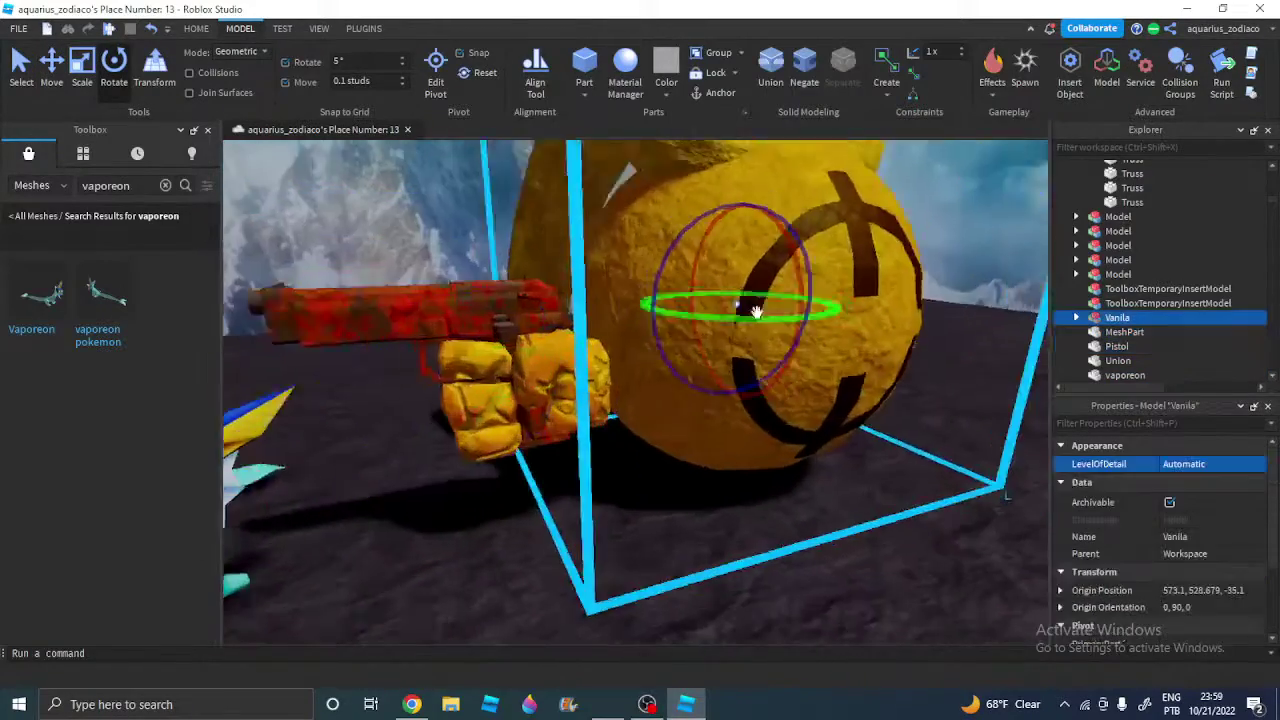
scroll(740, 310, "down", 3)
left_click_drag(640, 323, 282, 246)
Shift Vanila sideways and forward relative to the fist, and turn the model further toward the Vaporeon
left_click(50, 65)
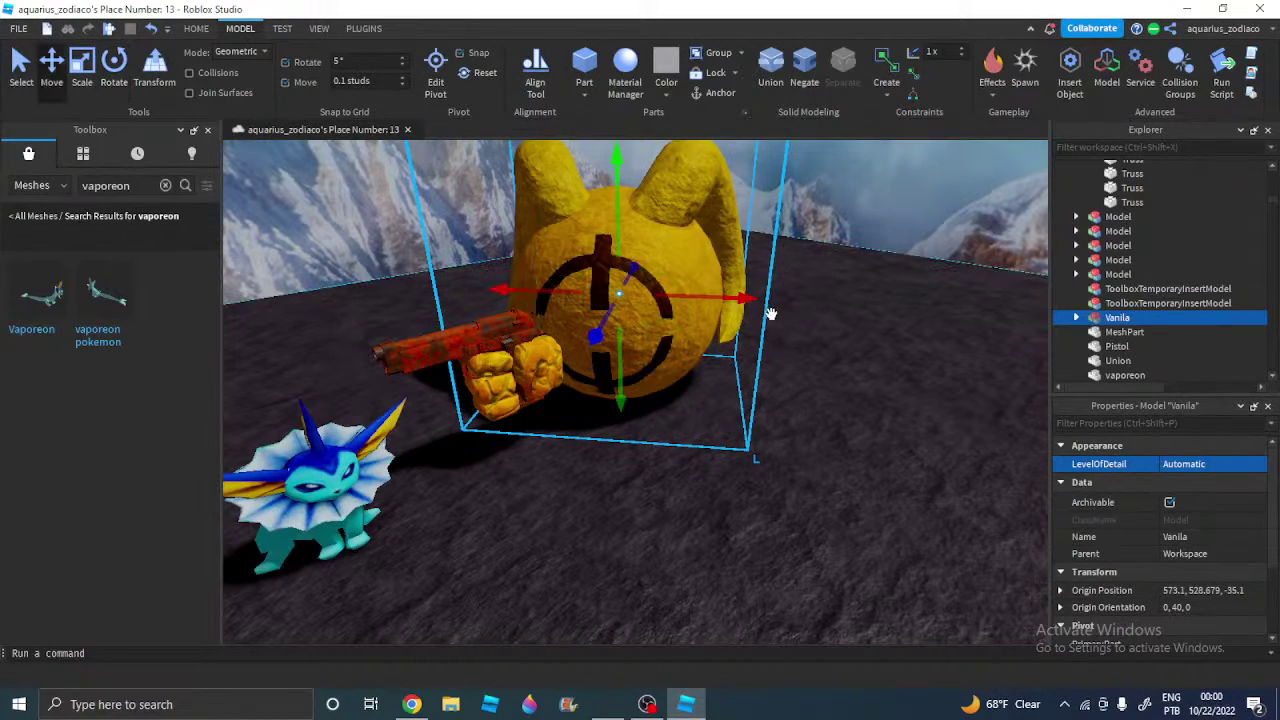
left_click_drag(749, 299, 812, 303)
left_click_drag(684, 341, 679, 373)
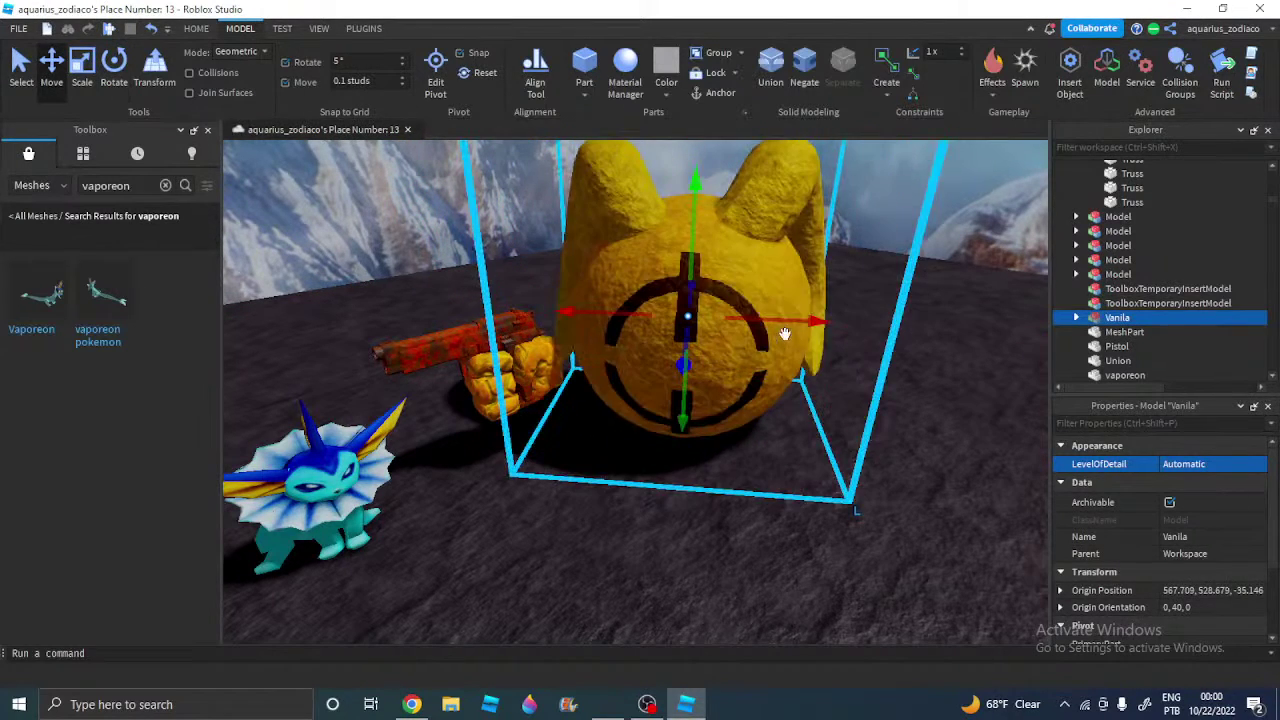
left_click_drag(786, 320, 792, 322)
left_click(108, 74)
left_click_drag(733, 358, 686, 364)
Rotate the fist and pistol together so the barrel tilts down toward the Vaporeon's head
left_click(530, 372)
left_click(537, 363, "ctrl")
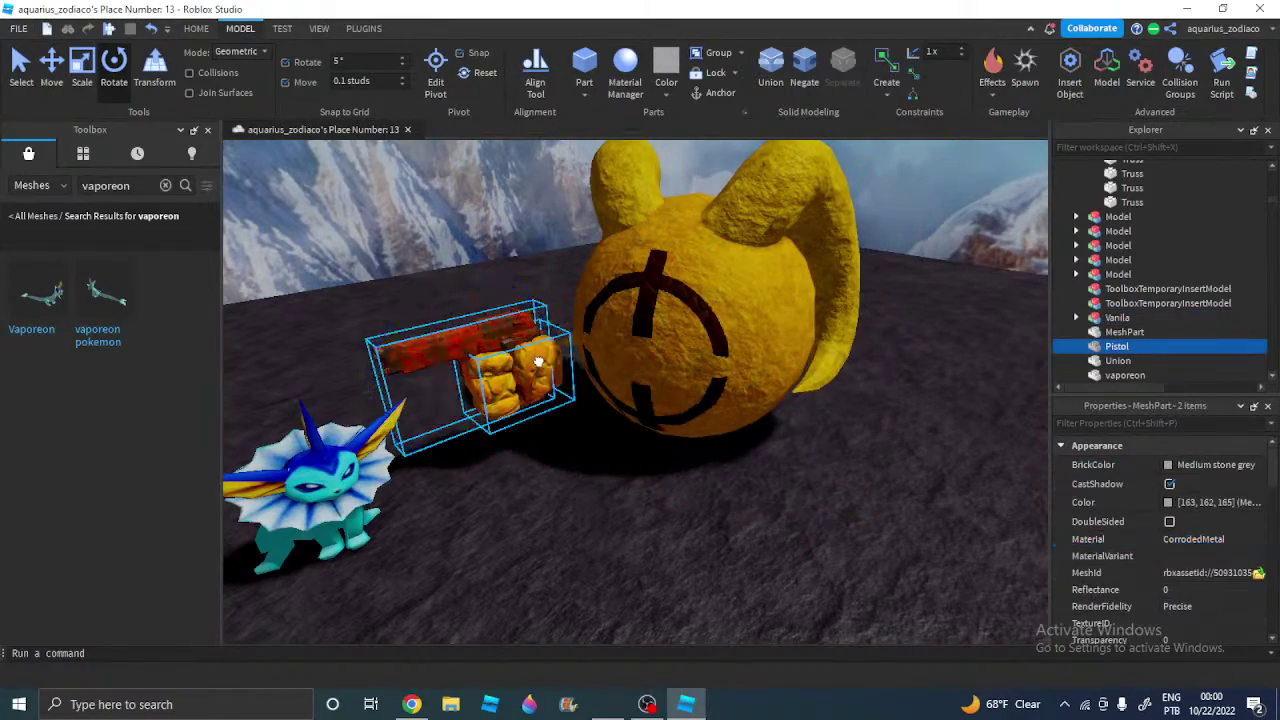
left_click_drag(382, 357, 380, 412)
scroll(380, 412, "up", 2)
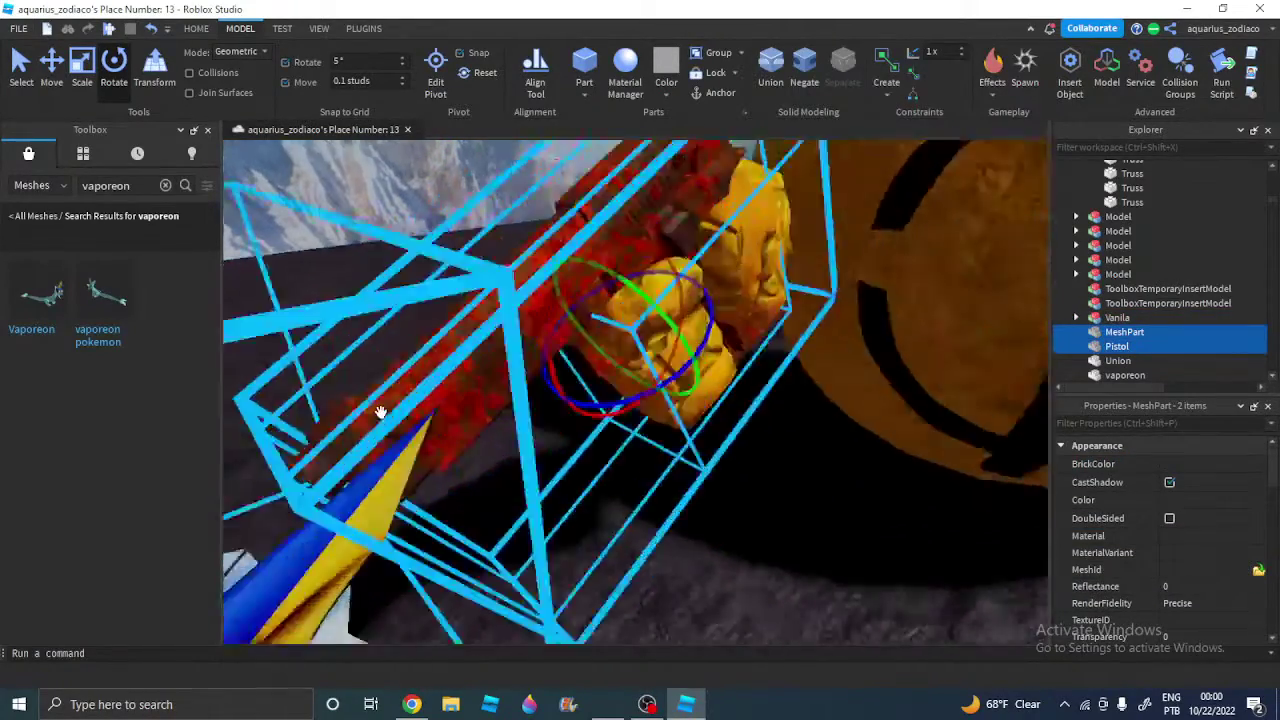
right_click_drag(380, 412, 371, 411)
scroll(371, 411, "down", 3)
scroll(670, 332, "down", 1)
left_click(672, 252)
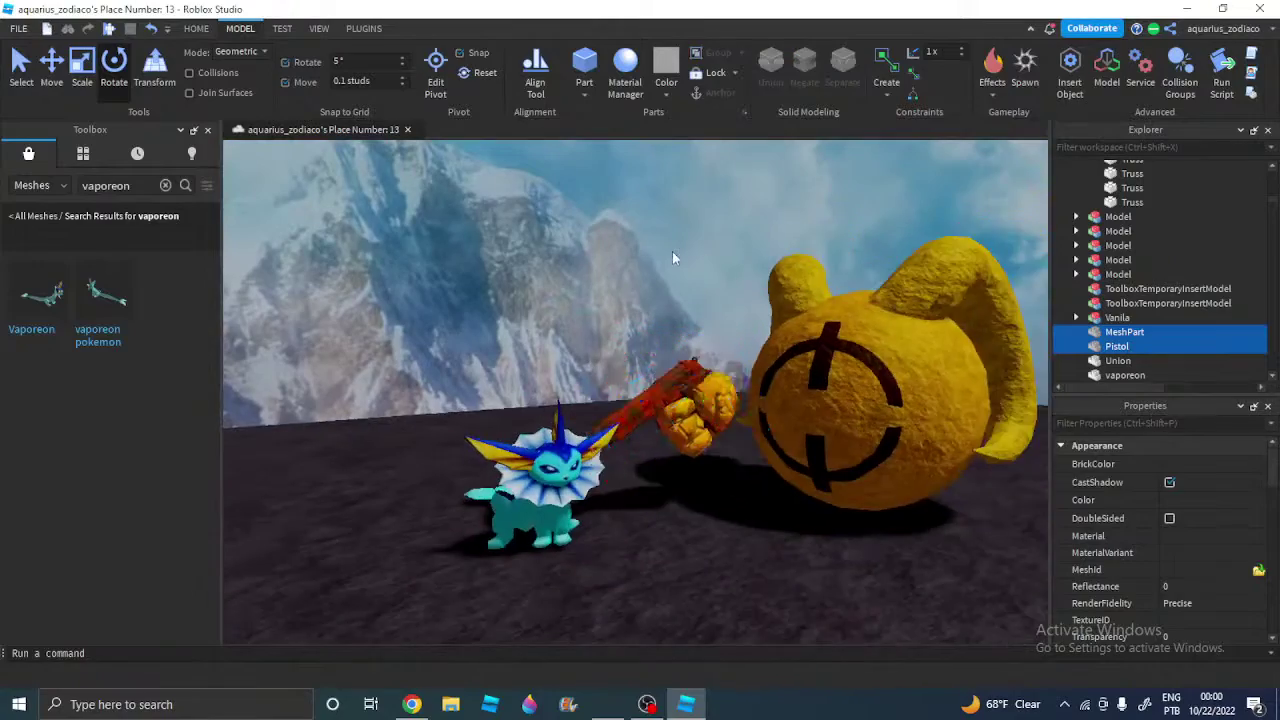
scroll(672, 251, "up", 3)
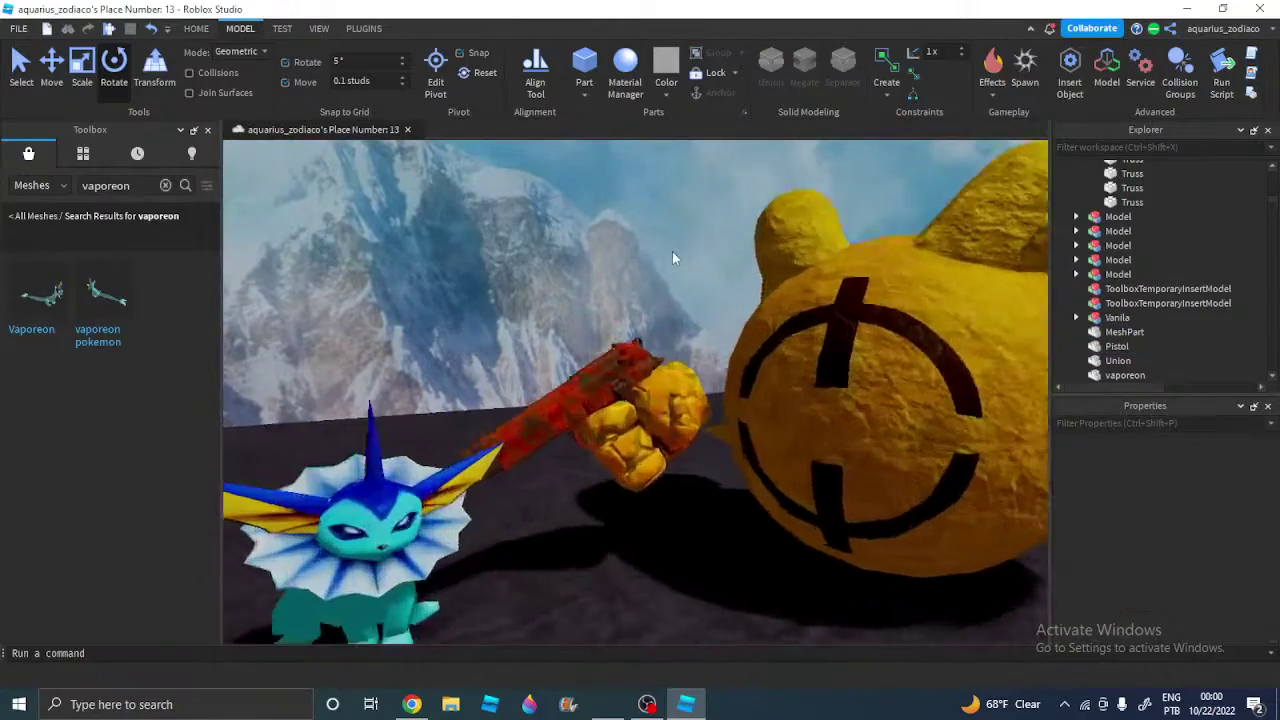
right_click_drag(736, 268, 738, 263)
scroll(736, 268, "down", 2)
scroll(740, 267, "up", 3)
scroll(738, 263, "down", 3)
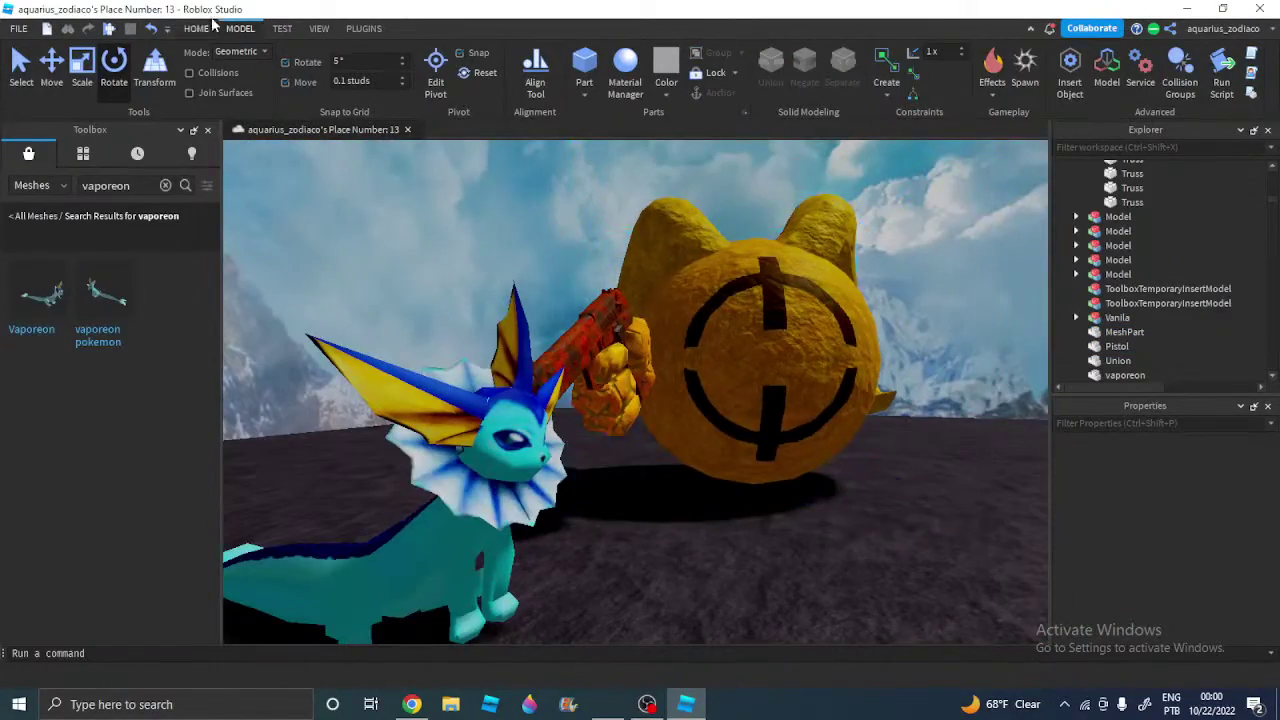
Insert a sphere part and place it in front of Vanila's crosshair face
right_click_drag(618, 189, 618, 188)
scroll(618, 188, "down", 2)
left_click(585, 94)
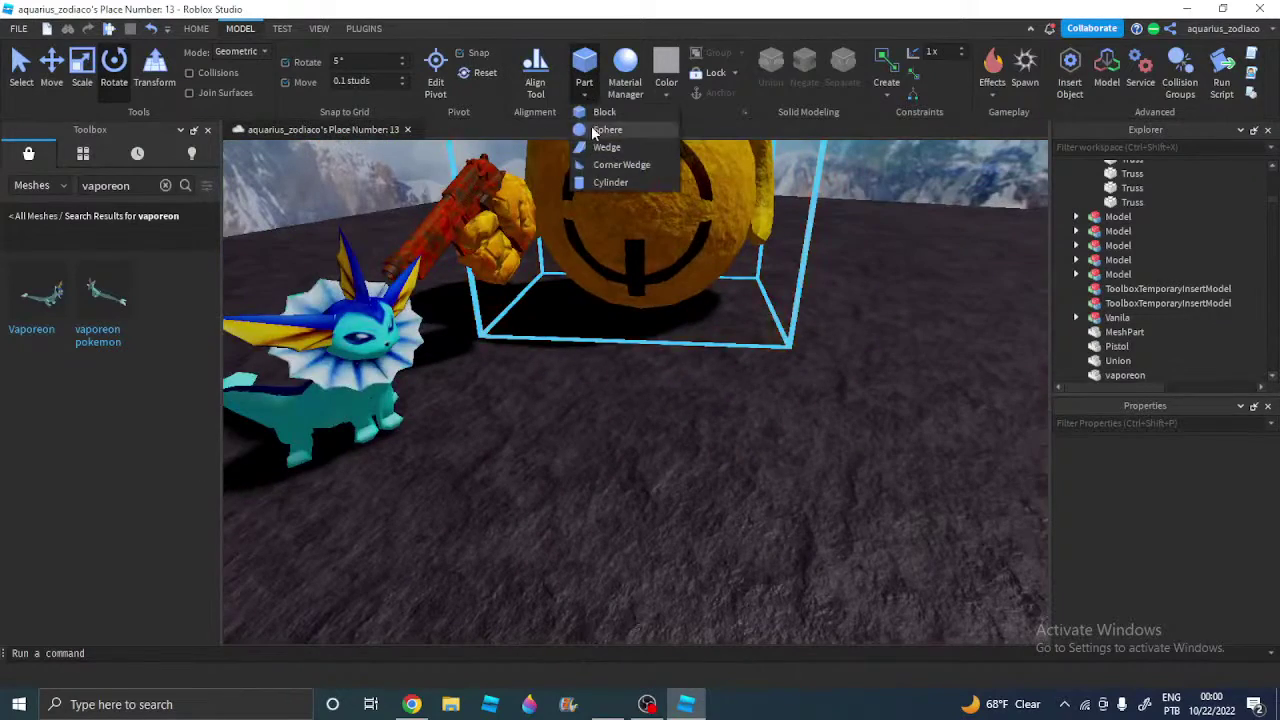
left_click(595, 128)
scroll(621, 384, "down", 1)
left_click_drag(621, 384, 620, 252)
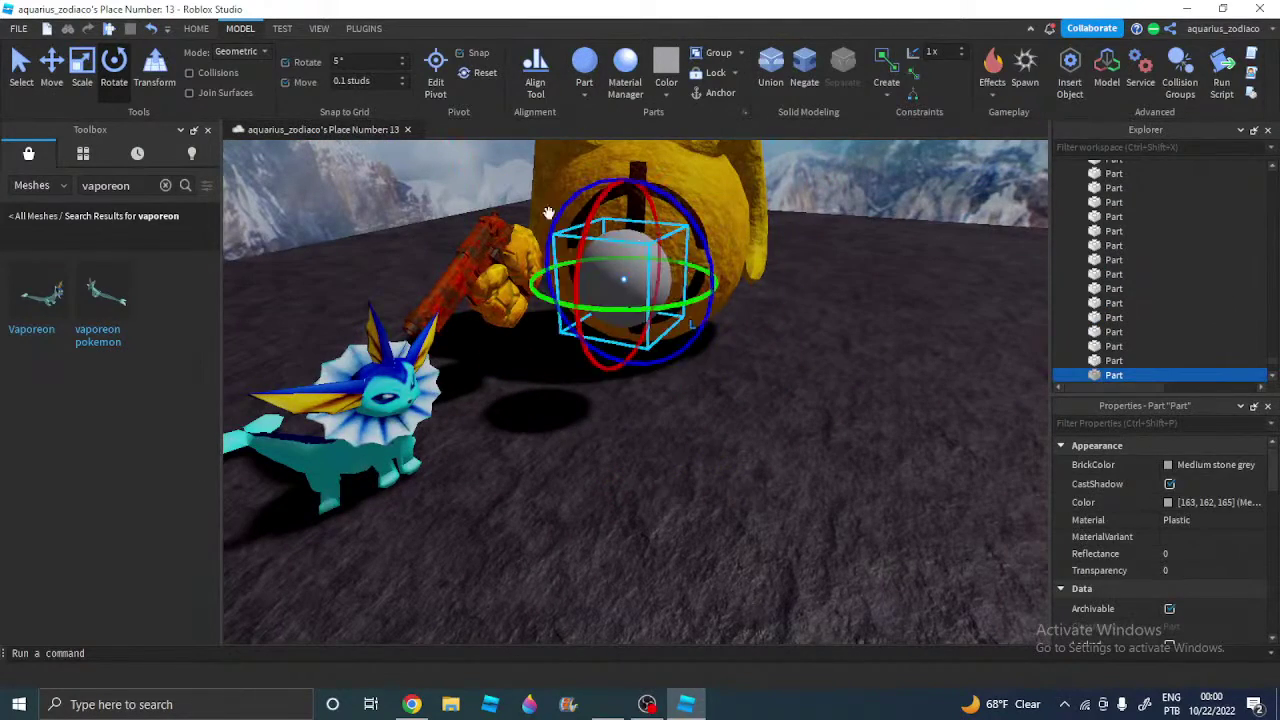
Move the sphere along its axes to center it on Vanila's crosshair
key("d")
left_click(50, 89)
left_click_drag(511, 312, 549, 294)
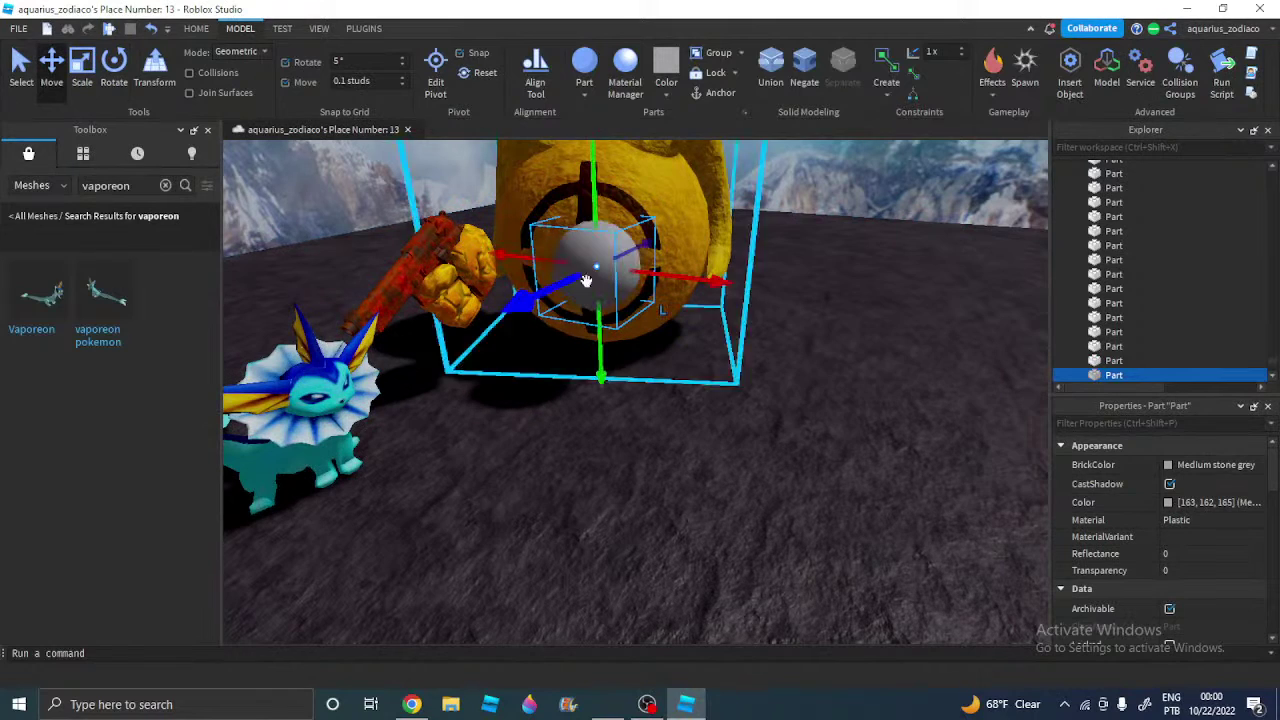
left_click_drag(709, 280, 701, 279)
left_click_drag(500, 288, 489, 292)
key("s")
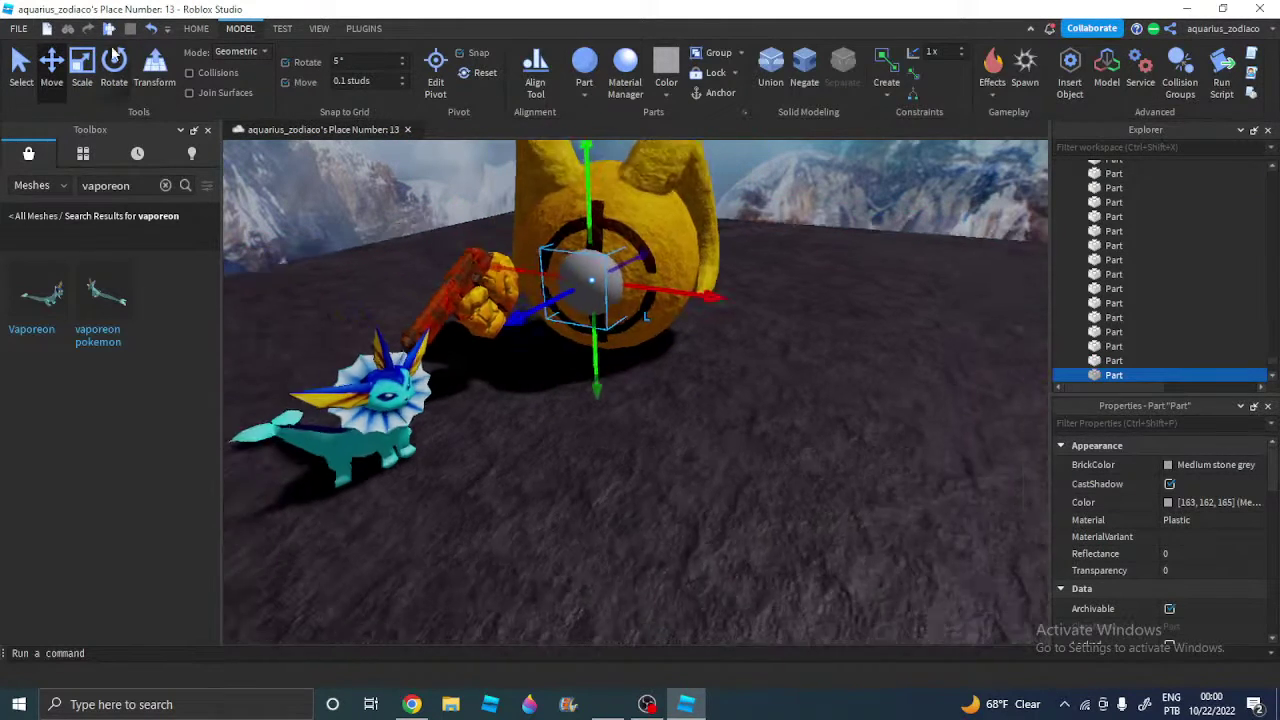
Color the sphere Institutional white and set its material to Neon
left_click(82, 80)
left_click(1181, 464)
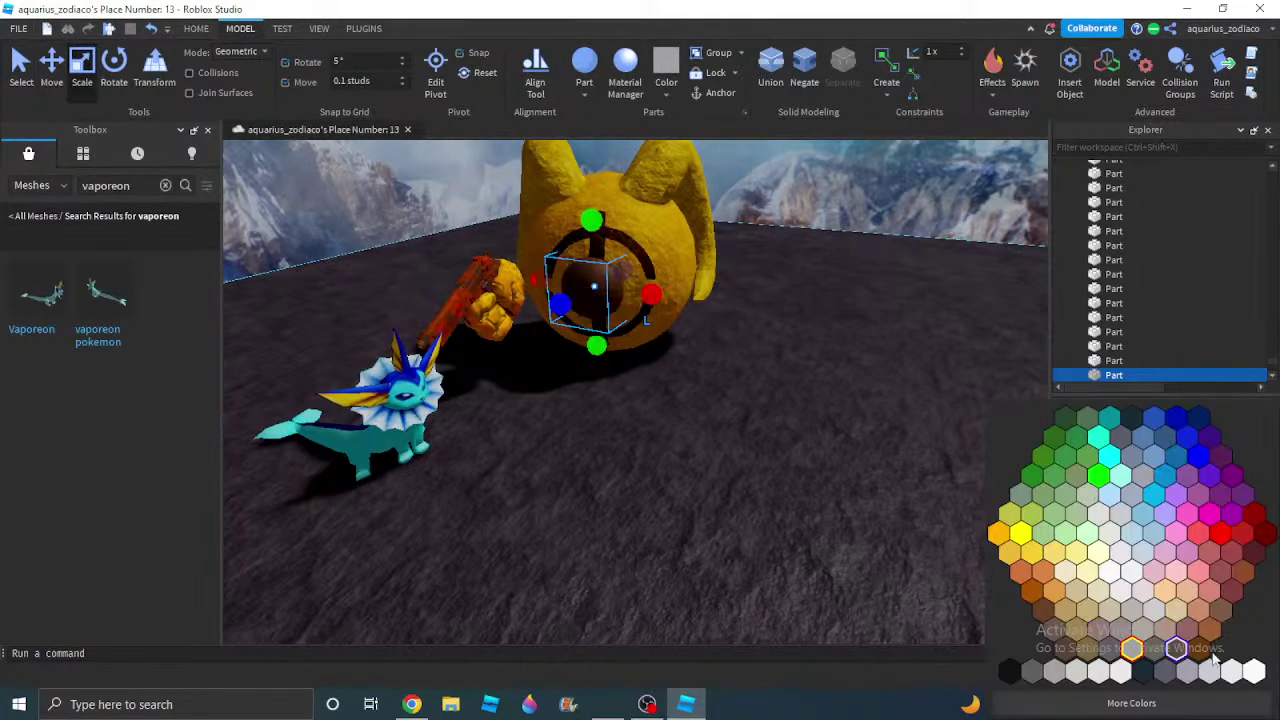
left_click(1215, 626)
left_click(1173, 520)
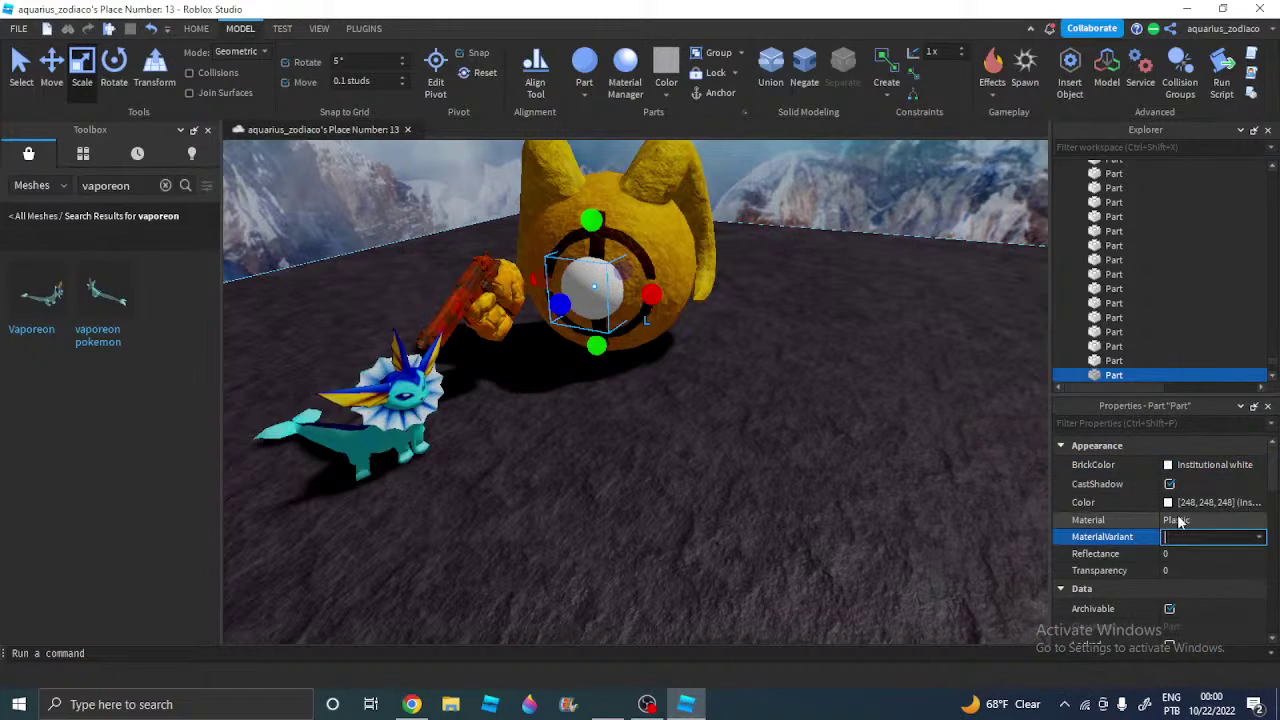
left_click(1176, 520)
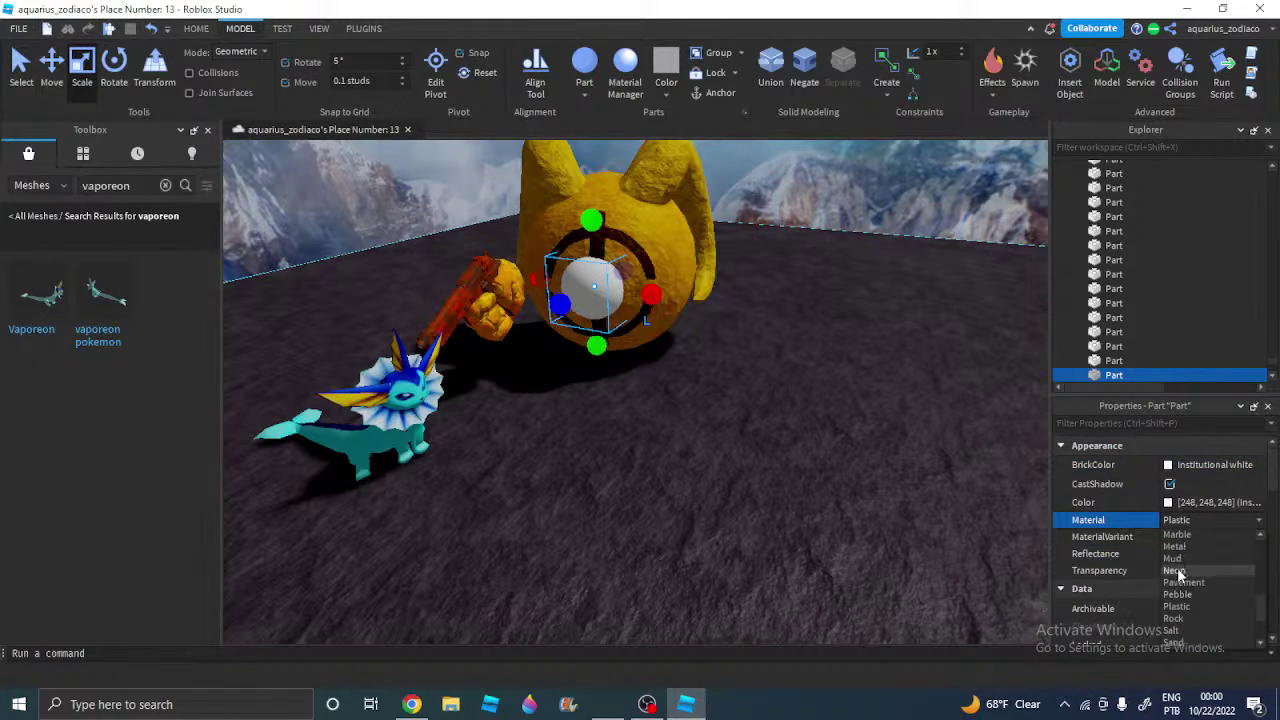
left_click(1180, 572)
scroll(540, 240, "up", 6)
left_click(534, 216)
scroll(534, 215, "down", 5)
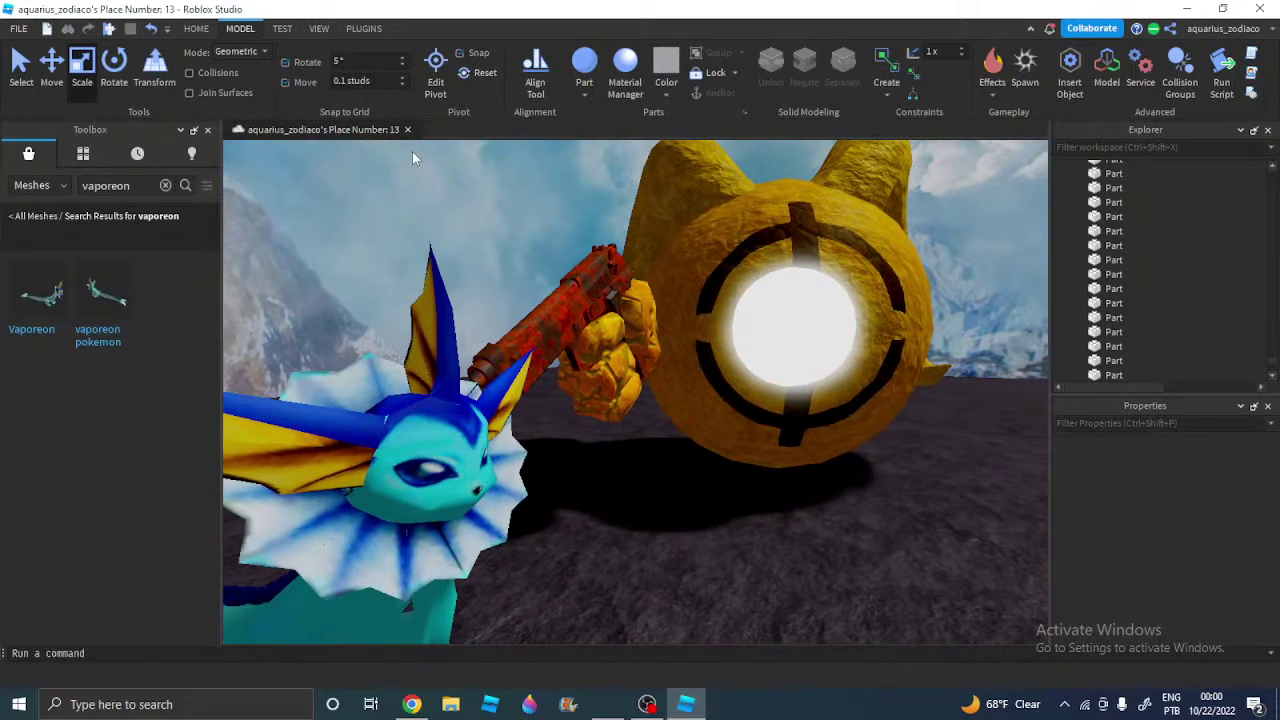
Nudge the glowing sphere slightly downward on Vanila's crosshair face
key("s")
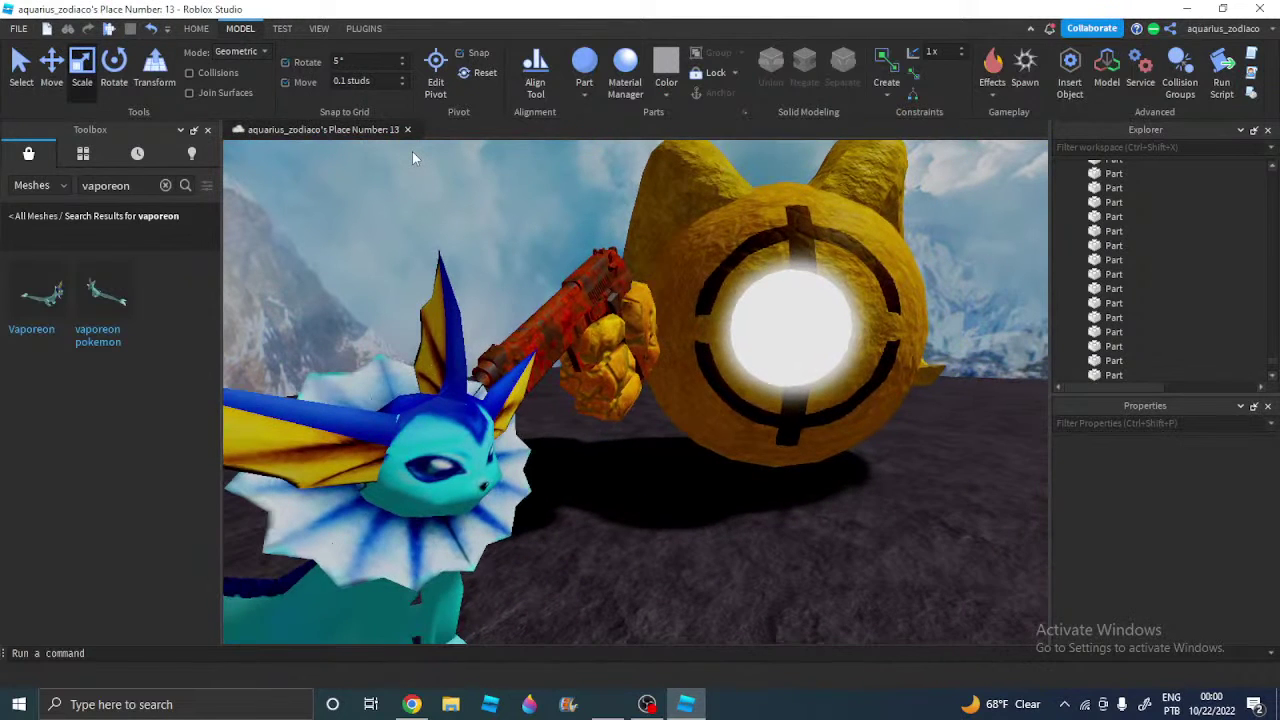
key("d")
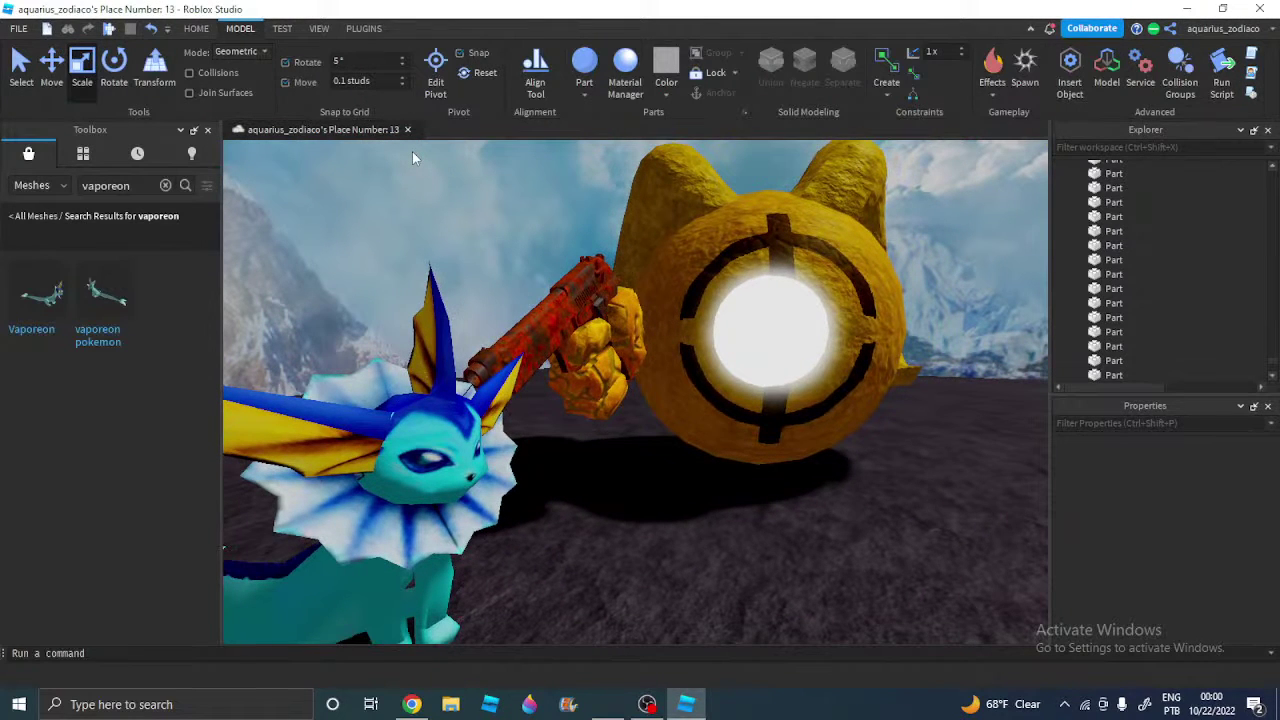
left_click(771, 326)
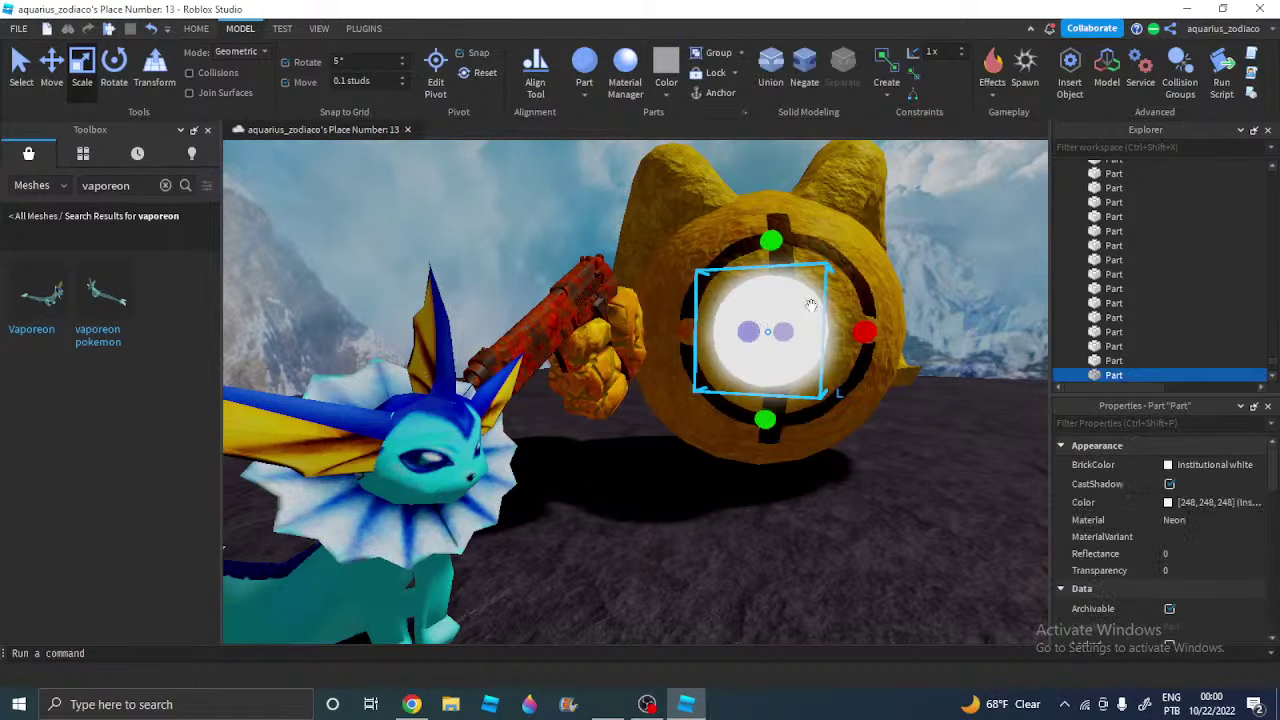
left_click(45, 66)
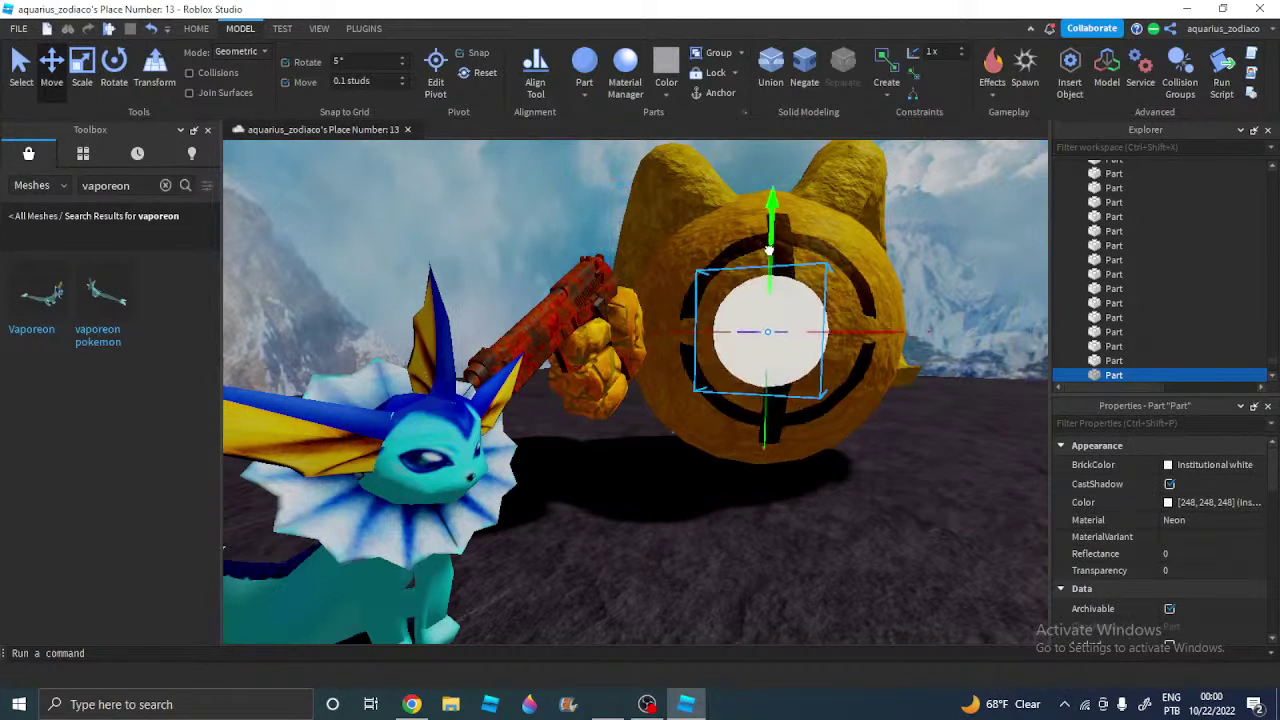
left_click(529, 210)
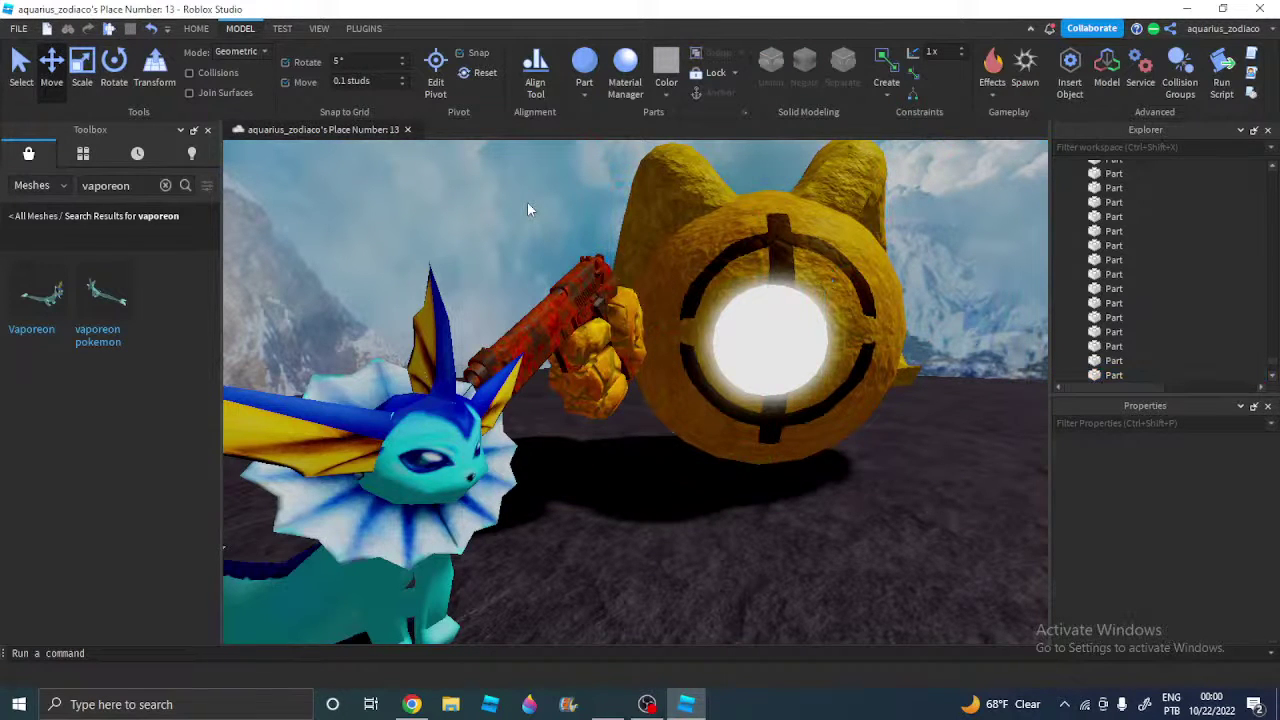
key("s")
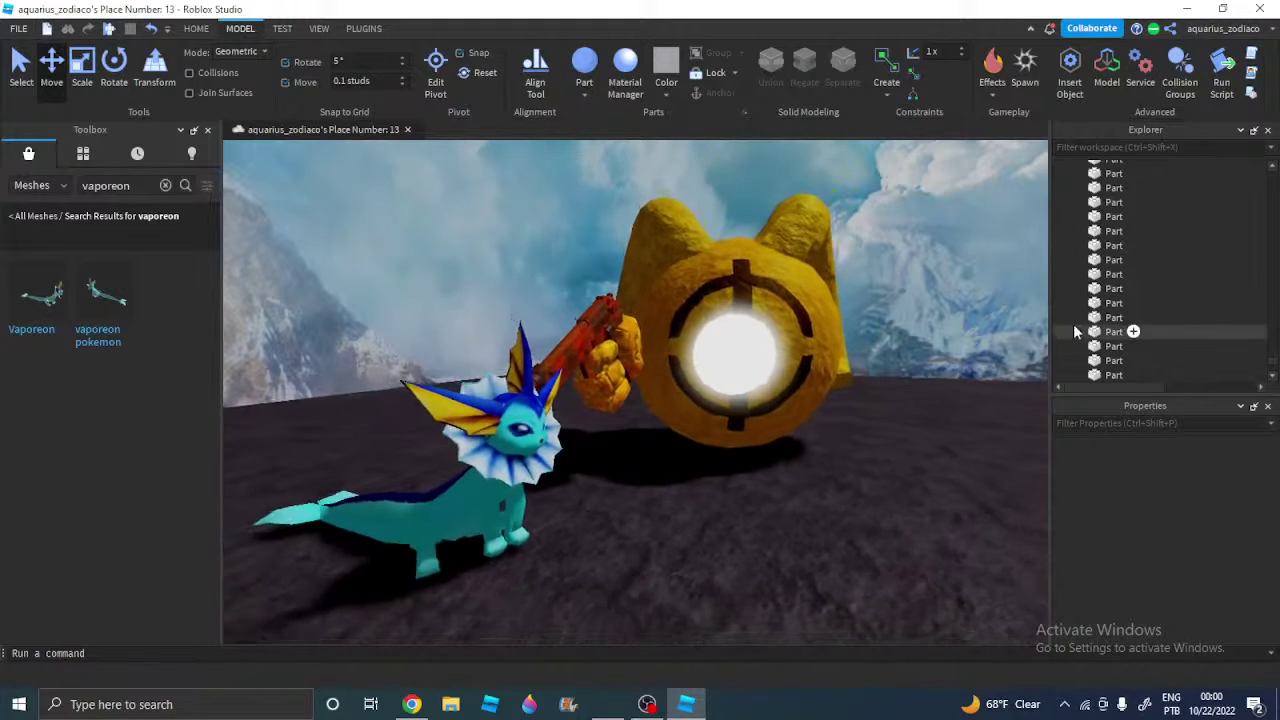
Set the workspace Camera's FieldOfView to 35
left_click_drag(1271, 366, 1258, 163)
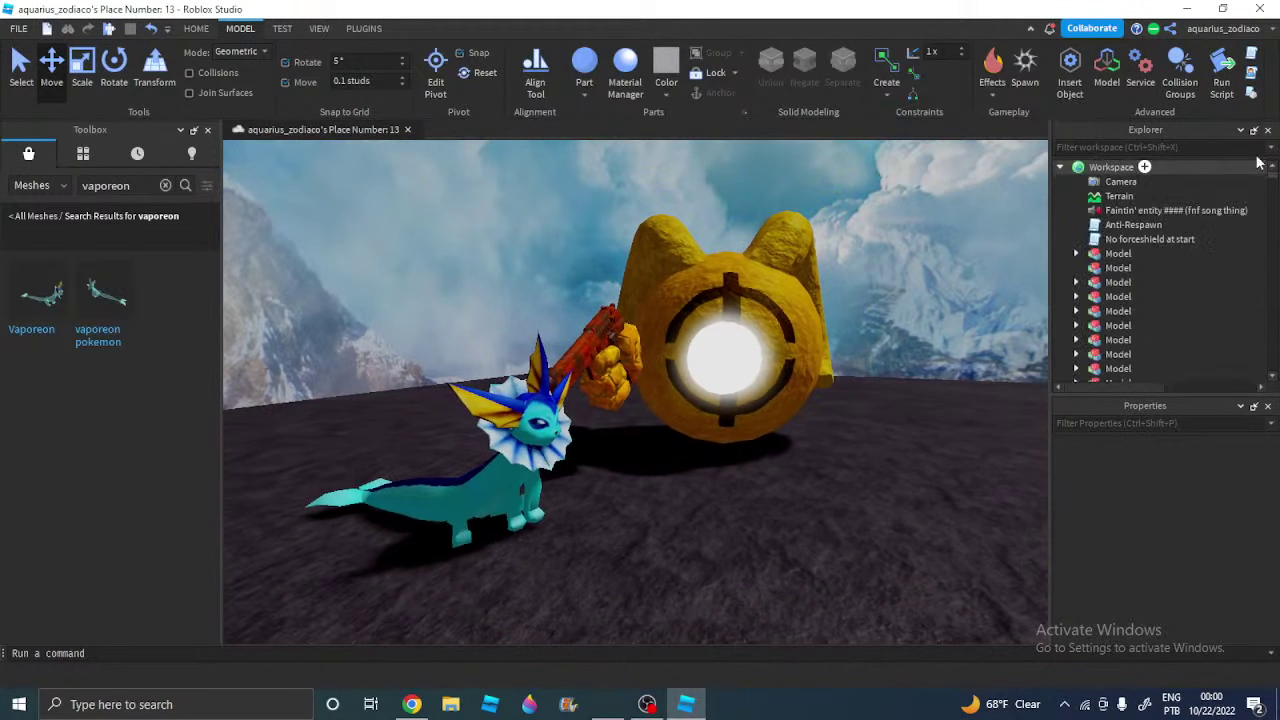
left_click(1120, 181)
scroll(1180, 560, "down", 1)
left_click(1168, 533)
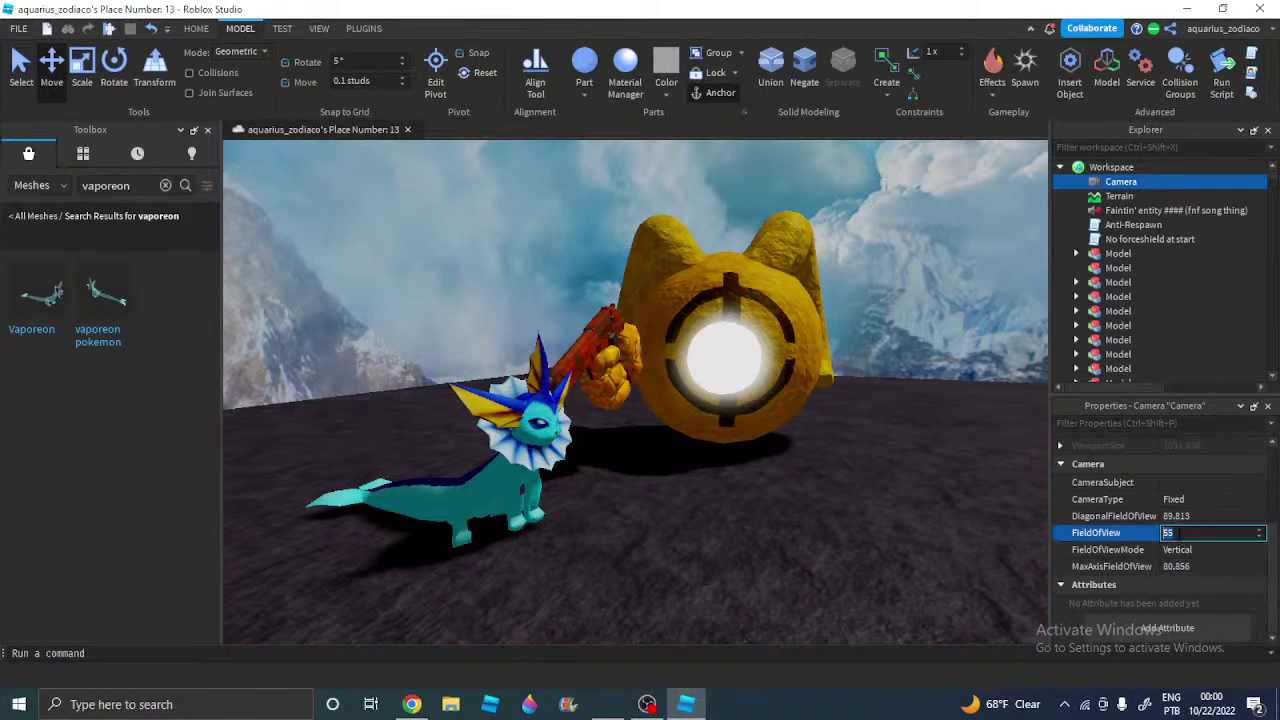
type("35")
key("Return")
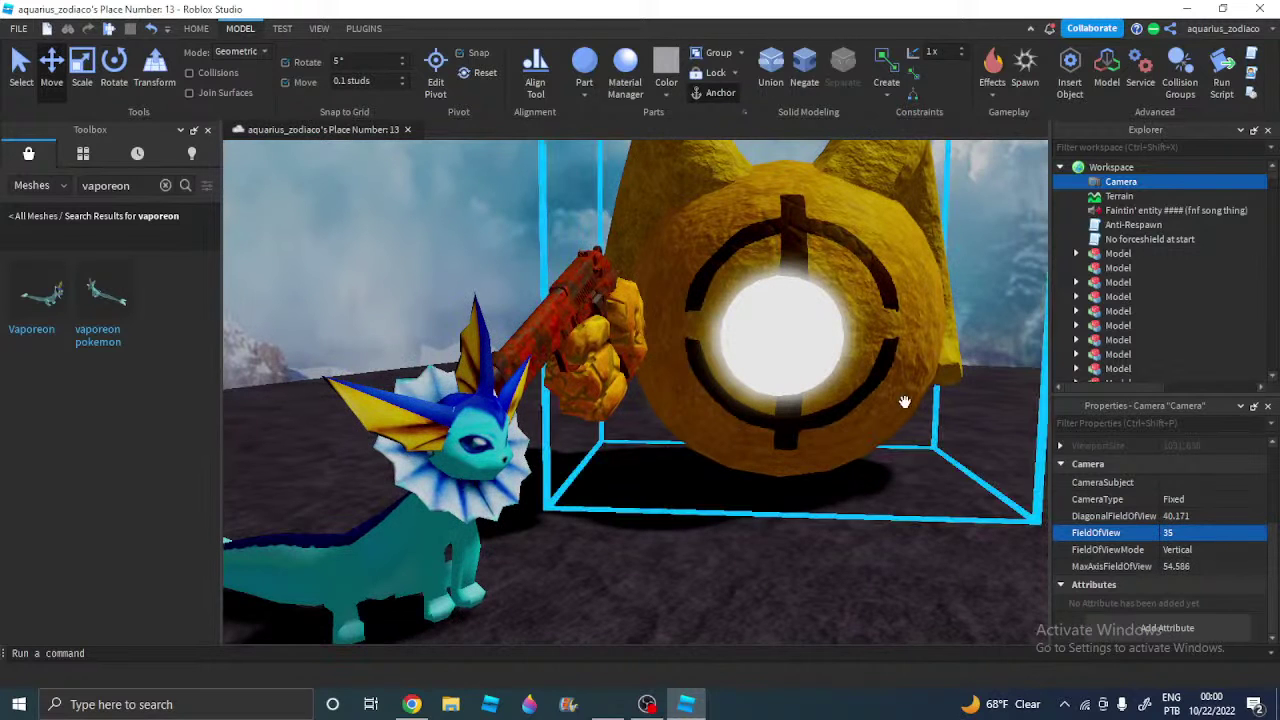
Examine how Vanila, the pistol and the Vaporeon are framed at different distances and from a lower angle
left_click(403, 221)
scroll(403, 221, "down", 4)
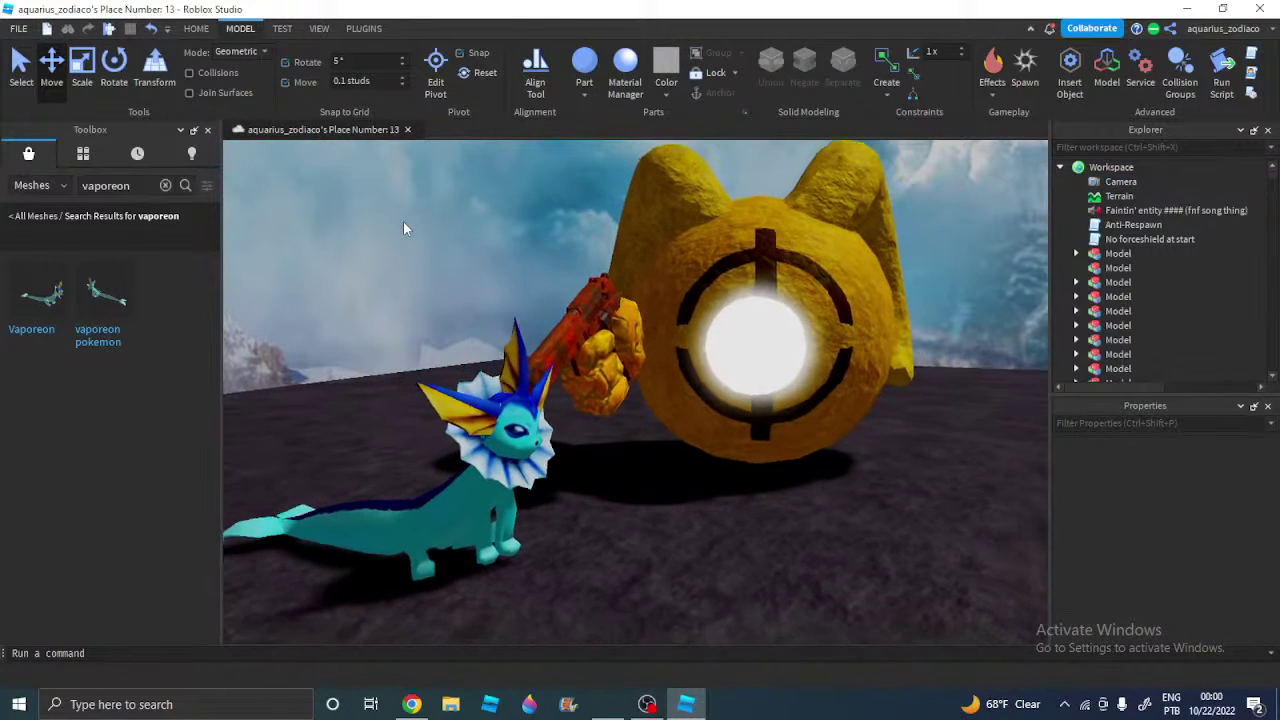
scroll(403, 221, "up", 4)
scroll(403, 221, "down", 2)
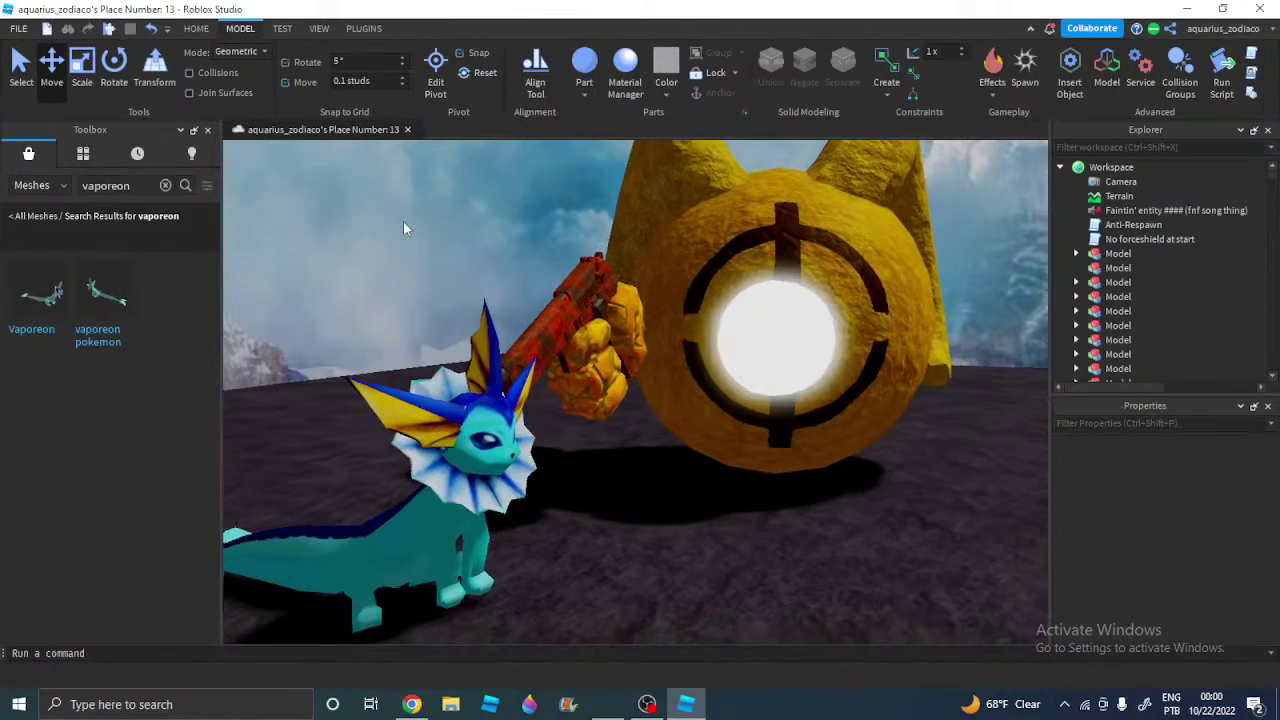
key("w")
right_click_drag(403, 220, 403, 220)
scroll(403, 220, "up", 4)
scroll(403, 220, "up", 2)
scroll(403, 220, "down", 3)
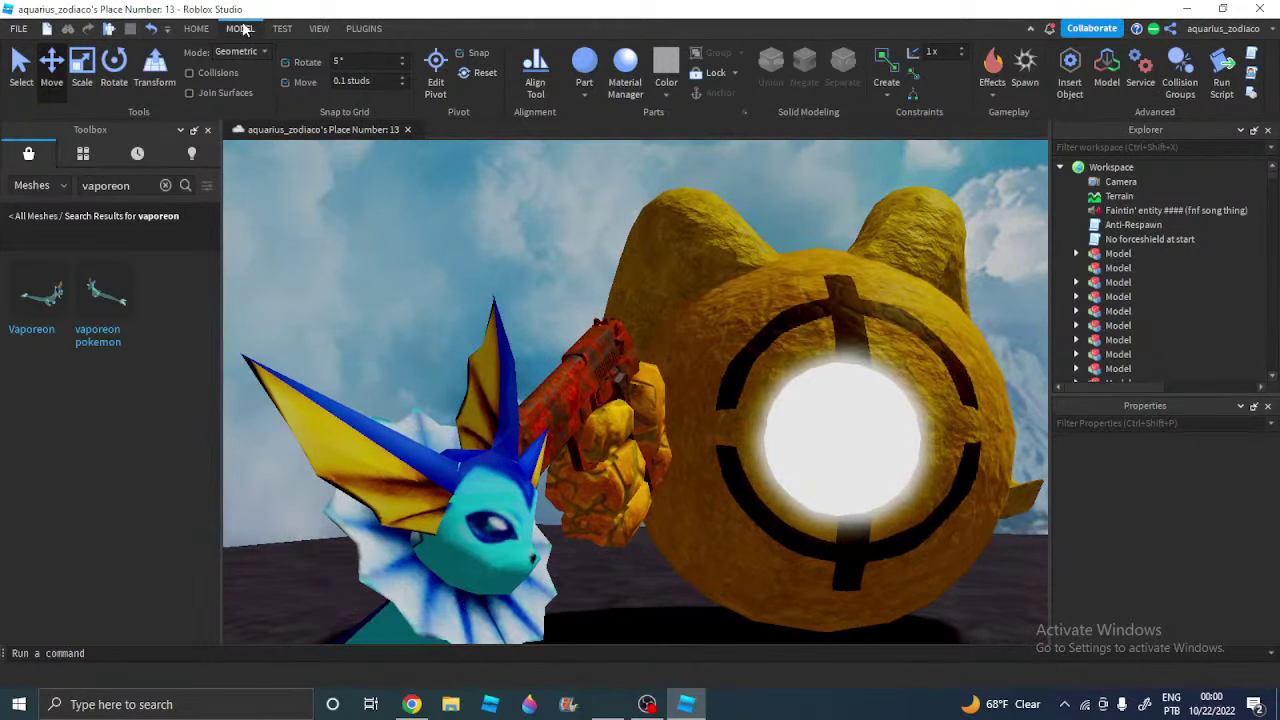
Switch to Chrome to check the YouTube Studio livestream page and return to Roblox Studio
left_click(319, 28)
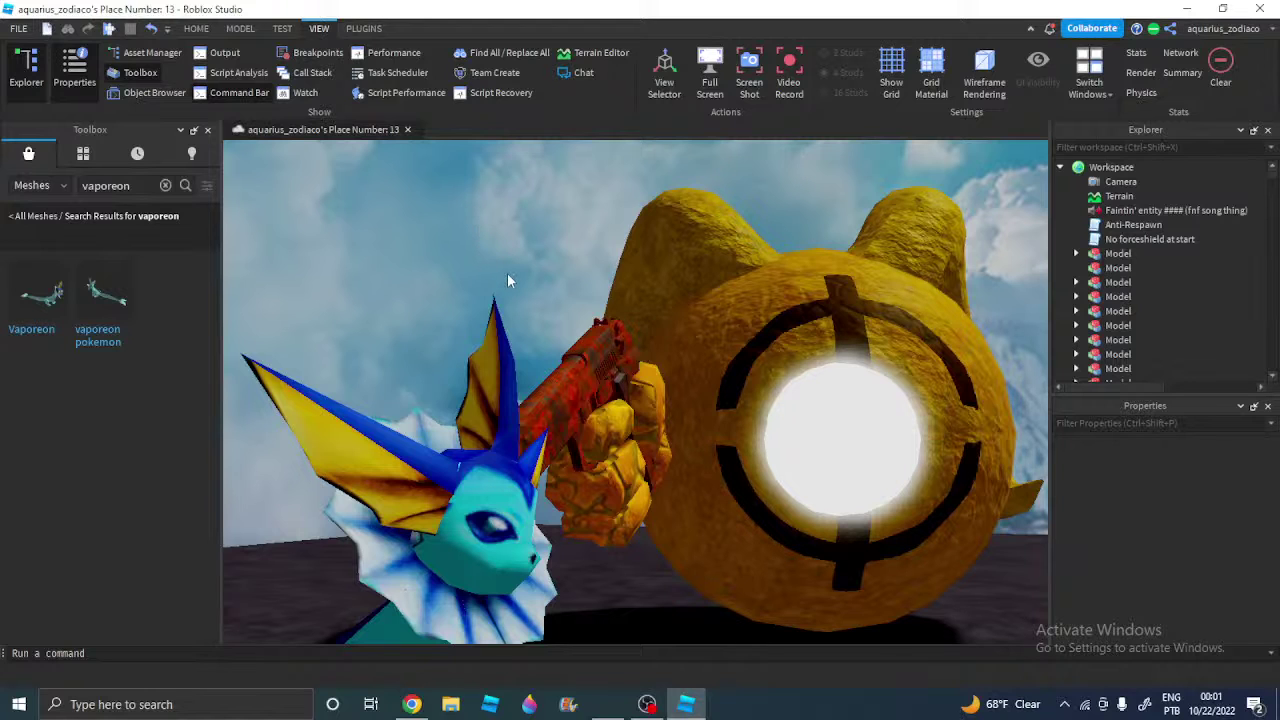
left_click(415, 705)
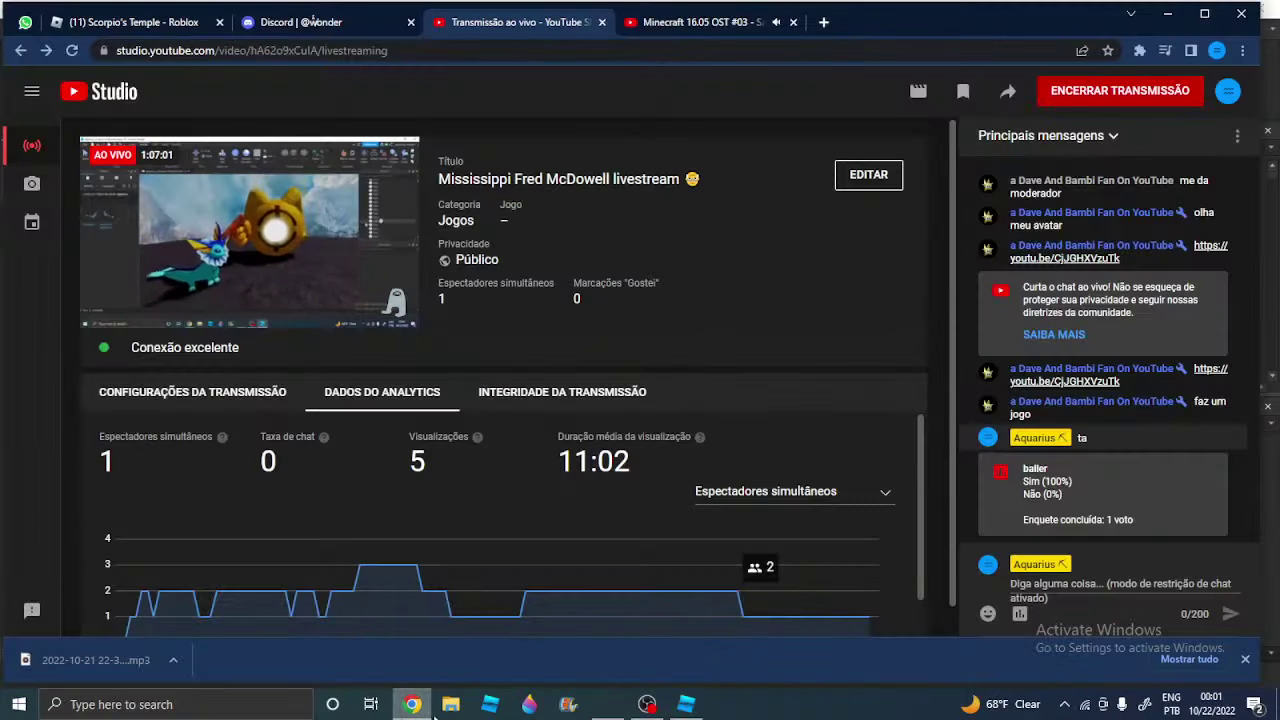
left_click(686, 704)
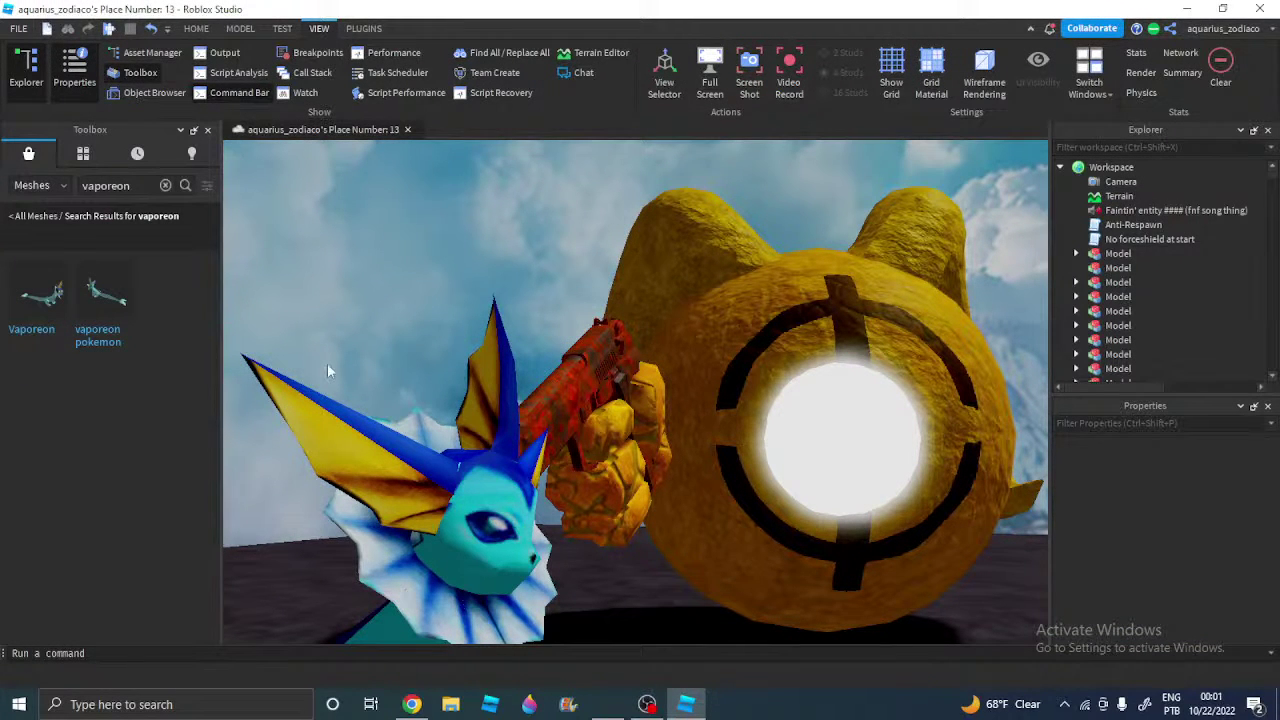
Switch the Toolbox category to Models and clear the vaporeon search
left_click(50, 210)
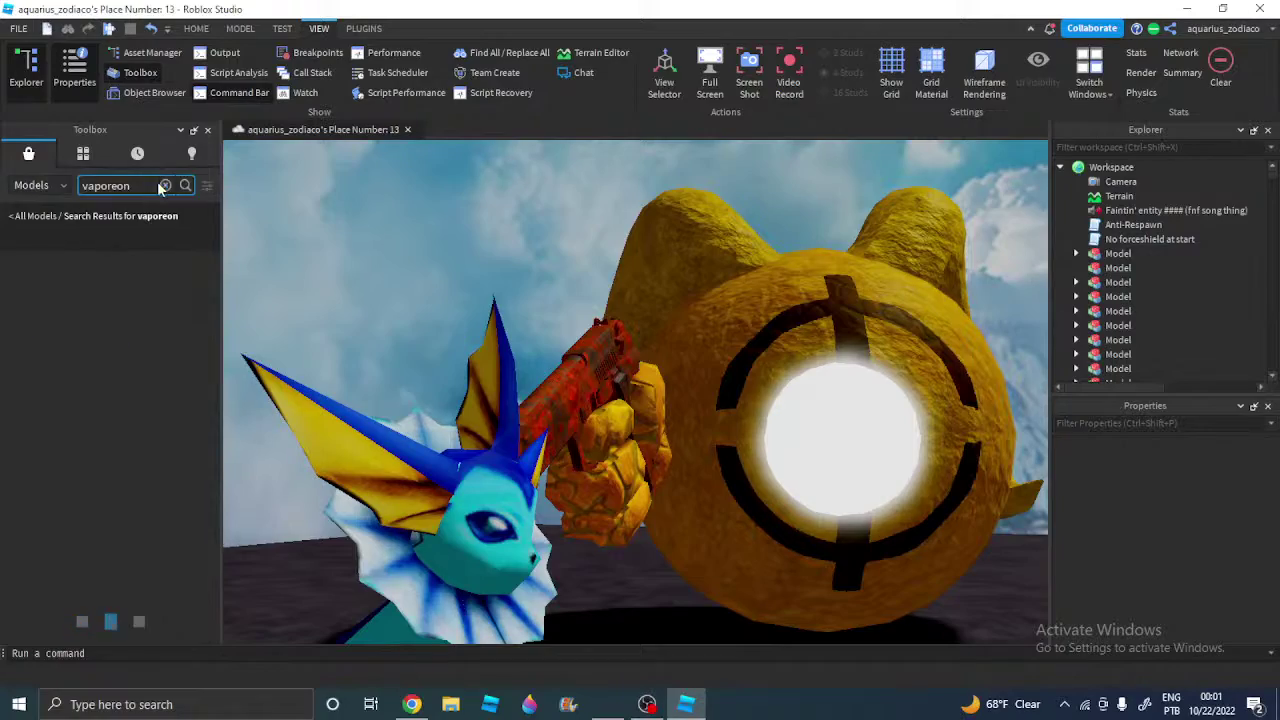
left_click(165, 186)
Frame Vanila, the pistol and the whole Vaporeon from an angled front view and take a screenshot
right_click_drag(600, 350, 600, 350)
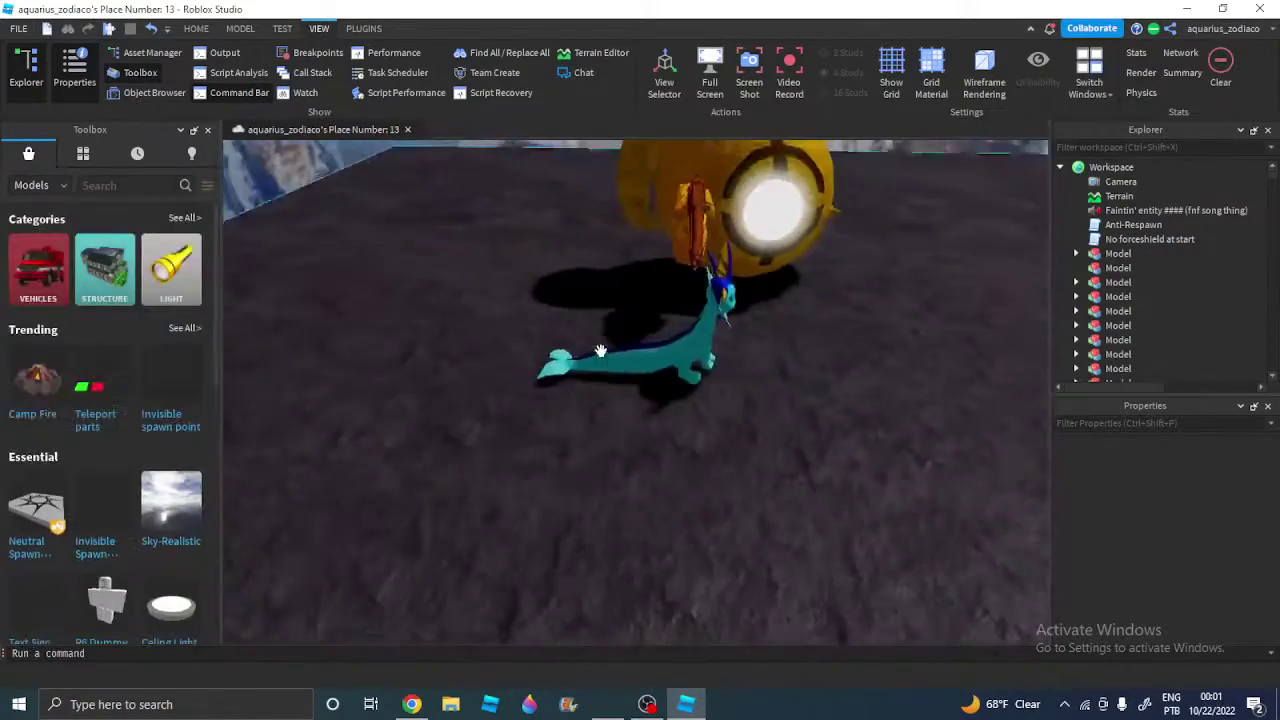
scroll(640, 427, "up", 3)
right_click_drag(640, 427, 640, 427)
scroll(640, 427, "down", 1)
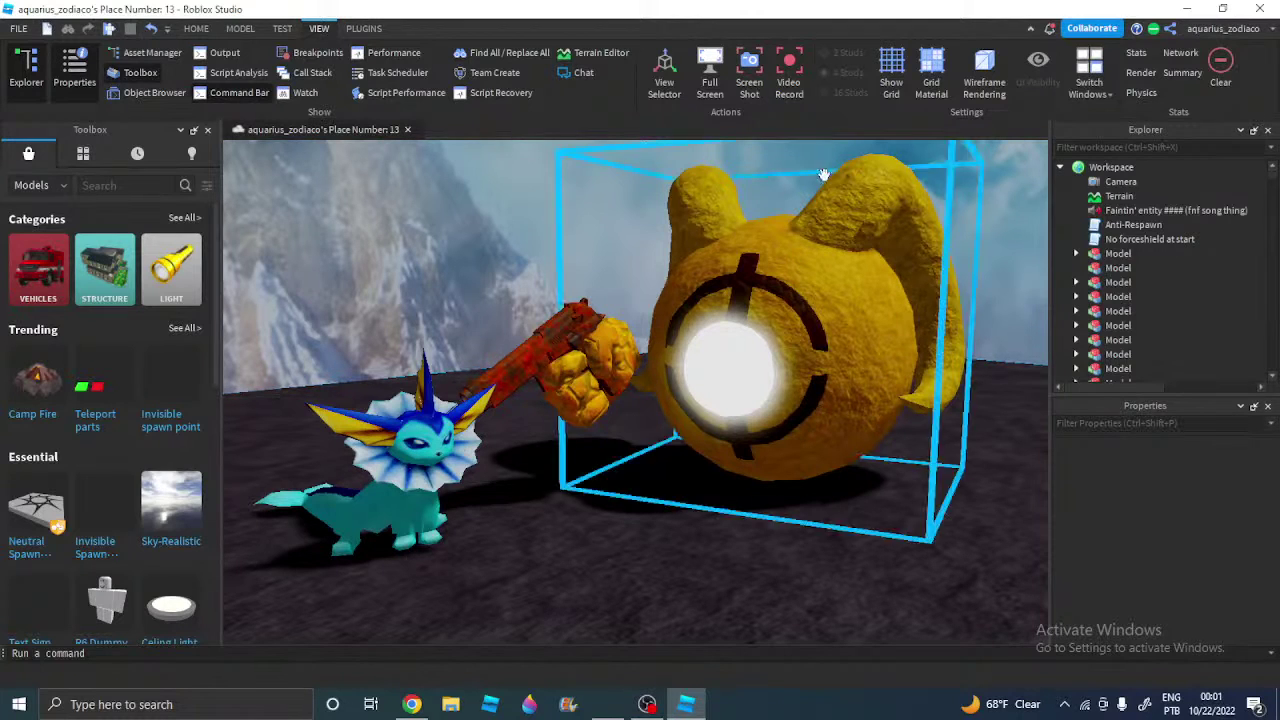
left_click(755, 89)
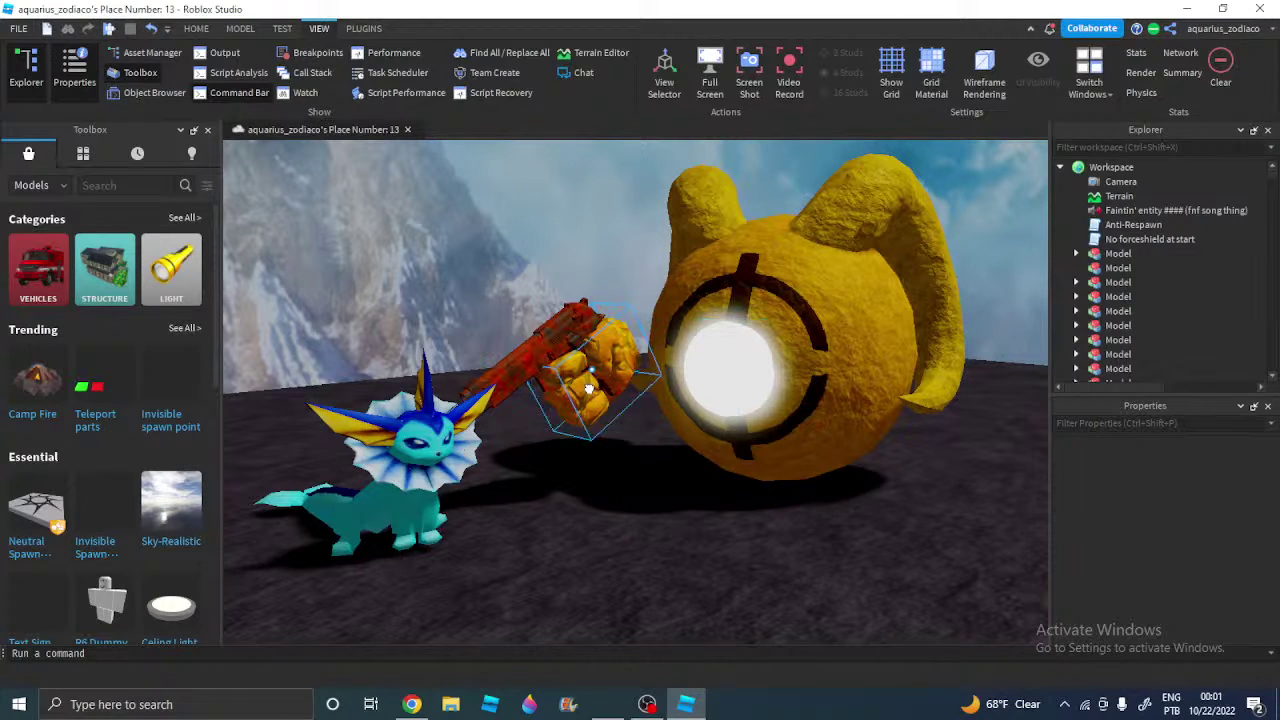
Move the hand mesh and the pistol into the Vanila model, keeping their original location
left_click(537, 330)
left_click(535, 340, "ctrl")
right_click(1113, 361)
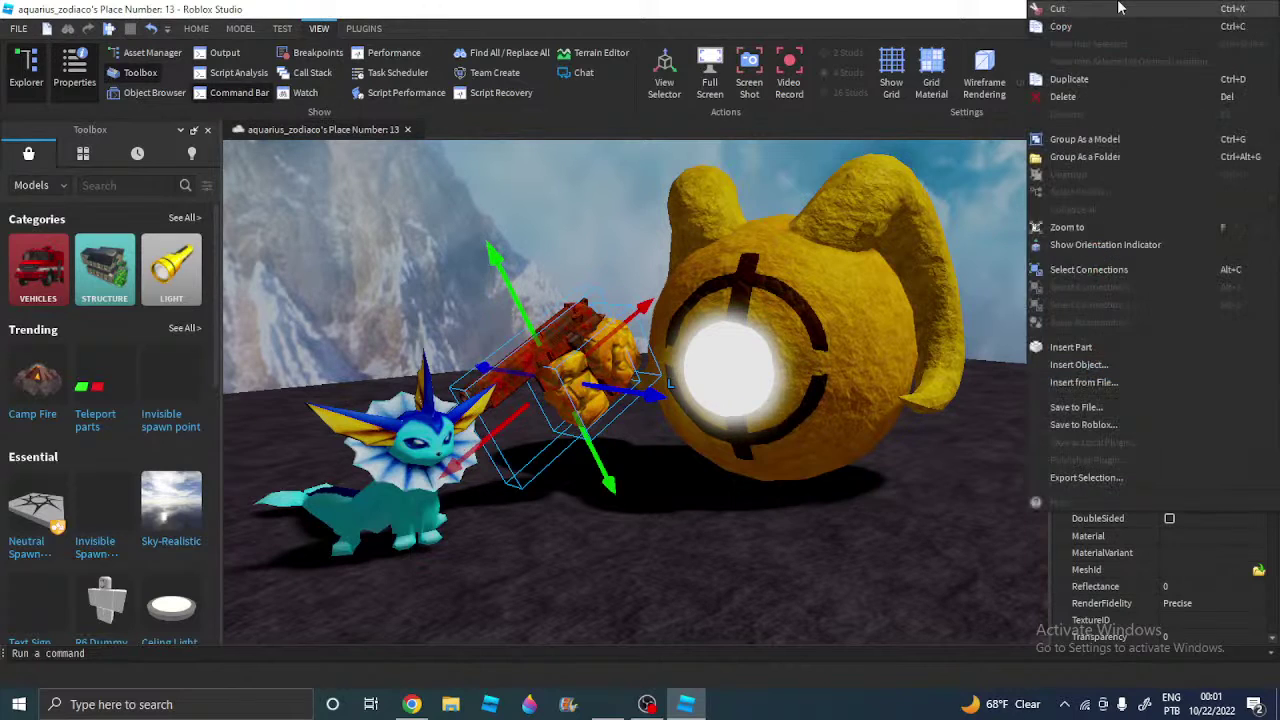
left_click(1060, 9)
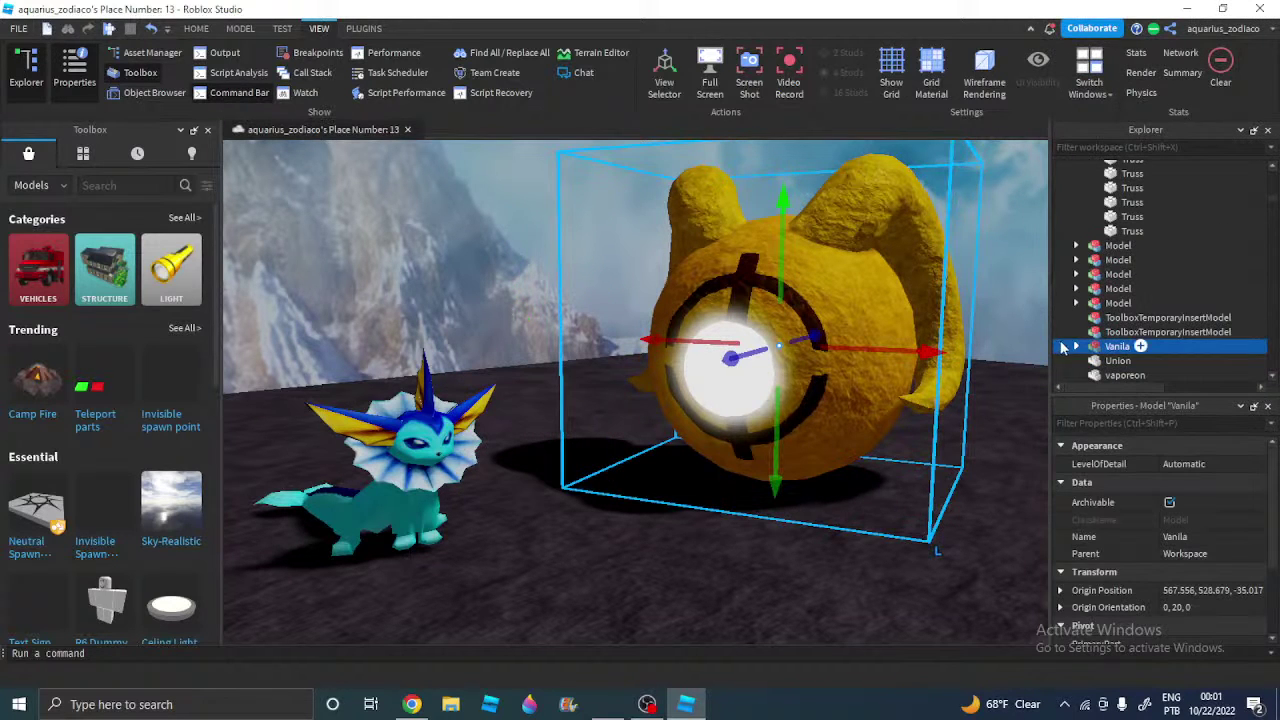
scroll(1107, 320, "down", 2)
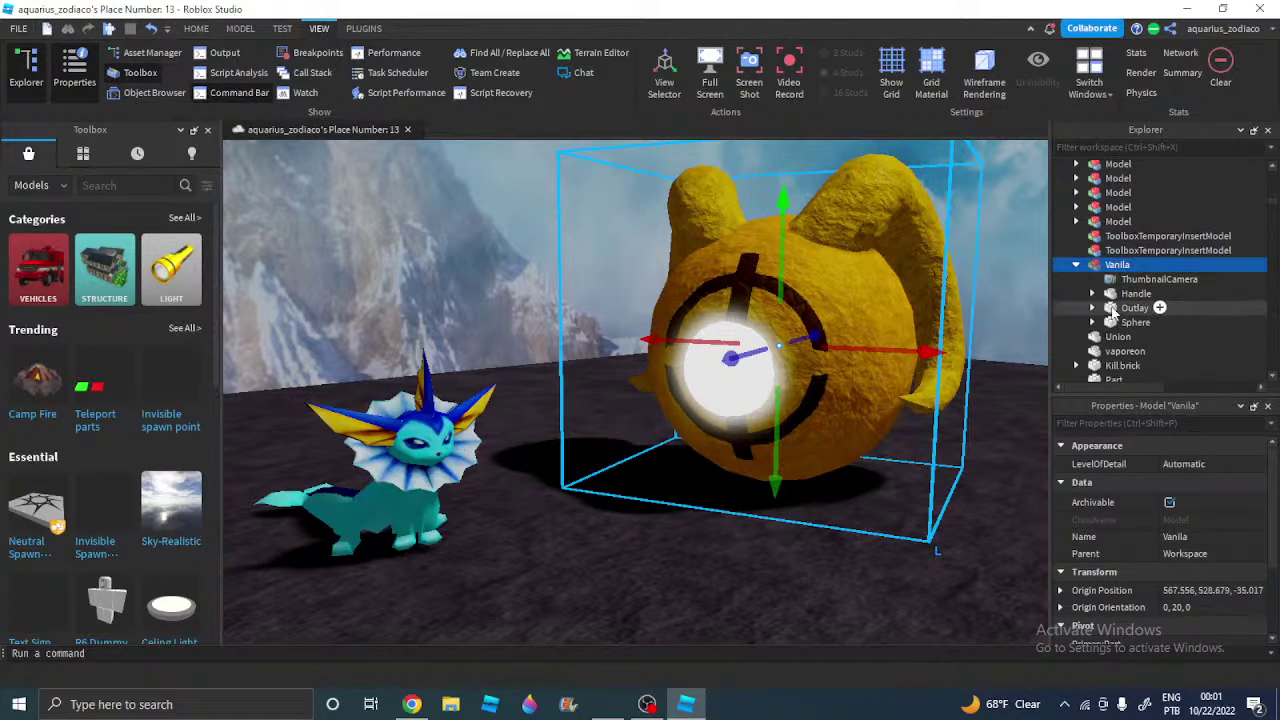
left_click(1110, 307)
left_click(1117, 264)
right_click(1117, 264)
left_click(1102, 61)
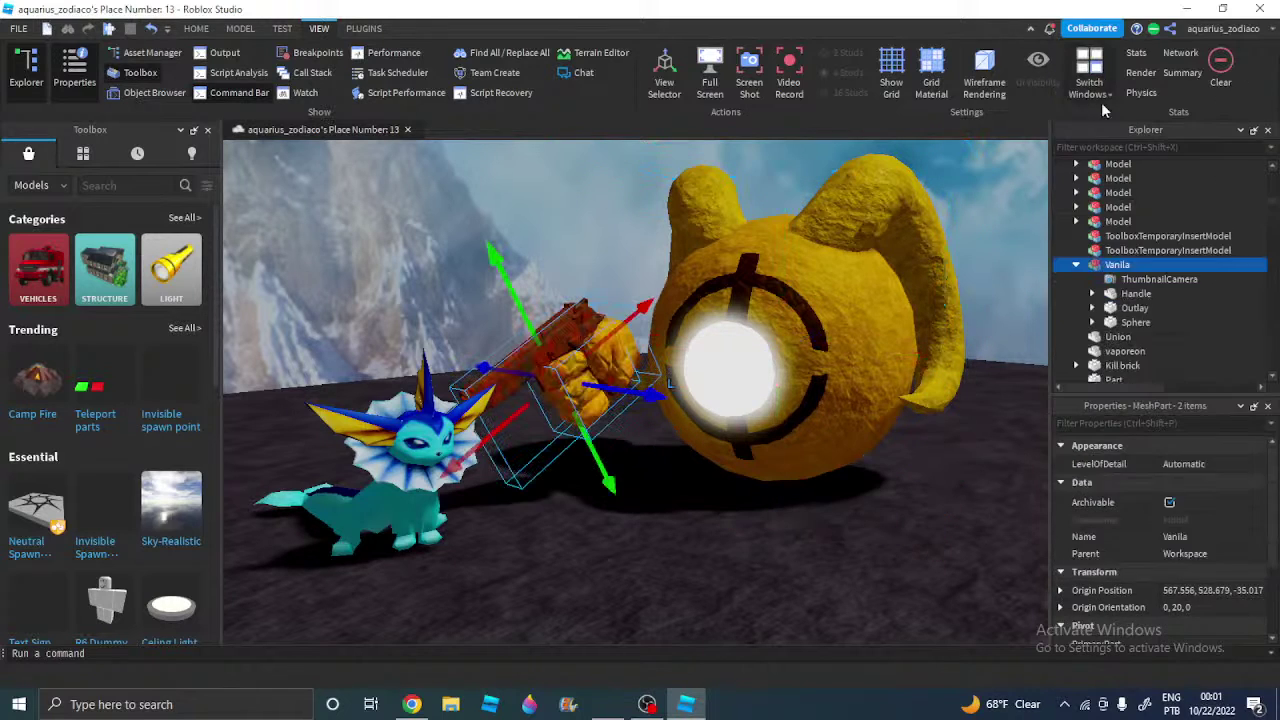
left_click_drag(1123, 292, 1111, 310)
Add a WeldConstraint to the hand MeshPart with Part0 set to MeshPart and Part1 set to Sphere
scroll(1176, 310, "down", 1)
left_click(1174, 310)
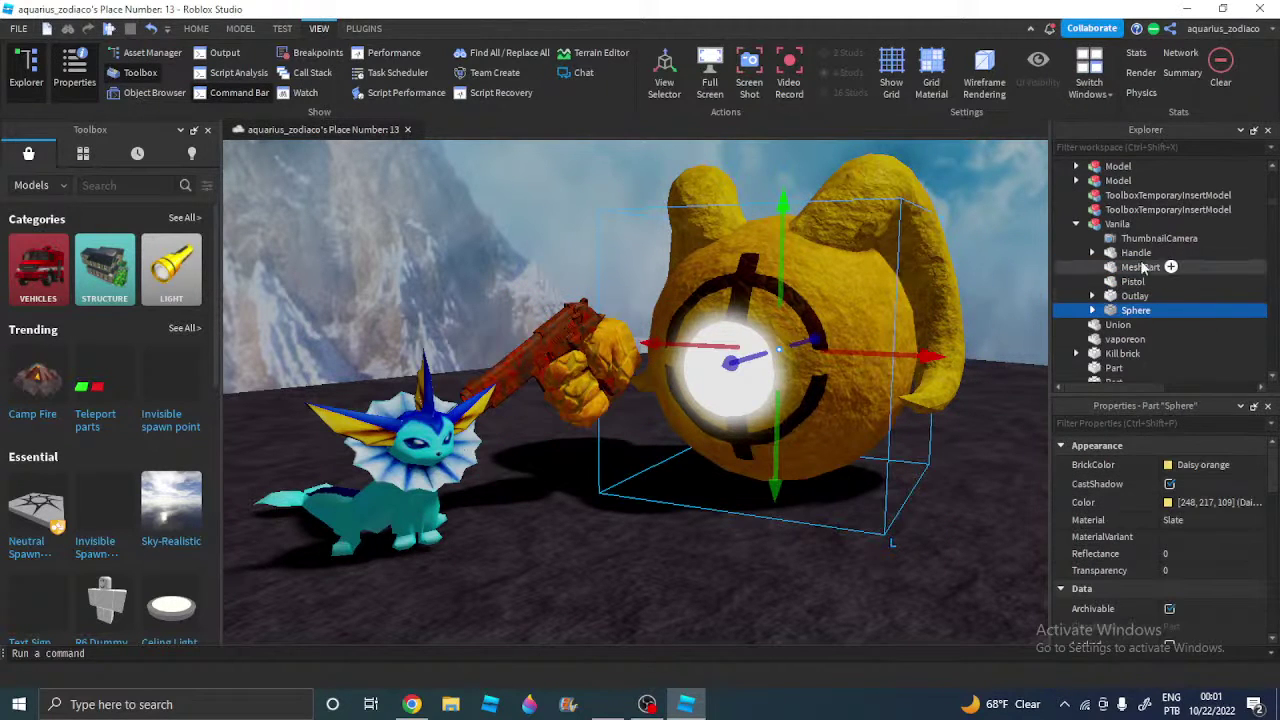
left_click(1154, 271)
left_click(1172, 268)
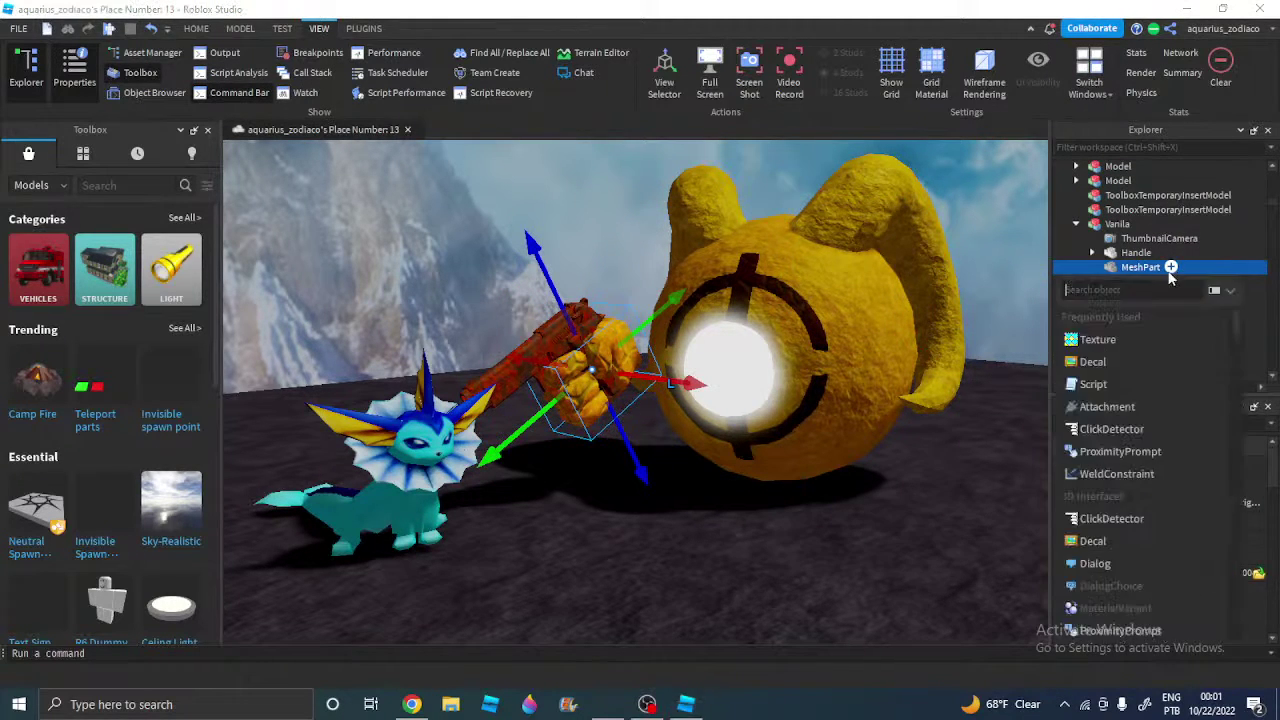
type("w")
key("Return")
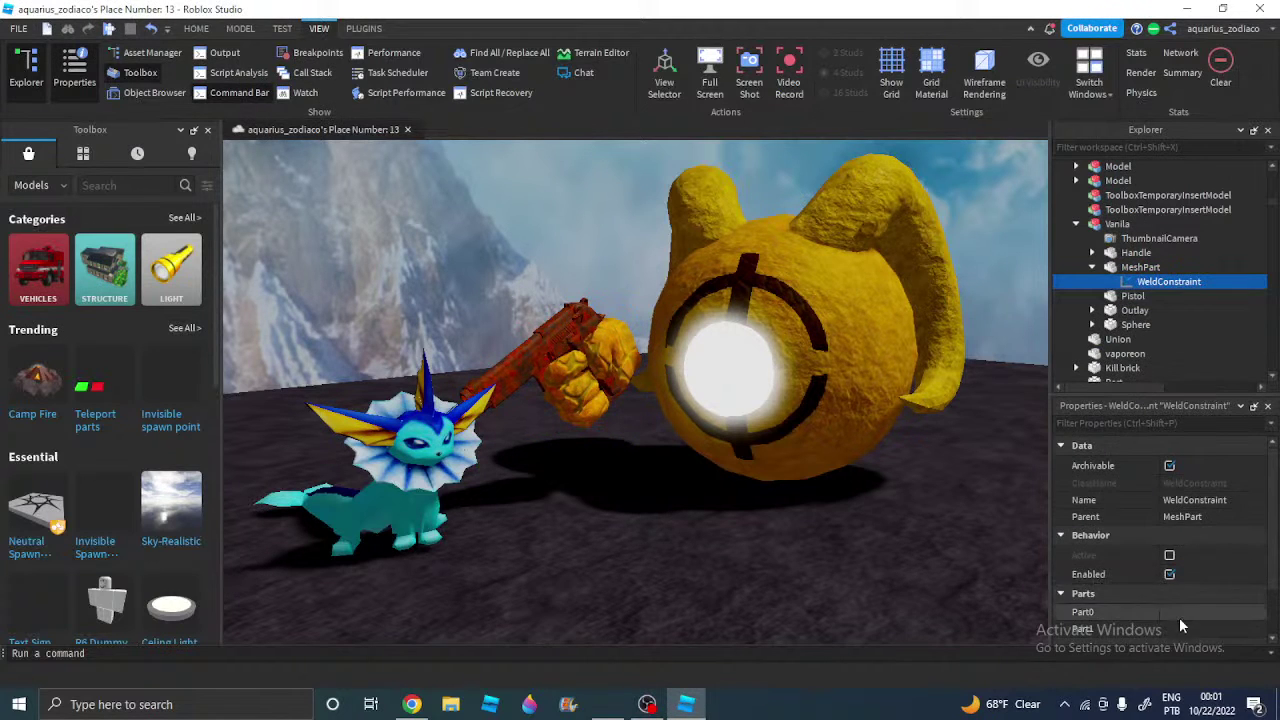
left_click(1140, 267)
left_click(1180, 628)
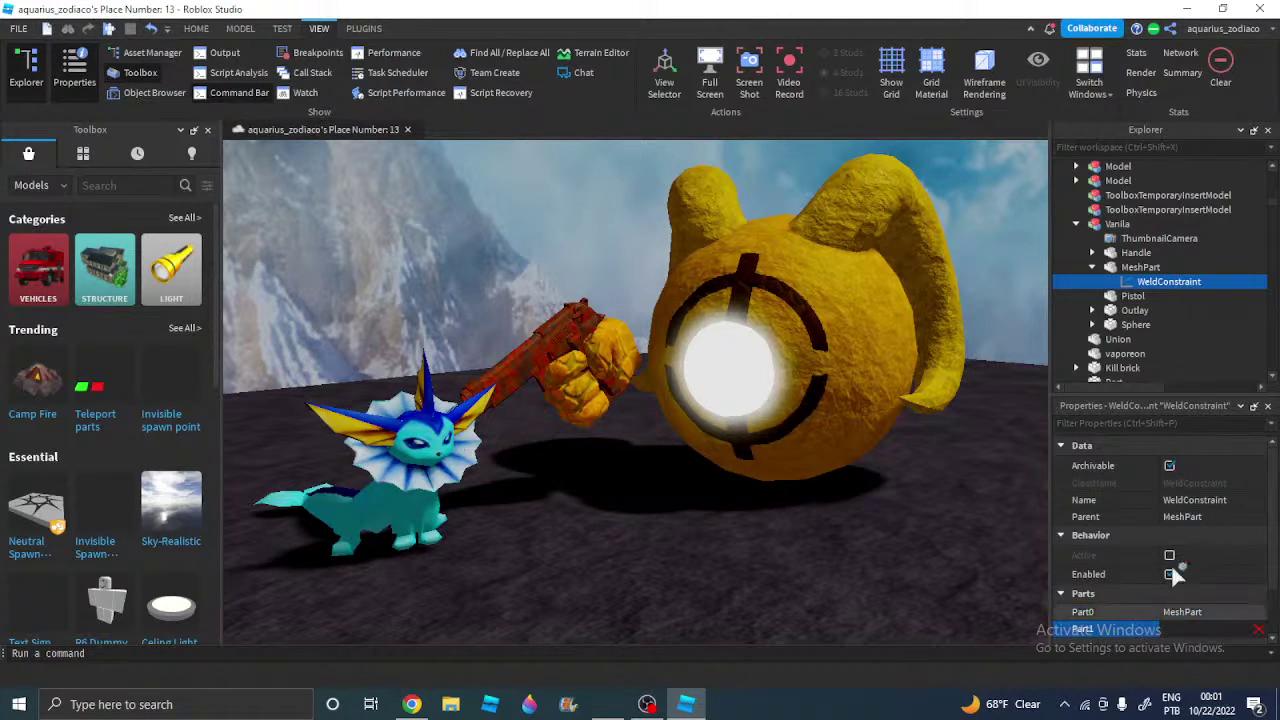
left_click(1135, 322)
Duplicate the hand's WeldConstraint into the Pistol and set the copy's Part0 to Pistol
key("ctrl+d")
left_click_drag(1144, 296, 1133, 311)
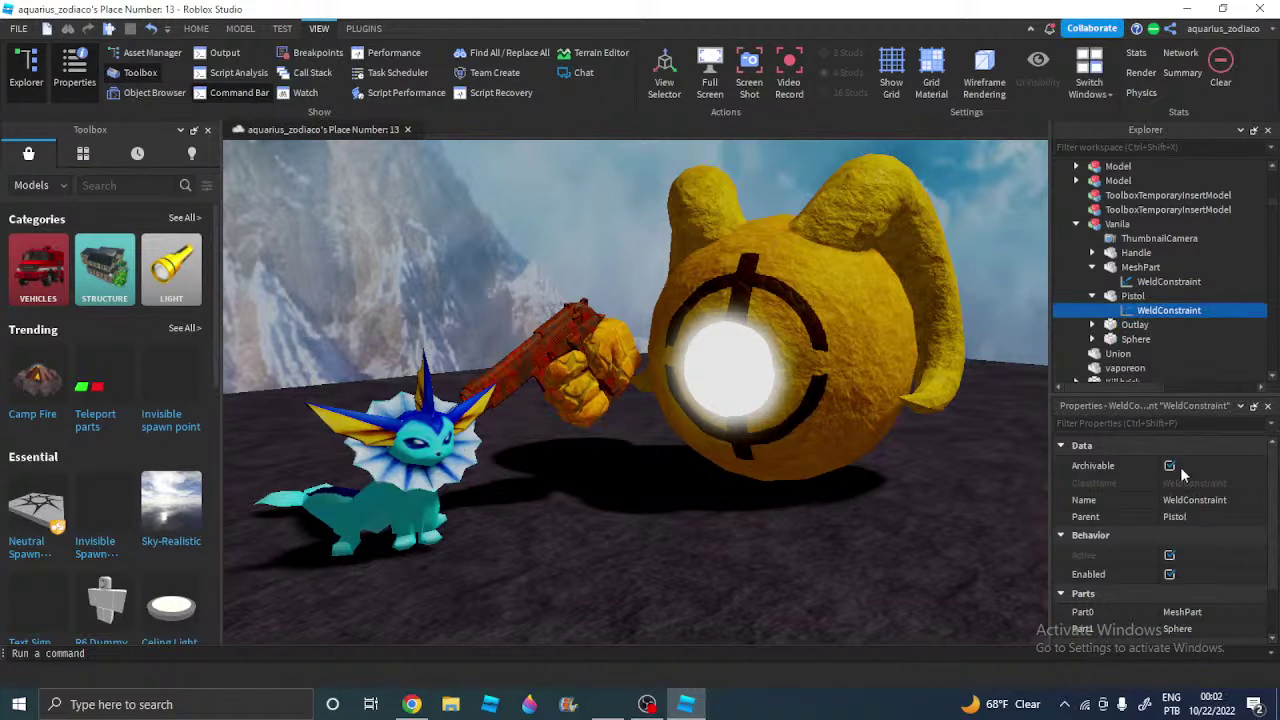
left_click(1185, 611)
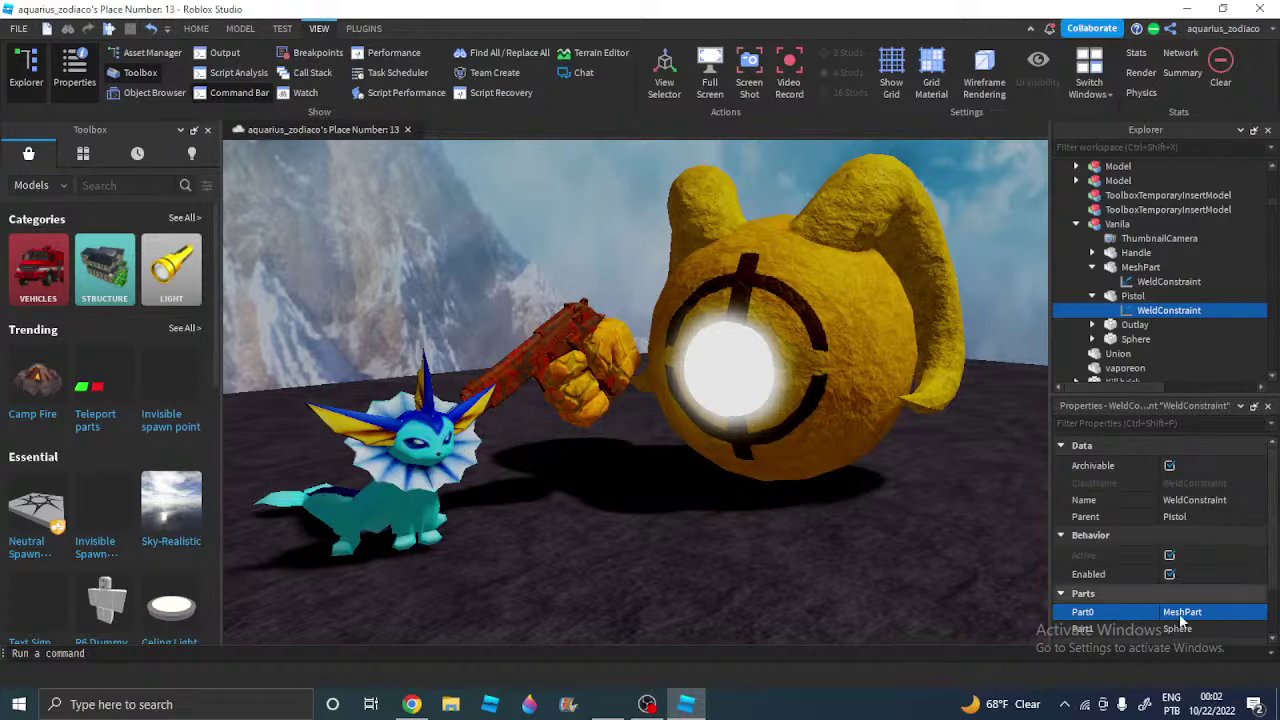
double_click(1123, 300)
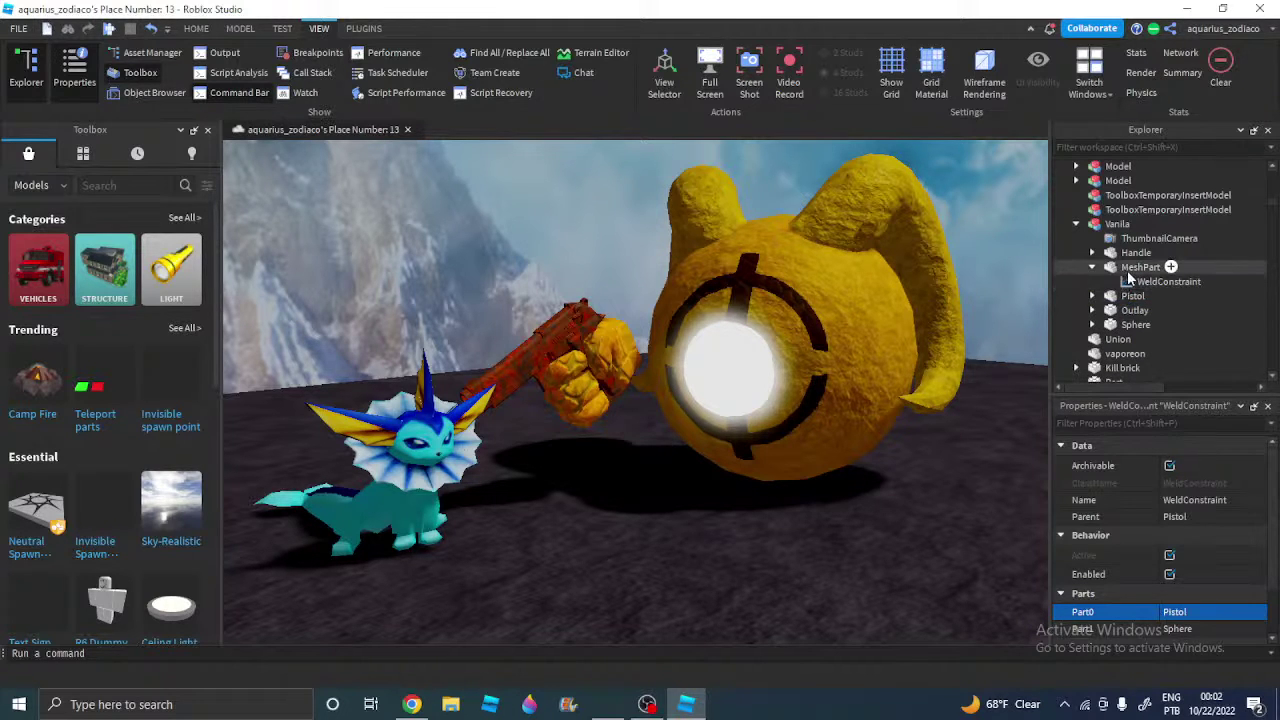
Check the anchoring of the hand mesh and pistol, and run a physics simulation to test Vanila's welded parts
left_click(1126, 272)
left_click(1125, 301, "ctrl")
left_click(197, 29)
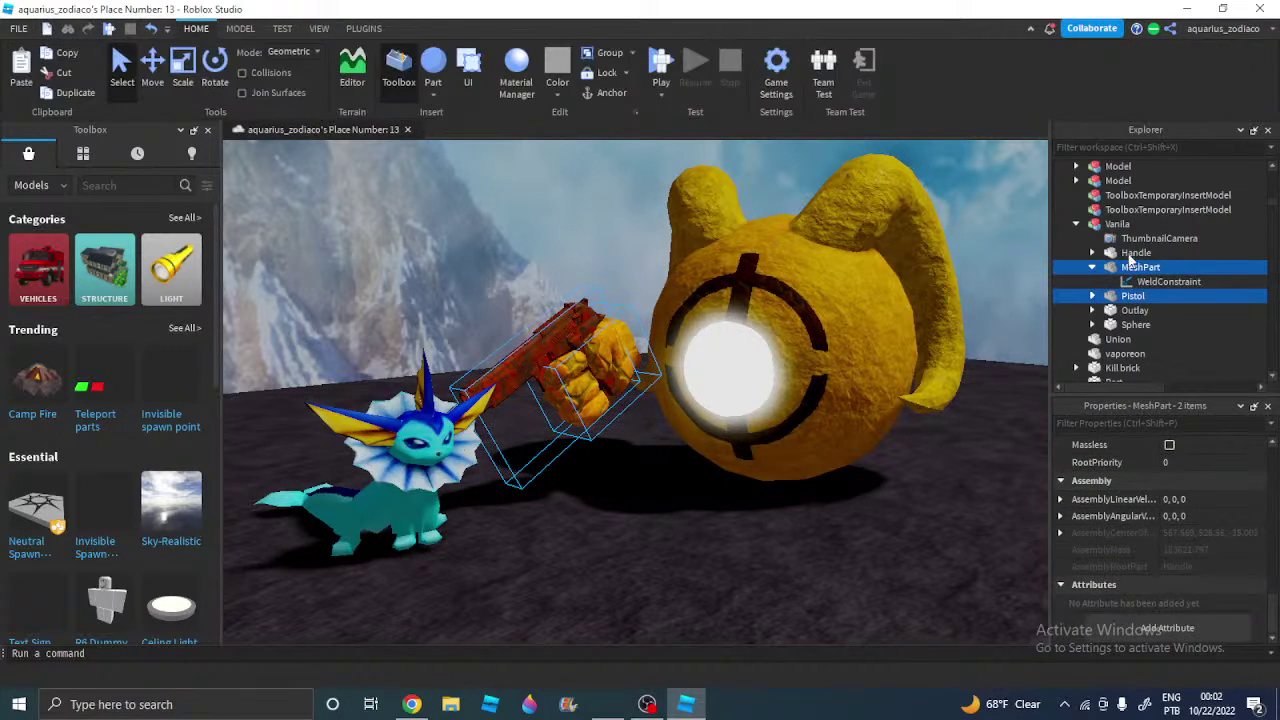
left_click(1117, 224)
left_click(548, 224)
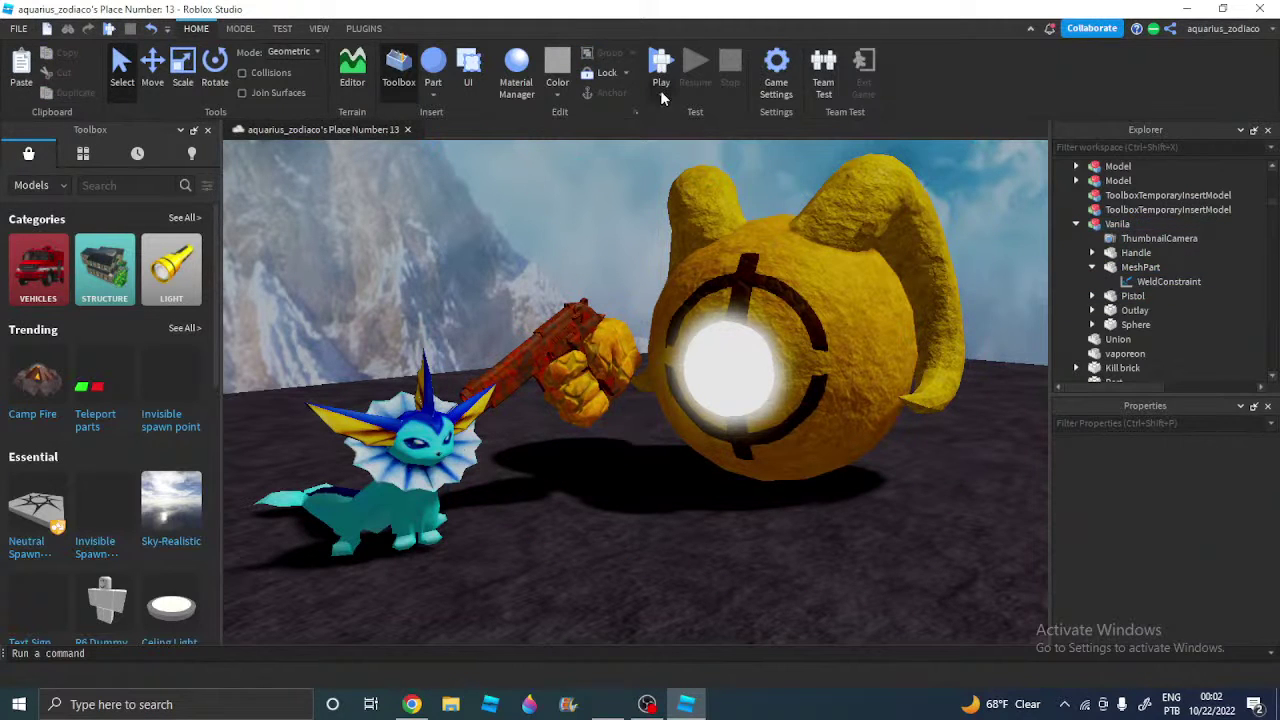
left_click(661, 96)
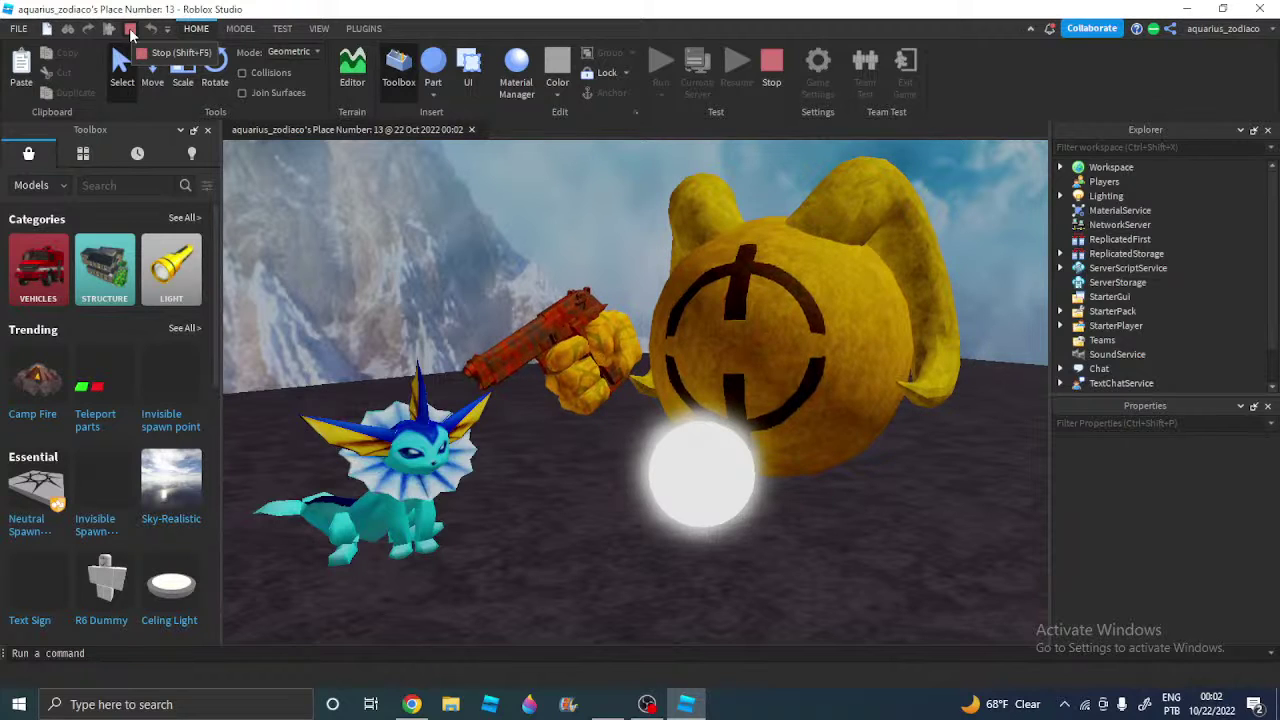
left_click(131, 33)
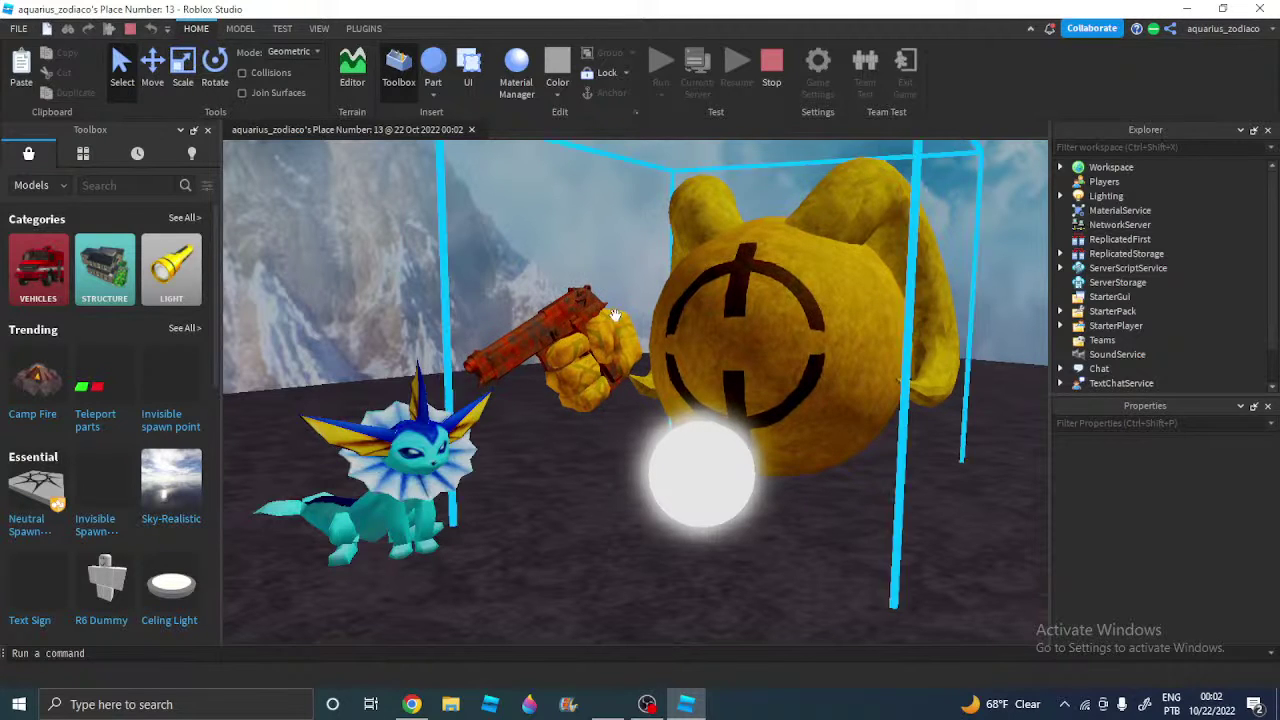
left_click(709, 357)
left_click(552, 273)
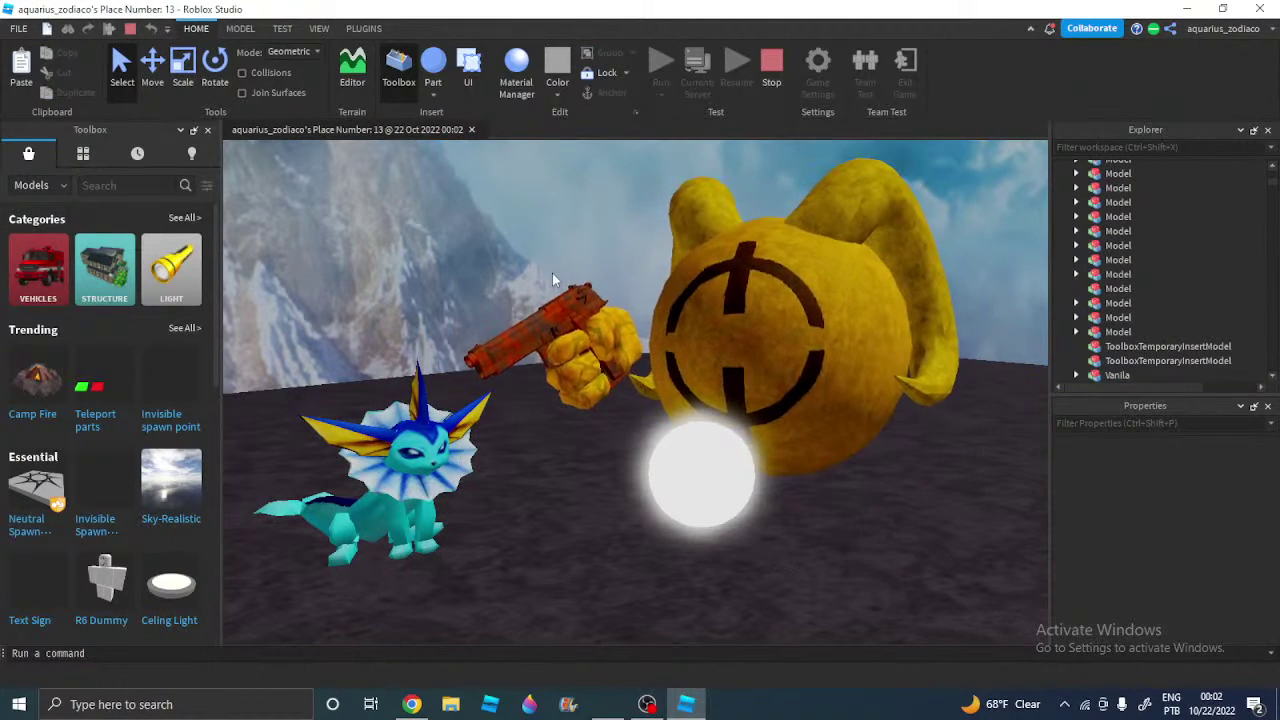
left_click(128, 31)
Move the glowing white Neon sphere part into the Vanila model
left_click(720, 363)
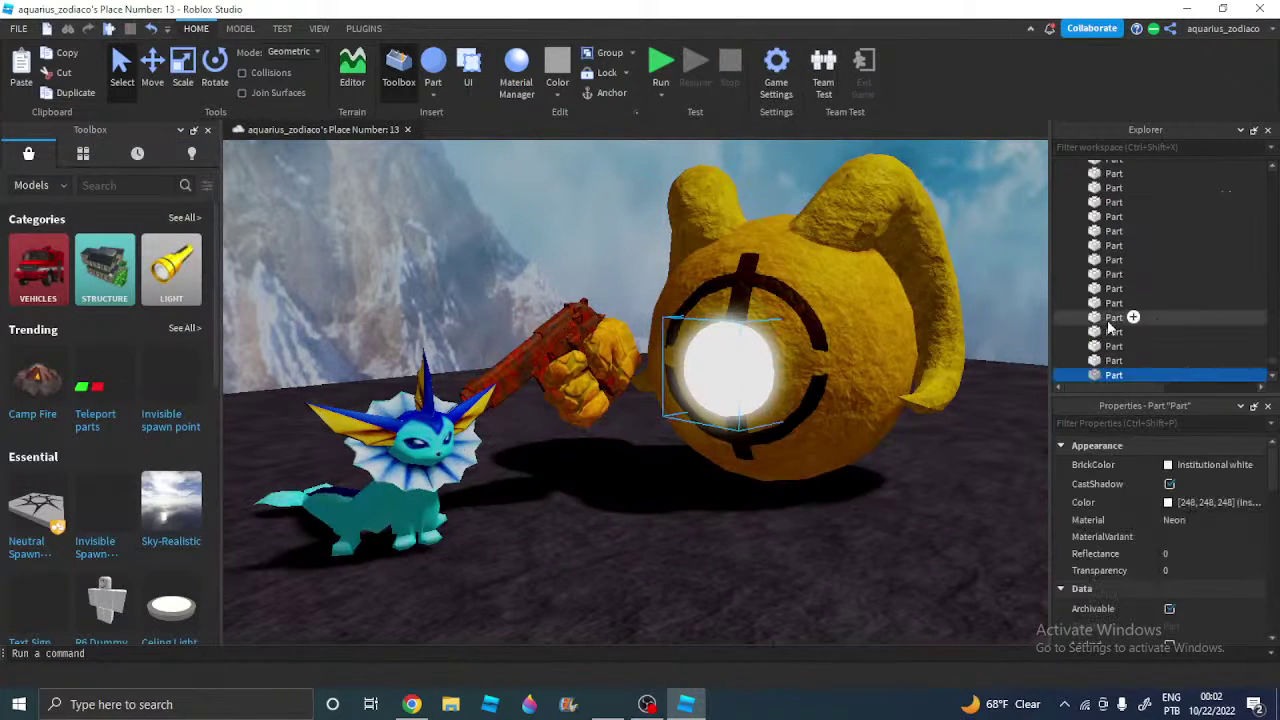
right_click(1130, 374)
left_click(1075, 67)
left_click(894, 283)
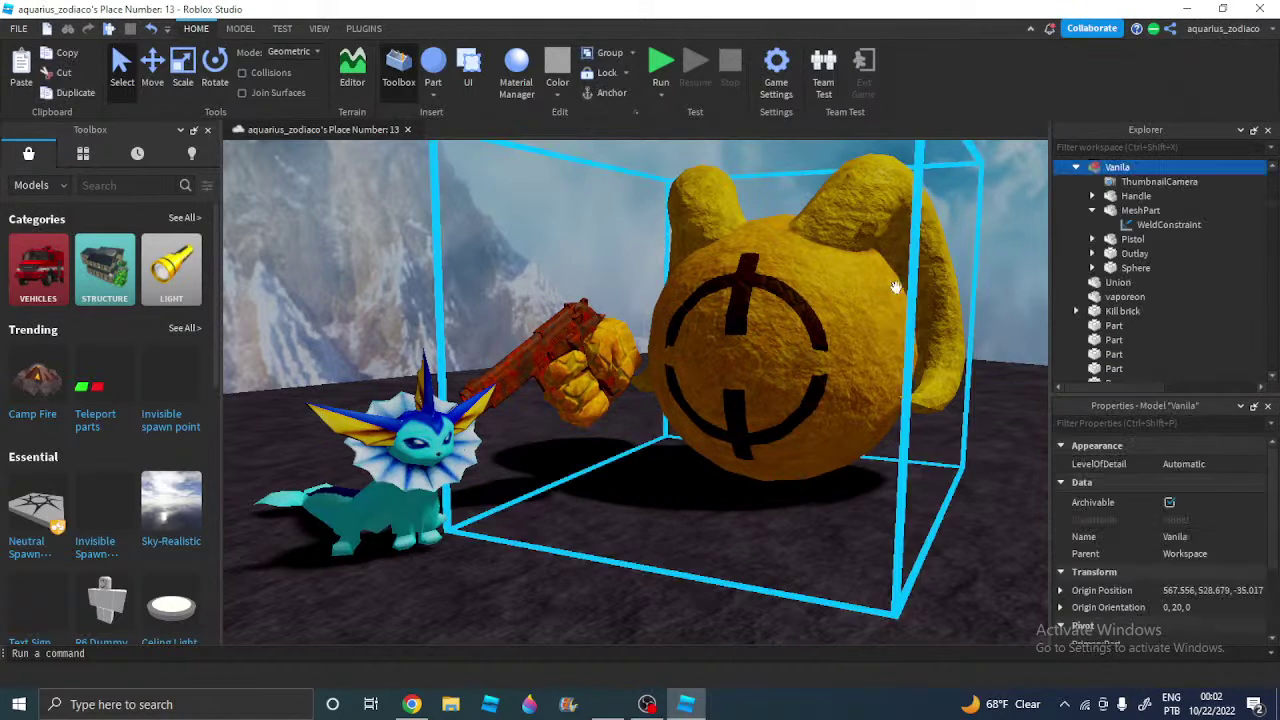
right_click(1098, 166)
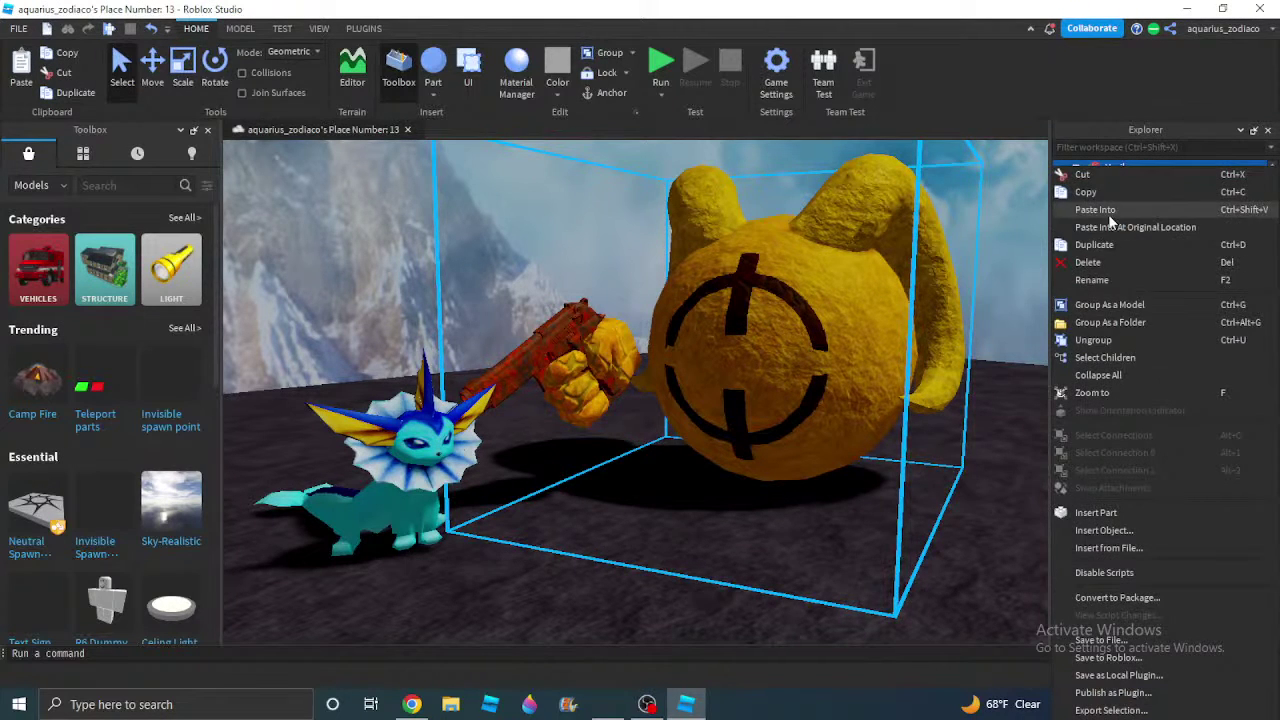
left_click(1095, 210)
Add a WeldConstraint to the glowing sphere with Part0 set to Part and Part1 set to Sphere
left_click(1150, 268)
type("weld")
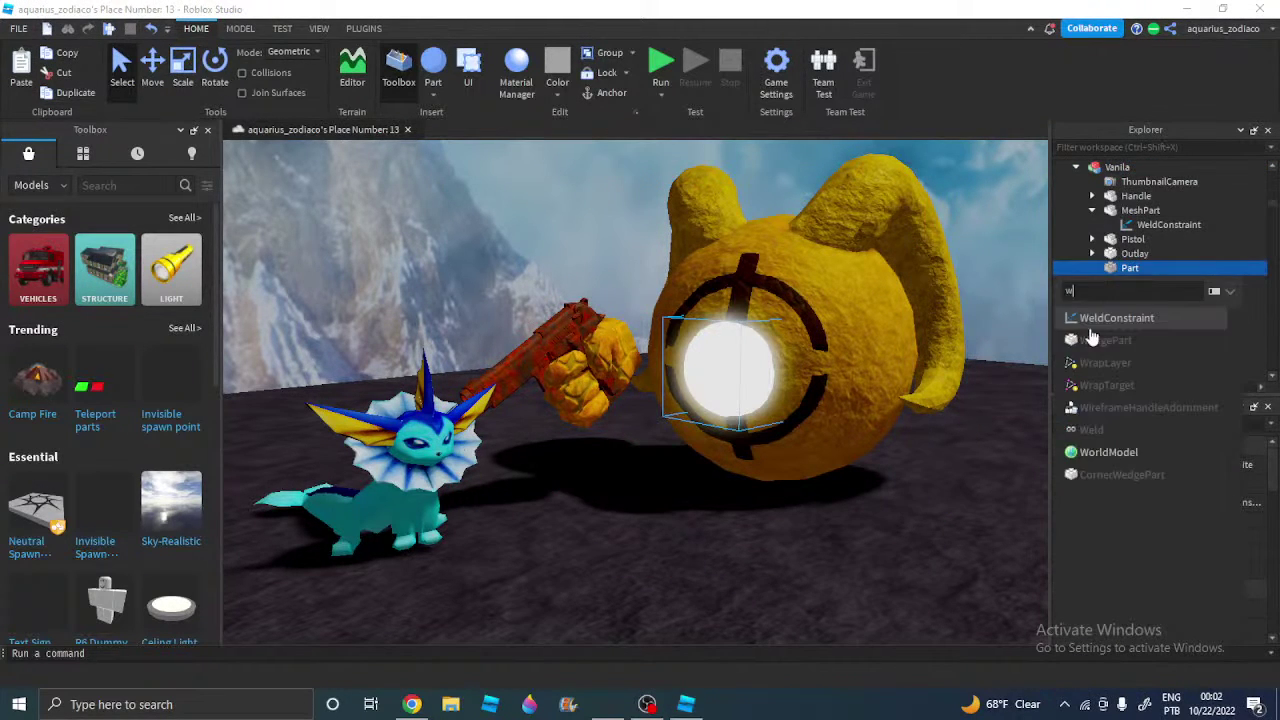
left_click(1110, 318)
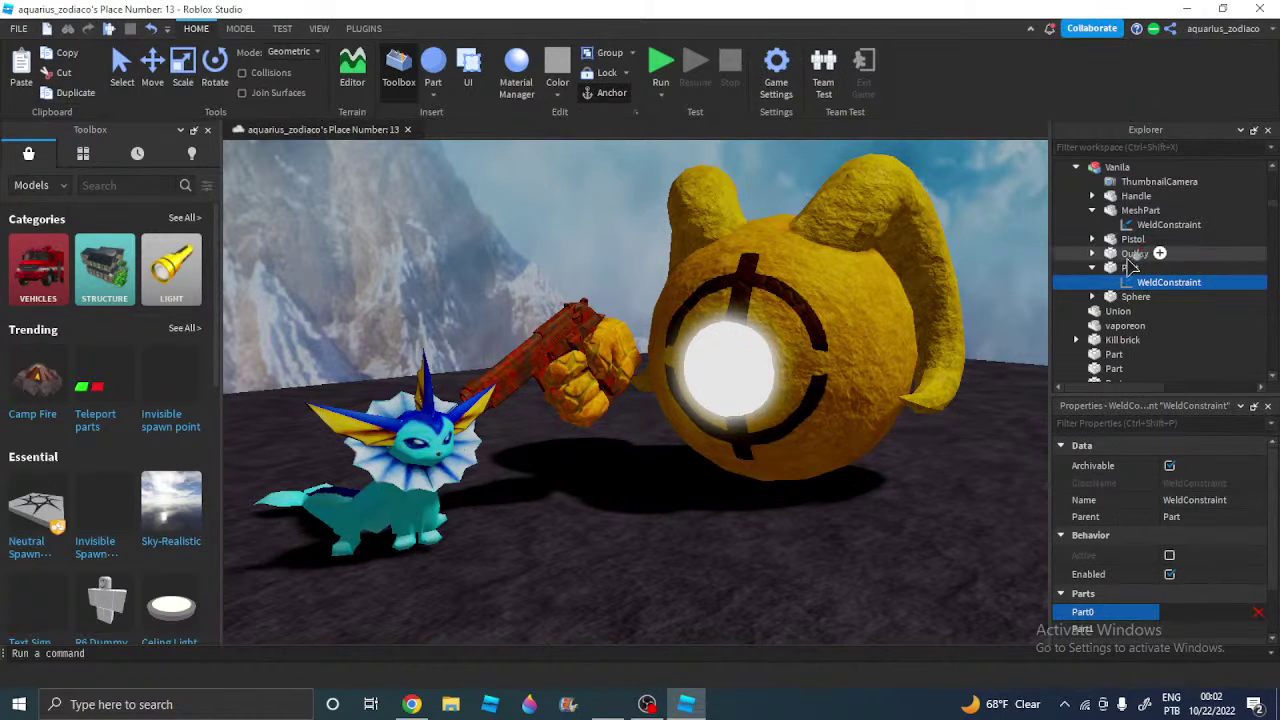
left_click(1134, 253)
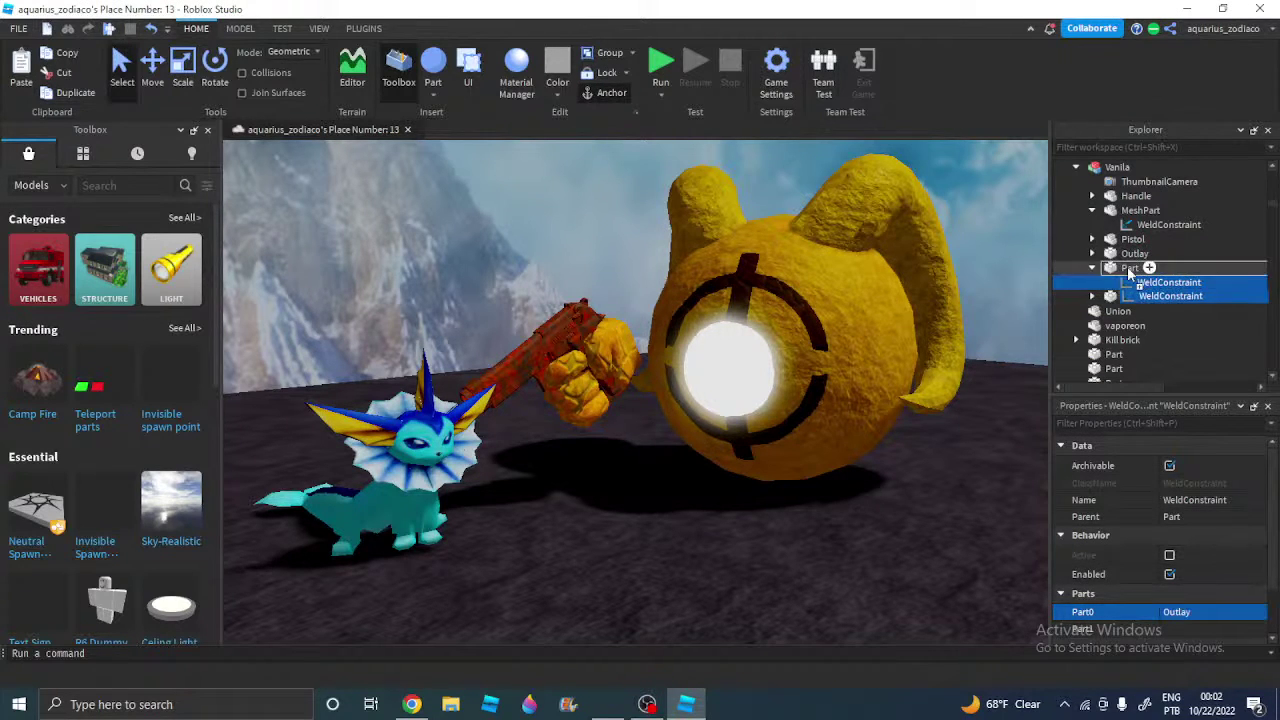
left_click(1194, 610)
left_click(1112, 266)
left_click(1172, 628)
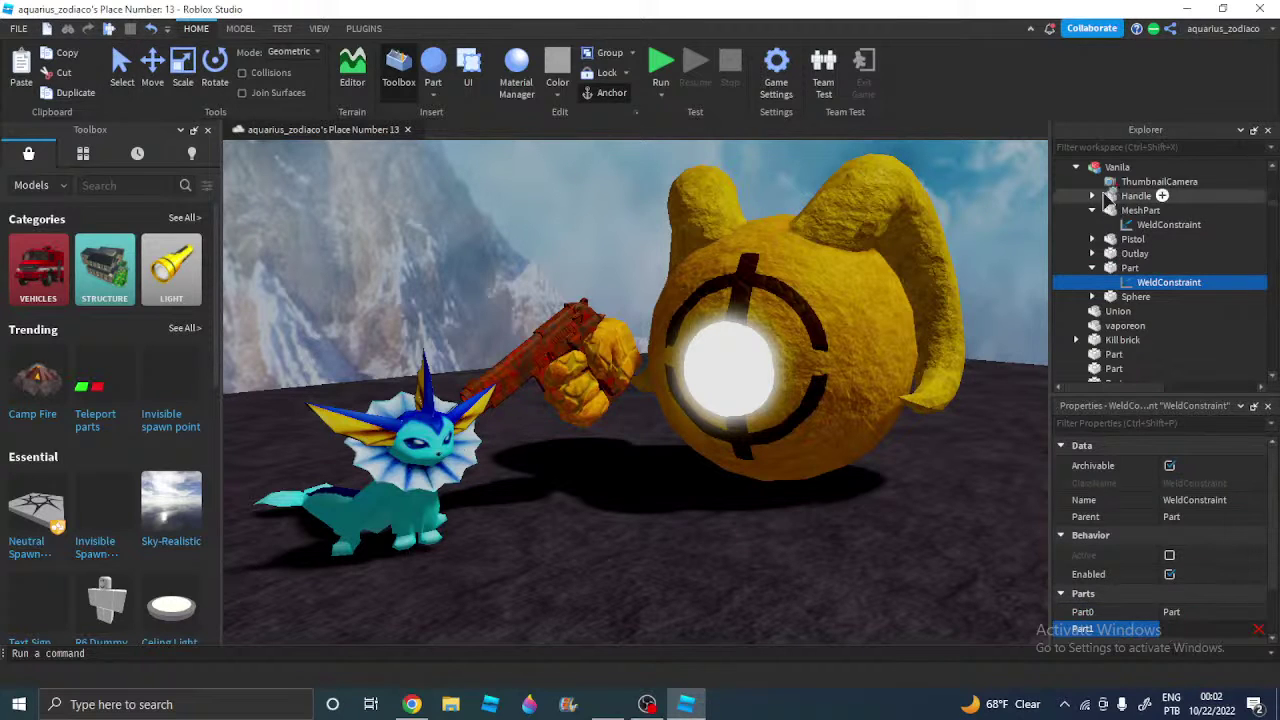
left_click(1132, 296)
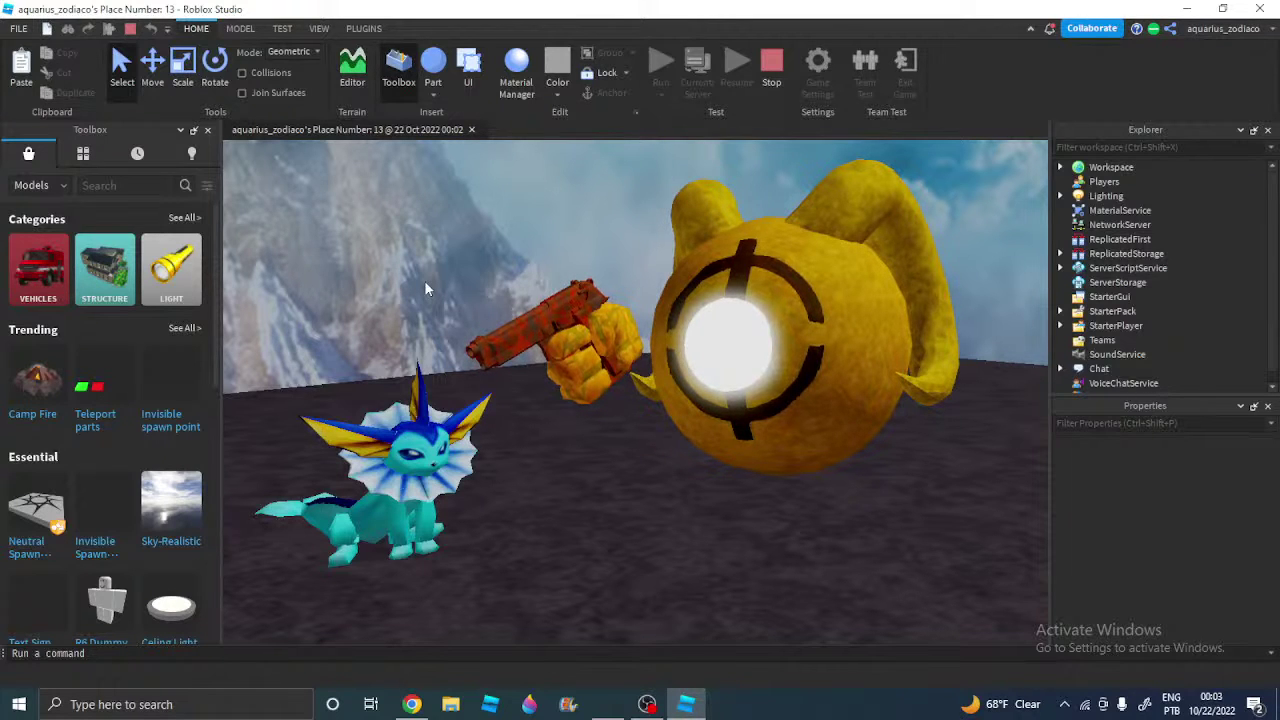
Inspect Vanila's glowing sphere, hand and pistol up close in the running simulation
key("d")
right_click_drag(472, 330, 473, 331)
key("w")
scroll(472, 330, "down", 10)
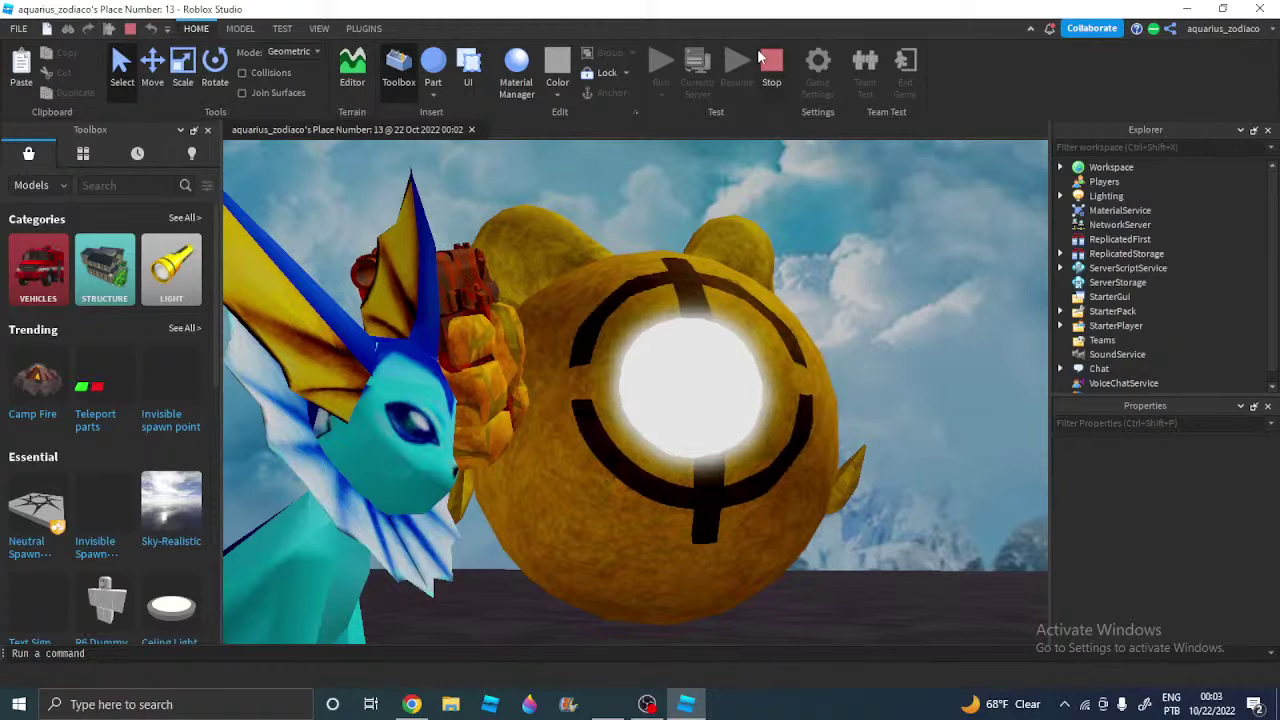
Stop the physics simulation and check the livestream dashboard in the browser before returning to Roblox Studio
key("shift+F5")
left_click(411, 704)
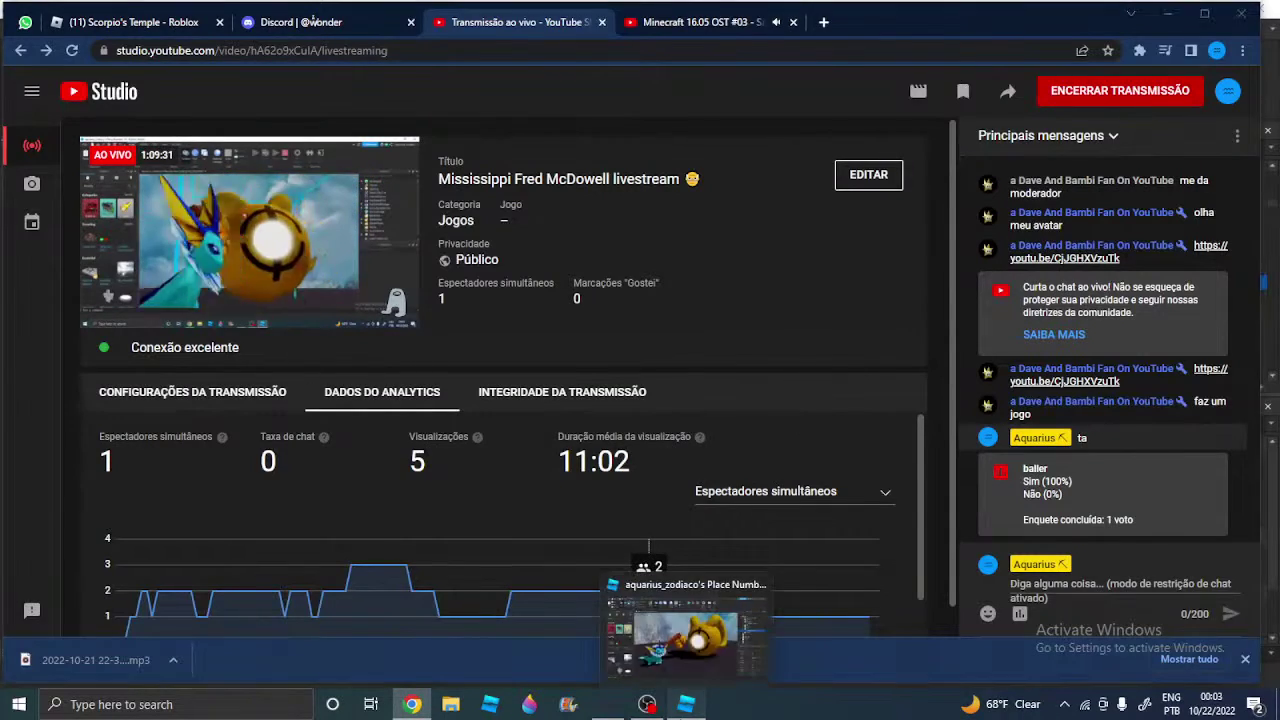
left_click(686, 704)
left_click(413, 705)
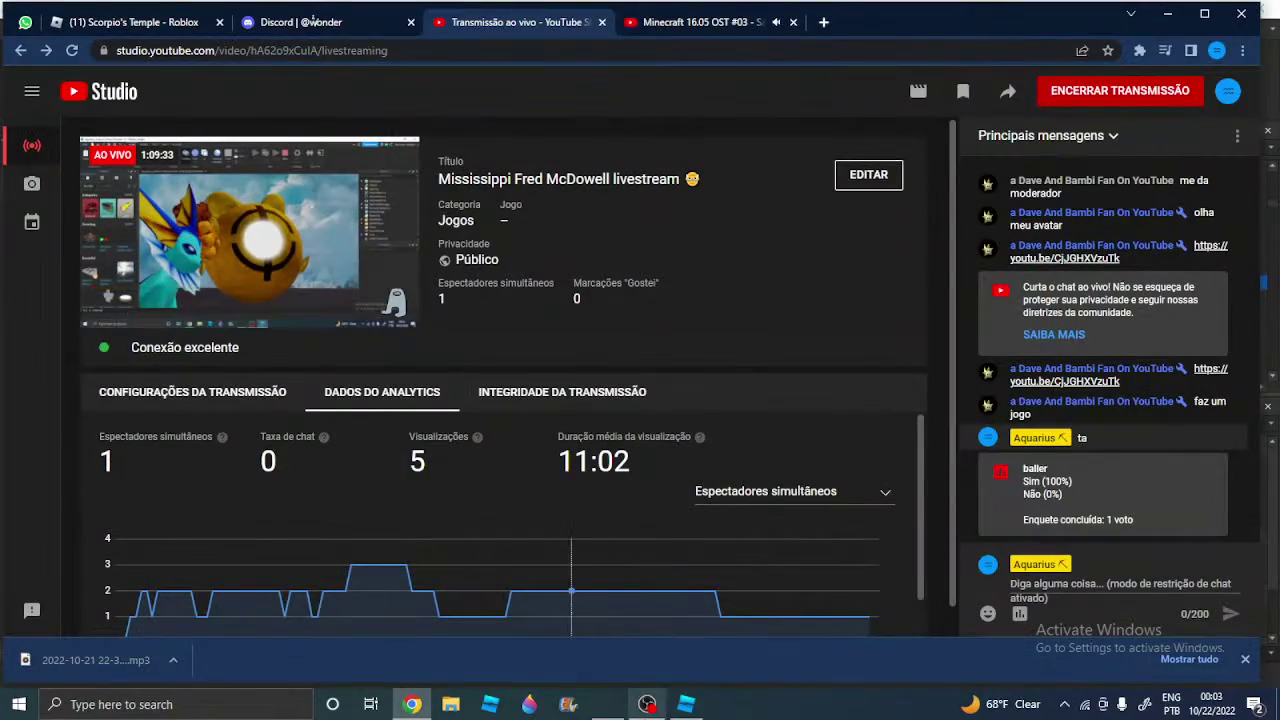
left_click(690, 709)
Run a physics simulation to check the Vaporeon and Vanila together, and stop it
right_click_drag(626, 374, 624, 366)
key("s")
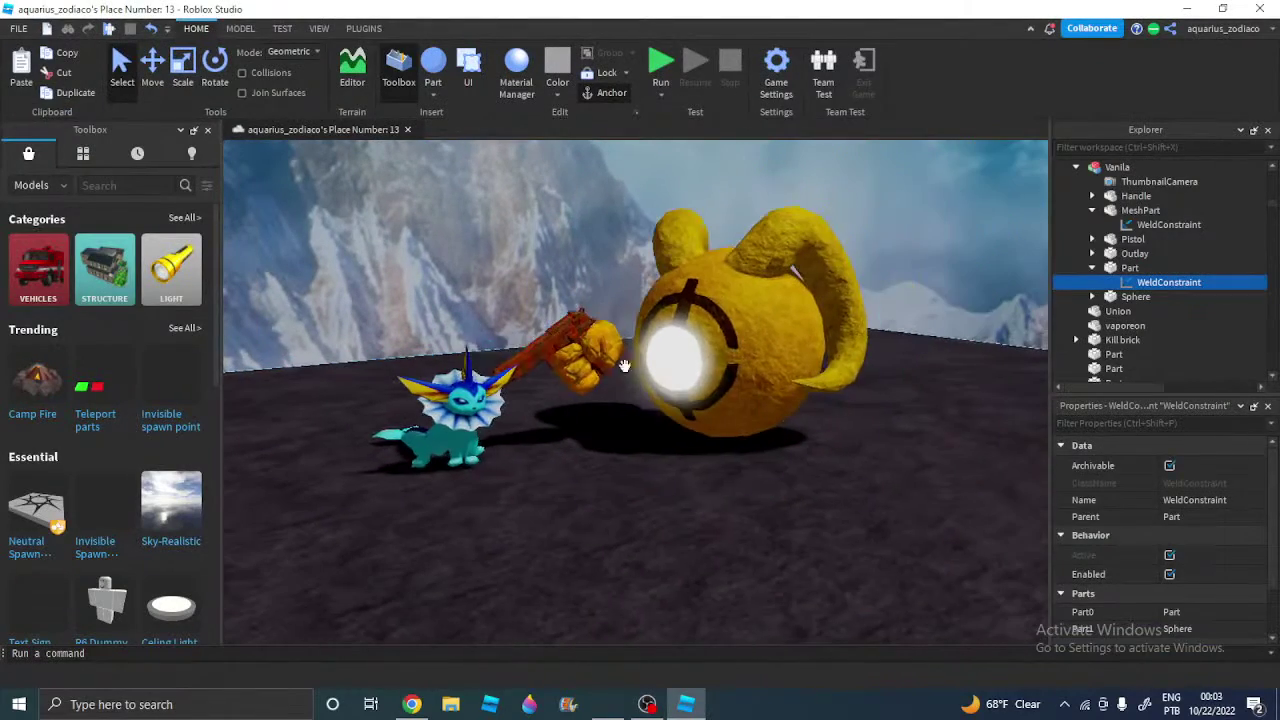
left_click(432, 408)
scroll(432, 408, "up", 2)
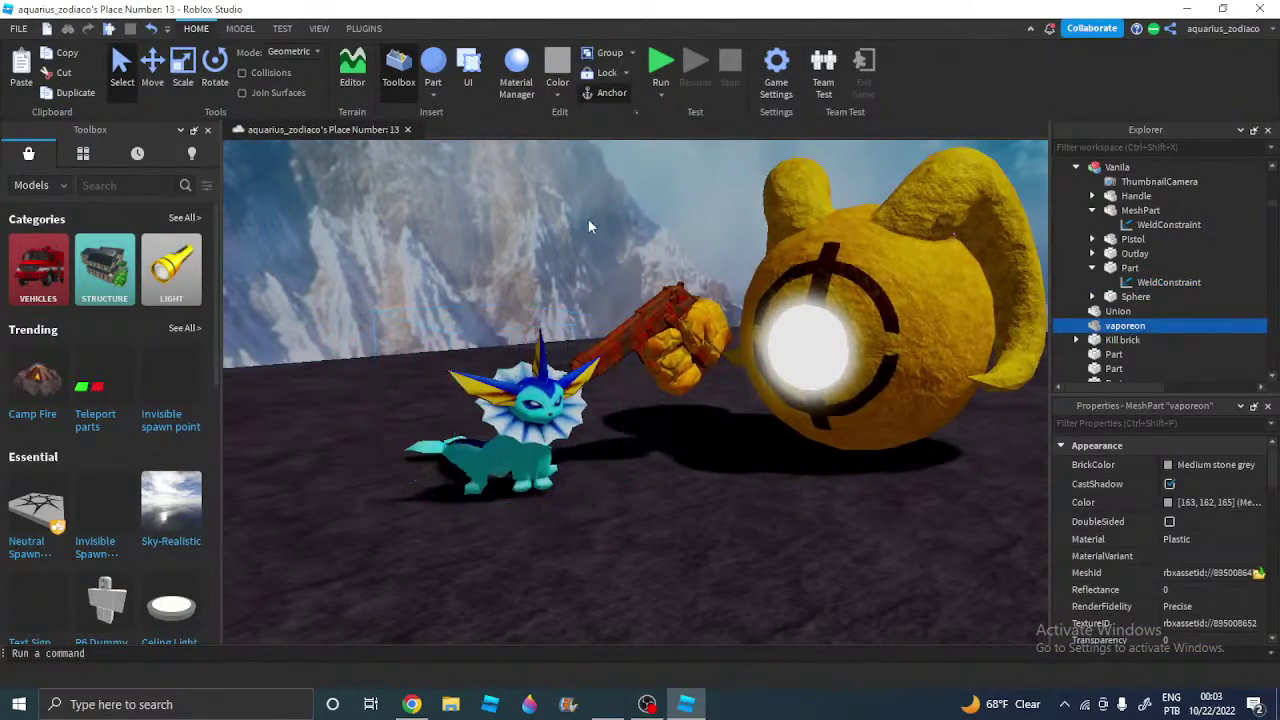
left_click(588, 226)
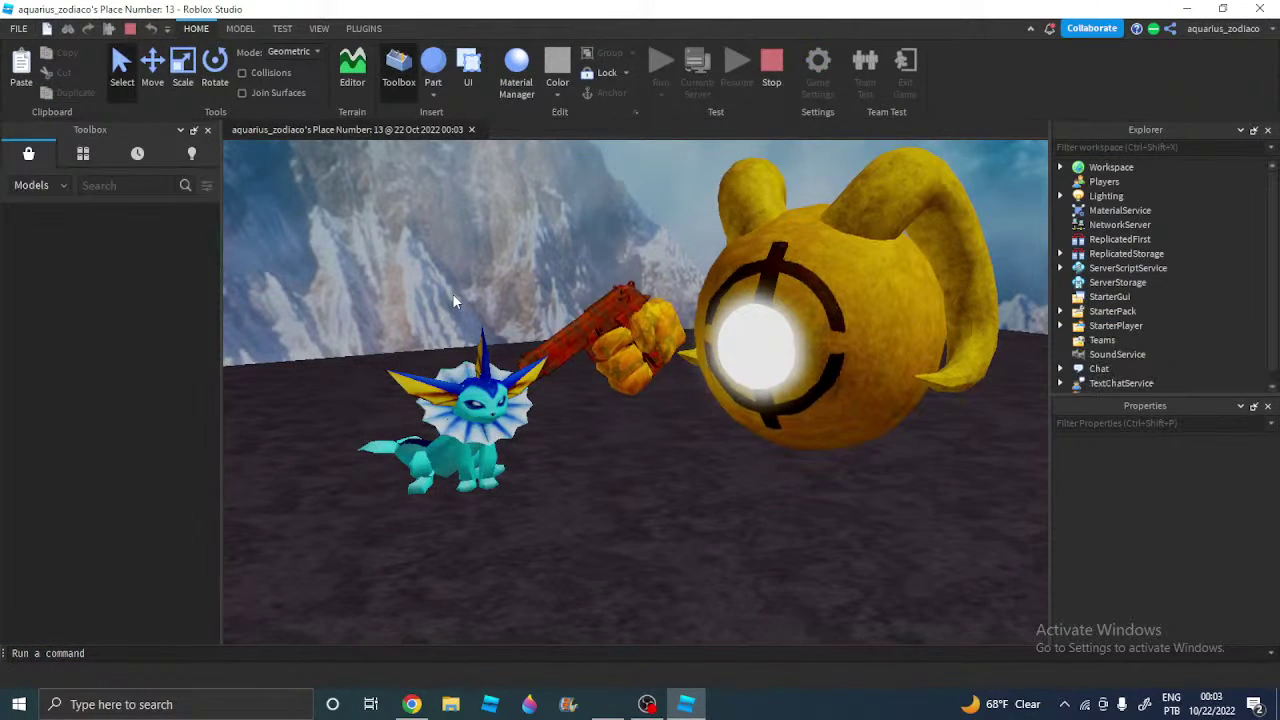
left_click(132, 30)
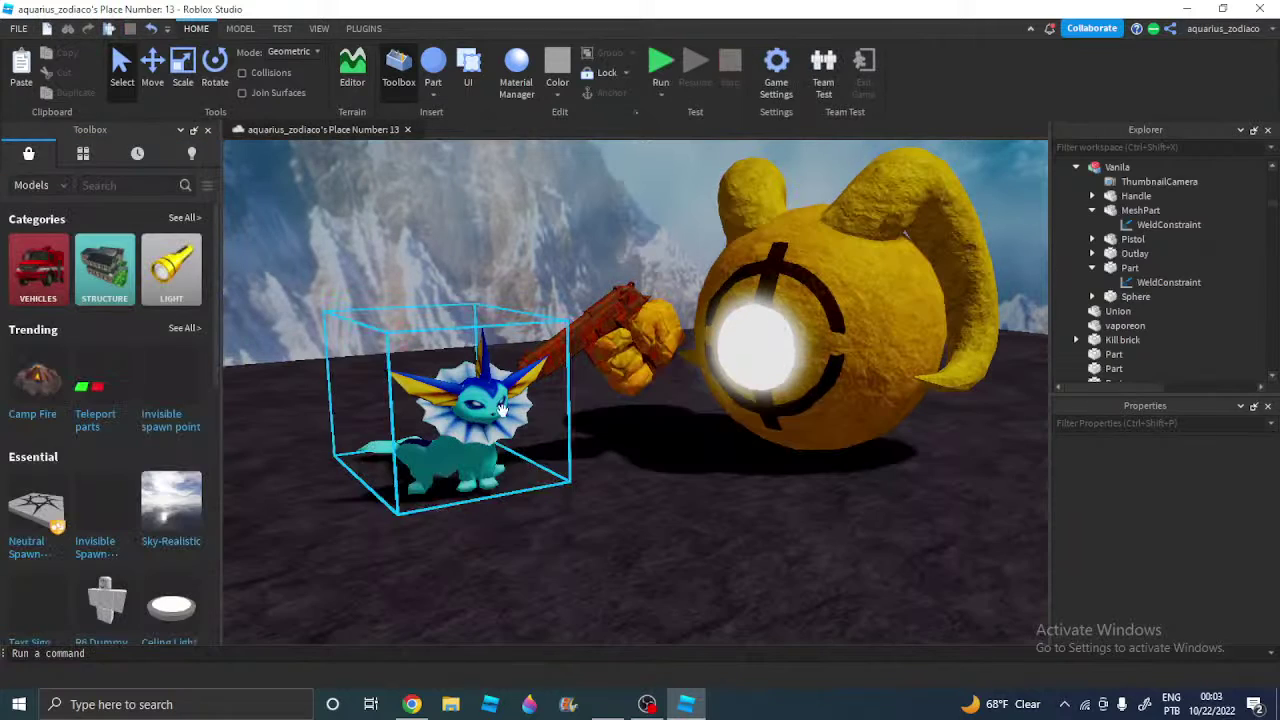
Turn off anchoring for the vaporeon mesh
left_click(490, 430)
scroll(1206, 535, "down", 5)
scroll(1190, 525, "down", 5)
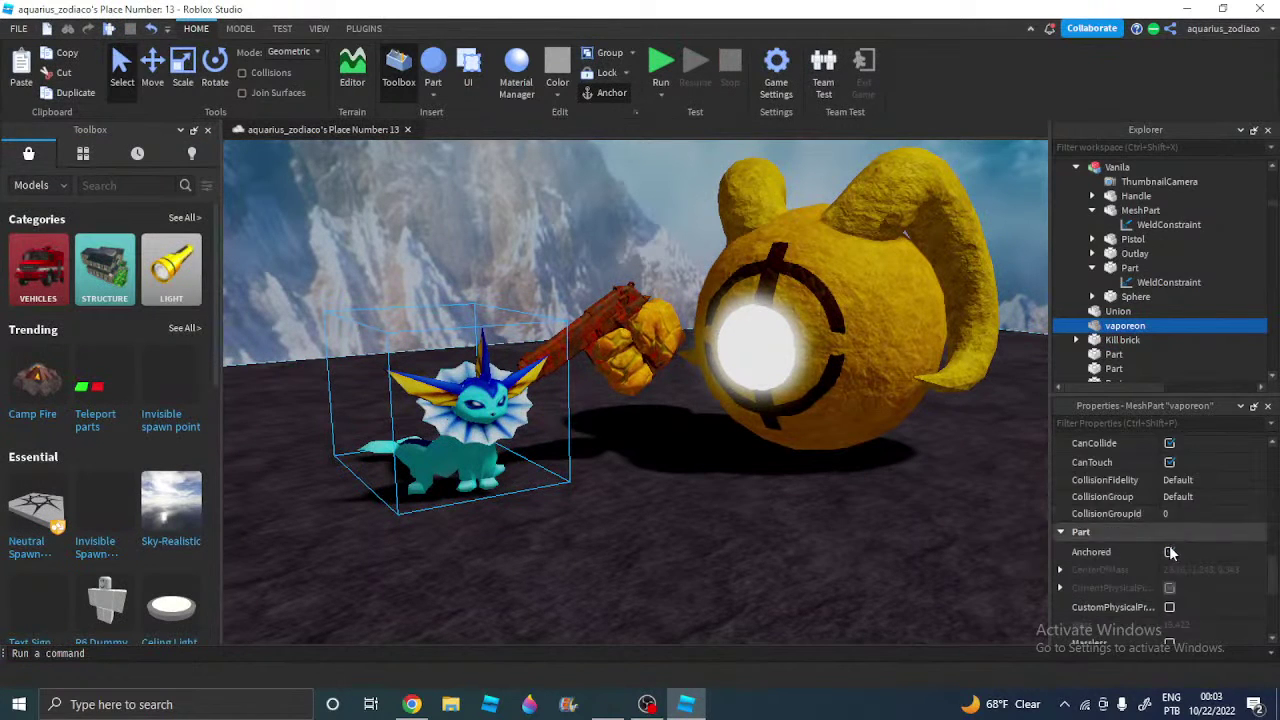
scroll(1178, 522, "down", 1)
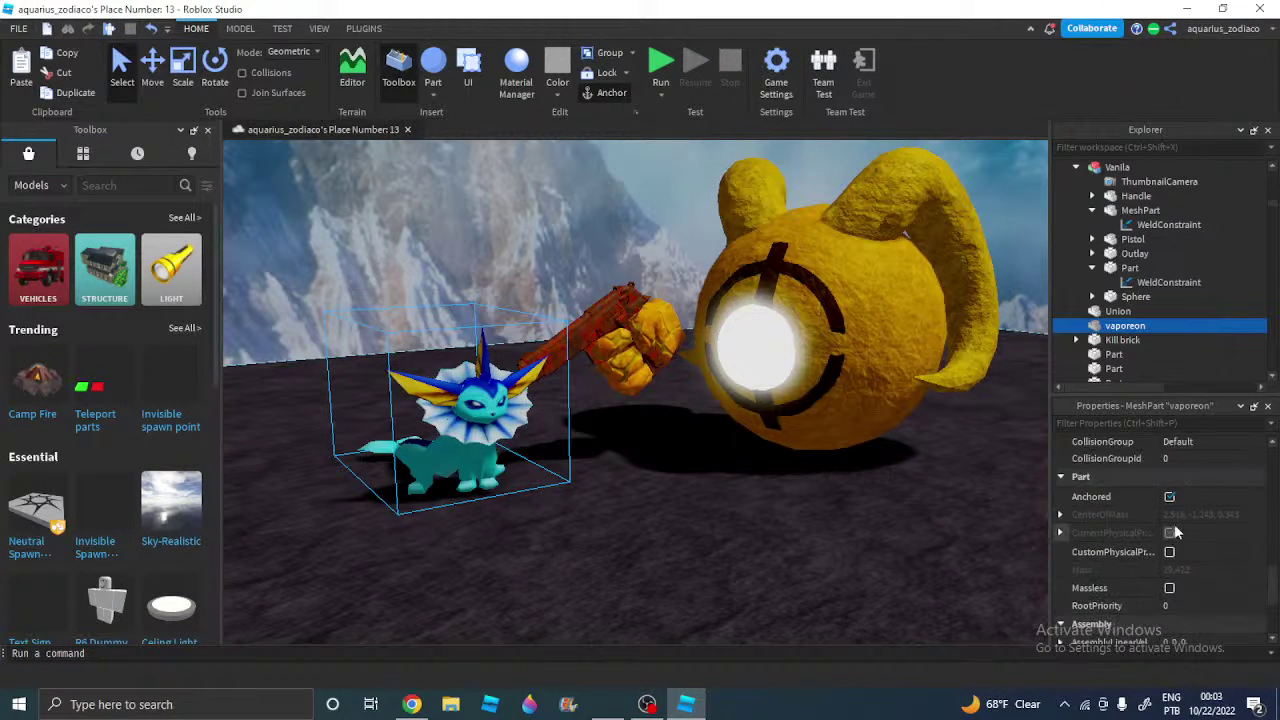
Start a play test and repeatedly equip and unequip the Torch to test its light in the dark cave
right_click_drag(567, 265, 566, 288)
left_click(661, 94)
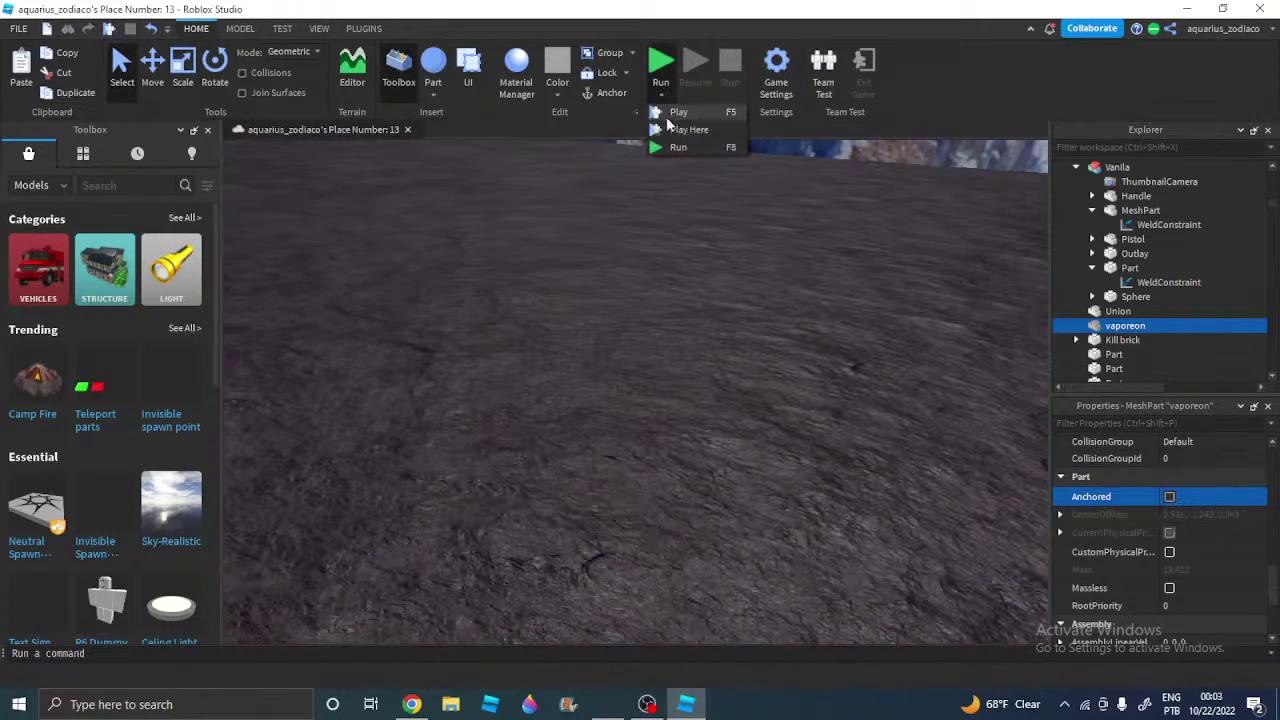
left_click(676, 113)
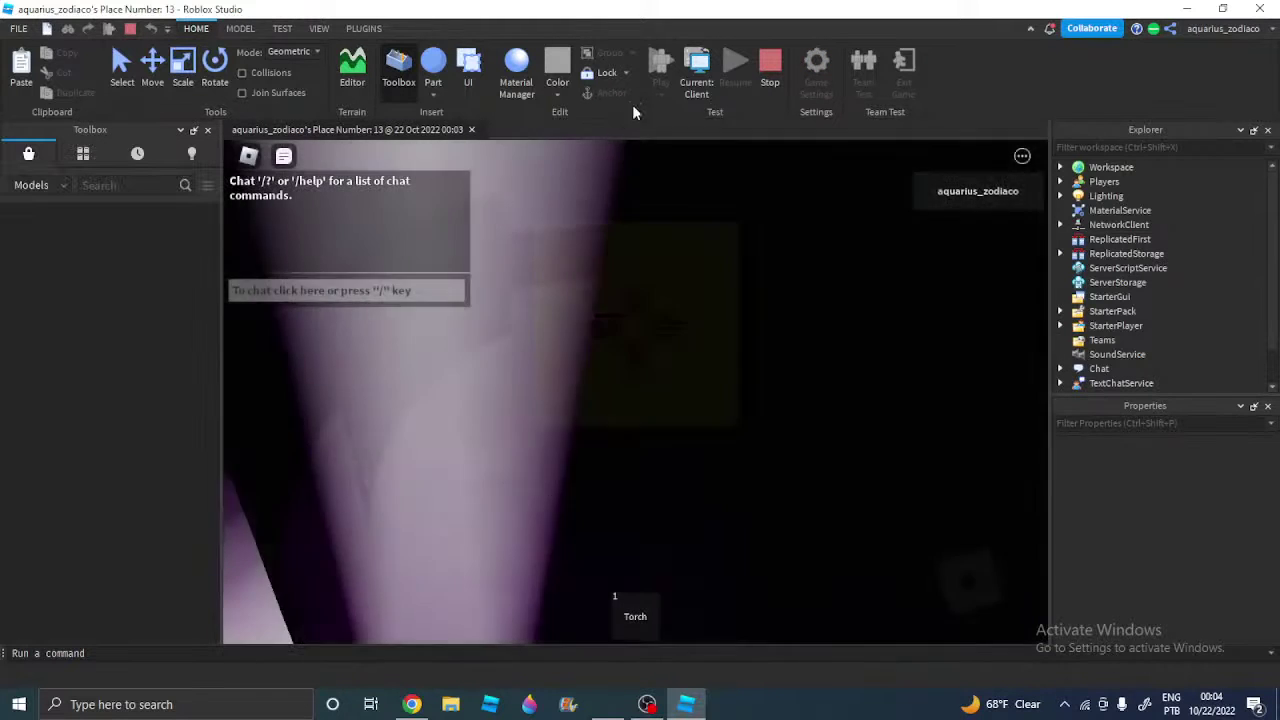
key("1")
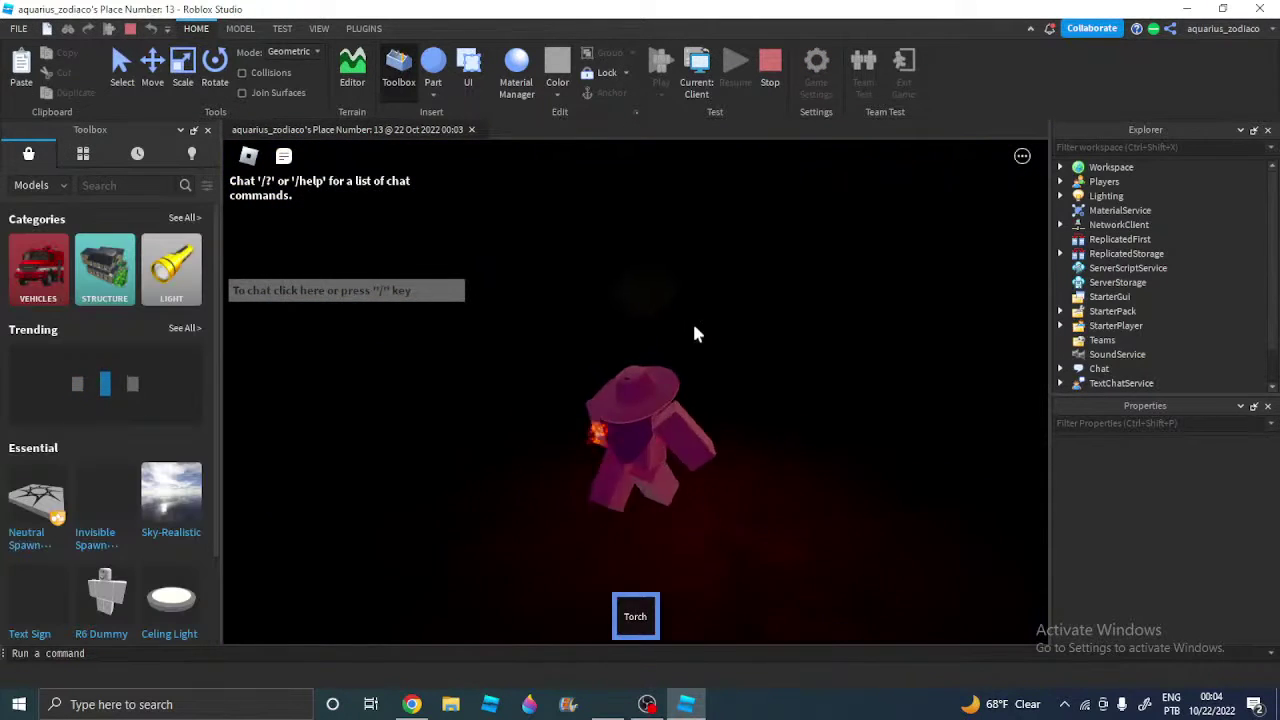
key("1")
key("1")
key("1")
key("1")
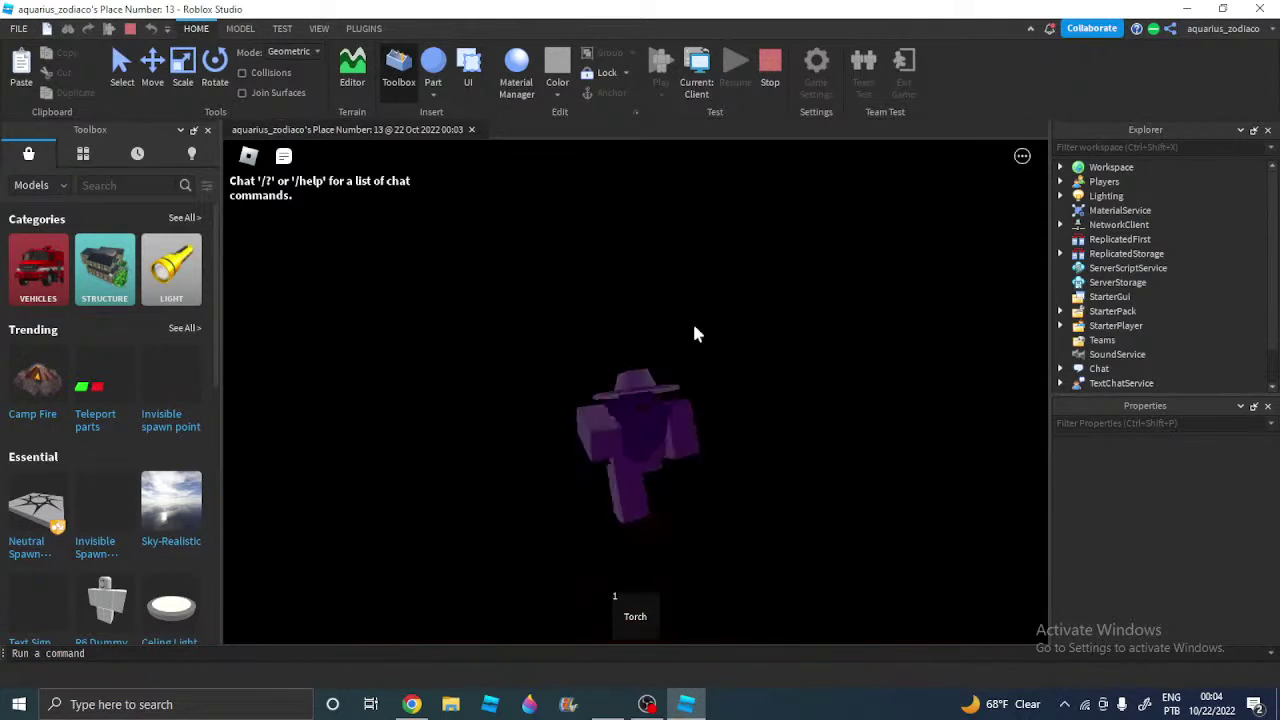
key("1")
key("1")
key("1")
key("1")
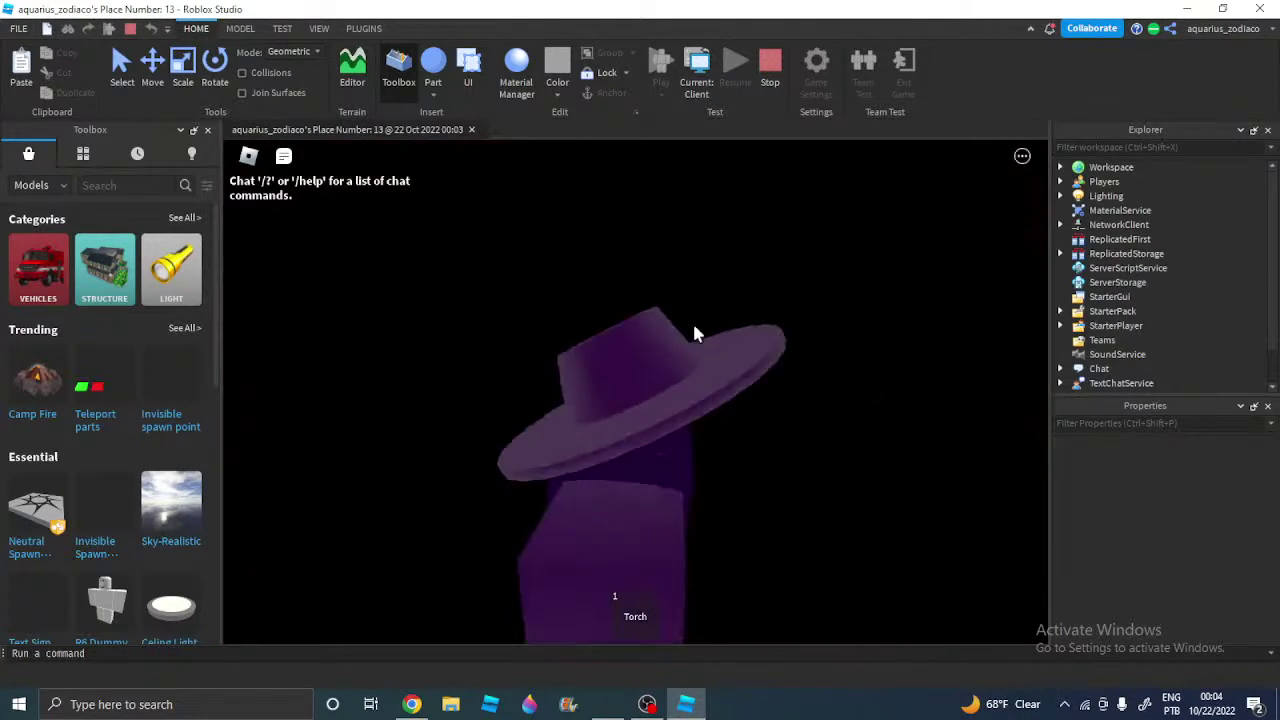
key("w")
right_click_drag(692, 326, 692, 326)
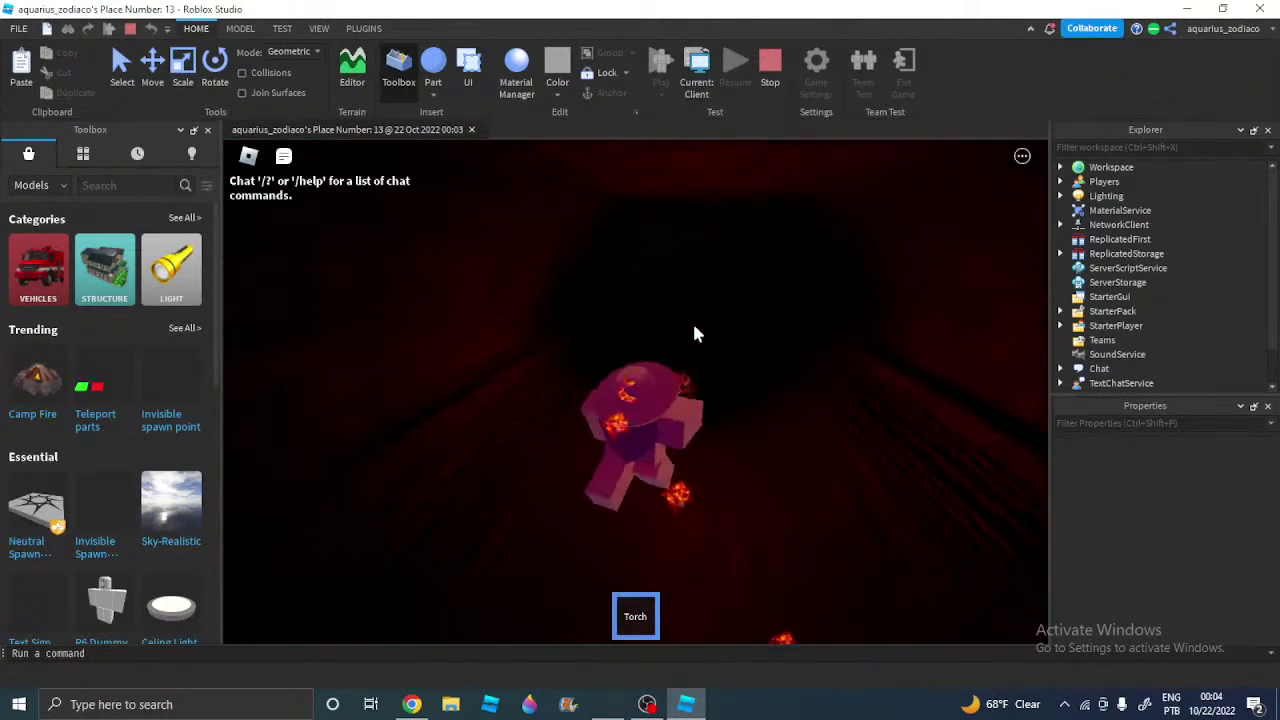
key("1")
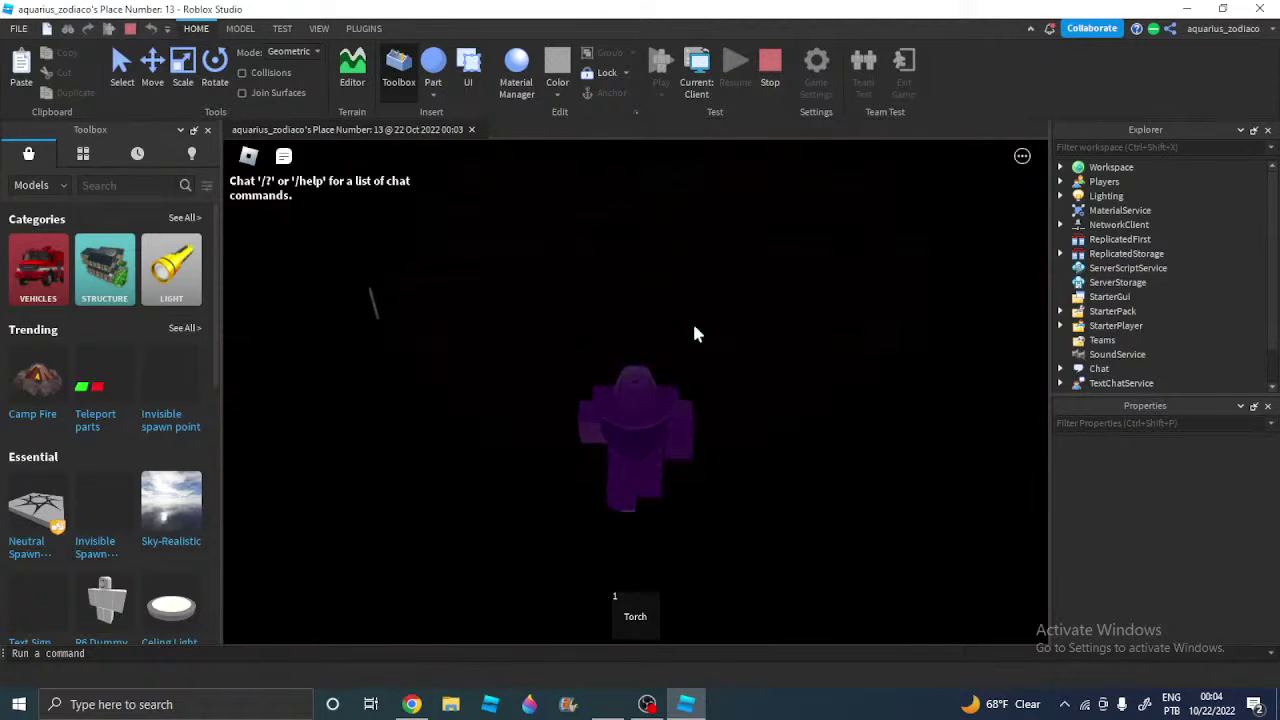
Walk the character out of the dark cave and along the slate terraces to inspect the map
key("shift")
key("w")
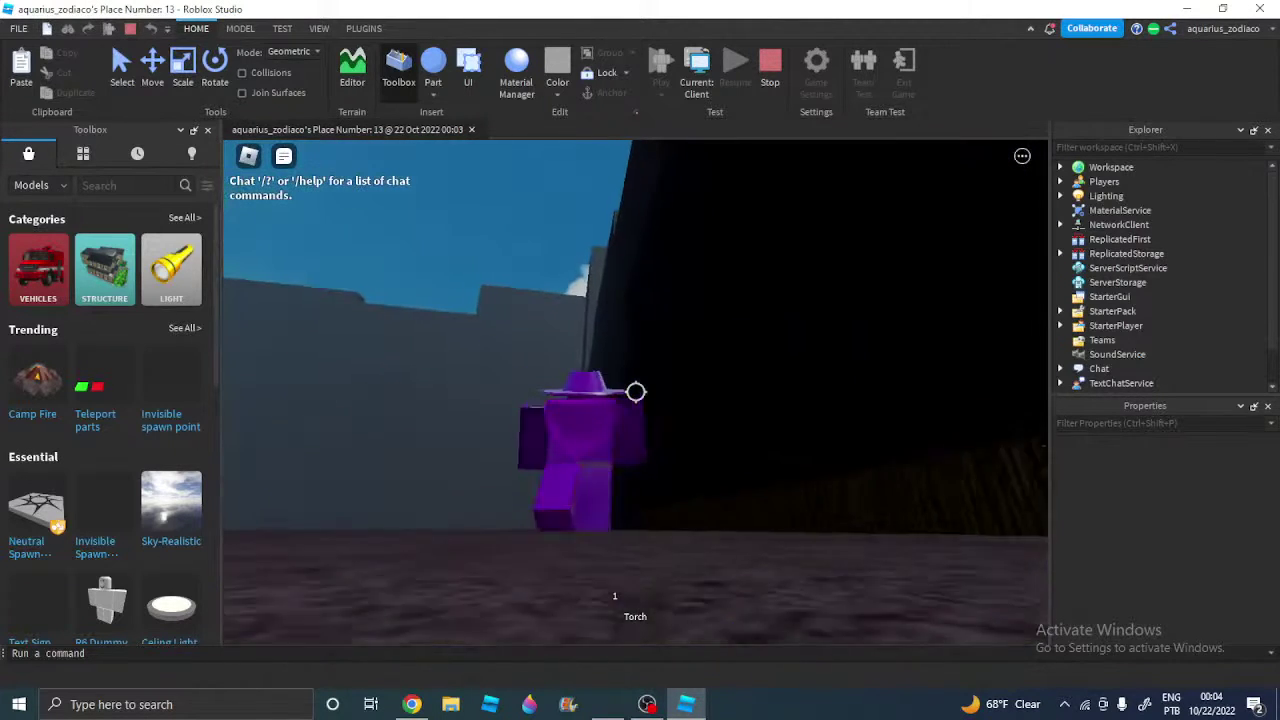
key("w")
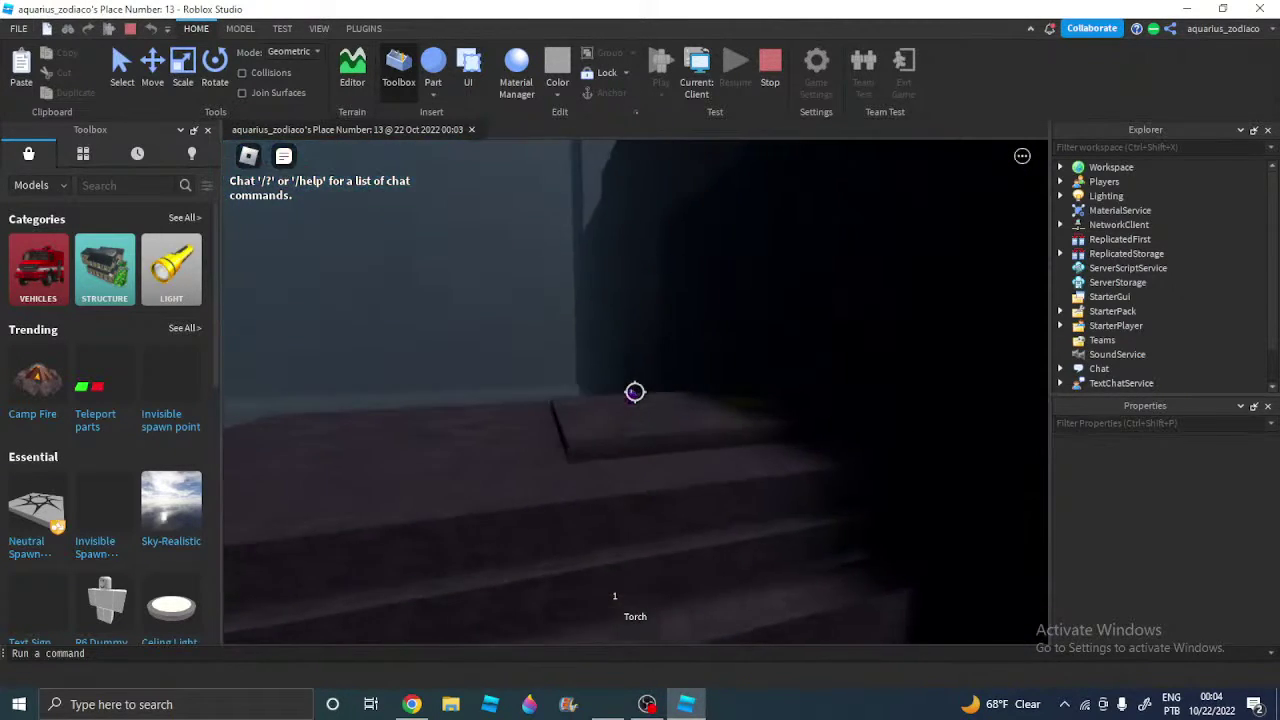
key("shift")
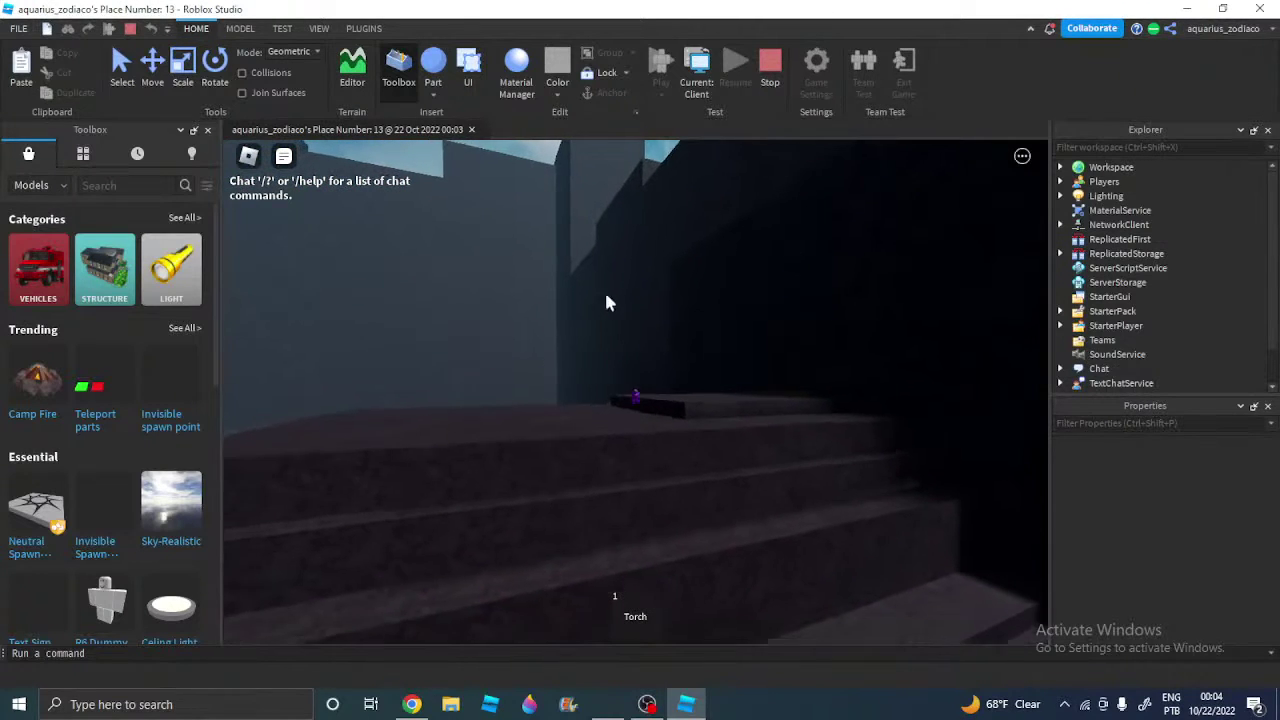
key("a")
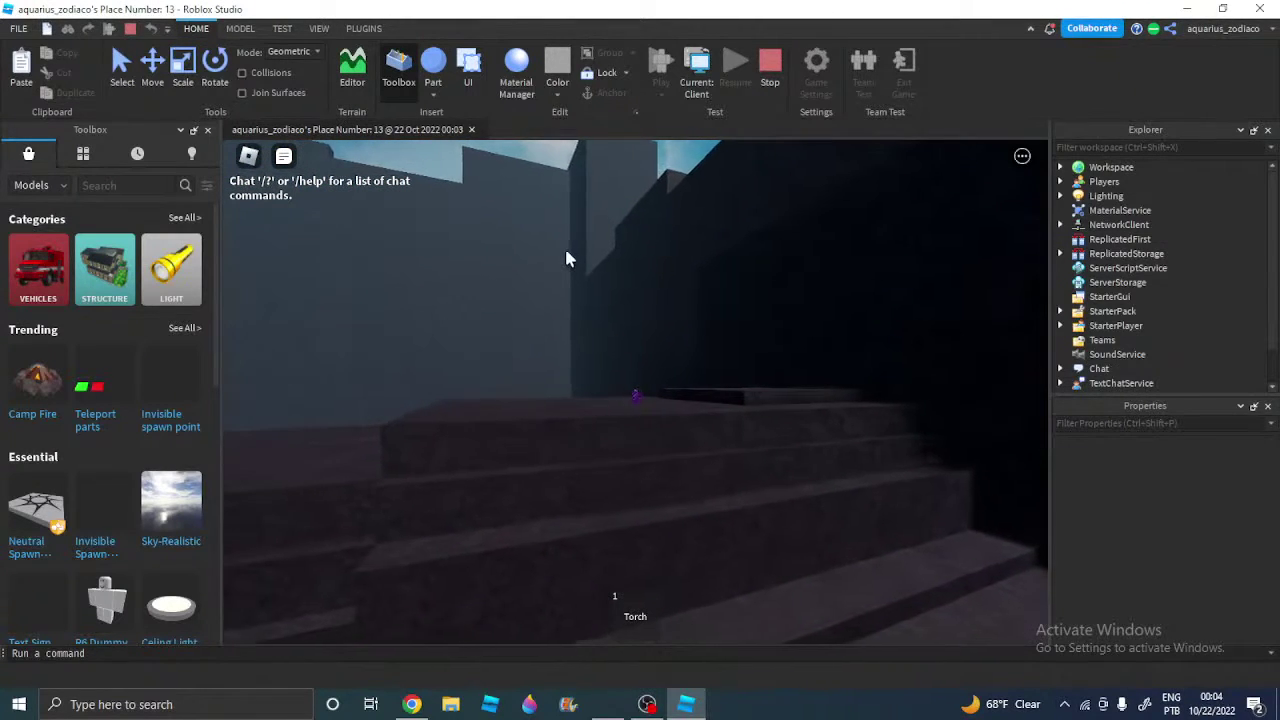
key("a")
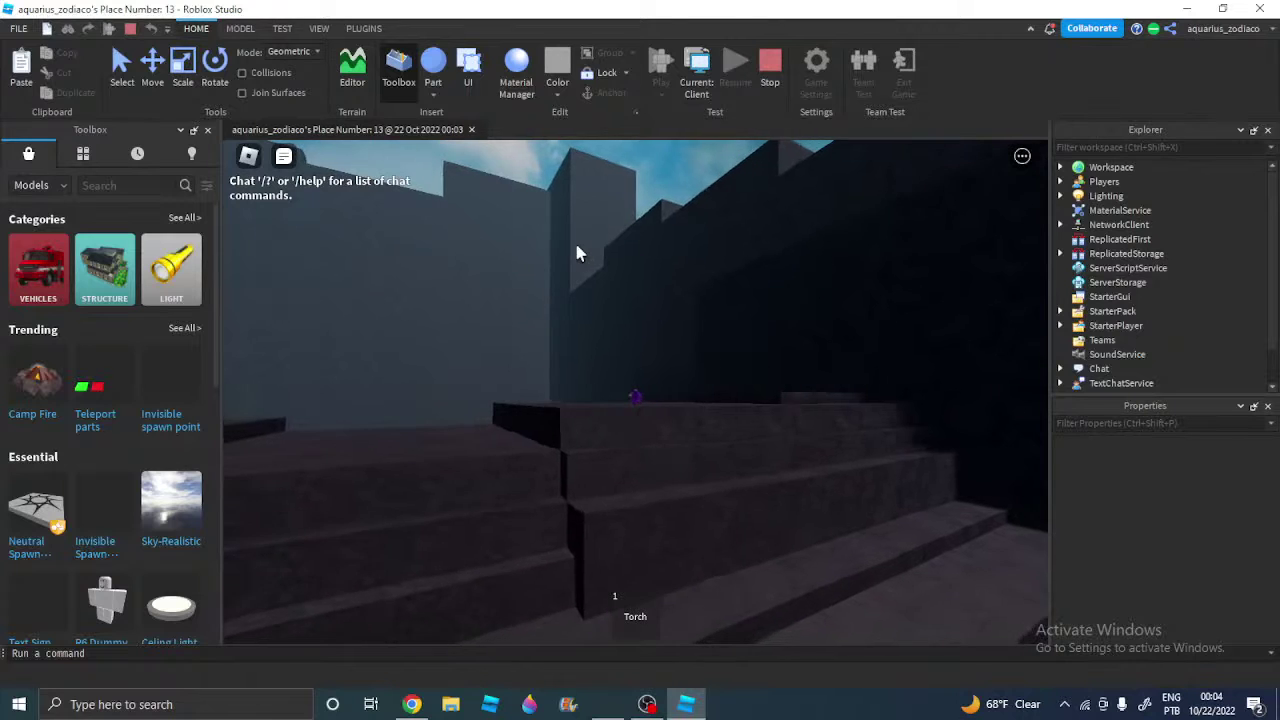
key("a")
right_click_drag(576, 246, 540, 255)
key("a")
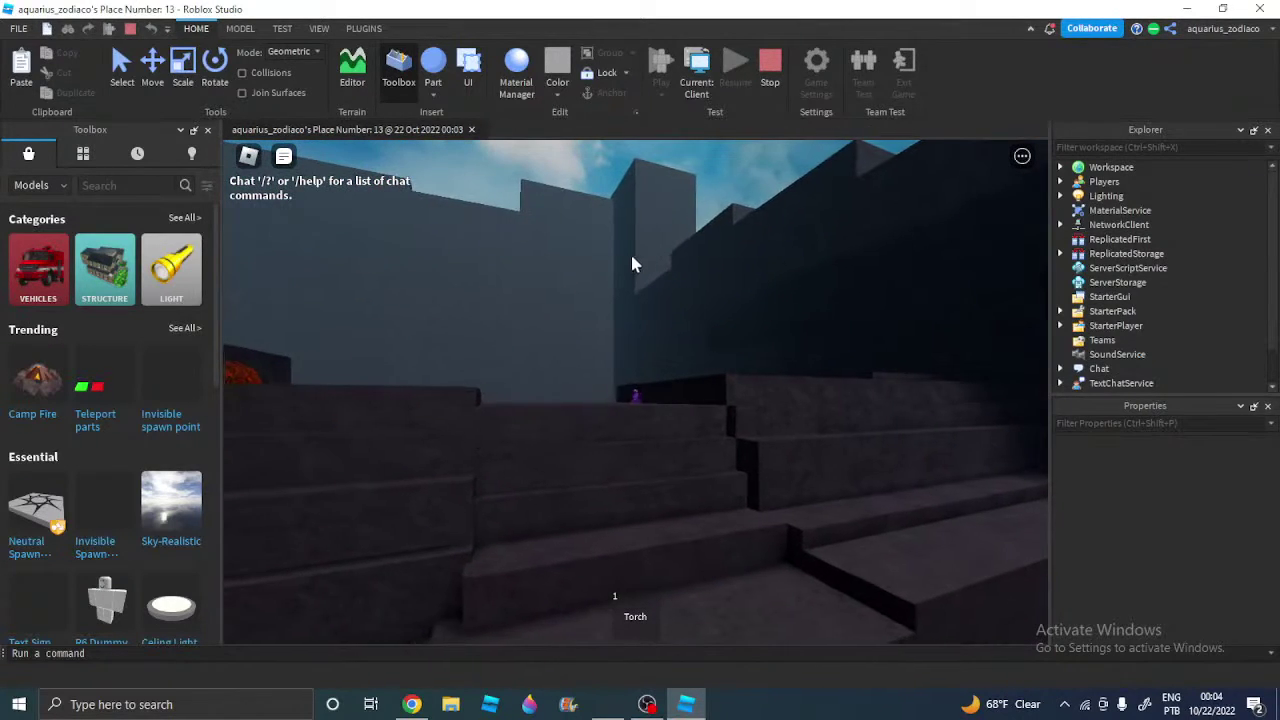
right_click_drag(628, 257, 626, 260)
key("w")
key("w")
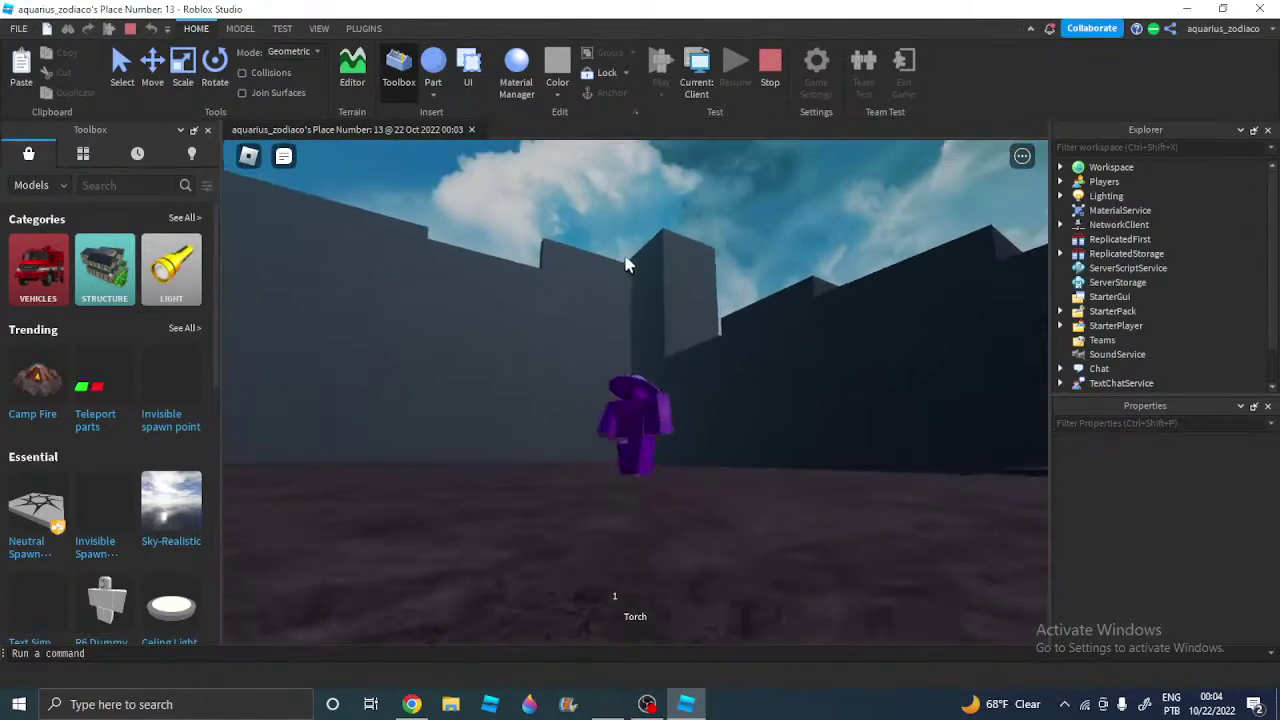
key("w")
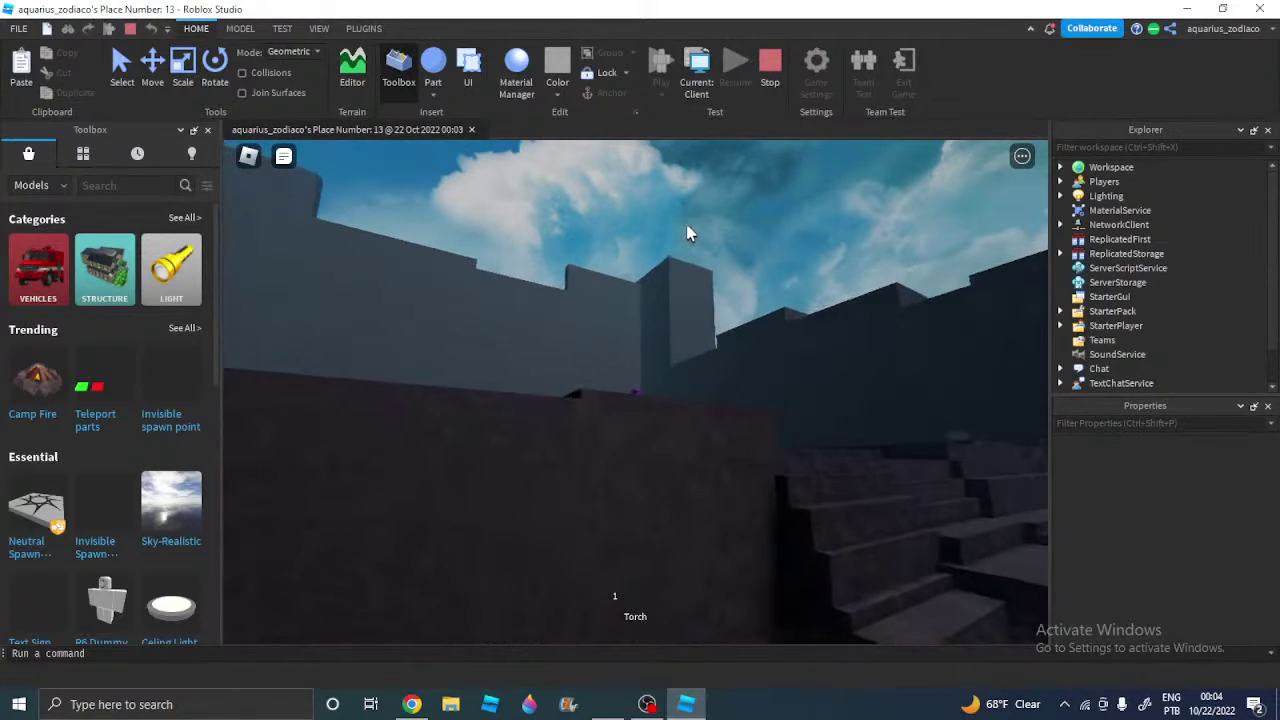
right_click_drag(687, 225, 691, 218)
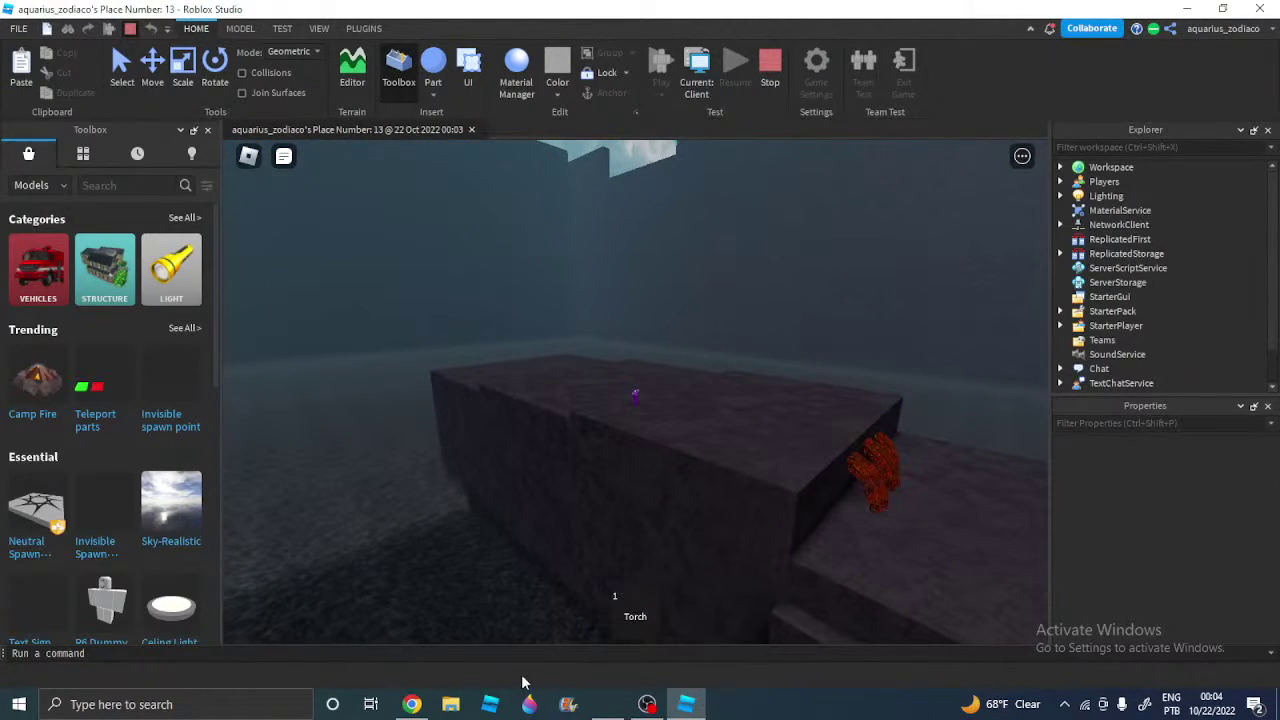
Check the livestream dashboard in the browser and switch back to Roblox Studio
left_click(407, 706)
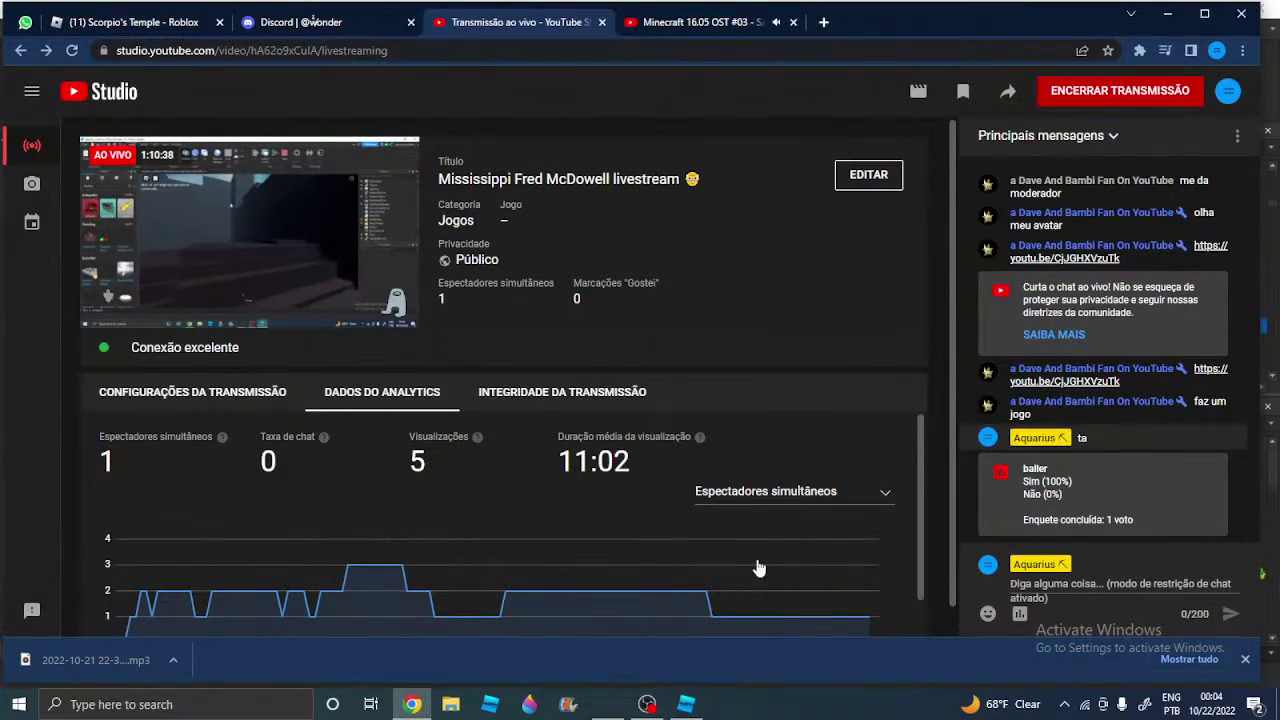
left_click(647, 705)
left_click(686, 705)
End the play test and examine Vanila, the pistol and the Vaporeon from several angles
right_click_drag(768, 371, 769, 356)
left_click(769, 358)
key("w")
scroll(768, 356, "down", 3)
scroll(548, 335, "up", 3)
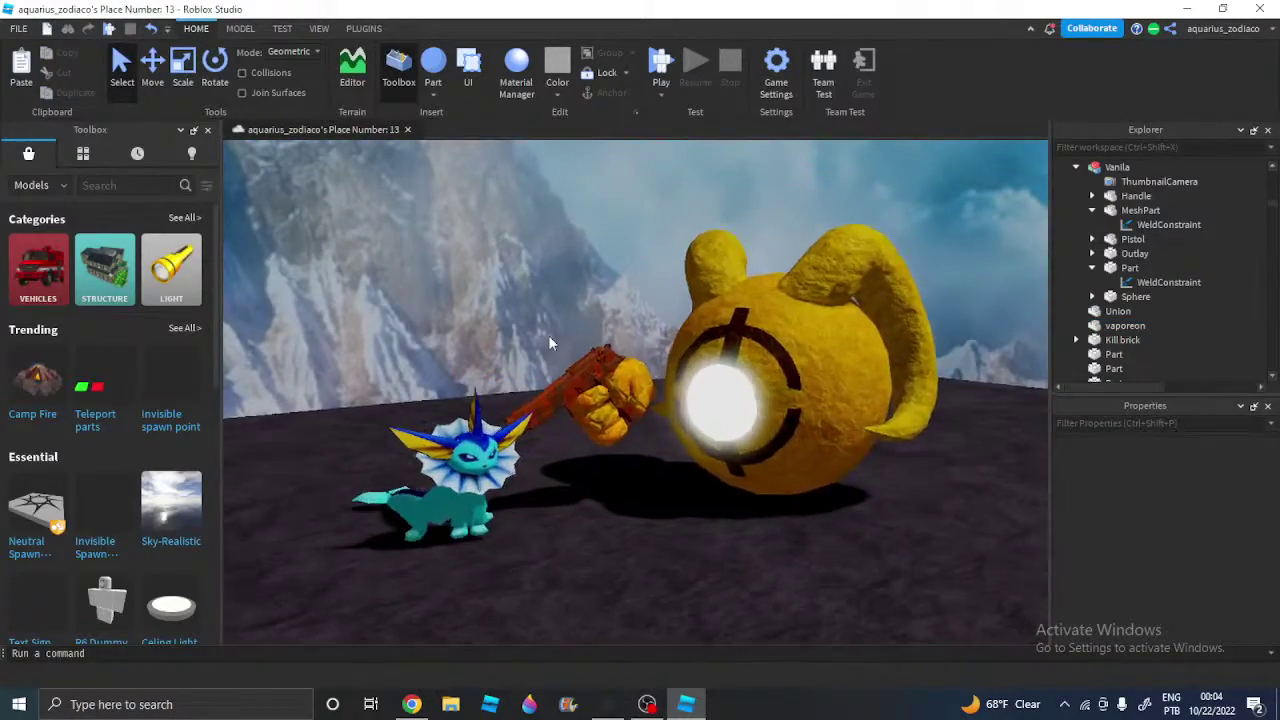
scroll(548, 335, "up", 3)
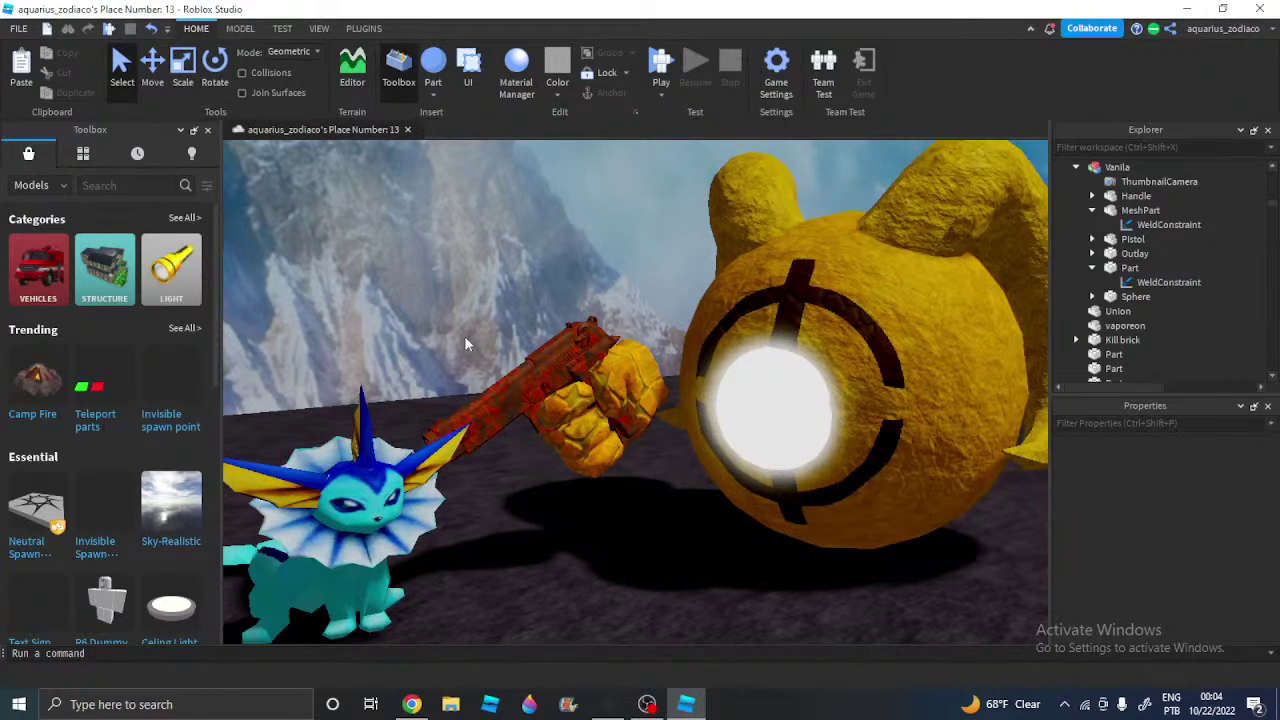
right_click_drag(464, 335, 461, 336)
right_click_drag(226, 269, 613, 320)
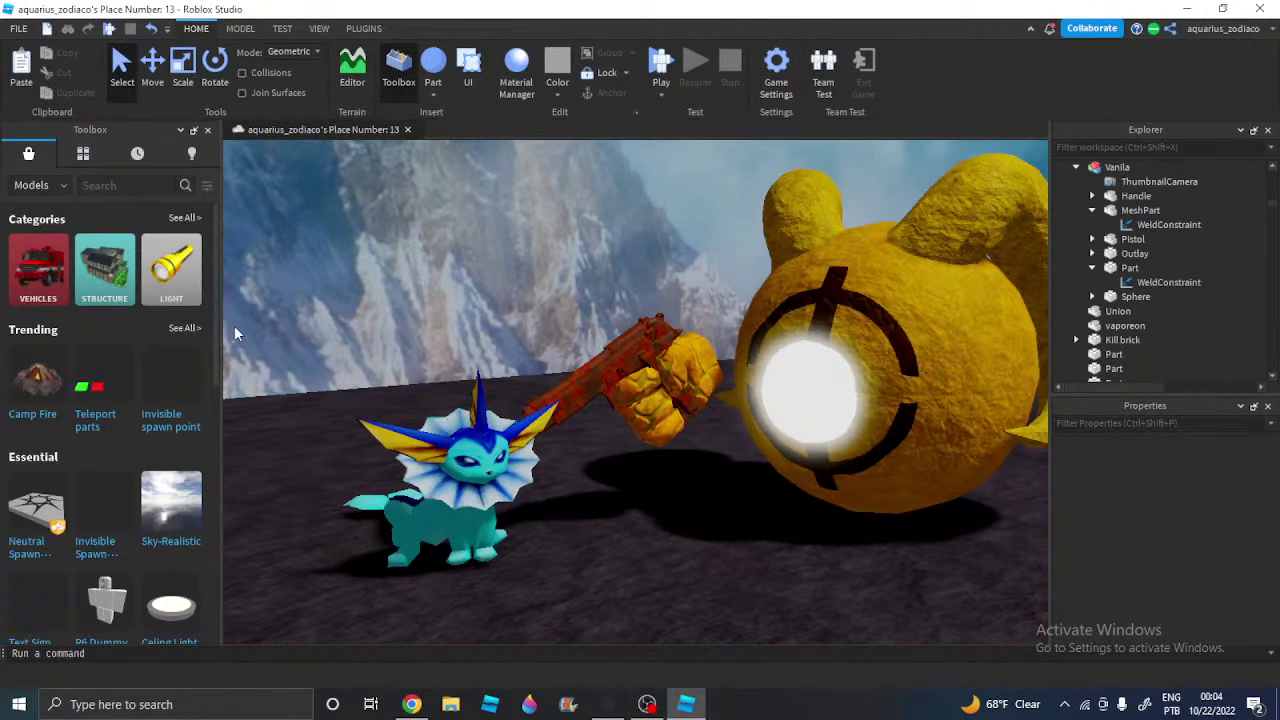
key("w")
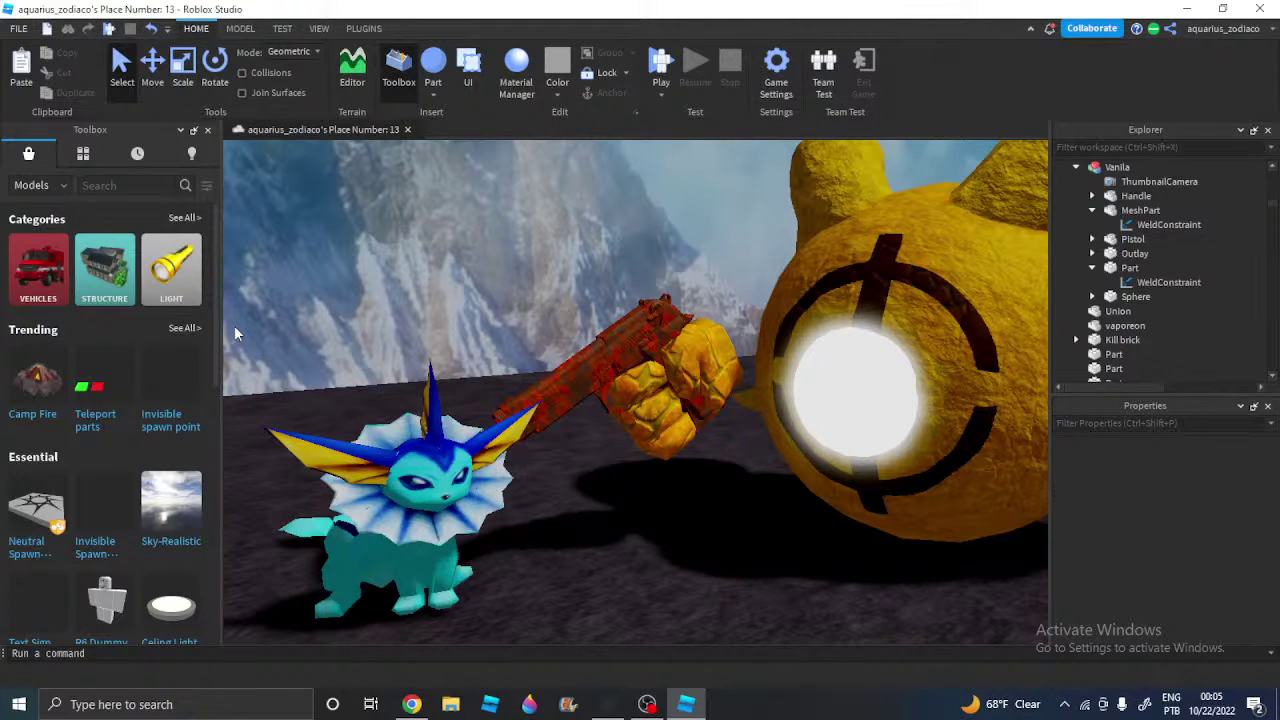
key("s")
key("d")
key("w")
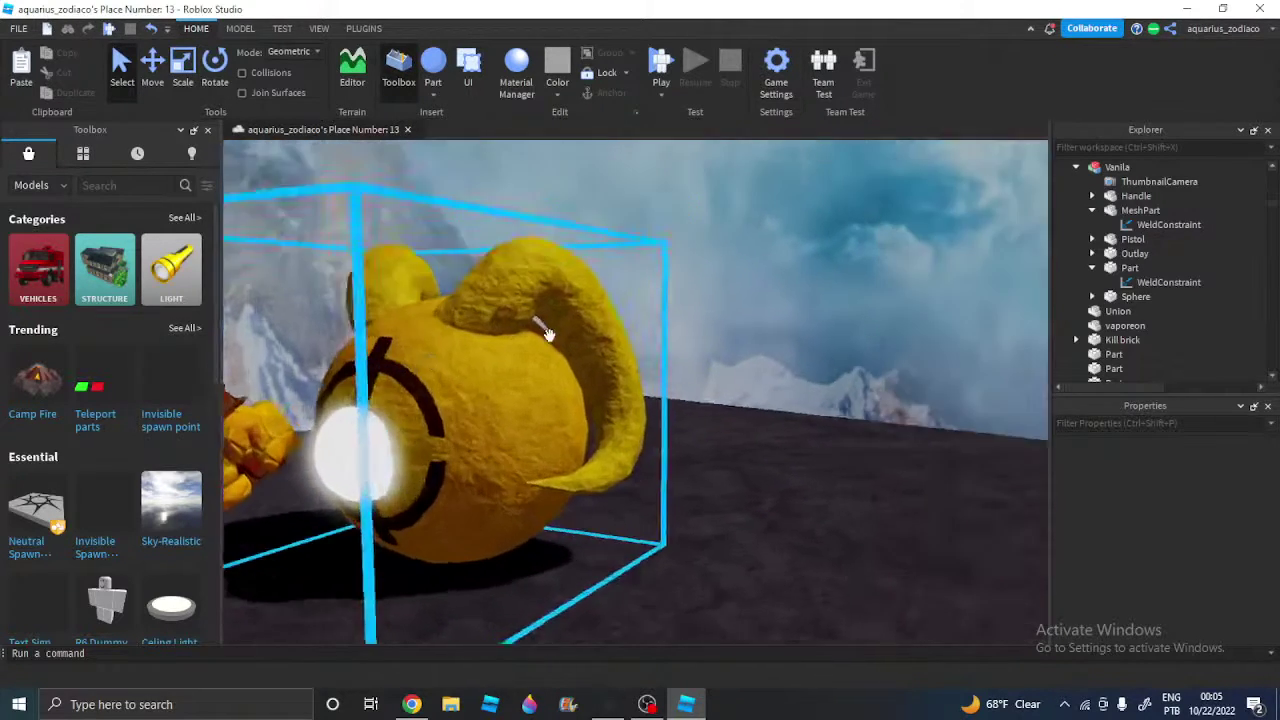
right_click_drag(546, 334, 546, 334)
Browse the saved models under My Models for the Ichor (AKA Jockey) model
left_click(83, 154)
right_click_drag(470, 310, 470, 310)
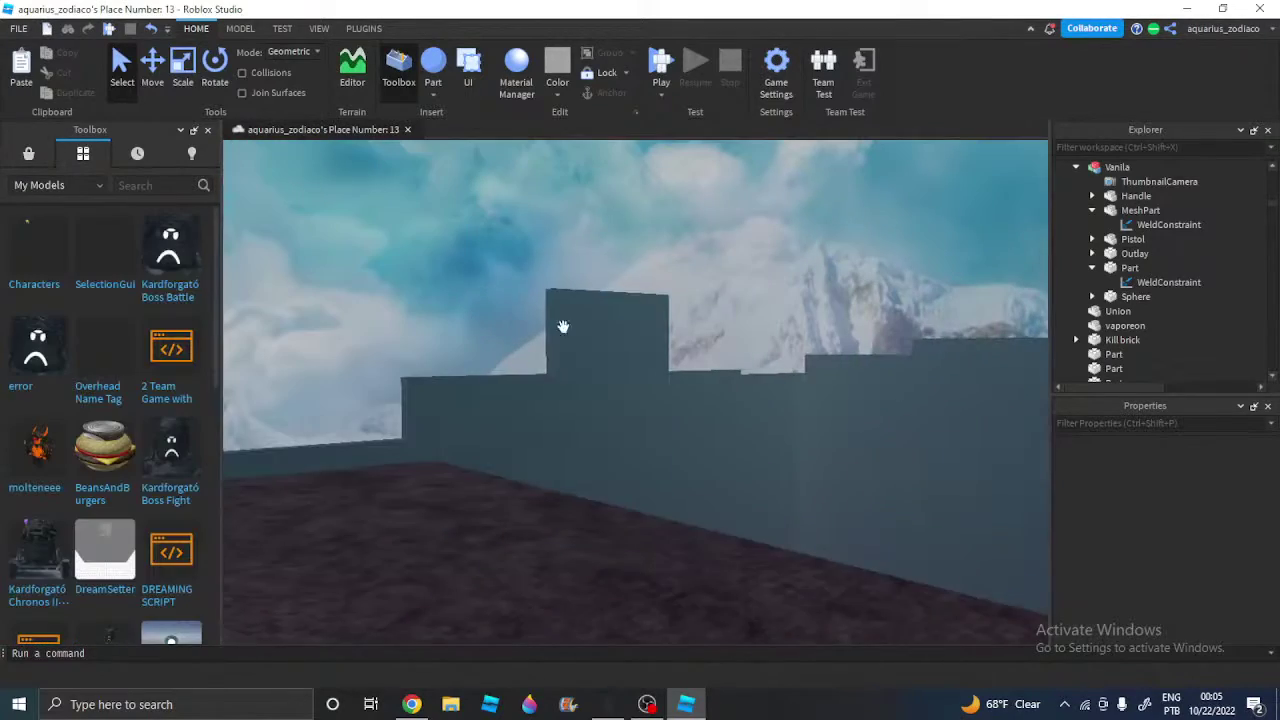
key("w")
right_click_drag(668, 262, 651, 314)
key("w")
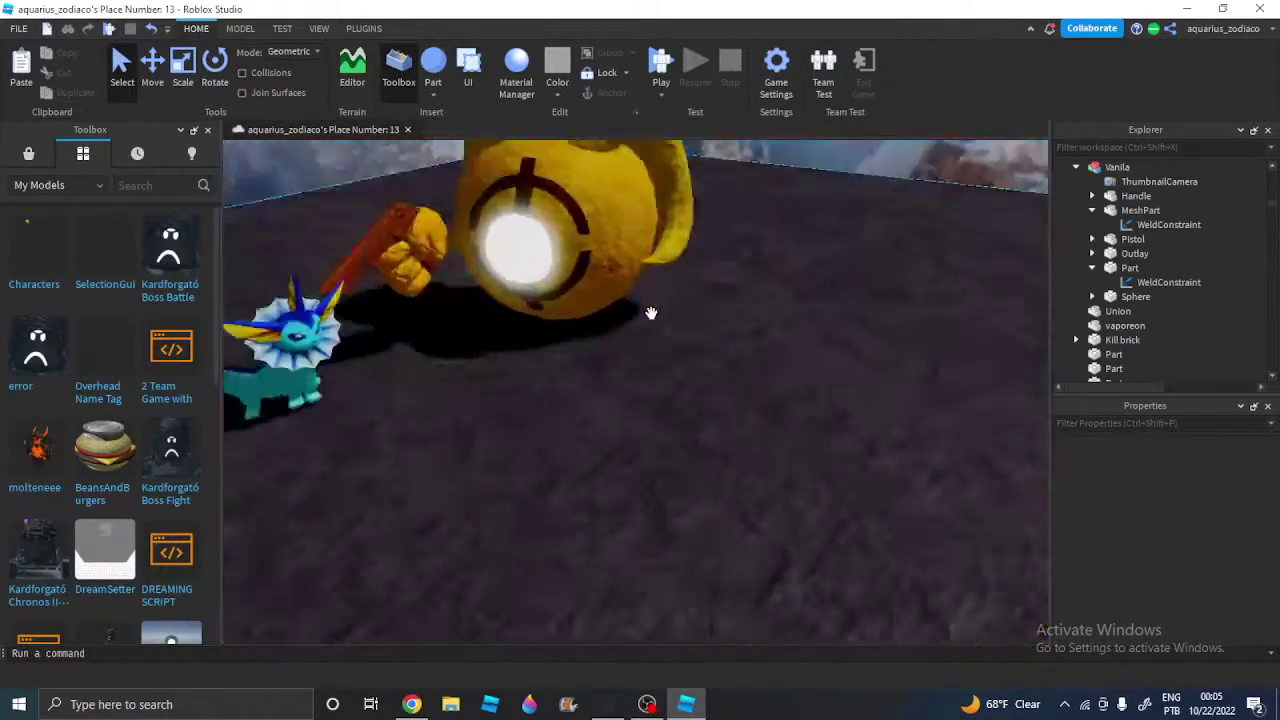
scroll(69, 434, "down", 5)
key("s")
right_click_drag(480, 383, 480, 383)
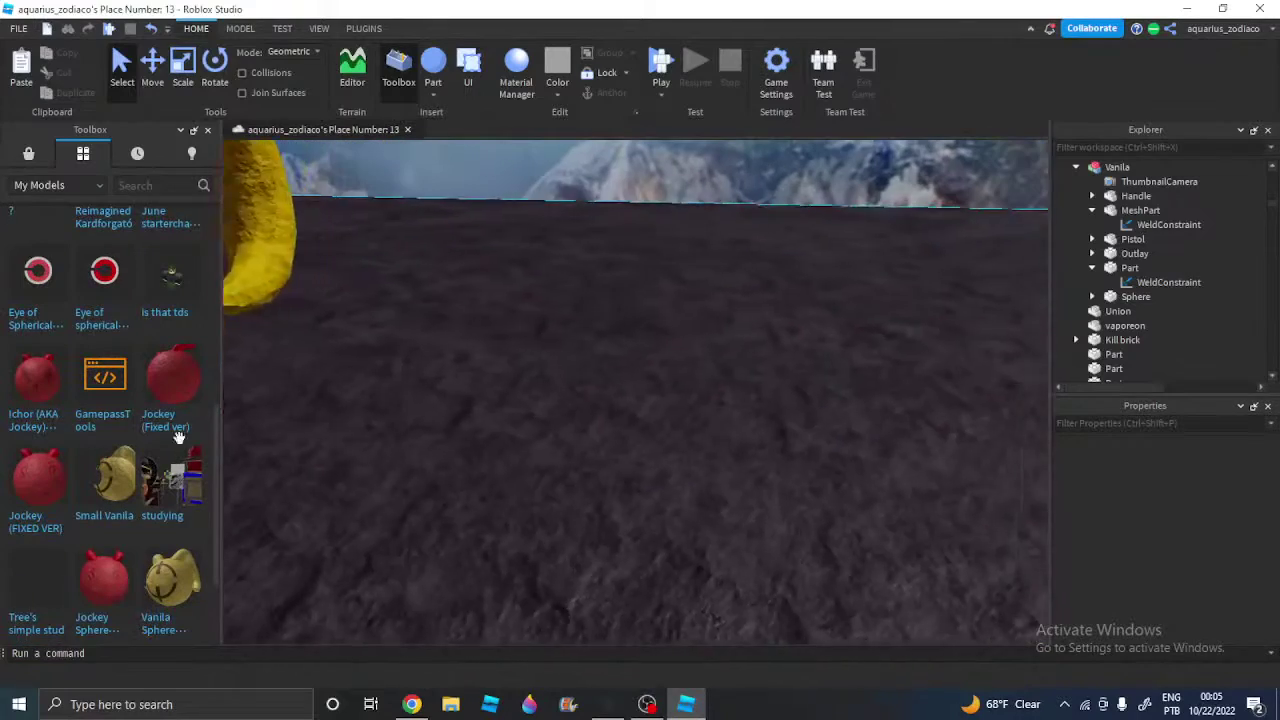
Look around the slate ground and the dark cave for the Jockey model
key("a")
right_click_drag(651, 376, 640, 379)
key("w")
right_click_drag(661, 542, 642, 568)
key("w")
key("w")
key("w")
right_click_drag(589, 505, 588, 504)
key("w")
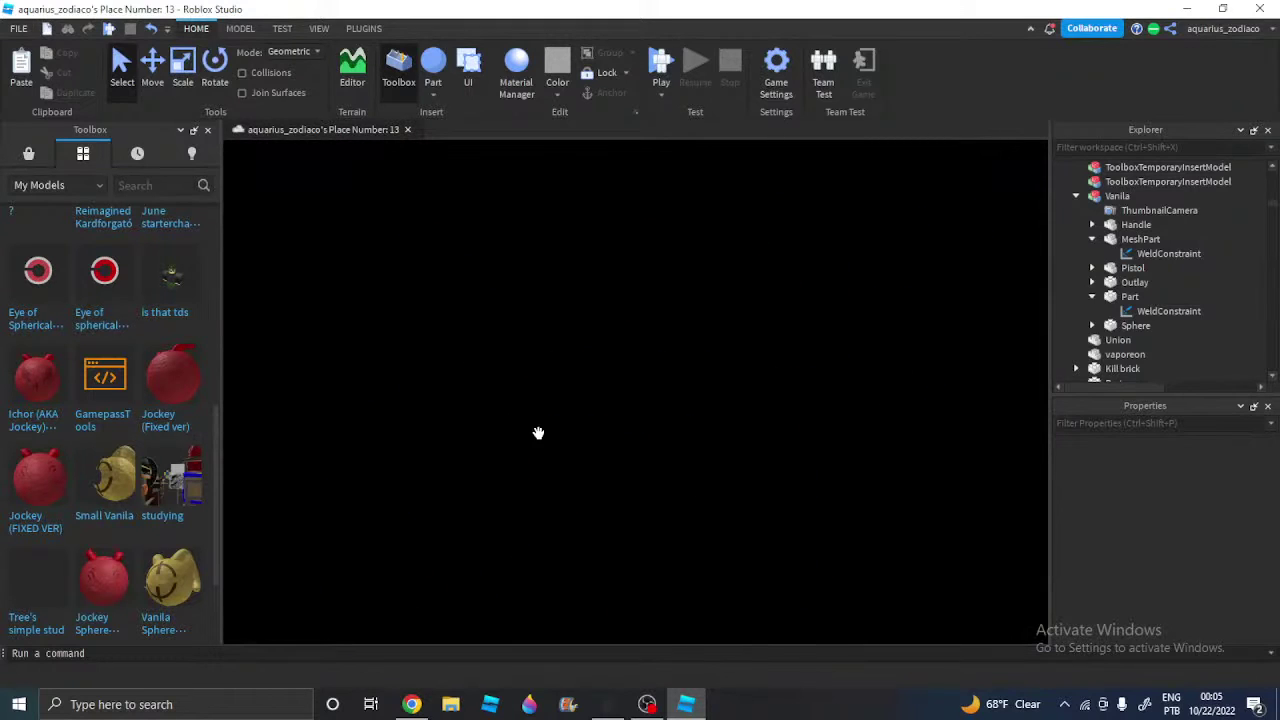
Search the workspace objects for "jo", focus the view on the Jockey model, and clear the search
type("Ich")
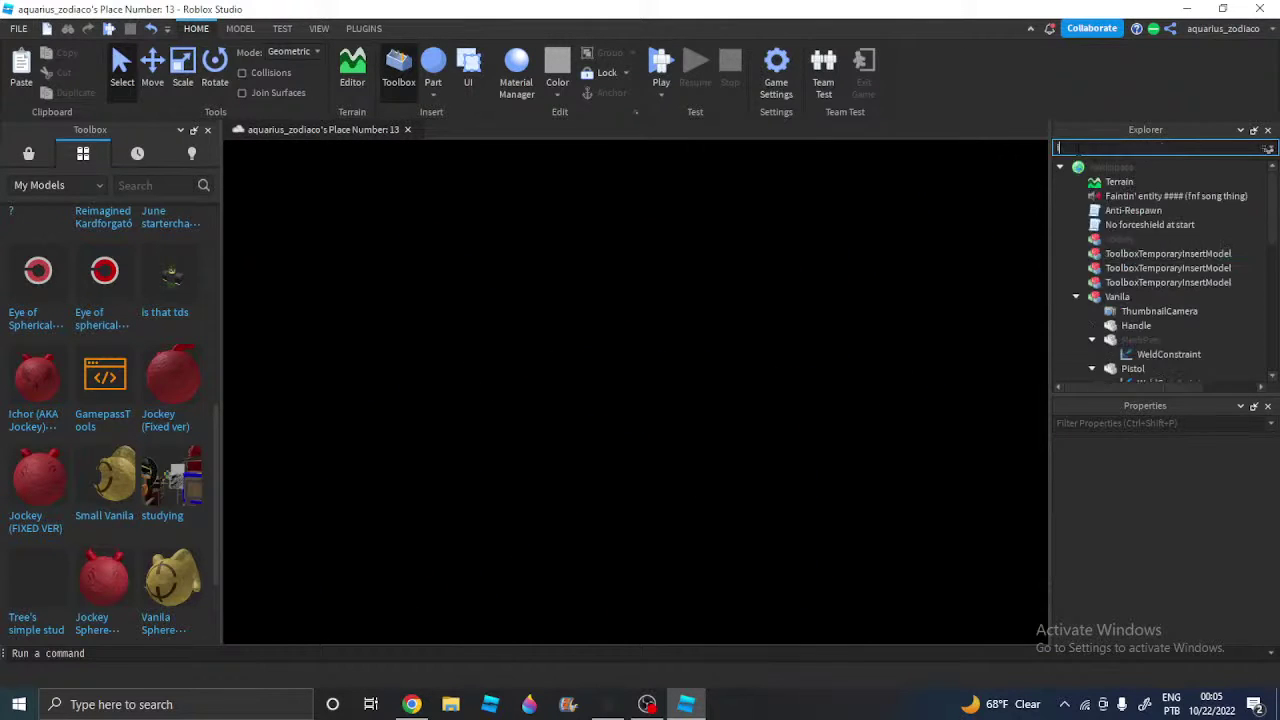
key("BackSpace")
key("BackSpace")
key("BackSpace")
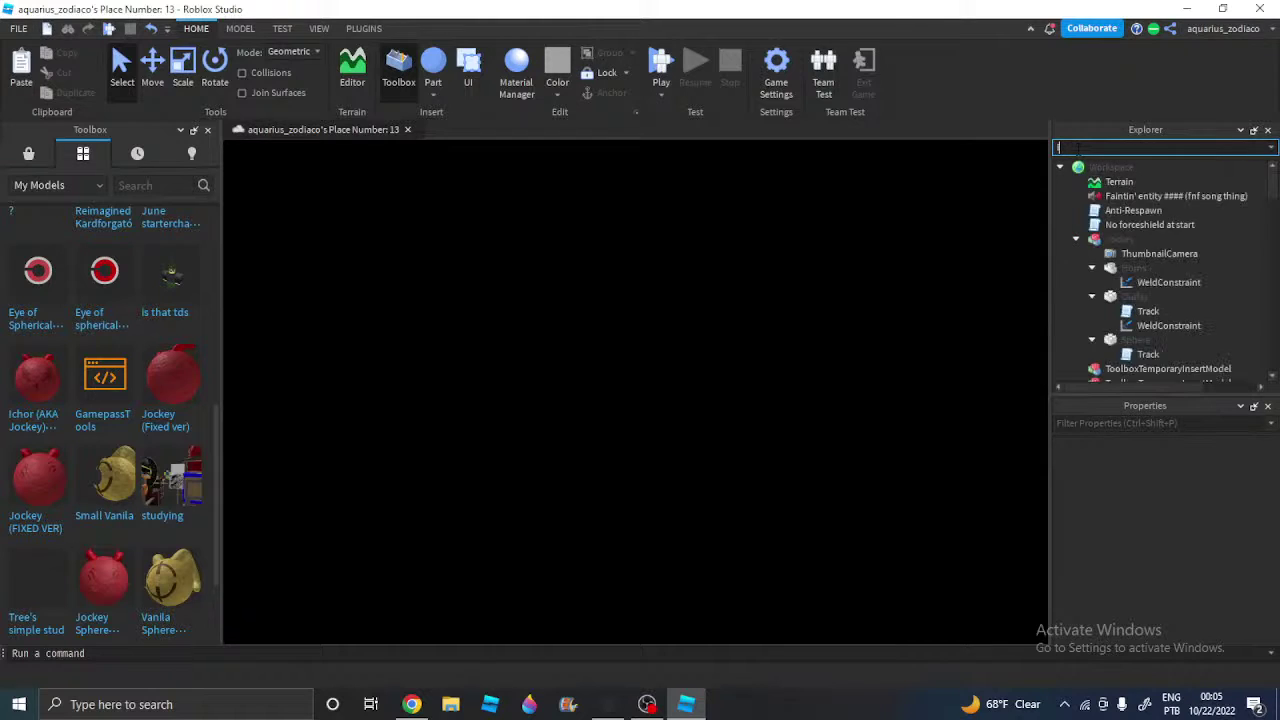
type("Jo")
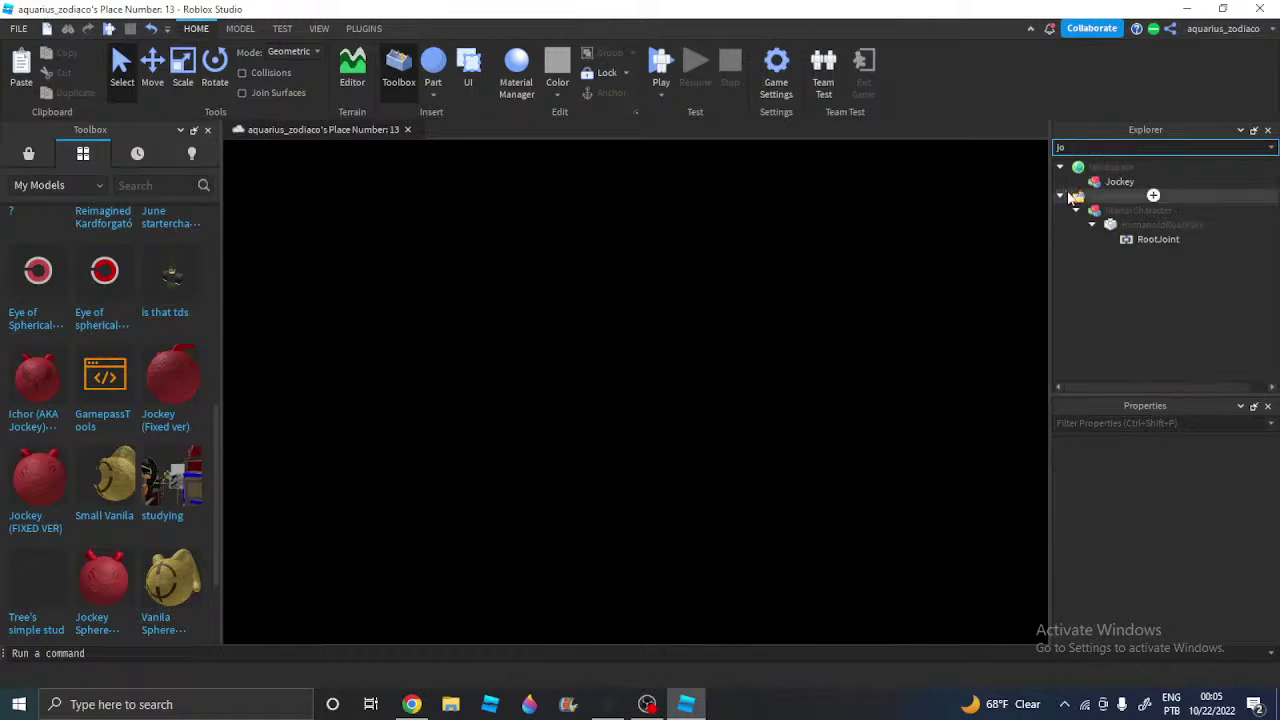
double_click(1102, 177)
left_click(1097, 153)
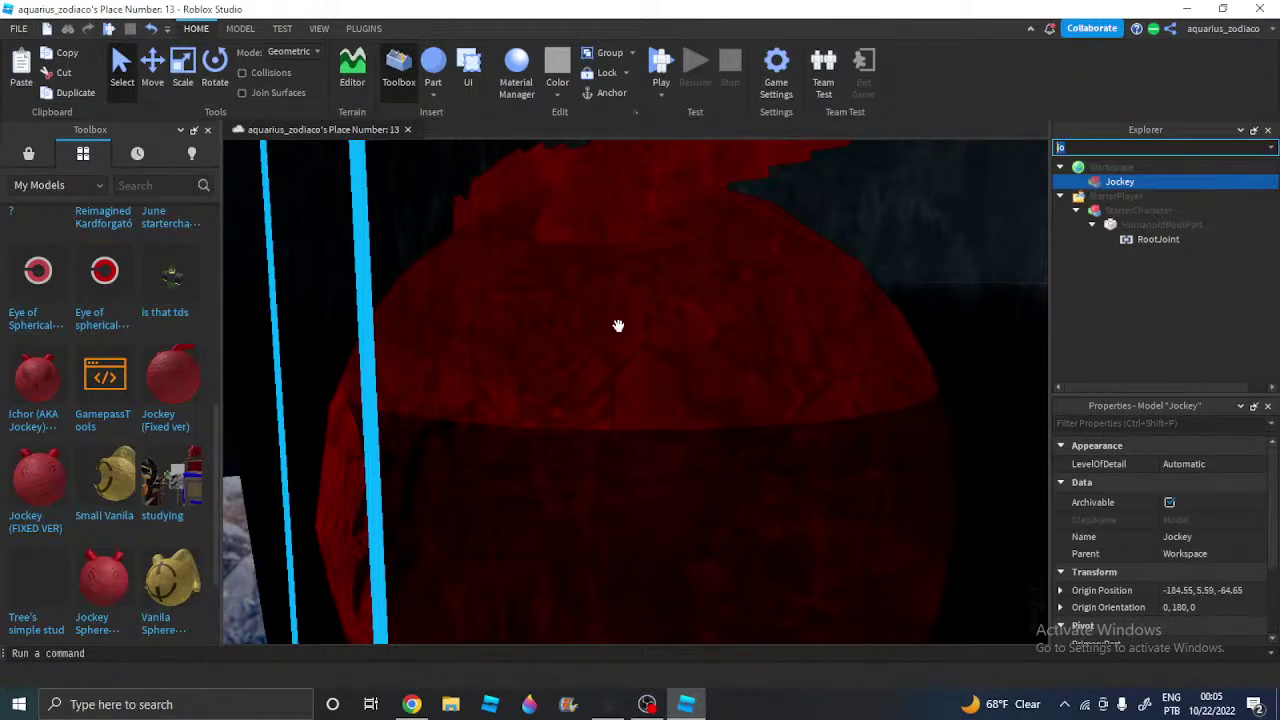
key("BackSpace")
left_click_drag(568, 345, 591, 335)
left_click(150, 30)
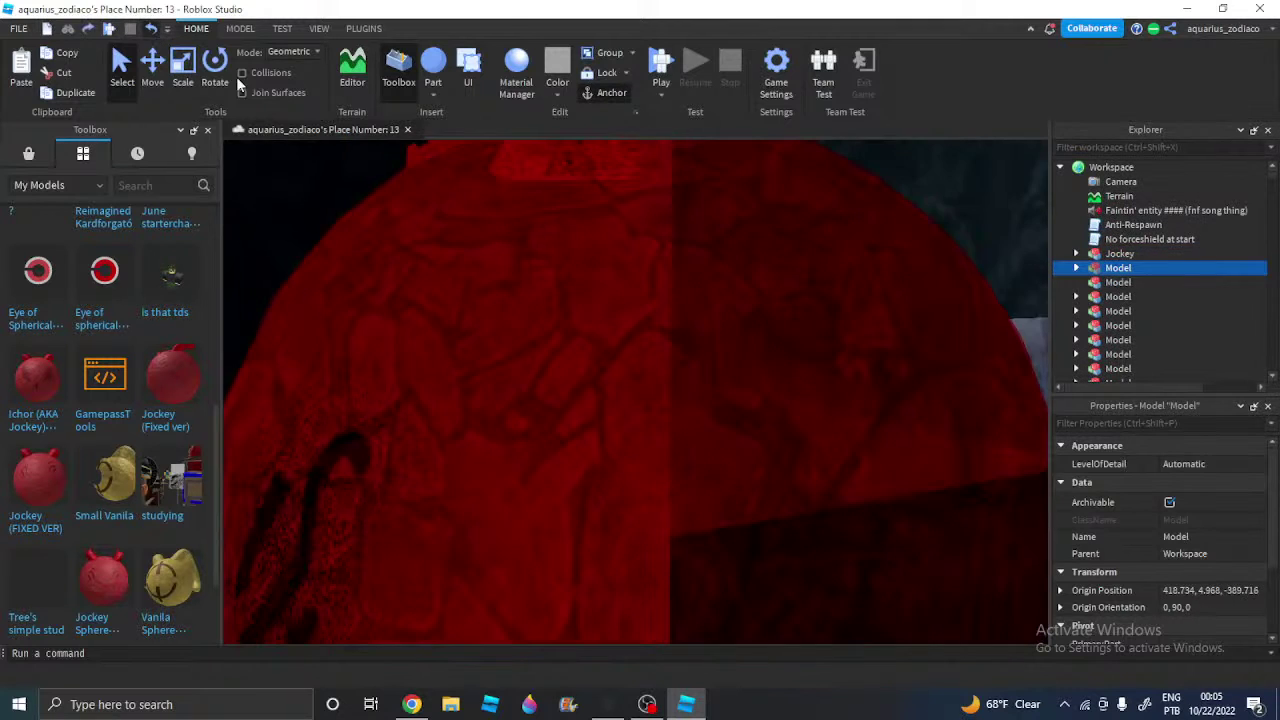
scroll(543, 291, "down", 6)
scroll(569, 316, "down", 2)
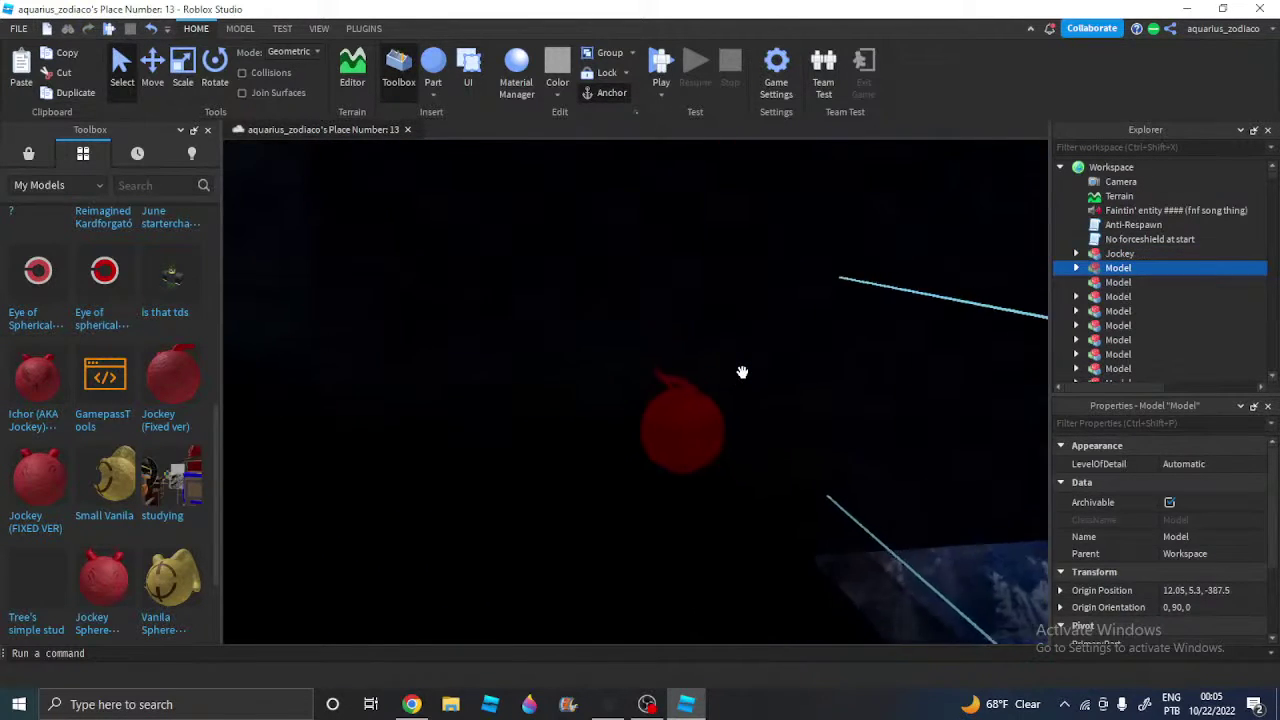
scroll(742, 372, "up", 8)
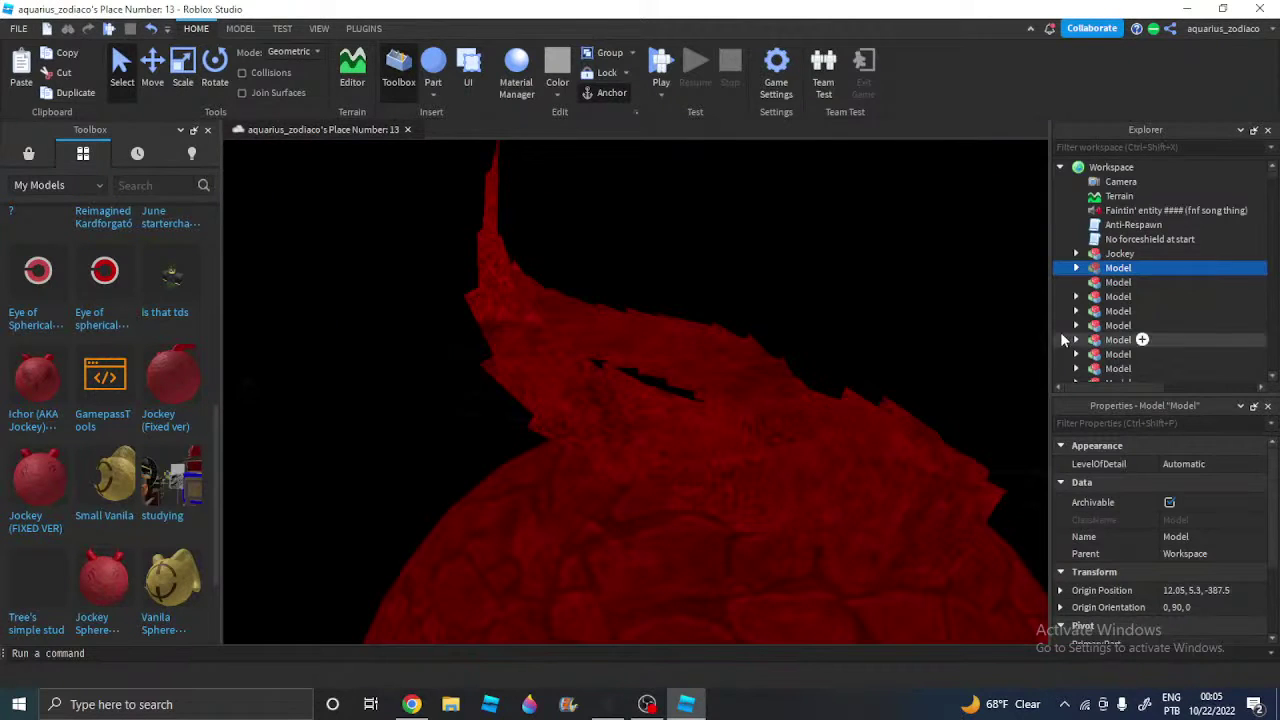
Move the Jockey model out of the dark area onto the slate ground beside Vanila
left_click(1120, 253)
left_click(152, 68)
scroll(480, 343, "down", 10)
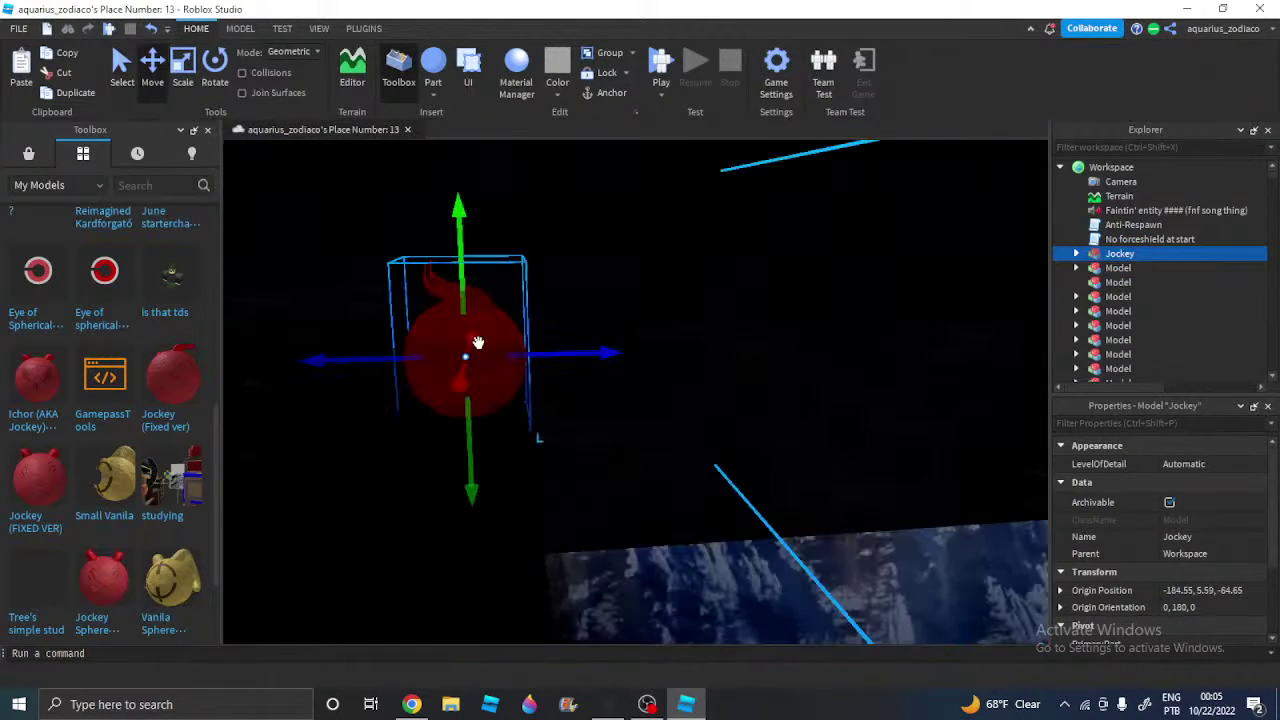
left_click_drag(528, 357, 350, 325)
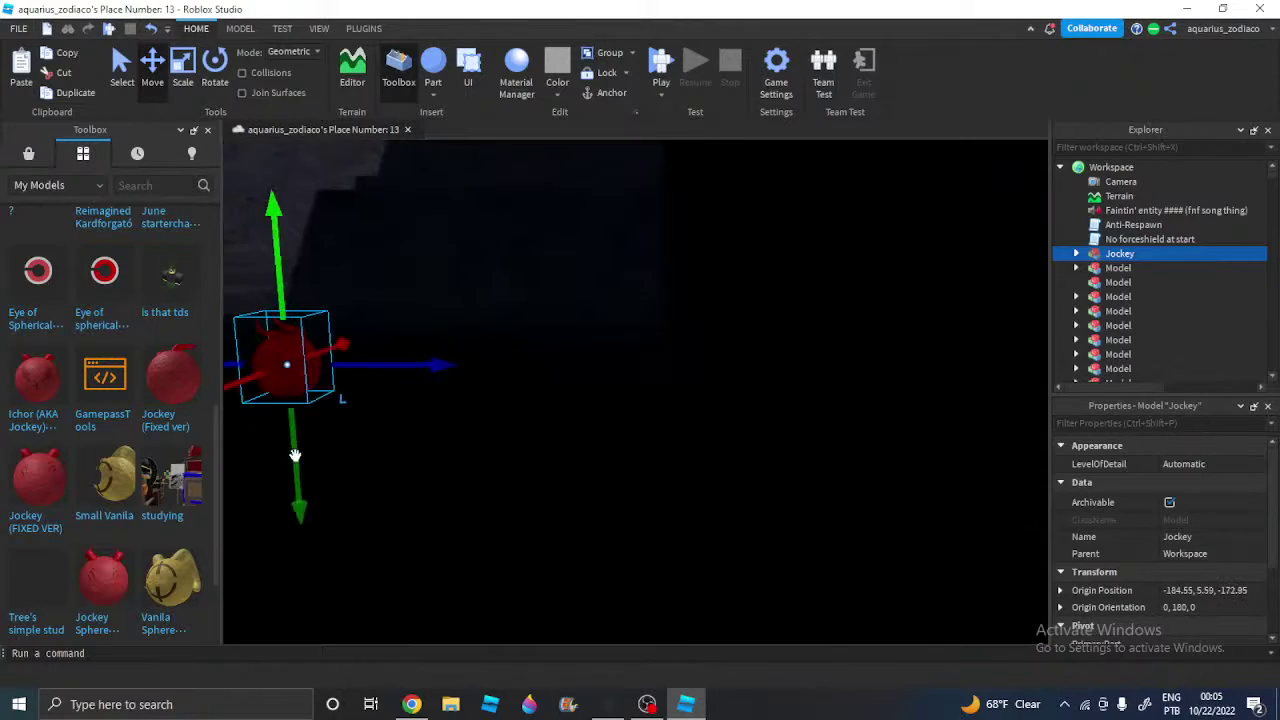
left_click_drag(323, 457, 590, 334)
key("f")
key("r")
key("r")
key("w")
left_click(682, 236)
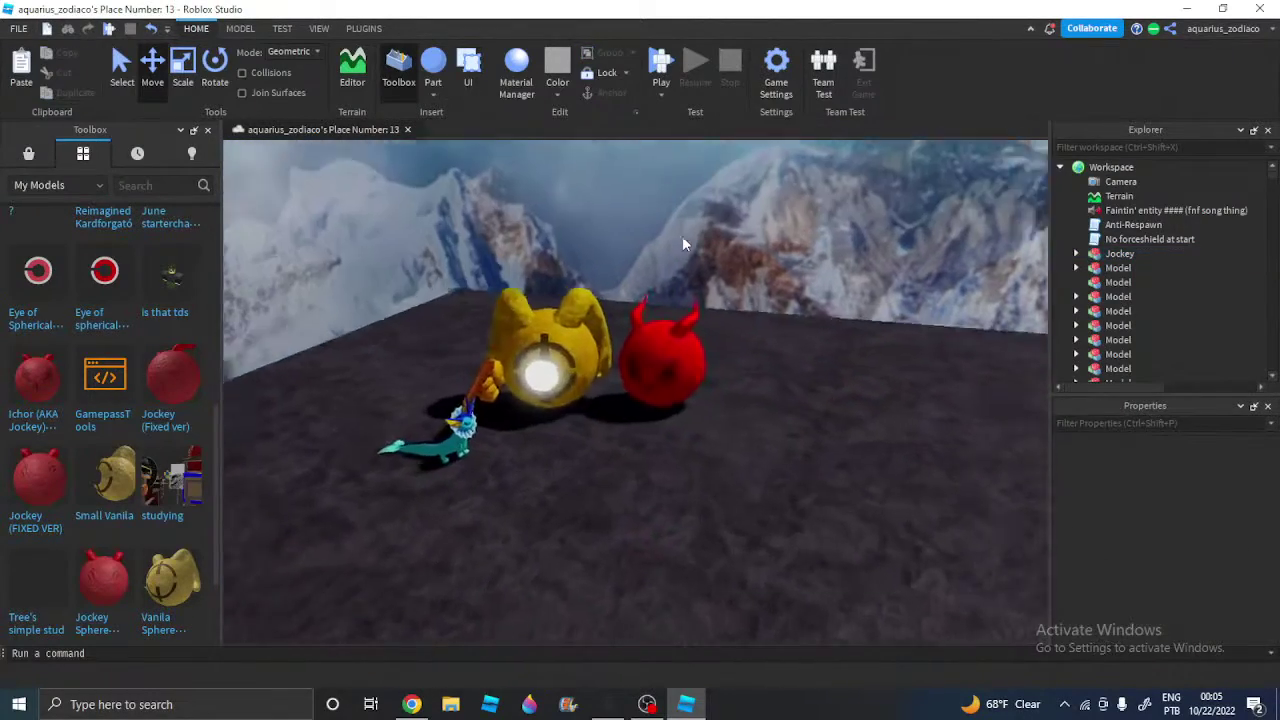
scroll(682, 236, "up", 5)
scroll(700, 240, "down", 6)
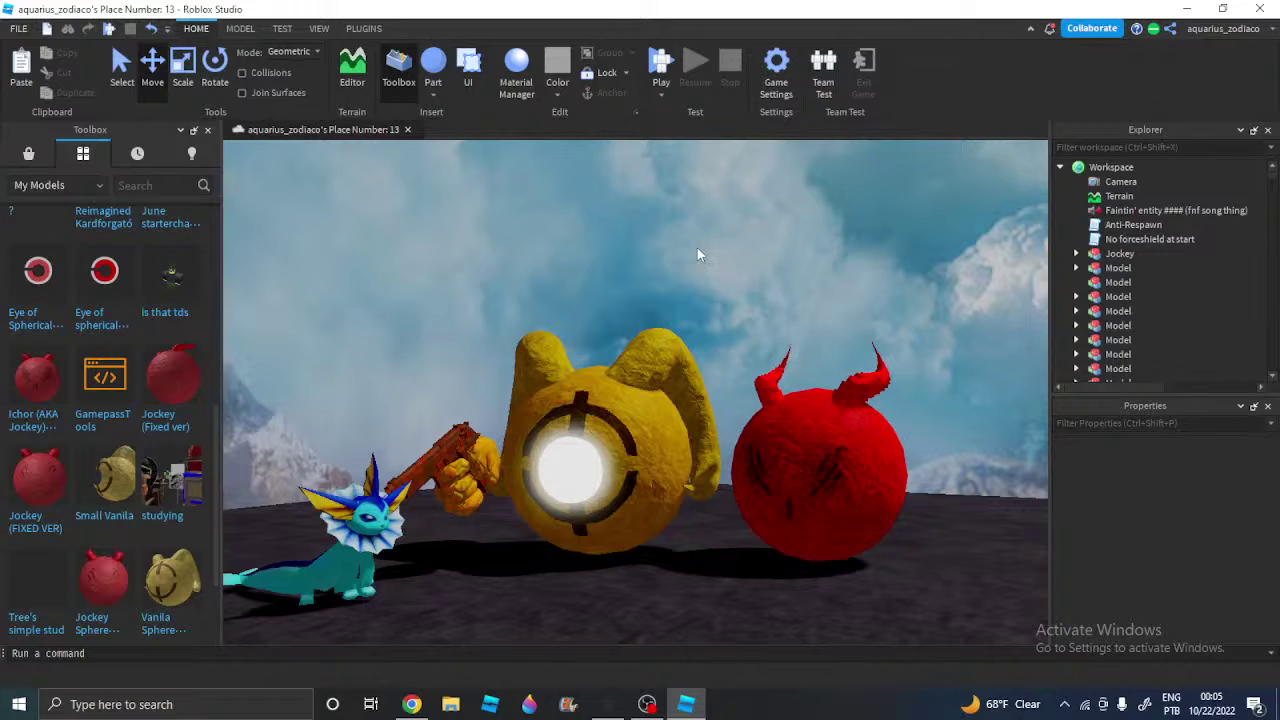
double_click(324, 12)
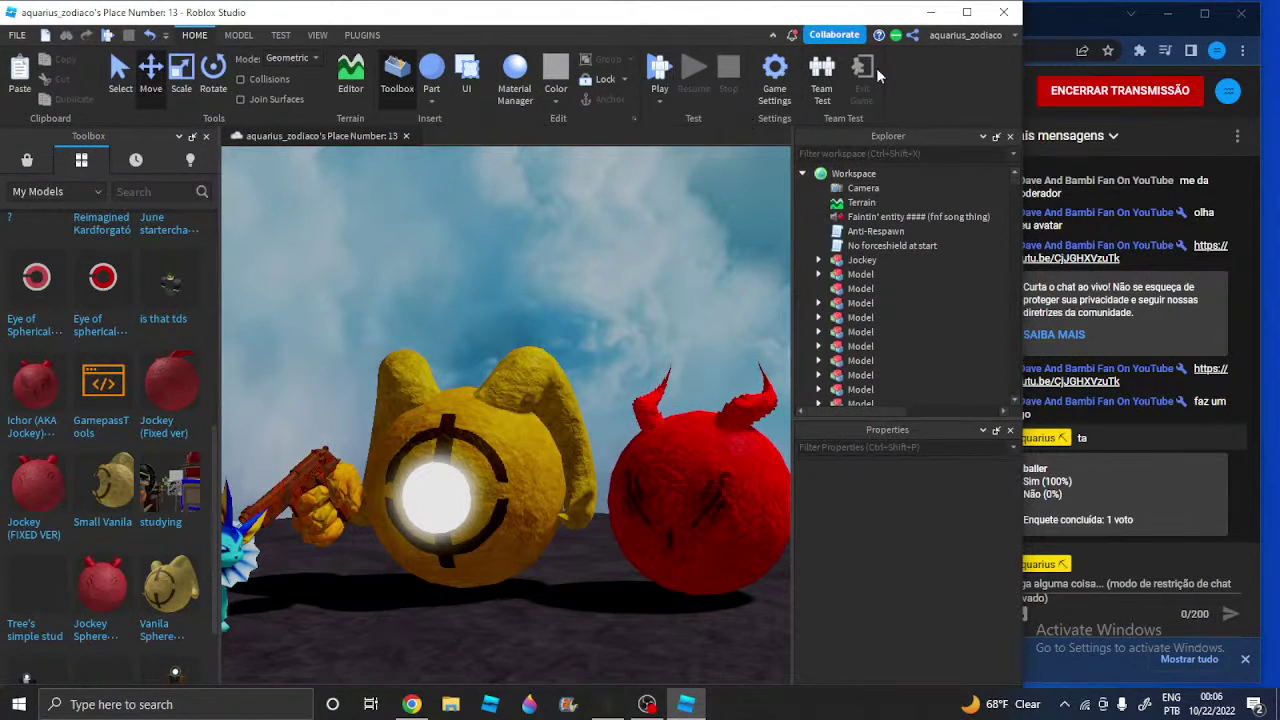
left_click(967, 12)
left_click(318, 30)
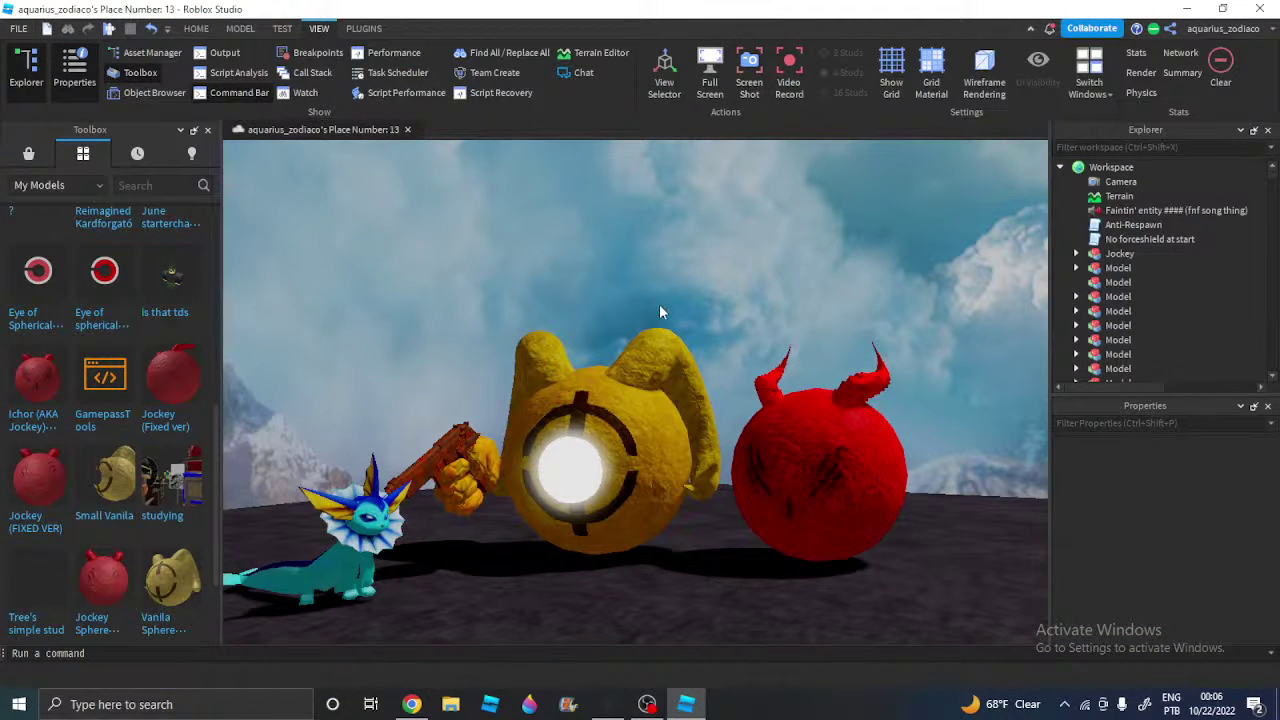
left_click(42, 157)
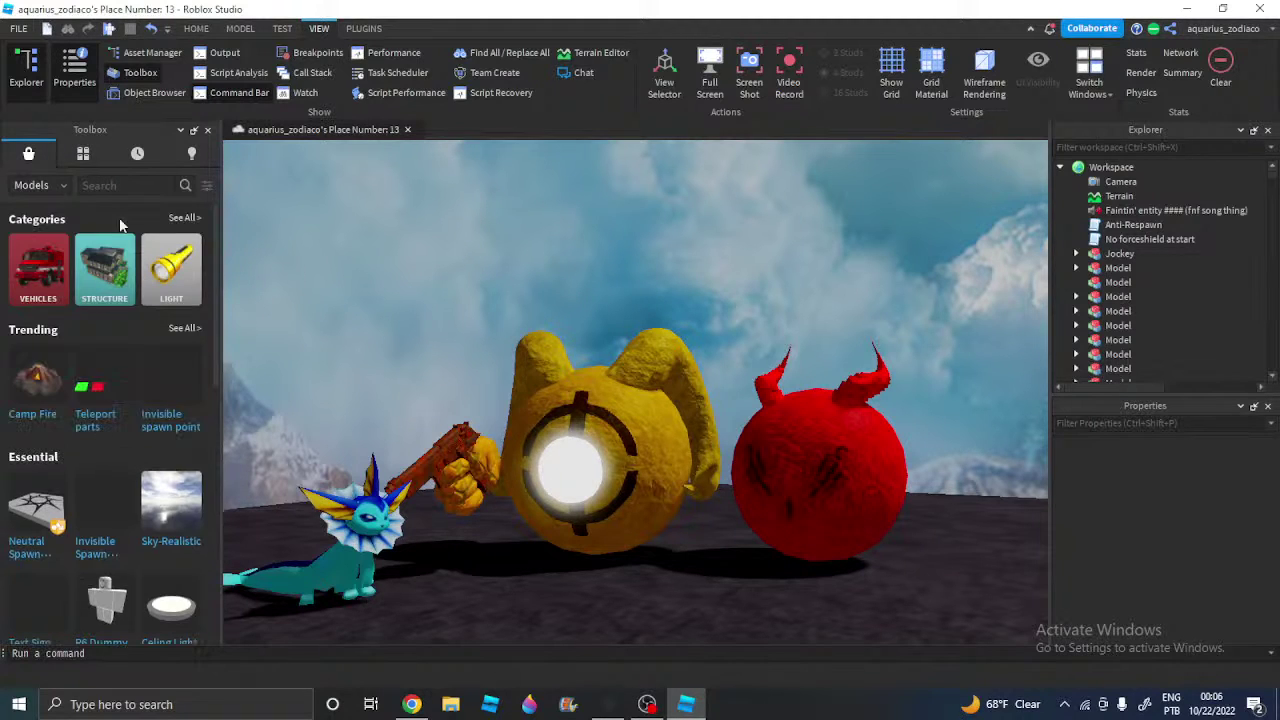
Browse the saved models under My Models and view the details of the Dark Latex Wolf and Boss models
left_click(83, 154)
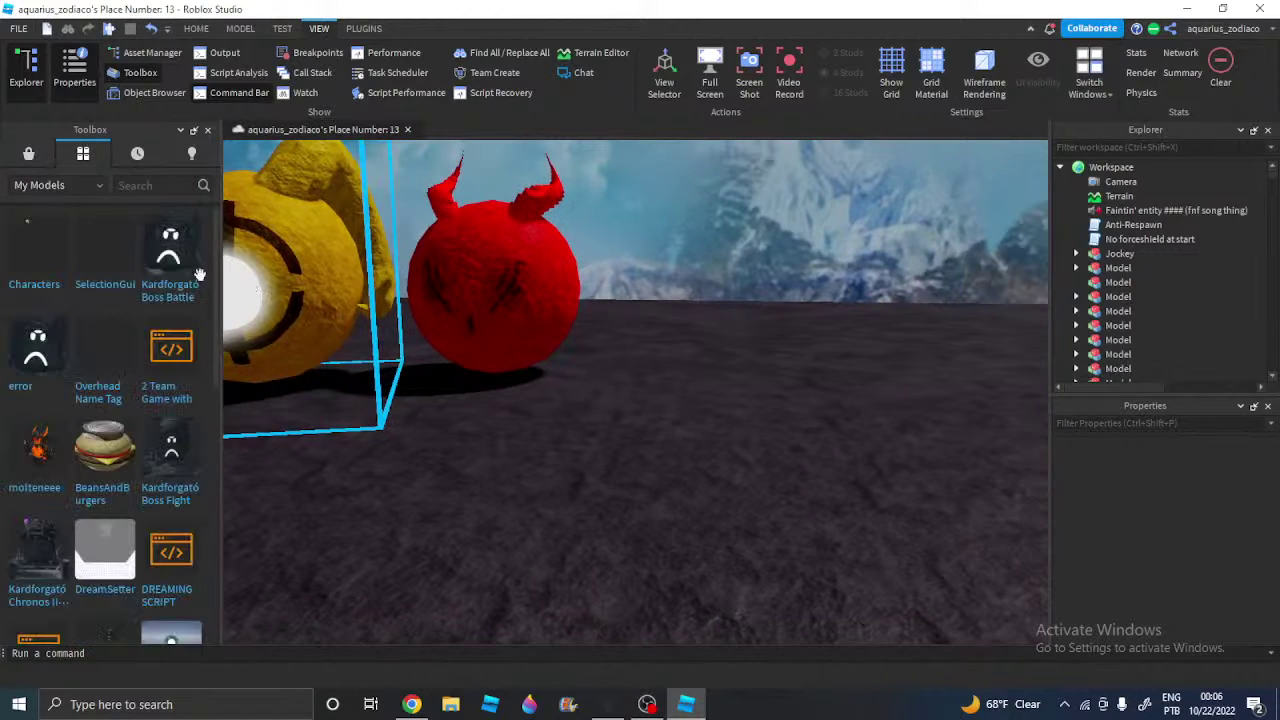
scroll(105, 395, "down", 5)
scroll(105, 393, "down", 10)
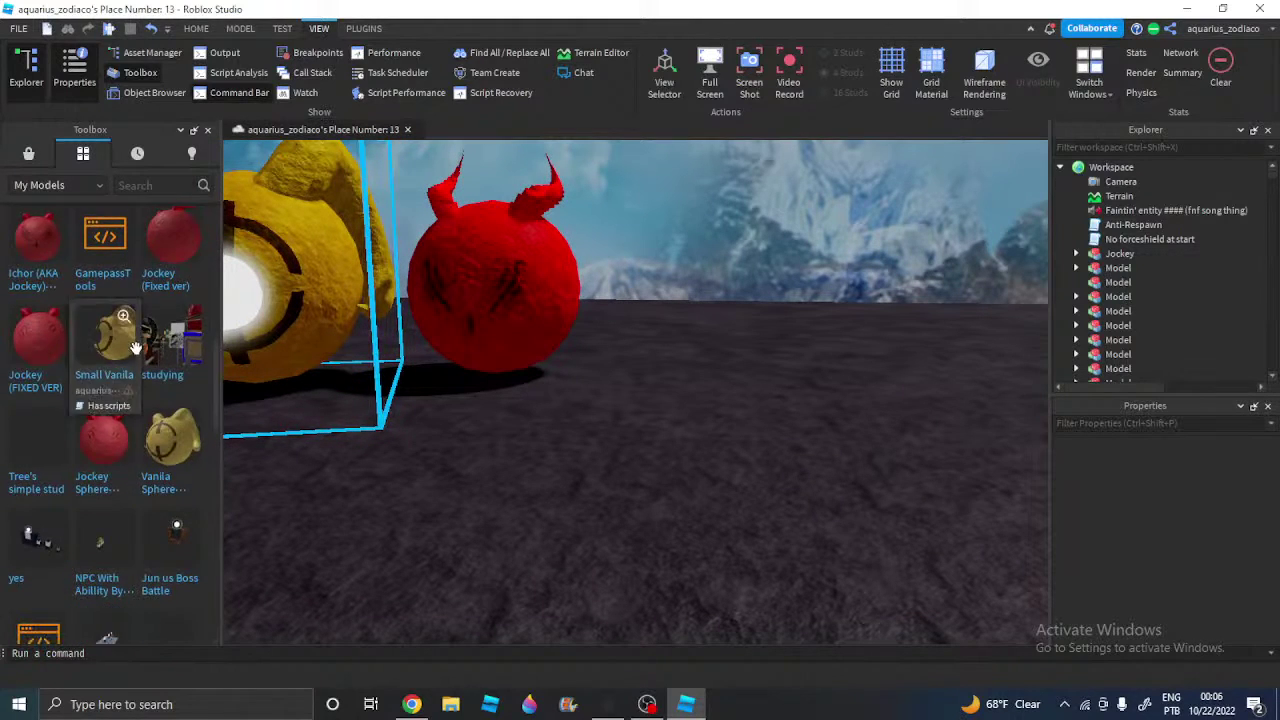
scroll(151, 332, "down", 10)
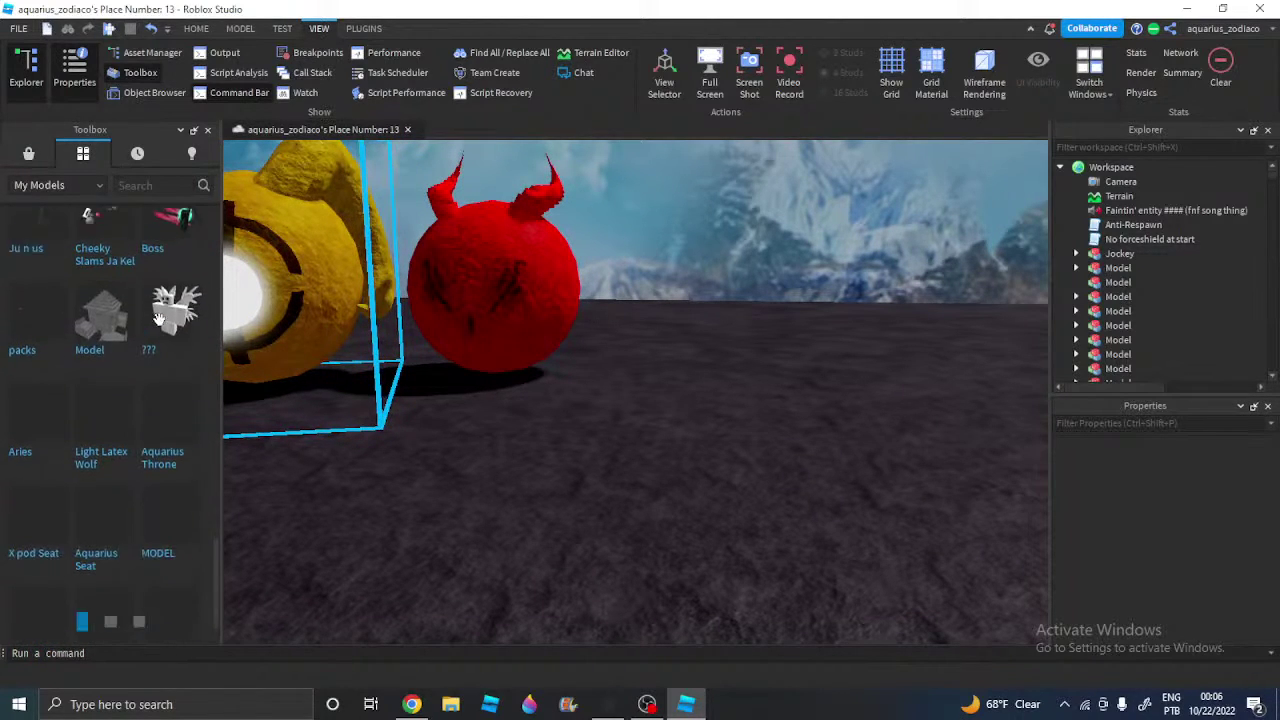
scroll(150, 340, "down", 15)
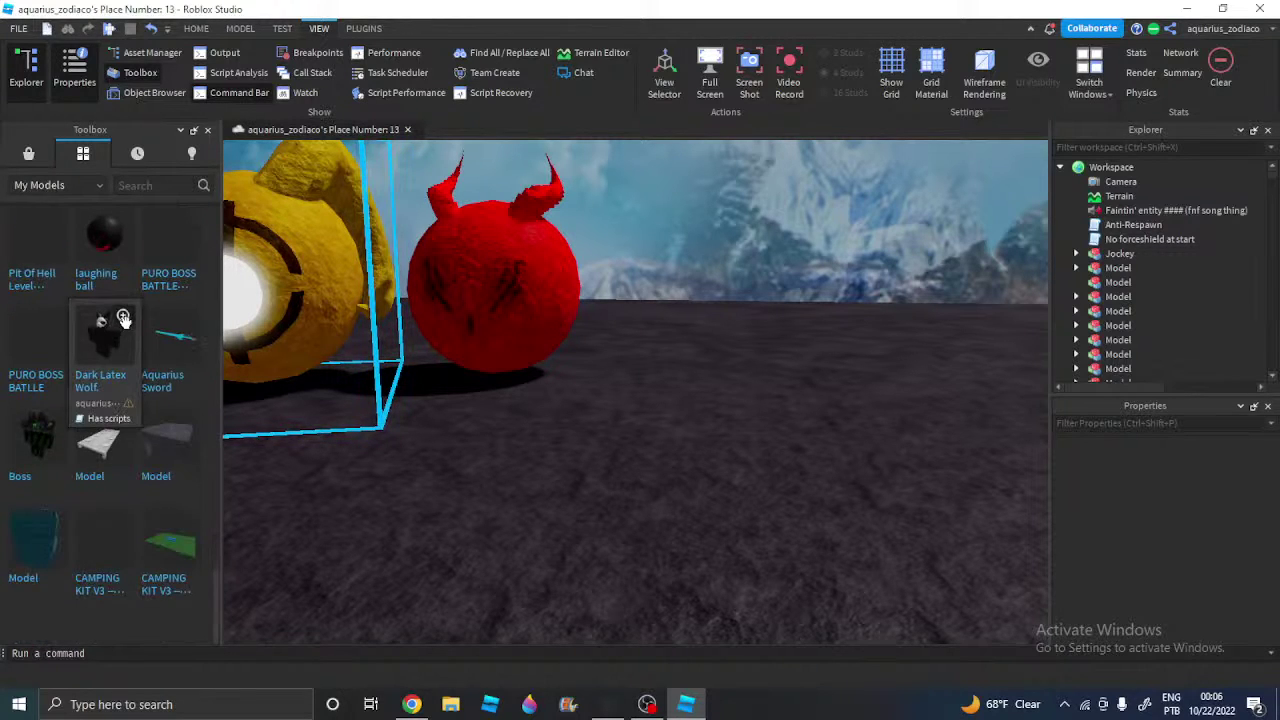
left_click(123, 317)
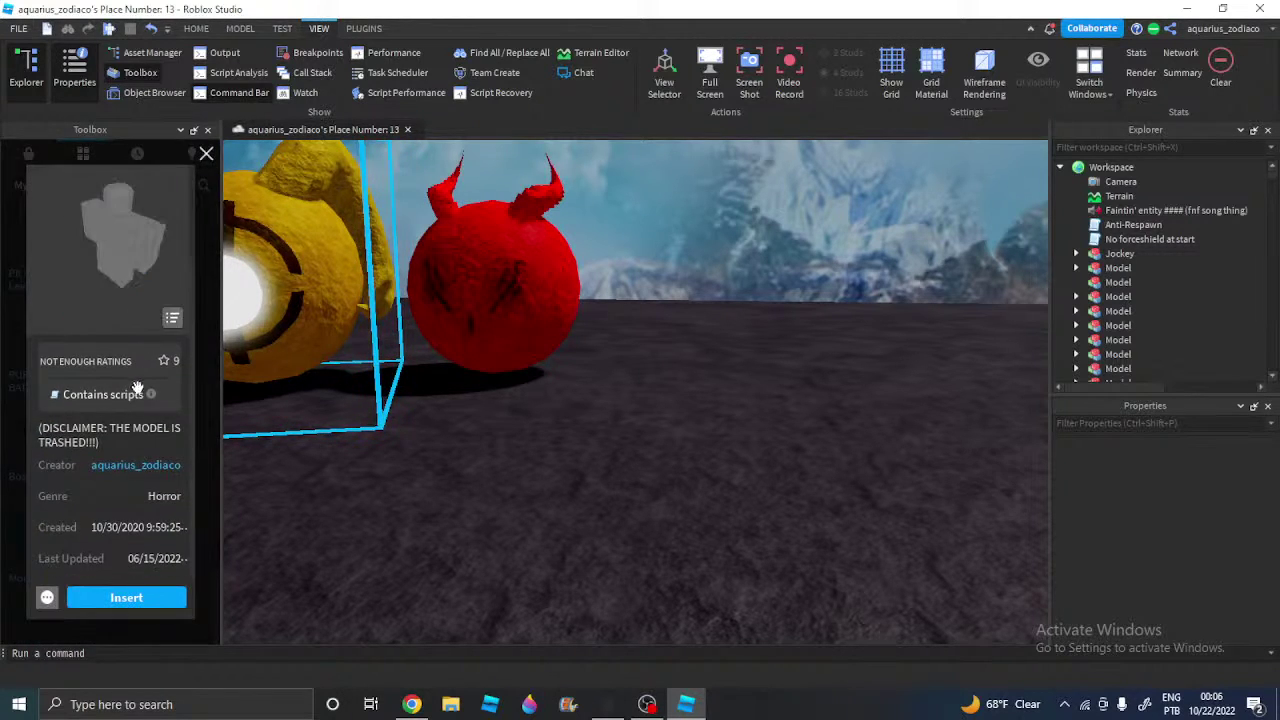
scroll(130, 397, "up", 2)
left_click(206, 153)
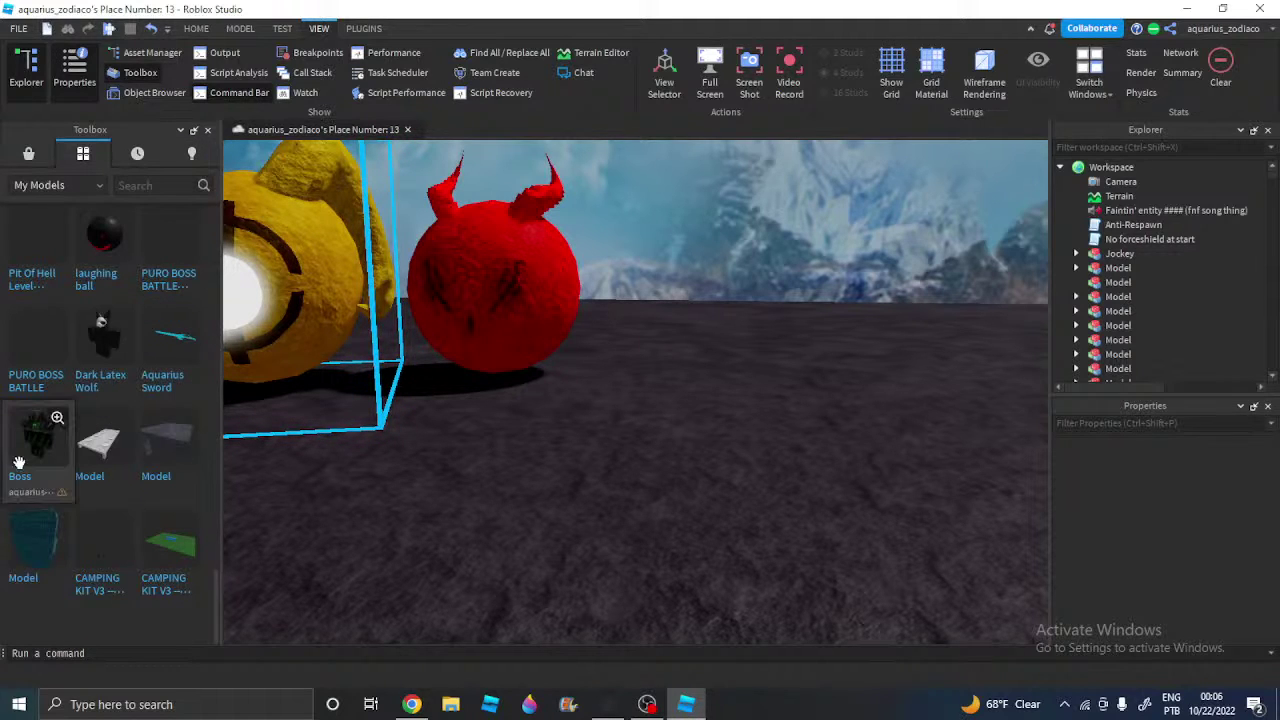
left_click(57, 420)
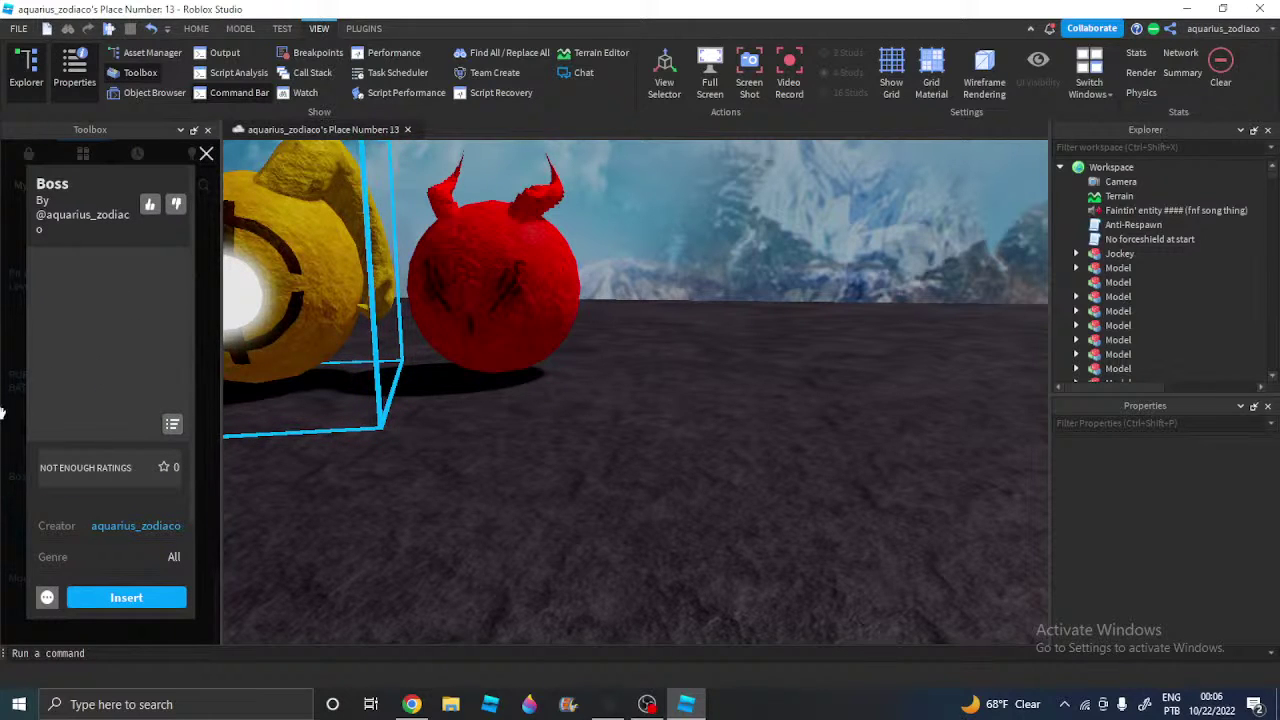
left_click(205, 153)
Read the description and details of the [Z-Term]: Siege model, then close them
scroll(181, 324, "up", 3)
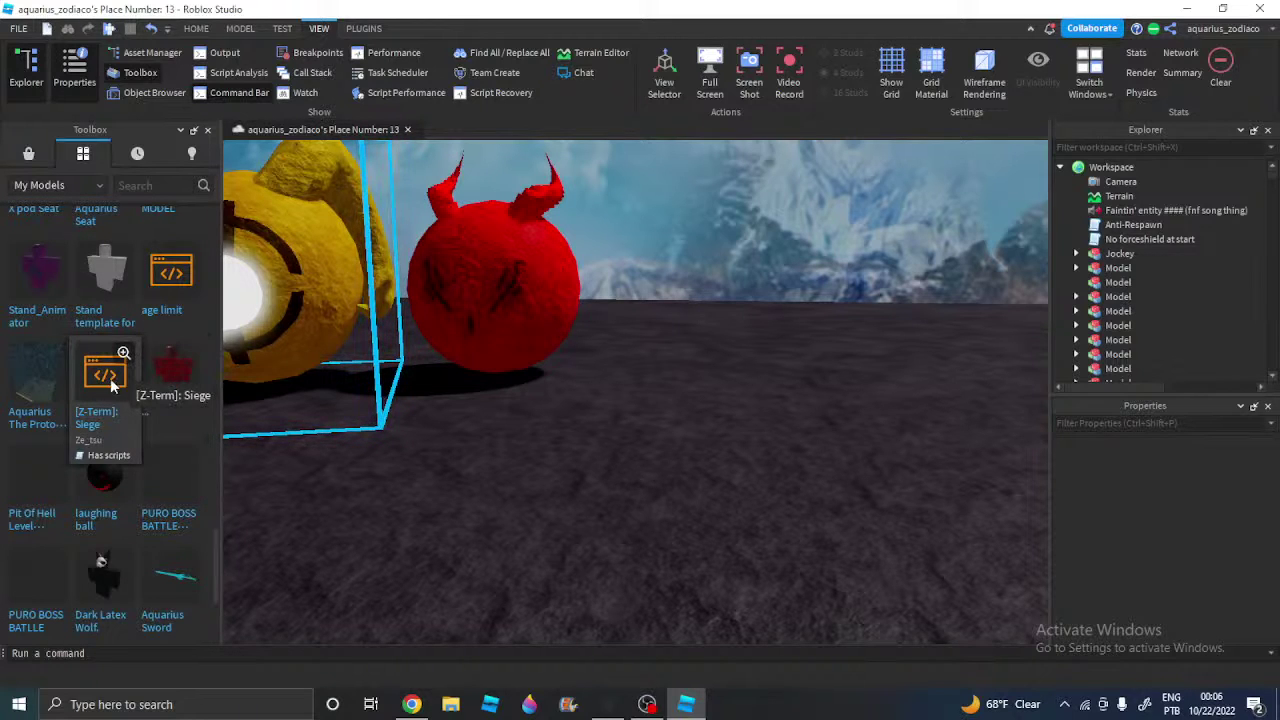
left_click(121, 351)
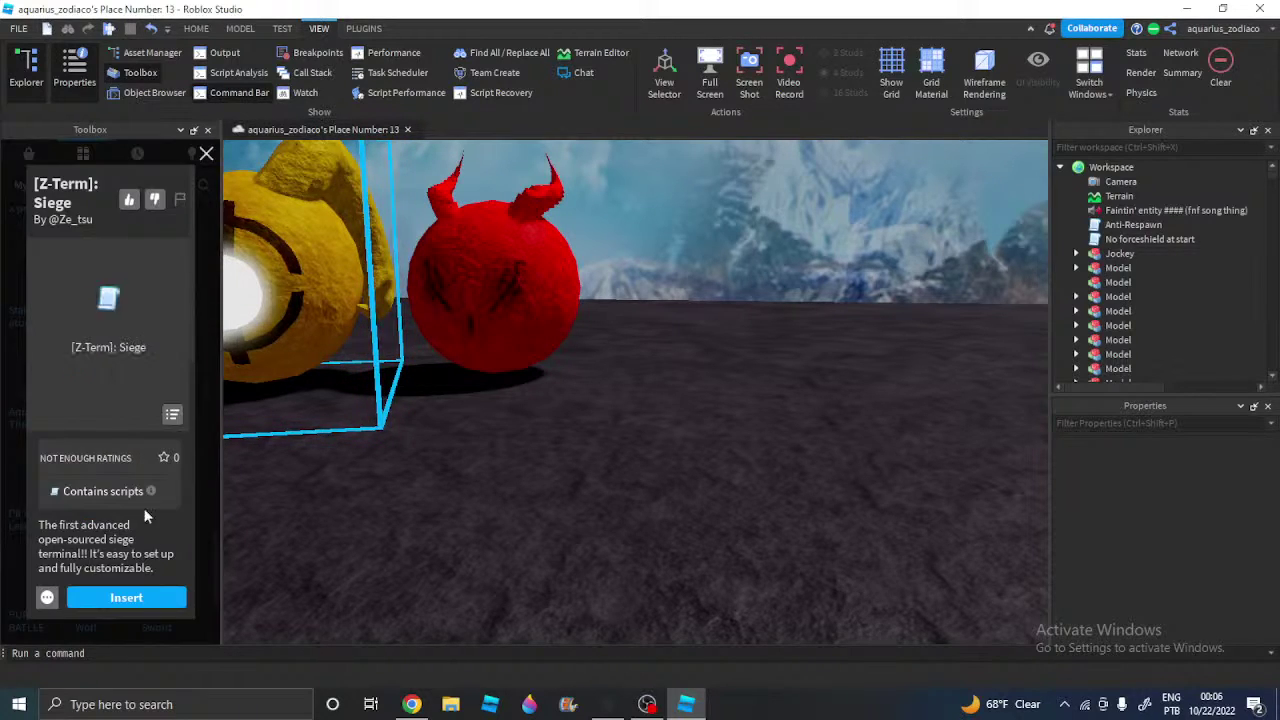
scroll(142, 513, "down", 3)
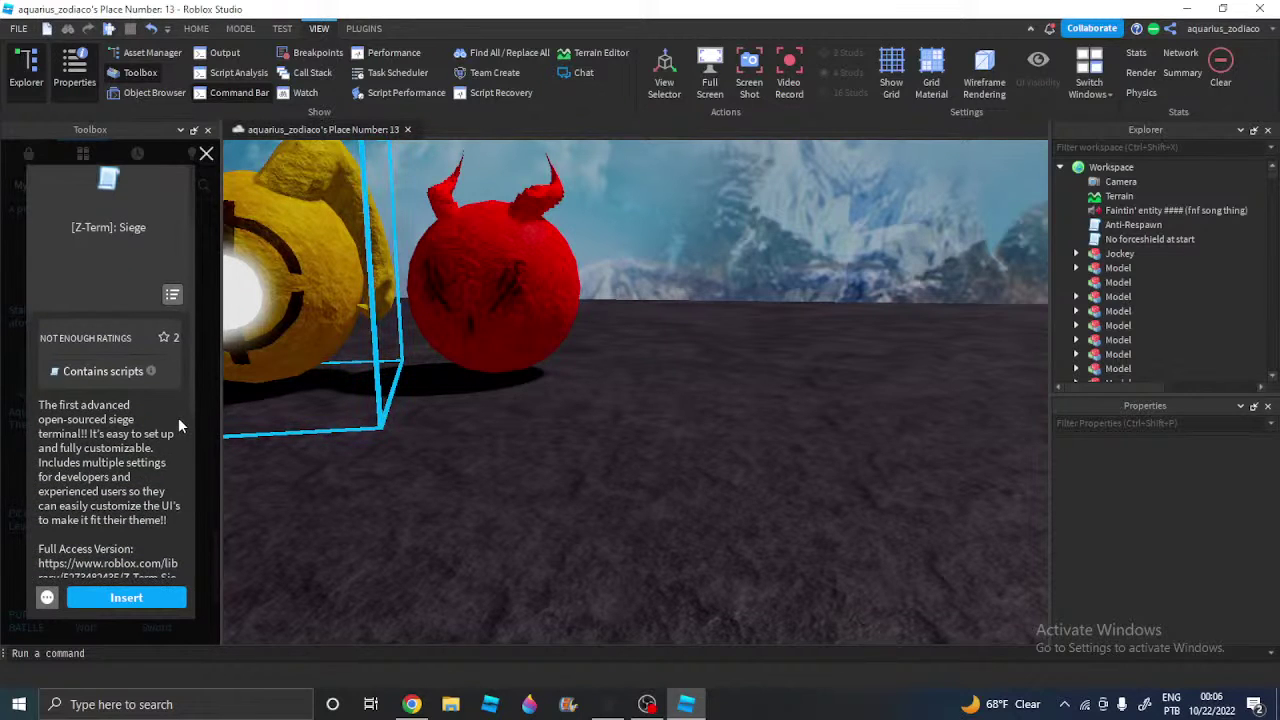
scroll(179, 424, "down", 3)
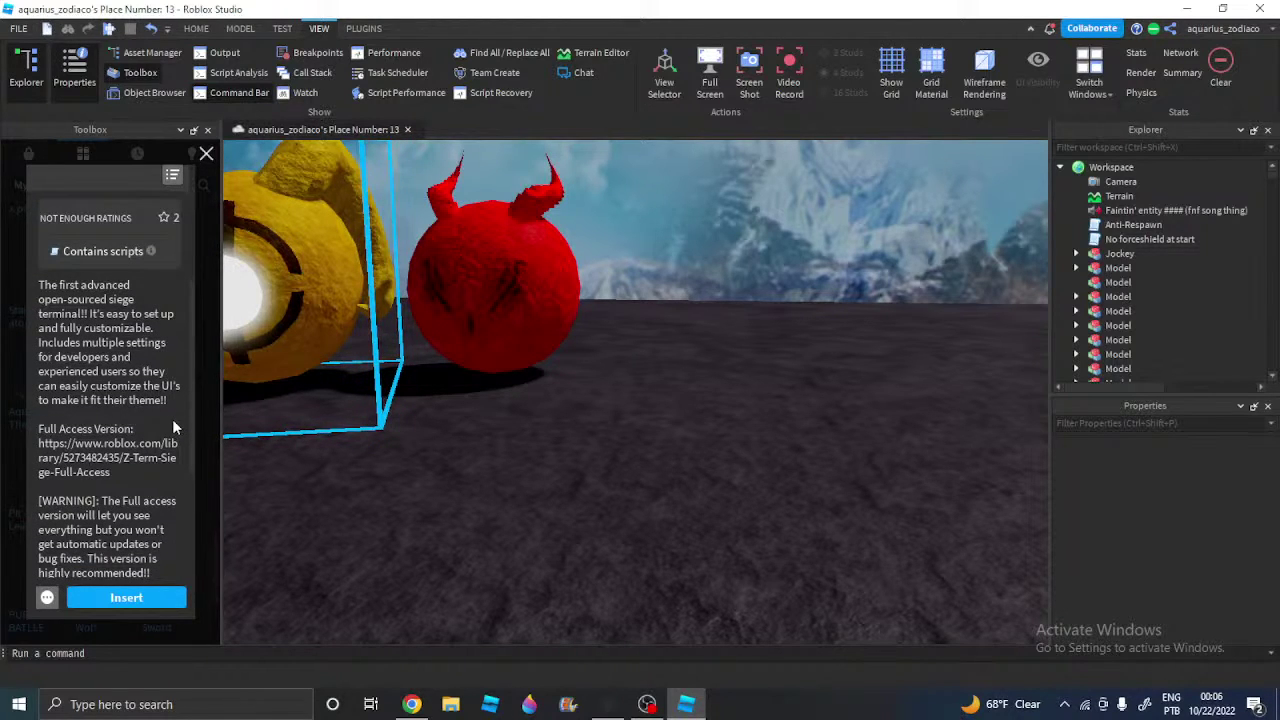
scroll(172, 419, "down", 5)
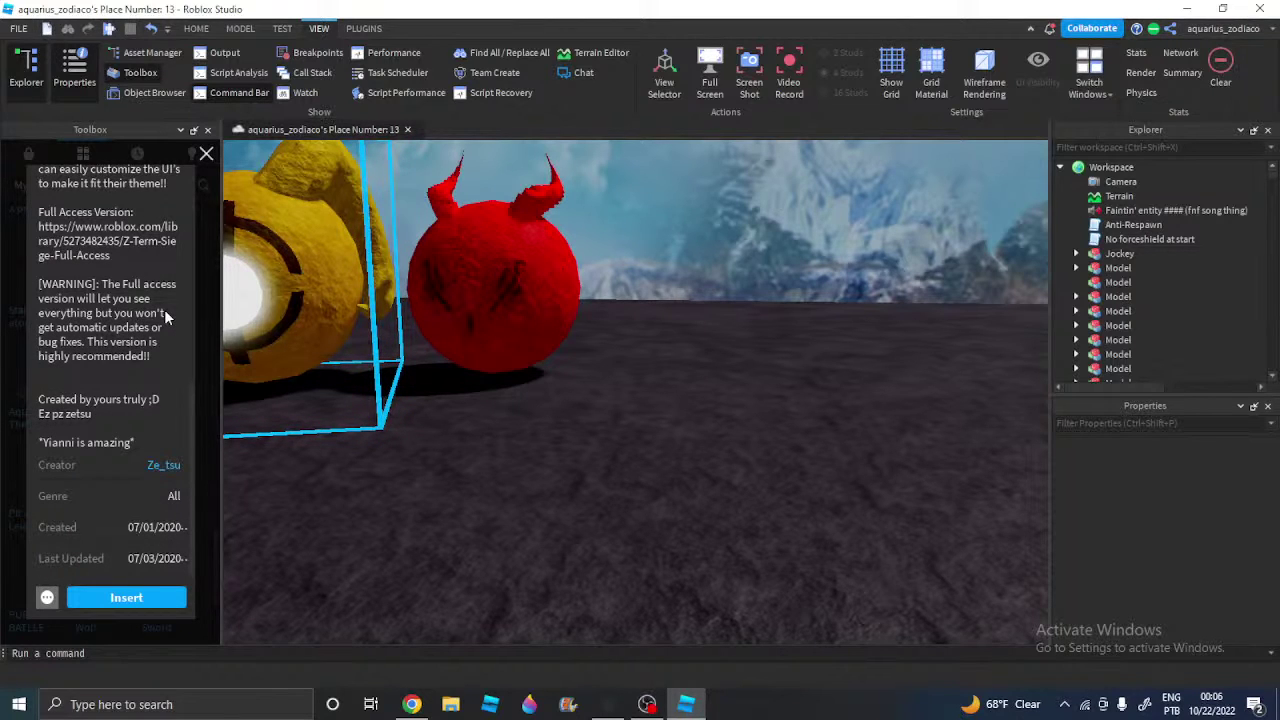
left_click(205, 153)
mouse_move(100, 400)
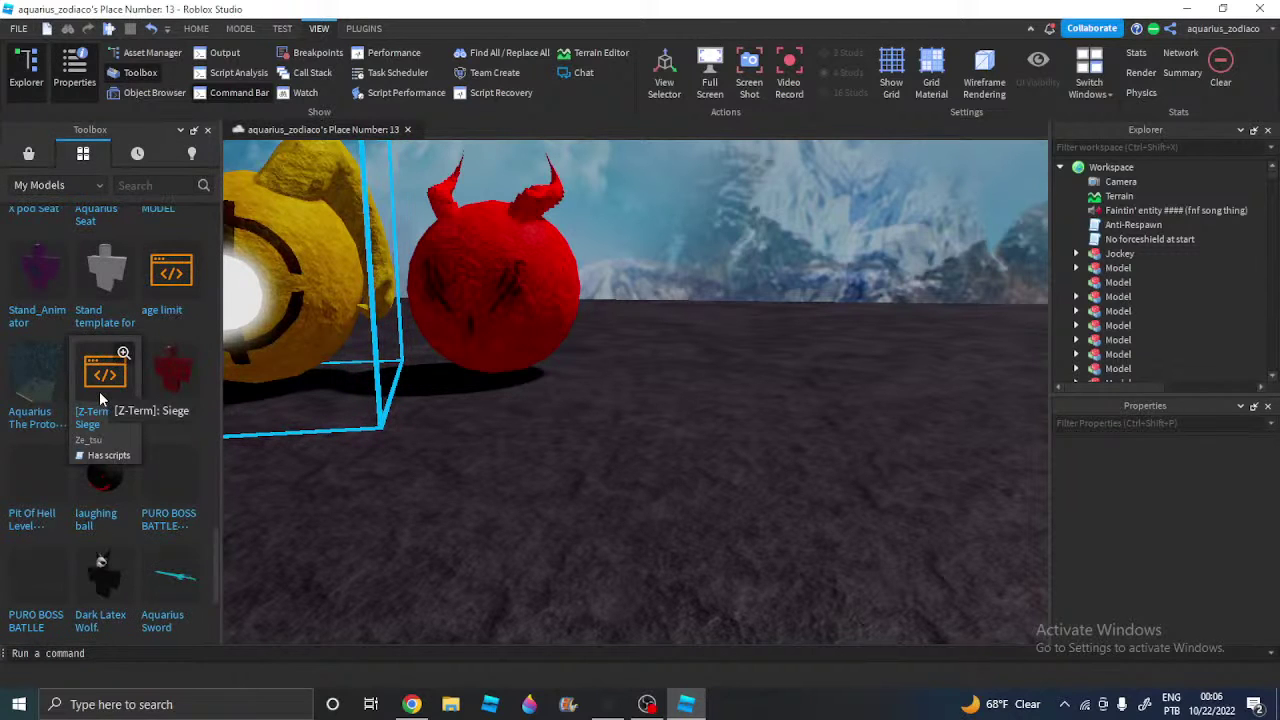
scroll(124, 405, "up", 3)
Examine the Jockey, Vanila and the Vaporeon up close and return to the marketplace models
left_click(553, 323)
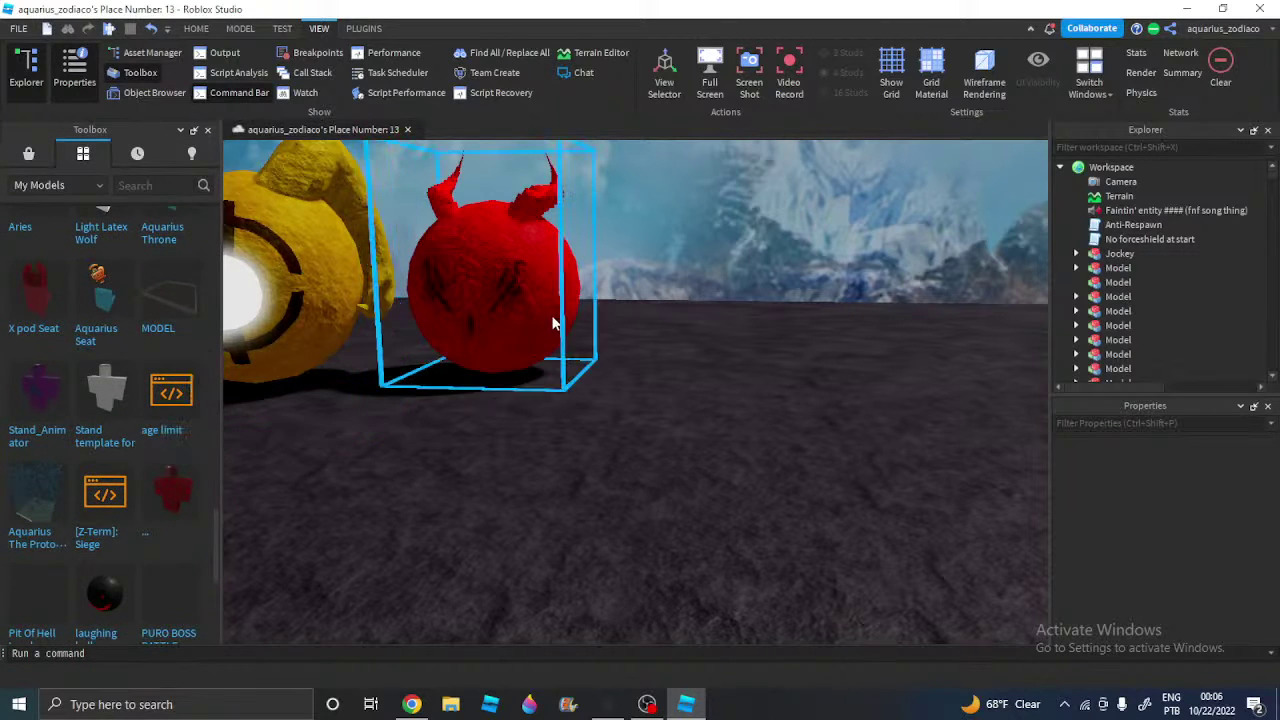
right_click_drag(553, 323, 90, 170)
key("w")
right_click_drag(960, 440, 677, 384)
key("w")
key("s")
left_click(30, 151)
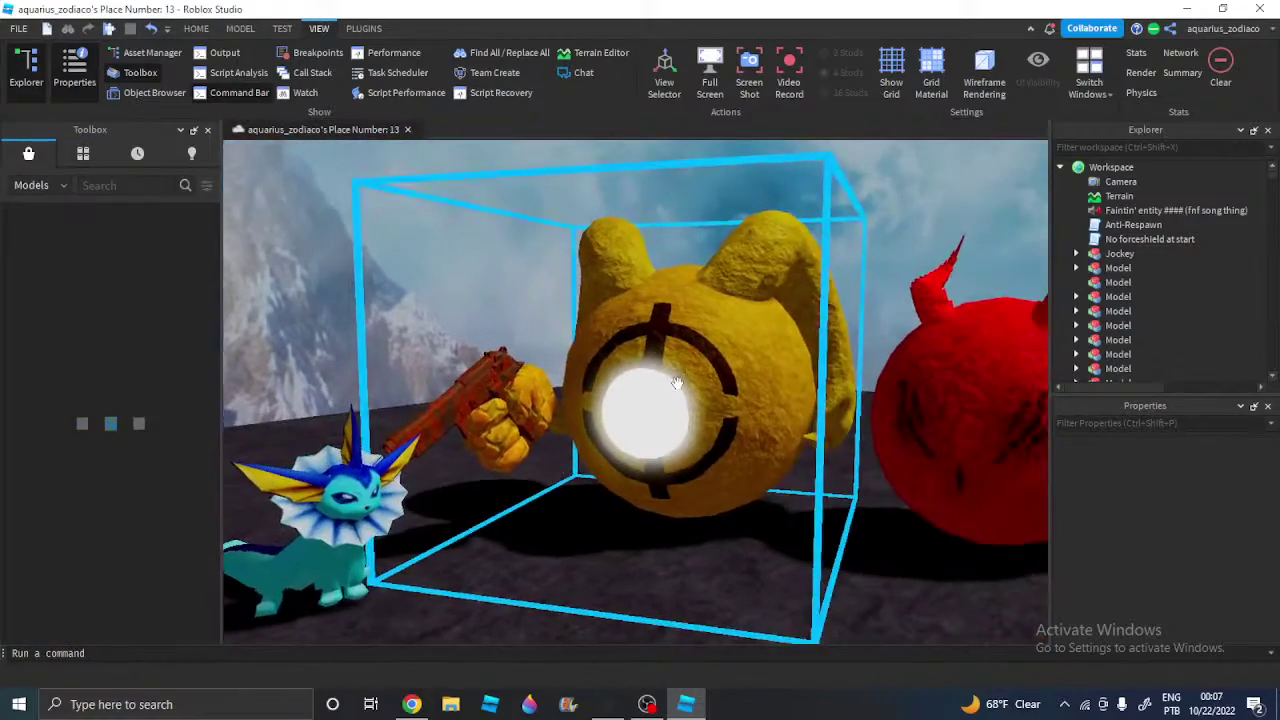
key("s")
key("w")
right_click_drag(556, 404, 556, 404)
key("w")
key("s")
right_click_drag(449, 347, 449, 347)
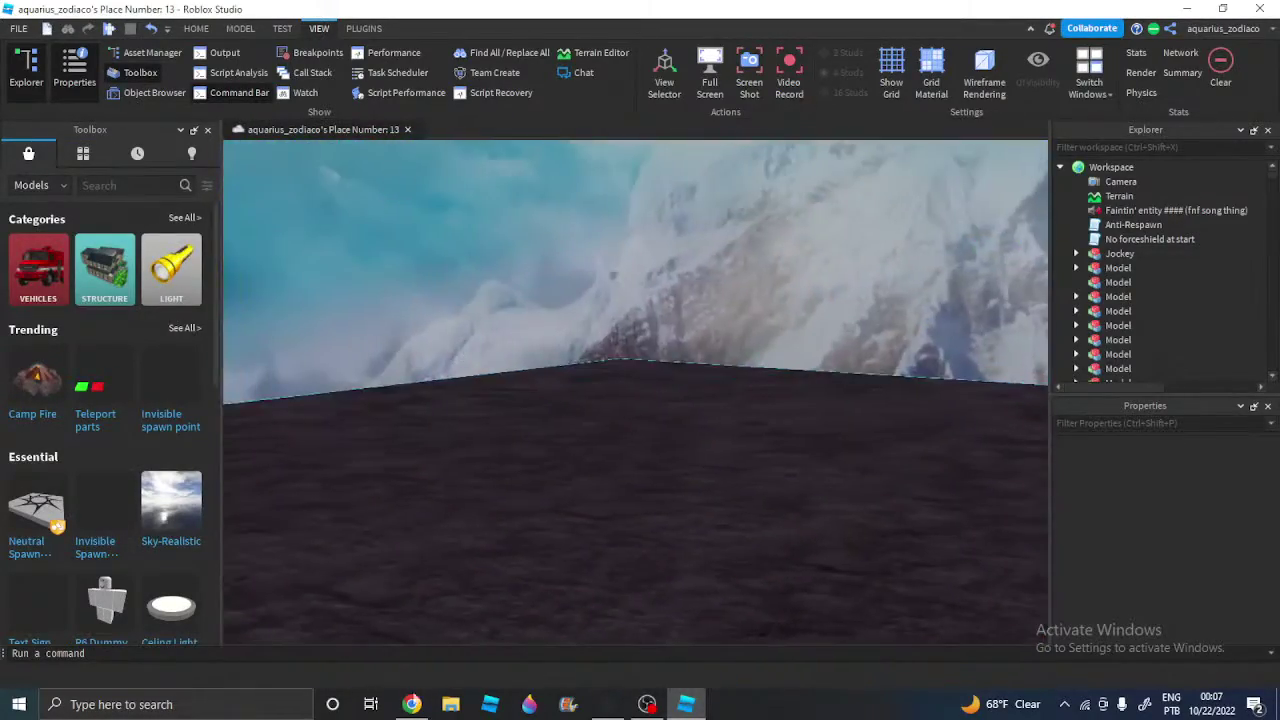
Check the YouTube Studio livestream dashboard in the browser and return to Roblox Studio
left_click(412, 704)
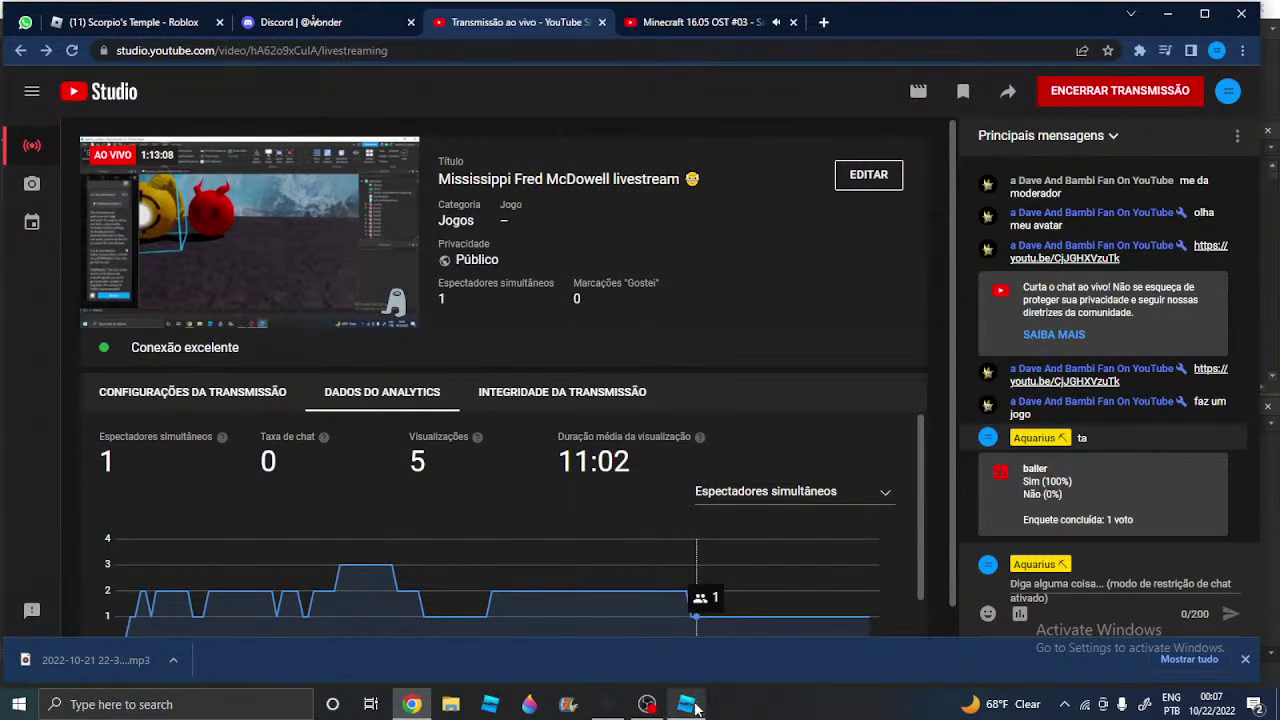
left_click(663, 672)
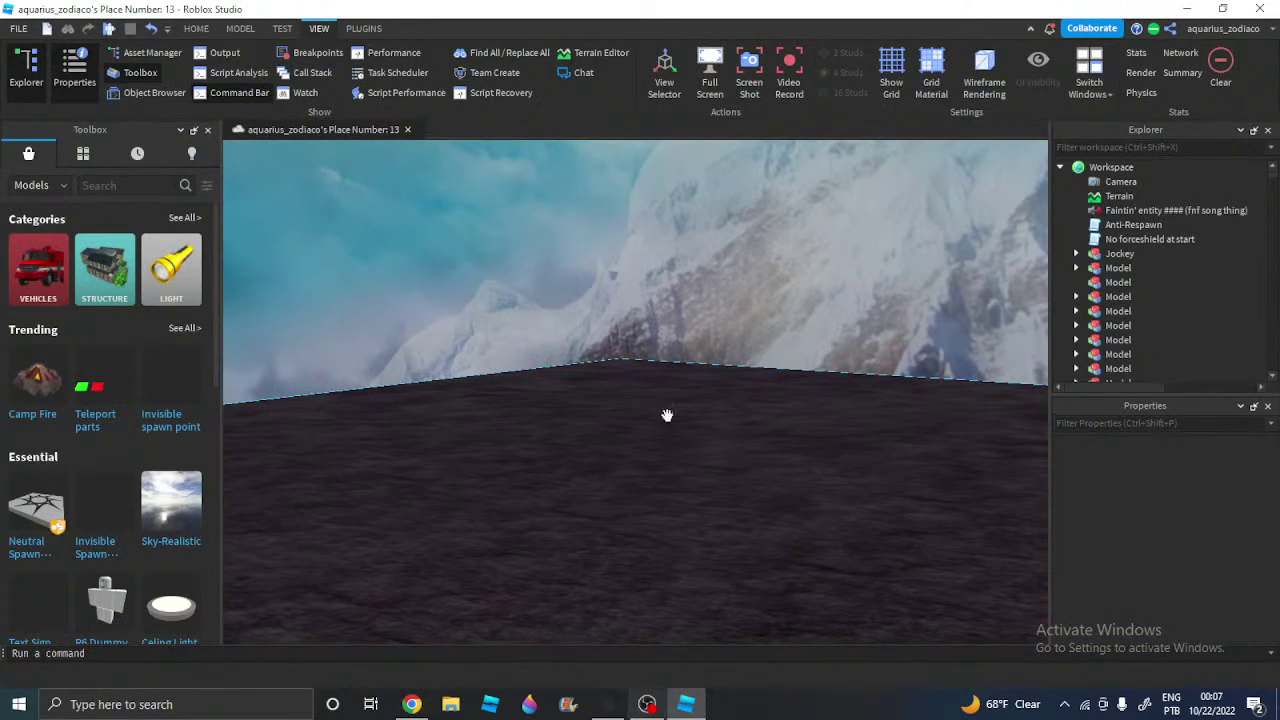
View the three characters on the slate platform from a distance
right_click_drag(646, 286, 646, 286)
scroll(629, 278, "down", 8)
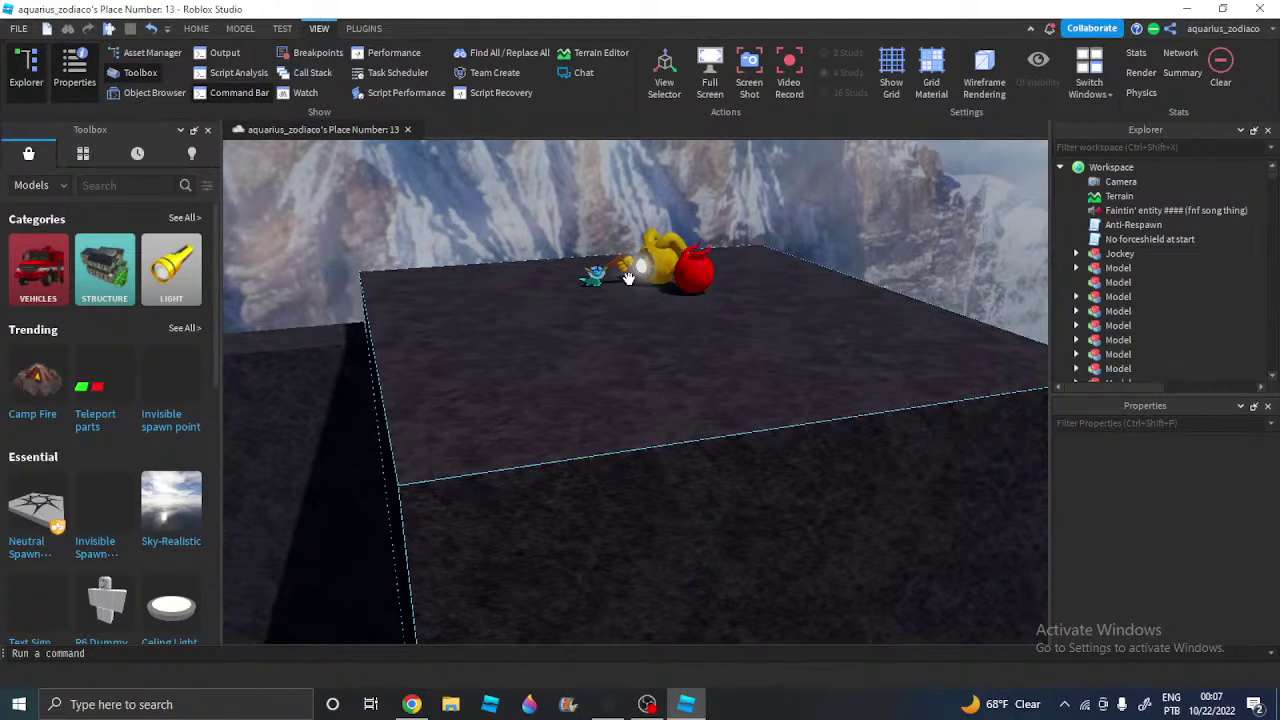
scroll(537, 279, "down", 6)
right_click_drag(537, 279, 537, 279)
scroll(537, 279, "up", 6)
scroll(537, 279, "down", 6)
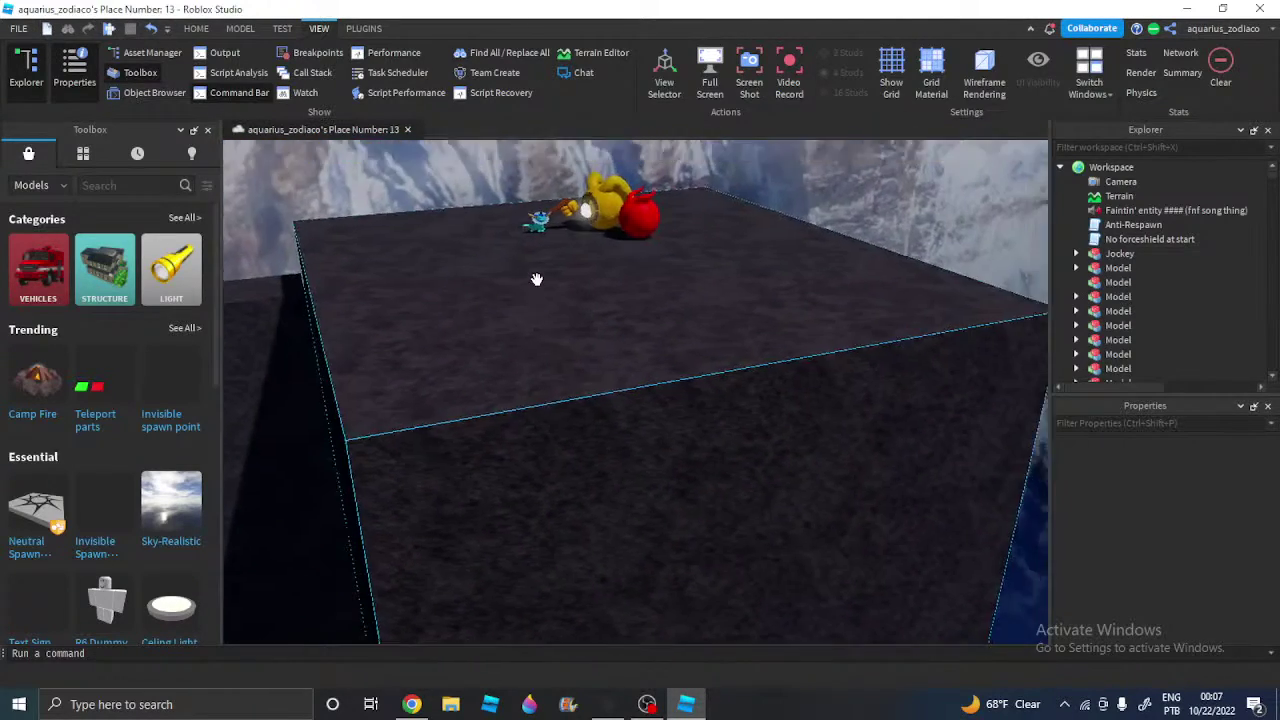
scroll(536, 279, "down", 3)
Switch to OBS to access the streaming controls
left_click(647, 704)
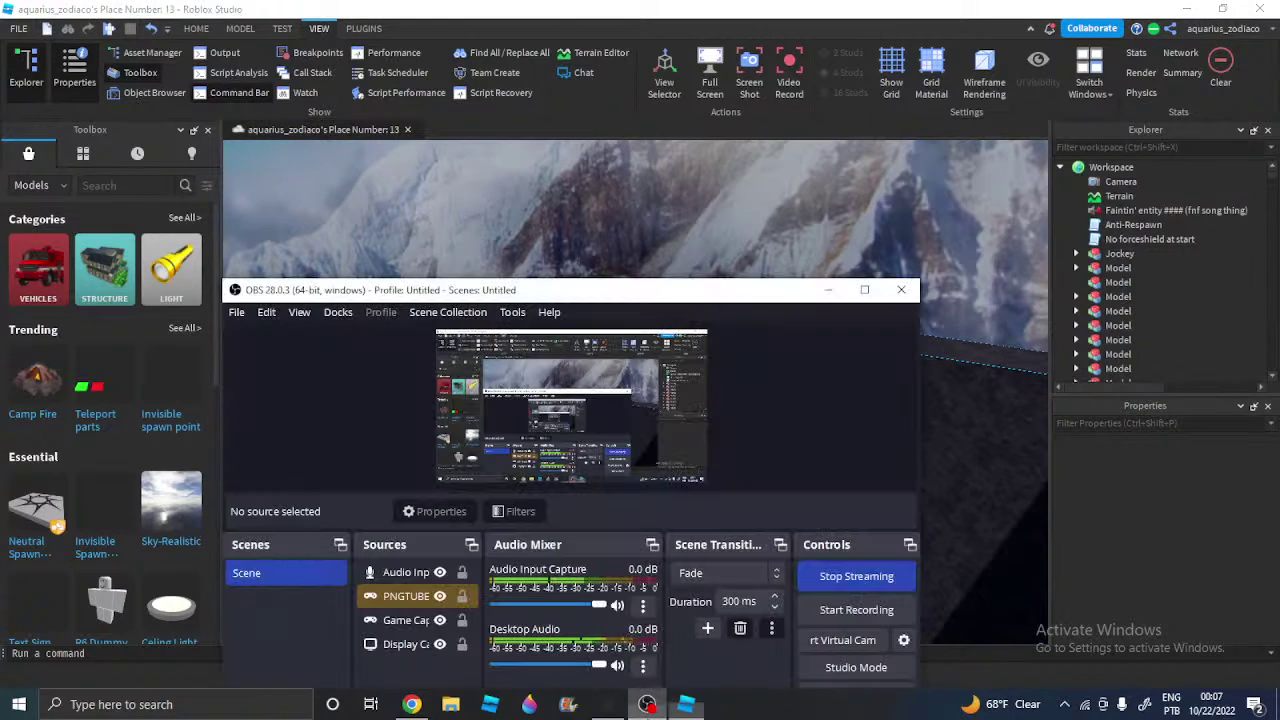